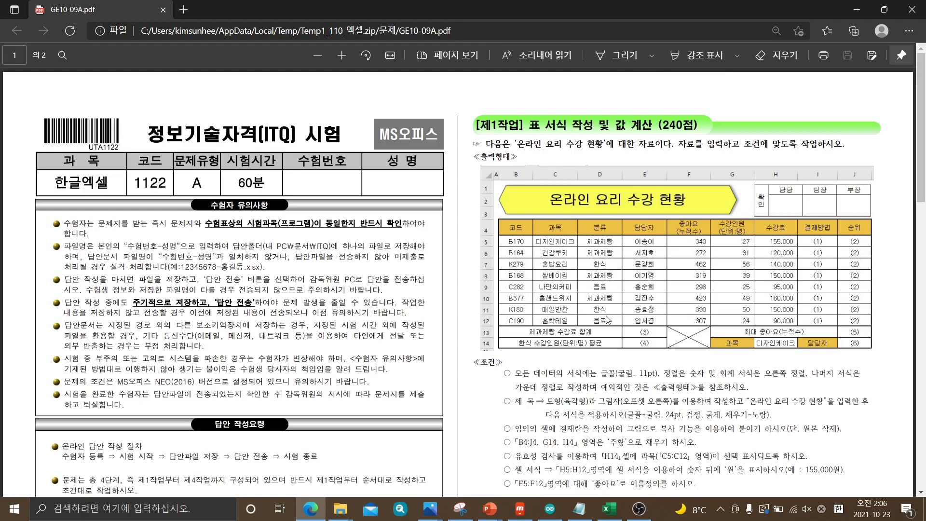
Circle "수험번호-성명" in the file-naming rule of the 수험자 유의사항 section with a light orange pen
{"action": "scroll", "coordinate": [605, 313], "scroll_direction": "down", "scroll_amount": 10}
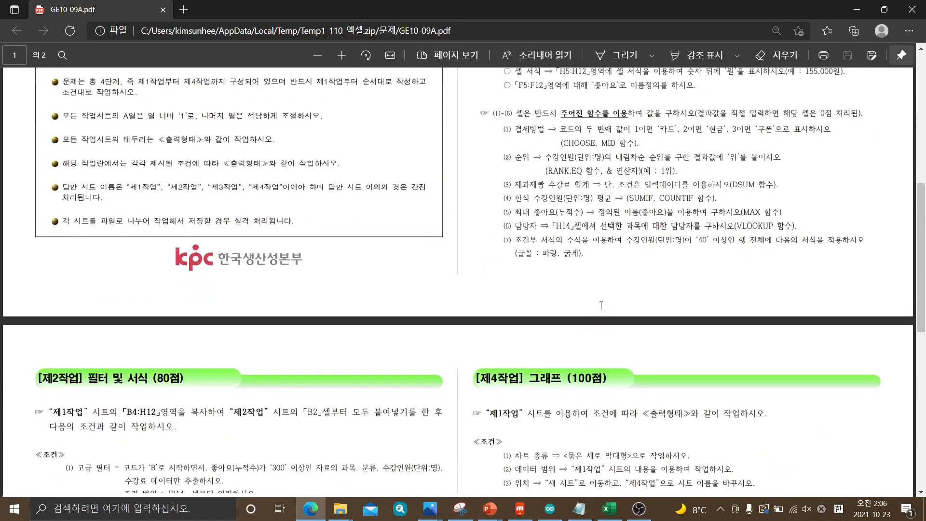
{"action": "scroll", "coordinate": [601, 305], "scroll_direction": "down", "scroll_amount": 5}
{"action": "scroll", "coordinate": [601, 305], "scroll_direction": "up", "scroll_amount": 15}
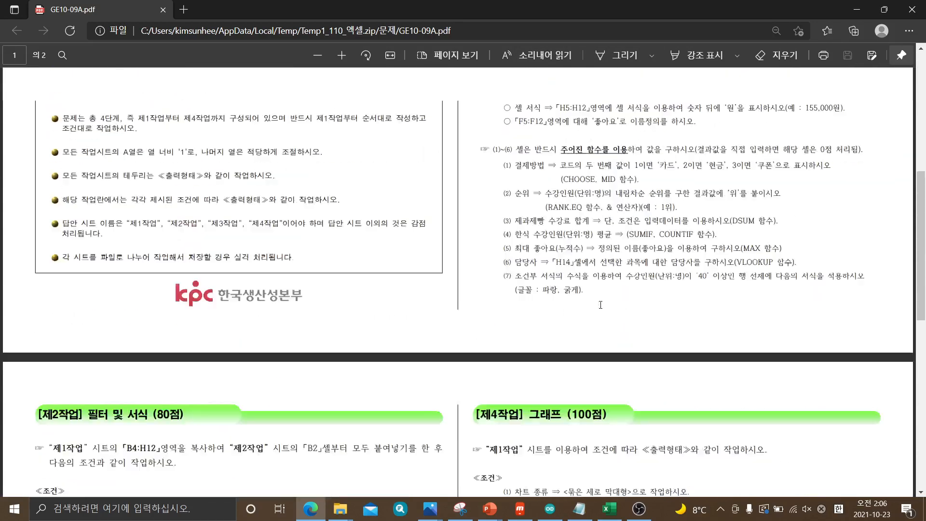
{"action": "scroll", "coordinate": [600, 304], "scroll_direction": "down", "scroll_amount": 12}
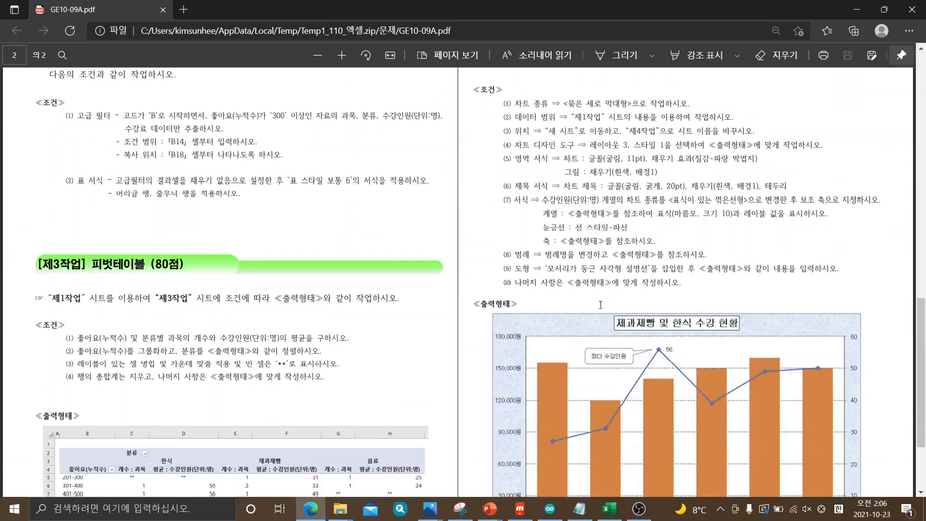
{"action": "scroll", "coordinate": [600, 304], "scroll_direction": "up", "scroll_amount": 3}
{"action": "scroll", "coordinate": [600, 305], "scroll_direction": "up", "scroll_amount": 12}
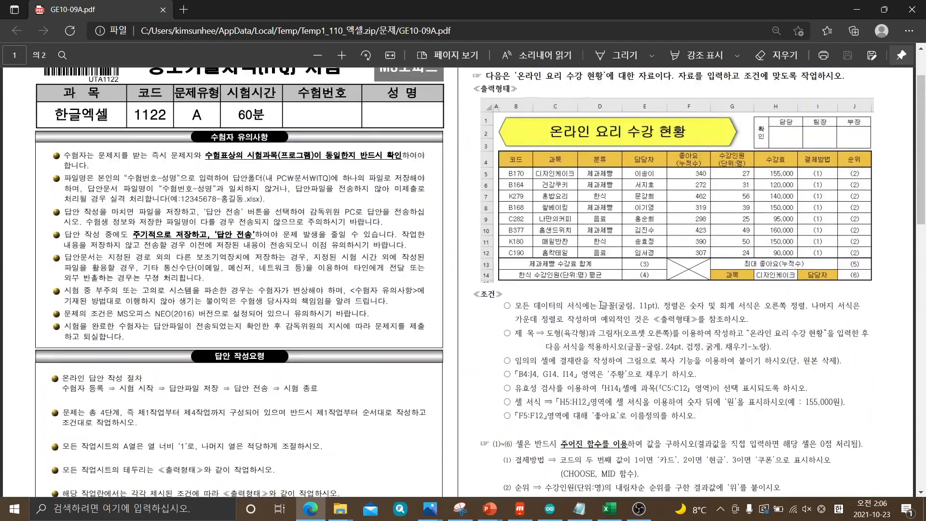
{"action": "left_click", "coordinate": [651, 55]}
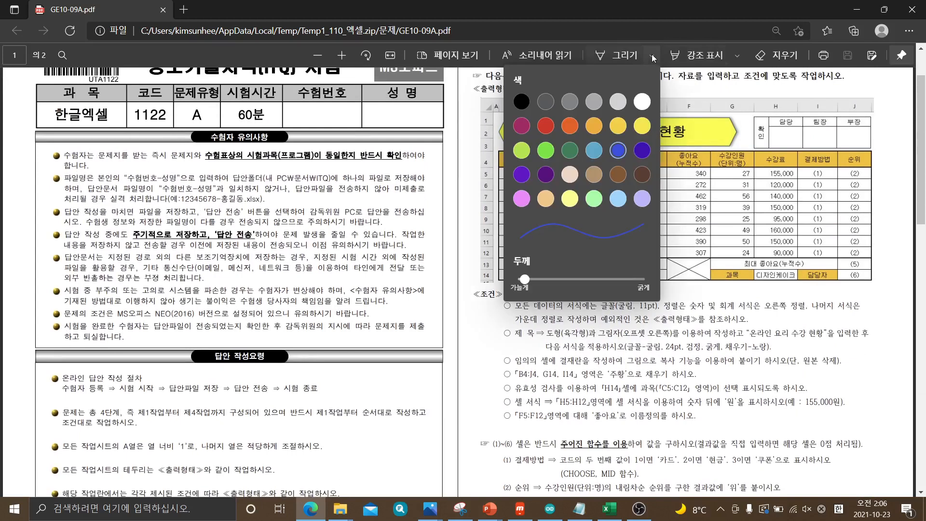
{"action": "left_click", "coordinate": [593, 128]}
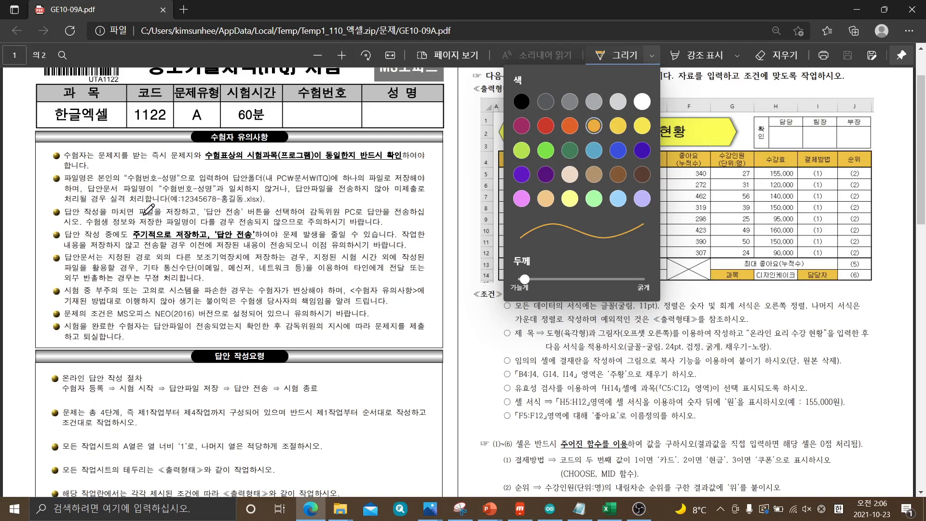
{"action": "mouse_move", "coordinate": [129, 186]}
{"action": "left_mouse_down"}
{"action": "mouse_move", "coordinate": [179, 186]}
{"action": "mouse_move", "coordinate": [180, 169]}
{"action": "mouse_move", "coordinate": [128, 169]}
{"action": "mouse_move", "coordinate": [129, 186]}
{"action": "left_mouse_up"}
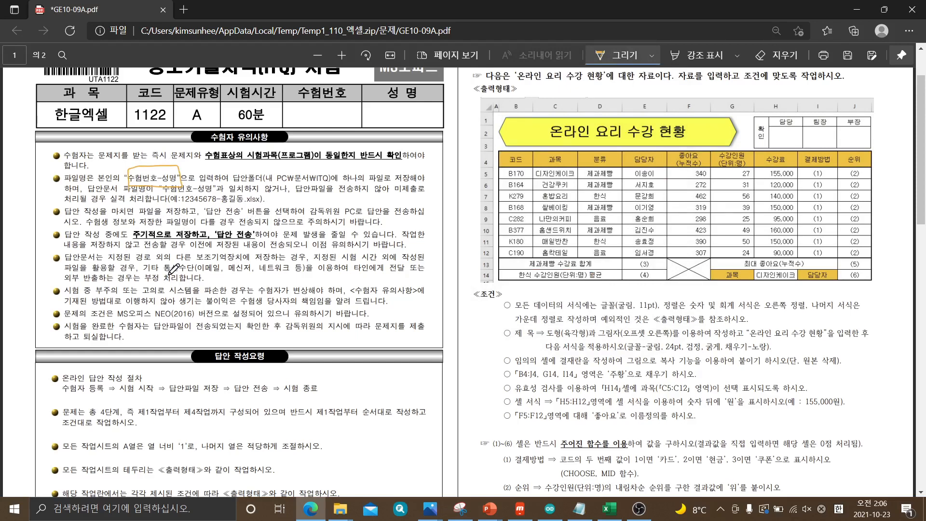
Highlight in yellow the file naming and saving rule, the word 실격, the example file name and the 답안 전송 rule
{"action": "left_click", "coordinate": [704, 56]}
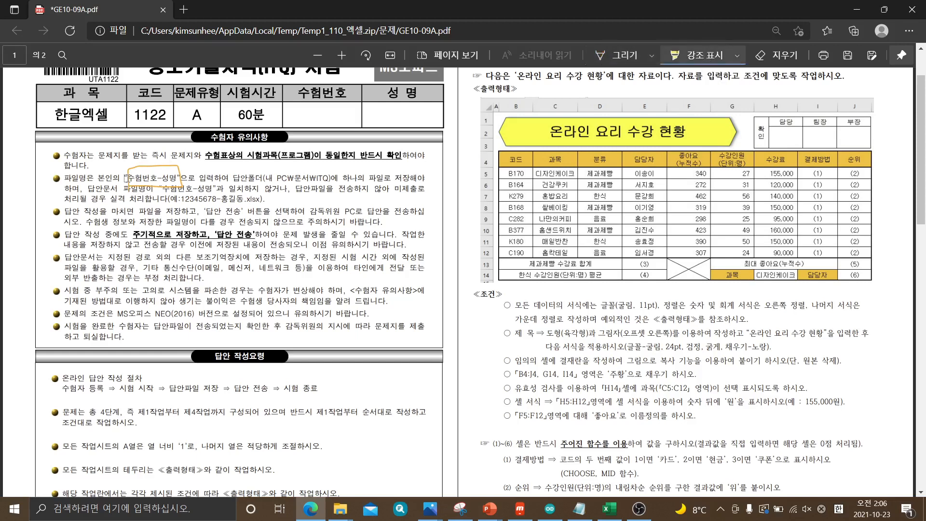
{"action": "left_click_drag", "start_coordinate": [127, 179], "coordinate": [137, 179]}
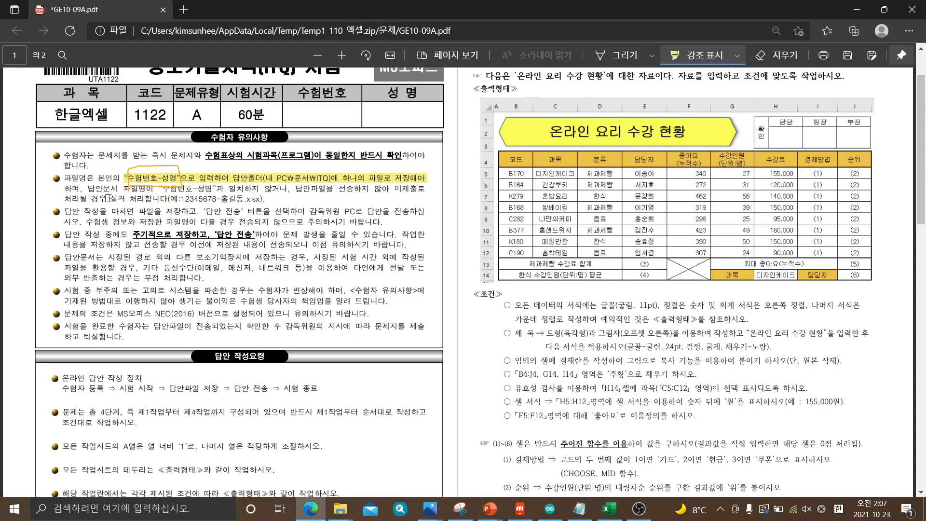
{"action": "left_click_drag", "start_coordinate": [108, 198], "coordinate": [126, 198]}
{"action": "left_click_drag", "start_coordinate": [182, 199], "coordinate": [246, 199]}
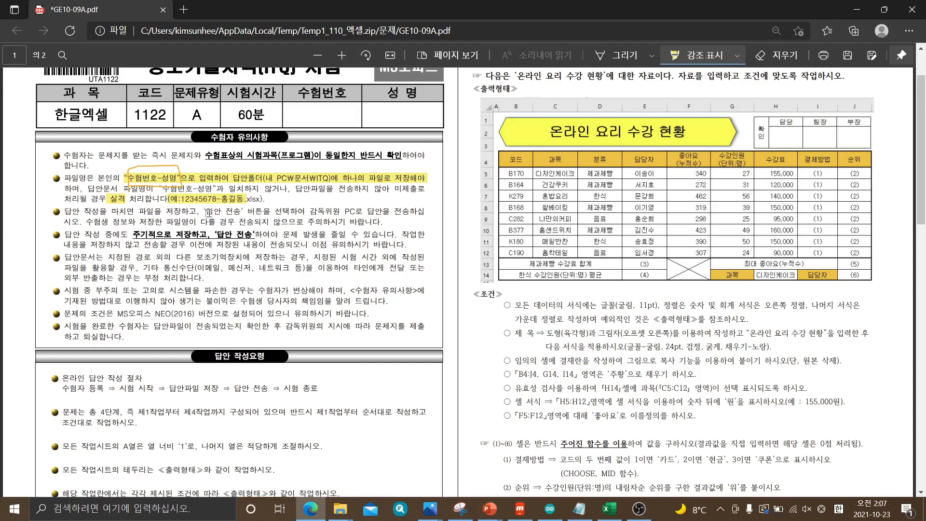
{"action": "left_click_drag", "start_coordinate": [207, 210], "coordinate": [240, 210]}
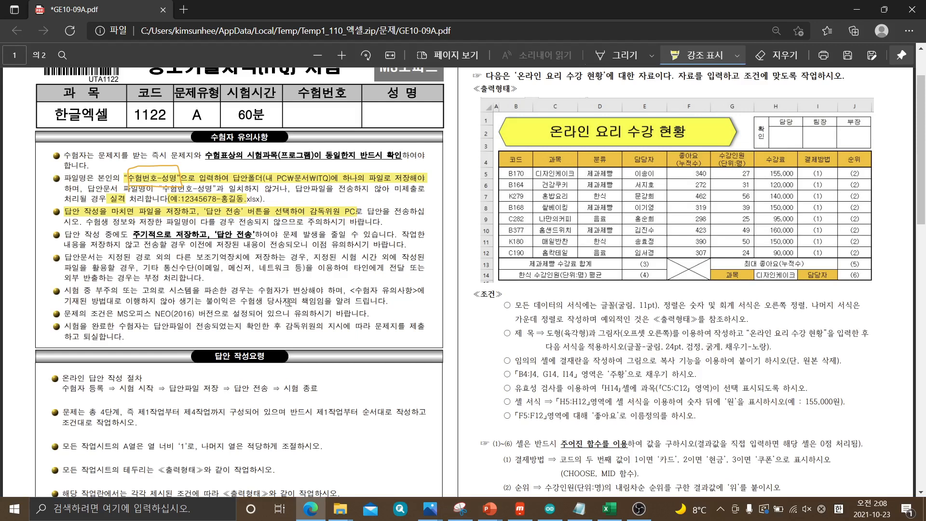
Highlight the line stating that the questions are based on MS오피스 NEO(2016)
{"action": "triple_click", "coordinate": [122, 313]}
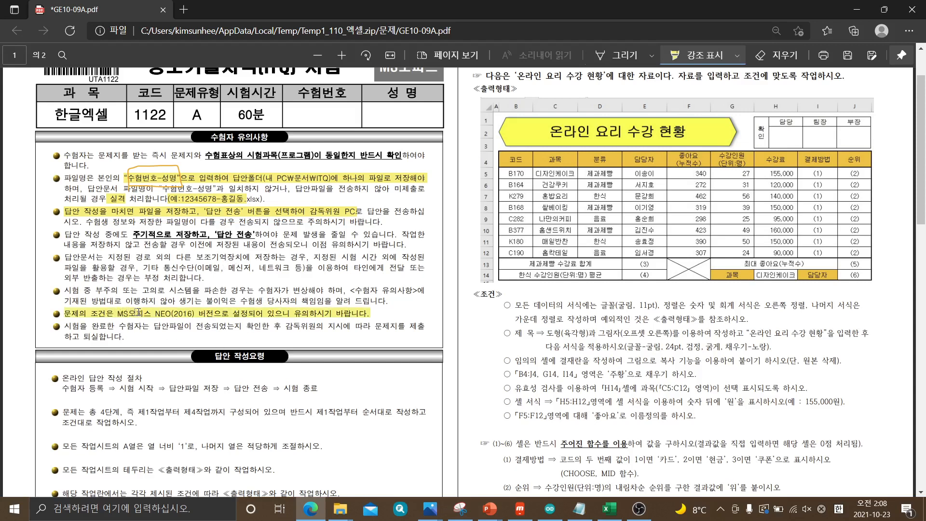
{"action": "left_click", "coordinate": [193, 314]}
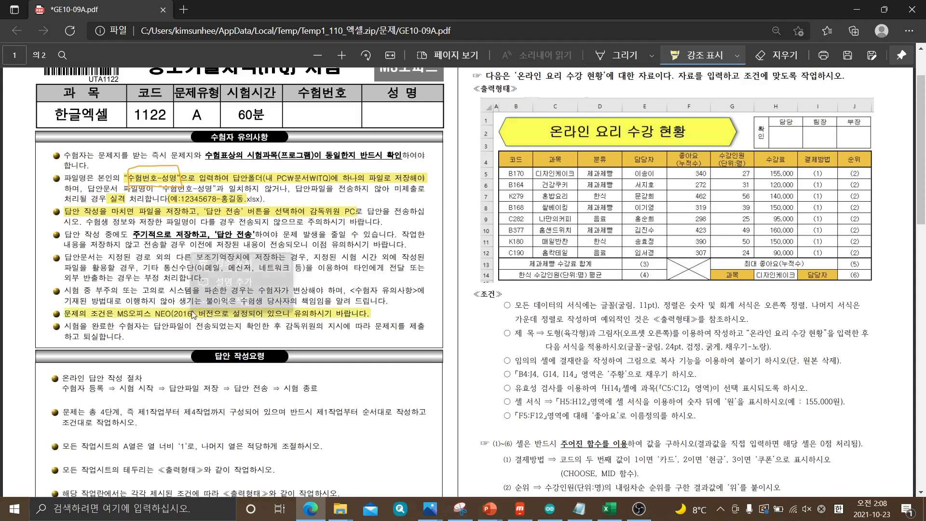
{"action": "left_click", "coordinate": [413, 307]}
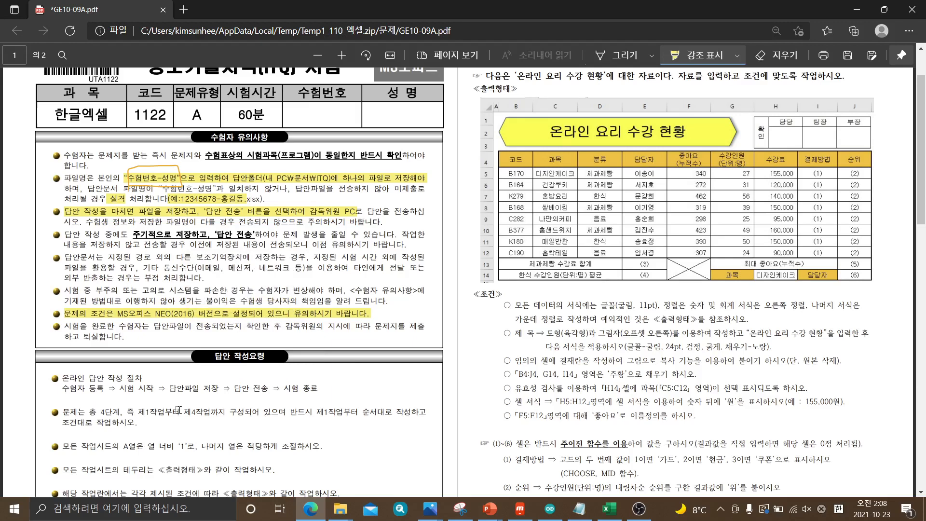
In the 답안 작성요령 section, highlight "제1작업부터 제4작업까지" and the rule setting column A's width to 1
{"action": "scroll", "coordinate": [179, 410], "scroll_direction": "down", "scroll_amount": 1}
{"action": "scroll", "coordinate": [178, 409], "scroll_direction": "down", "scroll_amount": 1}
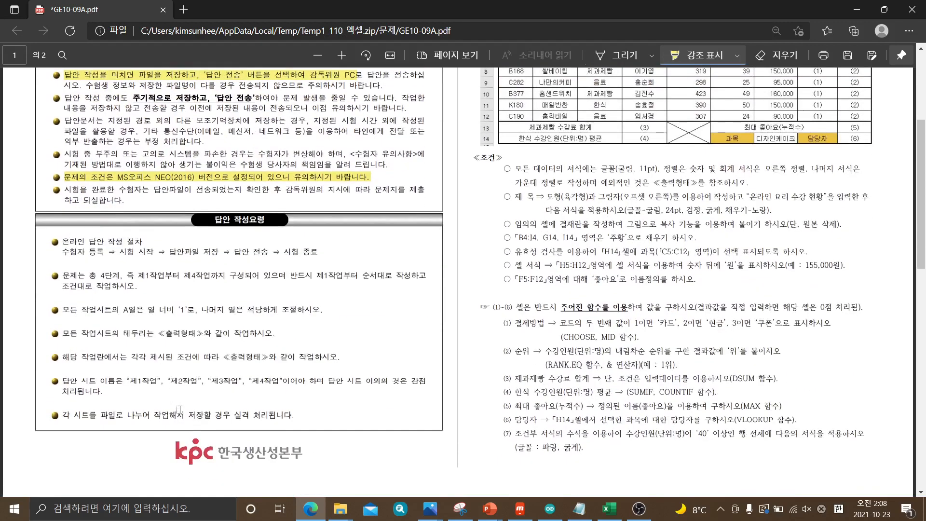
{"action": "left_click_drag", "start_coordinate": [139, 274], "coordinate": [225, 276]}
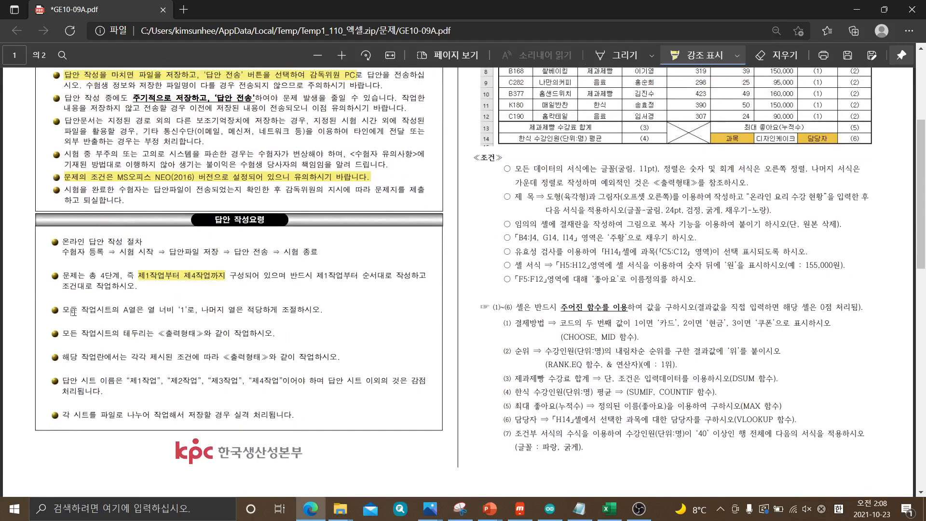
{"action": "triple_click", "coordinate": [123, 310]}
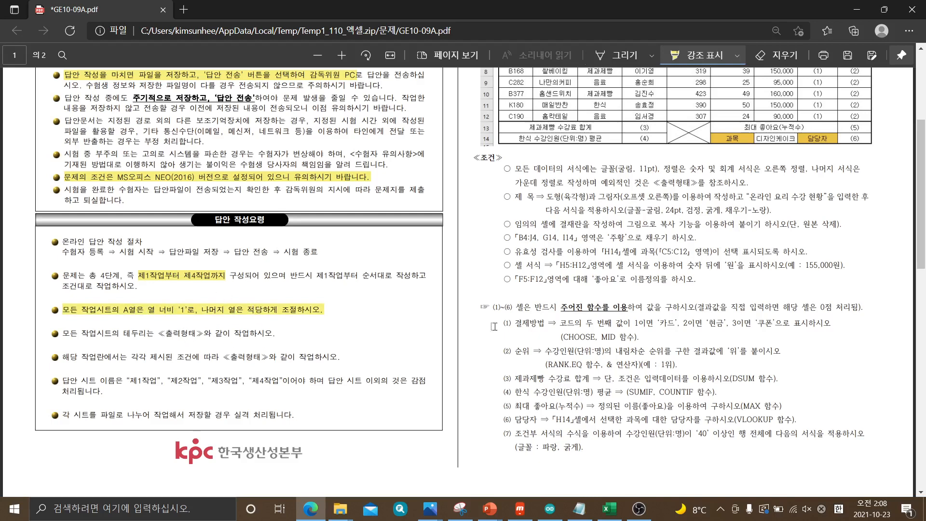
Highlight the [제1작업] formatting conditions and the numbered function items beneath them
{"action": "scroll", "coordinate": [494, 327], "scroll_direction": "up", "scroll_amount": 5}
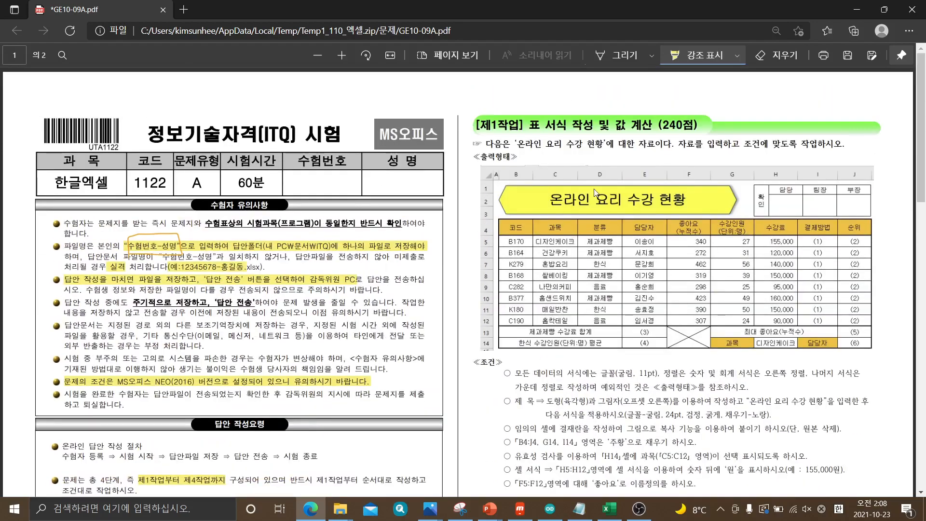
{"action": "scroll", "coordinate": [589, 218], "scroll_direction": "down", "scroll_amount": 20}
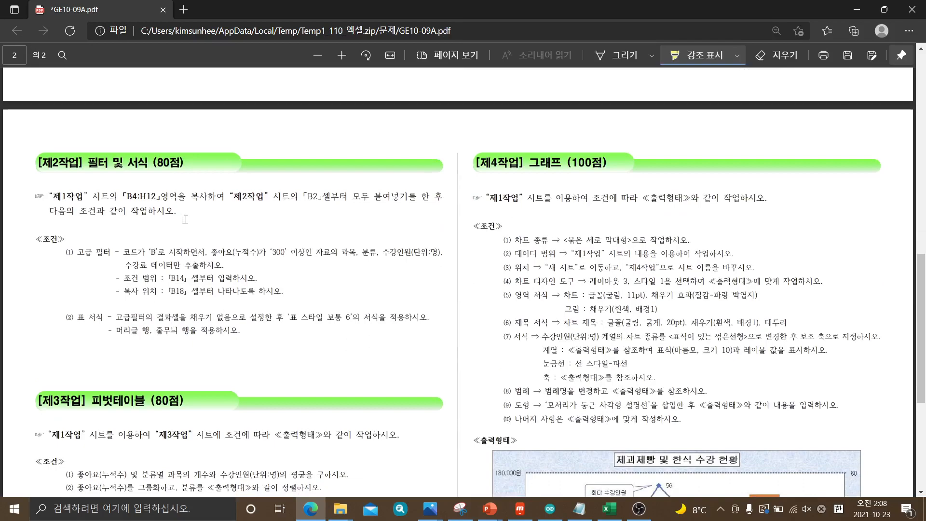
{"action": "scroll", "coordinate": [588, 218], "scroll_direction": "up", "scroll_amount": 10}
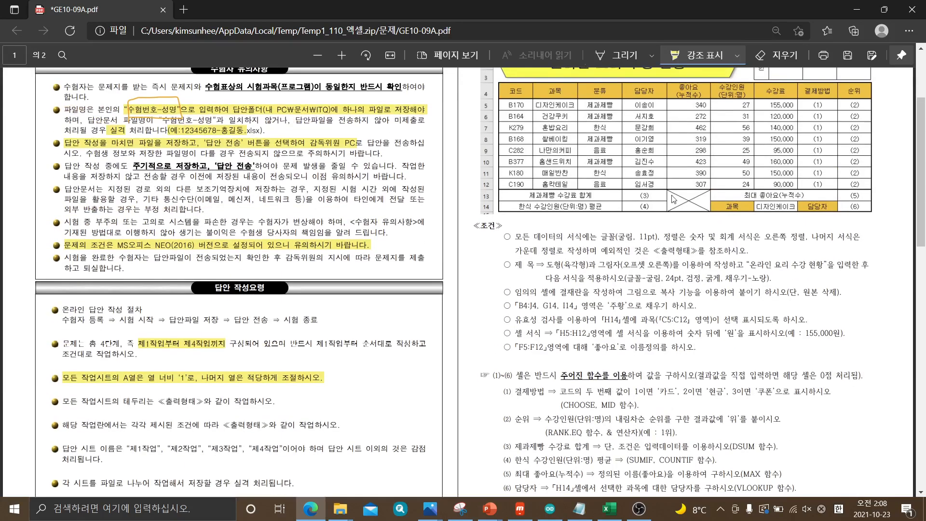
{"action": "scroll", "coordinate": [674, 199], "scroll_direction": "up", "scroll_amount": 3}
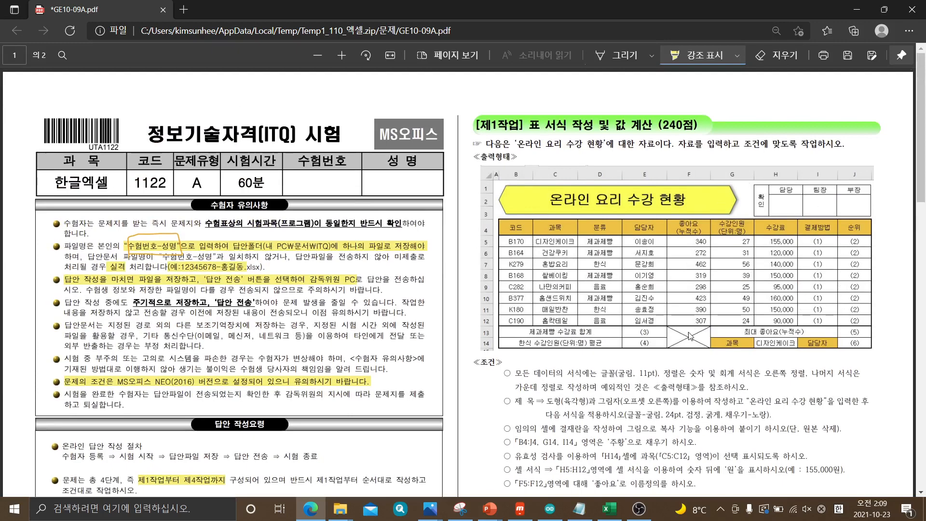
{"action": "scroll", "coordinate": [690, 336], "scroll_direction": "down", "scroll_amount": 3}
{"action": "scroll", "coordinate": [647, 324], "scroll_direction": "down", "scroll_amount": 3}
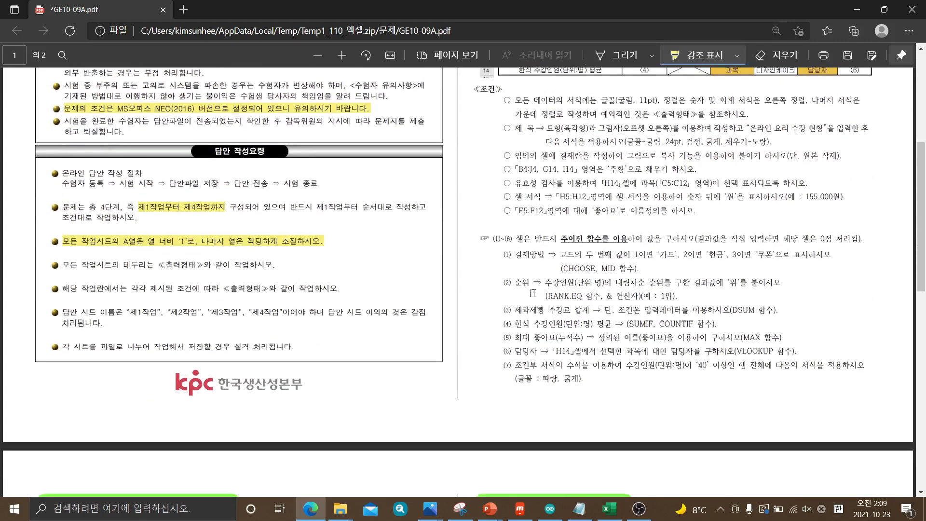
{"action": "mouse_move", "coordinate": [511, 101]}
{"action": "left_mouse_down"}
{"action": "mouse_move", "coordinate": [621, 182]}
{"action": "mouse_move", "coordinate": [557, 237]}
{"action": "mouse_move", "coordinate": [513, 252]}
{"action": "mouse_move", "coordinate": [783, 285]}
{"action": "mouse_move", "coordinate": [739, 386]}
{"action": "mouse_move", "coordinate": [834, 374]}
{"action": "left_mouse_up"}
Highlight the [제2작업] conditions from the 고급 필터 item through the first line of the 표 서식 item
{"action": "scroll", "coordinate": [679, 338], "scroll_direction": "down", "scroll_amount": 6}
{"action": "scroll", "coordinate": [679, 330], "scroll_direction": "down", "scroll_amount": 3}
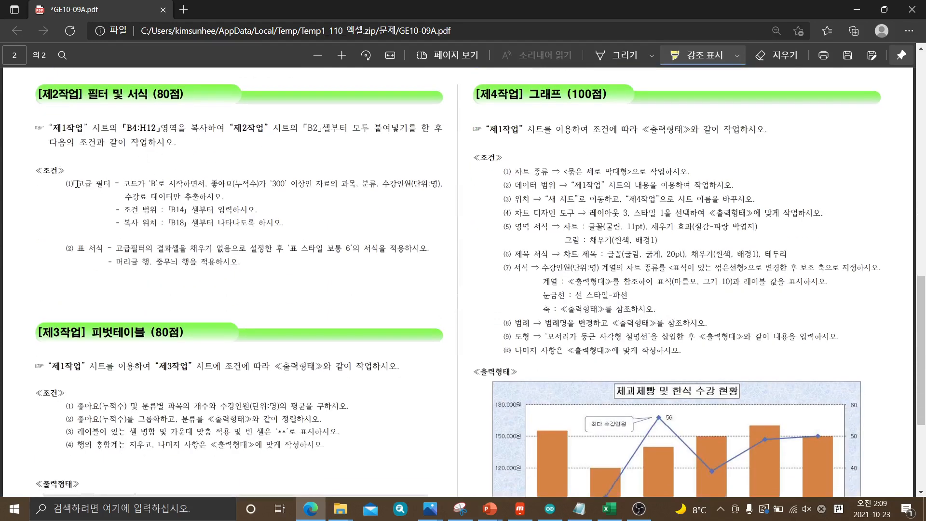
{"action": "mouse_move", "coordinate": [74, 183]}
{"action": "left_mouse_down"}
{"action": "mouse_move", "coordinate": [127, 198]}
{"action": "mouse_move", "coordinate": [134, 243]}
{"action": "mouse_move", "coordinate": [241, 261]}
{"action": "mouse_move", "coordinate": [369, 248]}
{"action": "left_mouse_up"}
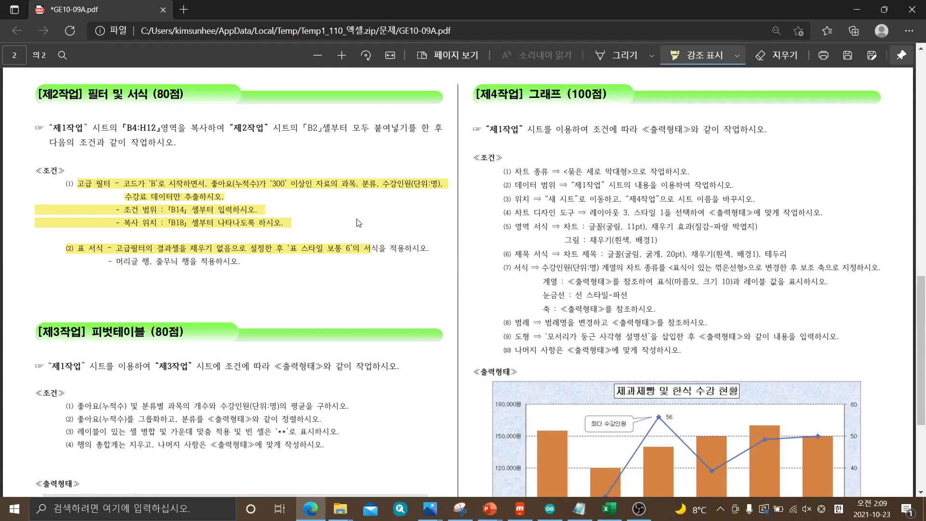
Highlight 피벗테이블 (80점) in the [제3작업] heading and 그래프 in the [제4작업] heading
{"action": "scroll", "coordinate": [321, 224], "scroll_direction": "down", "scroll_amount": 3}
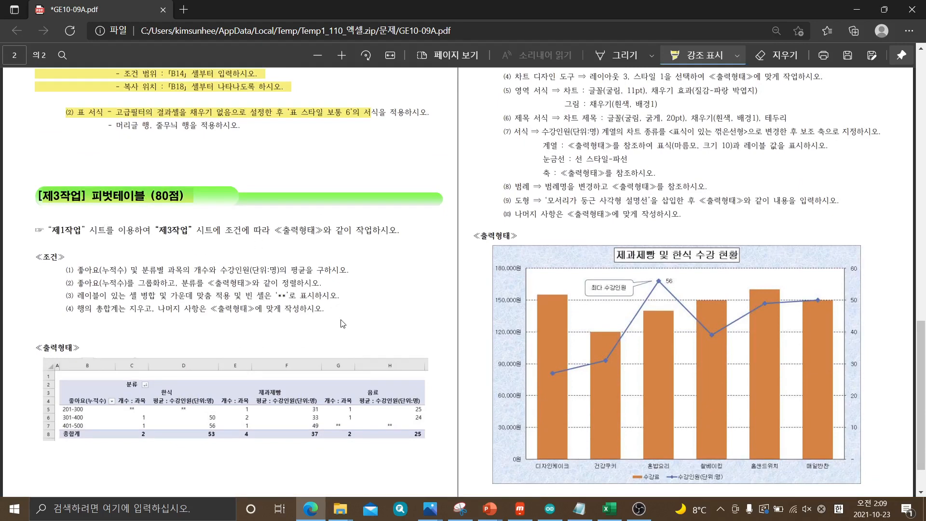
{"action": "scroll", "coordinate": [352, 316], "scroll_direction": "up", "scroll_amount": 4}
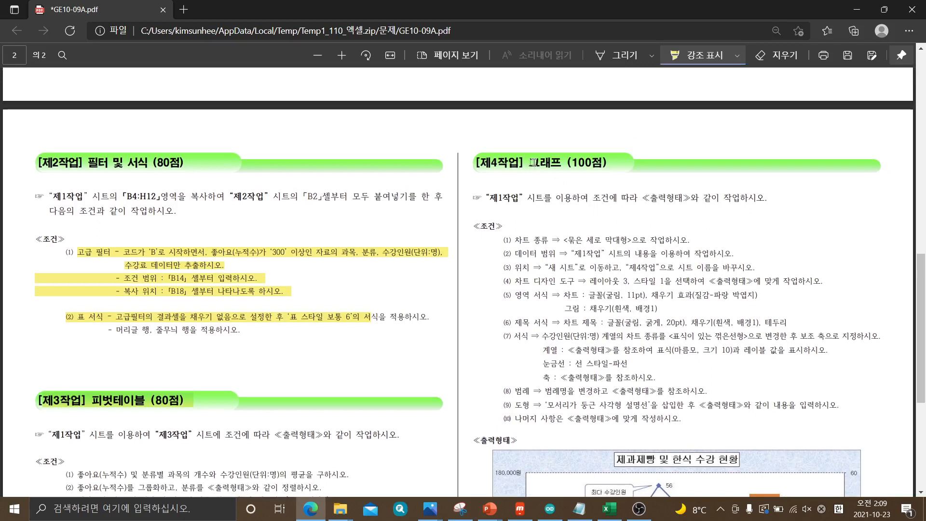
{"action": "left_click_drag", "start_coordinate": [531, 163], "coordinate": [561, 163]}
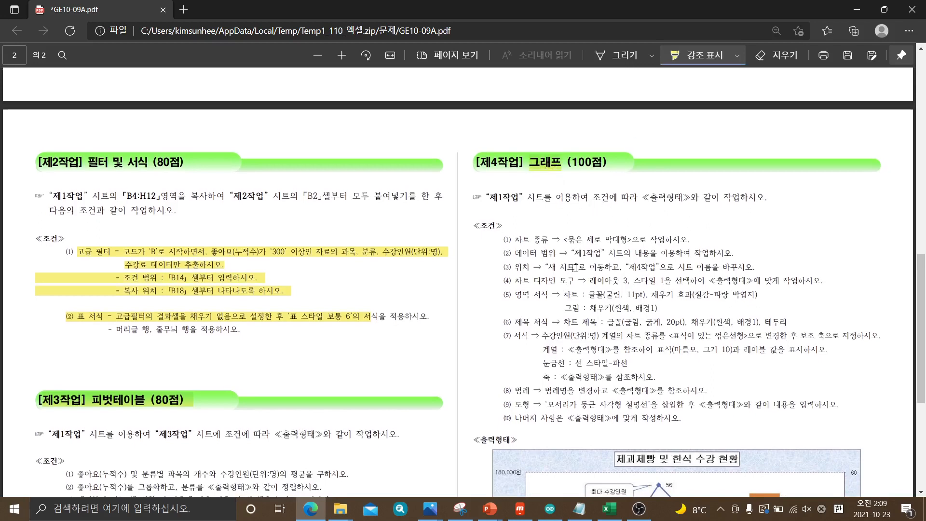
Review the task sections again, switch to Excel to select the data table B4:J12, and return to the exam PDF in Edge
{"action": "scroll", "coordinate": [575, 268], "scroll_direction": "down", "scroll_amount": 1}
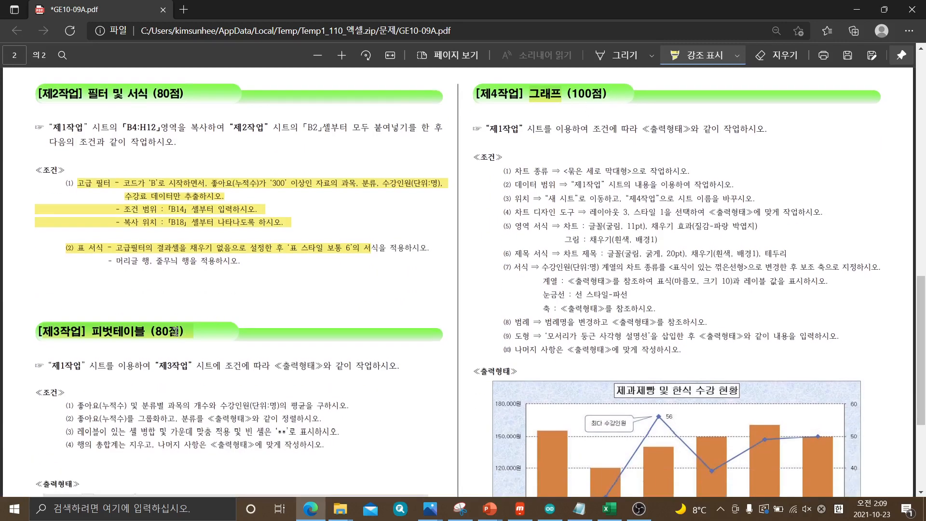
{"action": "scroll", "coordinate": [161, 236], "scroll_direction": "up", "scroll_amount": 1}
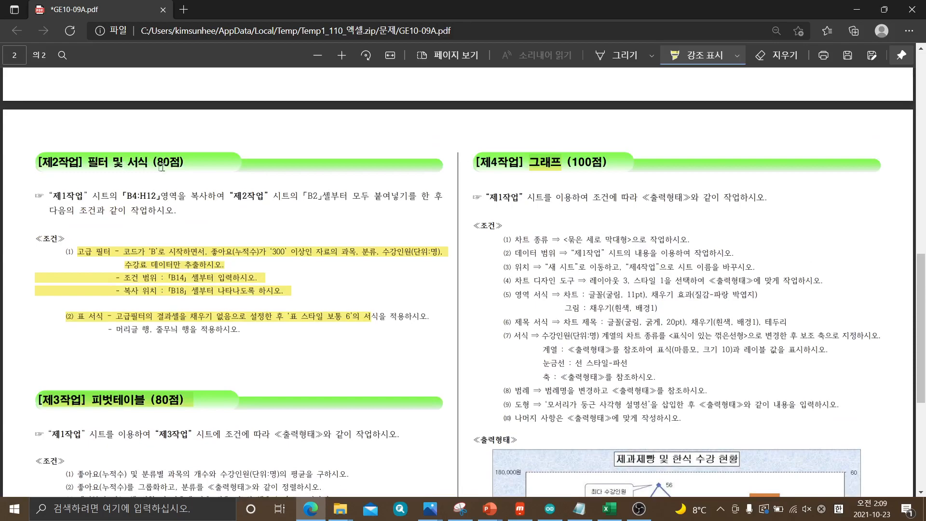
{"action": "scroll", "coordinate": [559, 314], "scroll_direction": "up", "scroll_amount": 15}
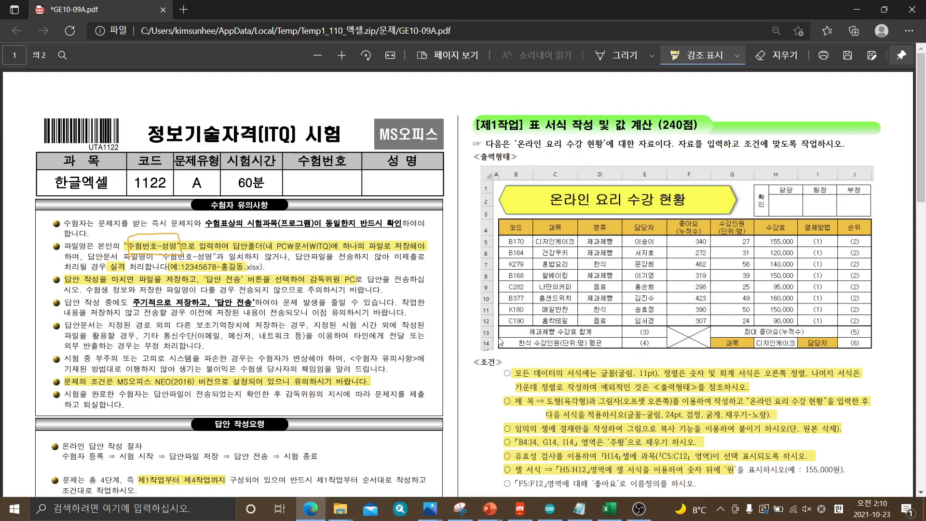
{"action": "scroll", "coordinate": [530, 270], "scroll_direction": "down", "scroll_amount": 2}
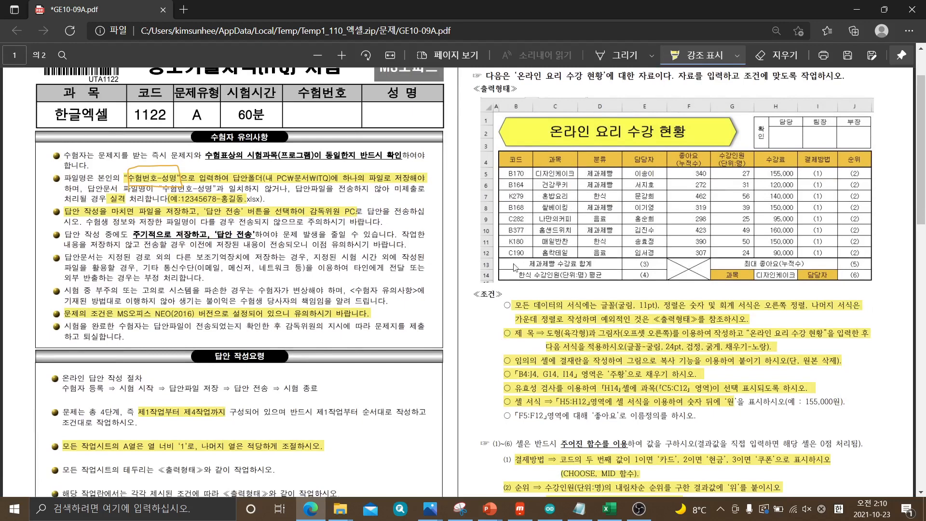
{"action": "scroll", "coordinate": [555, 263], "scroll_direction": "up", "scroll_amount": 2}
{"action": "scroll", "coordinate": [615, 214], "scroll_direction": "down", "scroll_amount": 1}
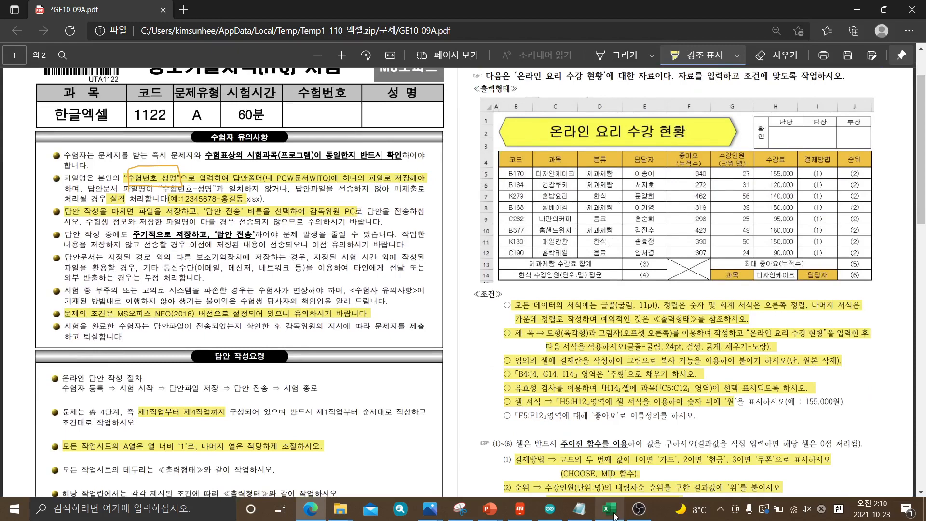
{"action": "left_click", "coordinate": [614, 515]}
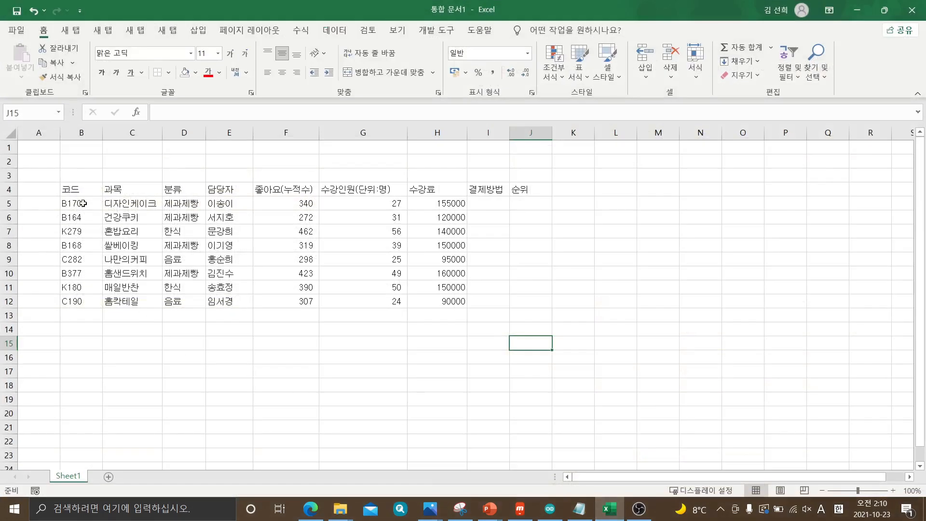
{"action": "left_click_drag", "start_coordinate": [78, 189], "coordinate": [520, 302]}
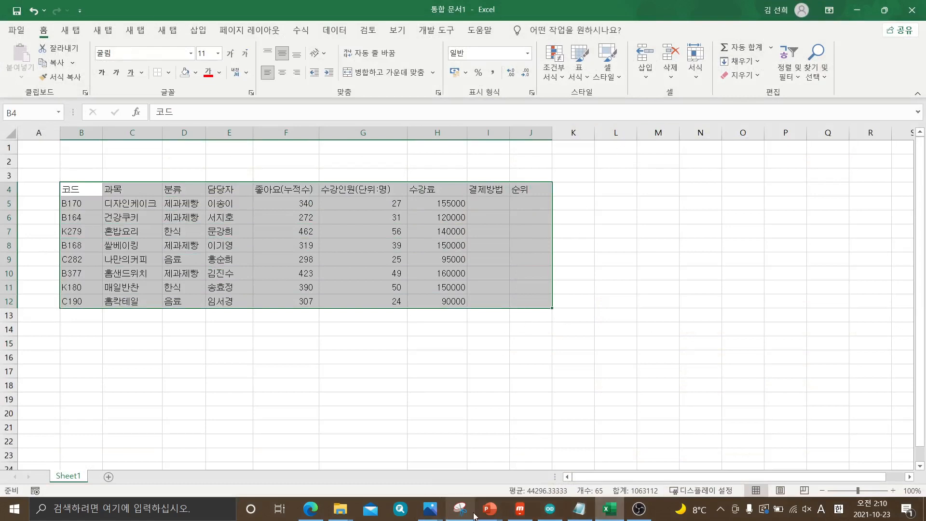
{"action": "left_click", "coordinate": [316, 510]}
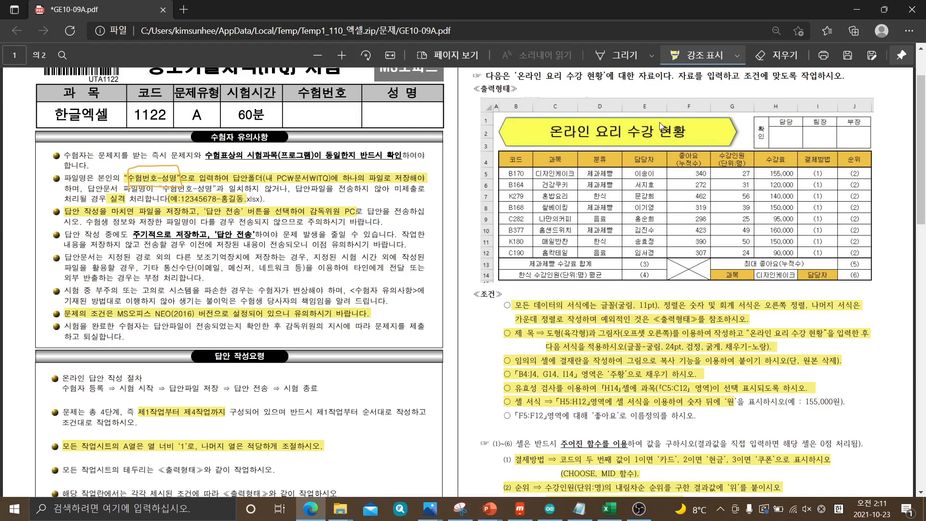
Compare the data entered in B4:J12 in Excel with the exam PDF's output table, including the rows beneath the data
{"action": "left_click", "coordinate": [609, 509]}
{"action": "key", "text": "ctrl+a"}
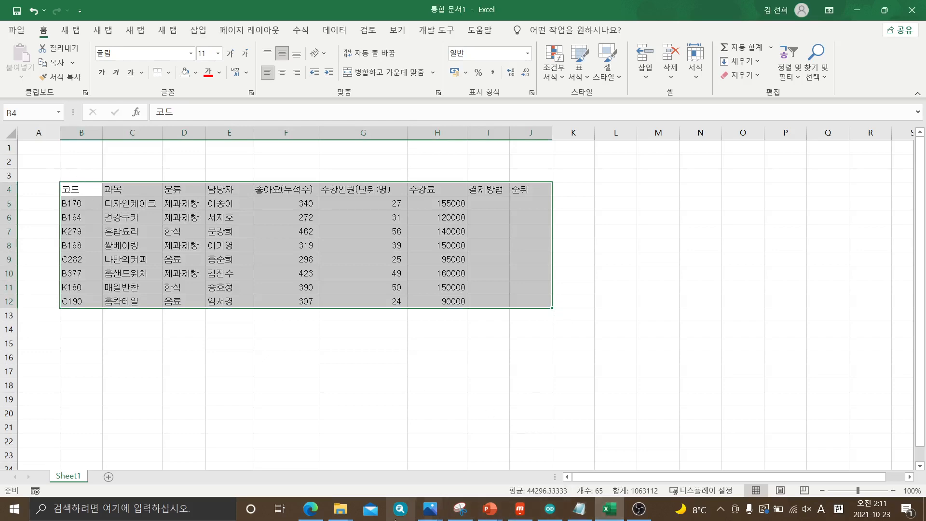
{"action": "left_click", "coordinate": [310, 509]}
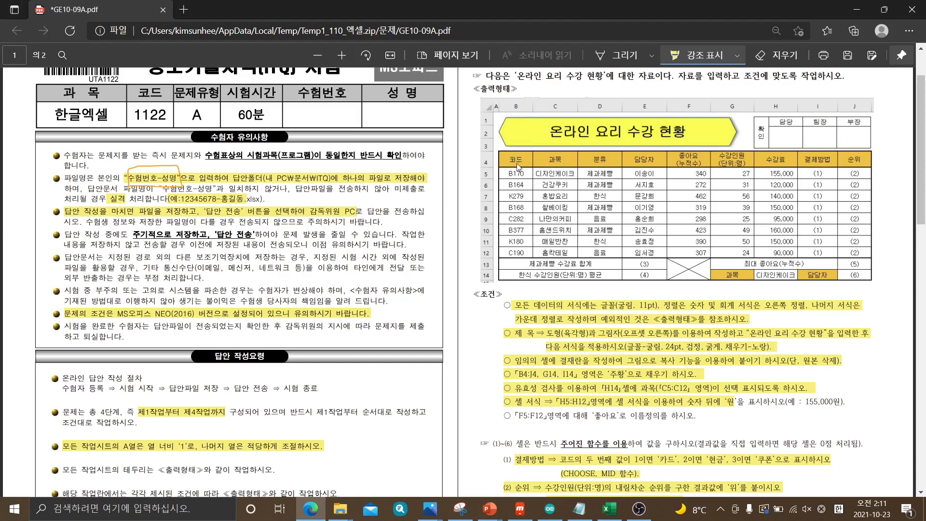
{"action": "left_click", "coordinate": [610, 510]}
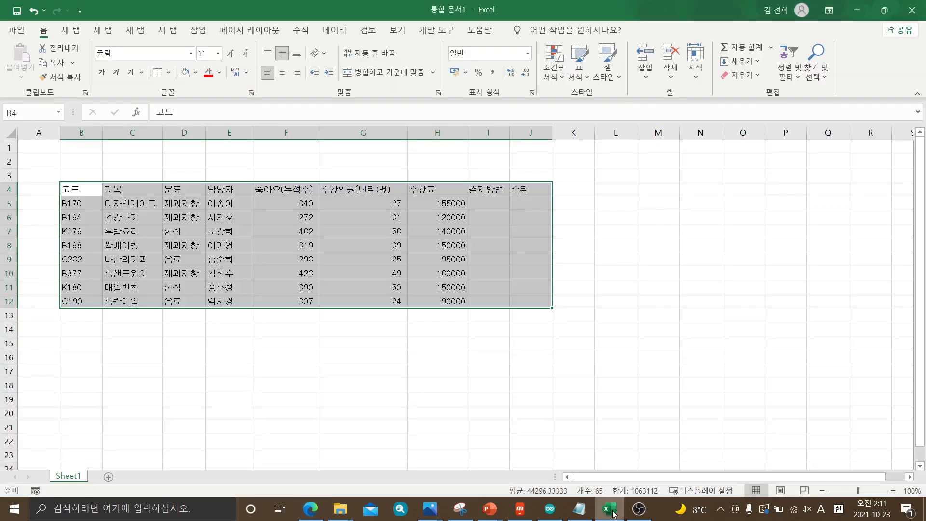
{"action": "left_click", "coordinate": [592, 341]}
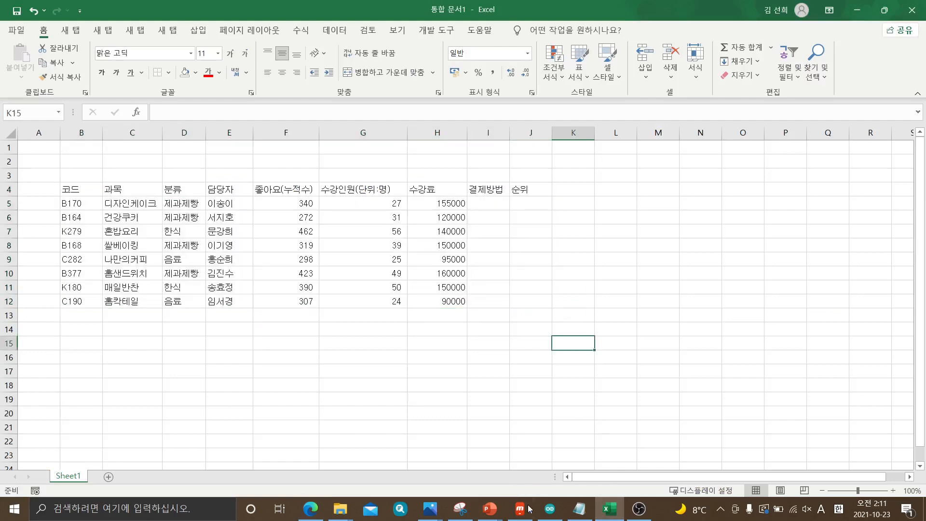
{"action": "left_click", "coordinate": [310, 508]}
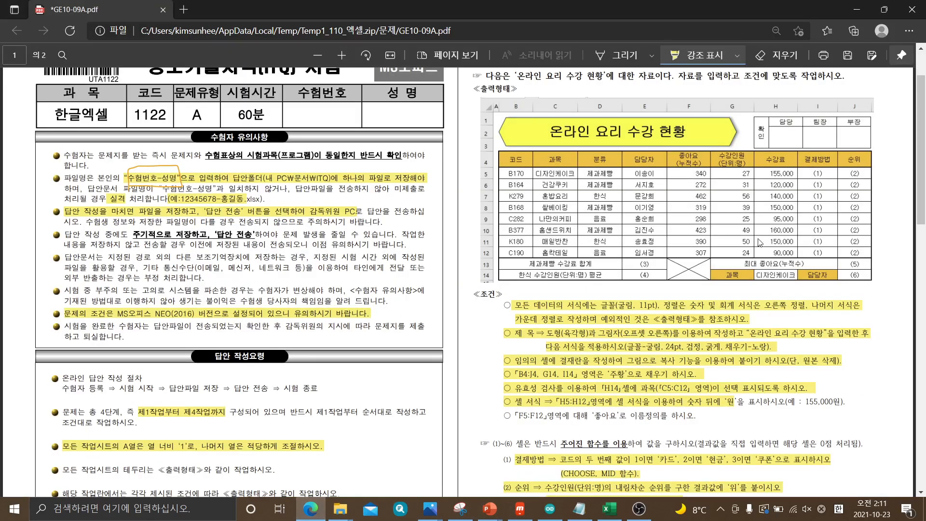
{"action": "double_click", "coordinate": [125, 13]}
{"action": "left_click_drag", "start_coordinate": [920, 89], "coordinate": [925, 89]}
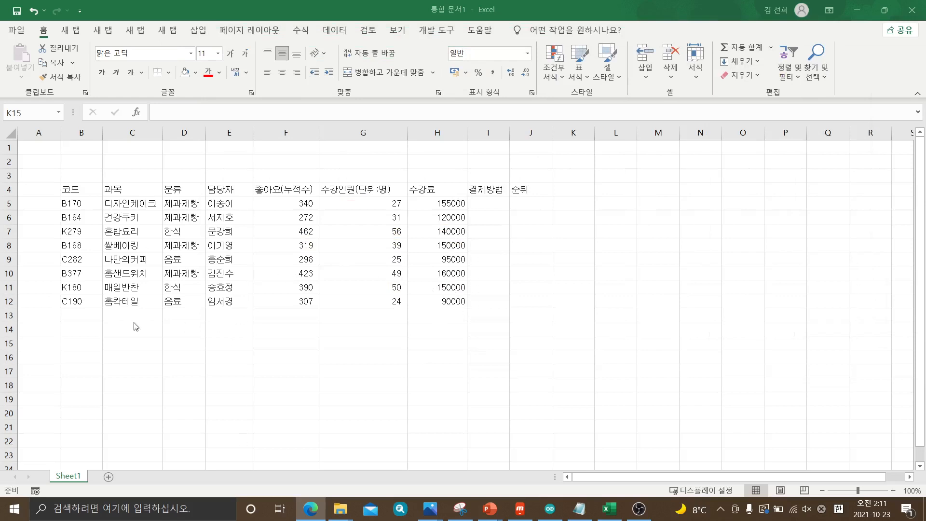
{"action": "double_click", "coordinate": [75, 315]}
{"action": "left_click", "coordinate": [76, 314]}
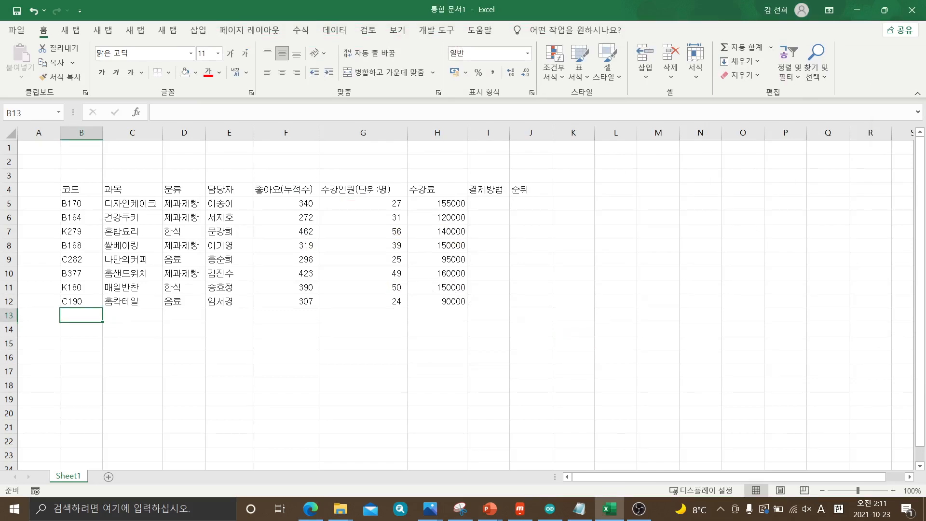
{"action": "left_click_drag", "start_coordinate": [925, 1], "coordinate": [218, 1]}
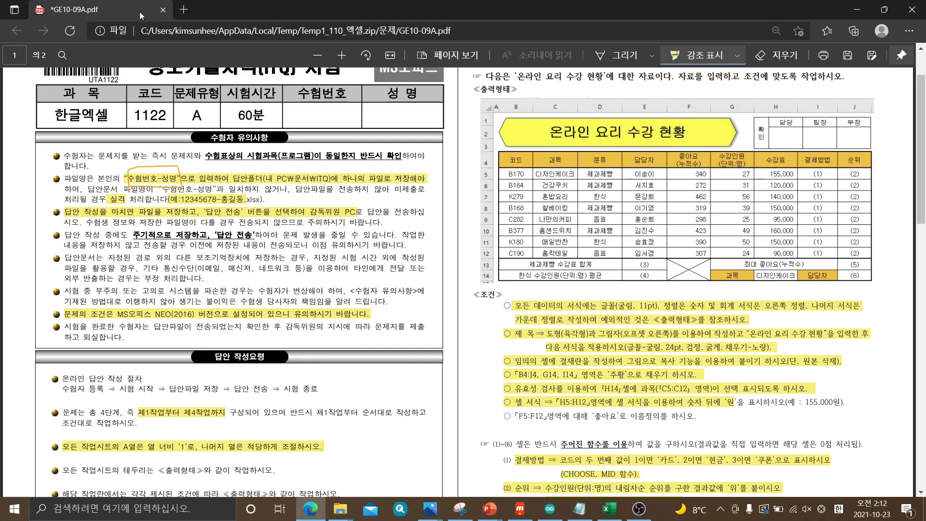
Switch to Excel and merge and center cells B13:D13 below the data table
{"action": "key", "text": "alt+Tab"}
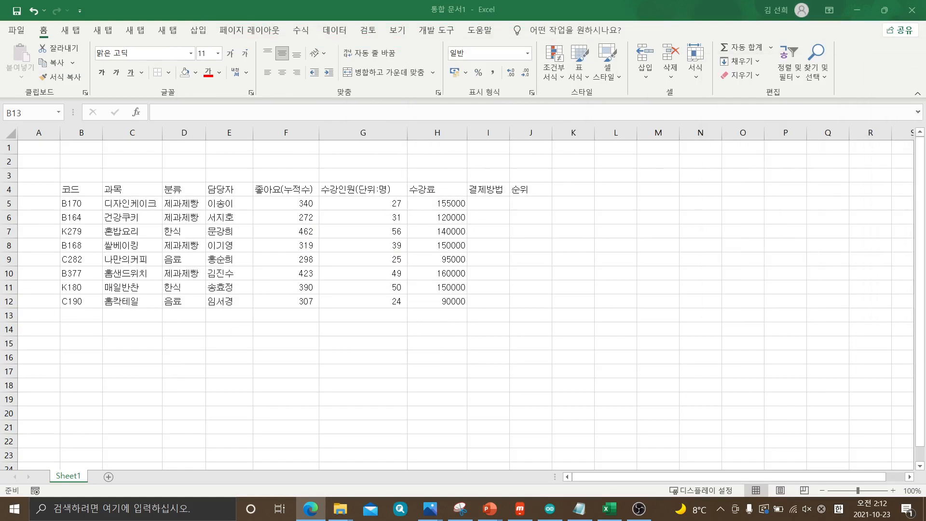
{"action": "left_click", "coordinate": [90, 314]}
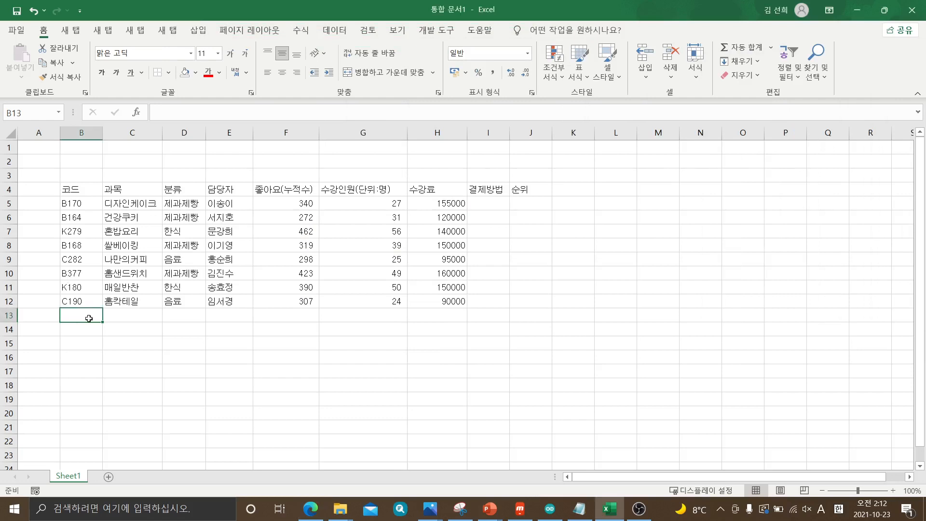
{"action": "left_click_drag", "start_coordinate": [89, 312], "coordinate": [167, 316]}
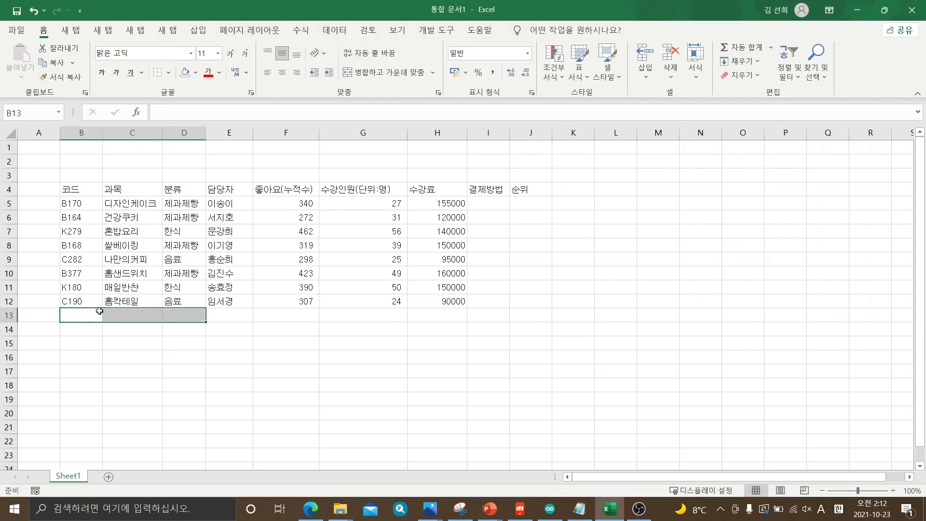
{"action": "left_click_drag", "start_coordinate": [84, 312], "coordinate": [182, 315]}
{"action": "left_click", "coordinate": [170, 336]}
{"action": "left_click", "coordinate": [84, 315]}
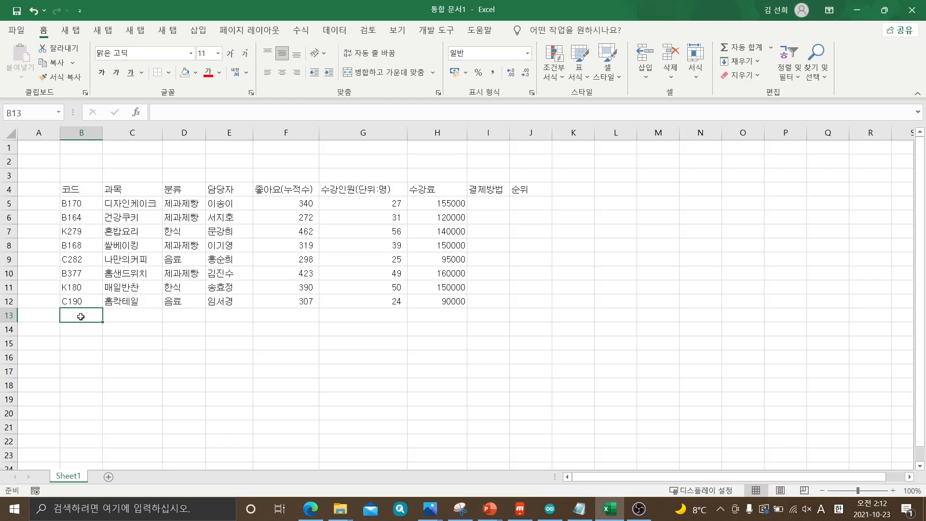
{"action": "left_click_drag", "start_coordinate": [81, 316], "coordinate": [192, 315]}
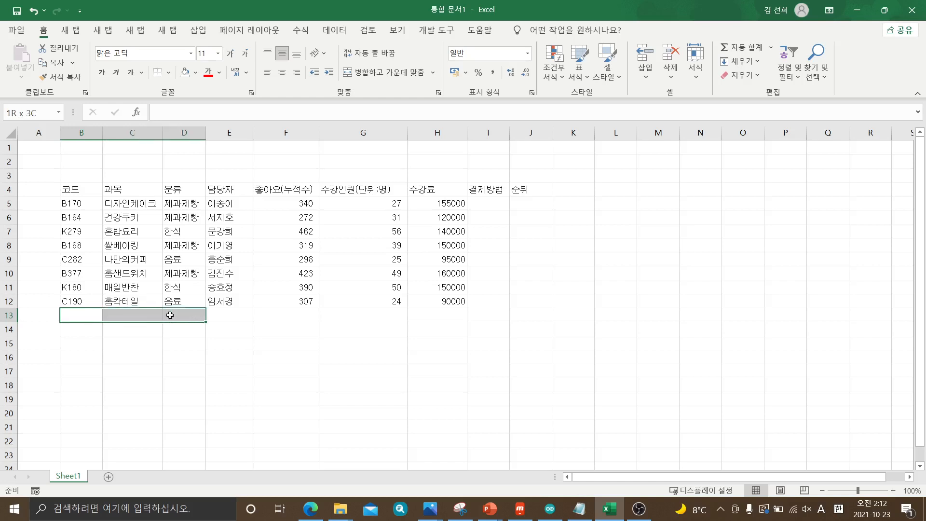
{"action": "left_click_drag", "start_coordinate": [89, 313], "coordinate": [173, 314]}
{"action": "left_click", "coordinate": [381, 73]}
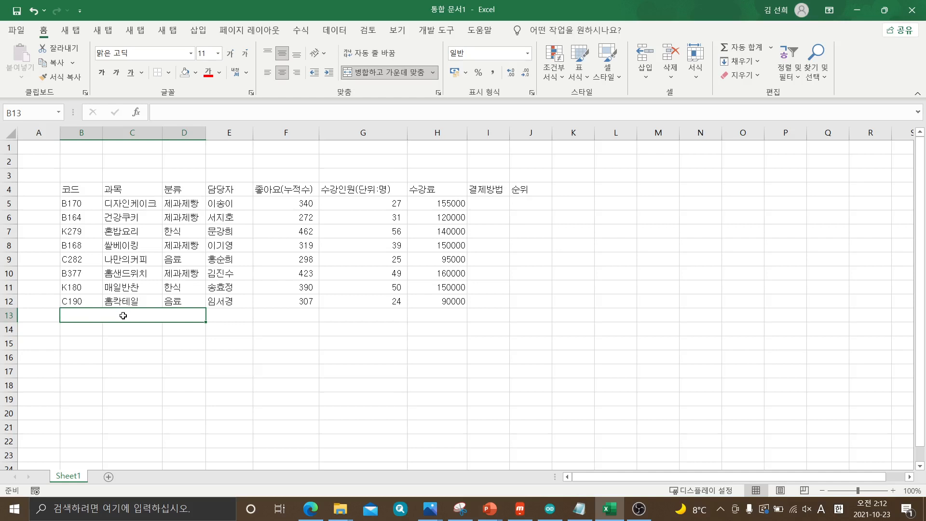
Enter the label 제과제빵 수강료 합계 in the merged cell B13:D13
{"action": "type", "text": "wprh"}
{"action": "key", "text": "BackSpace"}
{"action": "key", "text": "BackSpace"}
{"action": "key", "text": "BackSpace"}
{"action": "key", "text": "BackSpace"}
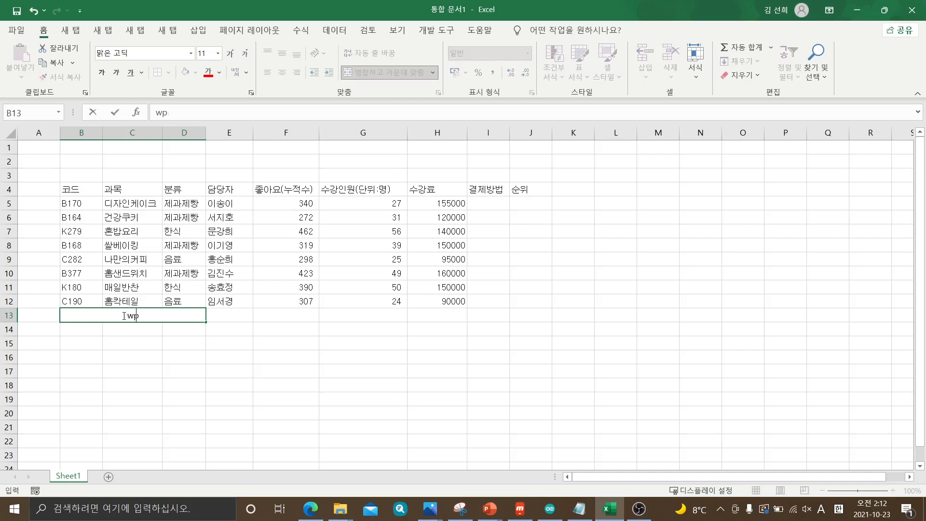
{"action": "type", "text": "제과제빵"}
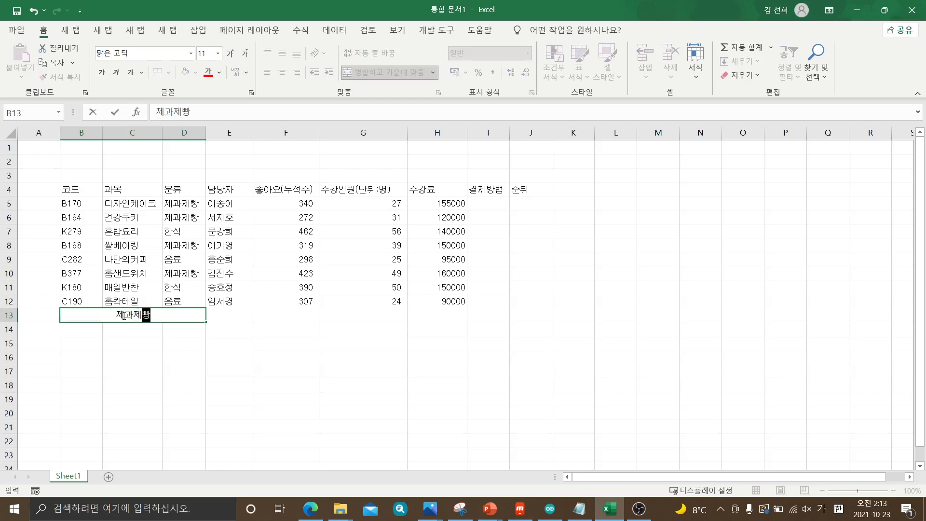
{"action": "type", "text": " 수강"}
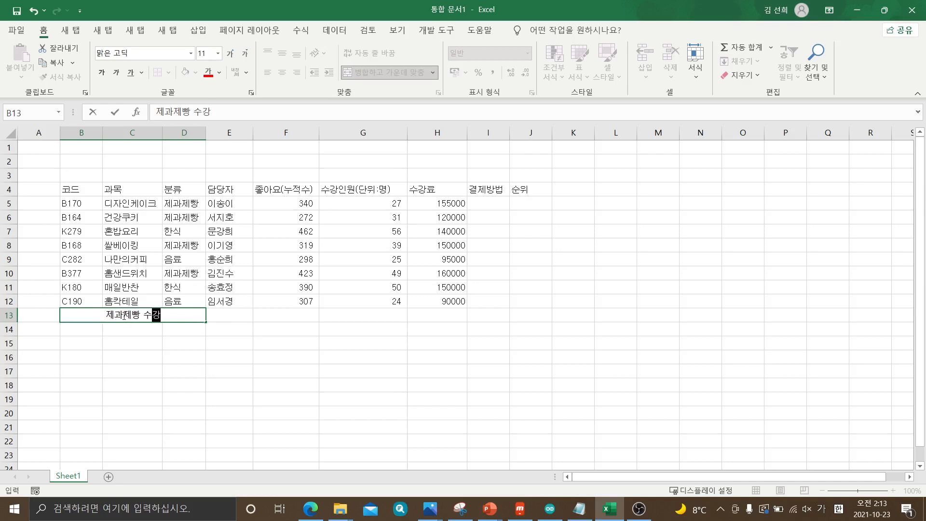
{"action": "type", "text": "료 합계"}
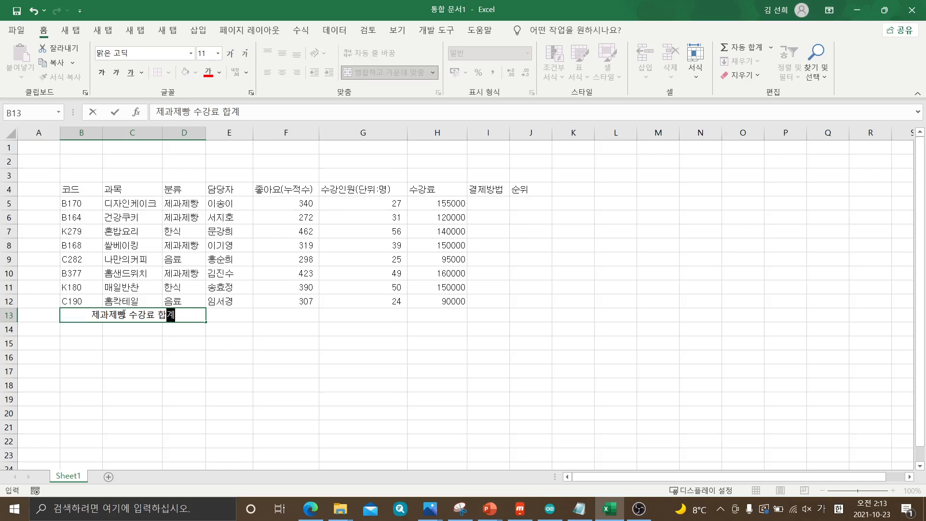
{"action": "left_click", "coordinate": [239, 353]}
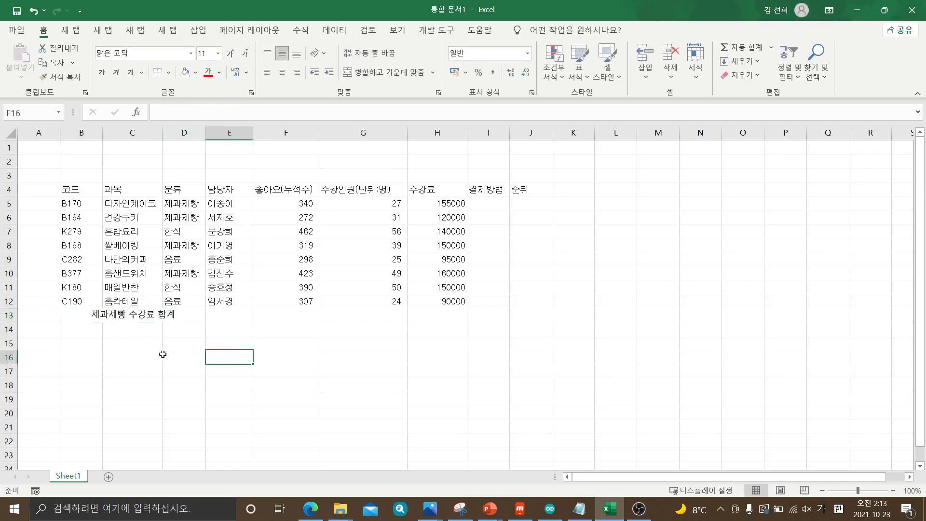
Merge and center cells B14:D14
{"action": "left_click", "coordinate": [90, 328]}
{"action": "left_click_drag", "start_coordinate": [90, 328], "coordinate": [173, 329]}
{"action": "left_click", "coordinate": [74, 329]}
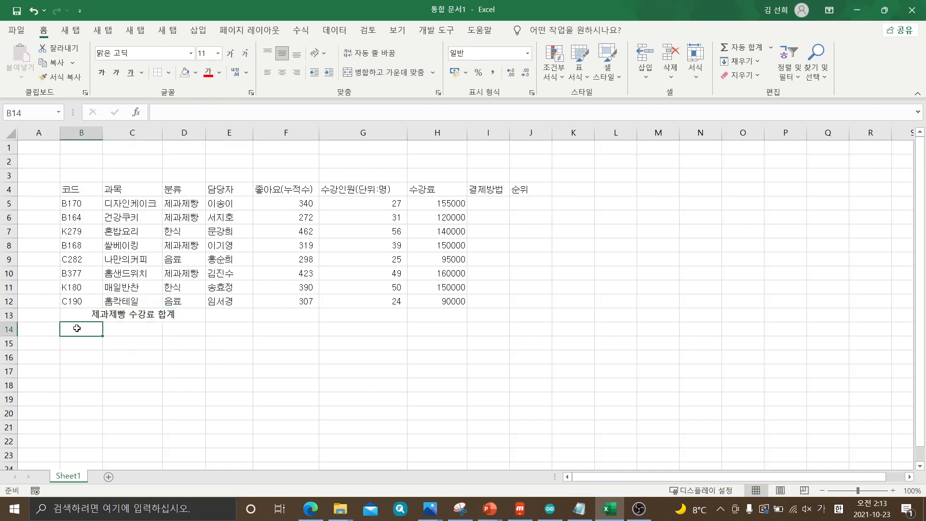
{"action": "left_click_drag", "start_coordinate": [76, 328], "coordinate": [173, 331]}
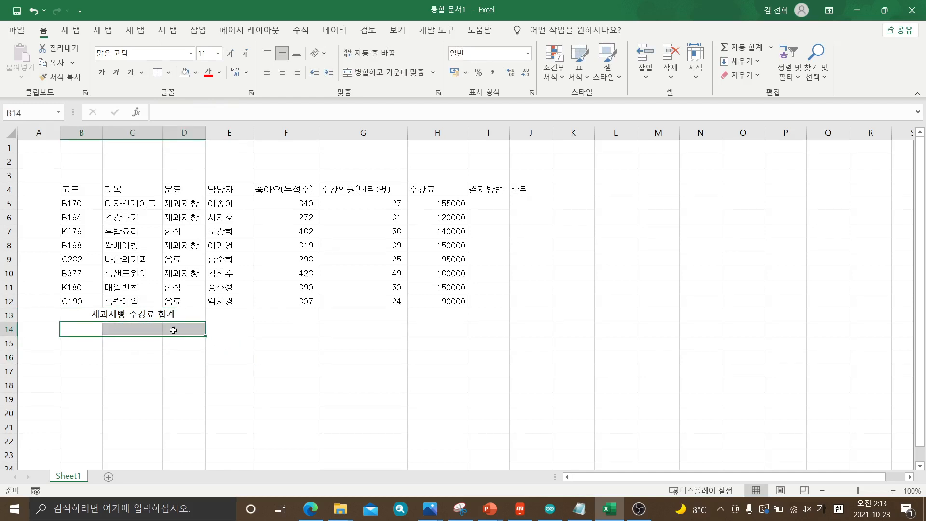
{"action": "left_click", "coordinate": [372, 72]}
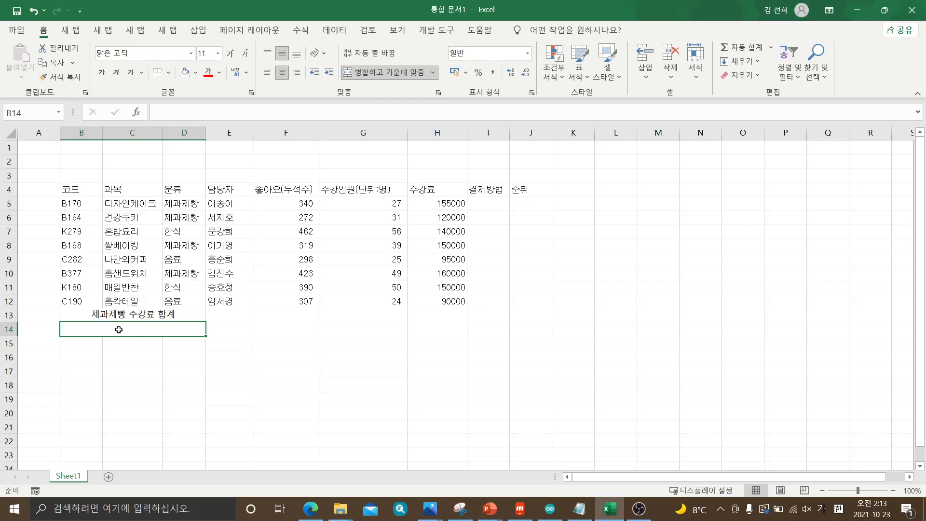
Enter the label 한식 수강인원(단위:명) 평균 in the merged cell B14:D14
{"action": "type", "text": "한시"}
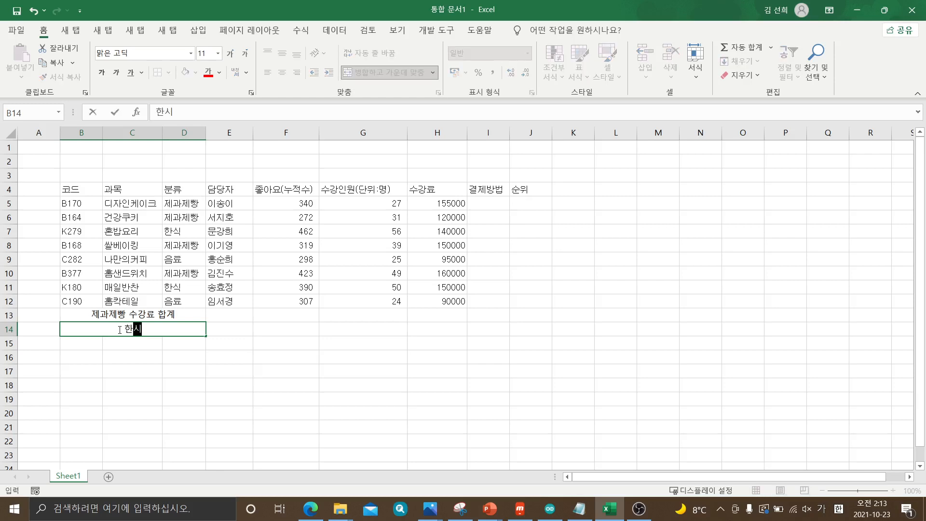
{"action": "type", "text": " 수강이인원"}
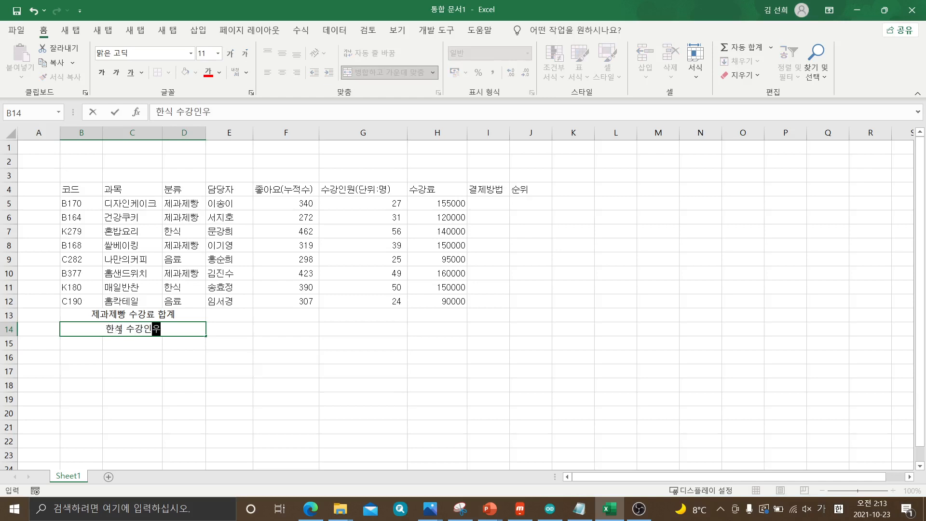
{"action": "type", "text": "(ㄷ"}
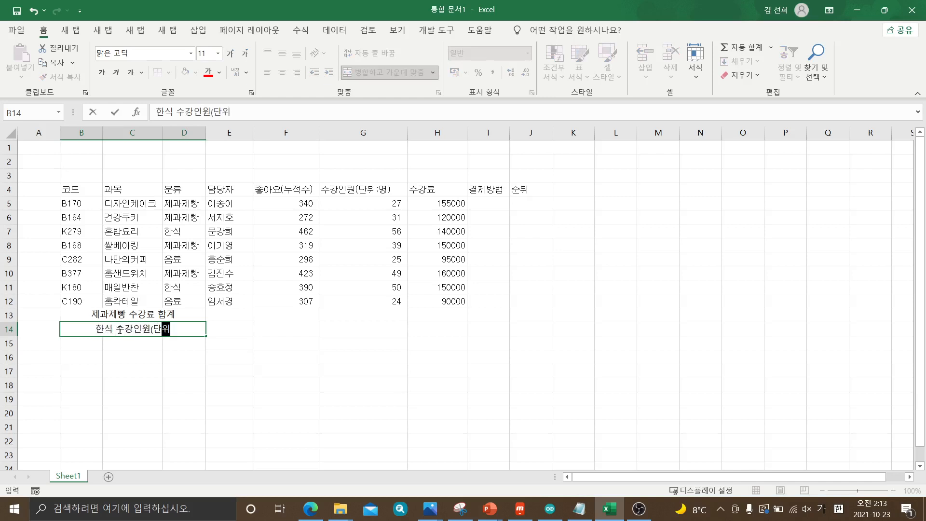
{"action": "type", "text": "위:명"}
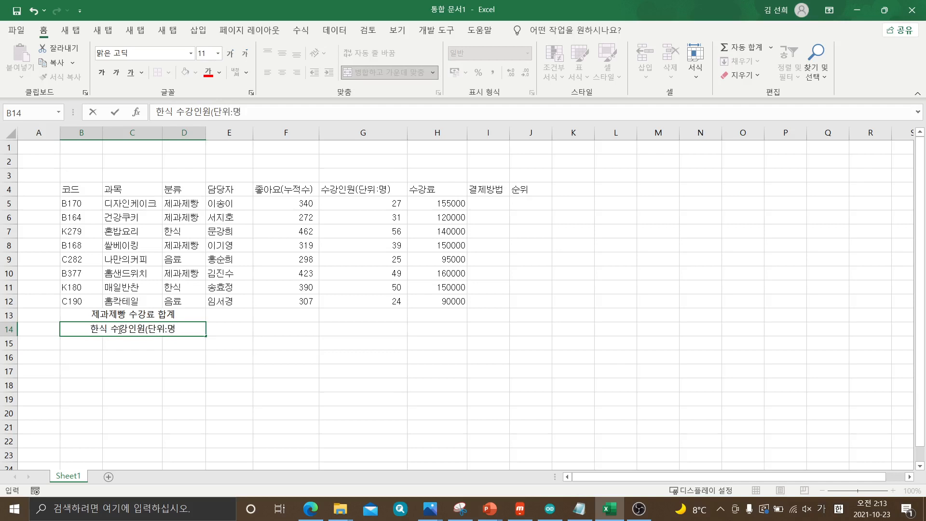
{"action": "type", "text": ") ㅓㅇ규"}
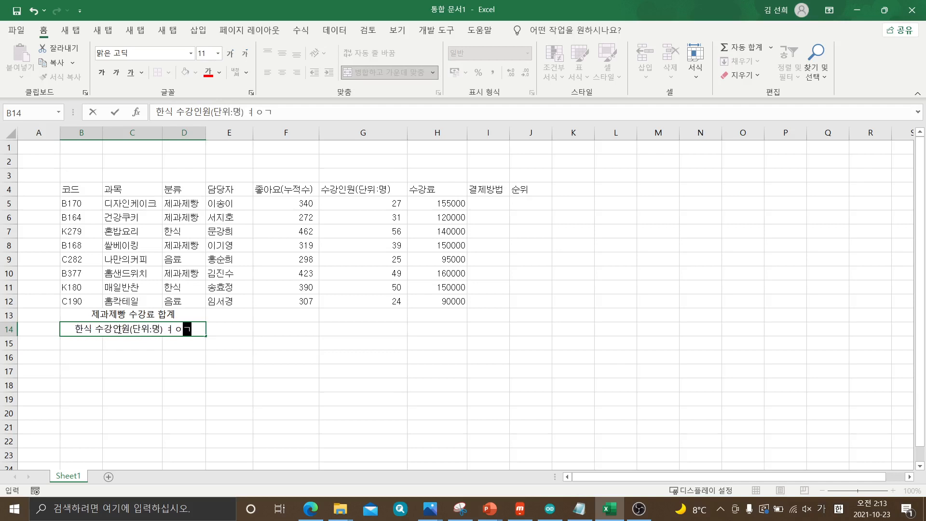
{"action": "key", "text": "BackSpace"}
{"action": "key", "text": "BackSpace"}
{"action": "key", "text": "BackSpace"}
{"action": "key", "text": "BackSpace"}
{"action": "key", "text": "BackSpace"}
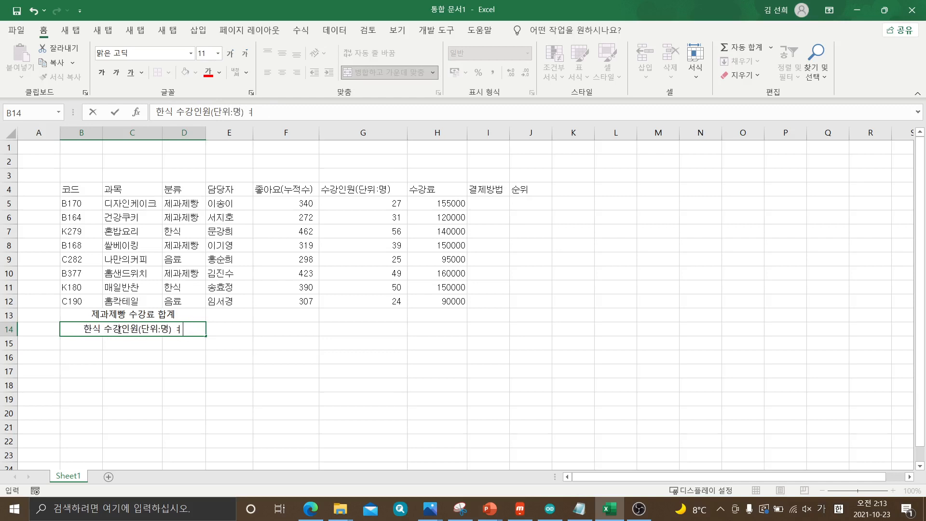
{"action": "type", "text": "평ㄱ"}
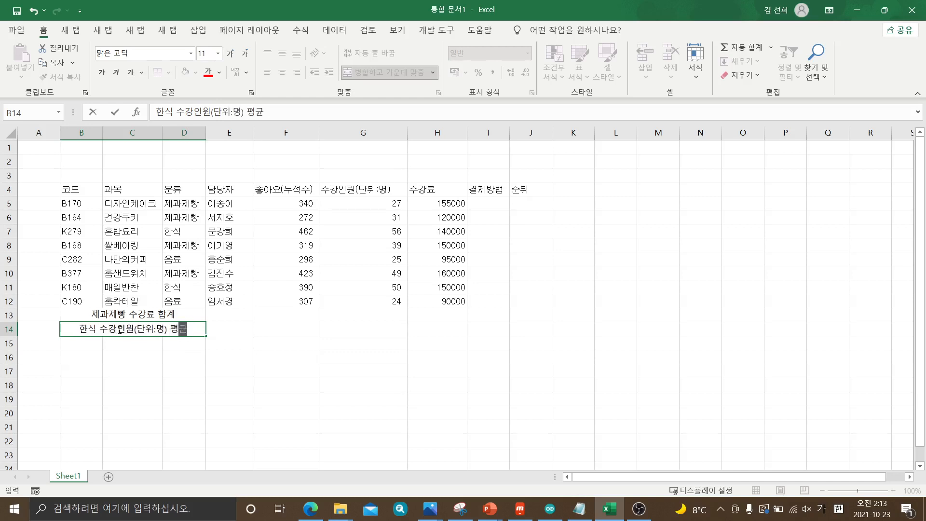
{"action": "type", "text": "ㅠ"}
{"action": "left_click", "coordinate": [225, 333]}
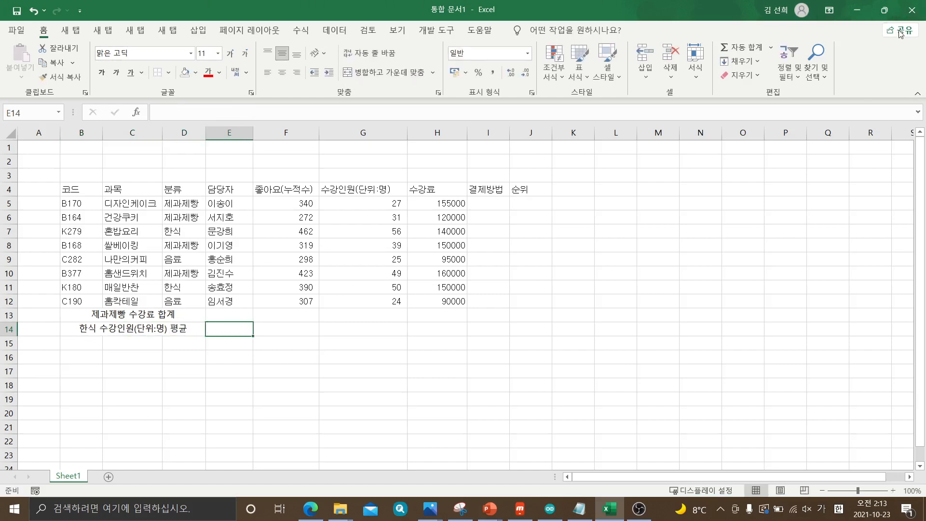
Check the output table in the PDF in Edge, return to Excel, and merge and center cells F13:F14
{"action": "left_click_drag", "start_coordinate": [925, 10], "coordinate": [153, 1]}
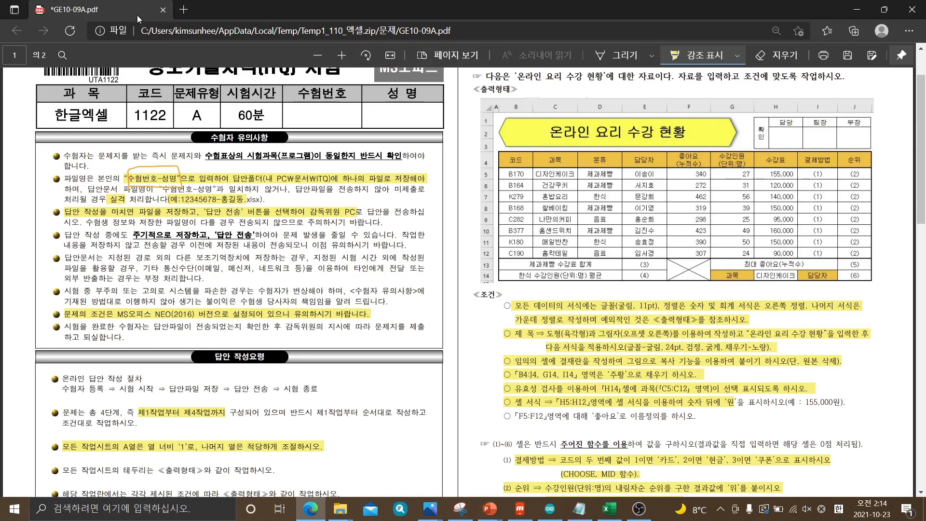
{"action": "key", "text": "alt+Tab"}
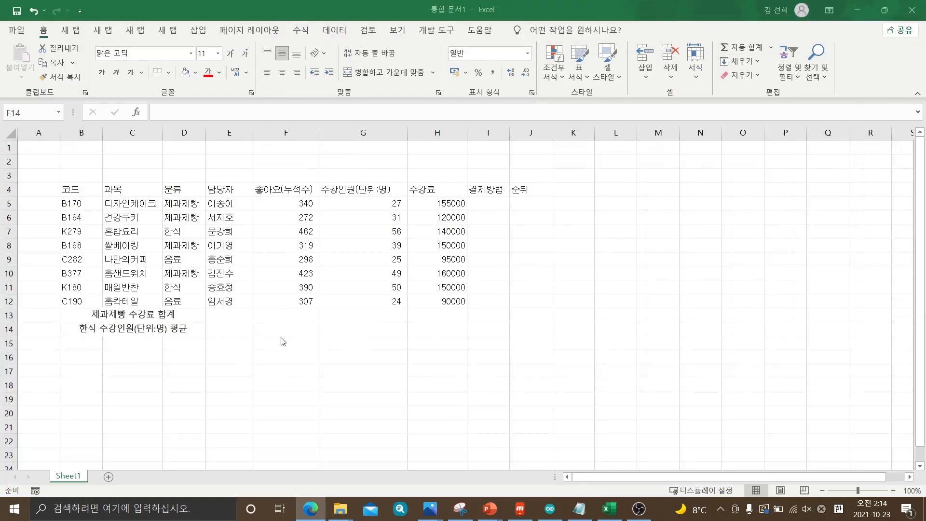
{"action": "left_click", "coordinate": [279, 314]}
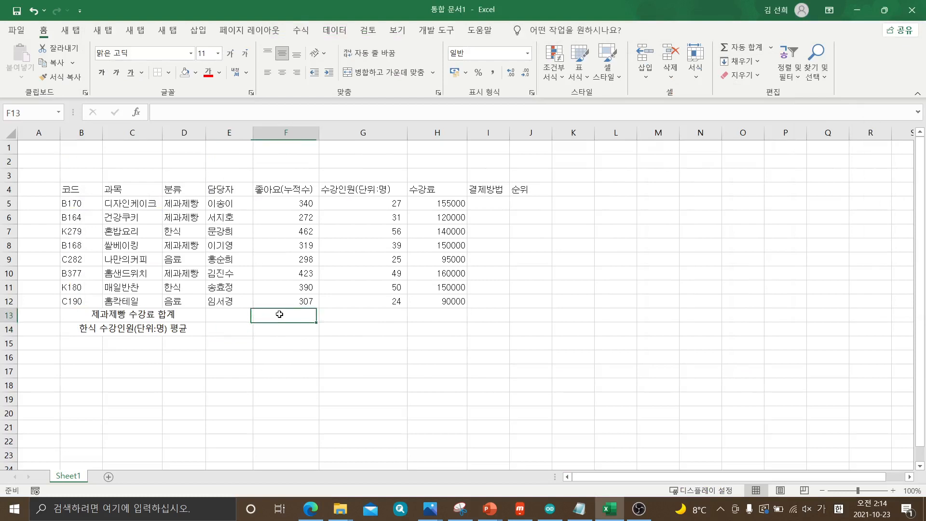
{"action": "left_click_drag", "start_coordinate": [279, 314], "coordinate": [282, 331]}
{"action": "left_click", "coordinate": [283, 317]}
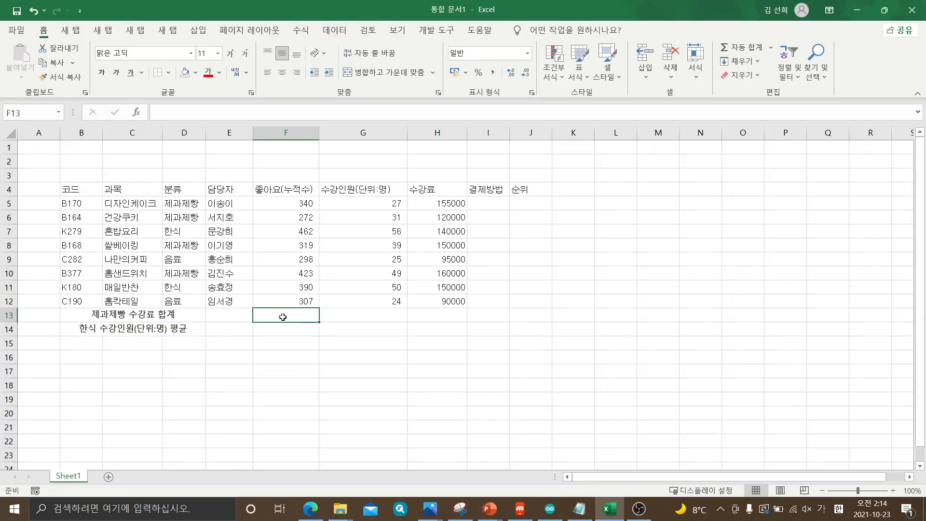
{"action": "left_click_drag", "start_coordinate": [282, 317], "coordinate": [282, 331]}
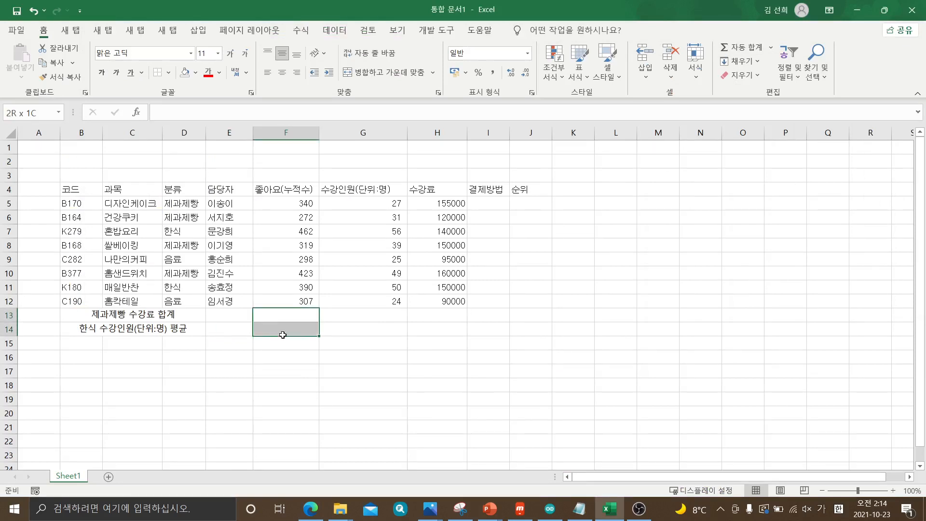
{"action": "left_click", "coordinate": [382, 76]}
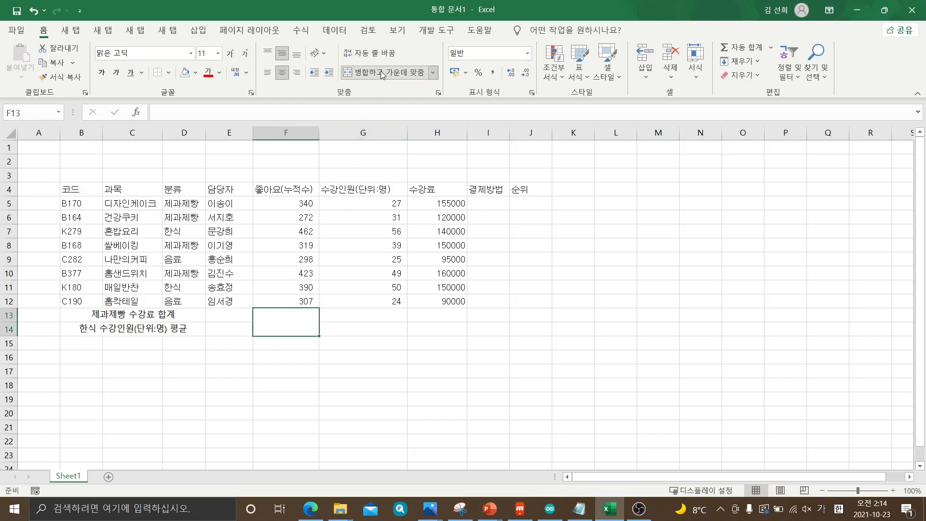
Add both diagonal borders to the merged cell F13:F14 so they form an X
{"action": "right_click", "coordinate": [284, 320]}
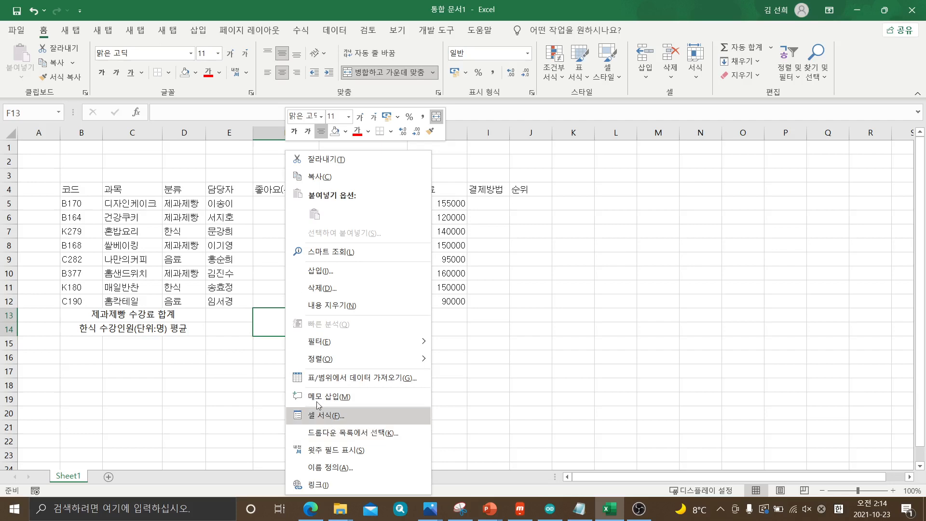
{"action": "left_click", "coordinate": [283, 323]}
{"action": "right_click", "coordinate": [281, 322]}
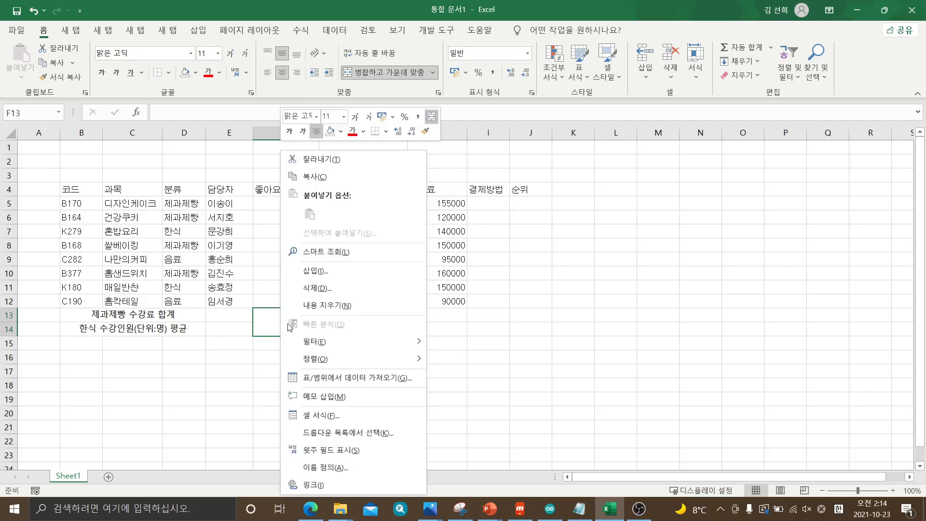
{"action": "left_click", "coordinate": [327, 416]}
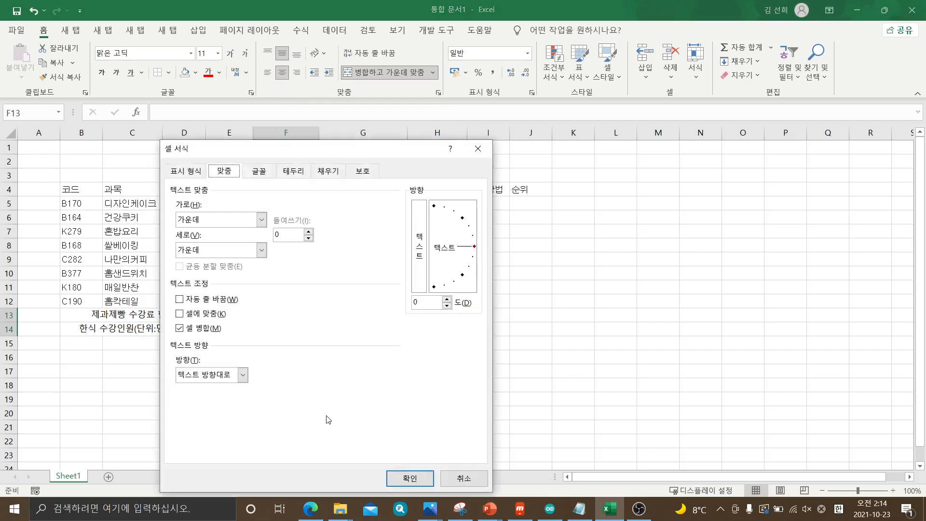
{"action": "left_click_drag", "start_coordinate": [348, 152], "coordinate": [562, 123]}
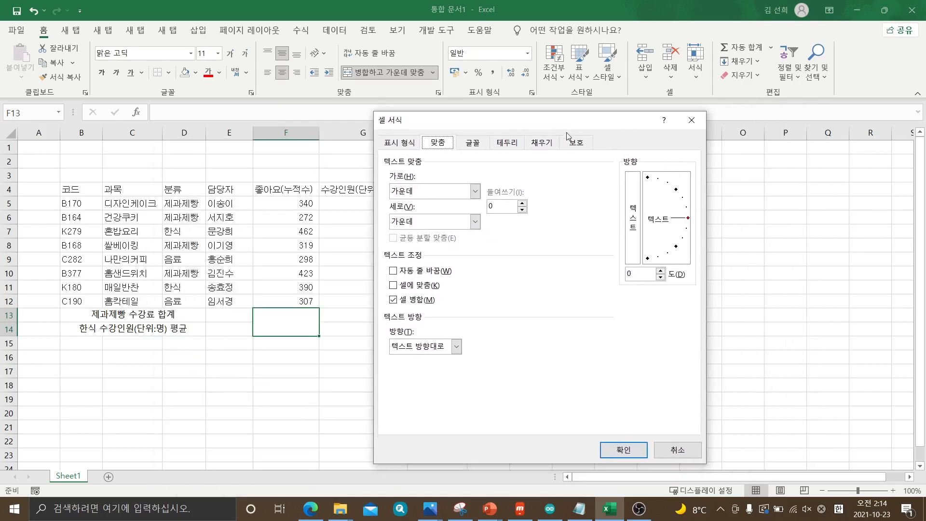
{"action": "left_click", "coordinate": [507, 142]}
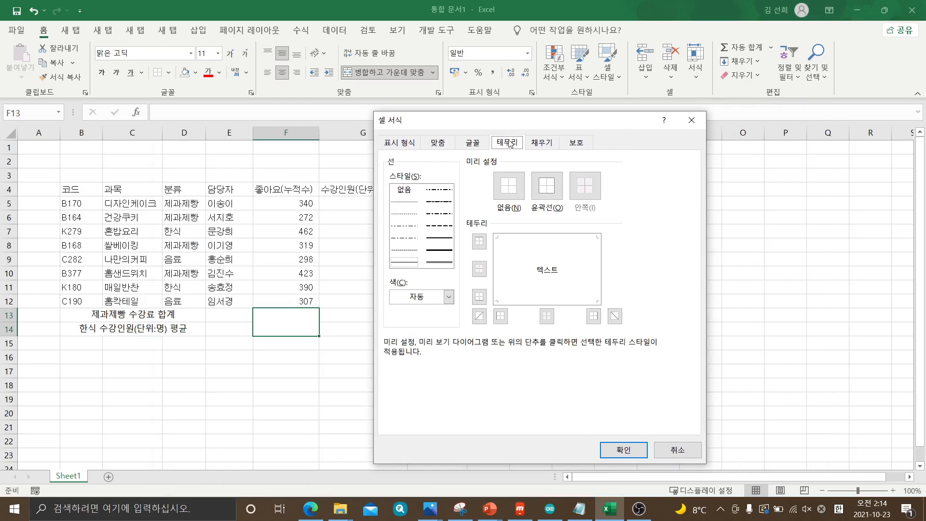
{"action": "left_click", "coordinate": [408, 143]}
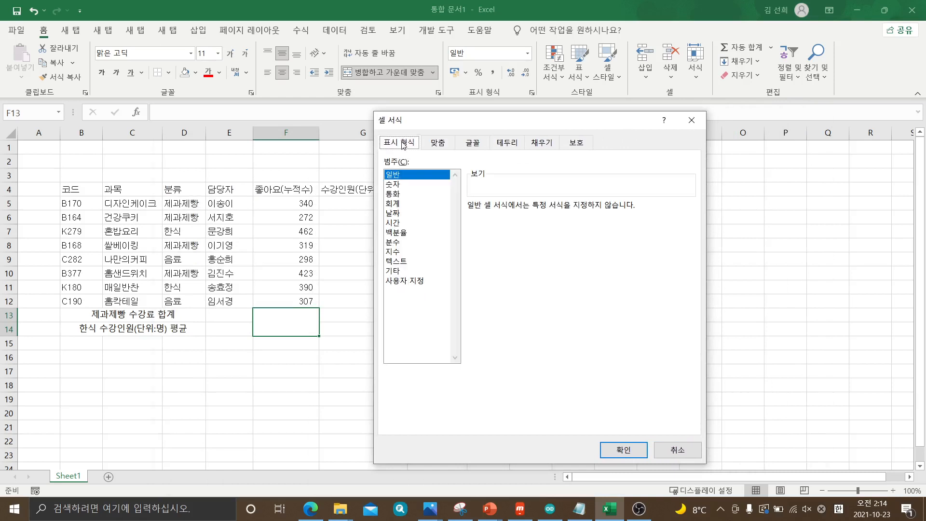
{"action": "left_click", "coordinate": [437, 147]}
{"action": "left_click", "coordinate": [478, 147]}
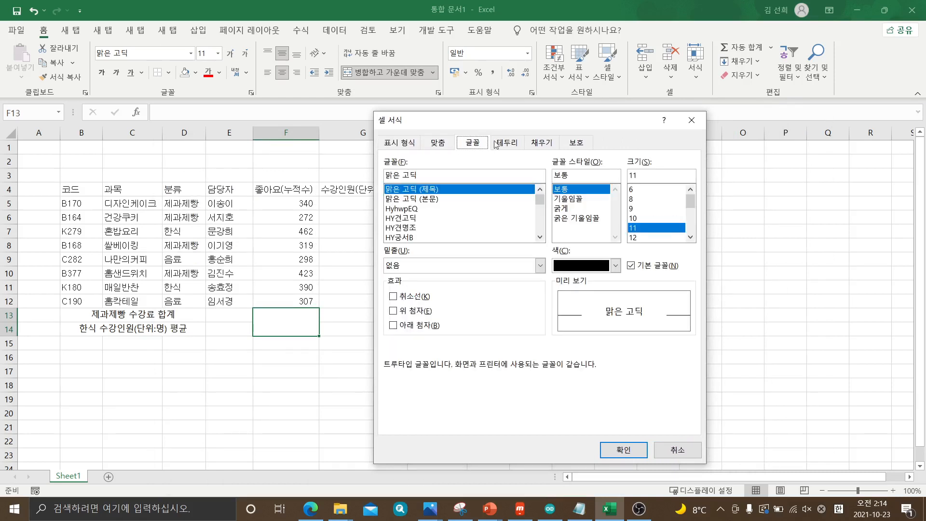
{"action": "left_click", "coordinate": [507, 144]}
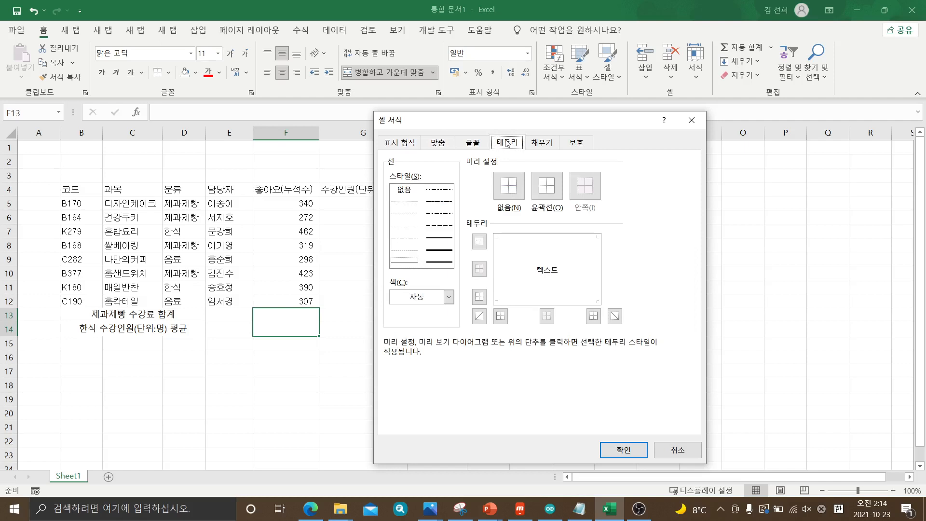
{"action": "left_click", "coordinate": [480, 317]}
{"action": "left_click", "coordinate": [616, 317]}
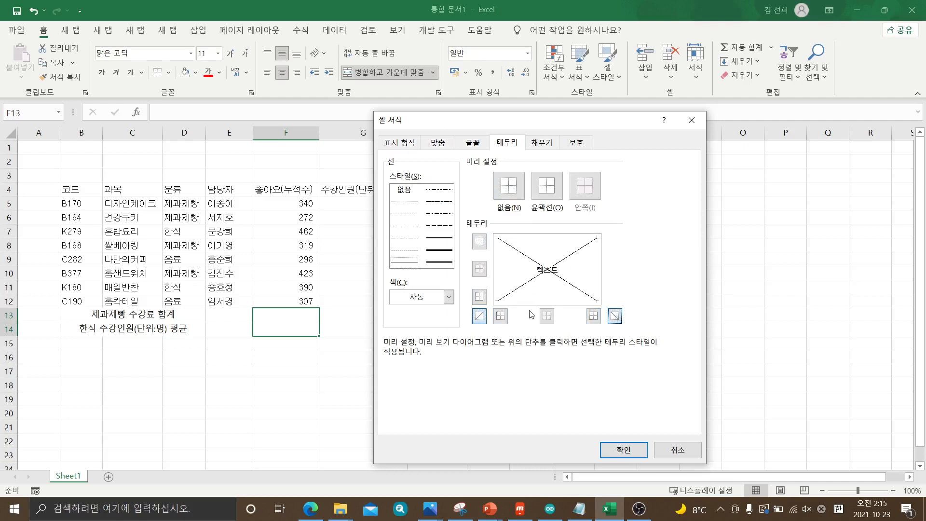
{"action": "left_click", "coordinate": [618, 453]}
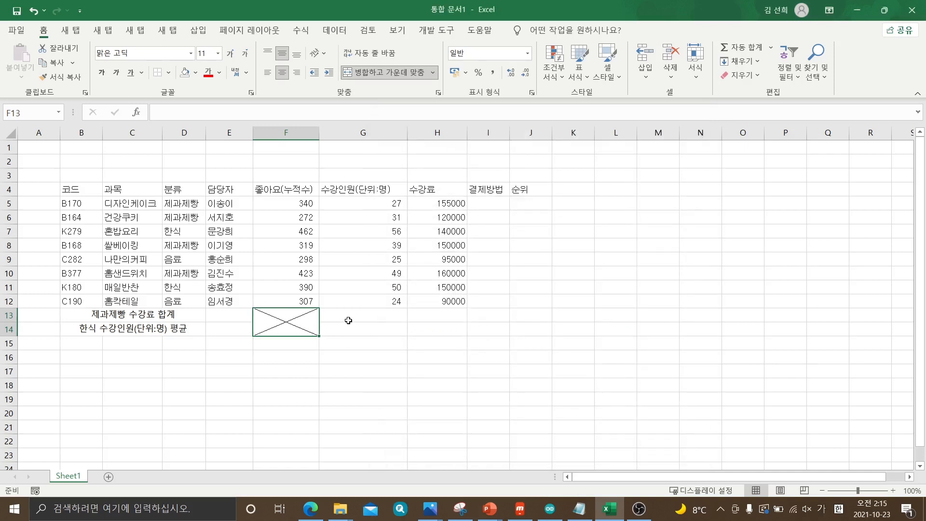
Merge and center cells G13:I13 and enter the label 최대좋아요(누적수) in the merged cell
{"action": "left_click_drag", "start_coordinate": [355, 314], "coordinate": [482, 315]}
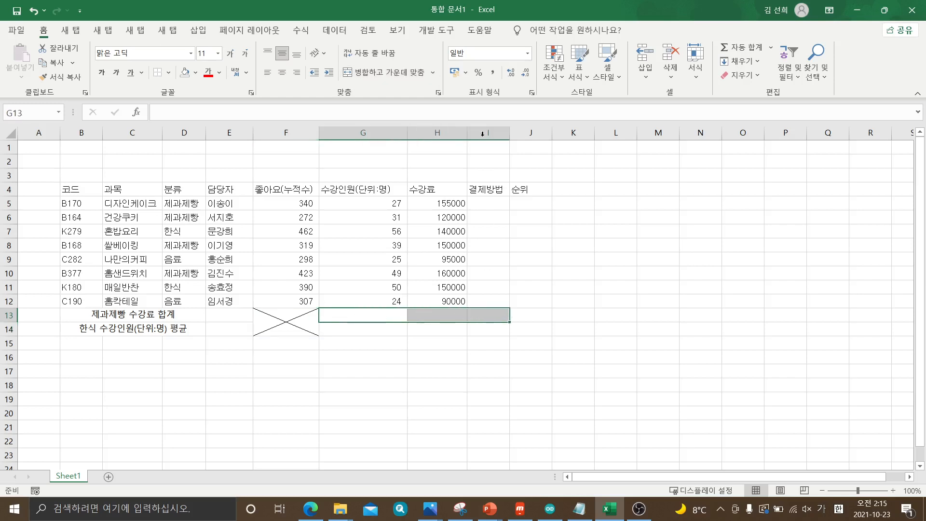
{"action": "left_click", "coordinate": [386, 76]}
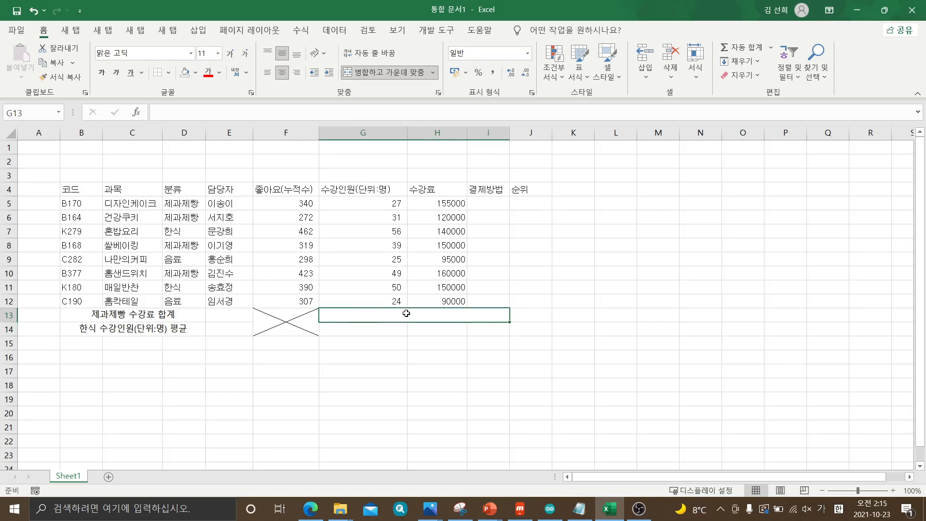
{"action": "type", "text": "최대"}
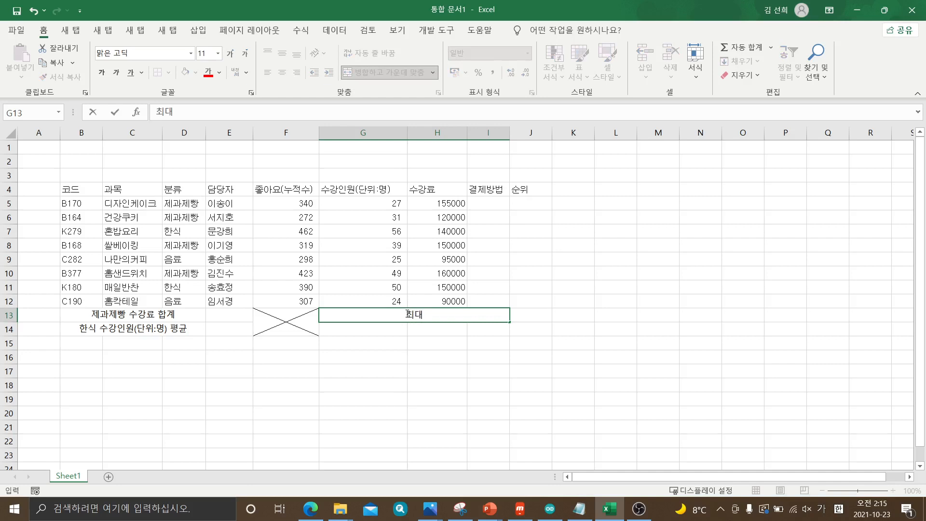
{"action": "type", "text": "조좋아요"}
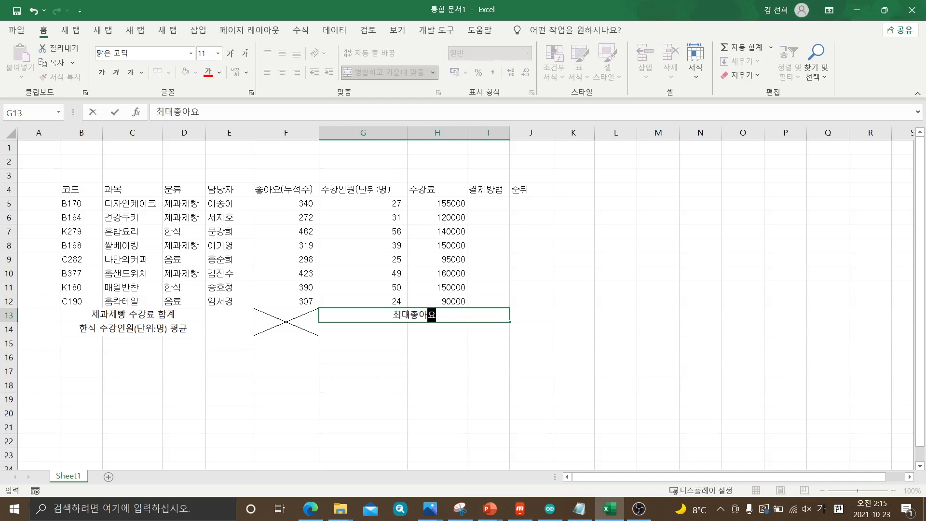
{"action": "type", "text": "("}
{"action": "type", "text": "누저"}
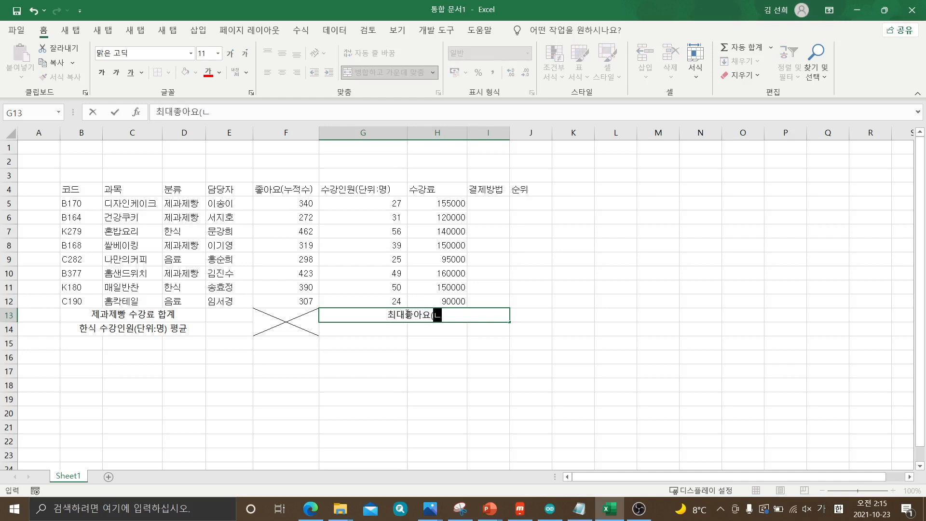
{"action": "type", "text": "수)"}
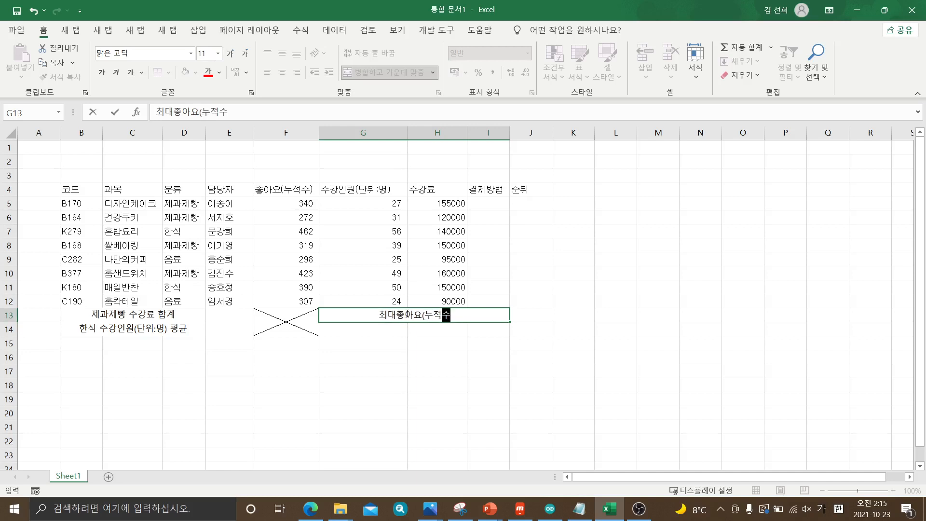
{"action": "left_click", "coordinate": [453, 362]}
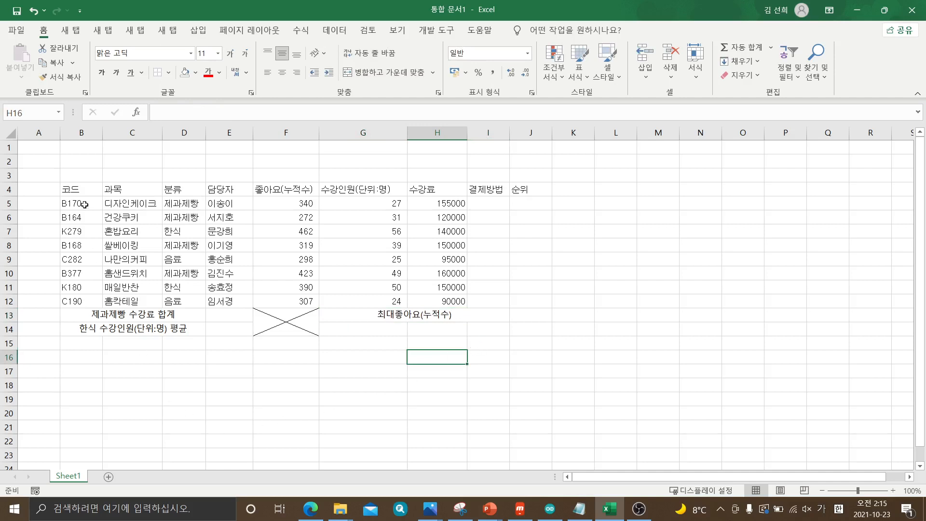
{"action": "left_click_drag", "start_coordinate": [72, 189], "coordinate": [525, 323]}
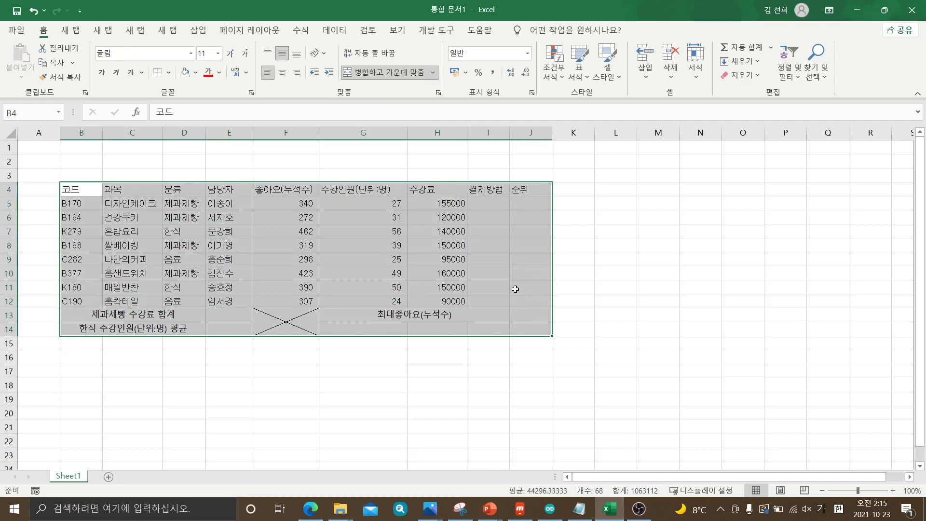
{"action": "left_click", "coordinate": [511, 199]}
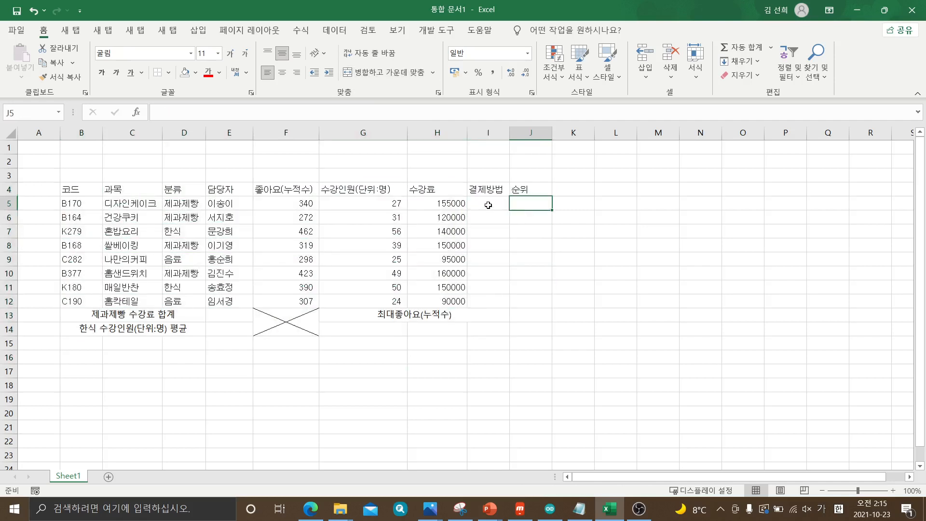
{"action": "left_click_drag", "start_coordinate": [488, 205], "coordinate": [492, 301]}
{"action": "left_click_drag", "start_coordinate": [526, 201], "coordinate": [531, 294]}
{"action": "left_click", "coordinate": [516, 346]}
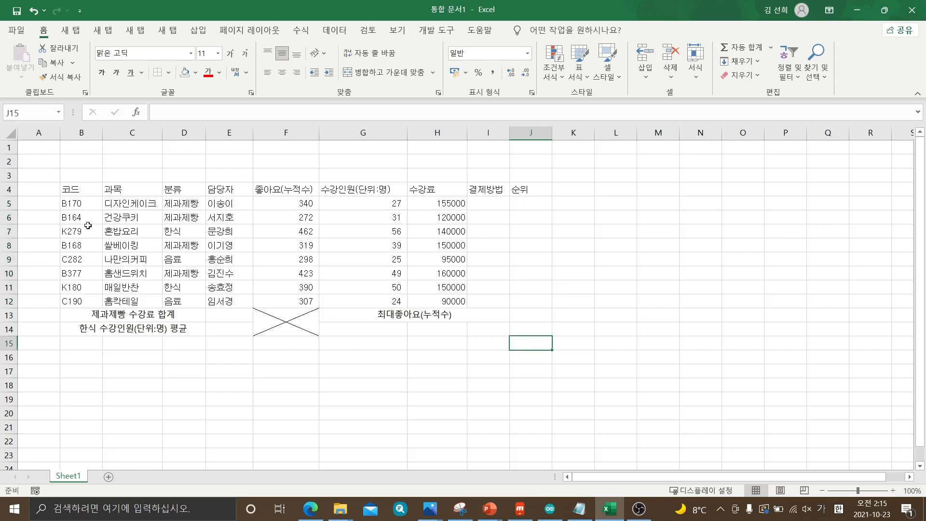
Apply all borders to the table range B4:J14 and center its contents horizontally
{"action": "left_click_drag", "start_coordinate": [77, 191], "coordinate": [521, 326]}
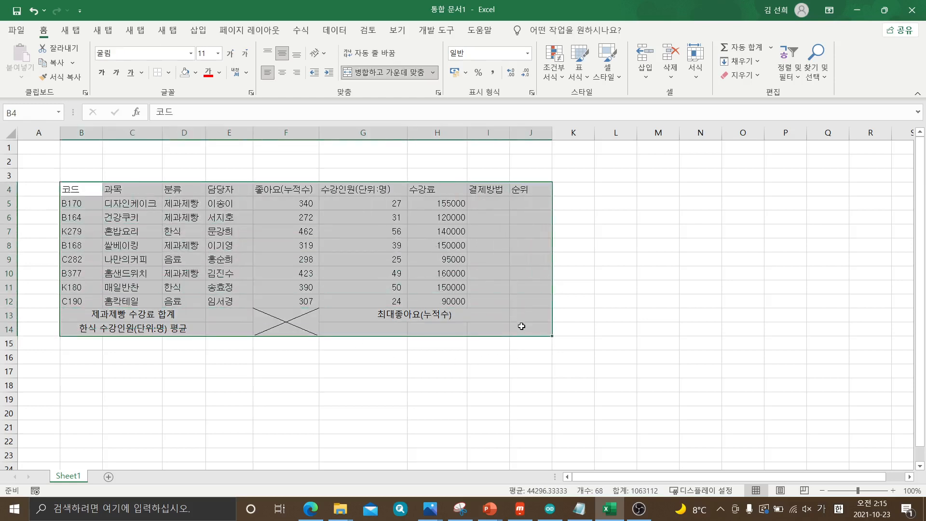
{"action": "left_click", "coordinate": [170, 73]}
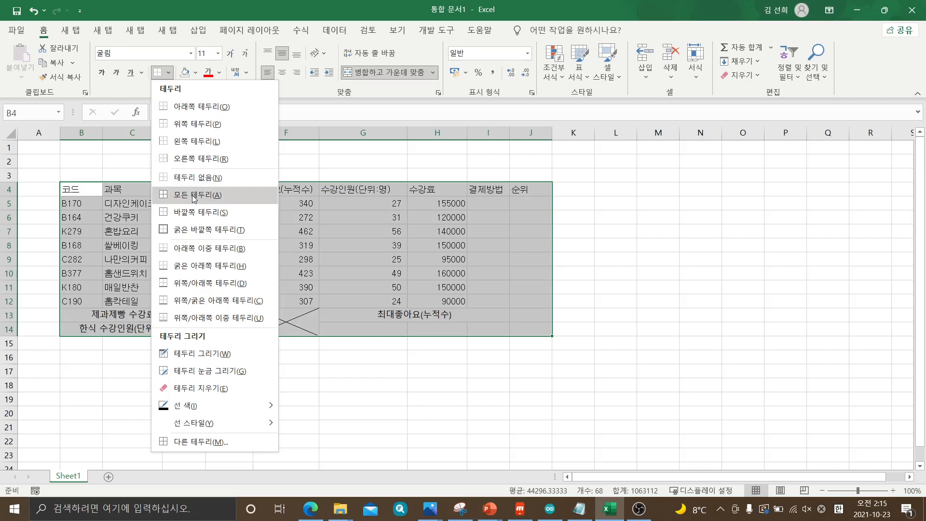
{"action": "key", "text": "Escape"}
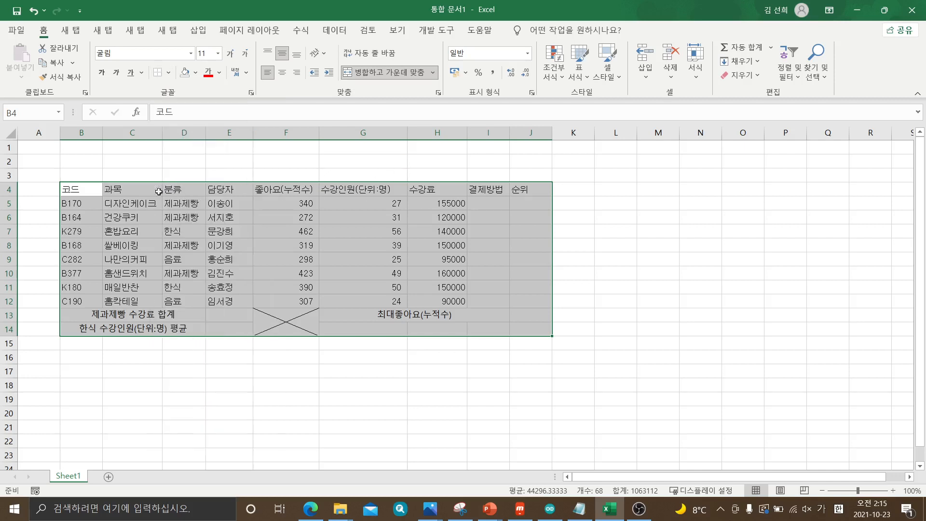
{"action": "left_click_drag", "start_coordinate": [71, 189], "coordinate": [519, 320]}
{"action": "left_click", "coordinate": [168, 73]}
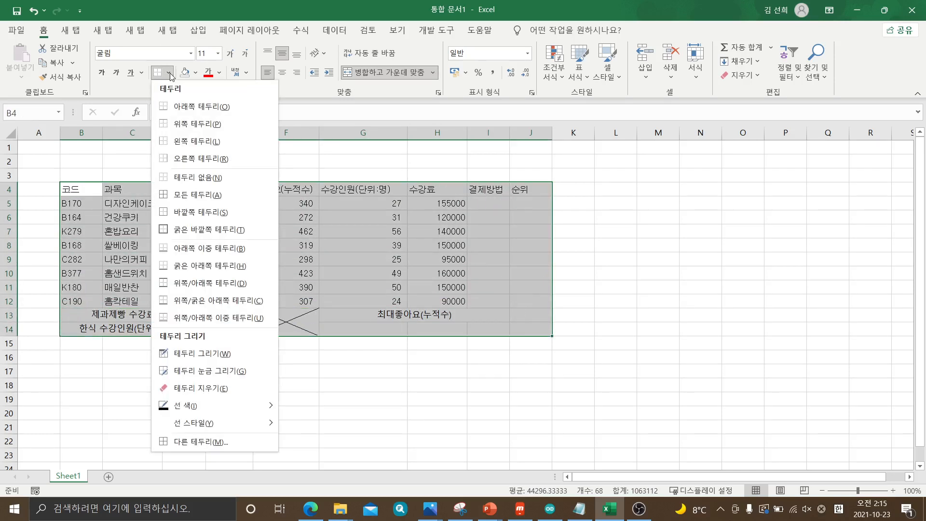
{"action": "left_click", "coordinate": [198, 194]}
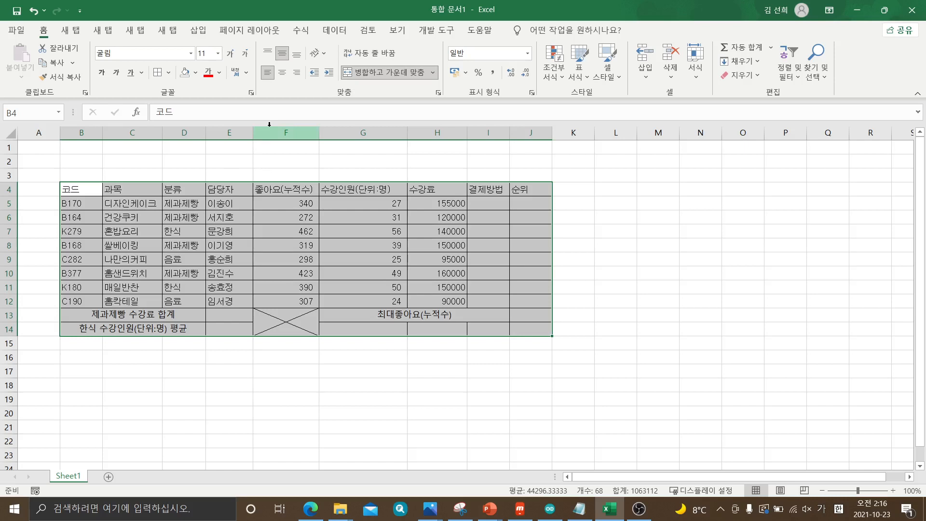
{"action": "left_click", "coordinate": [283, 73]}
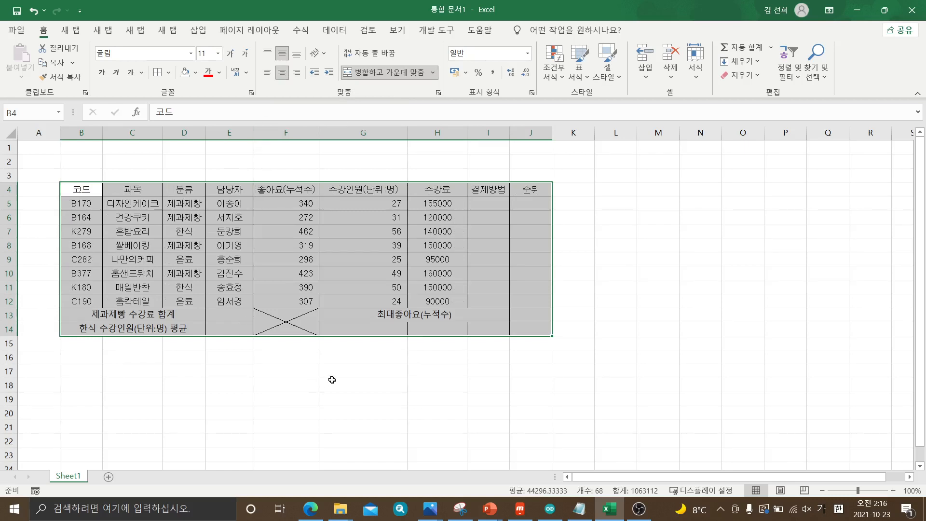
{"action": "left_click", "coordinate": [332, 381]}
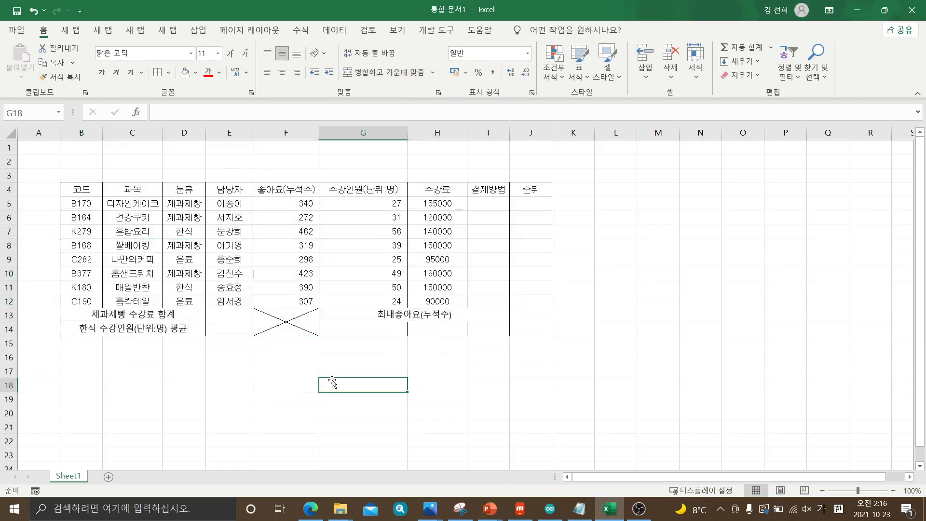
Right-align the numeric data in cells F5:H12
{"action": "left_click_drag", "start_coordinate": [278, 205], "coordinate": [425, 299]}
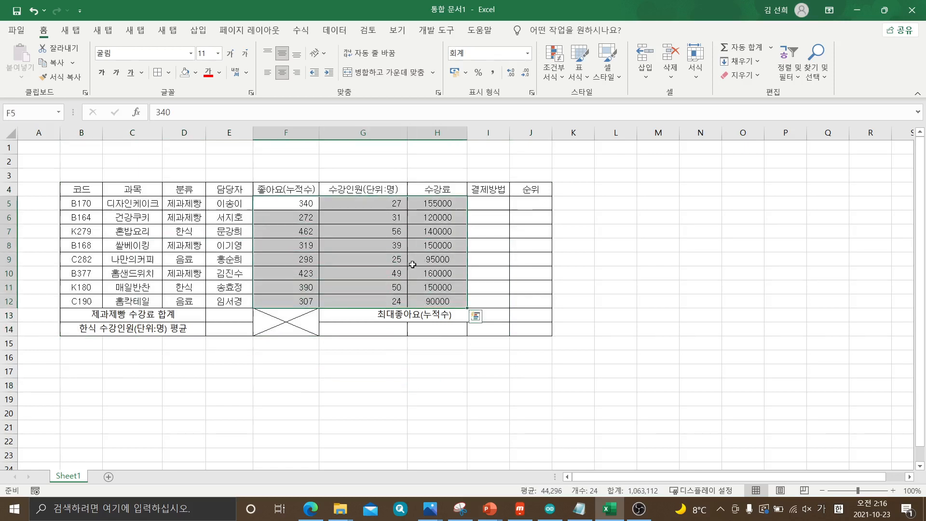
{"action": "left_click", "coordinate": [297, 74]}
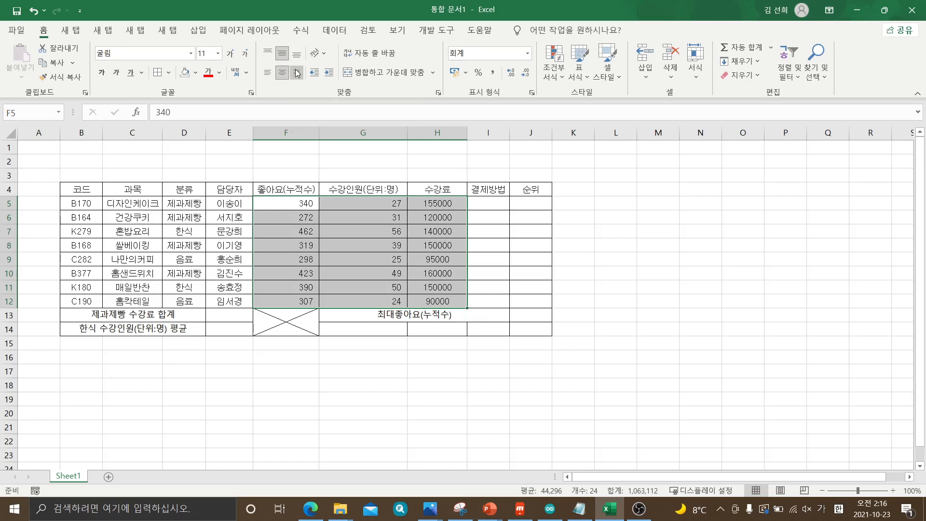
{"action": "left_click", "coordinate": [418, 363]}
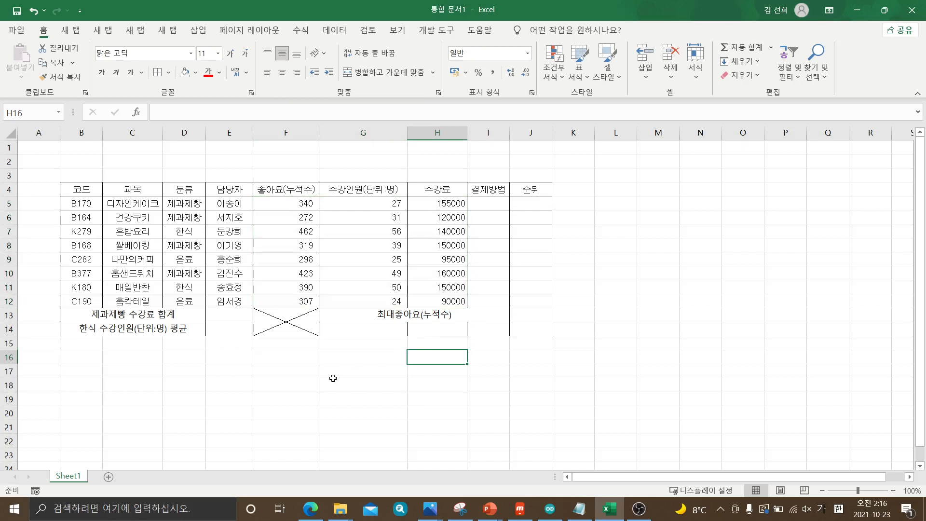
Set the width of column A to exactly 1
{"action": "left_click", "coordinate": [38, 131]}
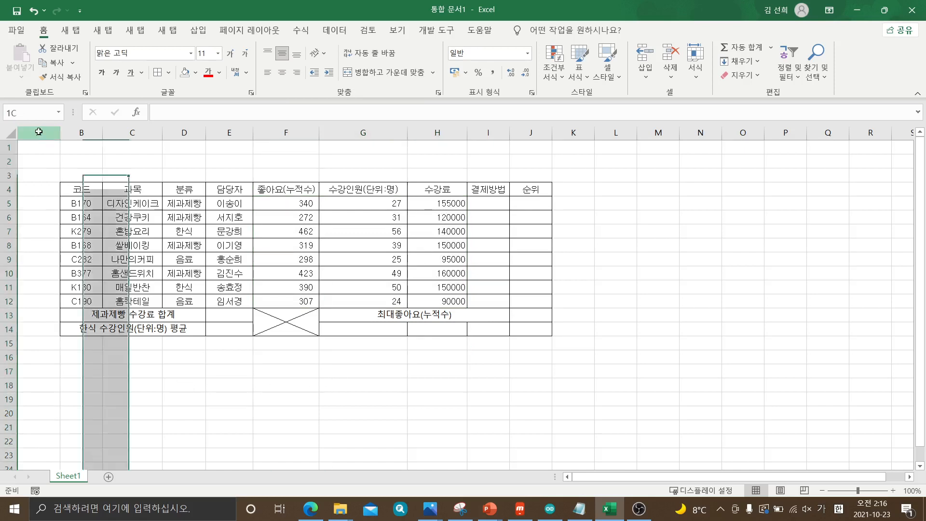
{"action": "left_click", "coordinate": [171, 398]}
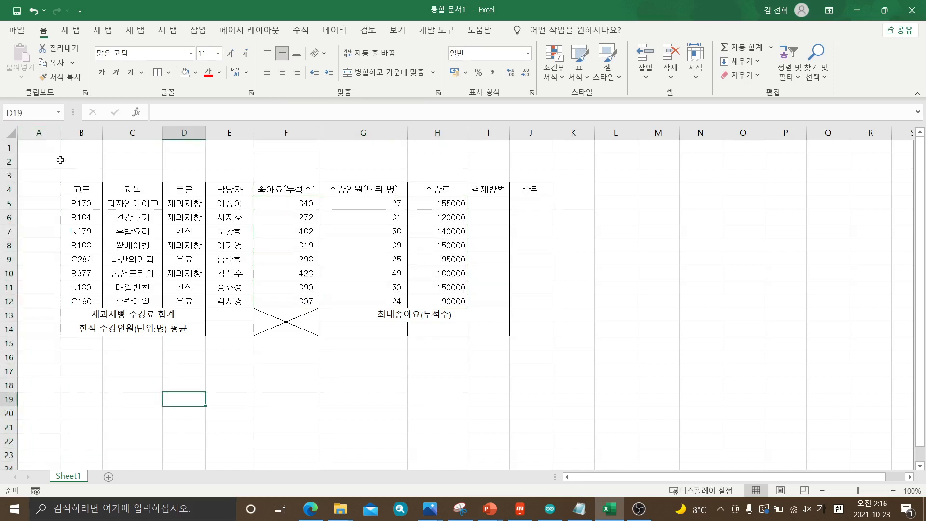
{"action": "left_click", "coordinate": [38, 132]}
{"action": "left_click", "coordinate": [116, 371]}
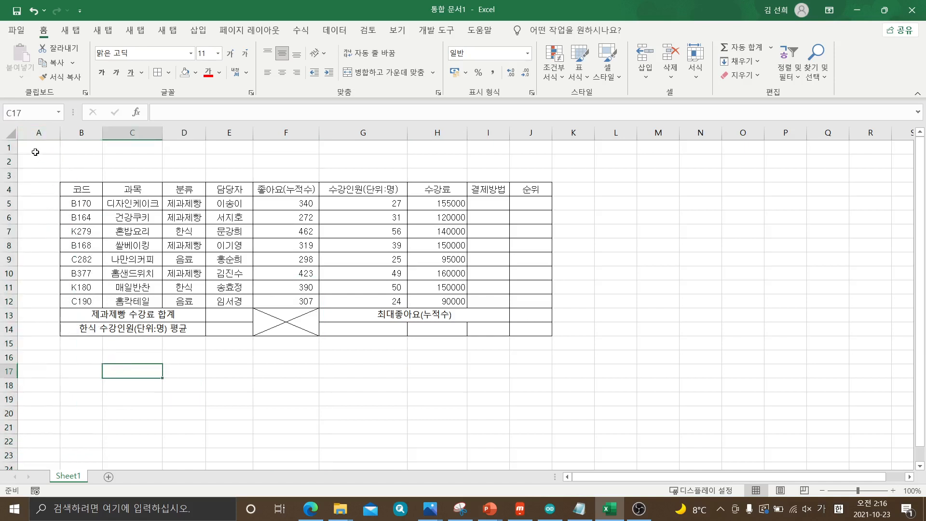
{"action": "left_click", "coordinate": [38, 132]}
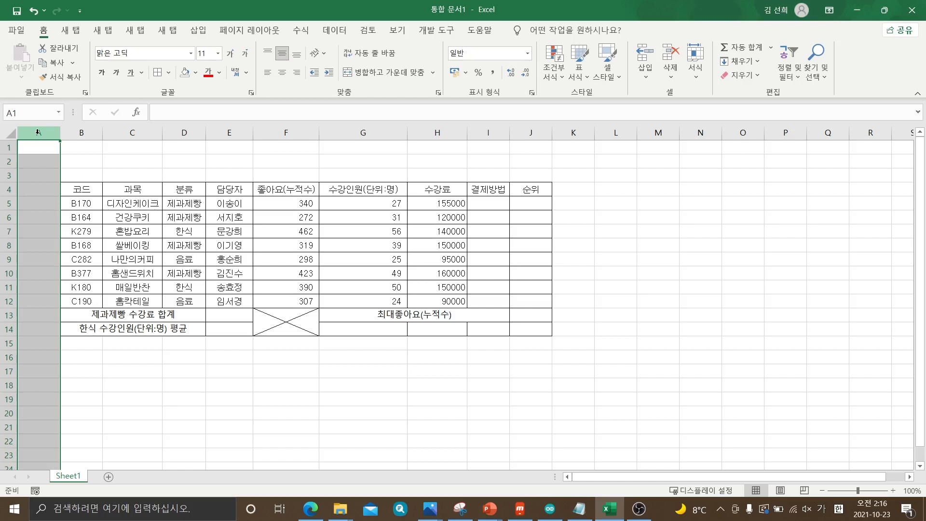
{"action": "right_click", "coordinate": [38, 132]}
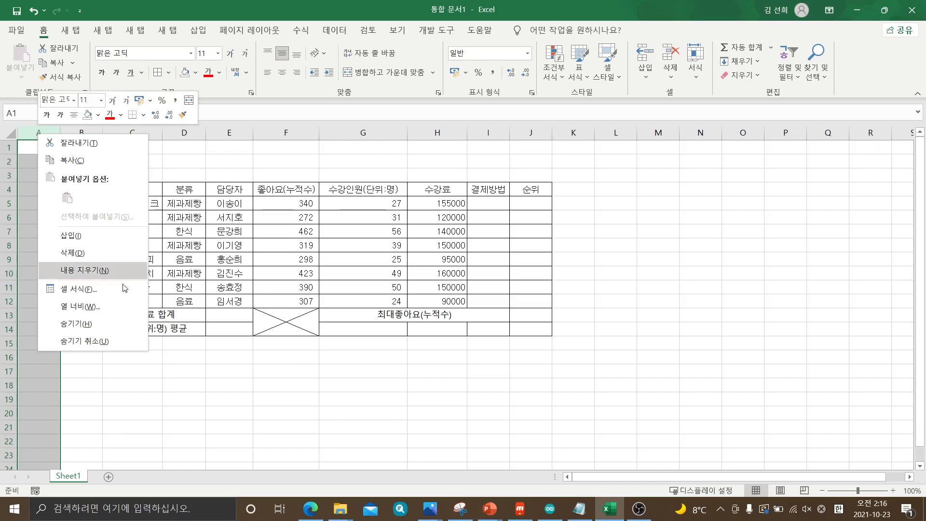
{"action": "left_click", "coordinate": [103, 311]}
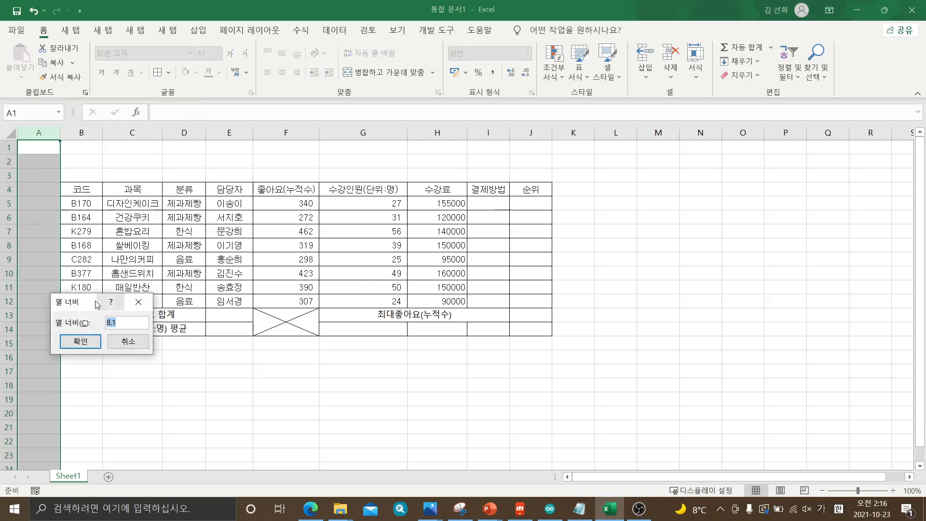
{"action": "left_click_drag", "start_coordinate": [97, 304], "coordinate": [156, 151]}
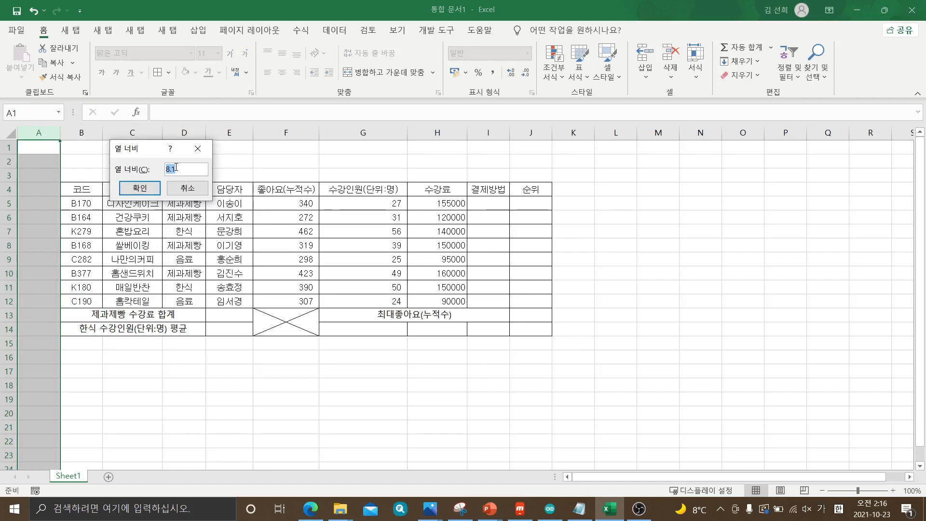
{"action": "type", "text": "1"}
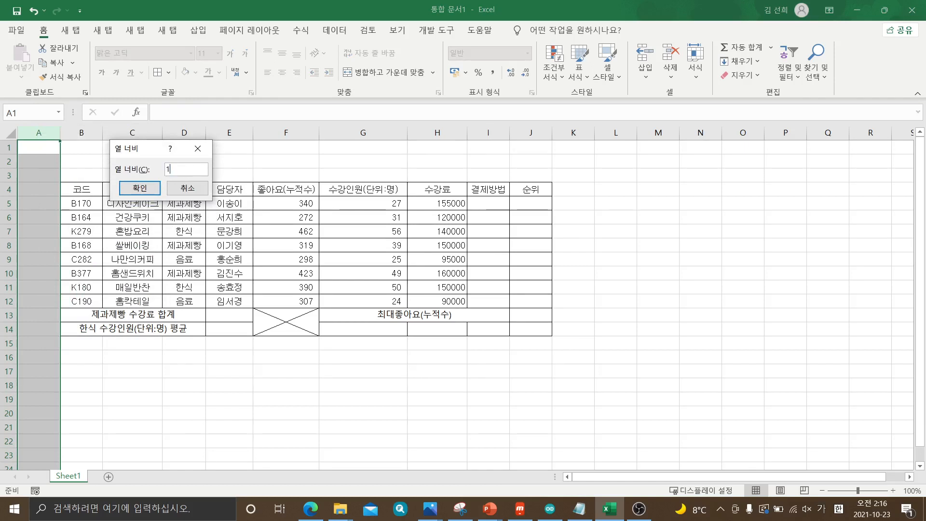
{"action": "left_click", "coordinate": [150, 194]}
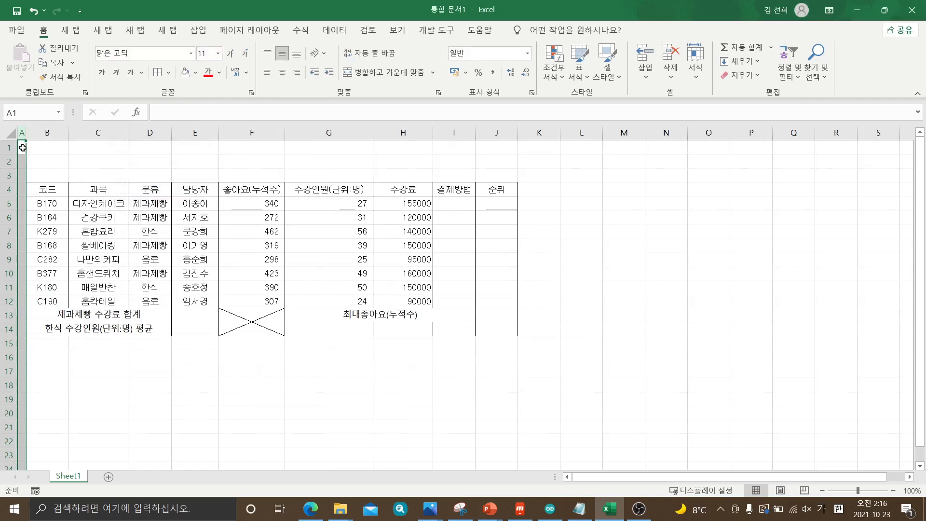
Widen column A freehand to about 11.3, and reset its width to 1
{"action": "left_click_drag", "start_coordinate": [26, 132], "coordinate": [76, 132]}
{"action": "left_click", "coordinate": [144, 160]}
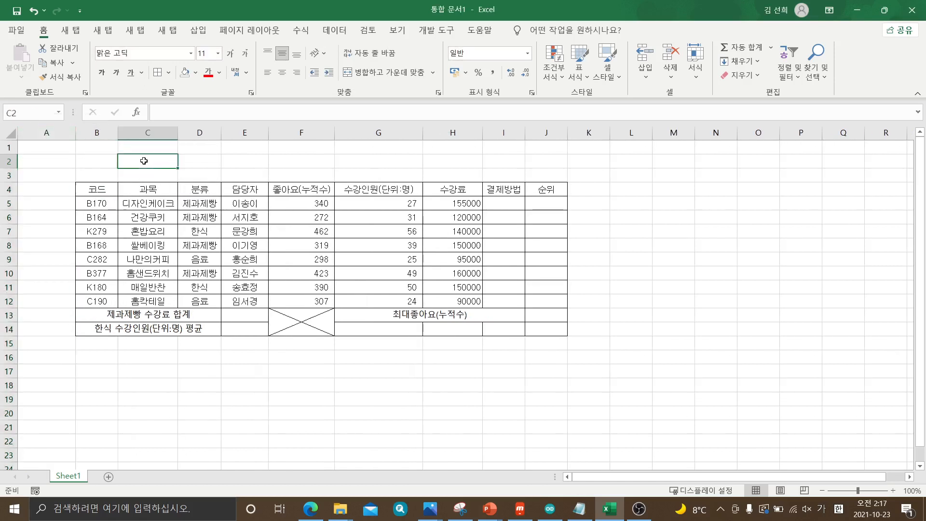
{"action": "left_click", "coordinate": [47, 132]}
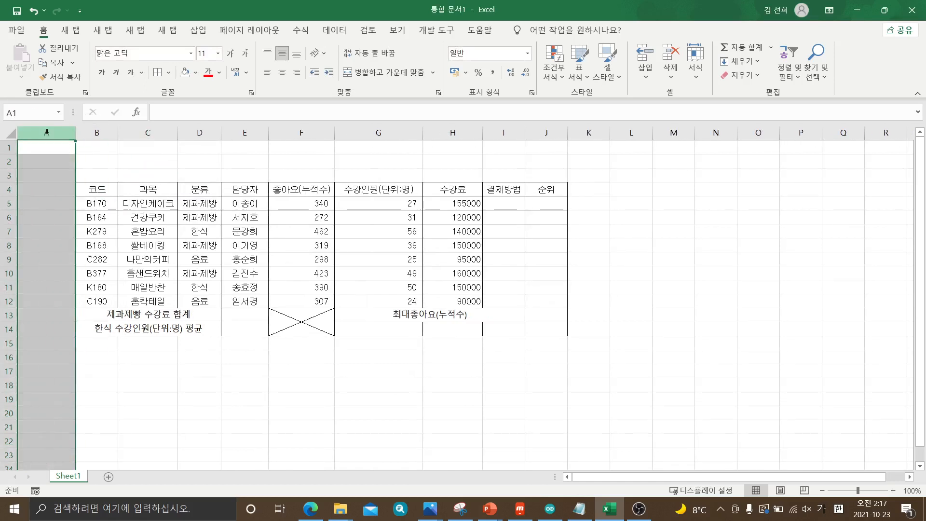
{"action": "right_click", "coordinate": [47, 132]}
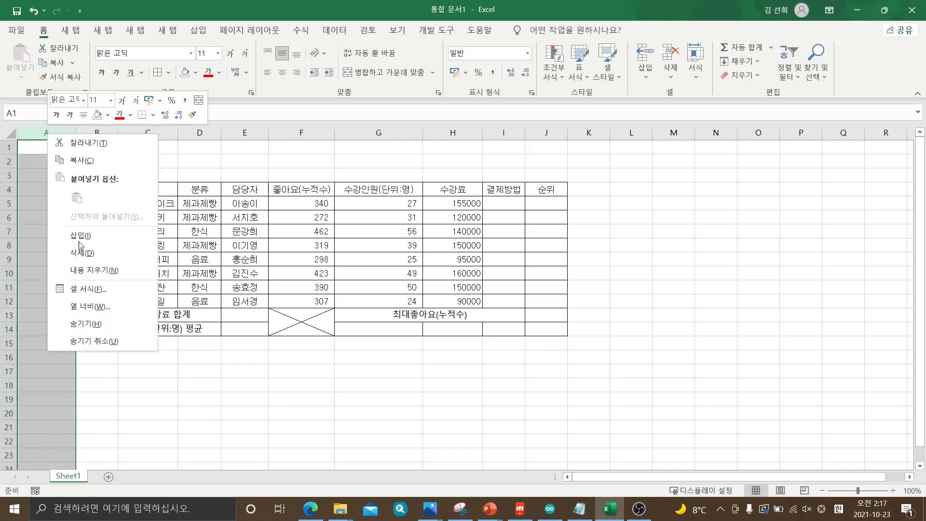
{"action": "left_click", "coordinate": [100, 306]}
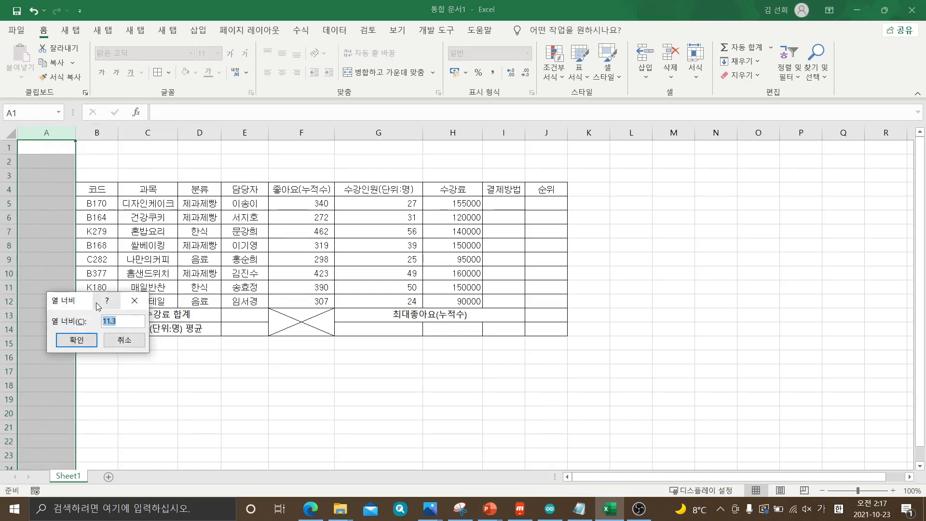
{"action": "left_click_drag", "start_coordinate": [75, 303], "coordinate": [112, 145]}
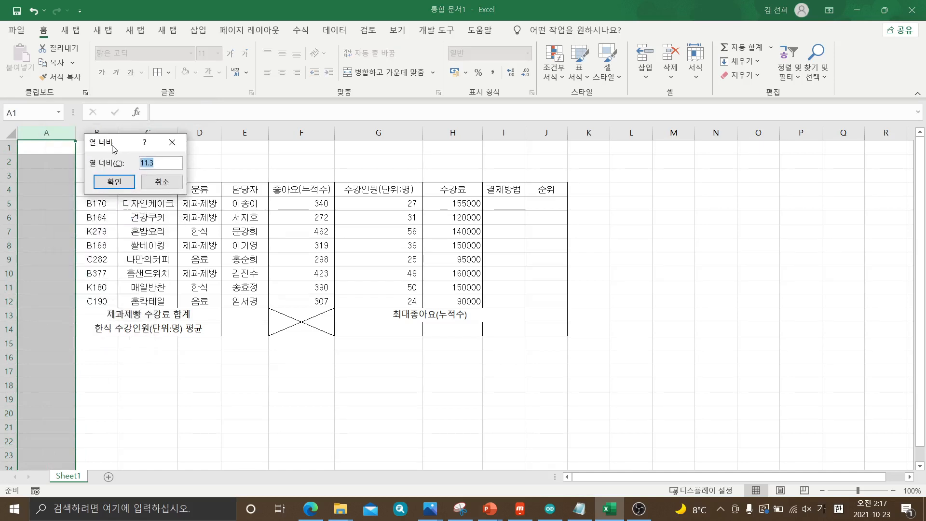
{"action": "type", "text": "1"}
{"action": "left_click", "coordinate": [120, 182]}
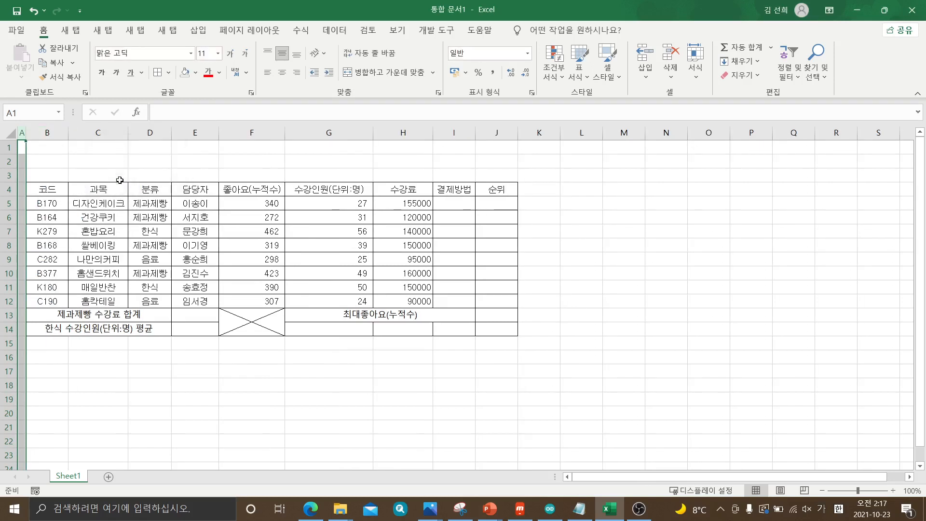
{"action": "left_click", "coordinate": [291, 382]}
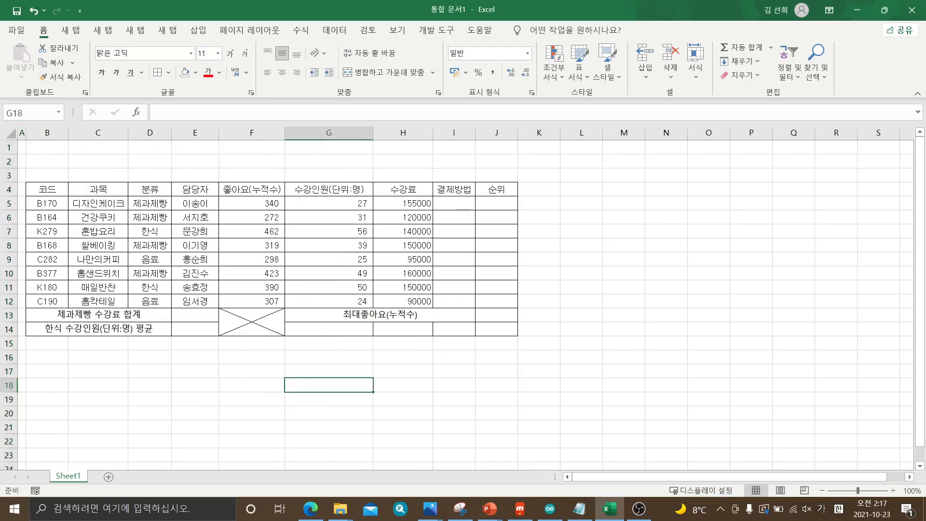
Switch to the exam PDF in Edge and circle the orange-fill condition for B4:J4, G14 and I14 with the drawing pen
{"action": "left_click_drag", "start_coordinate": [925, 19], "coordinate": [244, 68]}
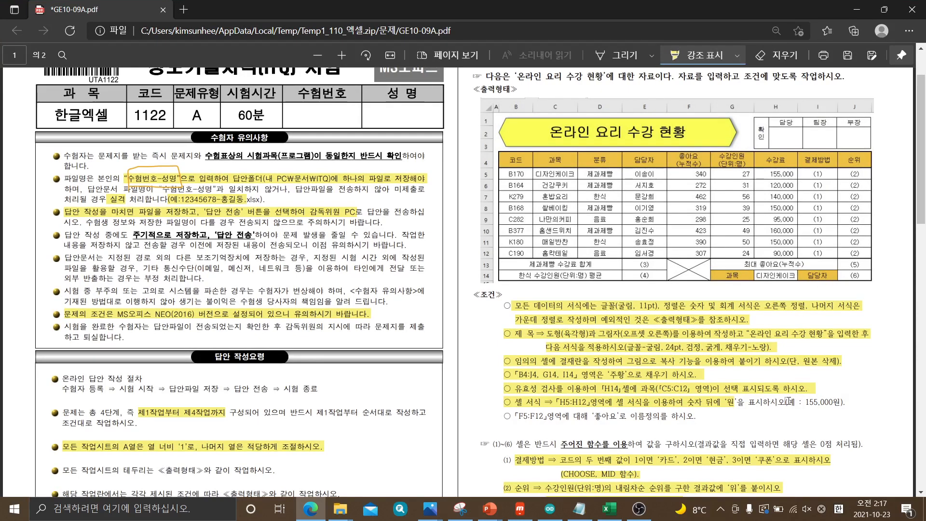
{"action": "left_click", "coordinate": [541, 380]}
{"action": "left_click", "coordinate": [706, 376]}
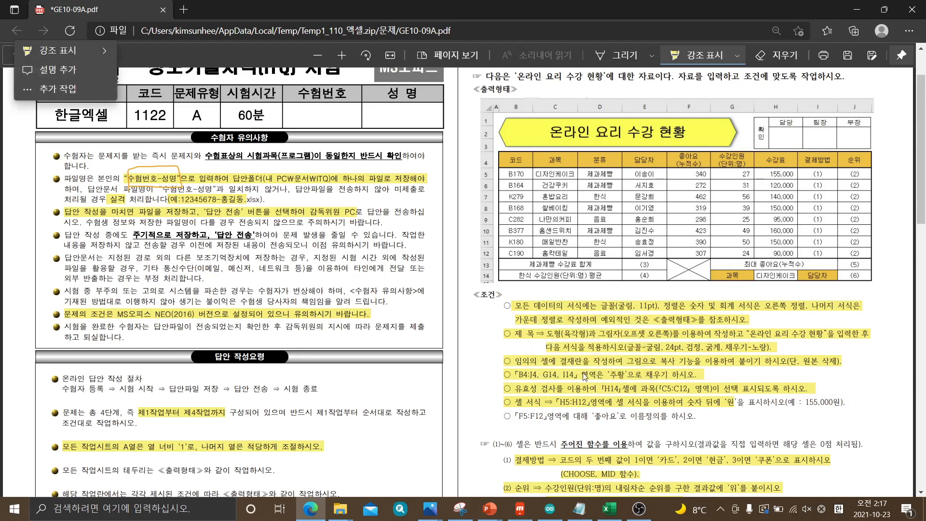
{"action": "left_click", "coordinate": [624, 57]}
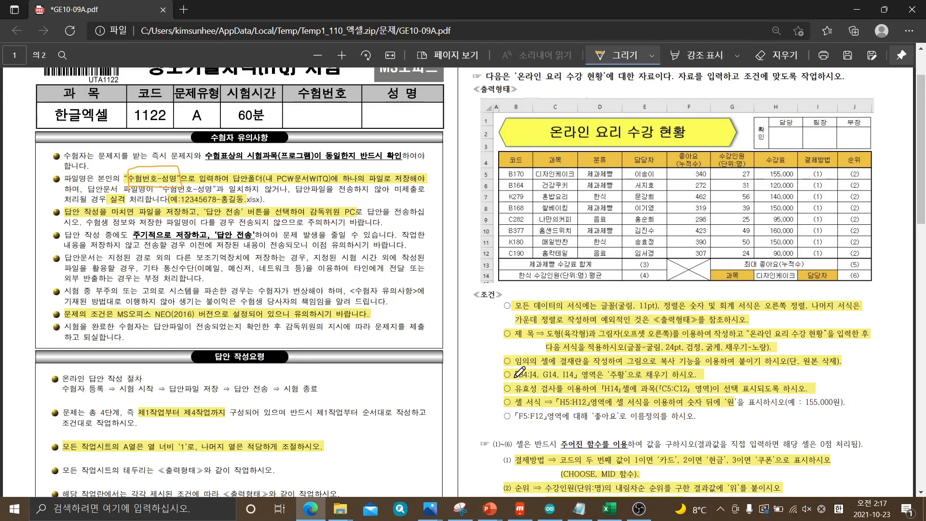
{"action": "mouse_move", "coordinate": [515, 377]}
{"action": "left_mouse_down"}
{"action": "mouse_move", "coordinate": [652, 380]}
{"action": "mouse_move", "coordinate": [712, 363]}
{"action": "mouse_move", "coordinate": [512, 362]}
{"action": "mouse_move", "coordinate": [509, 381]}
{"action": "left_mouse_up"}
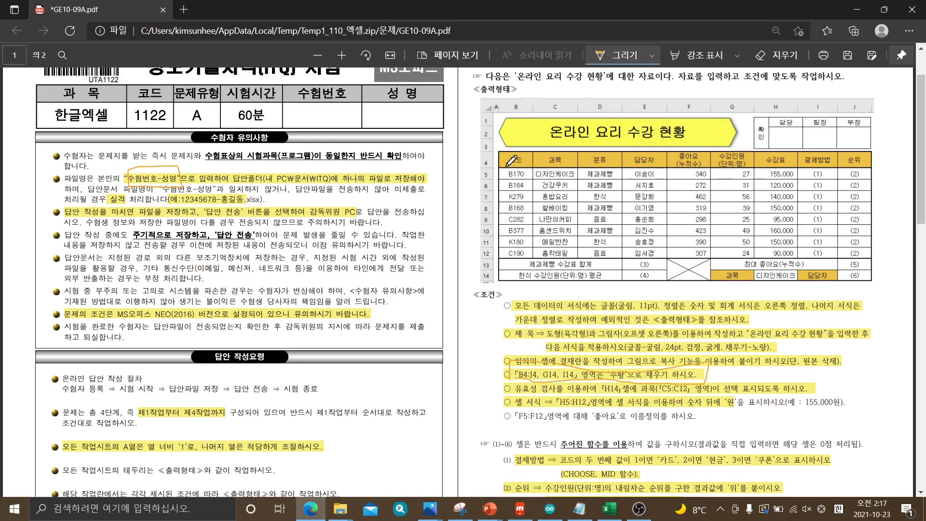
Mark the header row and the 과목 and 담당자 cells in the output table, and circle the word 주황 in the condition
{"action": "mouse_move", "coordinate": [506, 166]}
{"action": "left_mouse_down"}
{"action": "mouse_move", "coordinate": [868, 168]}
{"action": "mouse_move", "coordinate": [779, 151]}
{"action": "mouse_move", "coordinate": [613, 144]}
{"action": "mouse_move", "coordinate": [519, 147]}
{"action": "mouse_move", "coordinate": [505, 169]}
{"action": "left_mouse_up"}
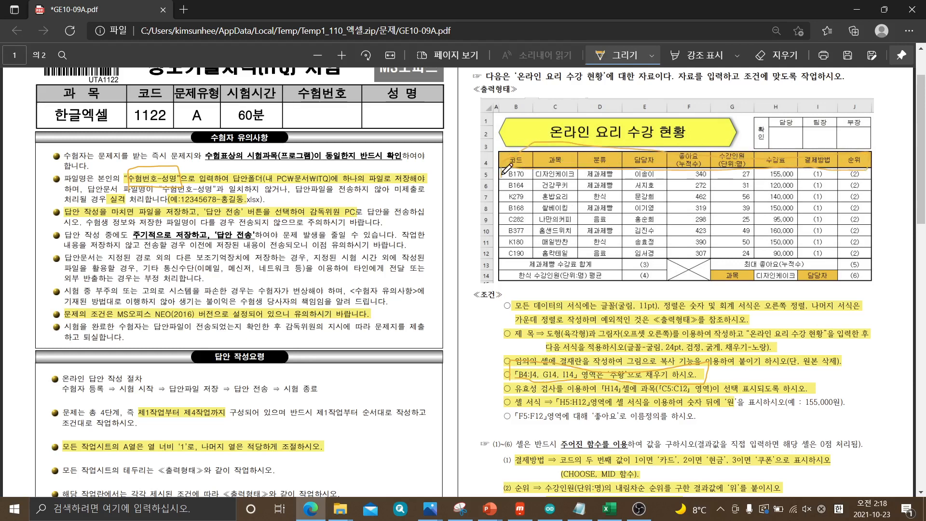
{"action": "mouse_move", "coordinate": [732, 281]}
{"action": "left_mouse_down"}
{"action": "mouse_move", "coordinate": [716, 280]}
{"action": "mouse_move", "coordinate": [729, 270]}
{"action": "mouse_move", "coordinate": [726, 283]}
{"action": "left_mouse_up"}
{"action": "left_click_drag", "start_coordinate": [831, 284], "coordinate": [812, 273]}
{"action": "mouse_move", "coordinate": [627, 382]}
{"action": "left_mouse_down"}
{"action": "mouse_move", "coordinate": [609, 370]}
{"action": "mouse_move", "coordinate": [621, 366]}
{"action": "mouse_move", "coordinate": [627, 380]}
{"action": "left_mouse_up"}
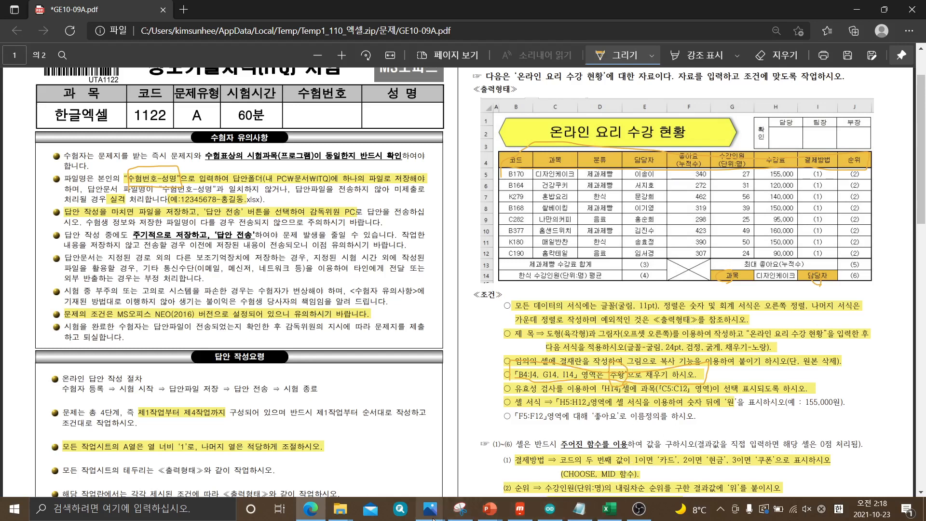
Switch back to Excel and fill cells B4:J4, G14 and I14 with the standard color 주황 (orange)
{"action": "left_click", "coordinate": [609, 510]}
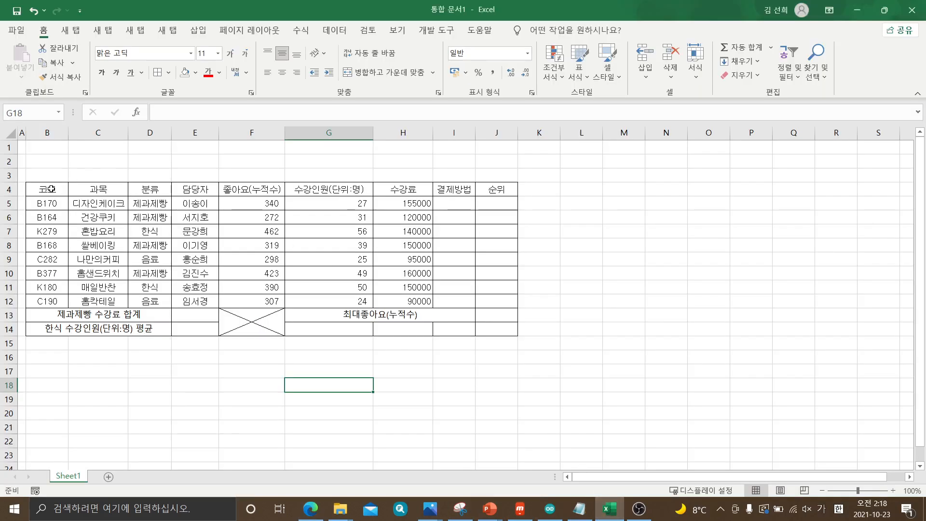
{"action": "left_click_drag", "start_coordinate": [49, 189], "coordinate": [484, 186]}
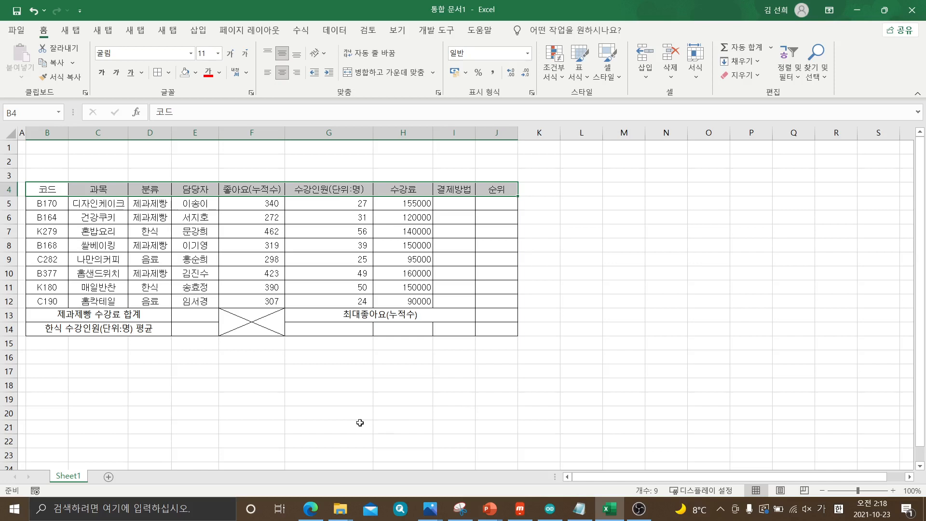
{"action": "left_click", "coordinate": [314, 329]}
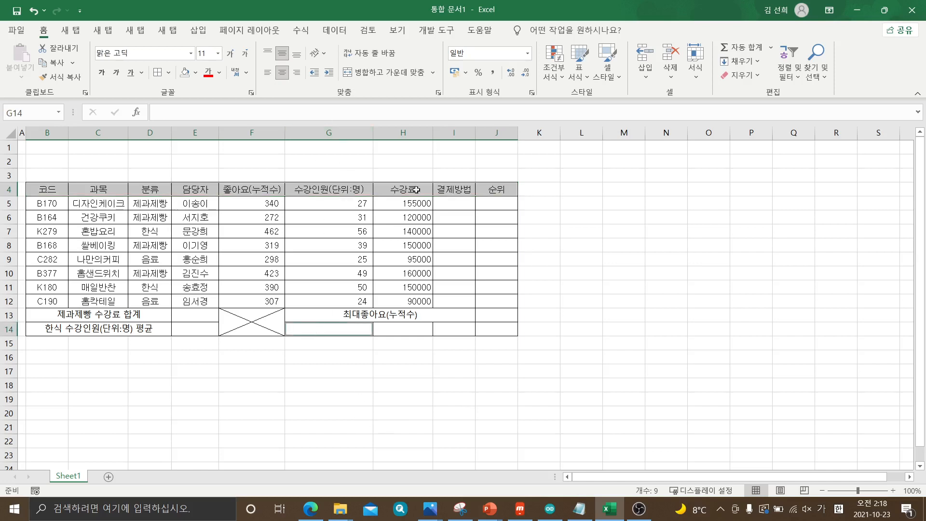
{"action": "left_click", "coordinate": [455, 328], "text": "ctrl"}
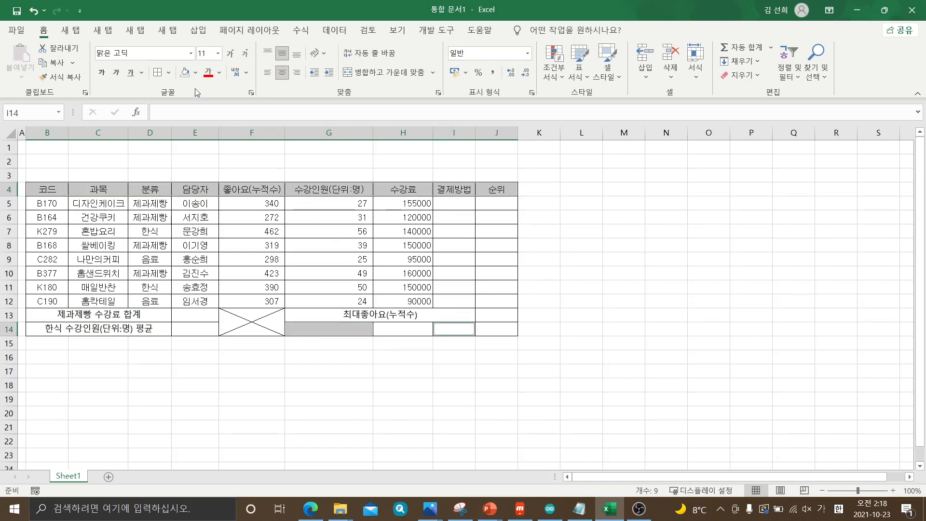
{"action": "left_click", "coordinate": [196, 73]}
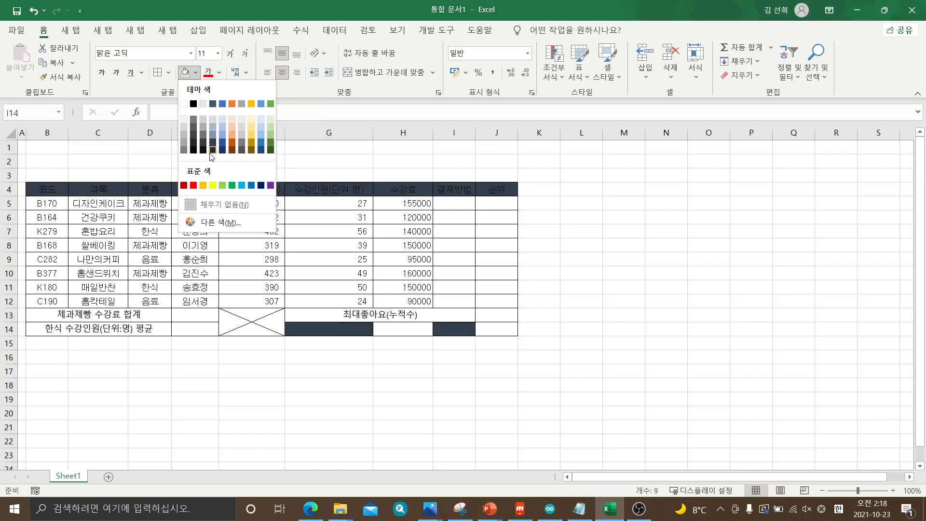
{"action": "left_click", "coordinate": [203, 185]}
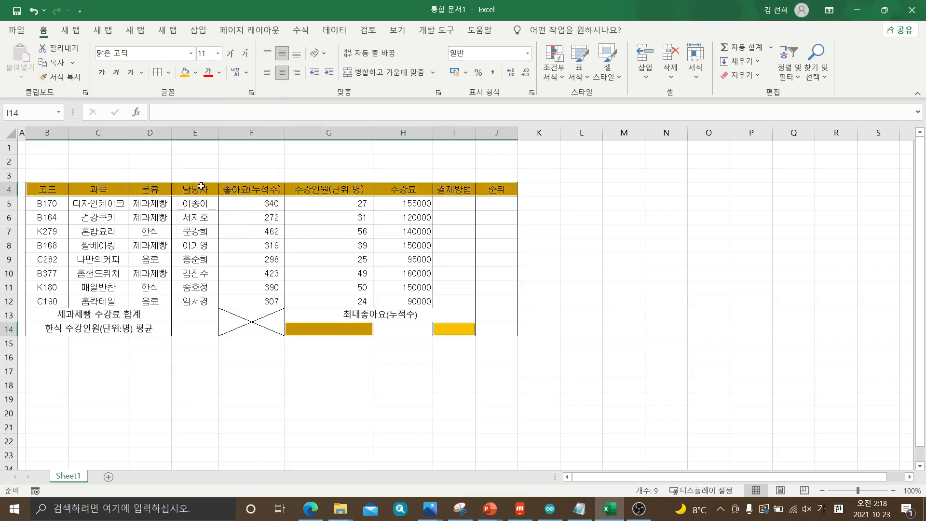
{"action": "left_click", "coordinate": [586, 371]}
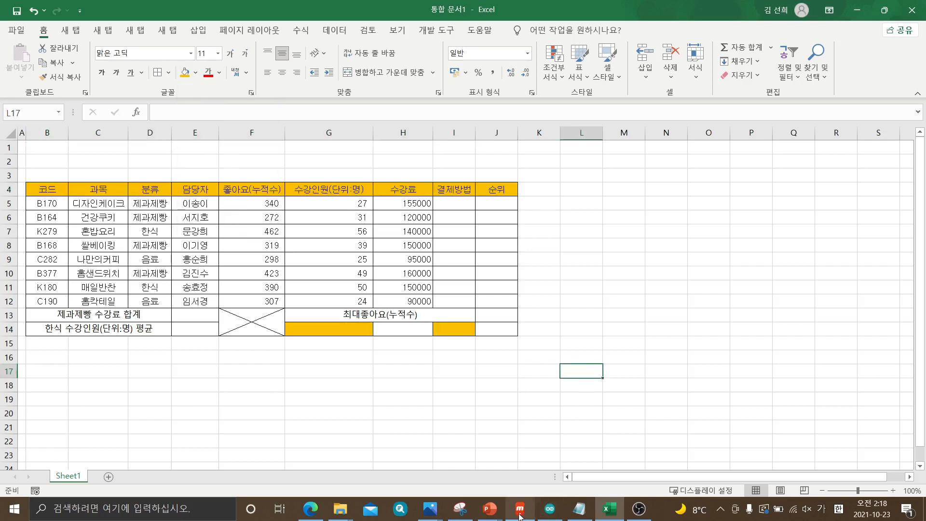
Check row 14's labels in the exam PDF in Edge, and enter 과목 in G14 and 담당자 in I14 of the Excel sheet
{"action": "left_click", "coordinate": [310, 508]}
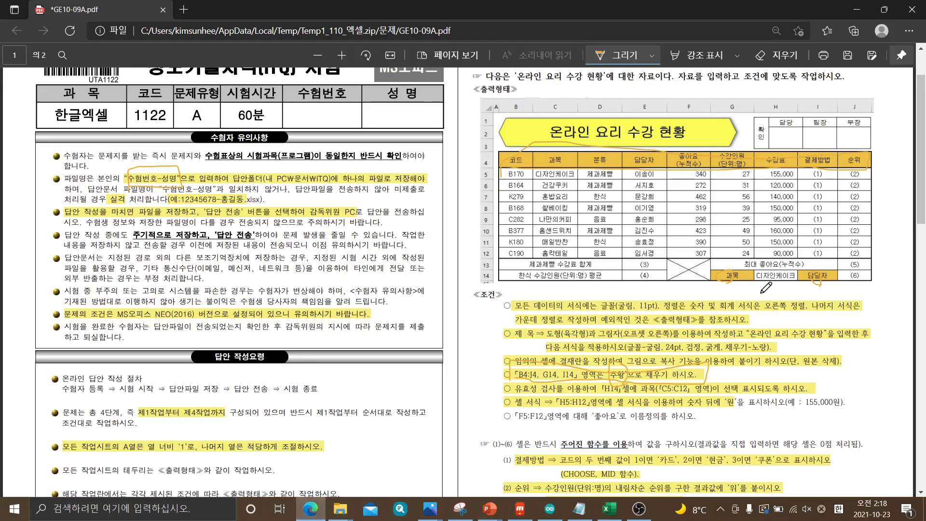
{"action": "mouse_move", "coordinate": [740, 288]}
{"action": "left_mouse_down"}
{"action": "mouse_move", "coordinate": [729, 279]}
{"action": "mouse_move", "coordinate": [734, 260]}
{"action": "mouse_move", "coordinate": [743, 288]}
{"action": "left_mouse_up"}
{"action": "left_click", "coordinate": [608, 508]}
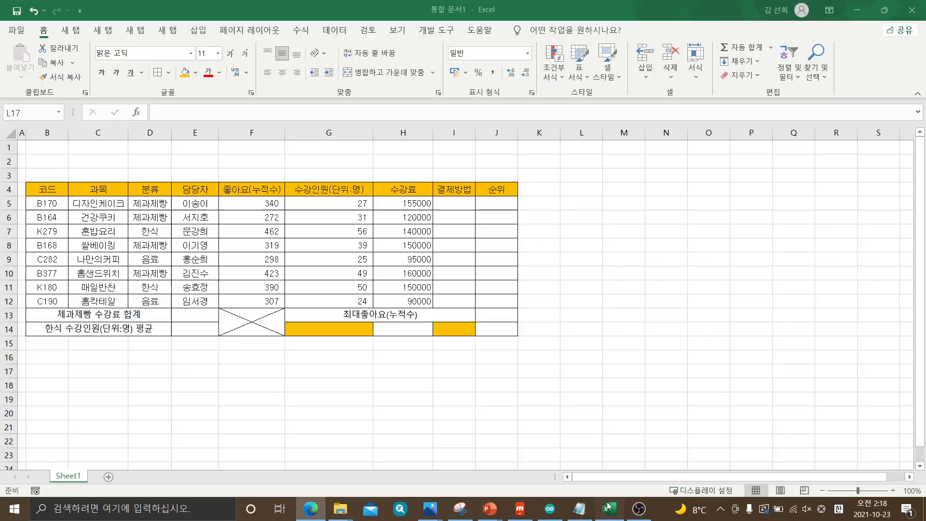
{"action": "left_click", "coordinate": [343, 329]}
{"action": "type", "text": "고"}
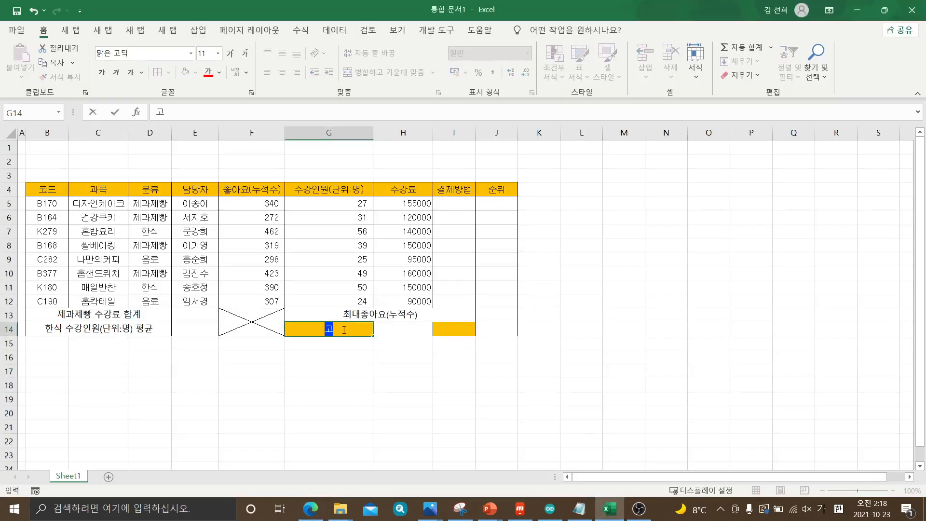
{"action": "type", "text": "목"}
{"action": "left_click", "coordinate": [441, 328]}
{"action": "type", "text": "ㄷ"}
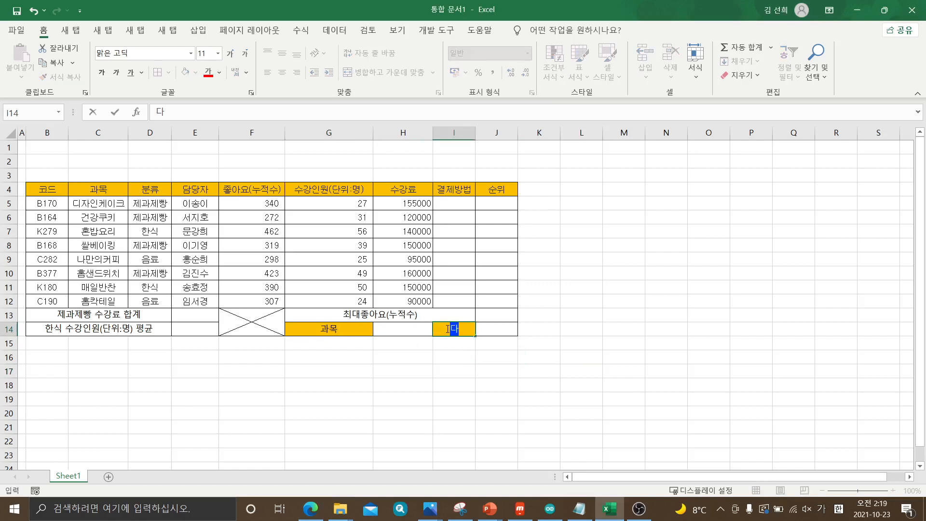
{"action": "type", "text": "ㅁㄷㅏㅇㅈㅏ"}
{"action": "left_click", "coordinate": [471, 368]}
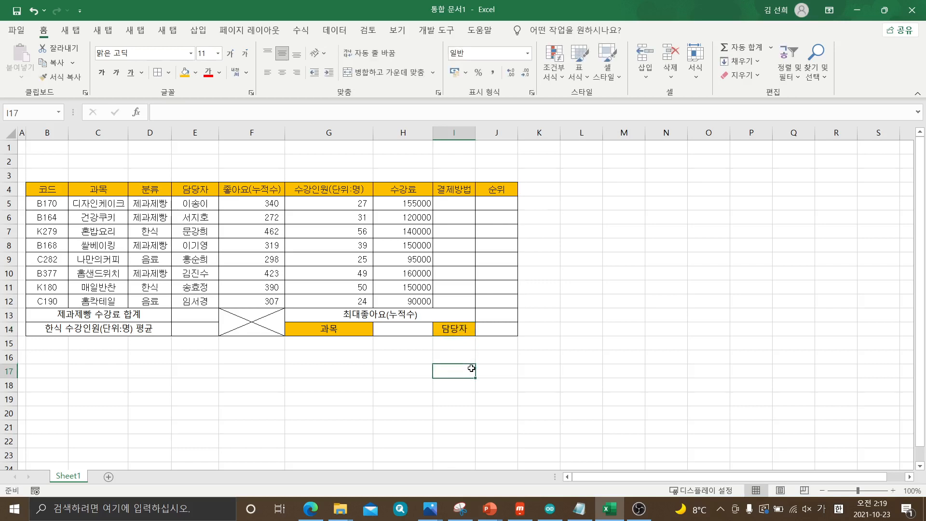
Switch to the exam PDF in Edge, circle the font condition (굴림, 11pt) and underline the right-alignment rule for numeric and accounting formats
{"action": "left_click", "coordinate": [317, 513]}
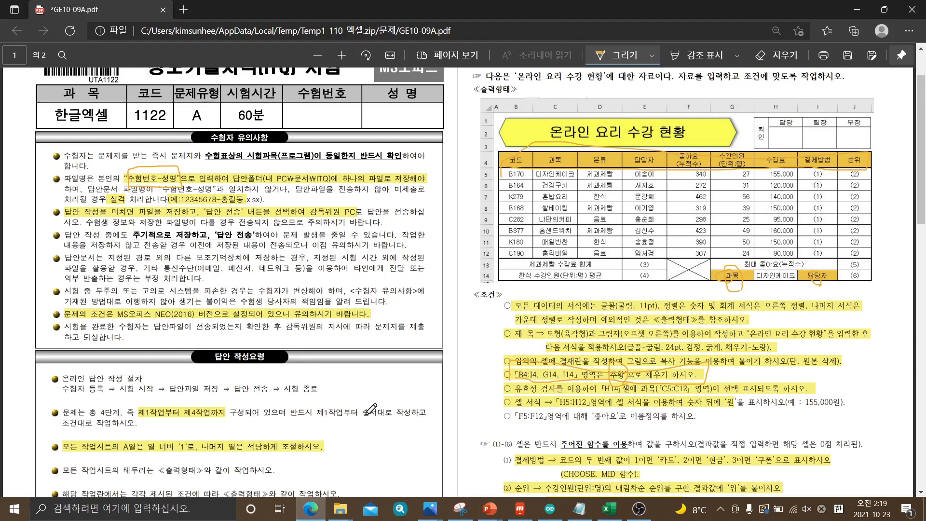
{"action": "scroll", "coordinate": [370, 409], "scroll_direction": "down", "scroll_amount": 2}
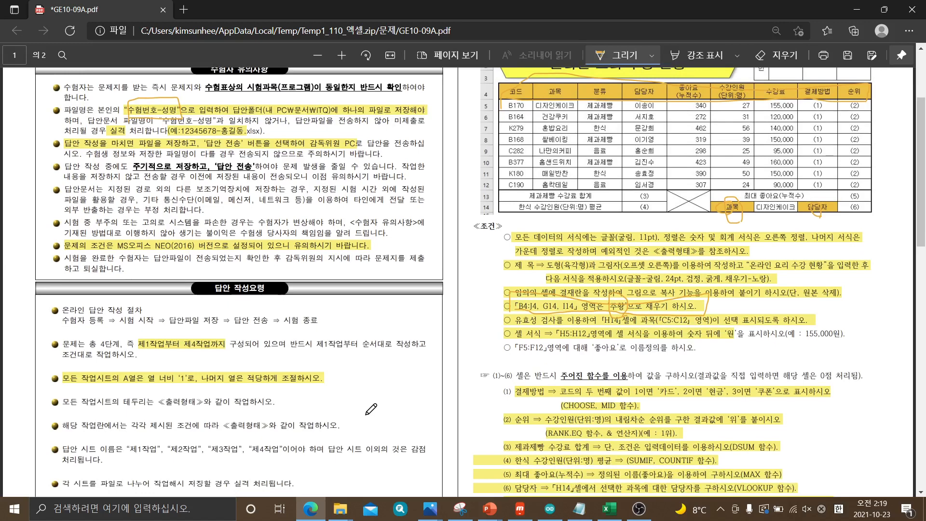
{"action": "scroll", "coordinate": [370, 409], "scroll_direction": "down", "scroll_amount": 3}
{"action": "scroll", "coordinate": [370, 407], "scroll_direction": "up", "scroll_amount": 5}
{"action": "scroll", "coordinate": [370, 408], "scroll_direction": "up", "scroll_amount": 1}
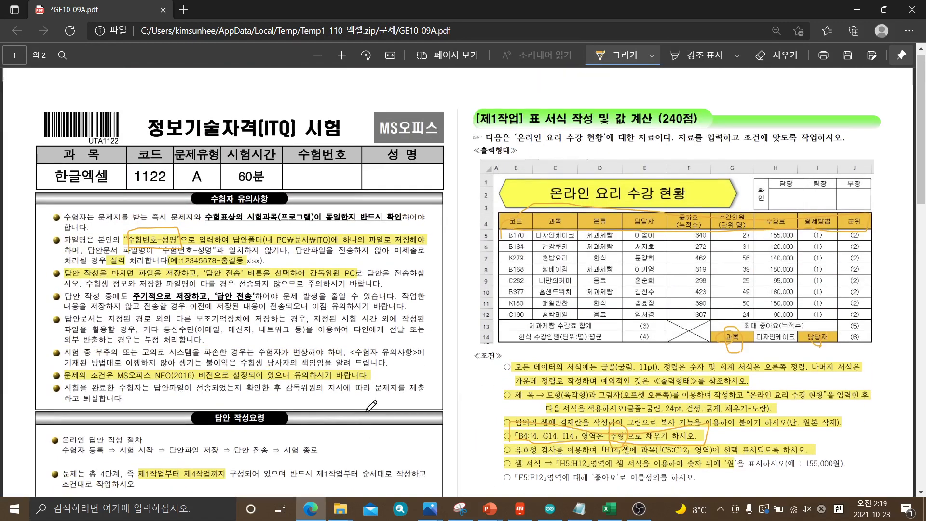
{"action": "scroll", "coordinate": [371, 406], "scroll_direction": "down", "scroll_amount": 1}
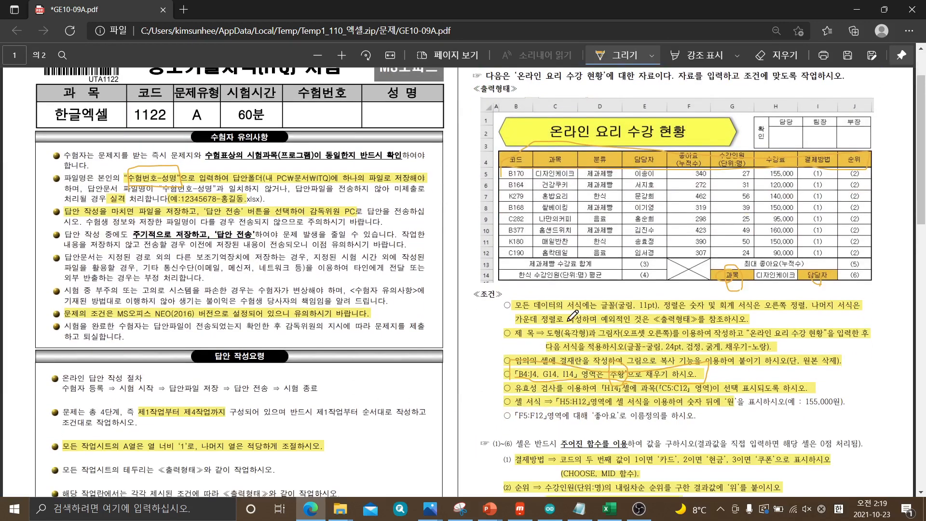
{"action": "mouse_move", "coordinate": [517, 311]}
{"action": "left_mouse_down"}
{"action": "mouse_move", "coordinate": [660, 313]}
{"action": "mouse_move", "coordinate": [663, 303]}
{"action": "mouse_move", "coordinate": [656, 293]}
{"action": "mouse_move", "coordinate": [612, 292]}
{"action": "mouse_move", "coordinate": [616, 320]}
{"action": "left_mouse_up"}
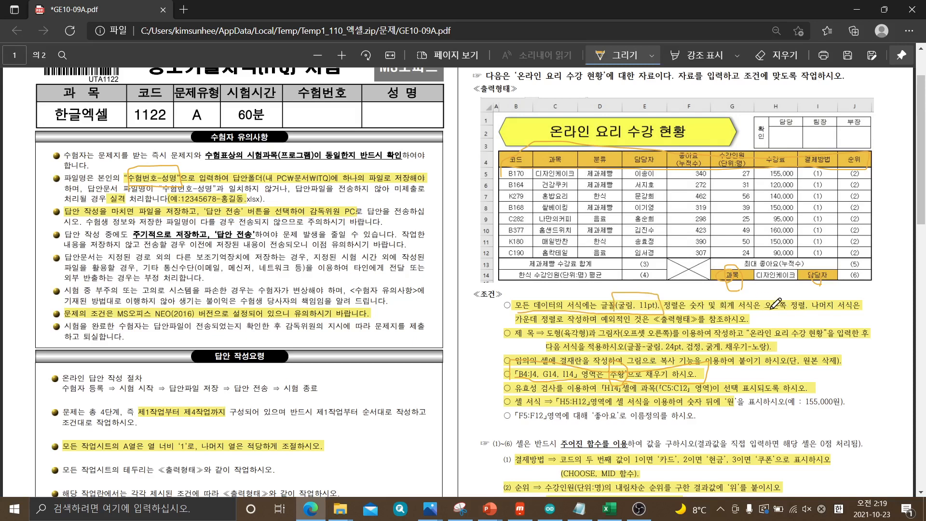
{"action": "left_click_drag", "start_coordinate": [694, 310], "coordinate": [799, 309]}
Switch back to Excel, toggle center alignment off and on for B4:E14 and F4:J4, and select the numbers in F5:H12
{"action": "left_click", "coordinate": [613, 509]}
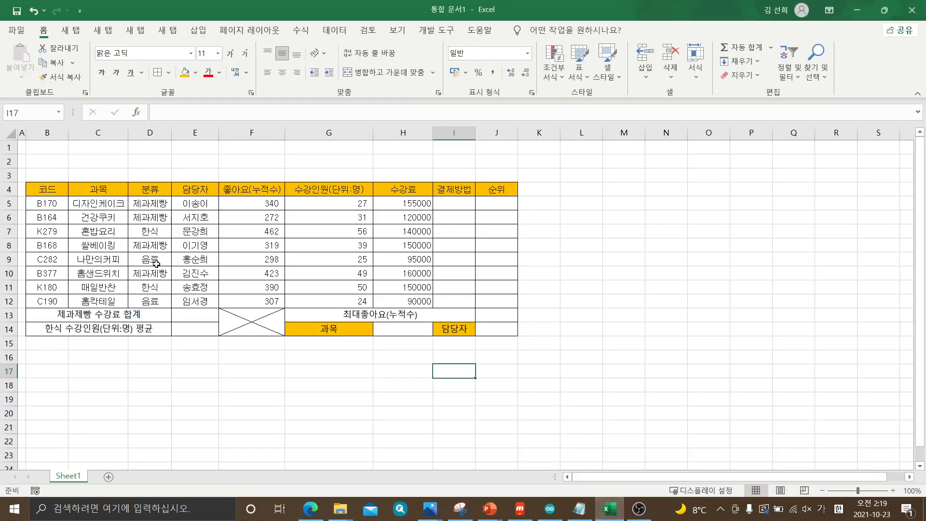
{"action": "left_click_drag", "start_coordinate": [48, 188], "coordinate": [182, 329]}
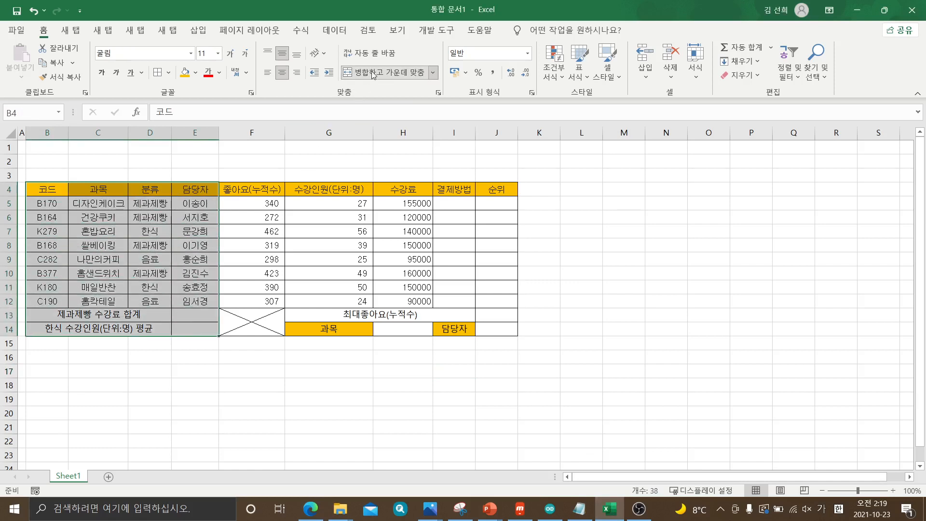
{"action": "left_click", "coordinate": [281, 73]}
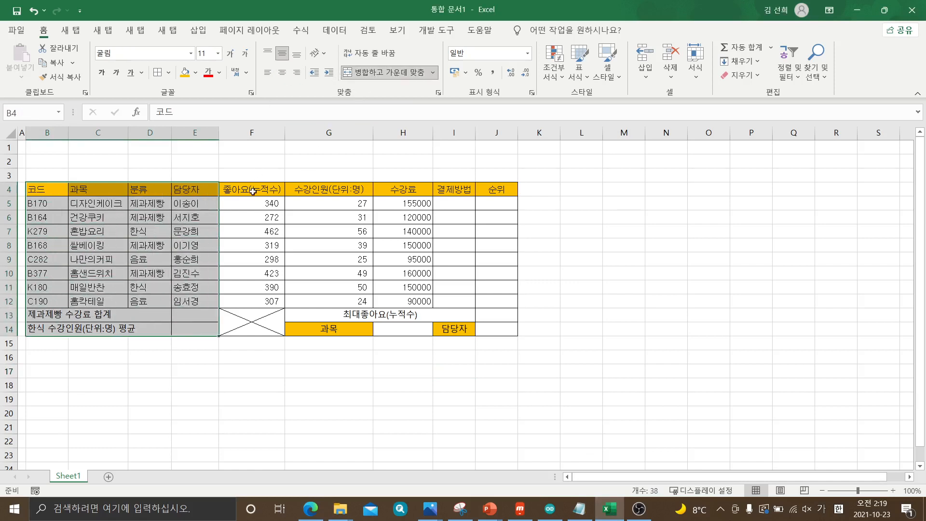
{"action": "left_click_drag", "start_coordinate": [253, 192], "coordinate": [497, 191]}
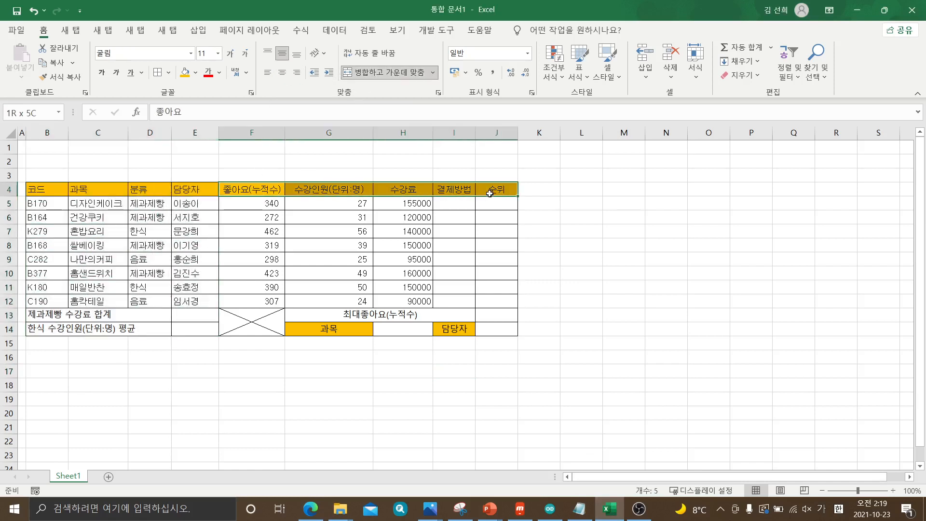
{"action": "left_click", "coordinate": [282, 74]}
{"action": "left_click", "coordinate": [283, 74]}
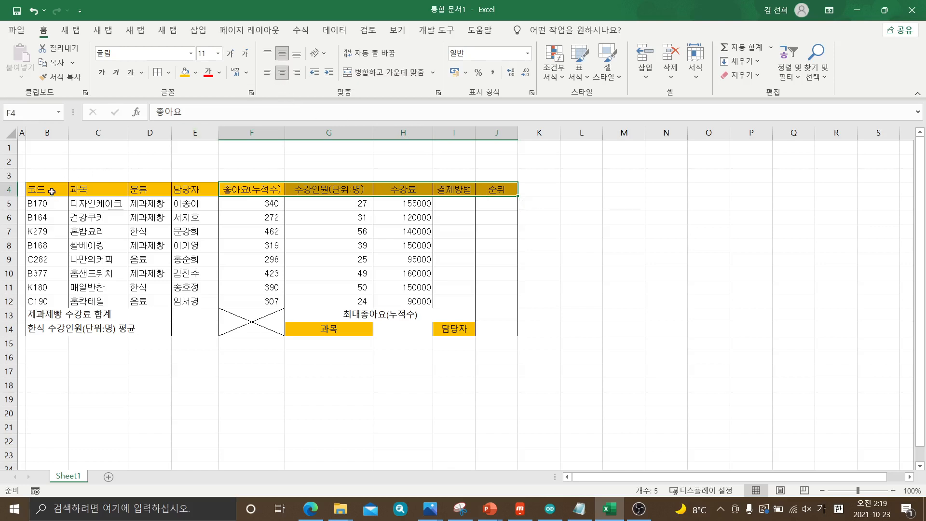
{"action": "left_click_drag", "start_coordinate": [51, 192], "coordinate": [178, 331]}
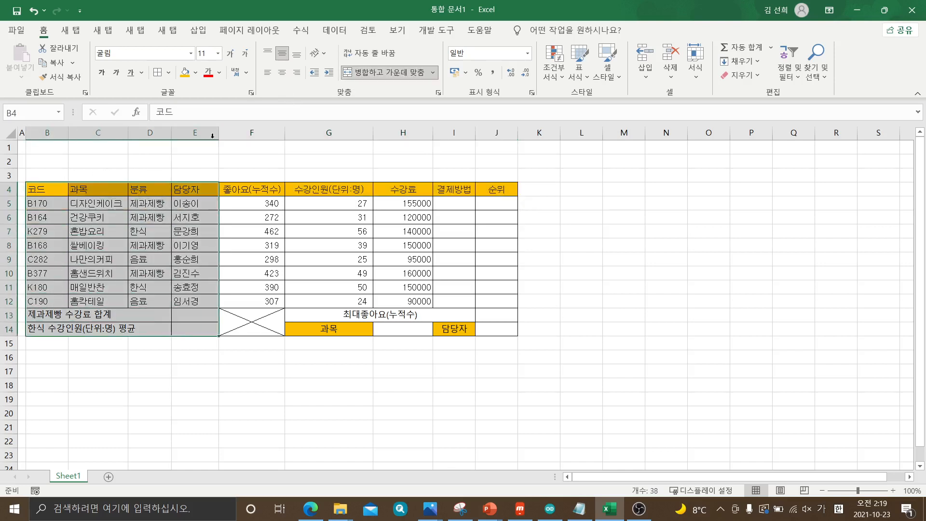
{"action": "left_click", "coordinate": [283, 73]}
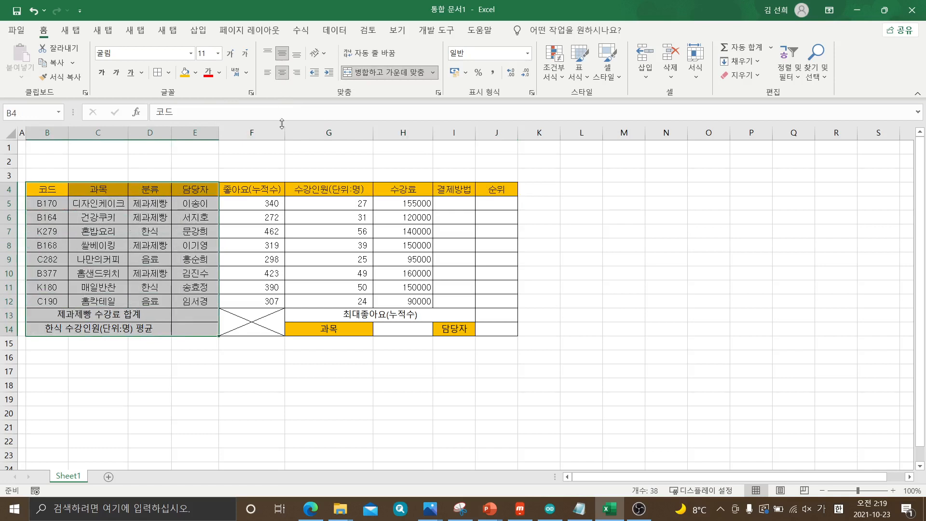
{"action": "left_click_drag", "start_coordinate": [268, 208], "coordinate": [419, 301]}
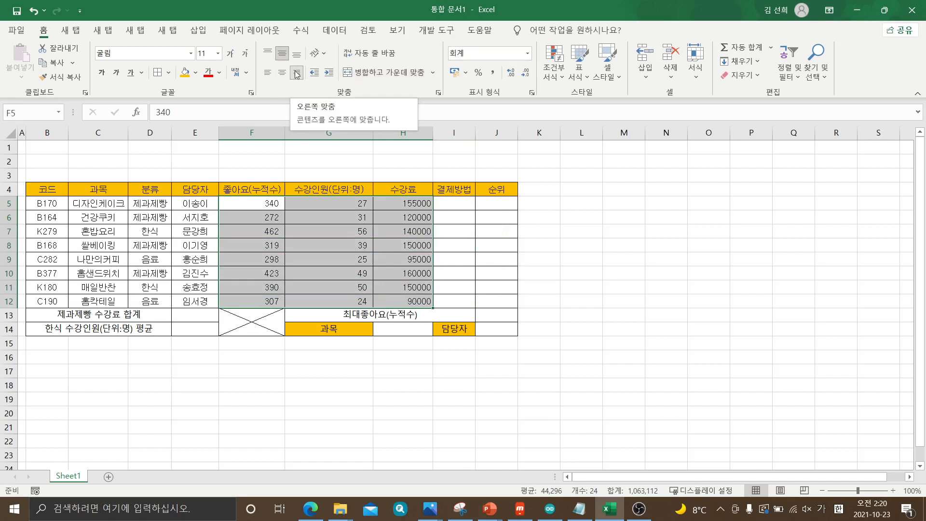
{"action": "left_click", "coordinate": [448, 425]}
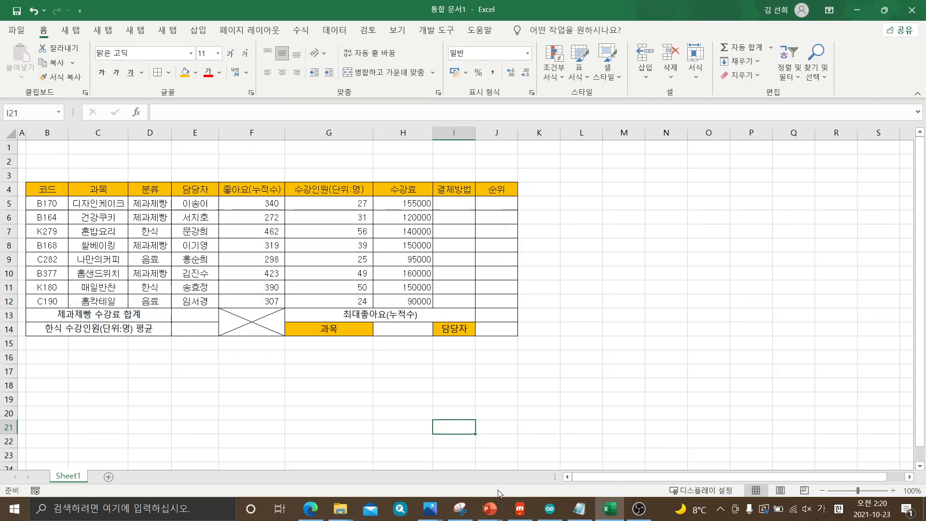
Mark the two-line headers 좋아요(누적수) and 수강인원(단위:명) in the exam PDF in Edge, and return to Excel
{"action": "left_click", "coordinate": [310, 508]}
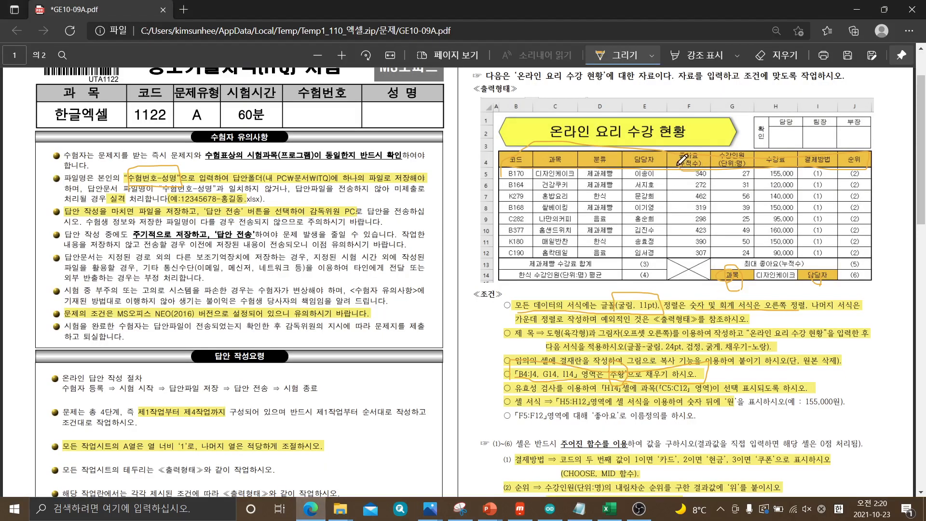
{"action": "mouse_move", "coordinate": [677, 165]}
{"action": "left_mouse_down"}
{"action": "mouse_move", "coordinate": [680, 150]}
{"action": "mouse_move", "coordinate": [704, 153]}
{"action": "mouse_move", "coordinate": [703, 169]}
{"action": "mouse_move", "coordinate": [724, 168]}
{"action": "mouse_move", "coordinate": [719, 147]}
{"action": "mouse_move", "coordinate": [745, 144]}
{"action": "mouse_move", "coordinate": [749, 169]}
{"action": "left_mouse_up"}
{"action": "left_click", "coordinate": [612, 511]}
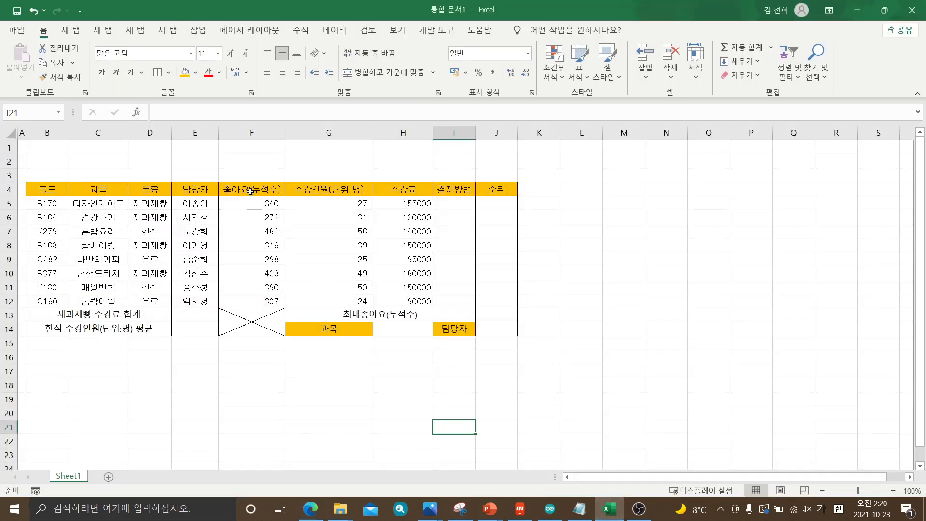
Clear the header text from cells F4 and G4
{"action": "left_click", "coordinate": [251, 192]}
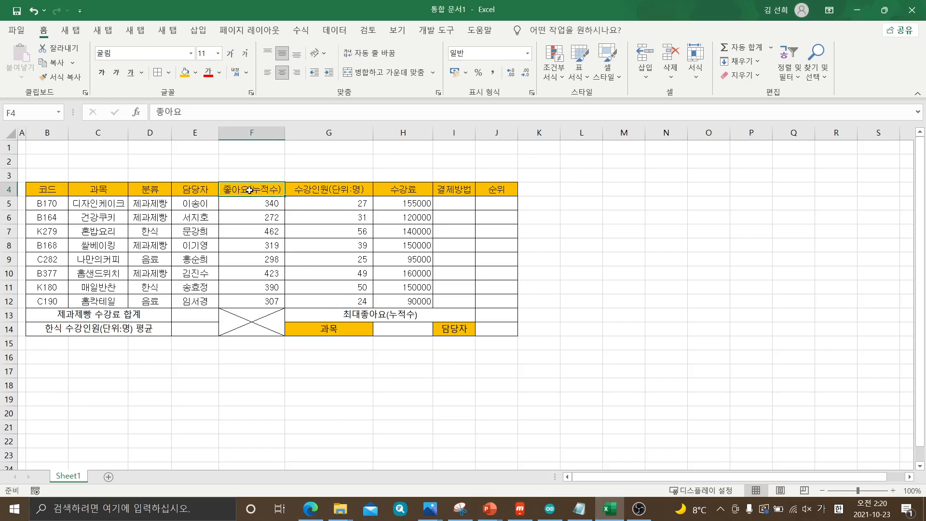
{"action": "double_click", "coordinate": [250, 192]}
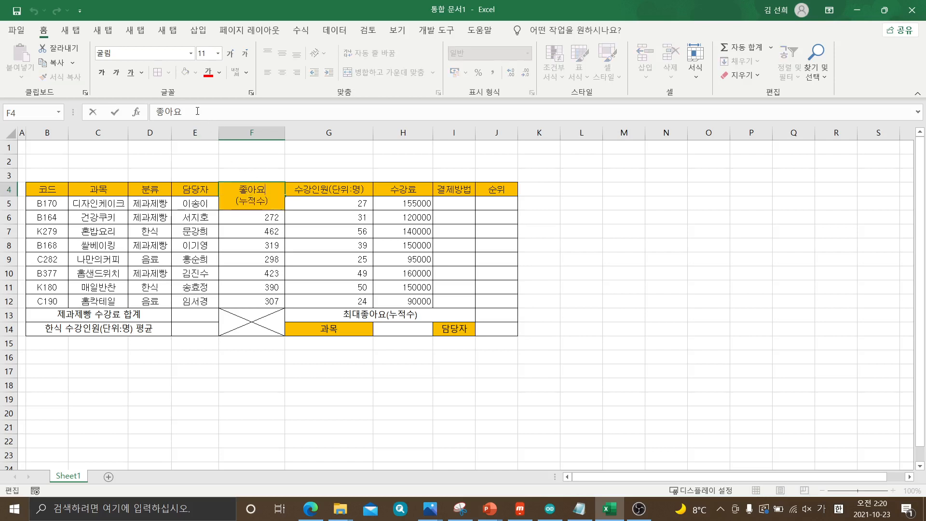
{"action": "left_click", "coordinate": [642, 314]}
{"action": "left_click", "coordinate": [250, 197]}
{"action": "key", "text": "Delete"}
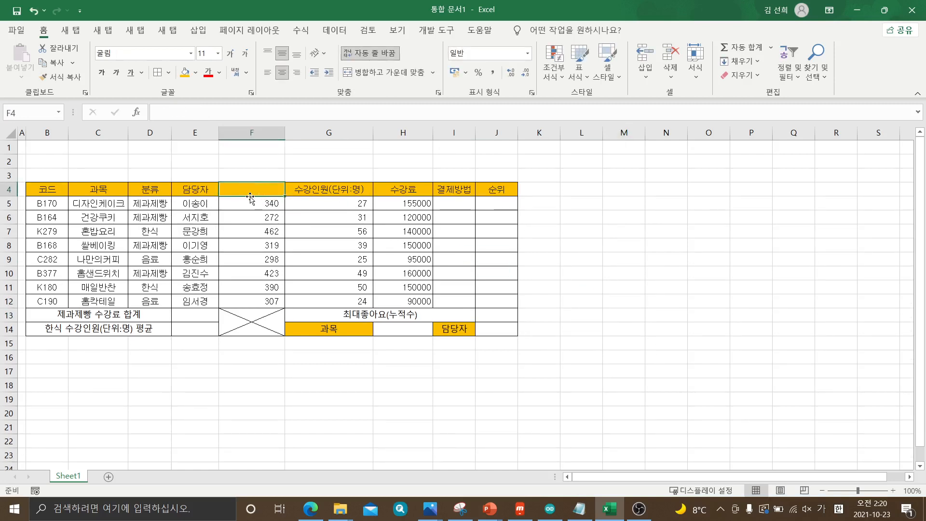
{"action": "left_click", "coordinate": [329, 185]}
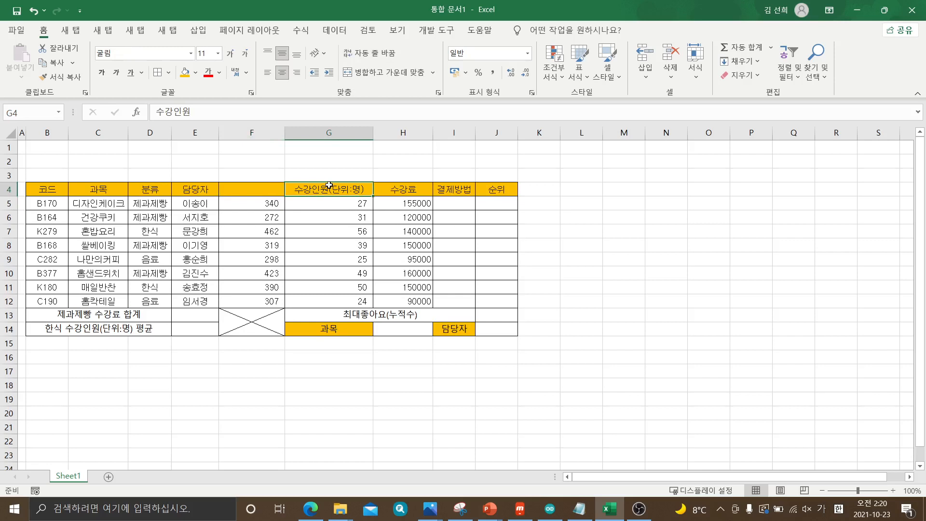
{"action": "key", "text": "Delete"}
Enter the header in F4 on two lines within the cell: 좋아요 above (누적수)
{"action": "left_click", "coordinate": [251, 191]}
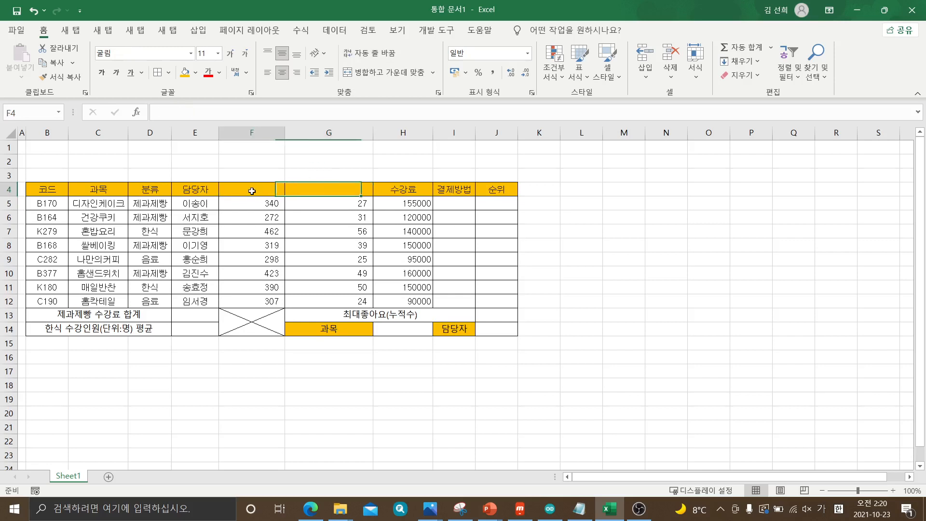
{"action": "type", "text": "좋앙"}
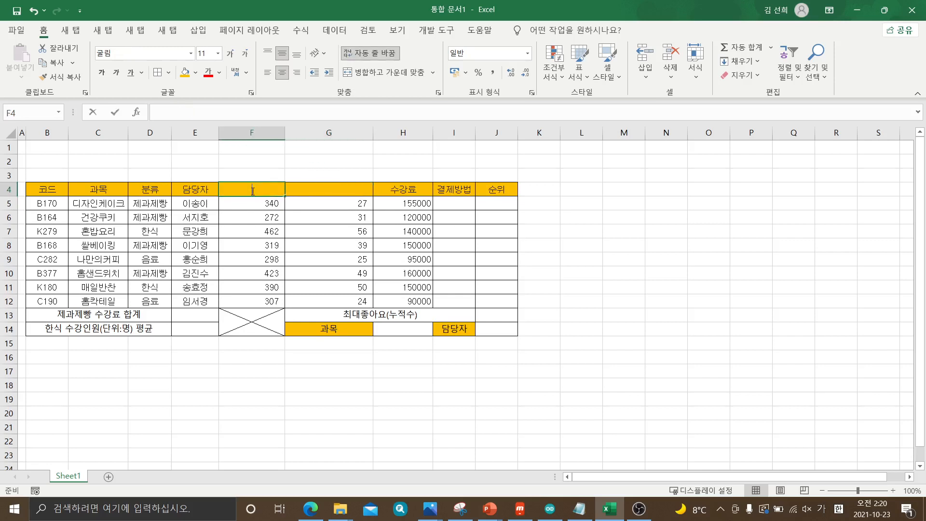
{"action": "type", "text": "요"}
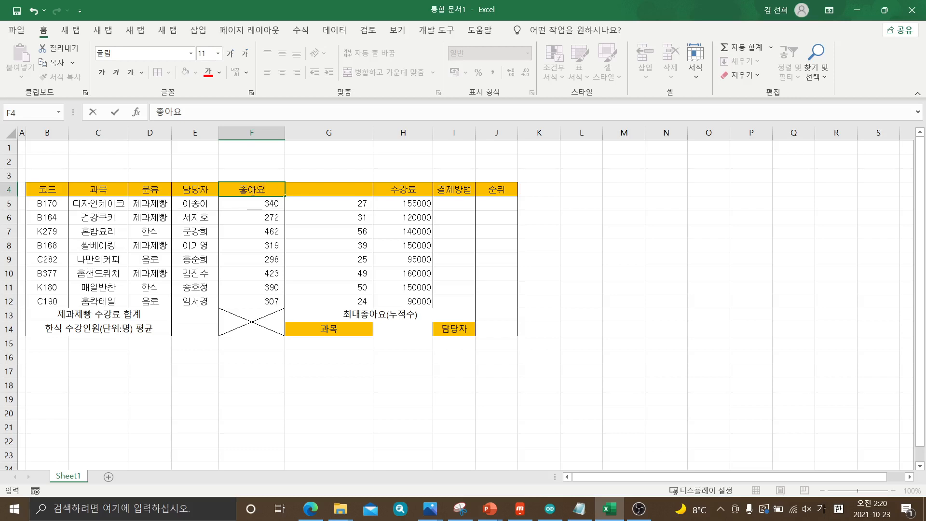
{"action": "key", "text": "alt+Return"}
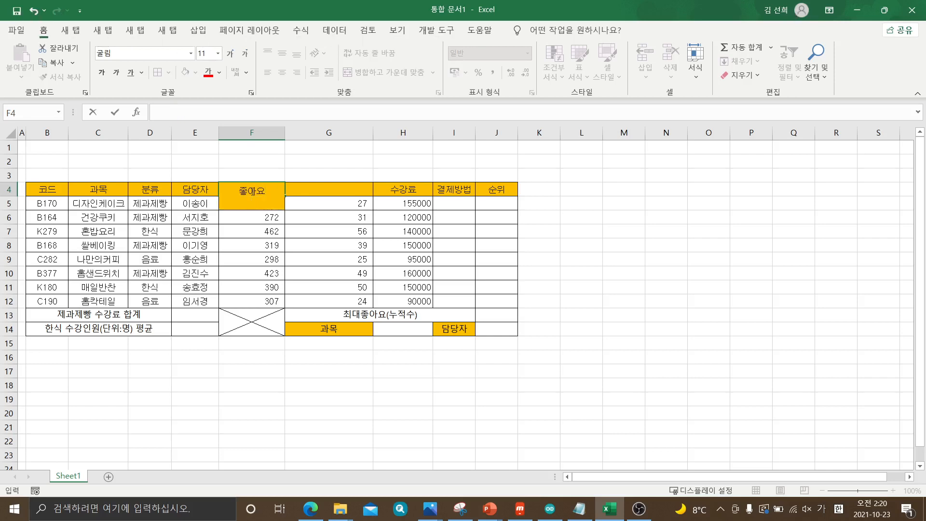
{"action": "type", "text": "("}
{"action": "type", "text": "ㄴ"}
{"action": "type", "text": "적수)"}
{"action": "key", "text": "Return"}
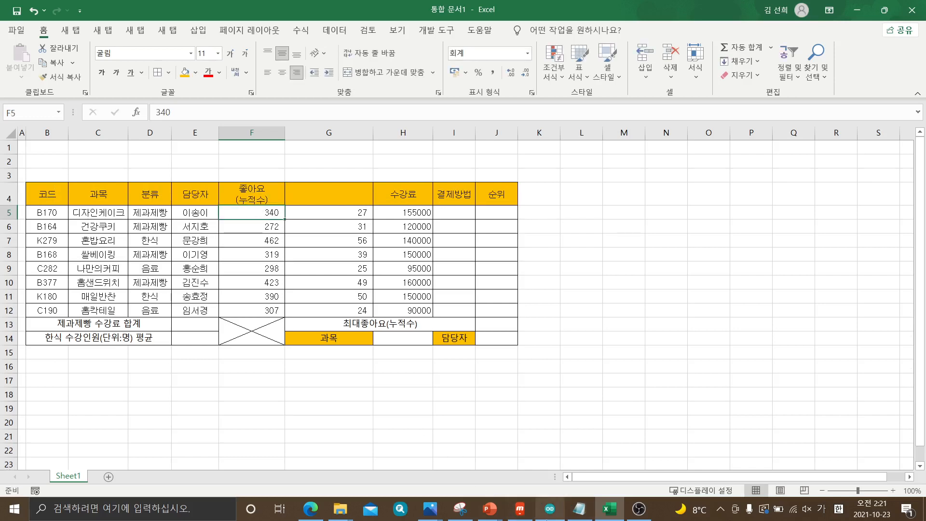
Check the header in the exam PDF in Edge, and enter it in Excel cell G4 on two lines: 수강인원 above (단위:명)
{"action": "left_click", "coordinate": [310, 508]}
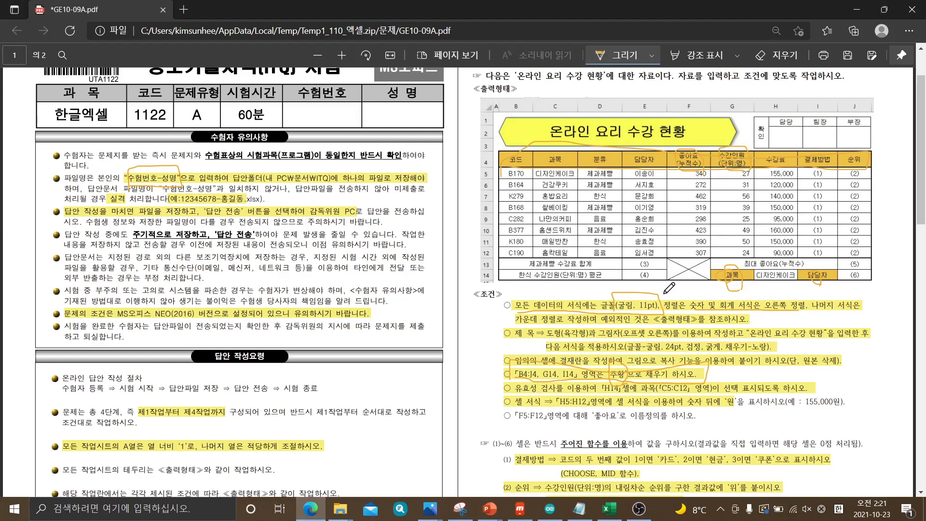
{"action": "left_click", "coordinate": [613, 514]}
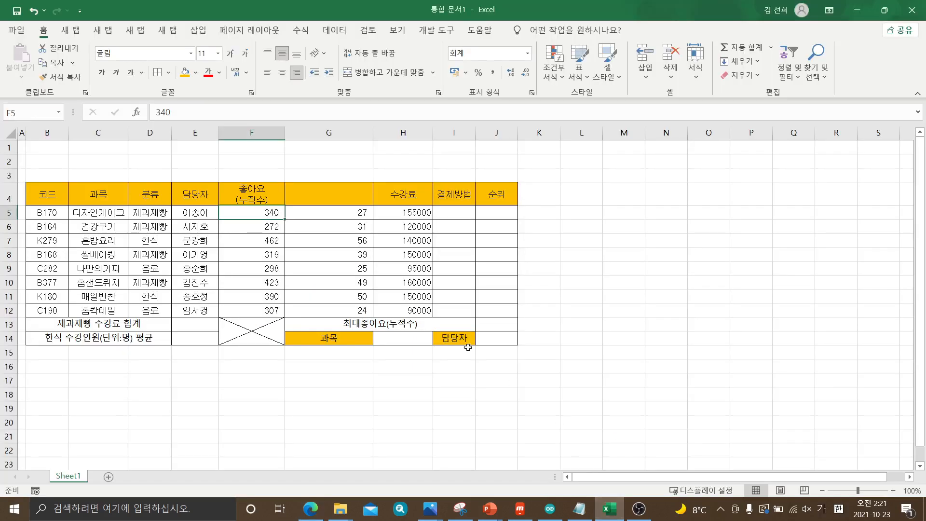
{"action": "left_click", "coordinate": [348, 194]}
{"action": "type", "text": "ㅅ"}
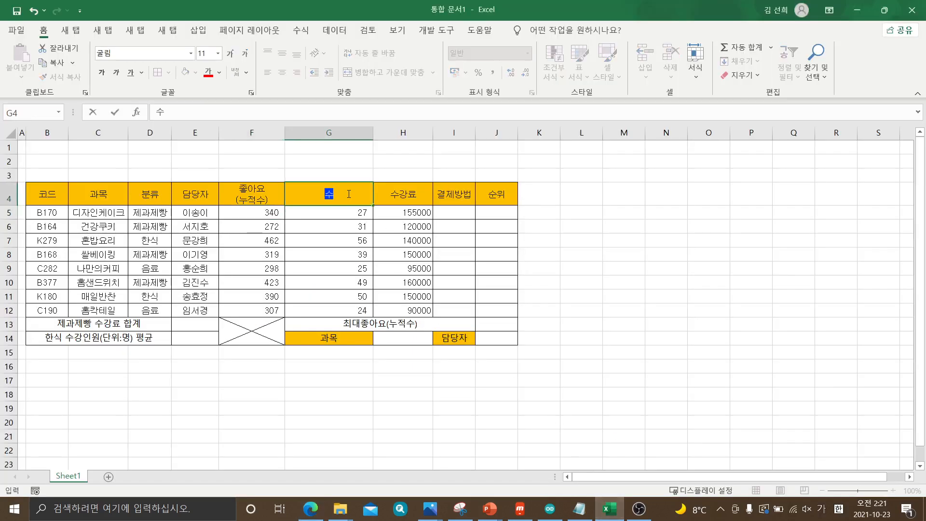
{"action": "type", "text": "강인워"}
{"action": "key", "text": "super"}
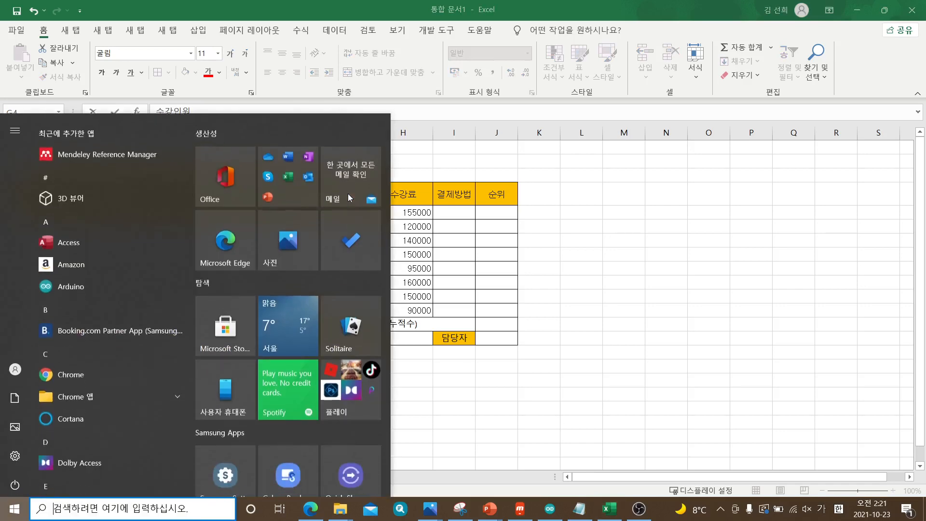
{"action": "left_click", "coordinate": [654, 14]}
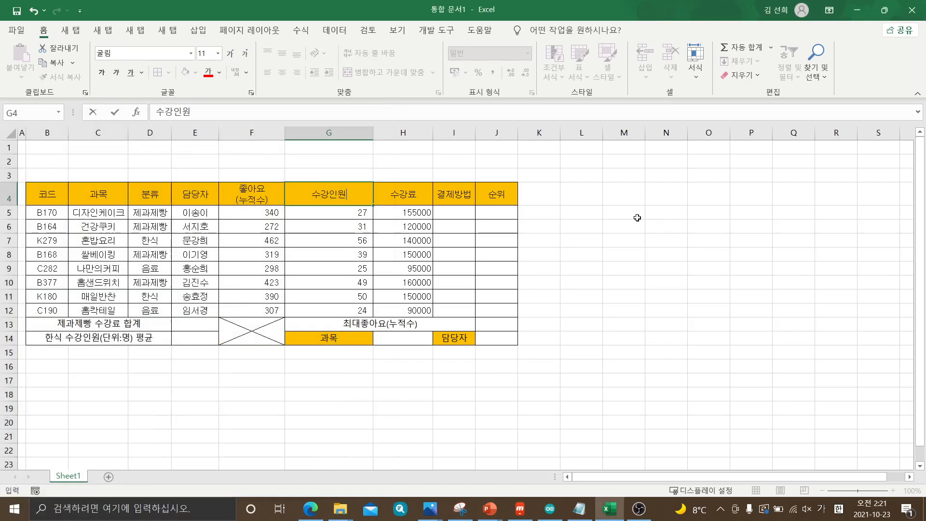
{"action": "left_click", "coordinate": [348, 194]}
{"action": "key", "text": "alt+Return"}
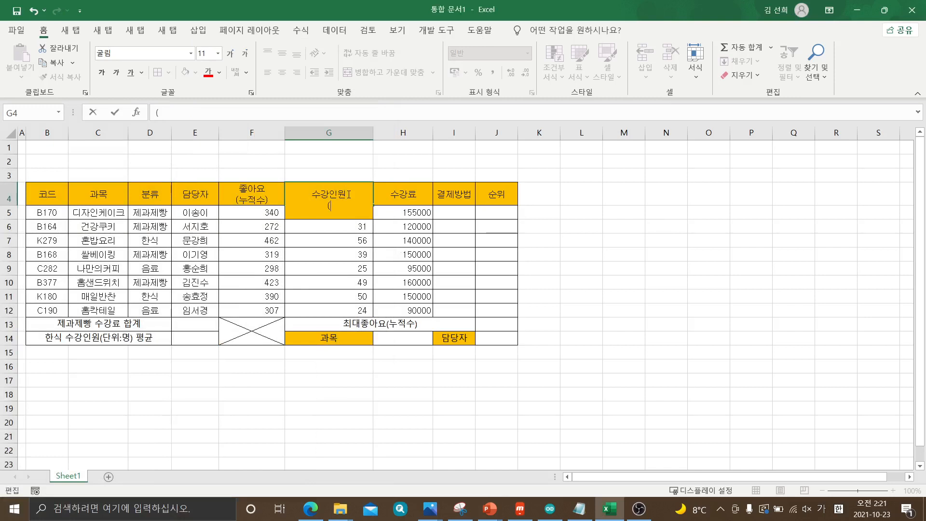
{"action": "type", "text": "(단위"}
{"action": "type", "text": ":며"}
{"action": "type", "text": ")"}
{"action": "key", "text": "Return"}
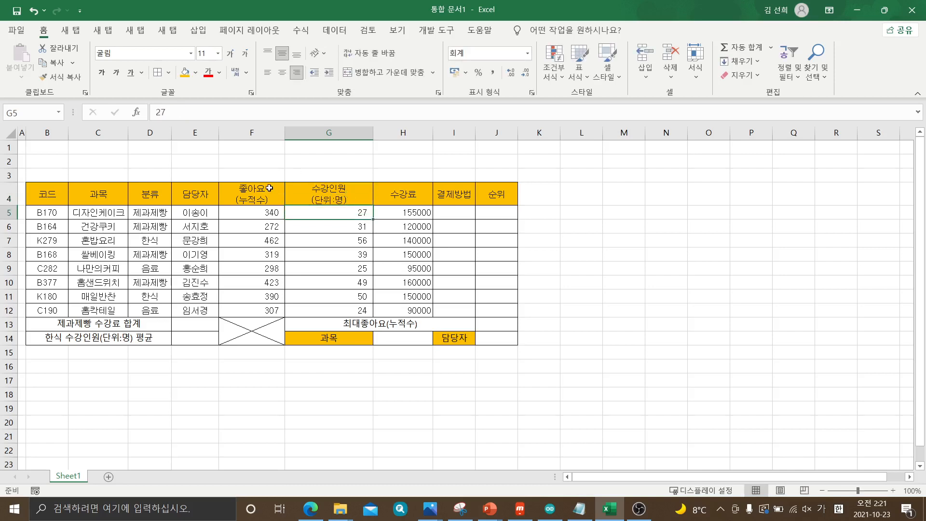
Review the header cells B4 to G4, comparing the single-line headers with the two-line ones in F4 and G4
{"action": "left_click", "coordinate": [196, 196]}
{"action": "left_click", "coordinate": [154, 195]}
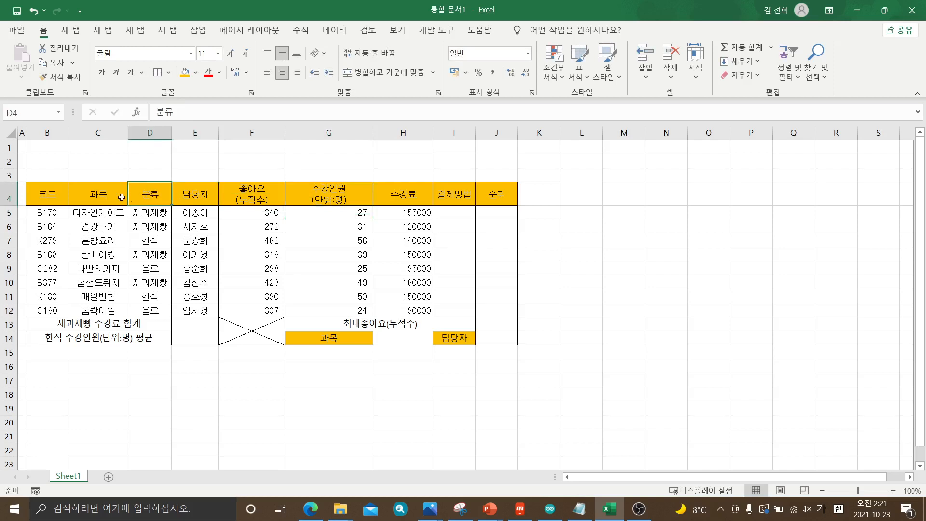
{"action": "left_click", "coordinate": [106, 192]}
{"action": "left_click", "coordinate": [56, 195]}
{"action": "left_click", "coordinate": [84, 194]}
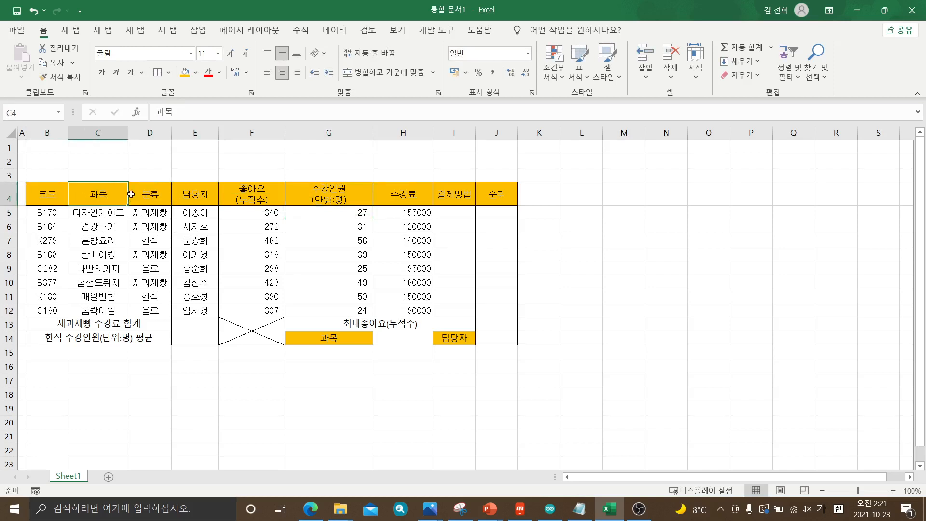
{"action": "left_click", "coordinate": [149, 193]}
{"action": "left_click", "coordinate": [184, 194]}
{"action": "left_click", "coordinate": [263, 199]}
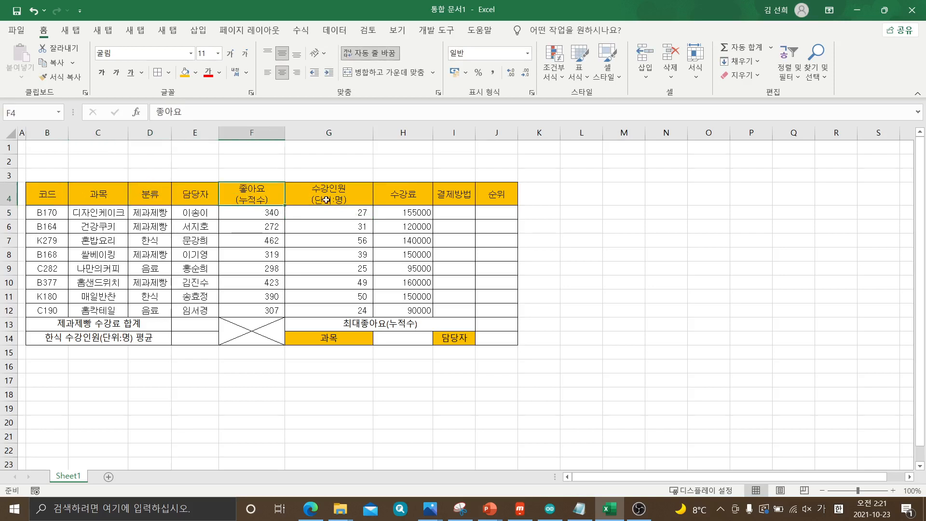
{"action": "left_click", "coordinate": [343, 200]}
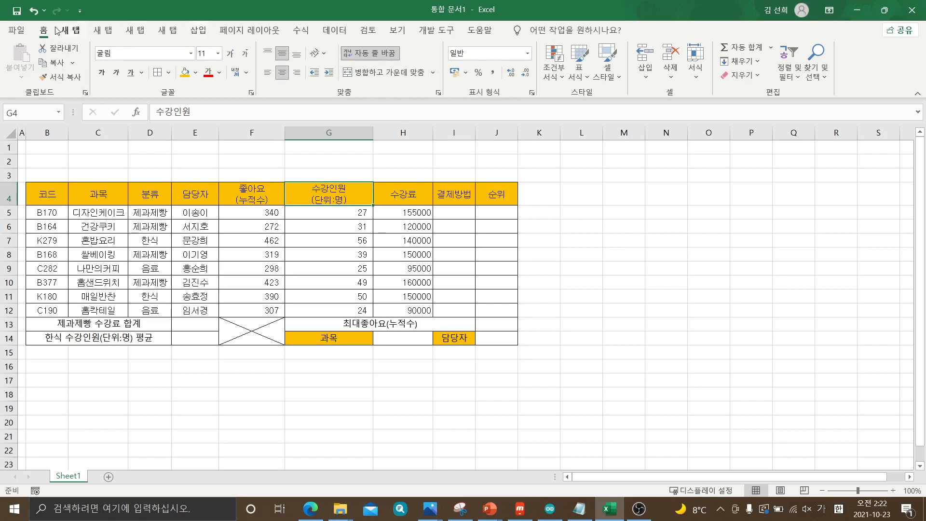
Draw a rectangle about 9.12 cm wide and 3.47 cm high in the empty area around M4 to Q8, beside the table
{"action": "left_click", "coordinate": [198, 30]}
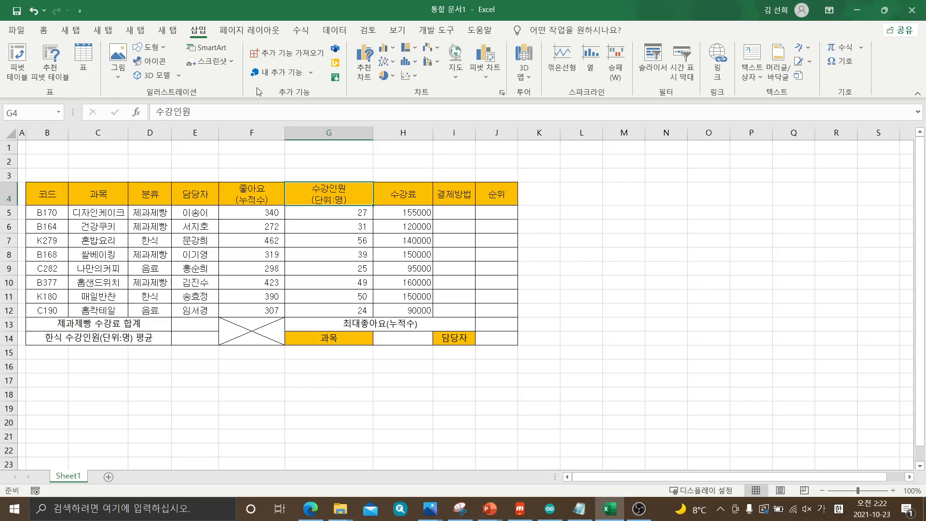
{"action": "left_click", "coordinate": [165, 48]}
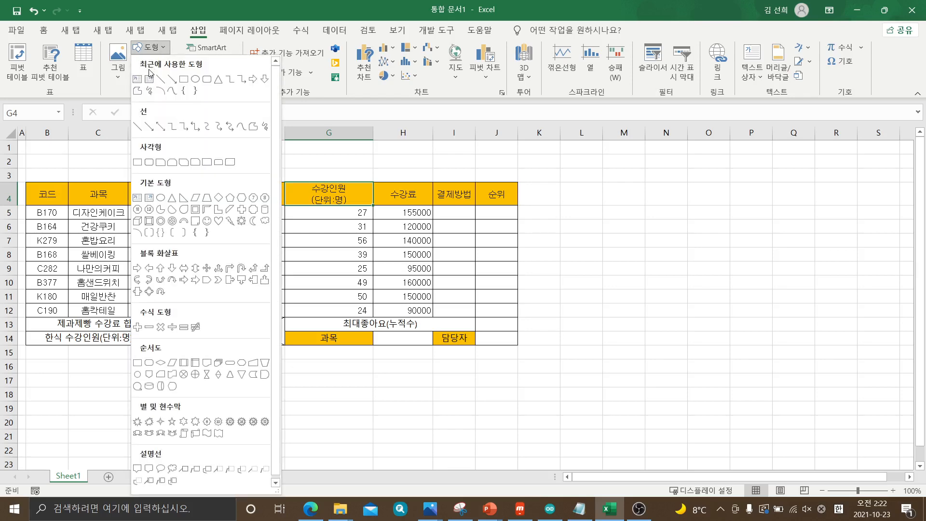
{"action": "left_click", "coordinate": [184, 78]}
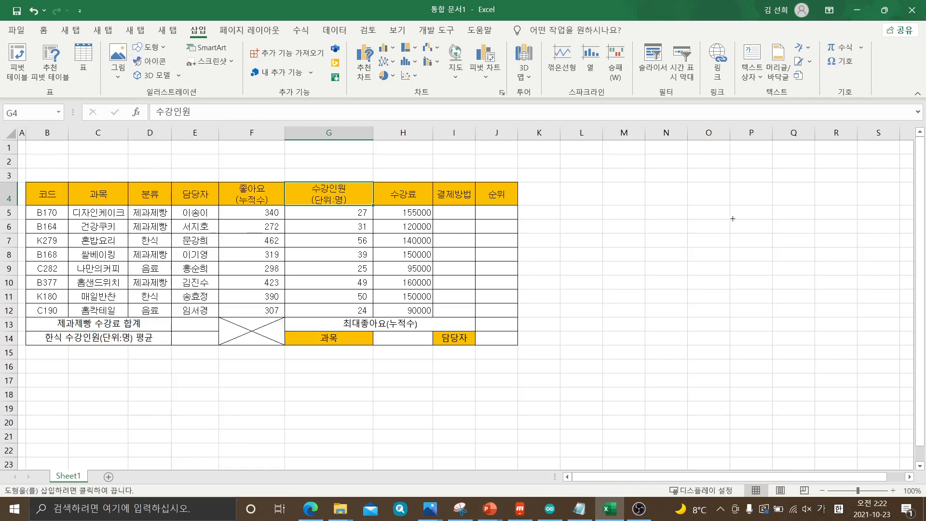
{"action": "left_click_drag", "start_coordinate": [605, 181], "coordinate": [815, 261]}
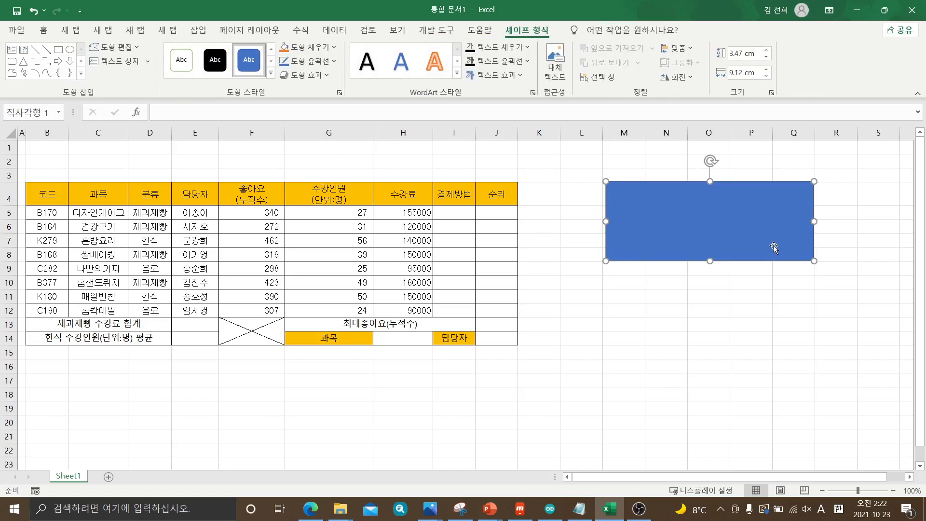
Enter the note "ALT + ENTER : 한셀을 두줄로 출력" inside the rectangle beside the table
{"action": "type", "text": "A"}
{"action": "type", "text": ":한ㅅ"}
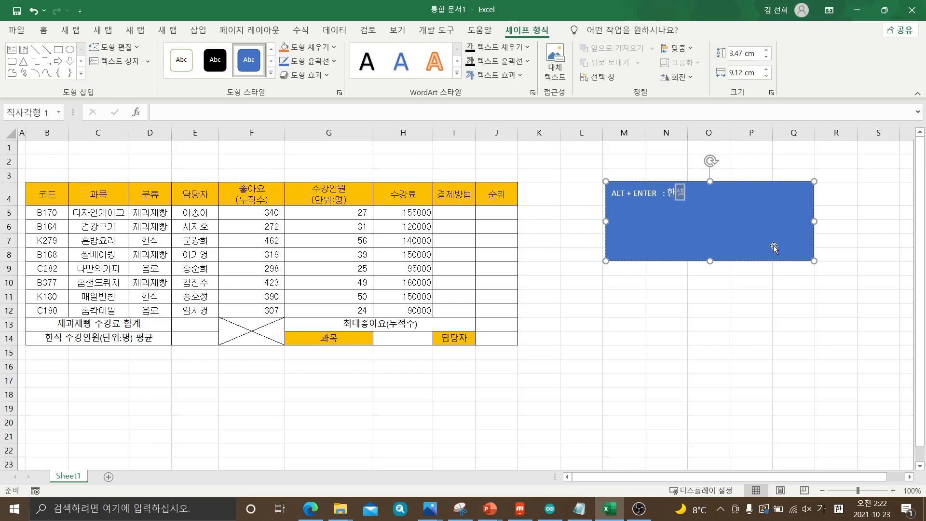
{"action": "type", "text": "을 ㄷ줄로 추ㄹㄹ"}
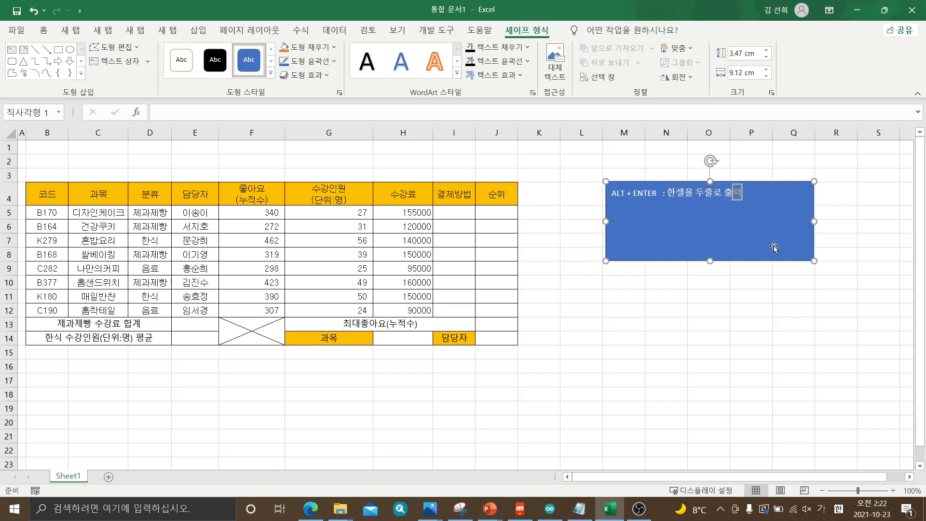
{"action": "left_click", "coordinate": [735, 330]}
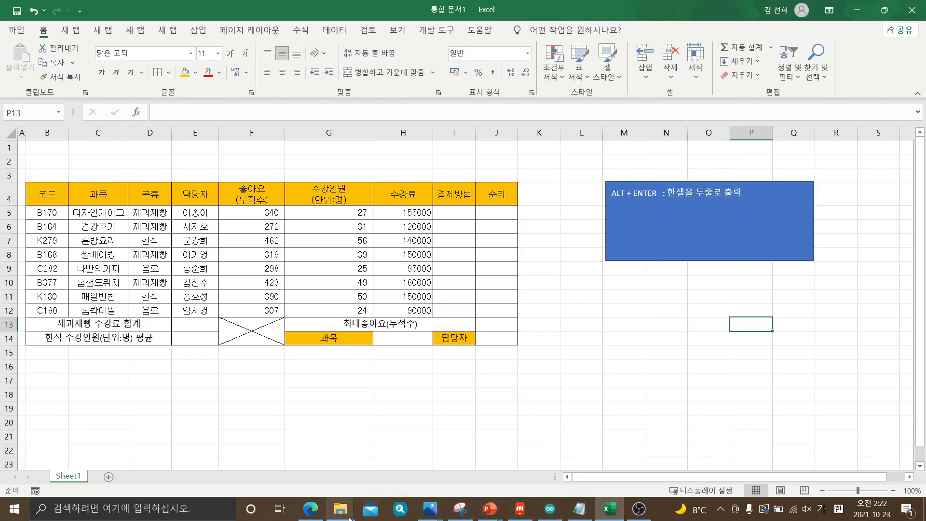
In the exam PDF in Edge, mark both ends of the yellow title hexagon with pen lines, and return to Excel
{"action": "left_click", "coordinate": [310, 508]}
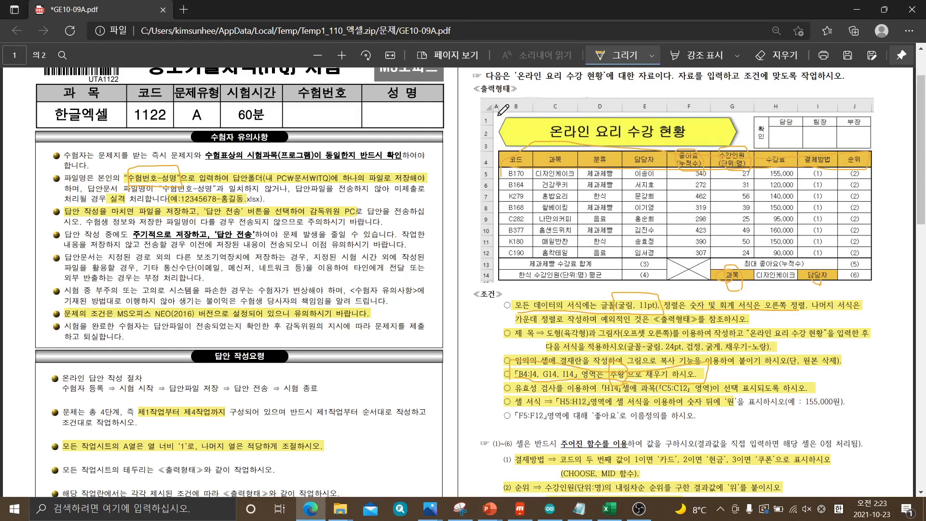
{"action": "left_click_drag", "start_coordinate": [500, 110], "coordinate": [499, 144]}
{"action": "left_click_drag", "start_coordinate": [735, 104], "coordinate": [733, 146]}
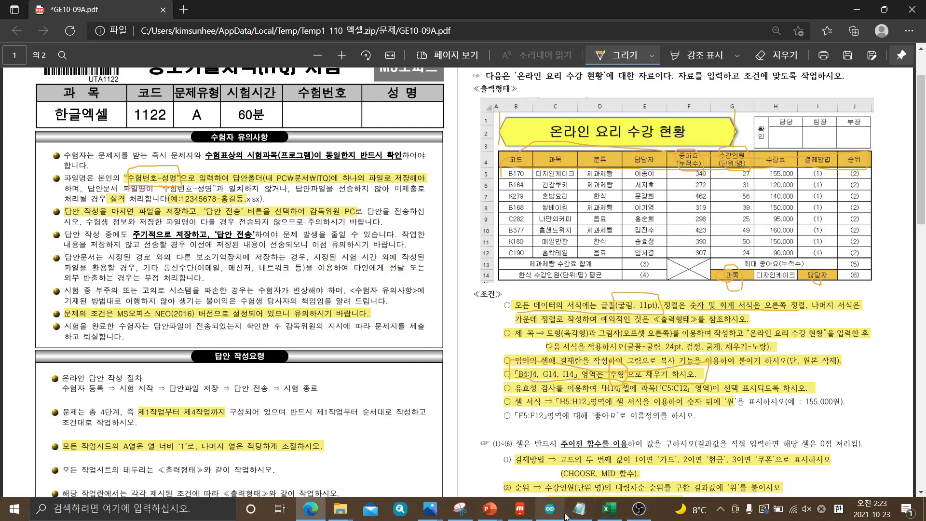
{"action": "left_click", "coordinate": [610, 510]}
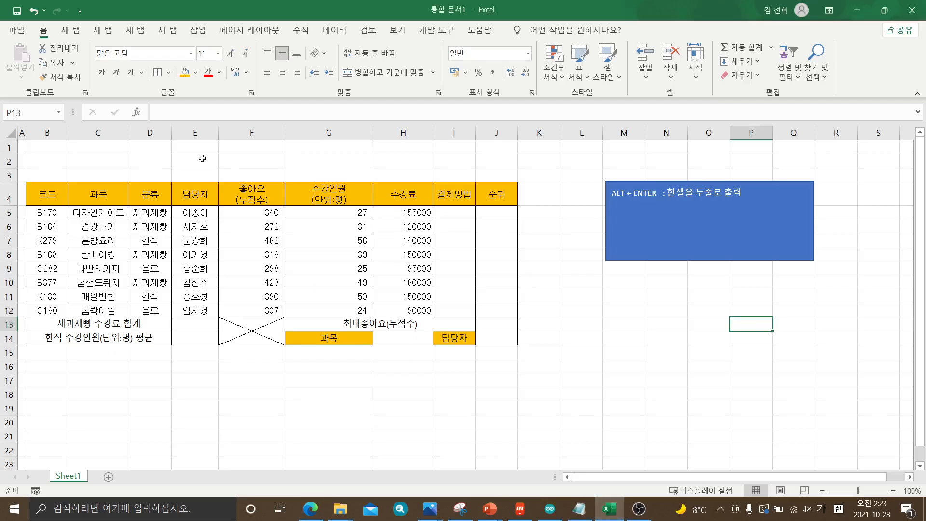
{"action": "left_click", "coordinate": [203, 31]}
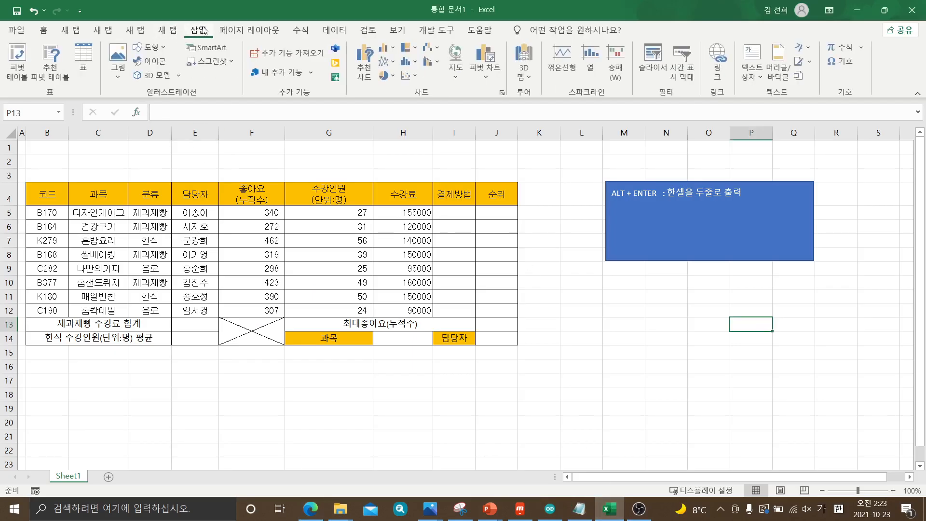
{"action": "left_click", "coordinate": [163, 48]}
{"action": "left_click", "coordinate": [202, 33]}
{"action": "left_click", "coordinate": [52, 31]}
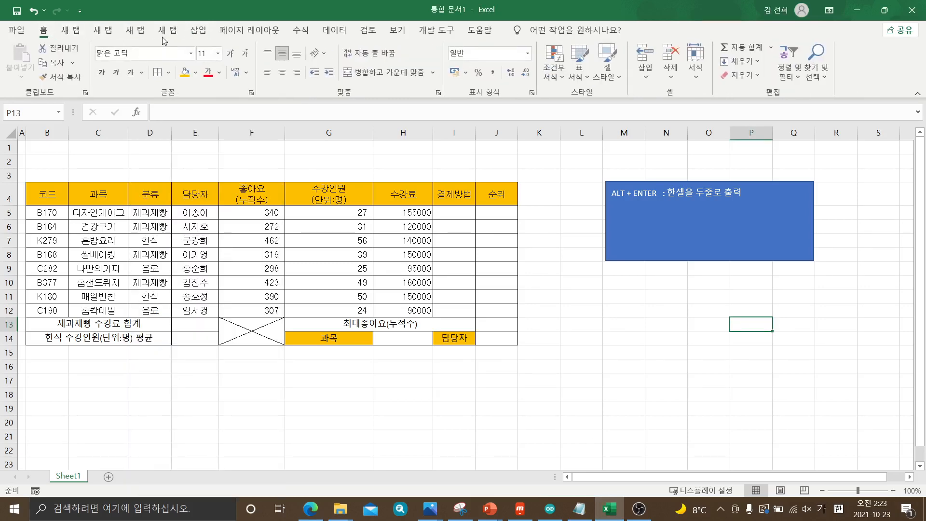
{"action": "left_click", "coordinate": [200, 34]}
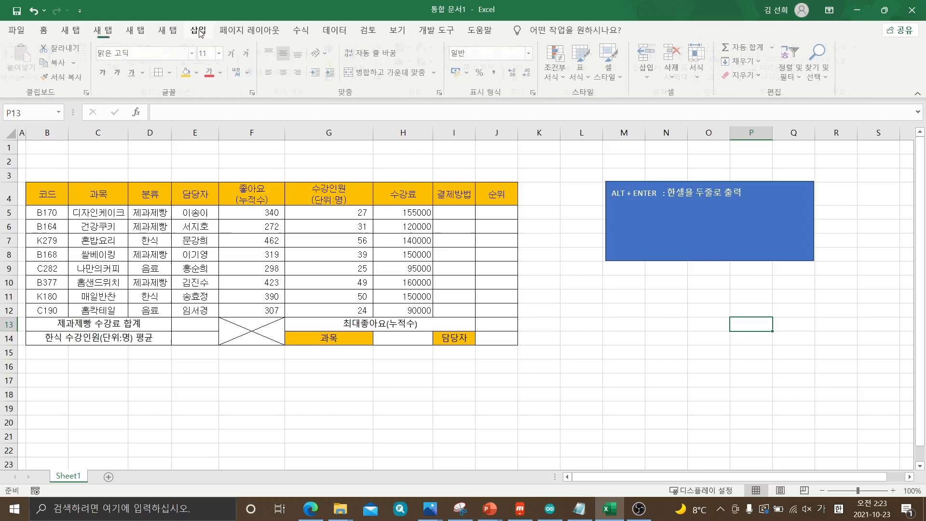
{"action": "left_click", "coordinate": [326, 32]}
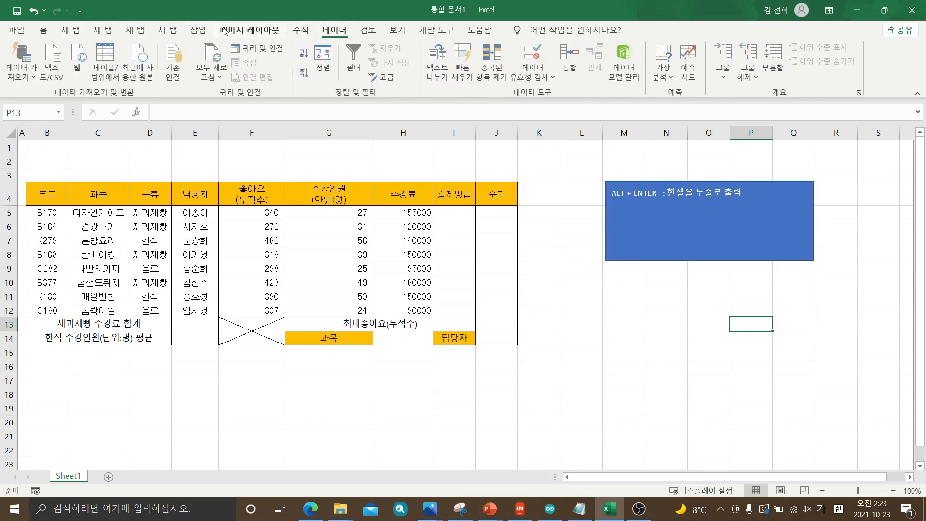
Draw a hexagon (육각형) about 14.08 cm wide and 1.57 cm high above the table, across rows 1 to 3 from column B into G
{"action": "left_click", "coordinate": [200, 30]}
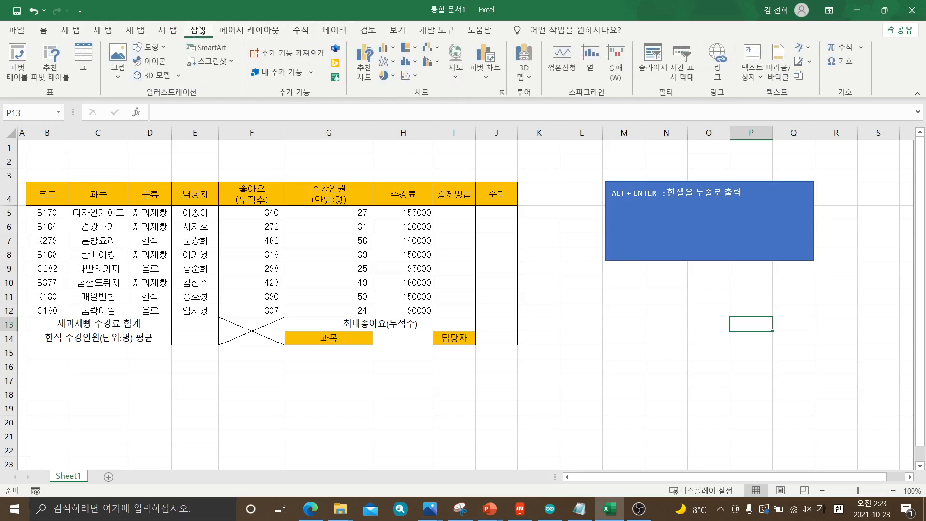
{"action": "left_click", "coordinate": [164, 50]}
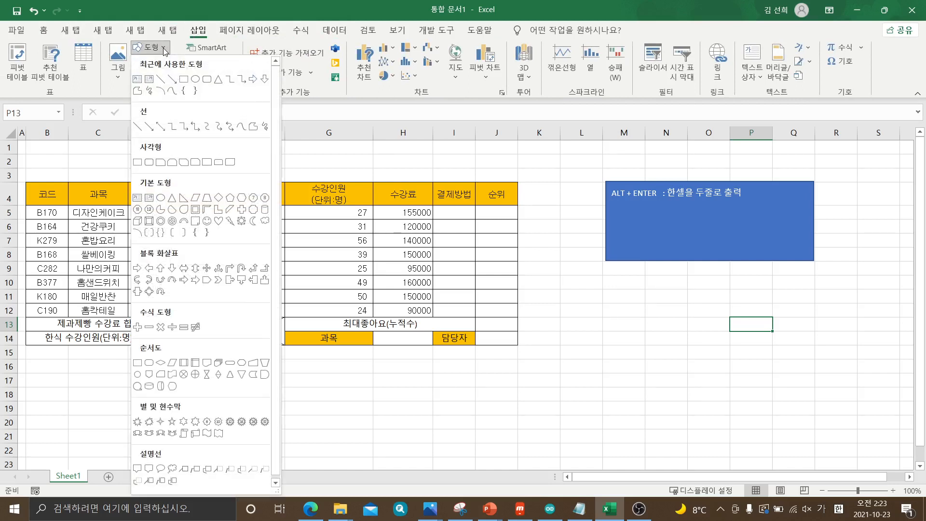
{"action": "left_click", "coordinate": [241, 202]}
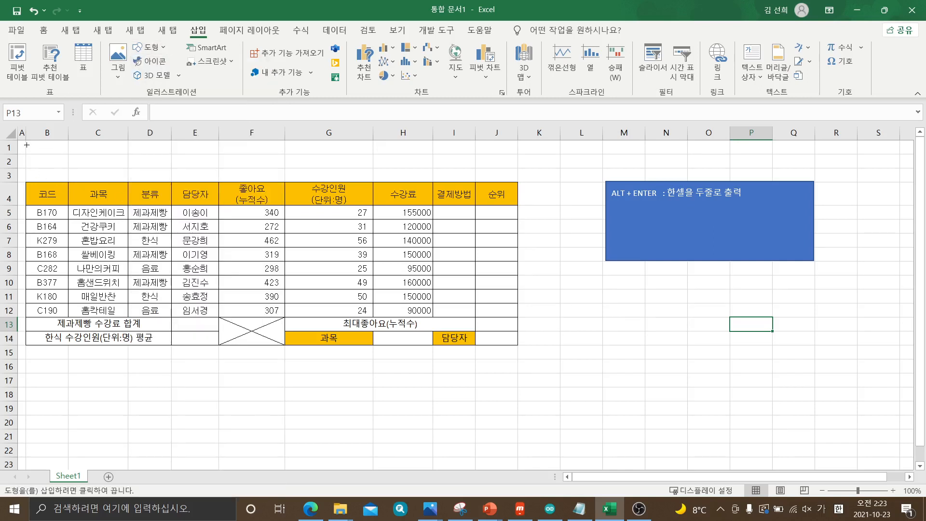
{"action": "left_click_drag", "start_coordinate": [25, 143], "coordinate": [346, 179]}
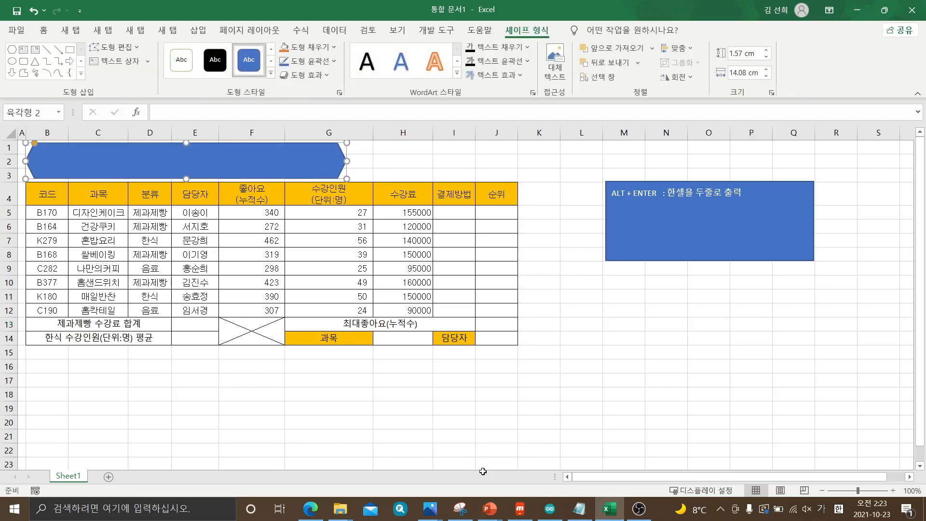
Check the title in the exam PDF in Edge, and enter "온라인 수강 현황" inside the hexagon in Excel
{"action": "left_click", "coordinate": [307, 509]}
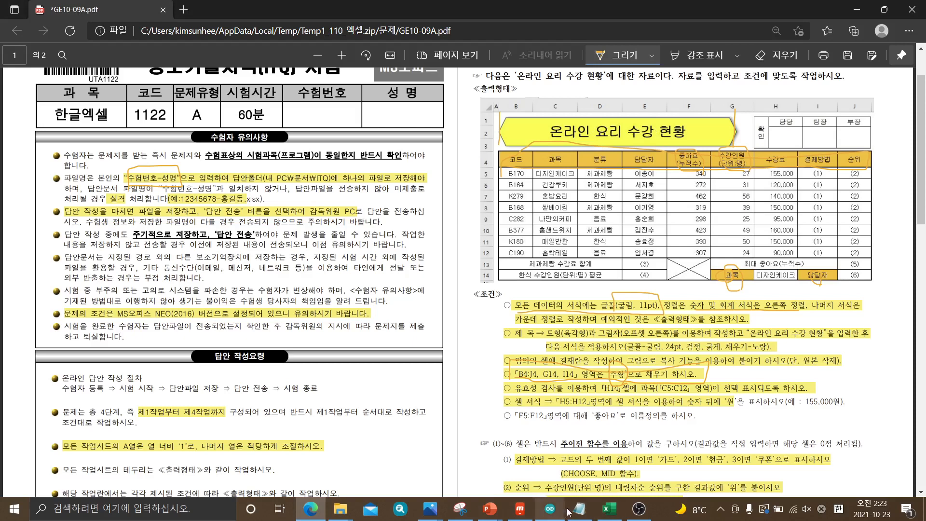
{"action": "left_click", "coordinate": [609, 509]}
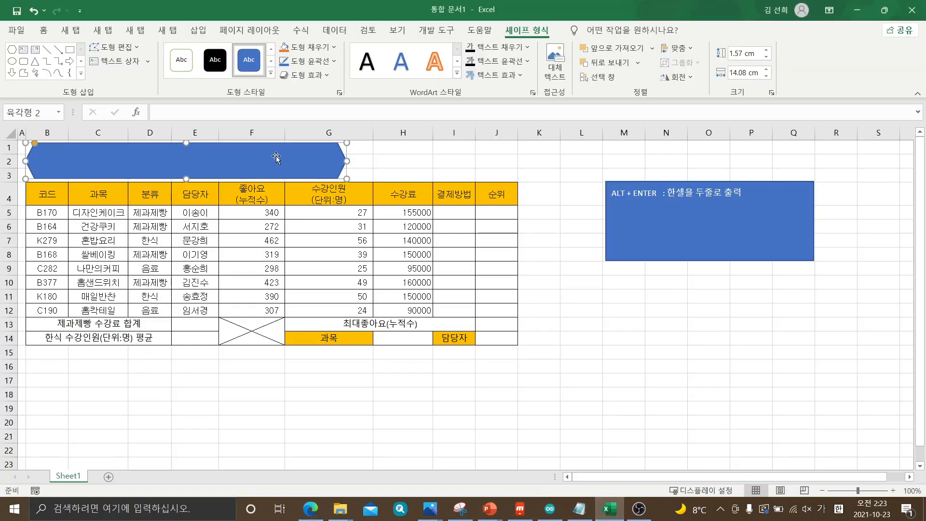
{"action": "type", "text": "온"}
{"action": "type", "text": "라인ㅅ"}
{"action": "type", "text": "수가"}
{"action": "type", "text": " 현호"}
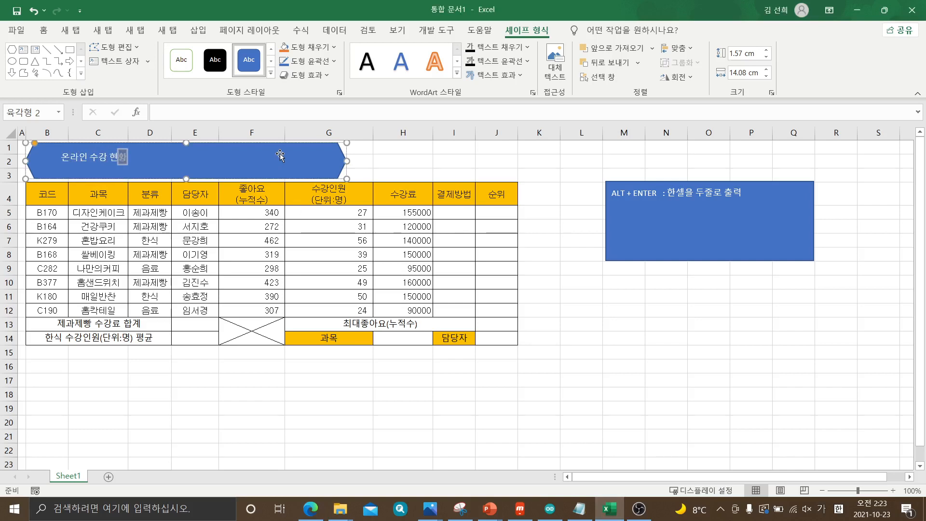
{"action": "left_click", "coordinate": [296, 164]}
{"action": "left_click", "coordinate": [401, 160]}
Center the title text both horizontally and vertically within the hexagon
{"action": "left_click", "coordinate": [316, 166]}
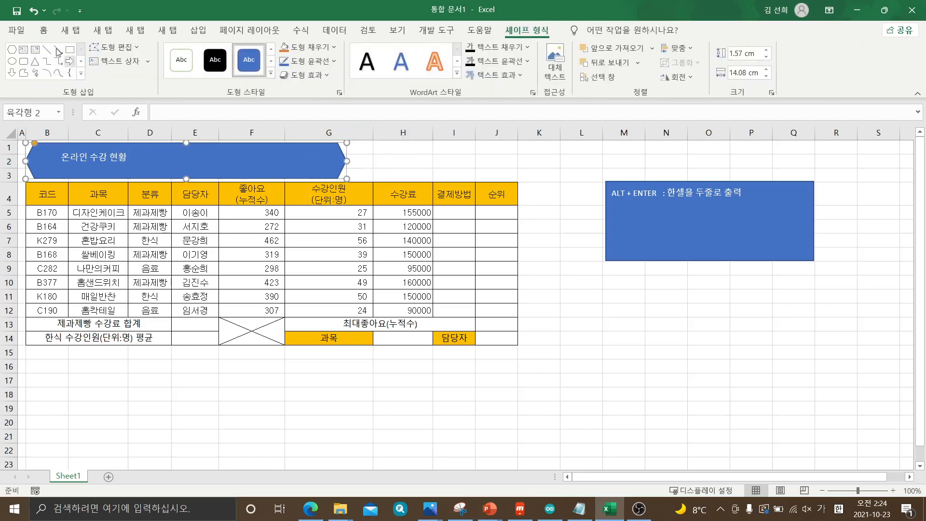
{"action": "left_click", "coordinate": [42, 29]}
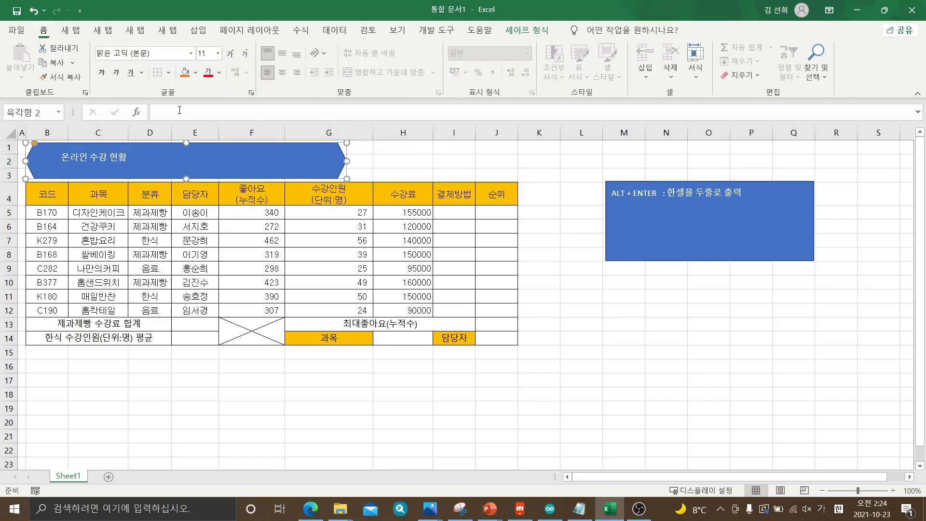
{"action": "left_click", "coordinate": [283, 73]}
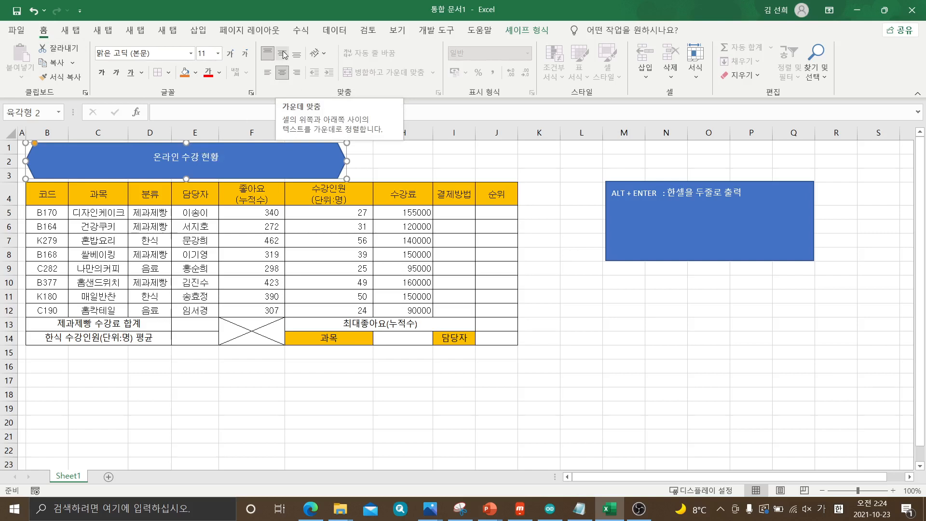
{"action": "left_click", "coordinate": [282, 54]}
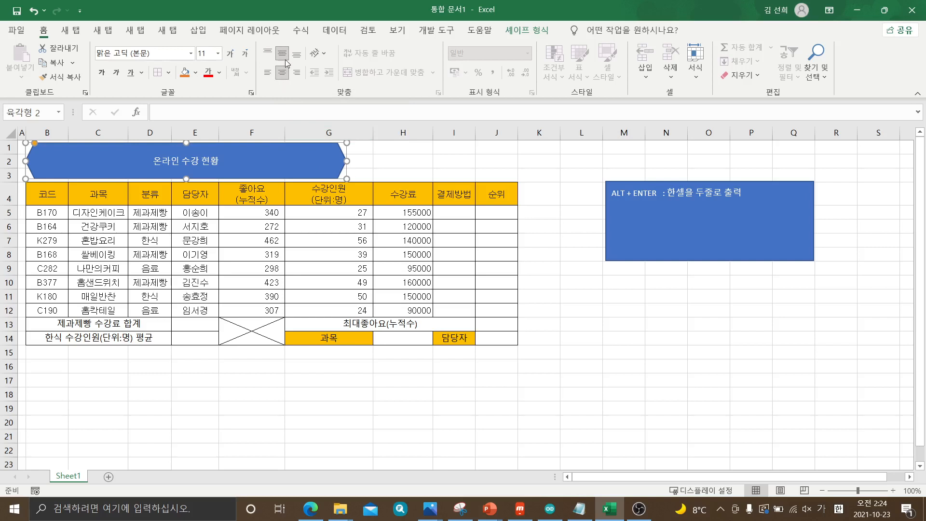
{"action": "left_click", "coordinate": [401, 163]}
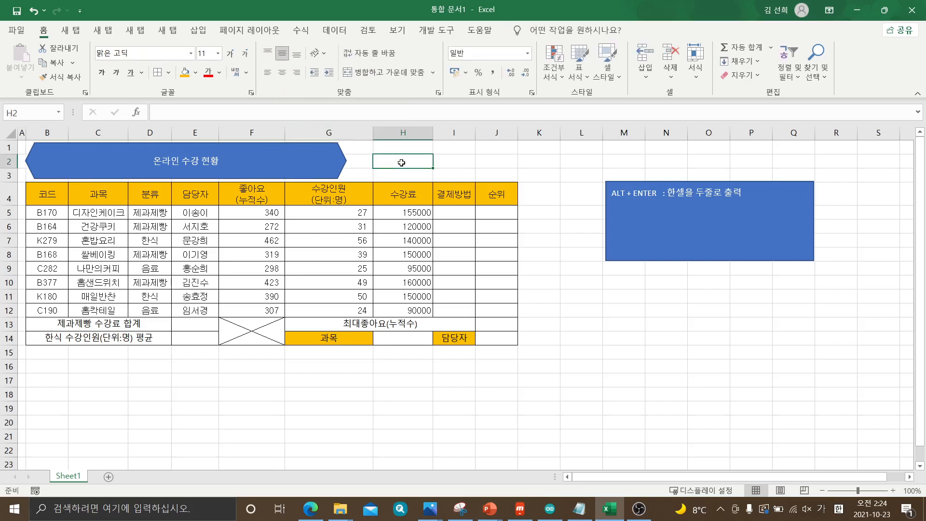
{"action": "left_click", "coordinate": [282, 73]}
{"action": "left_click", "coordinate": [282, 54]}
{"action": "left_click", "coordinate": [312, 164]}
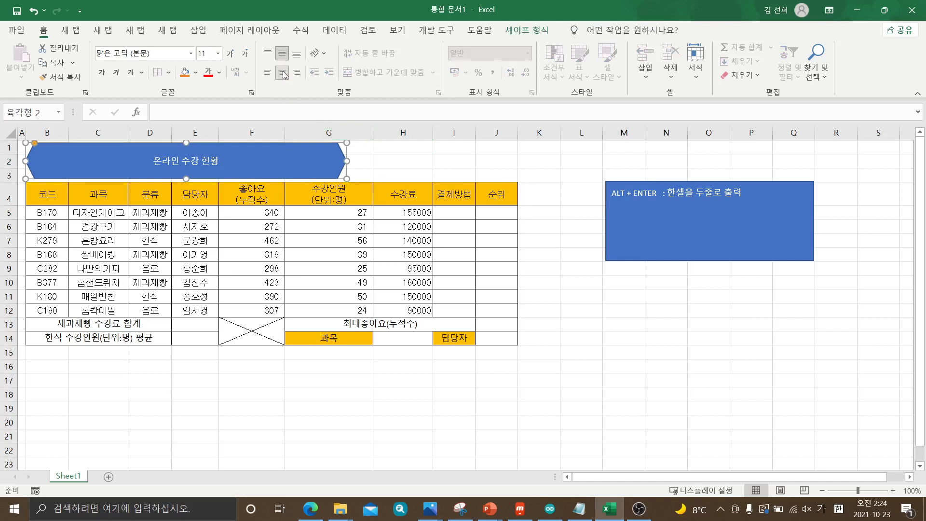
{"action": "left_click", "coordinate": [381, 160]}
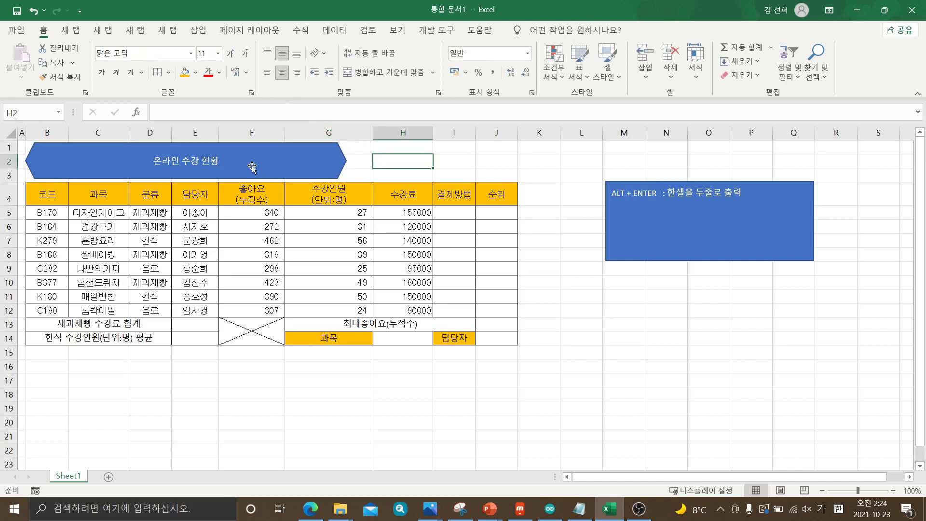
{"action": "left_click", "coordinate": [263, 165]}
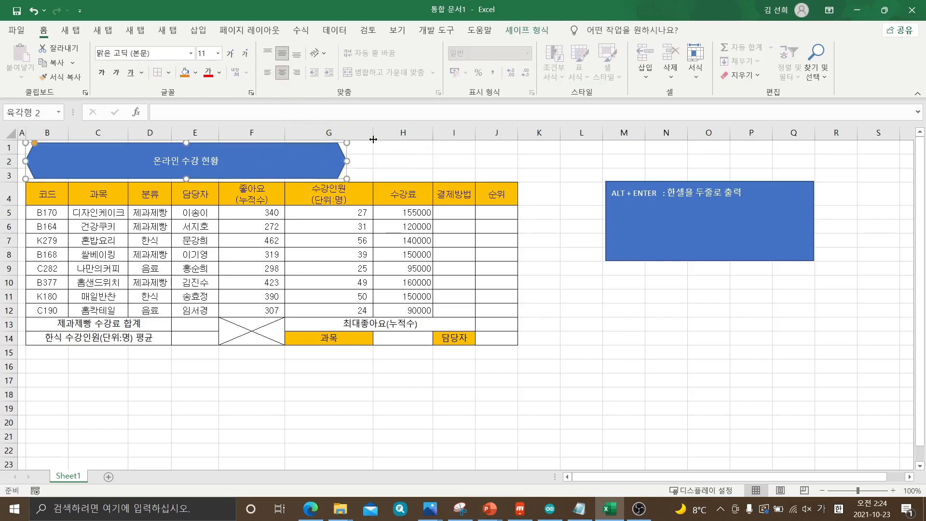
In the exam PDF in Edge, mark the 제목 condition with the pen and read its shape and formatting requirements, returning to Excel
{"action": "left_click", "coordinate": [311, 509]}
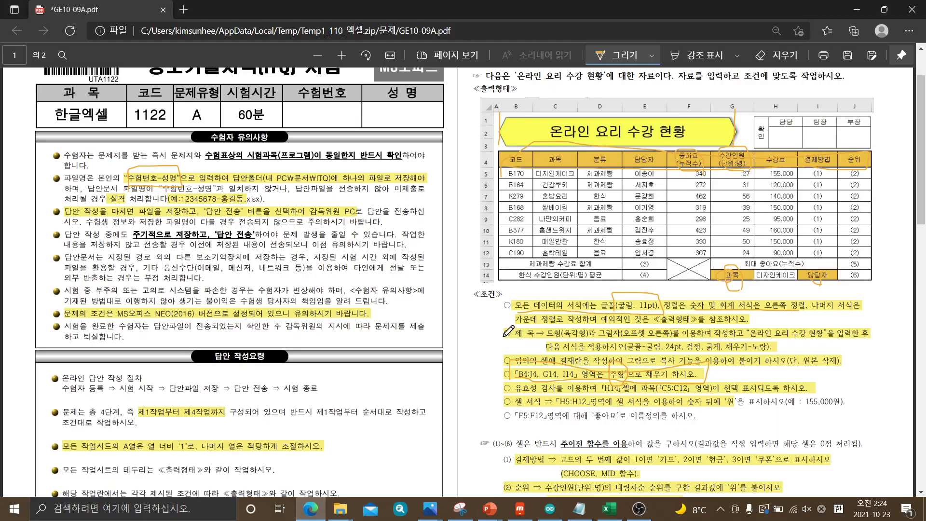
{"action": "left_click_drag", "start_coordinate": [504, 331], "coordinate": [504, 347]}
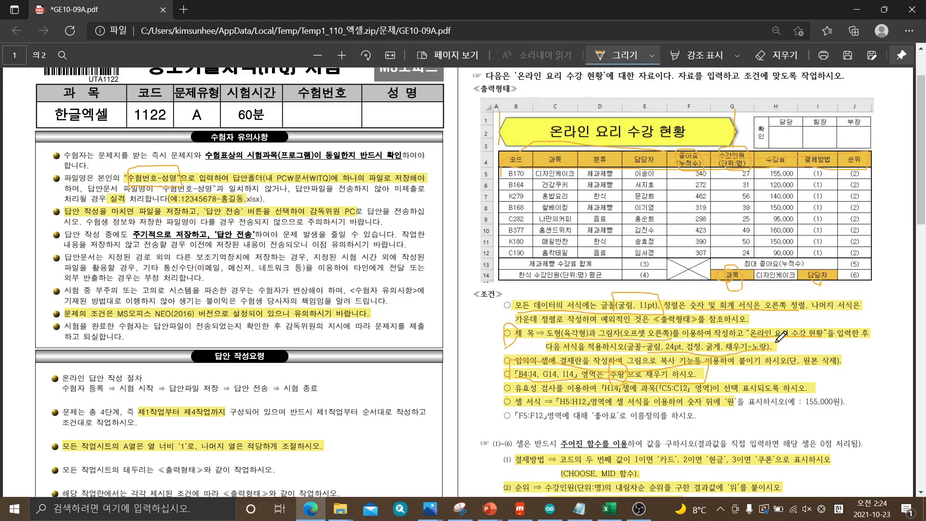
{"action": "key", "text": "alt+Tab"}
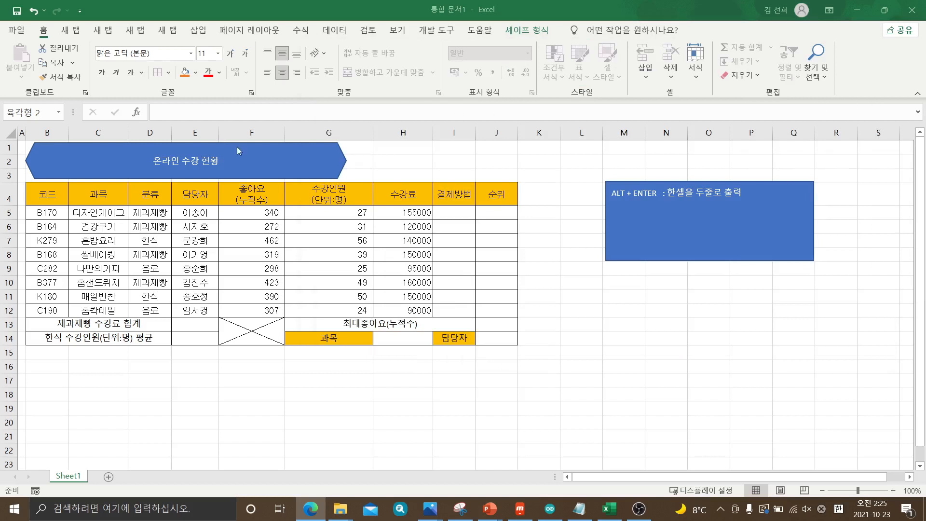
Fill the title hexagon above the table with the standard yellow (노랑) color
{"action": "left_click", "coordinate": [294, 157]}
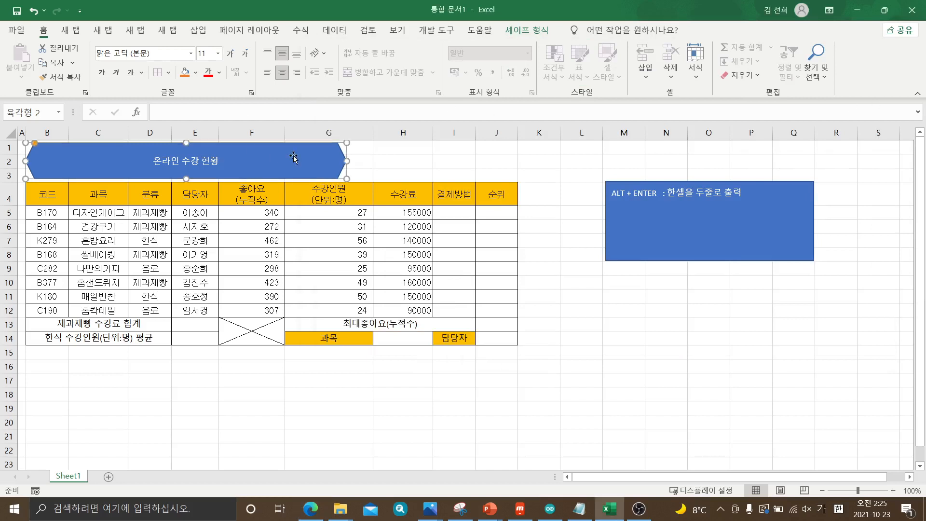
{"action": "left_click", "coordinate": [196, 75]}
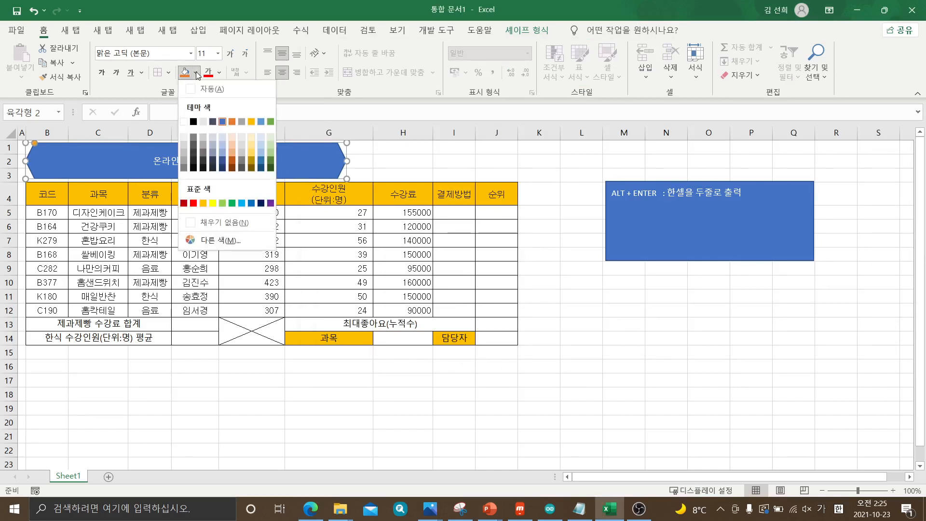
{"action": "left_click", "coordinate": [213, 203]}
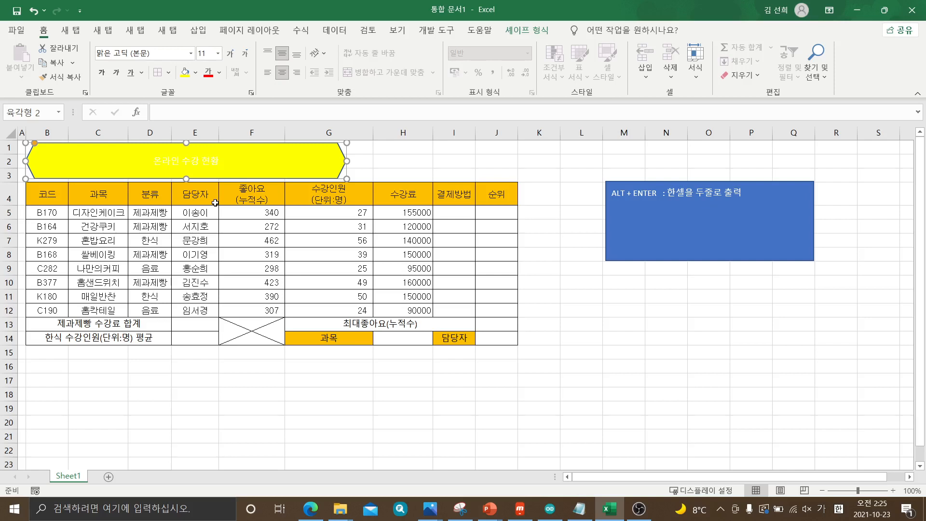
Set the hexagon title's font to 굴림 at size 24
{"action": "left_click", "coordinate": [192, 54]}
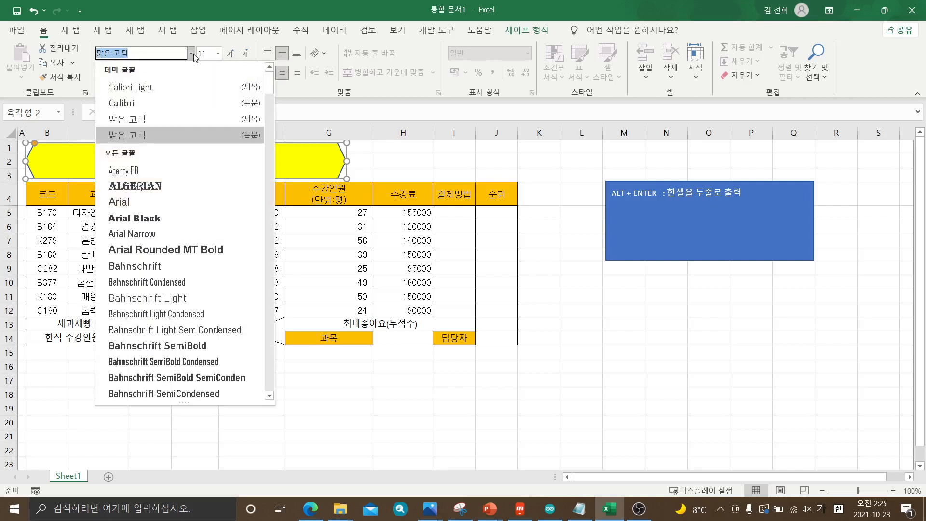
{"action": "scroll", "coordinate": [205, 202], "scroll_direction": "down", "scroll_amount": 15}
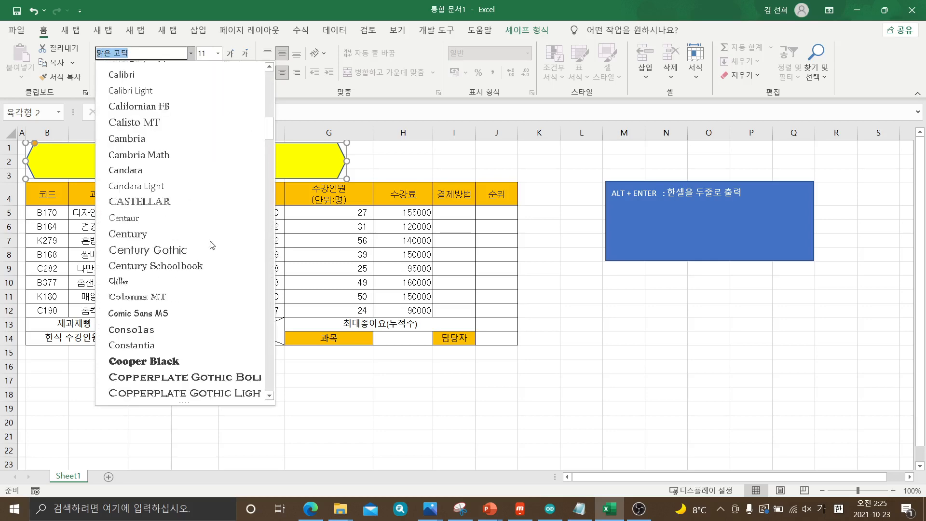
{"action": "scroll", "coordinate": [210, 245], "scroll_direction": "up", "scroll_amount": 6}
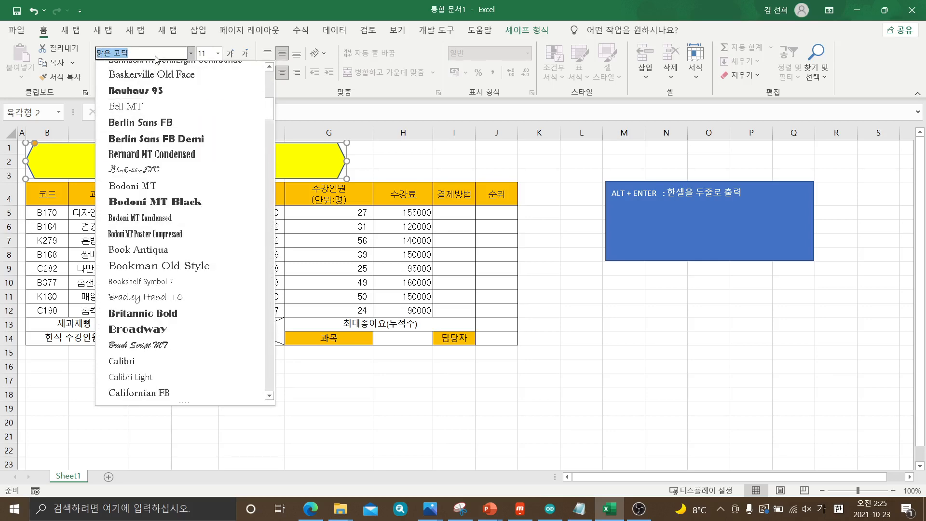
{"action": "type", "text": "굴리"}
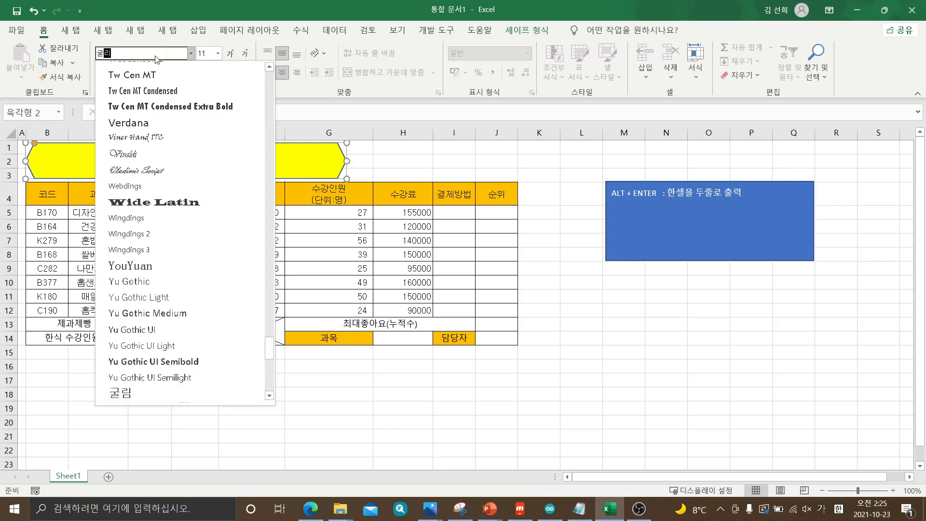
{"action": "key", "text": "Return"}
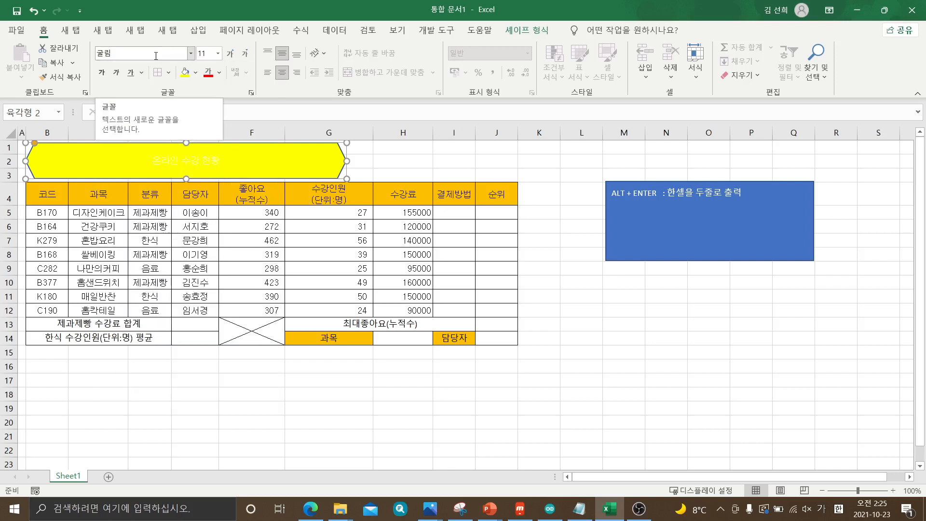
{"action": "left_click", "coordinate": [218, 54]}
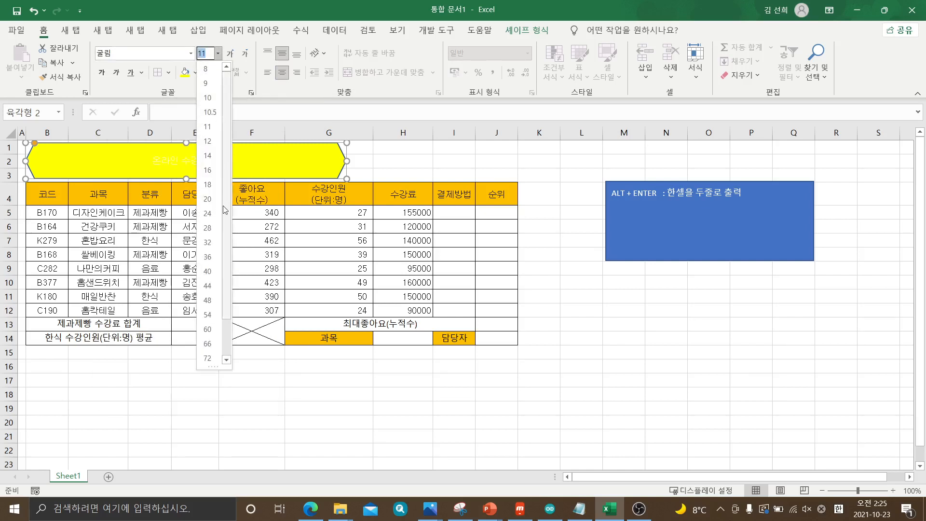
{"action": "left_click", "coordinate": [208, 213]}
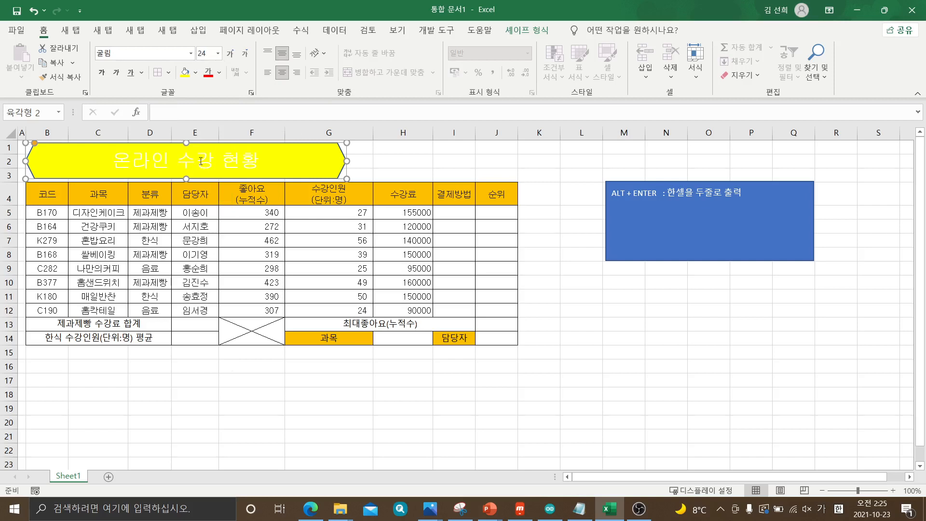
Make the hexagon's title text bold with the automatic (자동) black font color
{"action": "left_click", "coordinate": [219, 73]}
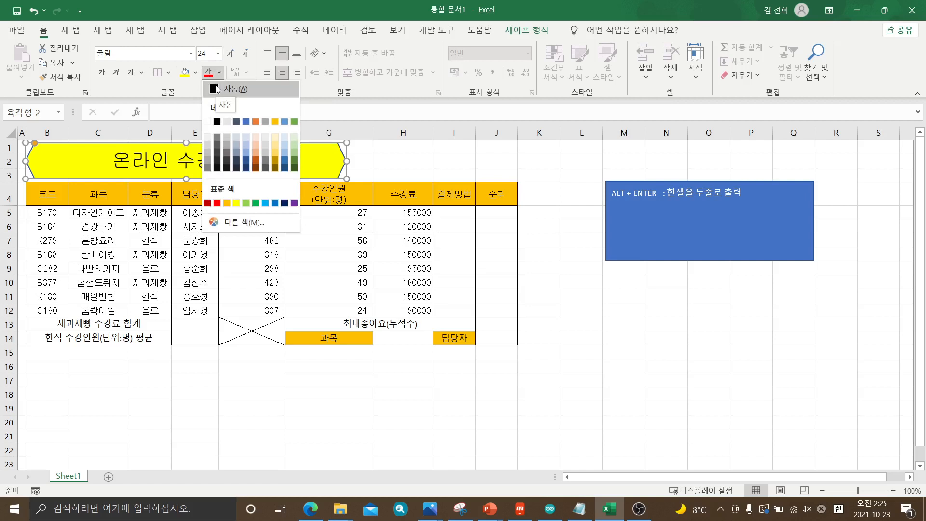
{"action": "left_click", "coordinate": [217, 88]}
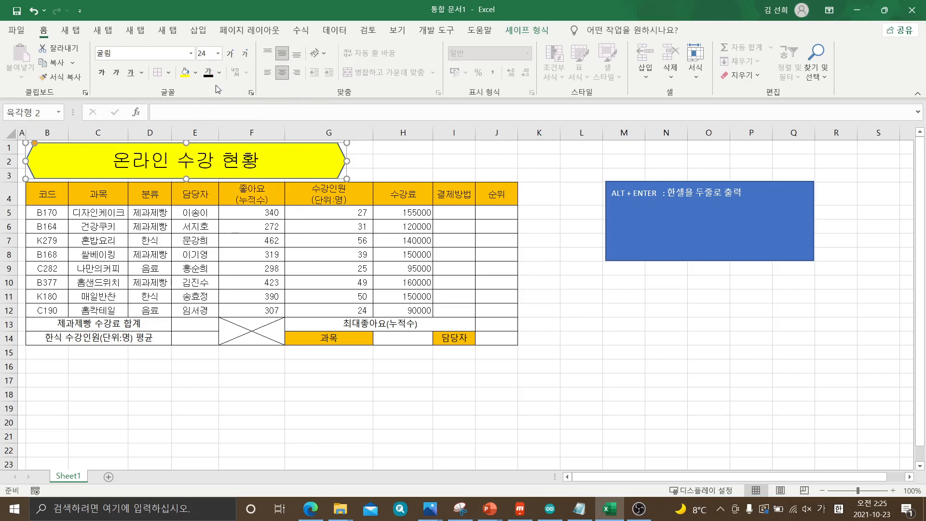
{"action": "left_click", "coordinate": [101, 74]}
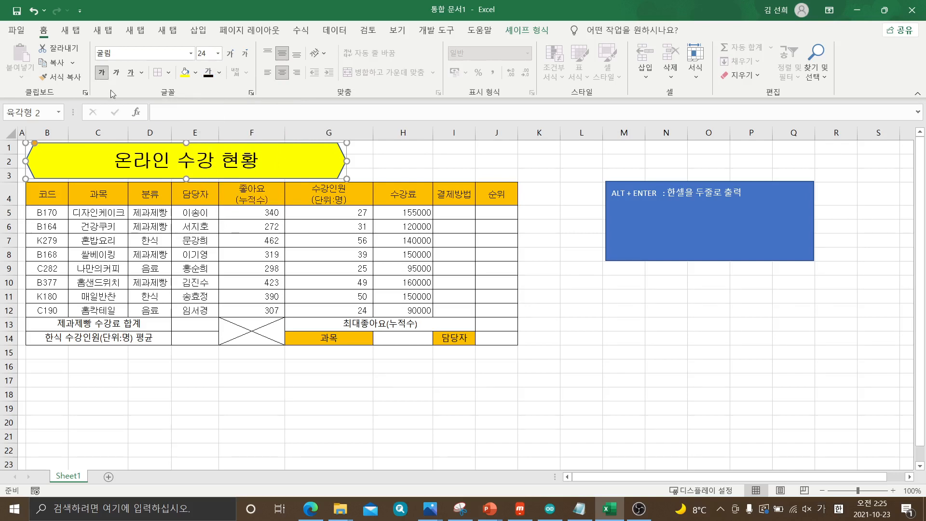
Insert the word "요리" into the hexagon title so it reads "온라인 요리 수강 현황"
{"action": "left_click", "coordinate": [171, 158]}
{"action": "type", "text": "요"}
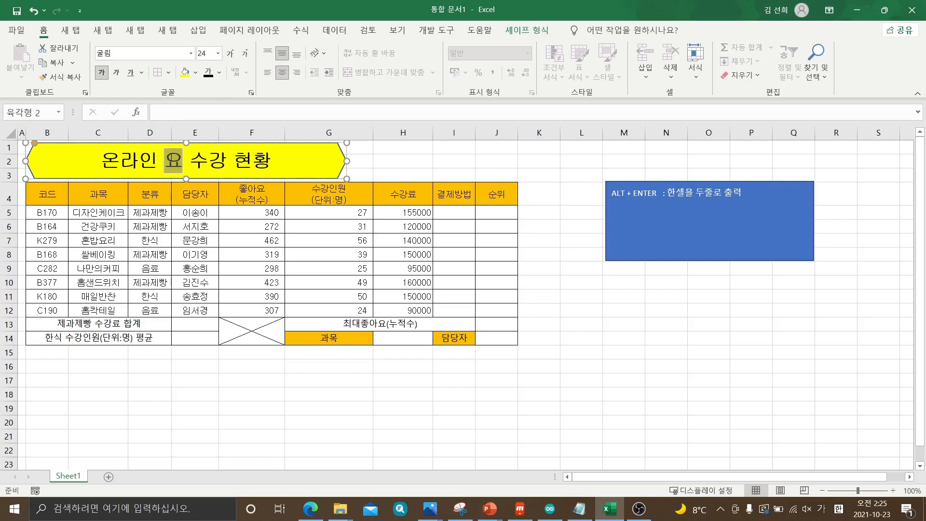
{"action": "type", "text": "리"}
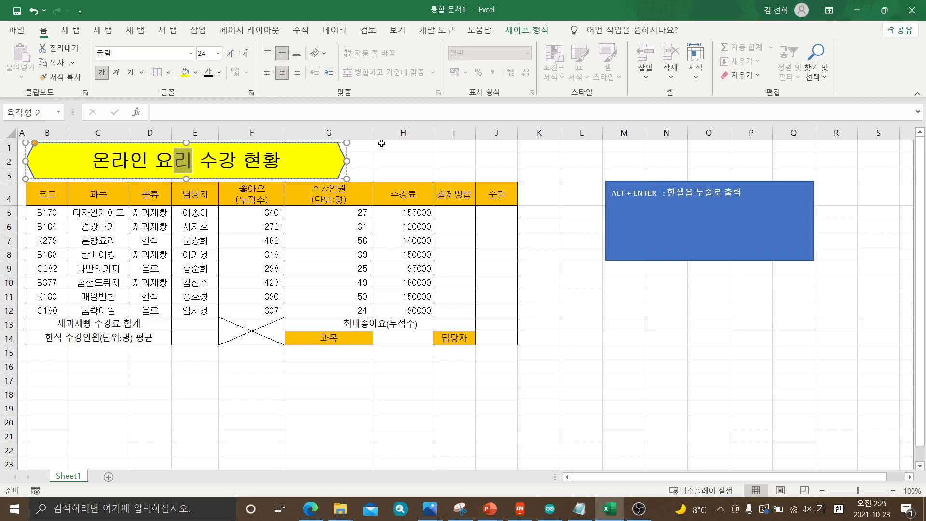
{"action": "left_click", "coordinate": [414, 161]}
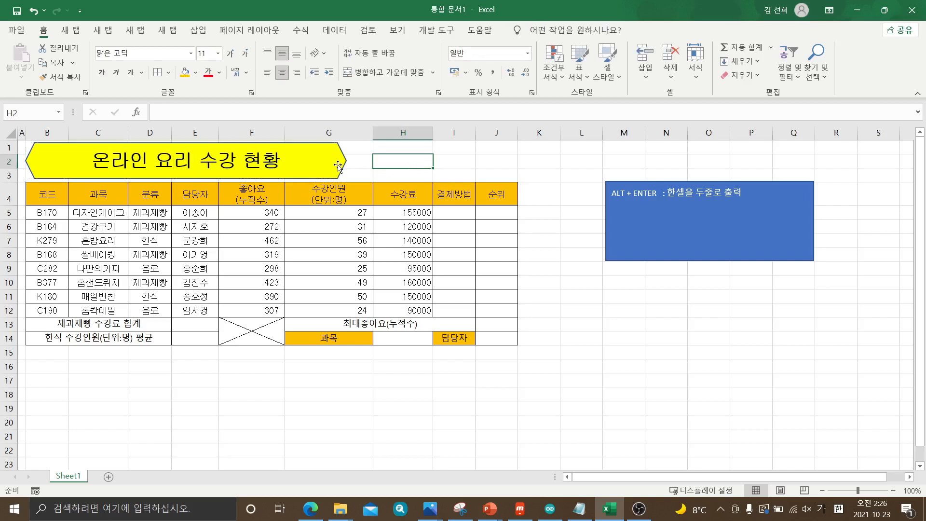
{"action": "left_click", "coordinate": [338, 165]}
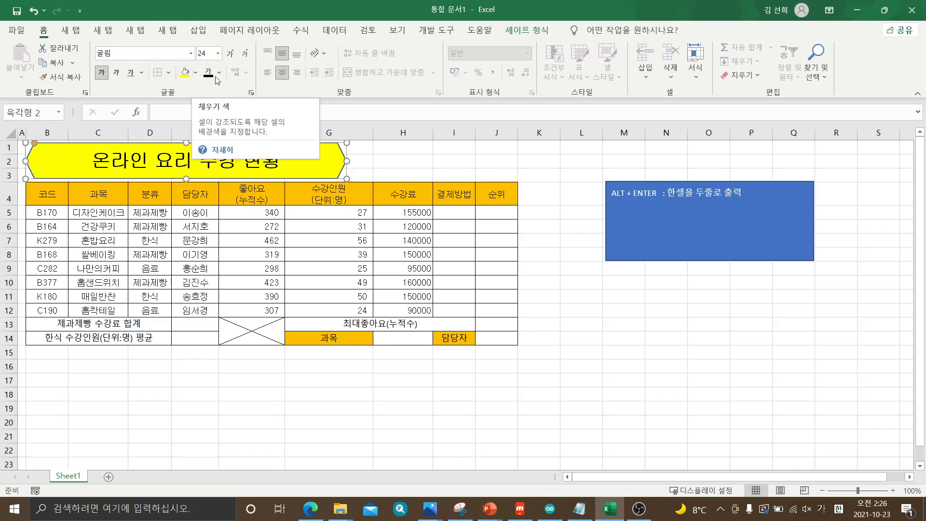
{"action": "right_click", "coordinate": [332, 166]}
{"action": "key", "text": "Escape"}
{"action": "right_click", "coordinate": [332, 166]}
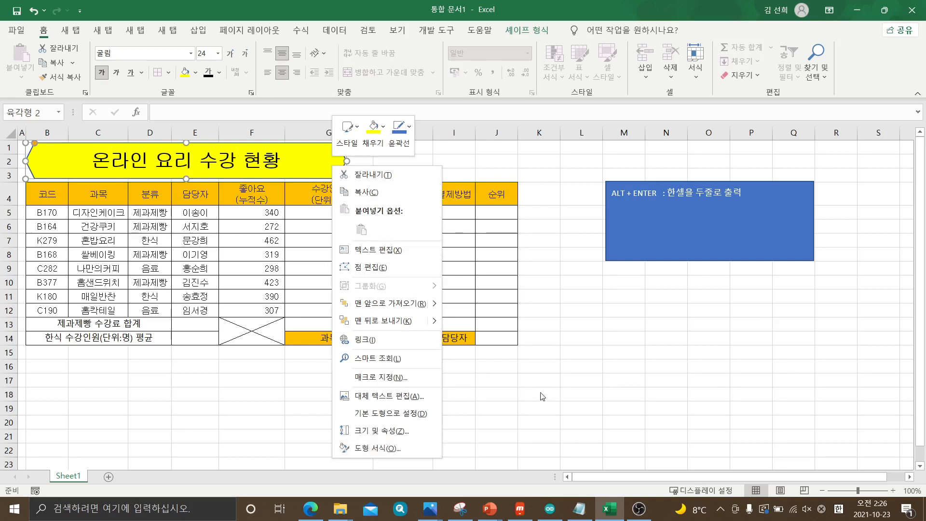
{"action": "key", "text": "Escape"}
{"action": "left_click", "coordinate": [489, 149]}
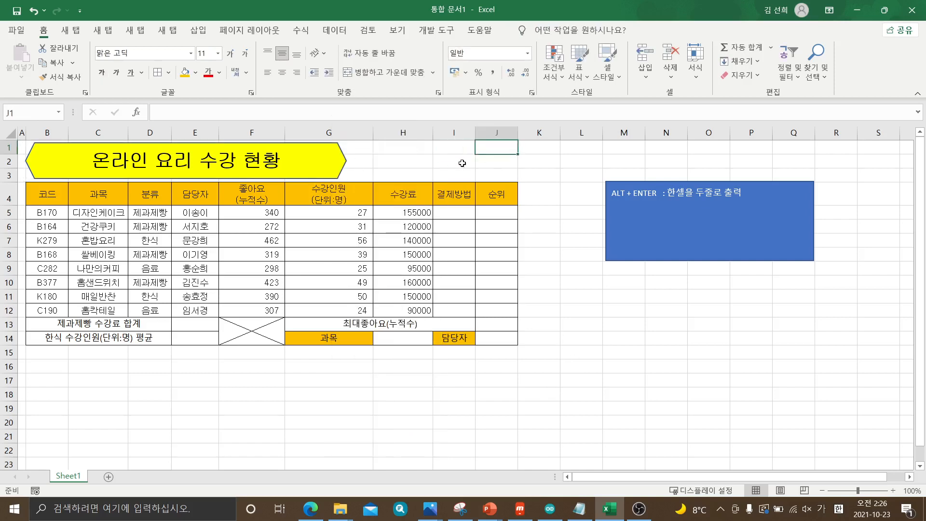
Open the shape formatting (도형 서식) of the title hexagon and bring up its shadow (그림자) presets
{"action": "left_click", "coordinate": [307, 174]}
{"action": "right_click", "coordinate": [306, 174]}
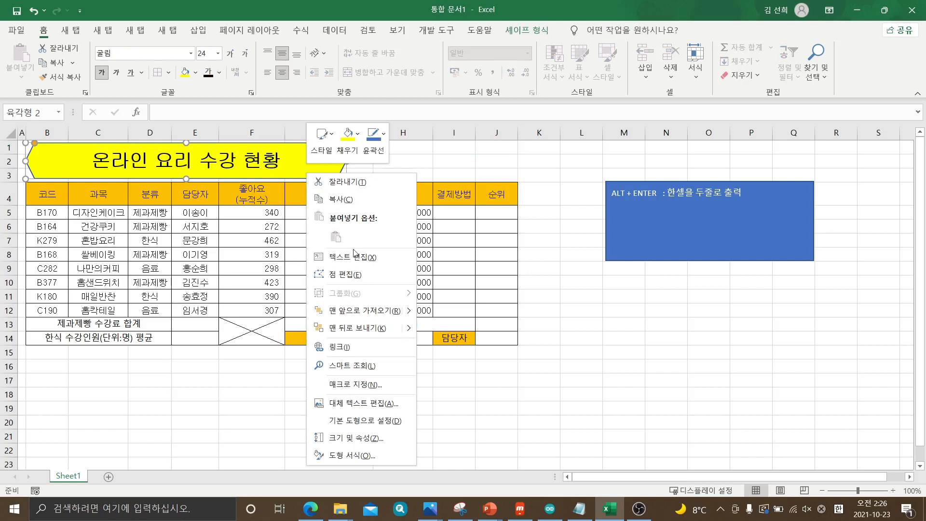
{"action": "left_click", "coordinate": [367, 460]}
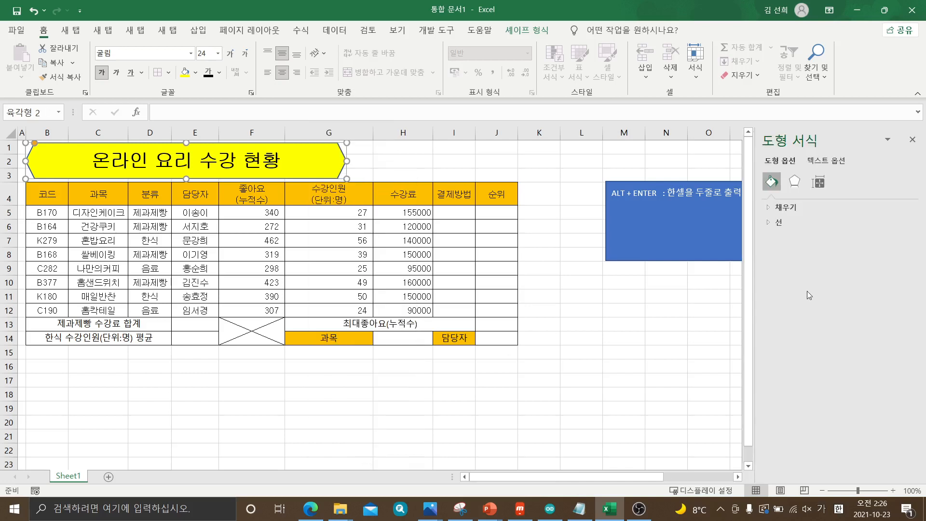
{"action": "left_click", "coordinate": [792, 182]}
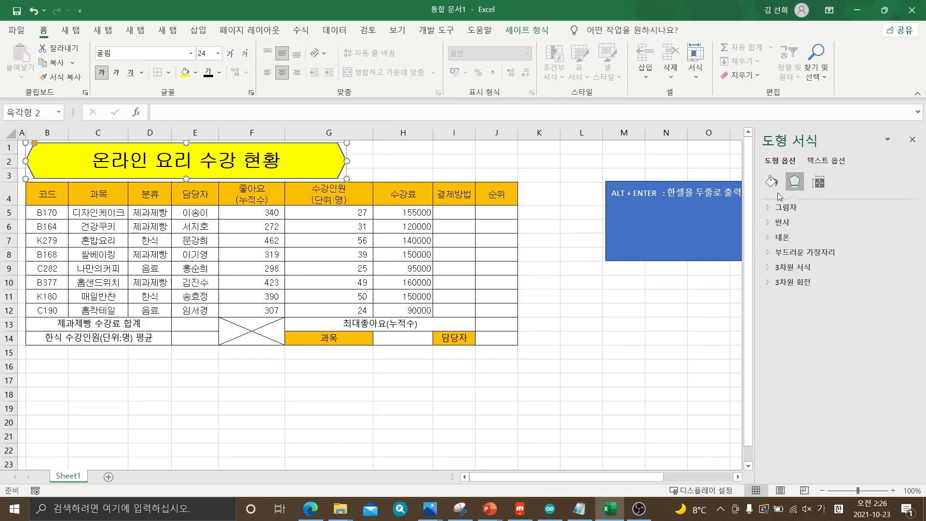
{"action": "left_click", "coordinate": [771, 182]}
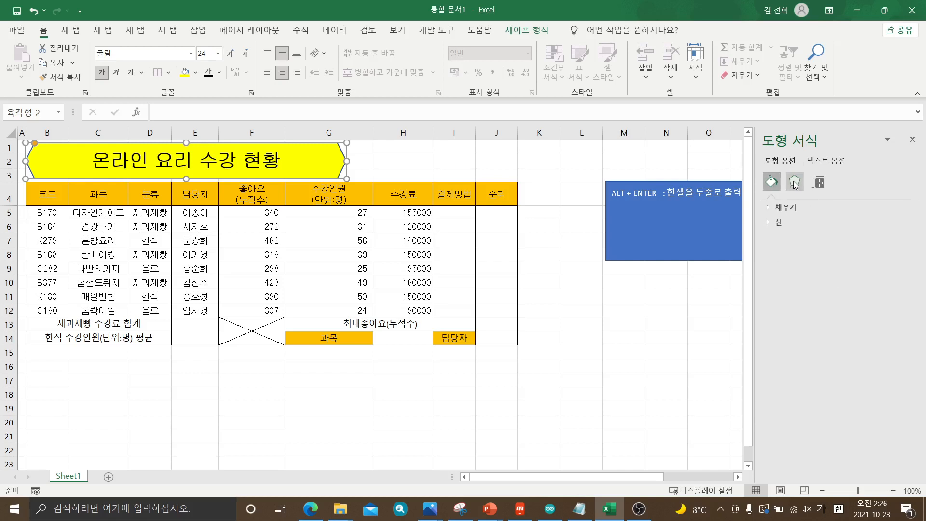
{"action": "left_click", "coordinate": [794, 183]}
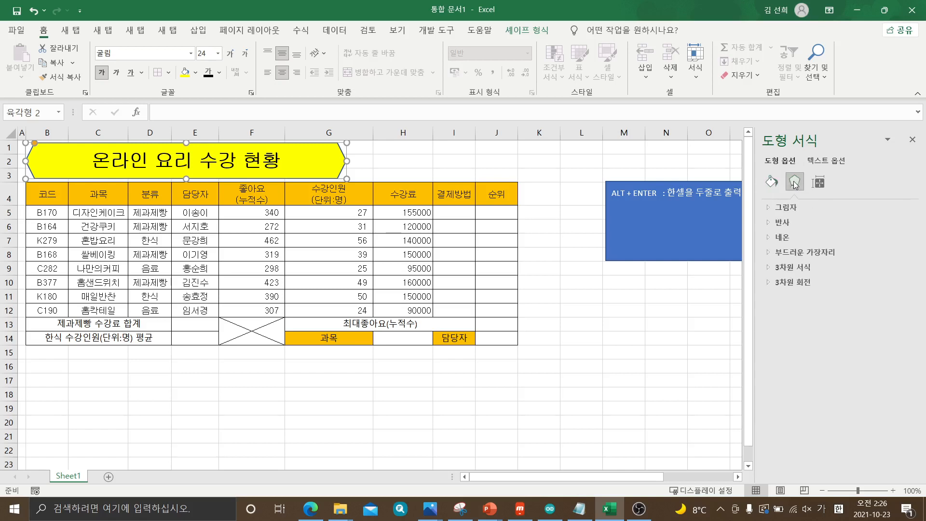
{"action": "left_click", "coordinate": [789, 207]}
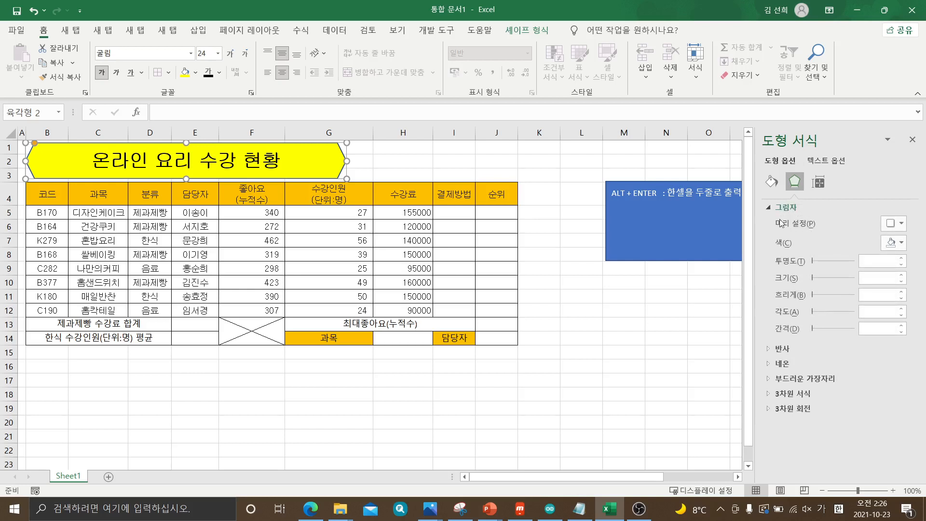
{"action": "left_click", "coordinate": [902, 224]}
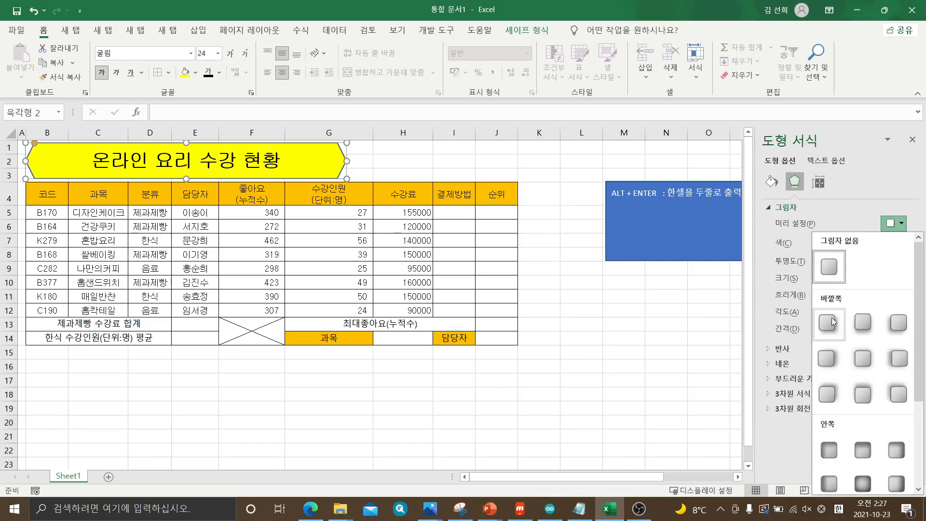
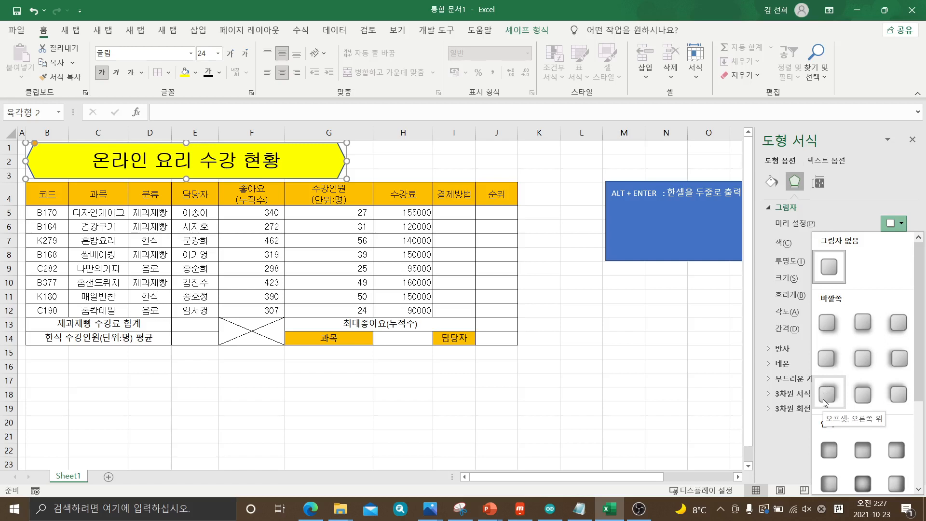
Apply the outer shadow preset 오프셋: 오른쪽 to the title hexagon and close the shape formatting
{"action": "left_click", "coordinate": [828, 361]}
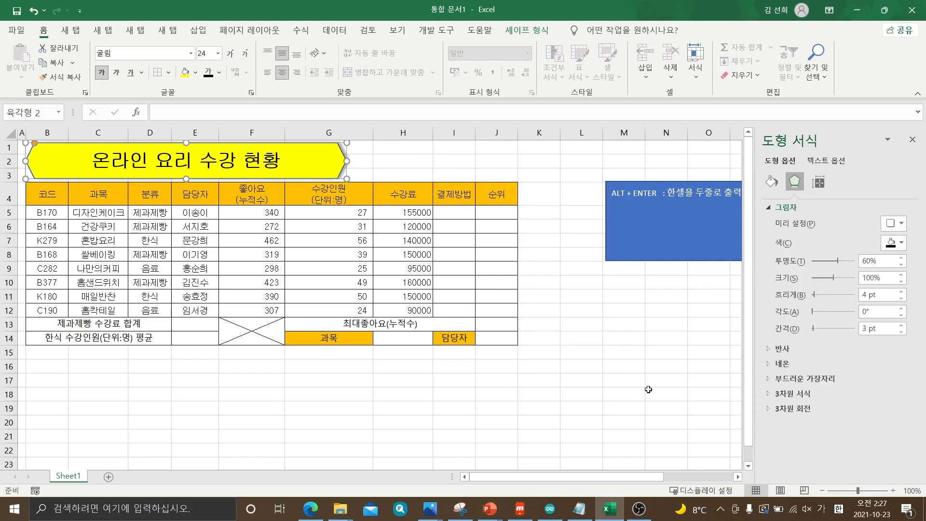
{"action": "left_click", "coordinate": [918, 145]}
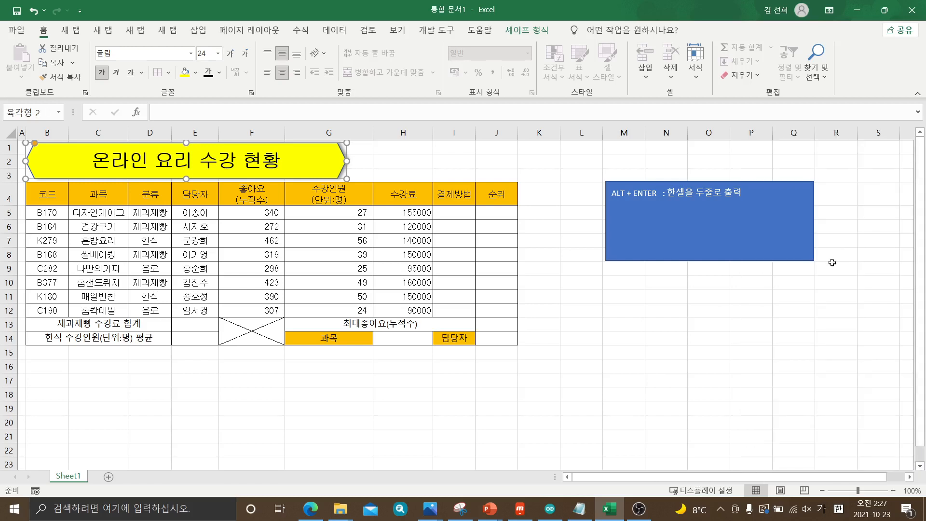
{"action": "left_click", "coordinate": [718, 395]}
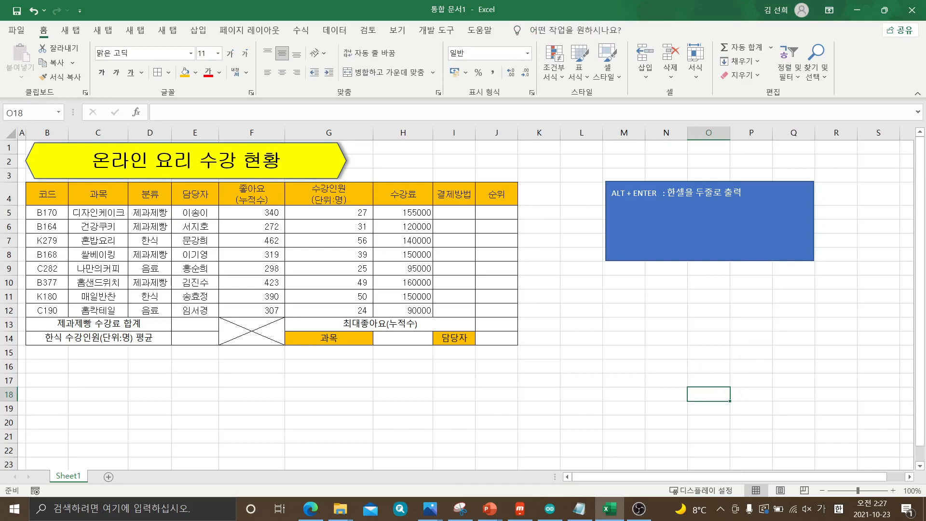
Switch to the exam PDF in Edge, circle the approval box, link it to its 결재란 condition and circle 원본 삭제
{"action": "left_click_drag", "start_coordinate": [925, 30], "coordinate": [270, 84]}
{"action": "double_click", "coordinate": [269, 85]}
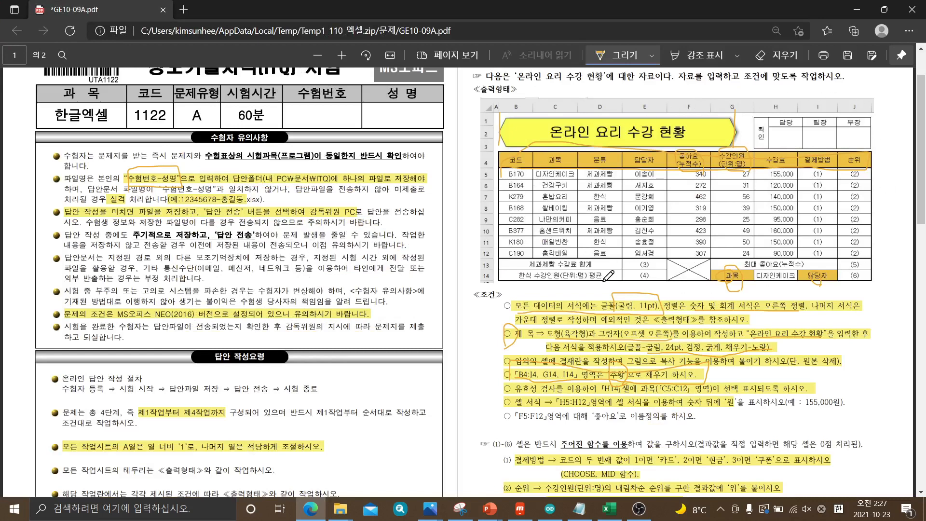
{"action": "mouse_move", "coordinate": [754, 147]}
{"action": "left_mouse_down"}
{"action": "mouse_move", "coordinate": [752, 103]}
{"action": "mouse_move", "coordinate": [783, 93]}
{"action": "mouse_move", "coordinate": [870, 103]}
{"action": "mouse_move", "coordinate": [875, 136]}
{"action": "mouse_move", "coordinate": [844, 153]}
{"action": "mouse_move", "coordinate": [751, 152]}
{"action": "mouse_move", "coordinate": [755, 109]}
{"action": "left_mouse_up"}
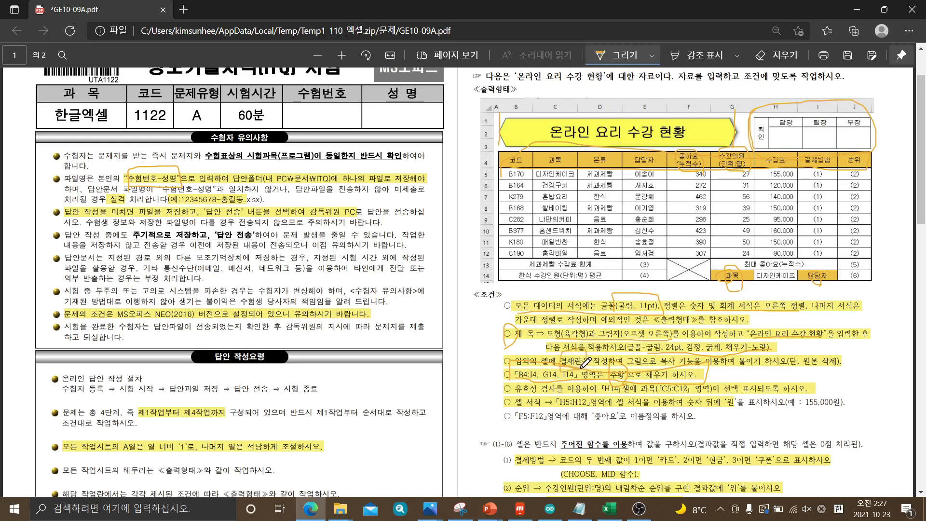
{"action": "mouse_move", "coordinate": [591, 347]}
{"action": "left_mouse_down"}
{"action": "mouse_move", "coordinate": [699, 169]}
{"action": "mouse_move", "coordinate": [754, 124]}
{"action": "left_mouse_up"}
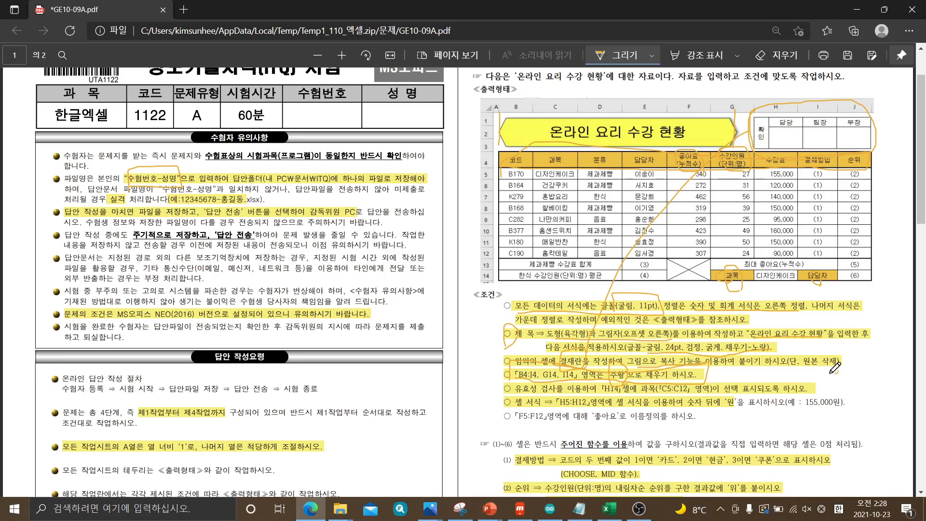
{"action": "mouse_move", "coordinate": [838, 373]}
{"action": "left_mouse_down"}
{"action": "mouse_move", "coordinate": [798, 359]}
{"action": "mouse_move", "coordinate": [846, 344]}
{"action": "mouse_move", "coordinate": [833, 374]}
{"action": "left_mouse_up"}
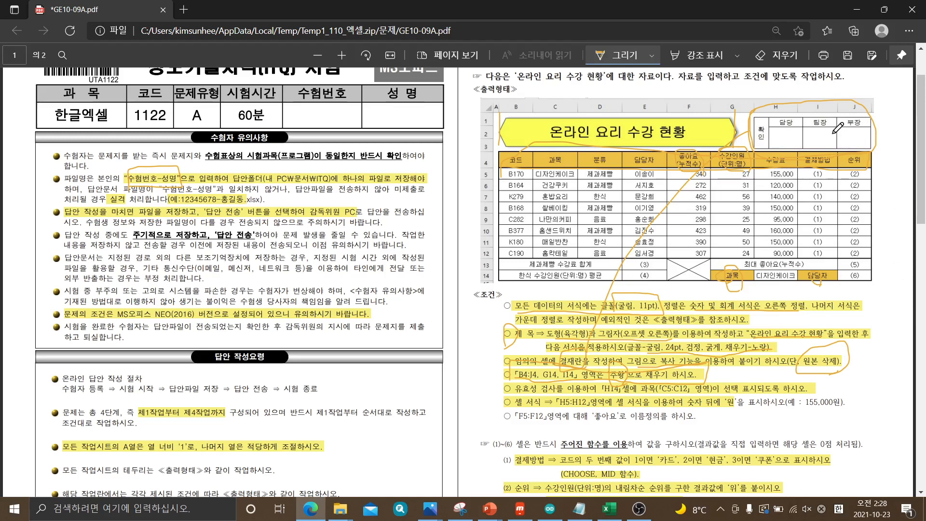
{"action": "left_click", "coordinate": [615, 514]}
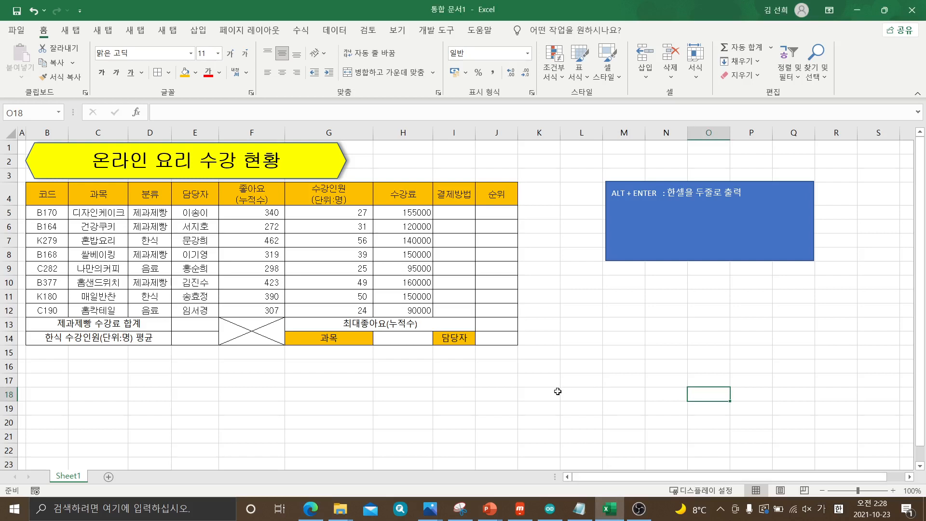
{"action": "scroll", "coordinate": [552, 357], "scroll_direction": "down", "scroll_amount": 1}
{"action": "scroll", "coordinate": [552, 354], "scroll_direction": "up", "scroll_amount": 1}
{"action": "left_click_drag", "start_coordinate": [578, 376], "coordinate": [752, 429]}
{"action": "left_click", "coordinate": [794, 422]}
{"action": "left_click_drag", "start_coordinate": [306, 387], "coordinate": [470, 425]}
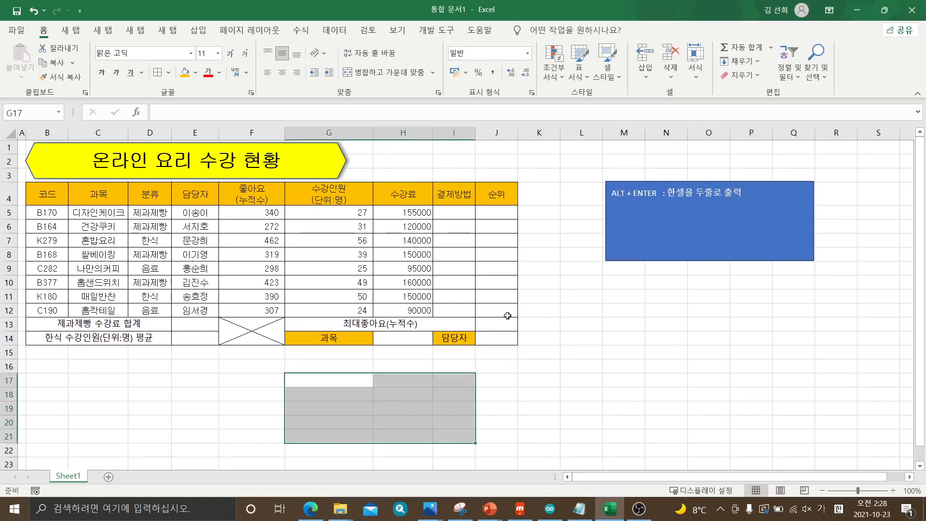
{"action": "left_click", "coordinate": [77, 201]}
{"action": "left_click_drag", "start_coordinate": [77, 200], "coordinate": [500, 338]}
{"action": "left_click_drag", "start_coordinate": [577, 385], "coordinate": [765, 423]}
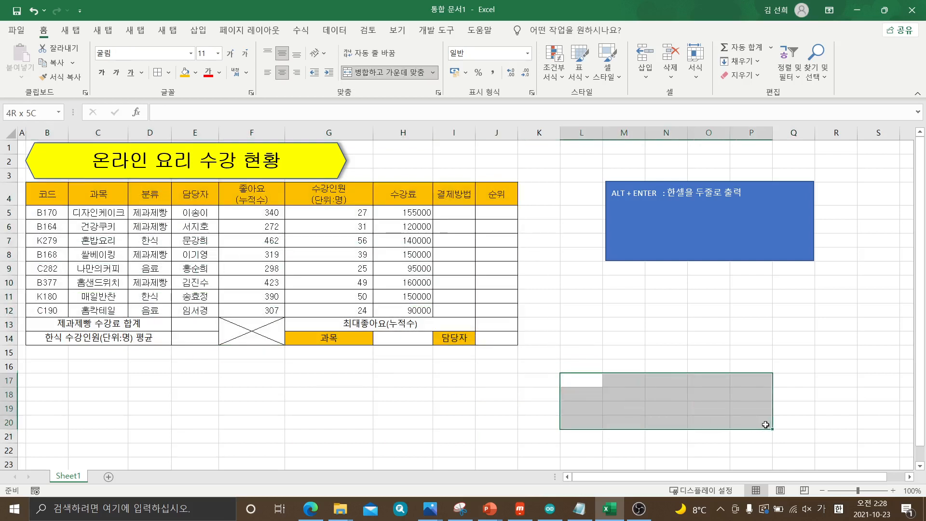
{"action": "left_click", "coordinate": [822, 401]}
{"action": "left_click_drag", "start_coordinate": [540, 367], "coordinate": [754, 407]}
{"action": "left_click", "coordinate": [826, 408]}
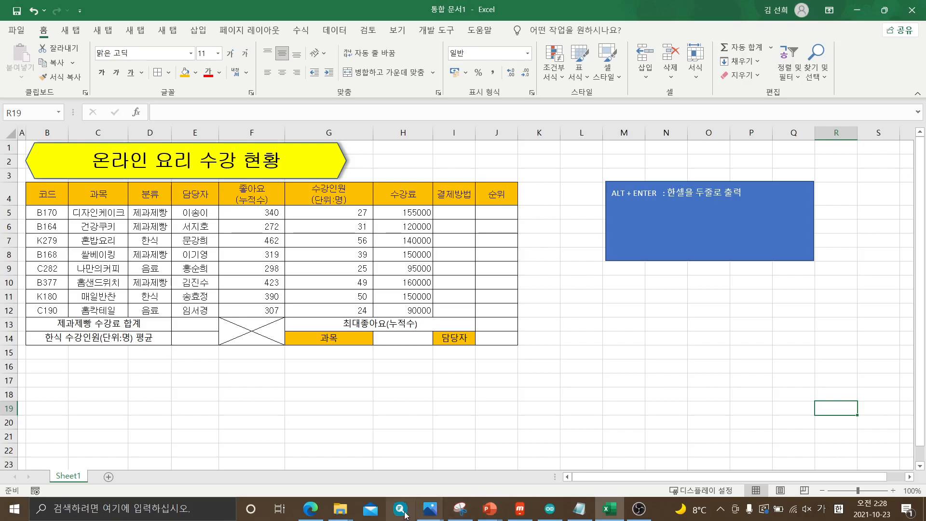
Switch to the exam PDF and mark the 확인 cell and the 담당, 팀장 and 부장 columns of the approval box
{"action": "left_click", "coordinate": [317, 515]}
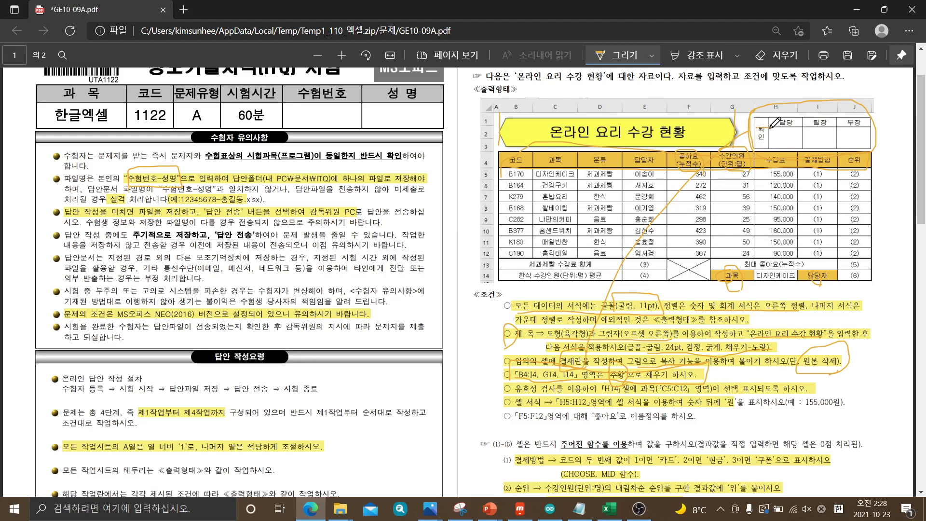
{"action": "left_click_drag", "start_coordinate": [758, 136], "coordinate": [866, 137]}
{"action": "mouse_move", "coordinate": [761, 121]}
{"action": "left_mouse_down"}
{"action": "mouse_move", "coordinate": [764, 149]}
{"action": "mouse_move", "coordinate": [766, 126]}
{"action": "mouse_move", "coordinate": [783, 130]}
{"action": "mouse_move", "coordinate": [787, 142]}
{"action": "mouse_move", "coordinate": [845, 134]}
{"action": "mouse_move", "coordinate": [851, 147]}
{"action": "left_mouse_up"}
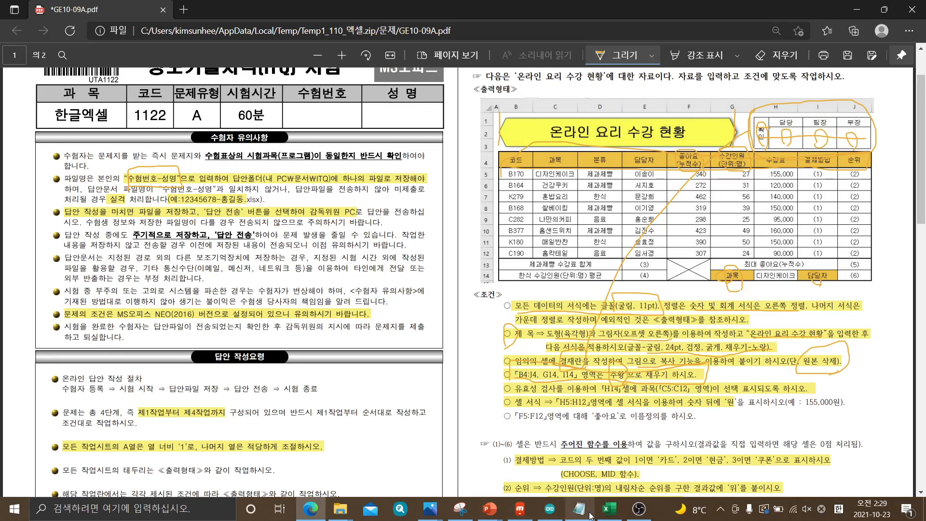
Switch back to the Excel workbook and merge and center cells L20:L22 below the table
{"action": "left_click", "coordinate": [610, 510]}
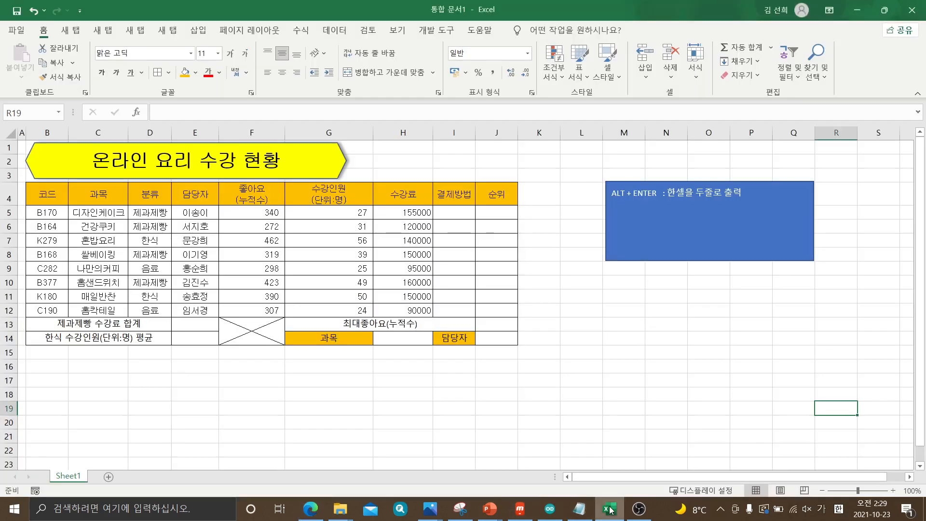
{"action": "left_click", "coordinate": [585, 397]}
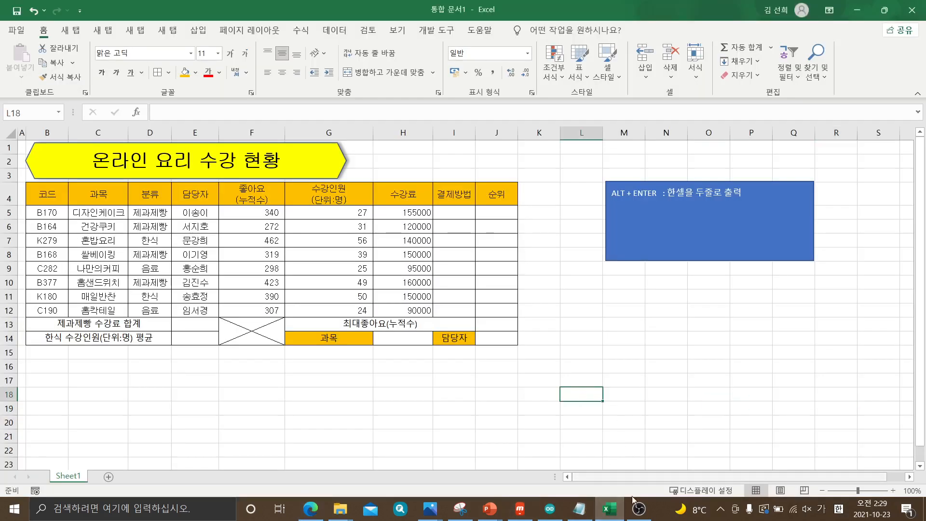
{"action": "left_click", "coordinate": [316, 511]}
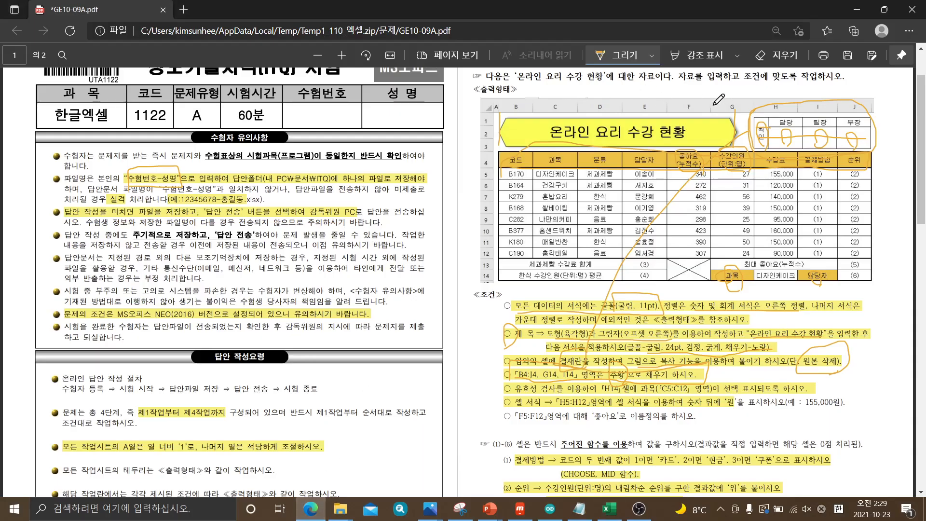
{"action": "left_click_drag", "start_coordinate": [123, 16], "coordinate": [925, 59]}
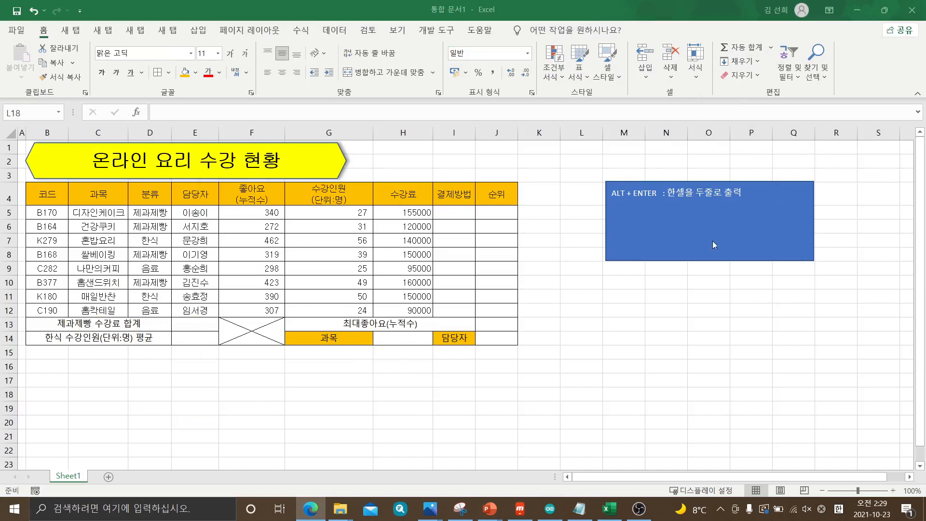
{"action": "left_click", "coordinate": [589, 388]}
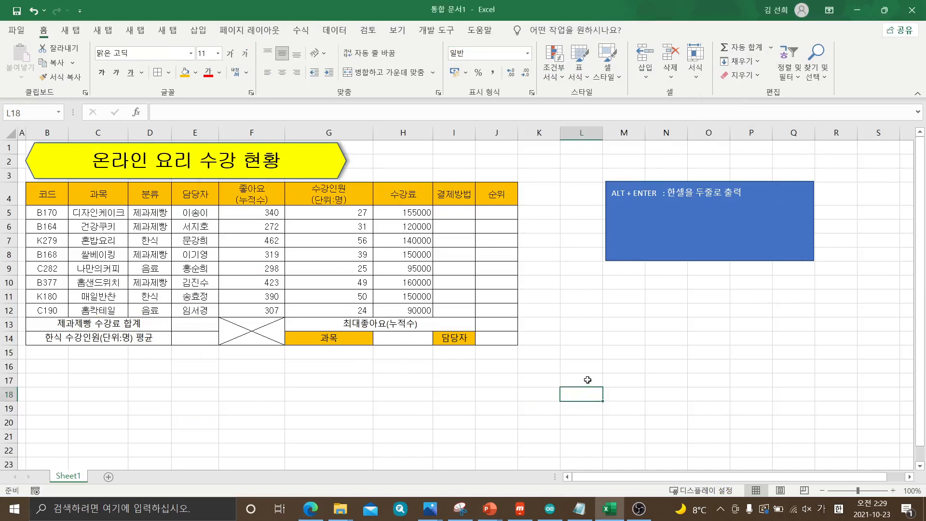
{"action": "scroll", "coordinate": [587, 379], "scroll_direction": "down", "scroll_amount": 1}
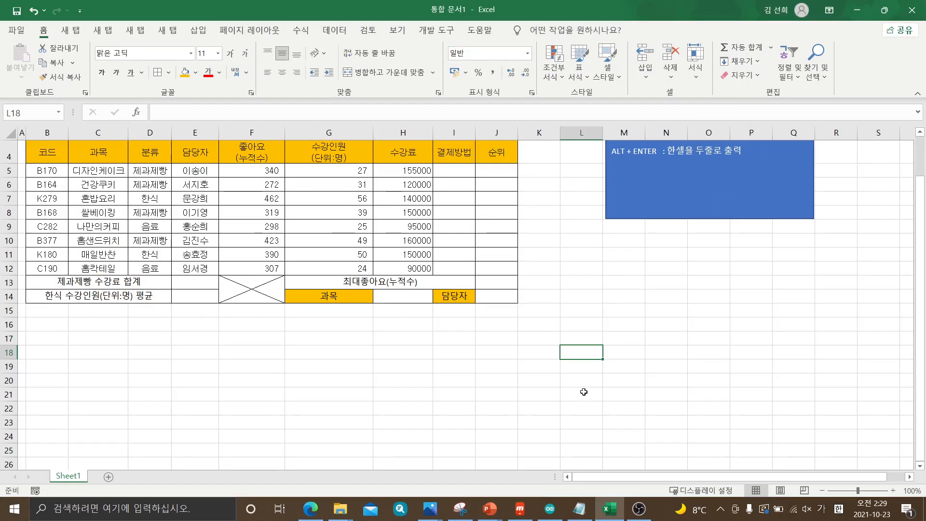
{"action": "left_click_drag", "start_coordinate": [577, 381], "coordinate": [580, 412]}
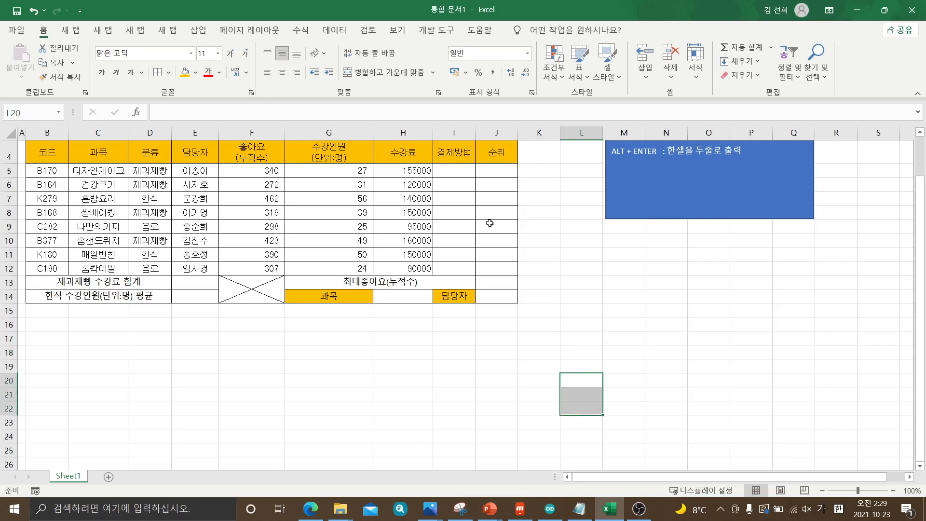
{"action": "left_click", "coordinate": [386, 73]}
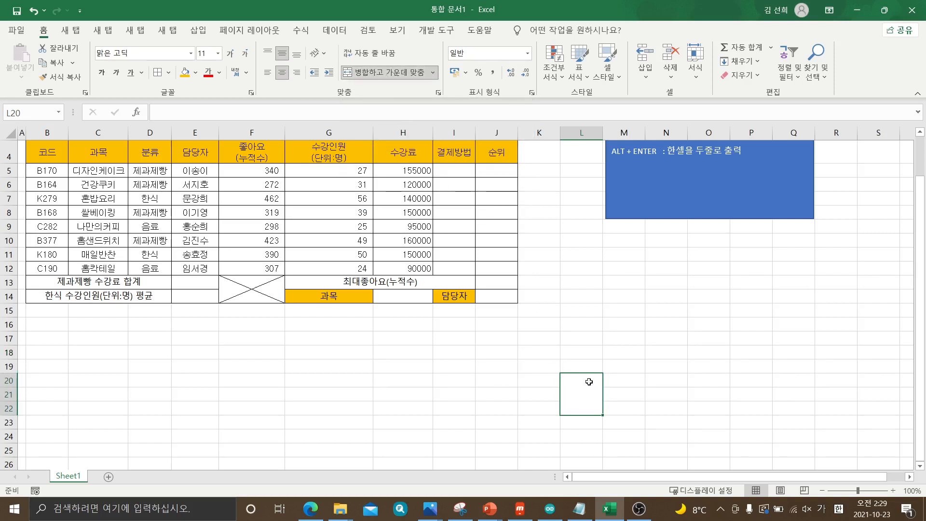
Enter "확인" in merged cell L20 with one syllable per line and narrow column L to fit
{"action": "type", "text": "ㅎ"}
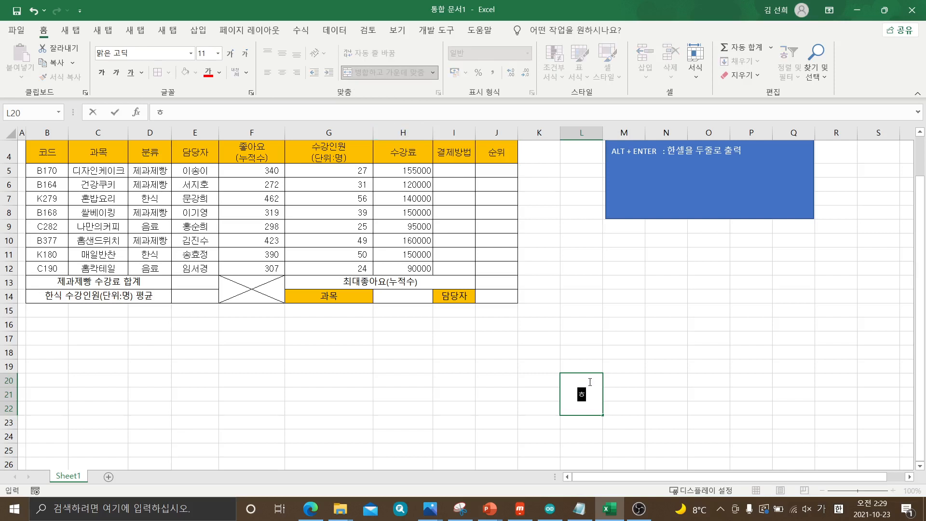
{"action": "type", "text": "ㅗㅏ"}
{"action": "key", "text": "alt"}
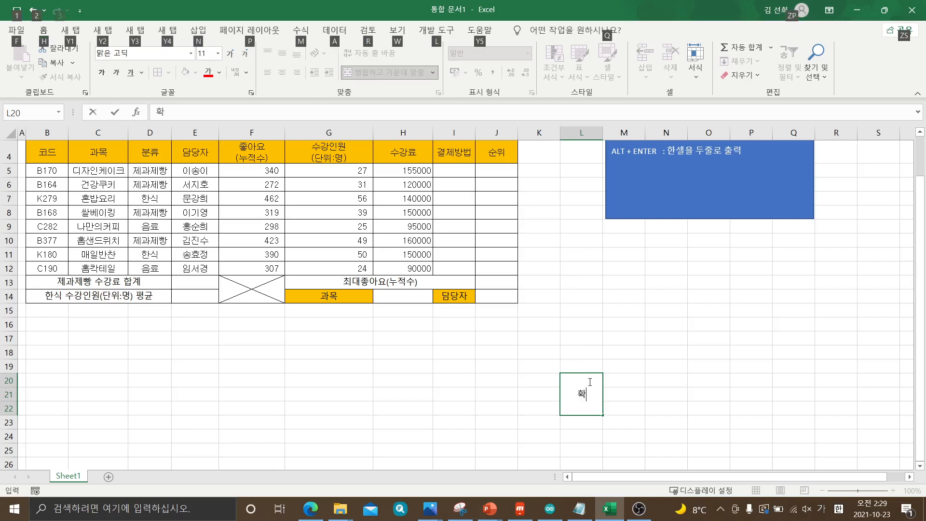
{"action": "key", "text": "alt+Return"}
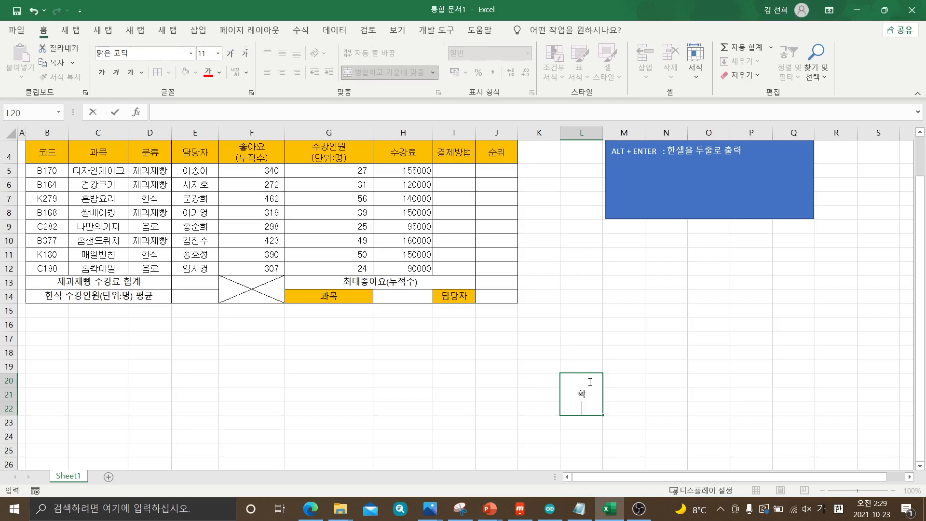
{"action": "type", "text": "인"}
{"action": "left_click", "coordinate": [625, 409]}
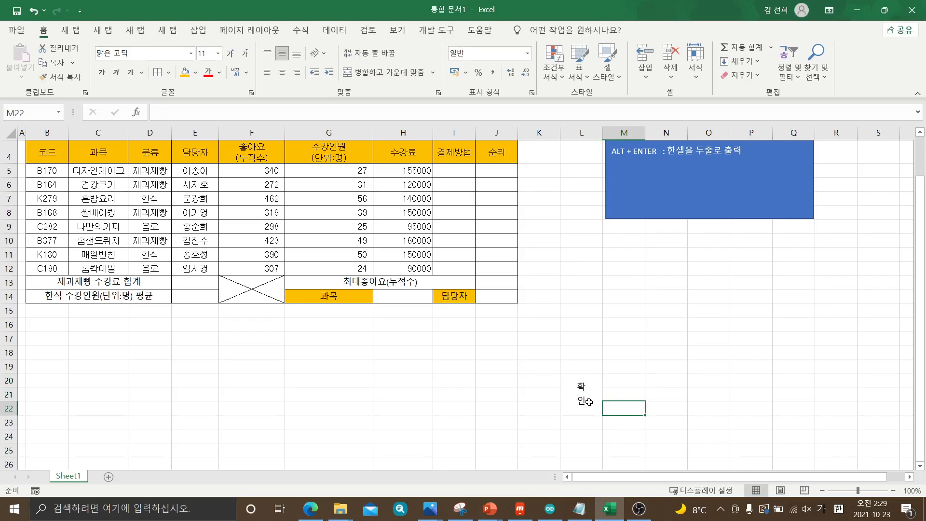
{"action": "left_click", "coordinate": [588, 403]}
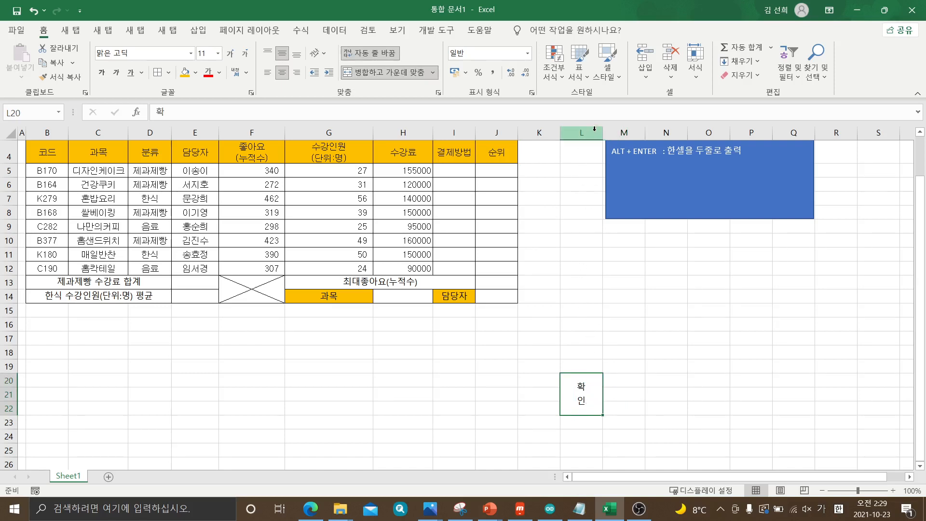
{"action": "left_click_drag", "start_coordinate": [603, 131], "coordinate": [585, 141]}
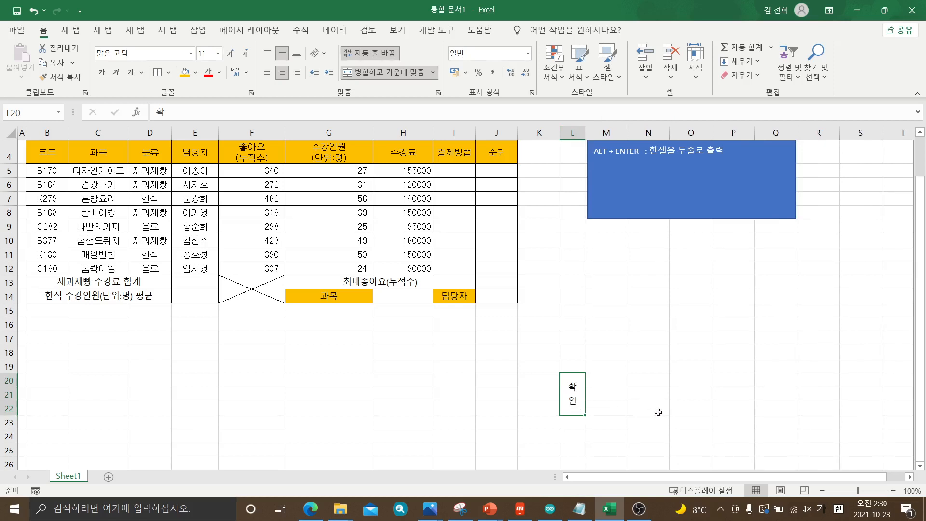
Enter the approval box headings "담당", "팀장" and "부장" in cells M20, N20 and O20
{"action": "left_click", "coordinate": [605, 378]}
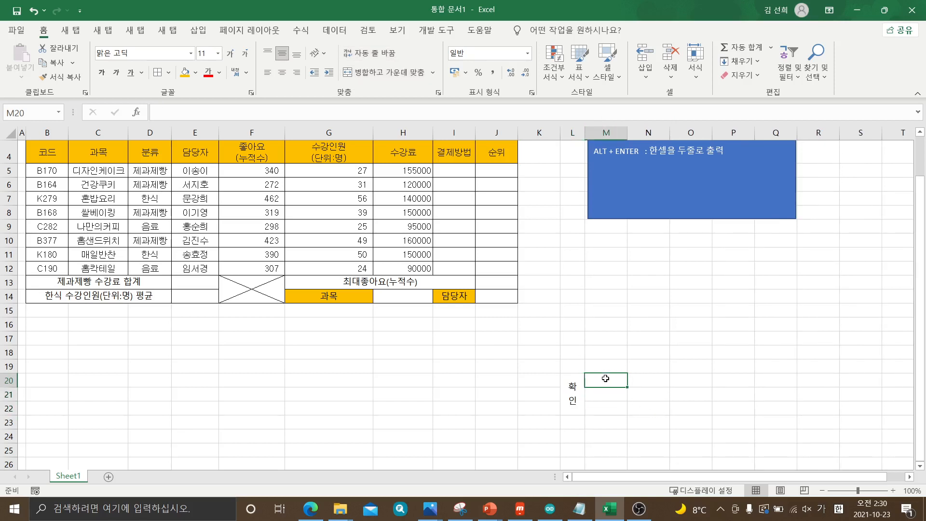
{"action": "type", "text": "담ㄷ"}
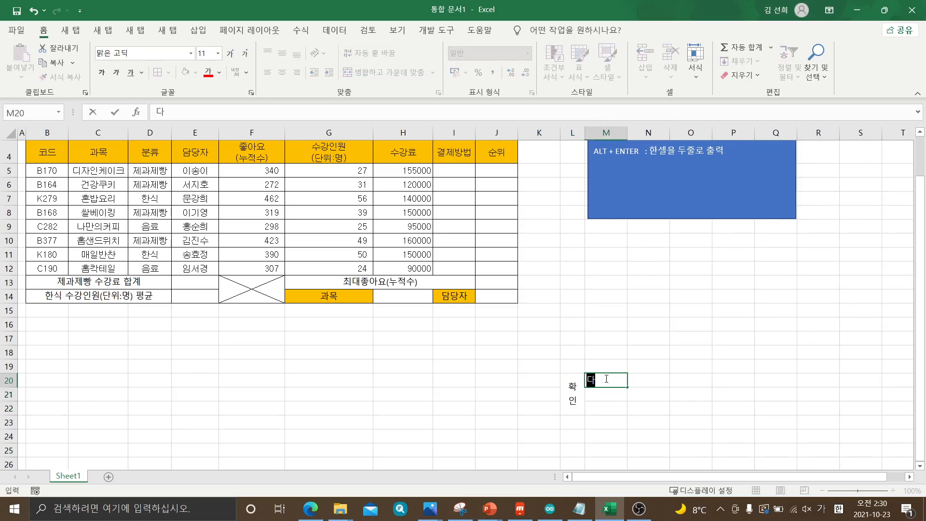
{"action": "key", "text": "Tab"}
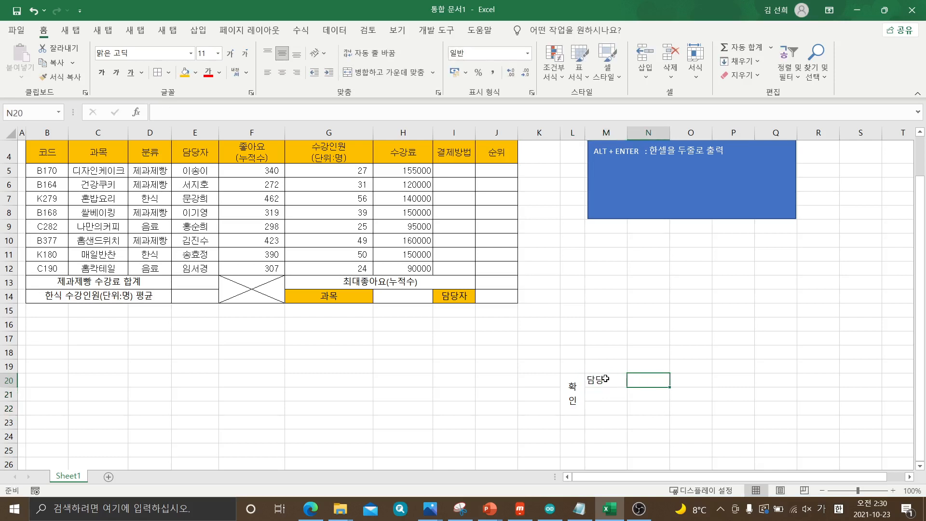
{"action": "type", "text": "팀장"}
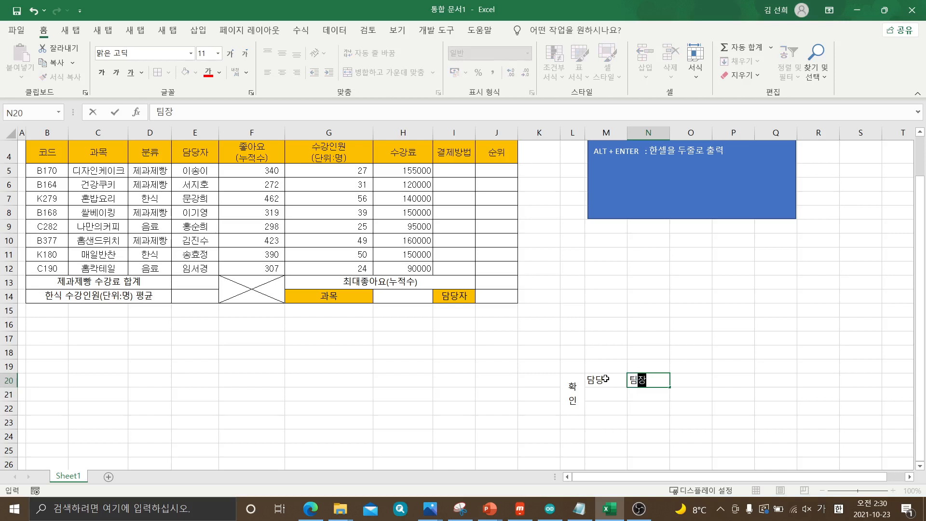
{"action": "key", "text": "Tab"}
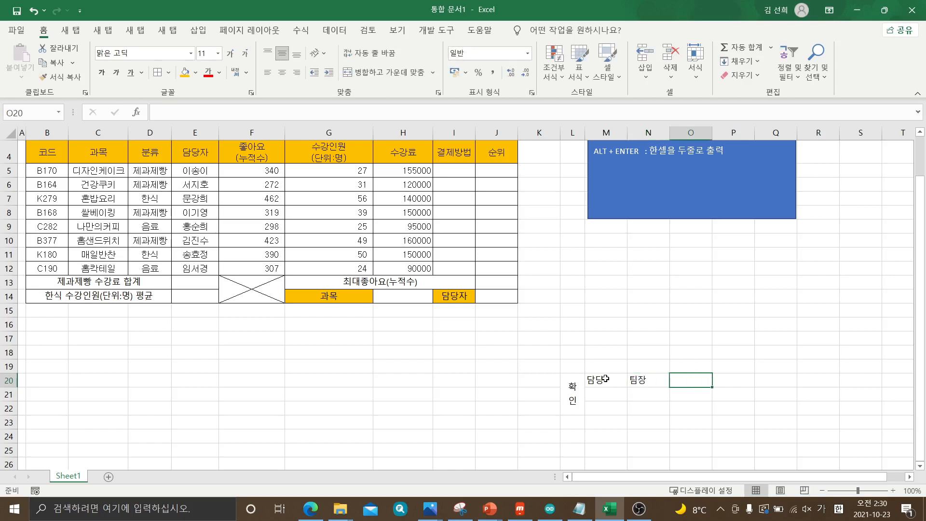
{"action": "type", "text": "부장"}
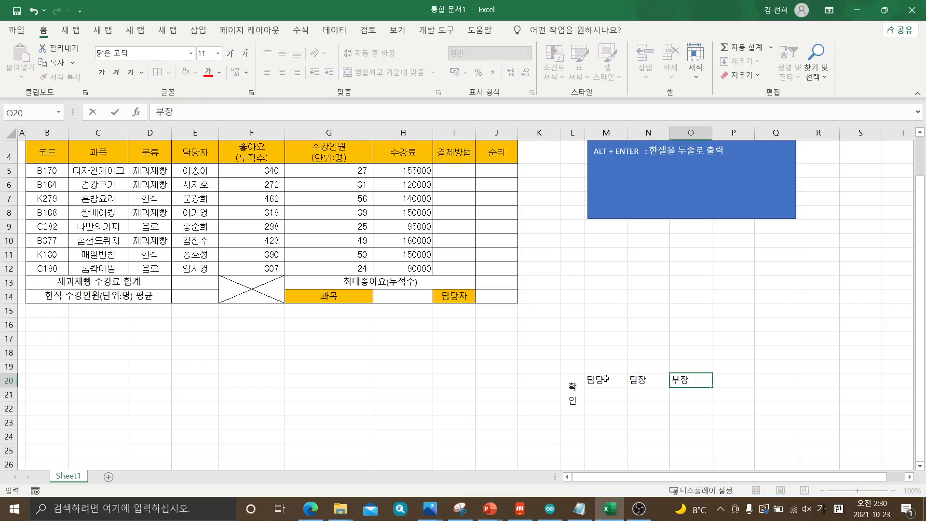
{"action": "left_click", "coordinate": [773, 394]}
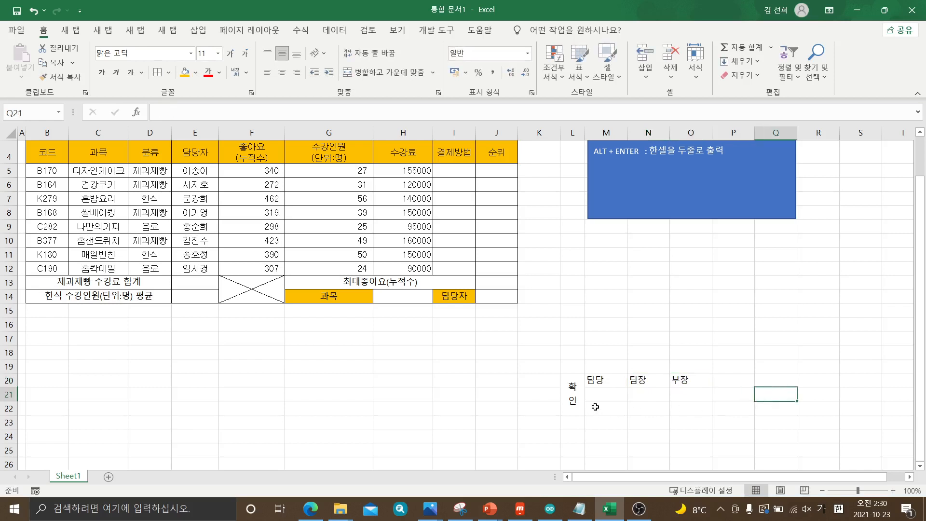
Center the contents of the approval box cells L20:O22 horizontally
{"action": "left_click_drag", "start_coordinate": [572, 392], "coordinate": [679, 395]}
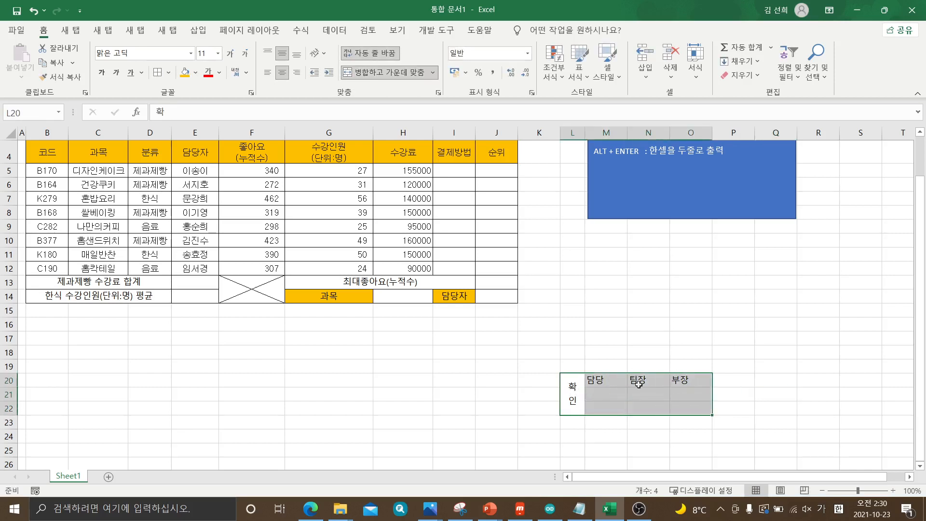
{"action": "left_click", "coordinate": [284, 73]}
{"action": "left_click", "coordinate": [285, 73]}
{"action": "left_click", "coordinate": [285, 73]}
{"action": "left_click", "coordinate": [284, 73]}
{"action": "left_click", "coordinate": [285, 74]}
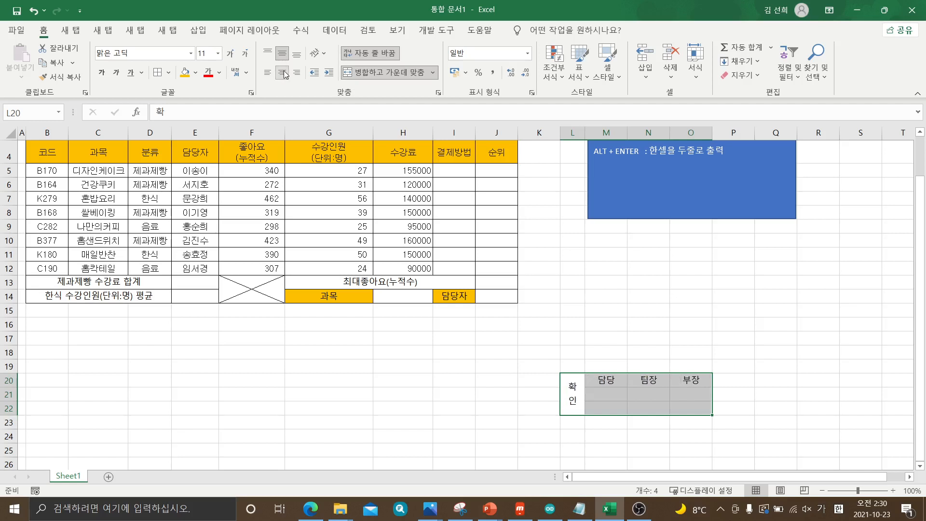
{"action": "left_click", "coordinate": [284, 73]}
{"action": "left_click", "coordinate": [285, 73]}
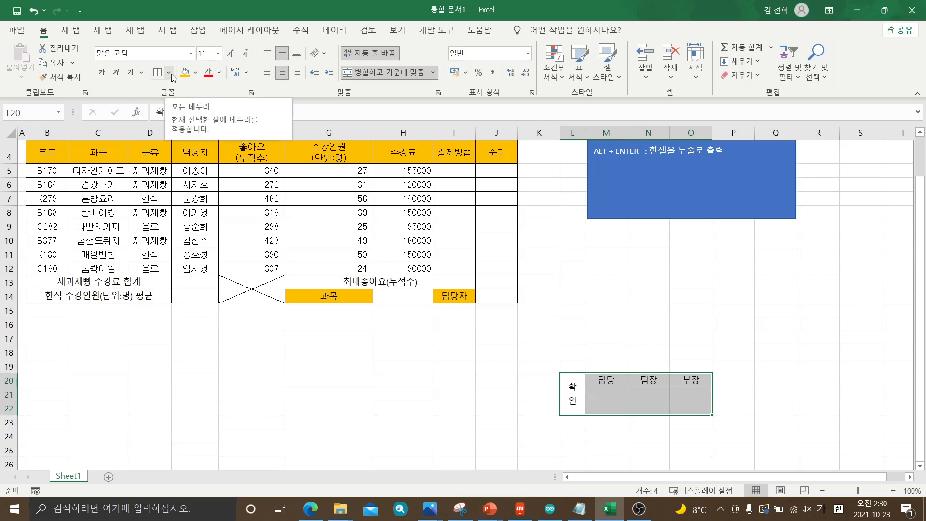
Apply all borders (모든 테두리) to the approval box range L20:O22
{"action": "left_click", "coordinate": [745, 351]}
{"action": "left_click_drag", "start_coordinate": [577, 391], "coordinate": [693, 400]}
{"action": "left_click", "coordinate": [168, 73]}
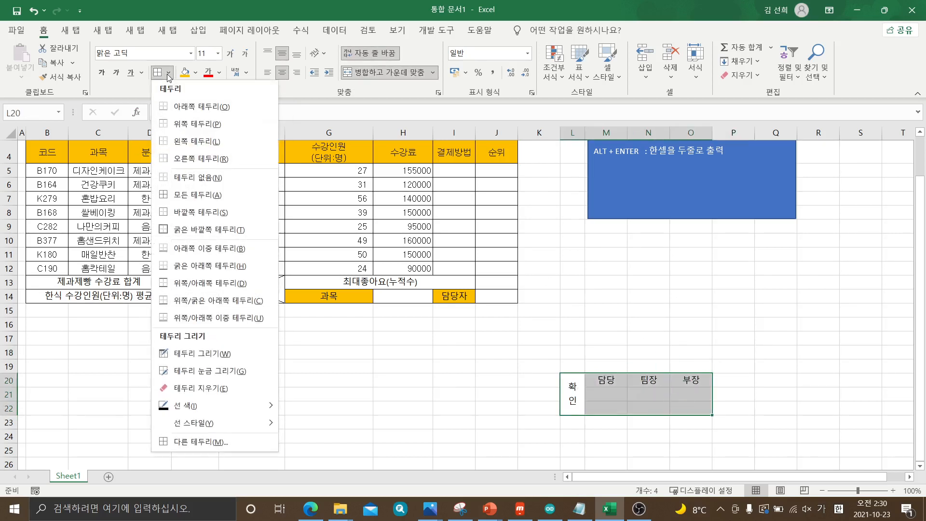
{"action": "left_click", "coordinate": [779, 369]}
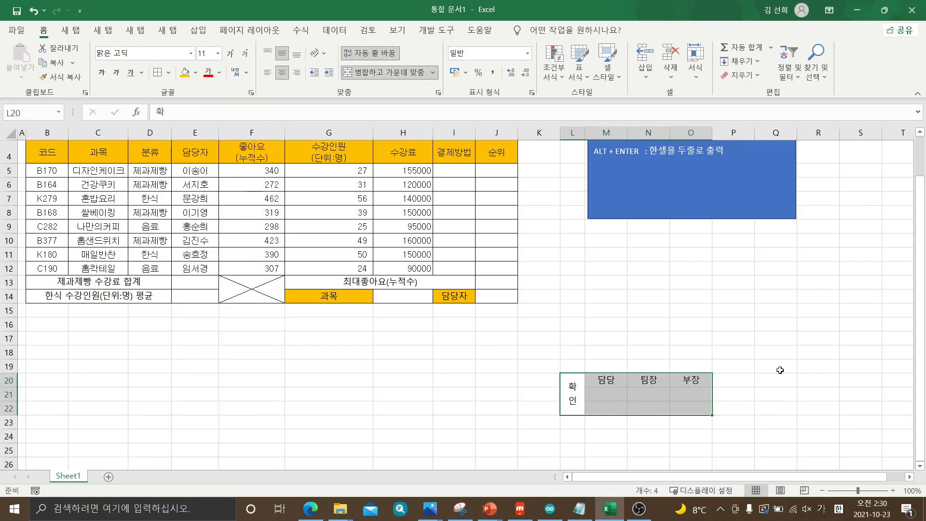
{"action": "left_click", "coordinate": [776, 366]}
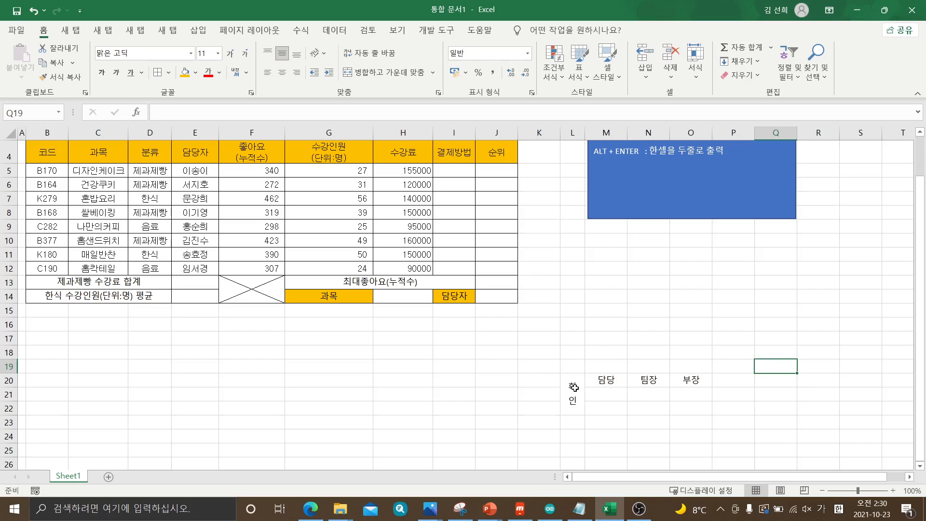
{"action": "left_click_drag", "start_coordinate": [574, 388], "coordinate": [674, 396]}
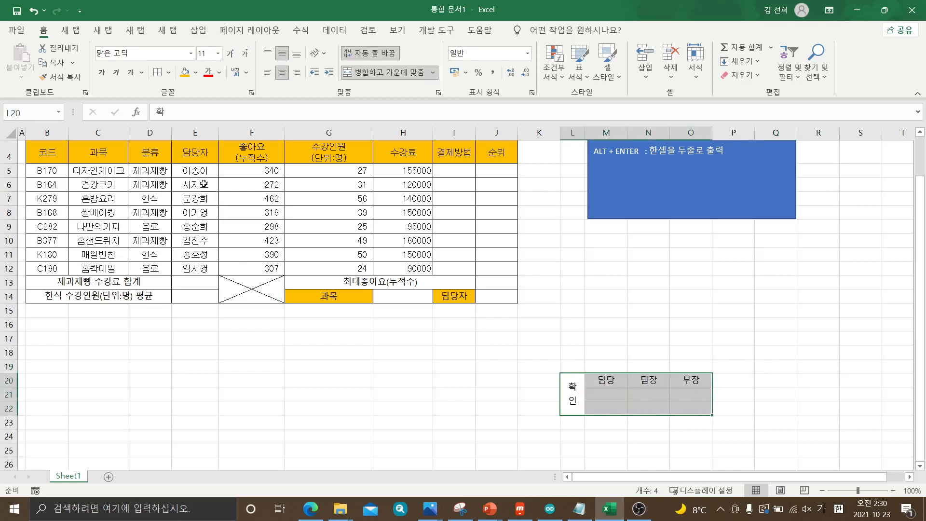
{"action": "left_click", "coordinate": [169, 73]}
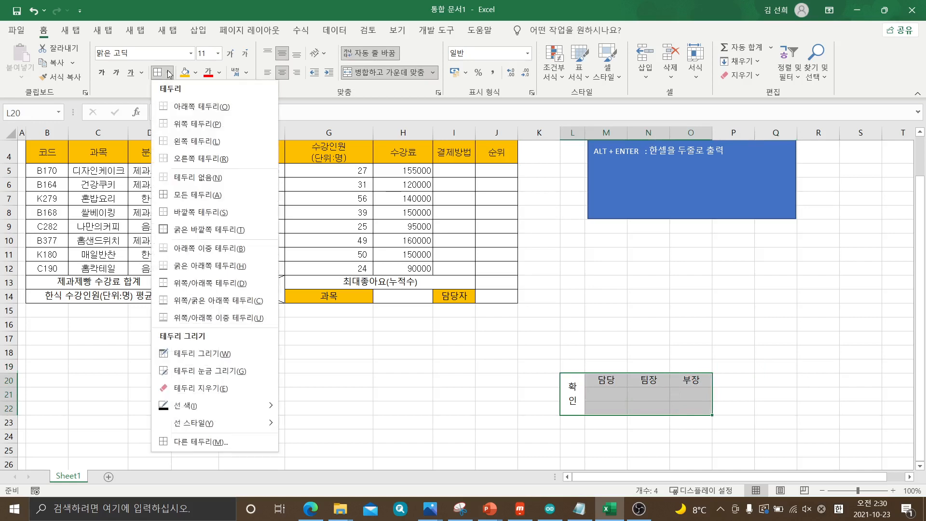
{"action": "left_click", "coordinate": [200, 194]}
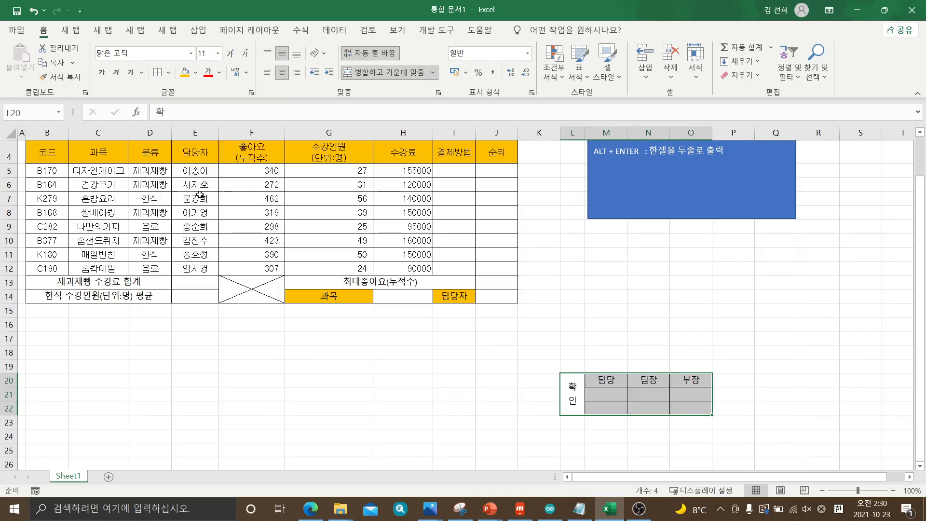
{"action": "left_click", "coordinate": [837, 414]}
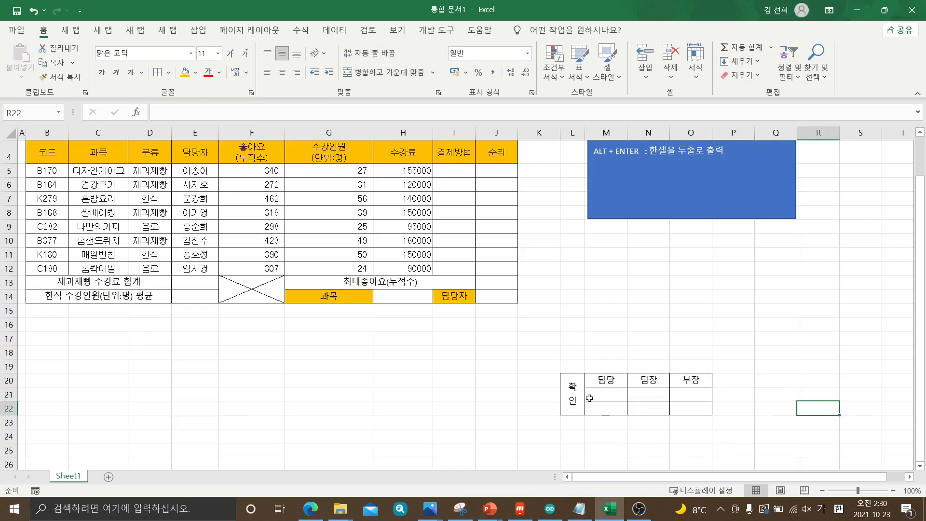
Merge and center the signature cells M21:M22, N21:N22 and O21:O22 separately under 담당, 팀장 and 부장
{"action": "left_click_drag", "start_coordinate": [606, 394], "coordinate": [692, 408]}
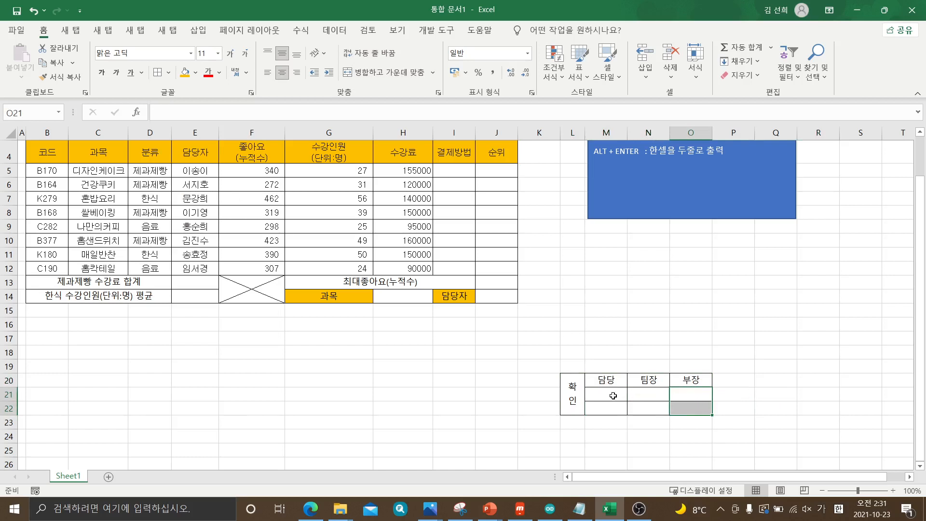
{"action": "left_click_drag", "start_coordinate": [613, 396], "coordinate": [611, 406]}
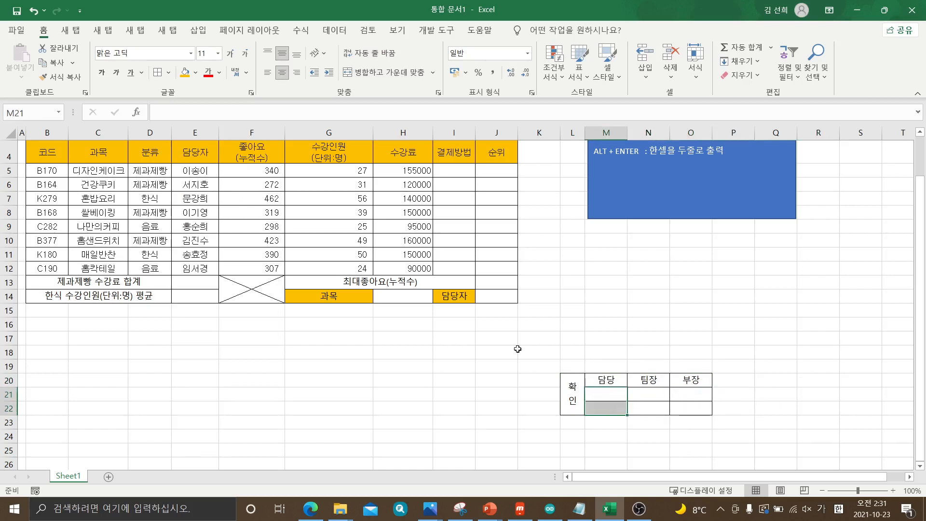
{"action": "left_click", "coordinate": [381, 73]}
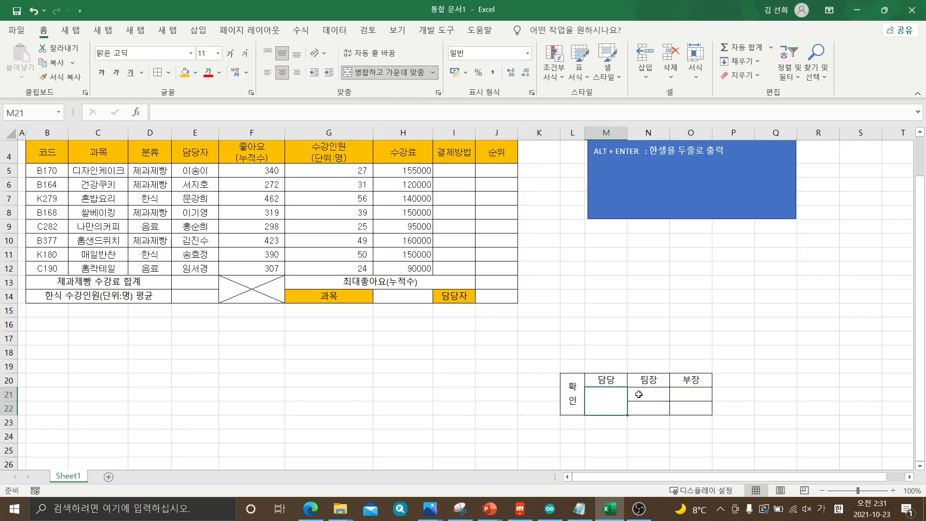
{"action": "left_click_drag", "start_coordinate": [647, 393], "coordinate": [649, 406]}
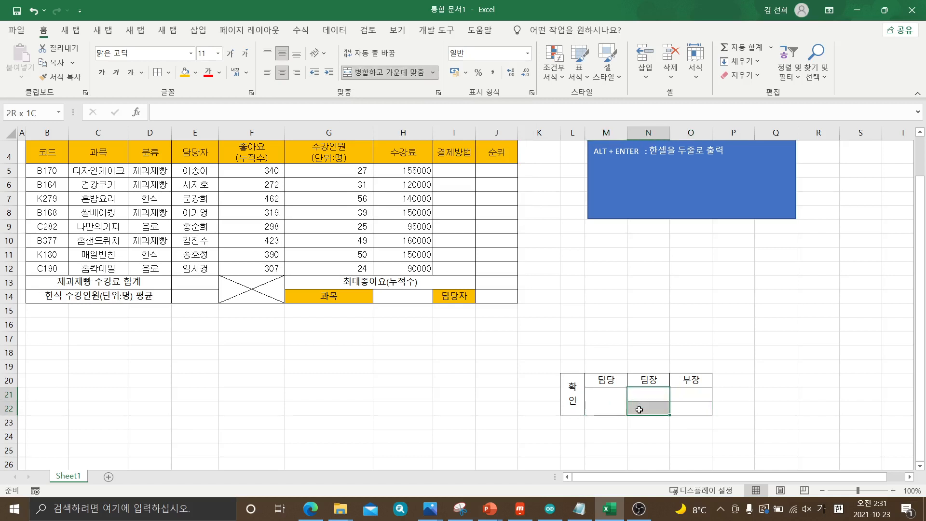
{"action": "left_click", "coordinate": [389, 74]}
{"action": "left_click_drag", "start_coordinate": [692, 393], "coordinate": [692, 407]}
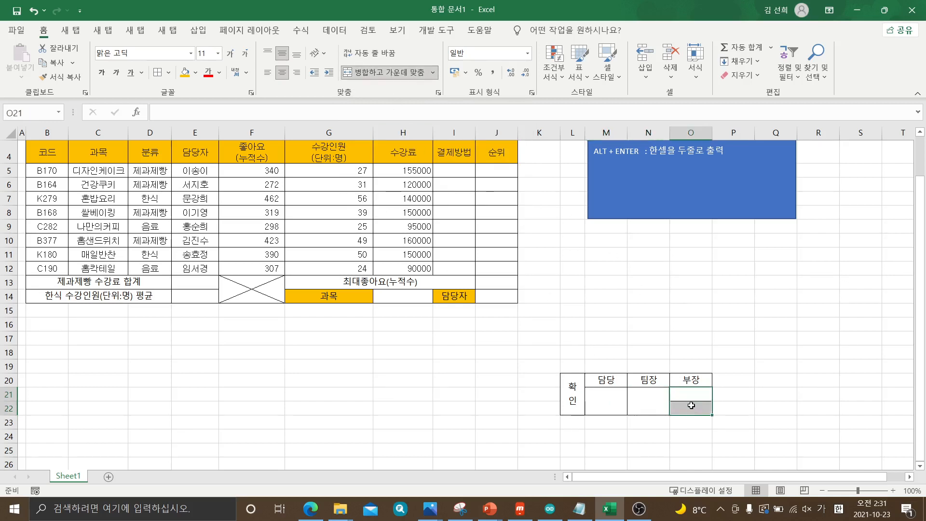
{"action": "left_click", "coordinate": [399, 75]}
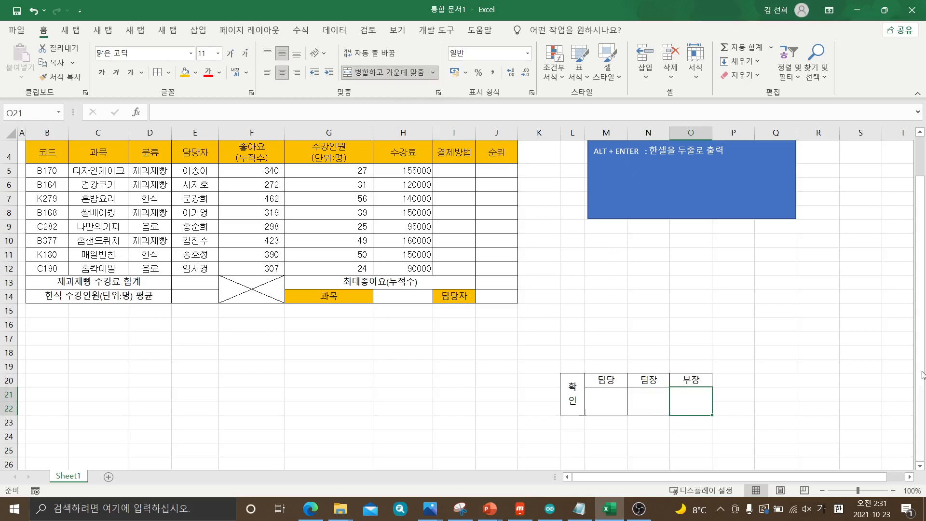
{"action": "left_click", "coordinate": [841, 381]}
{"action": "scroll", "coordinate": [841, 381], "scroll_direction": "up", "scroll_amount": 1}
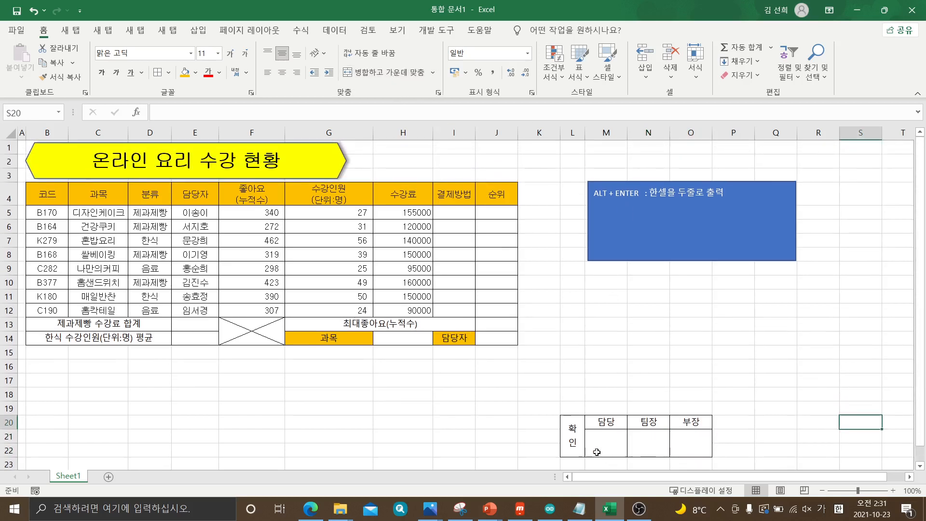
{"action": "left_click_drag", "start_coordinate": [578, 442], "coordinate": [691, 439]}
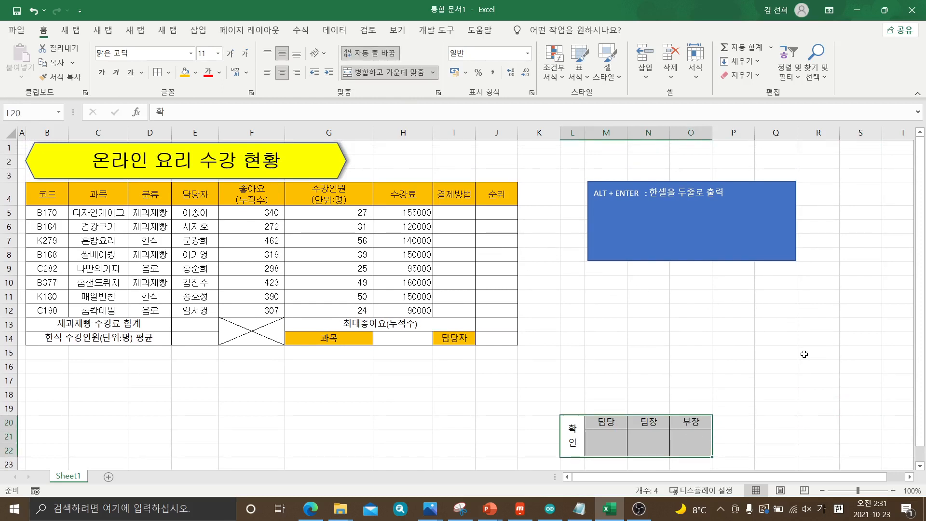
{"action": "left_click", "coordinate": [806, 385]}
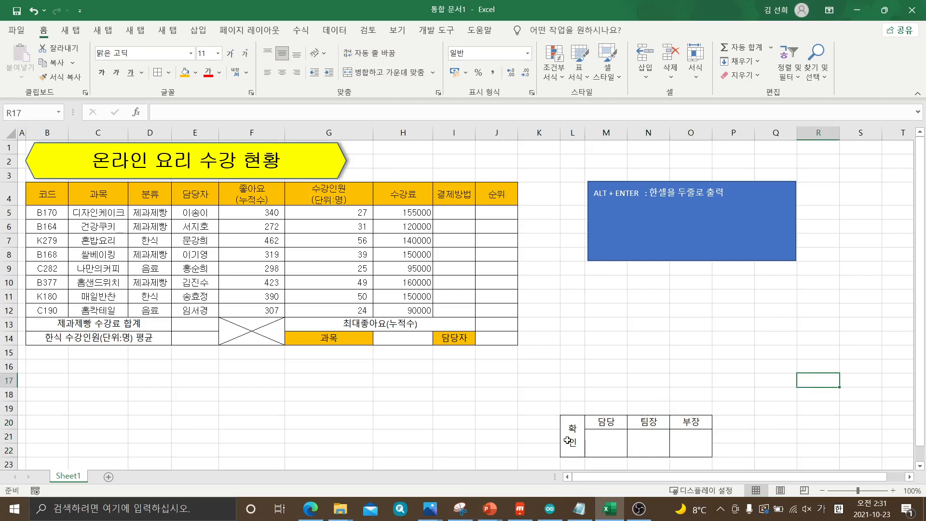
{"action": "left_click_drag", "start_coordinate": [567, 441], "coordinate": [691, 438]}
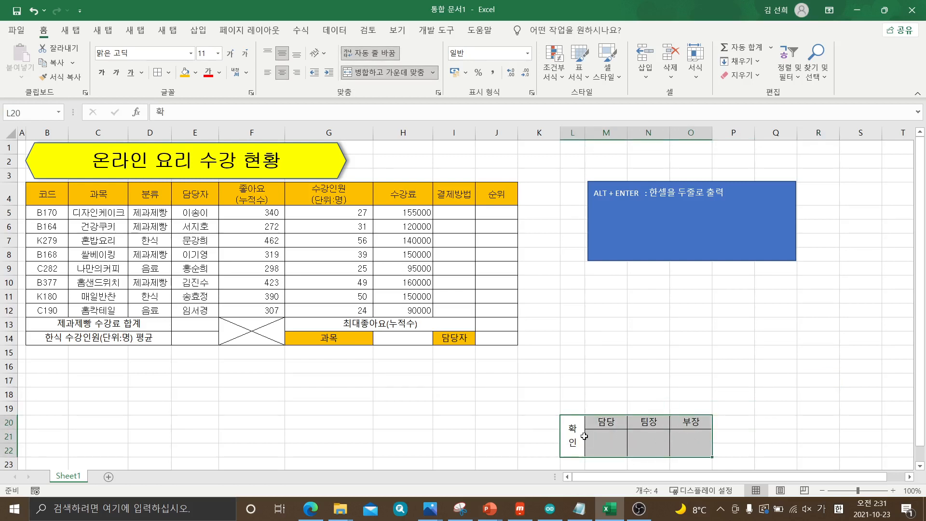
{"action": "left_click_drag", "start_coordinate": [574, 432], "coordinate": [674, 441]}
{"action": "right_click", "coordinate": [633, 439]}
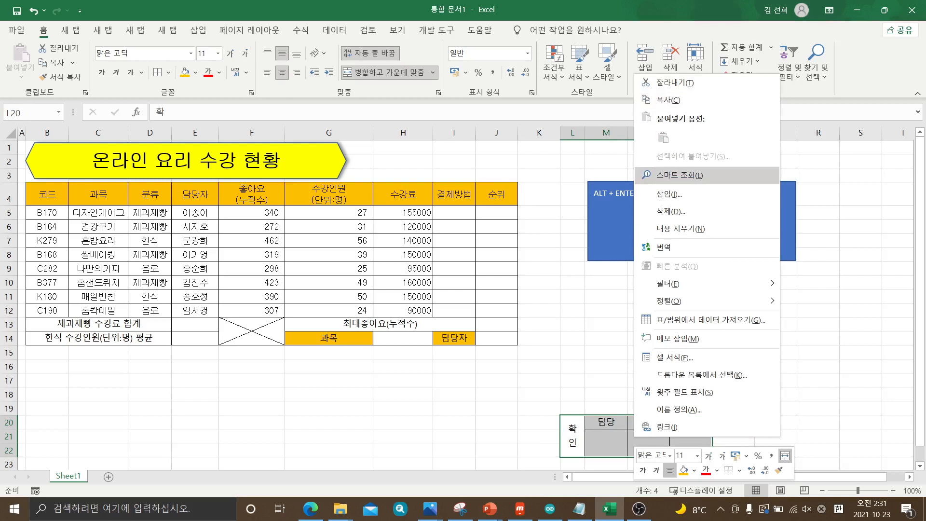
{"action": "left_click", "coordinate": [882, 381]}
{"action": "left_click_drag", "start_coordinate": [574, 446], "coordinate": [681, 447]}
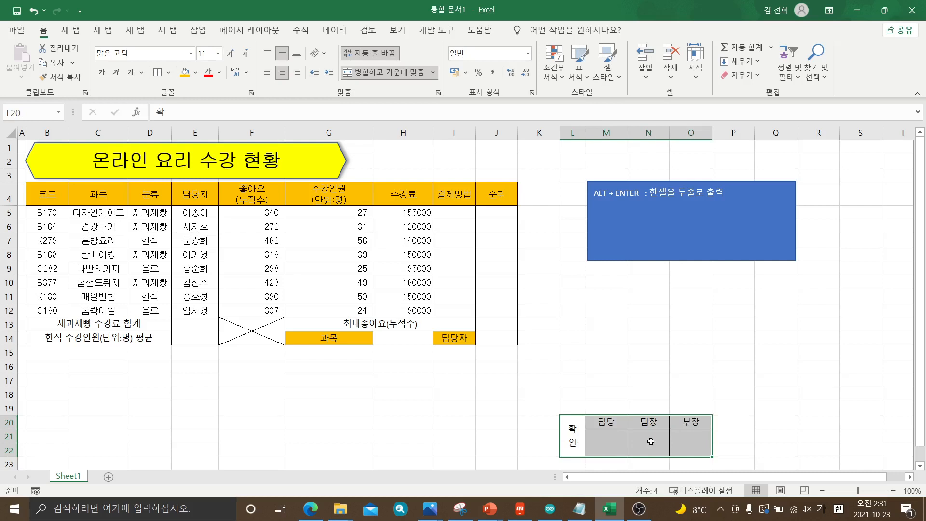
{"action": "right_click", "coordinate": [650, 441]}
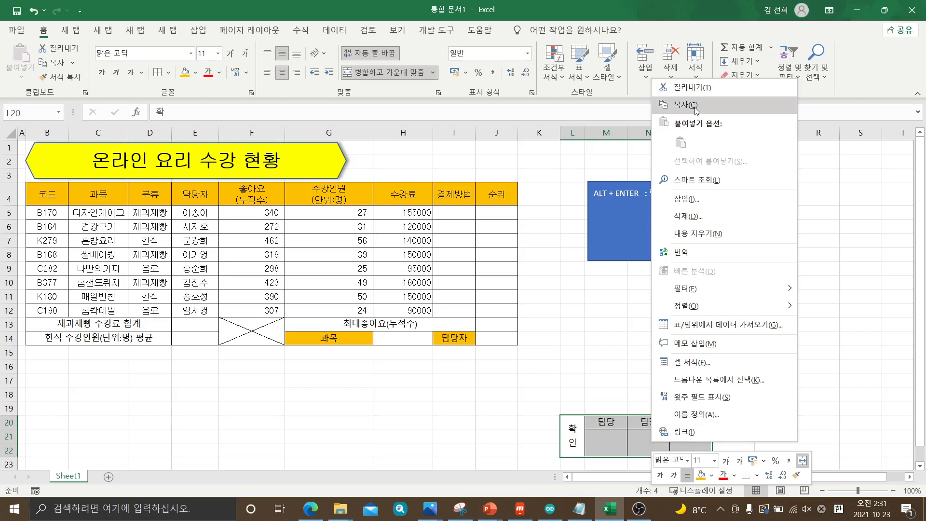
{"action": "left_click", "coordinate": [611, 361]}
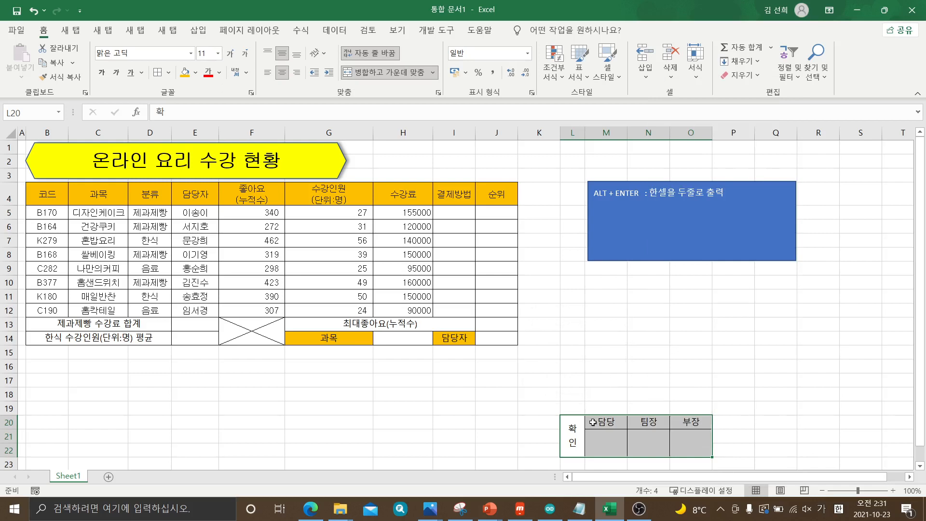
Copy the approval box range L20:O22 and paste it as a picture (그림)
{"action": "left_click_drag", "start_coordinate": [573, 440], "coordinate": [687, 436]}
{"action": "right_click", "coordinate": [684, 447]}
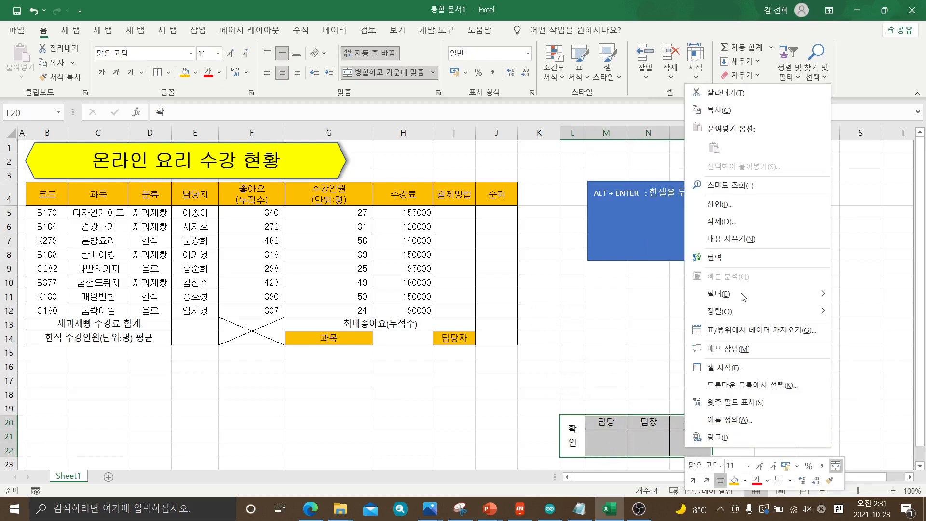
{"action": "left_click", "coordinate": [725, 116]}
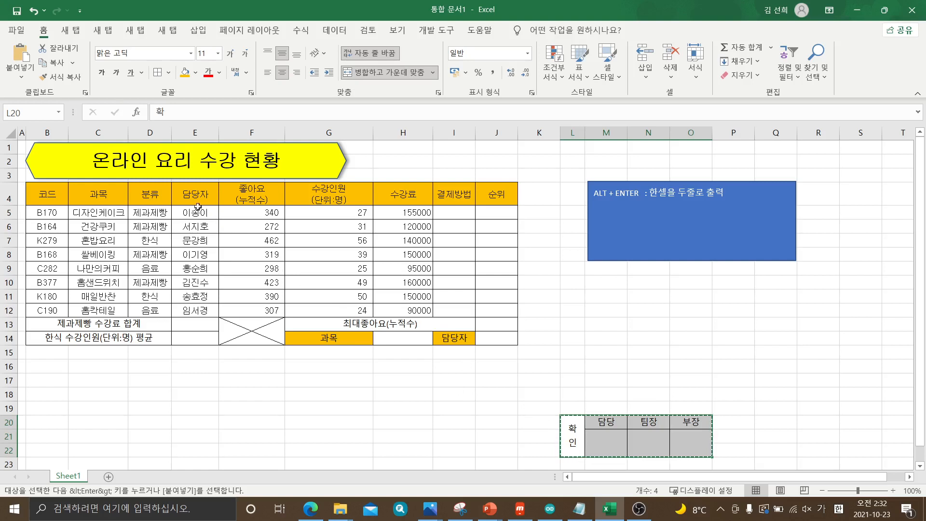
{"action": "left_click", "coordinate": [23, 79]}
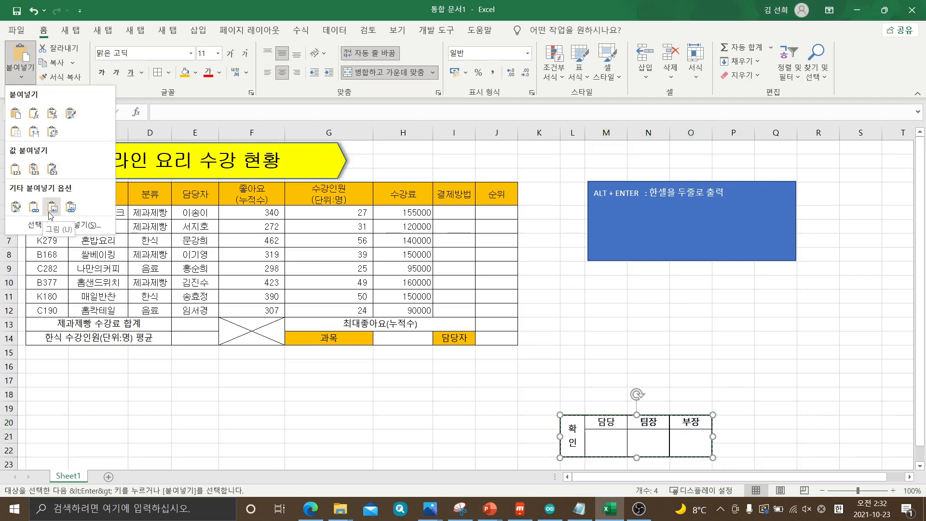
{"action": "left_click", "coordinate": [24, 79]}
{"action": "left_click", "coordinate": [24, 79]}
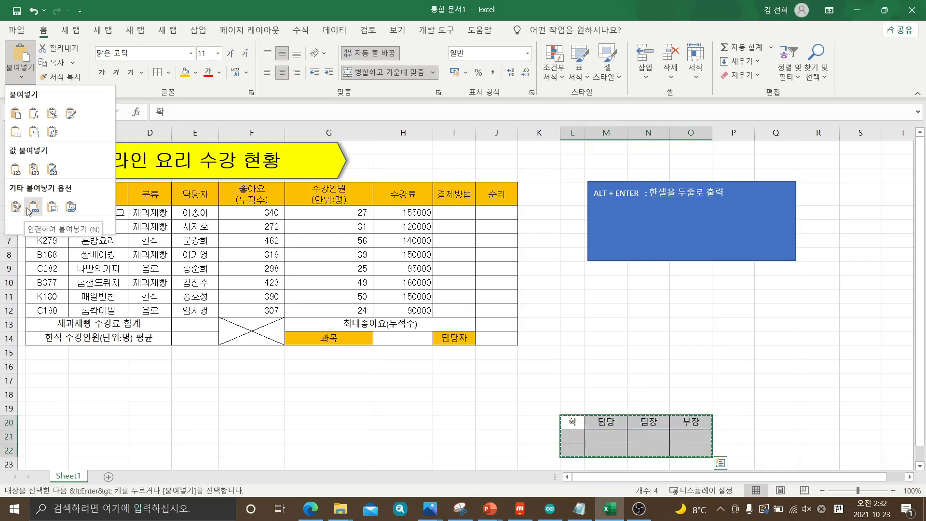
{"action": "left_click", "coordinate": [53, 208]}
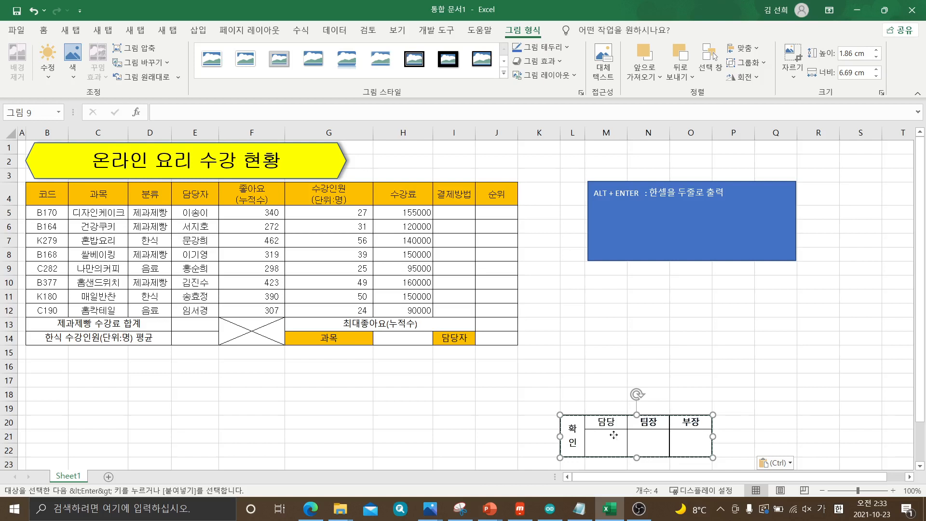
Move the approval box picture beside the title above column J's edge, reduce its height to 1.5 cm and end copy mode
{"action": "left_click_drag", "start_coordinate": [613, 392], "coordinate": [441, 165]}
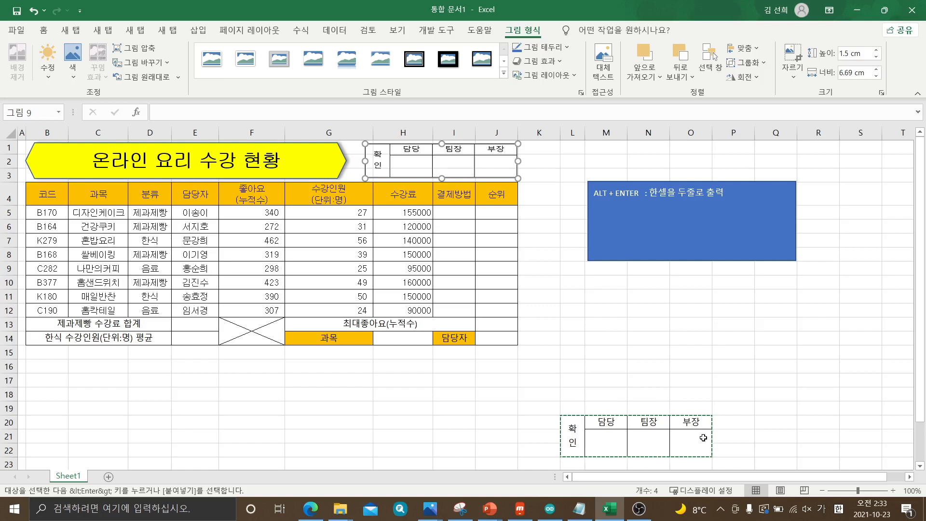
{"action": "key", "text": "Escape"}
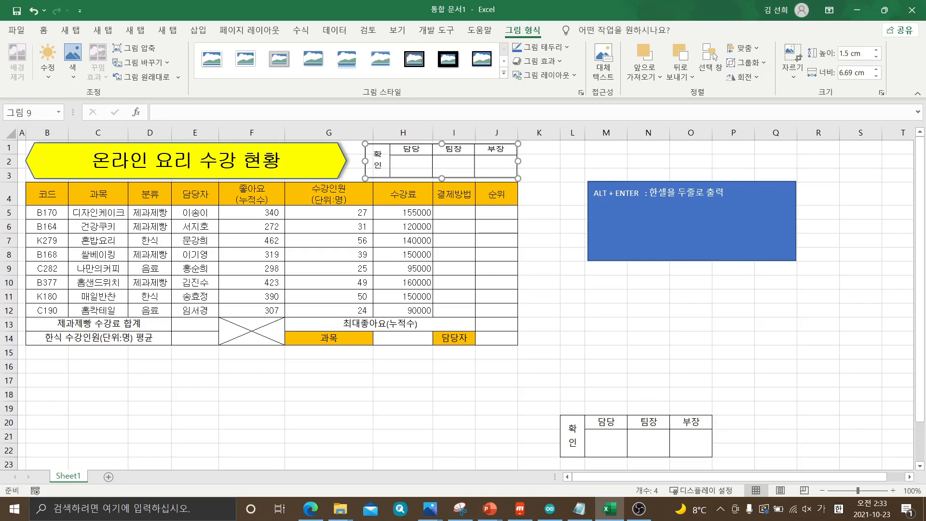
Check the exam paper's condition on the approval box original, try clearing the contents of L20:O22, and undo it
{"action": "key", "text": "alt+Tab"}
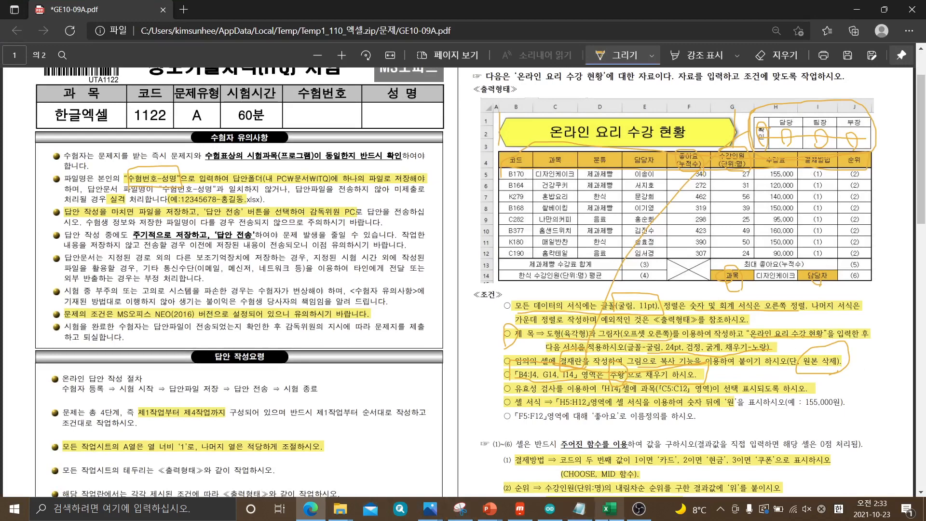
{"action": "left_click", "coordinate": [609, 508]}
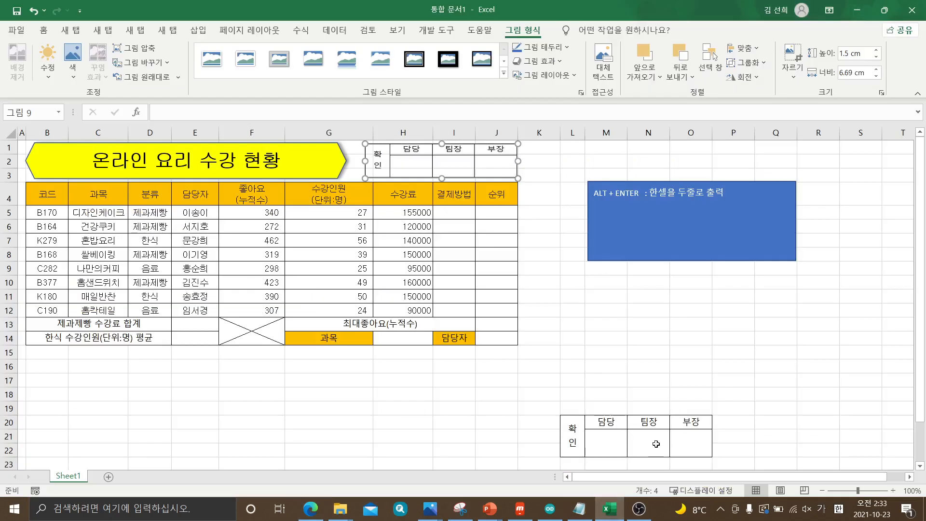
{"action": "left_click", "coordinate": [764, 435]}
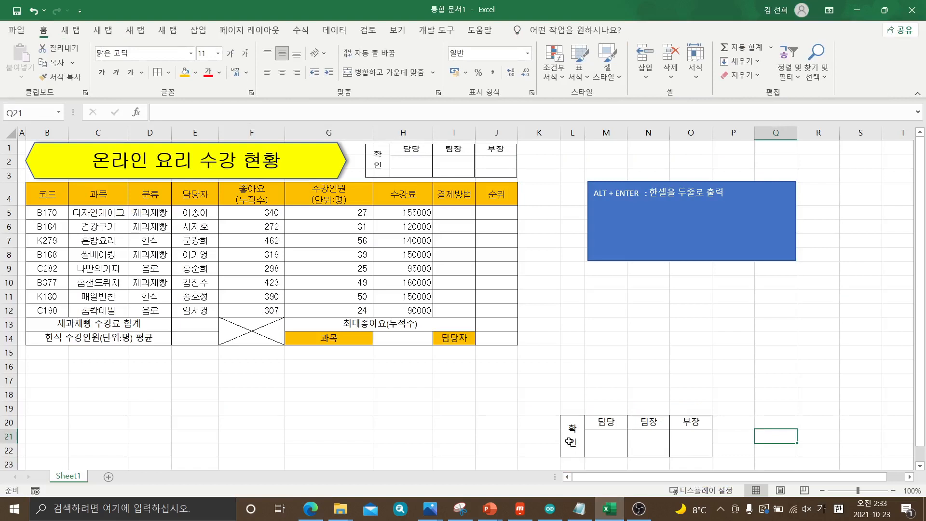
{"action": "left_click_drag", "start_coordinate": [568, 442], "coordinate": [680, 449]}
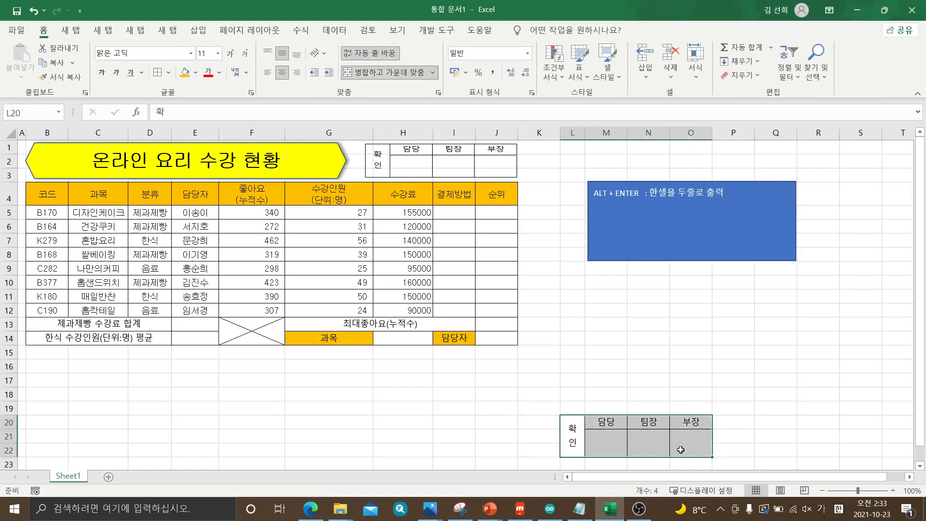
{"action": "key", "text": "Delete"}
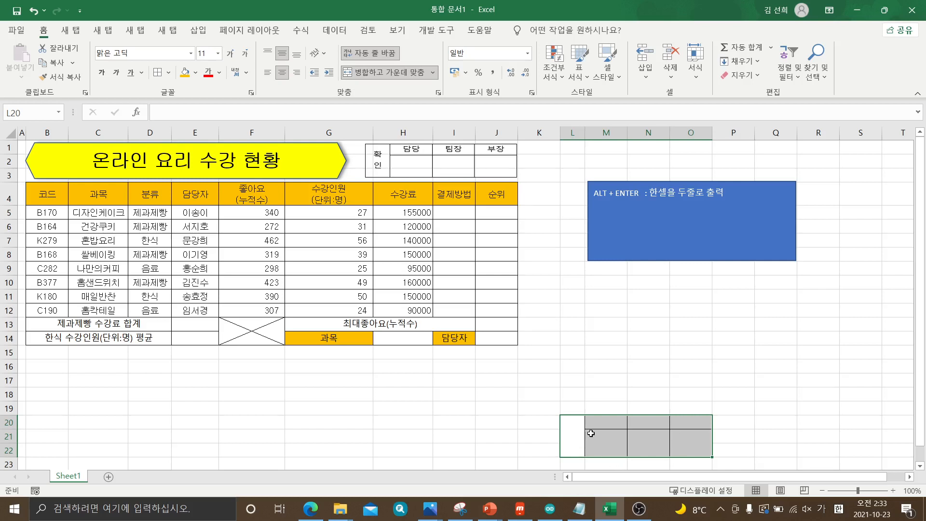
{"action": "left_click", "coordinate": [736, 431]}
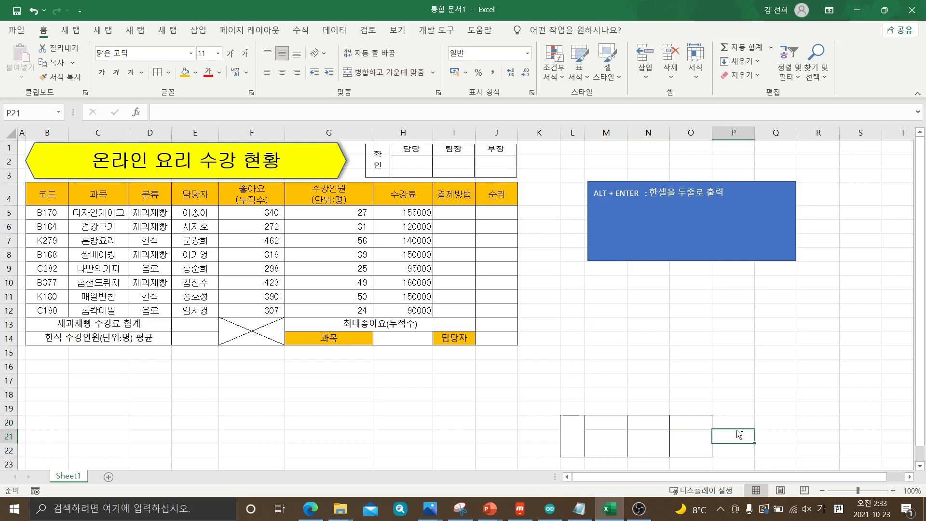
{"action": "key", "text": "ctrl+z"}
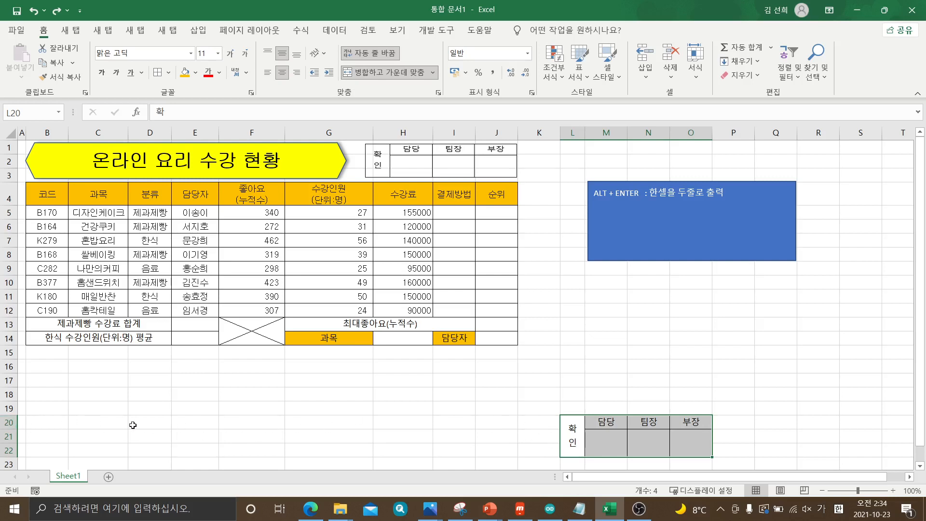
Try deleting entire rows 20 to 22 holding the original approval box, and undo the deletion
{"action": "left_click", "coordinate": [8, 422]}
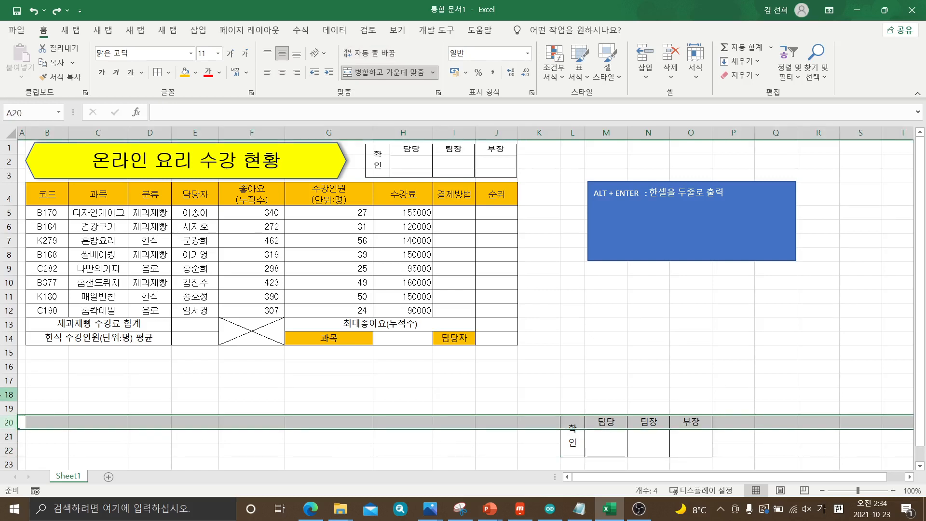
{"action": "left_click_drag", "start_coordinate": [8, 421], "coordinate": [7, 448]}
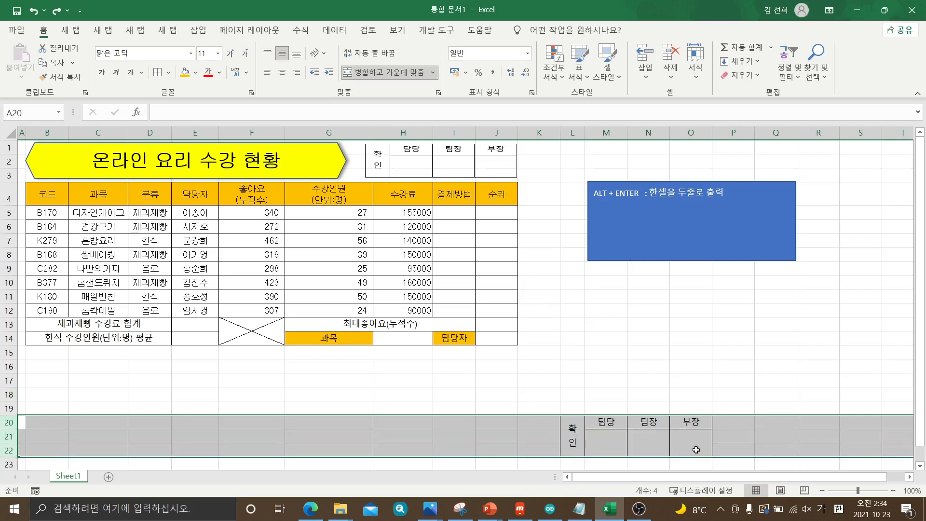
{"action": "left_click", "coordinate": [538, 394]}
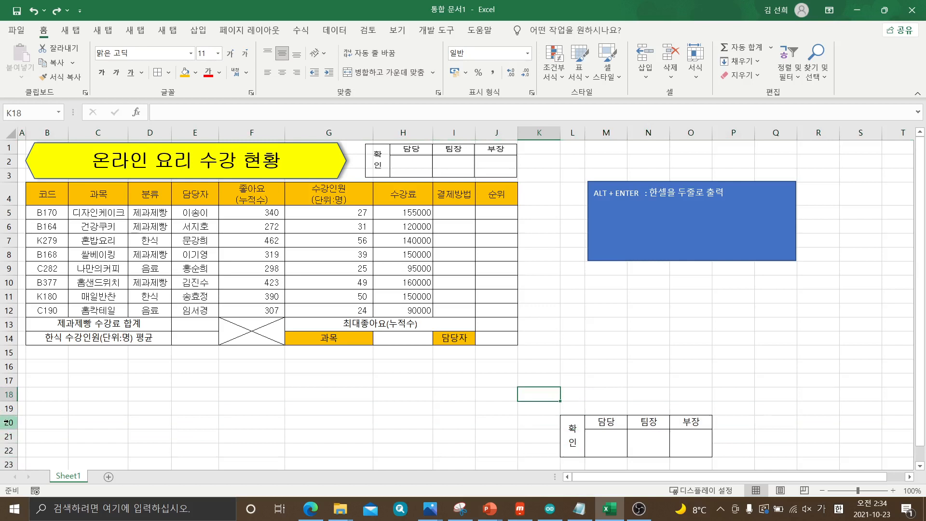
{"action": "left_click_drag", "start_coordinate": [7, 423], "coordinate": [9, 446]}
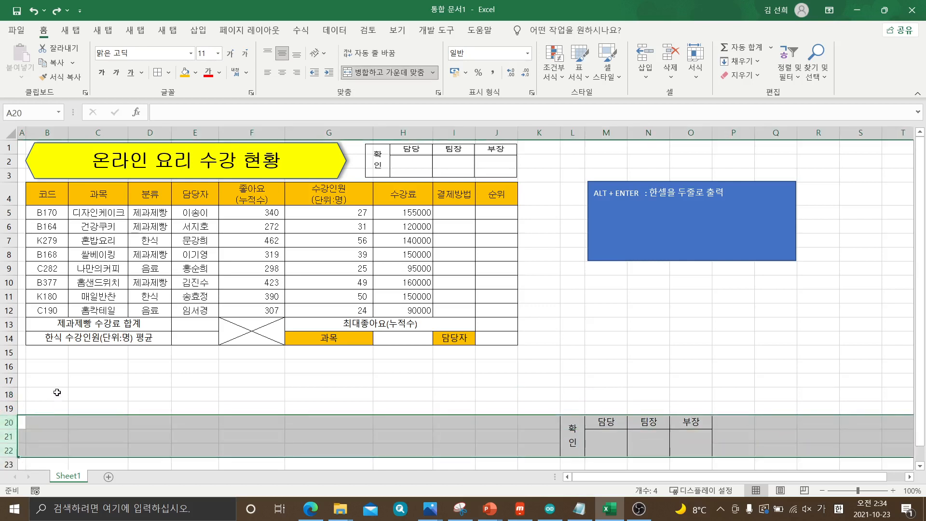
{"action": "left_click", "coordinate": [54, 393]}
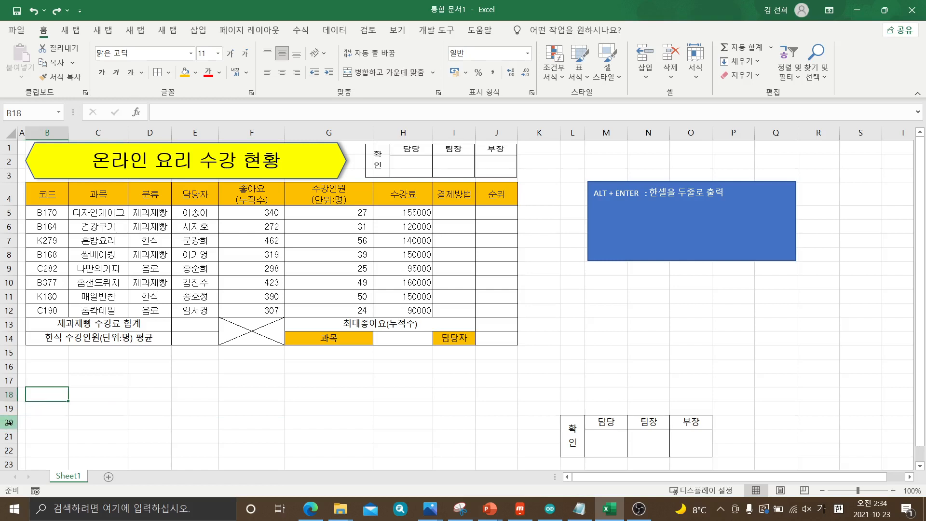
{"action": "left_click_drag", "start_coordinate": [9, 422], "coordinate": [9, 448]}
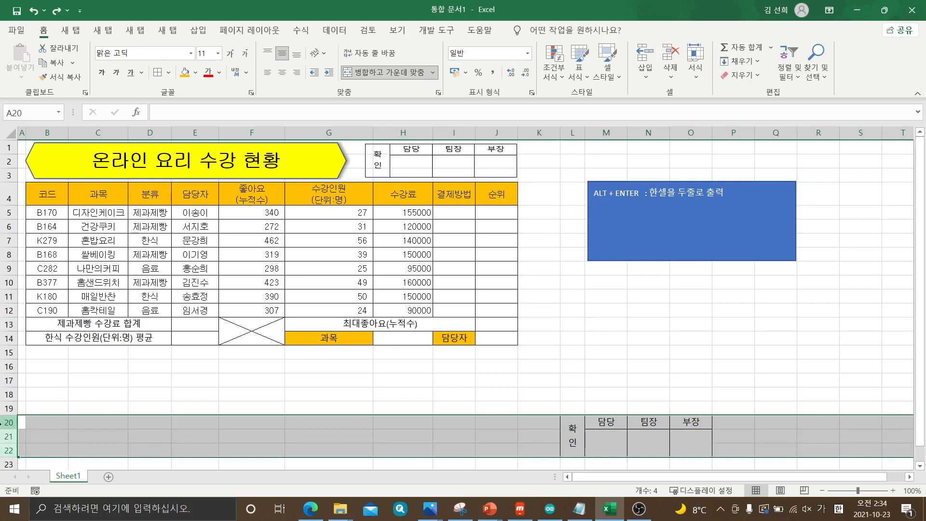
{"action": "right_click", "coordinate": [10, 437]}
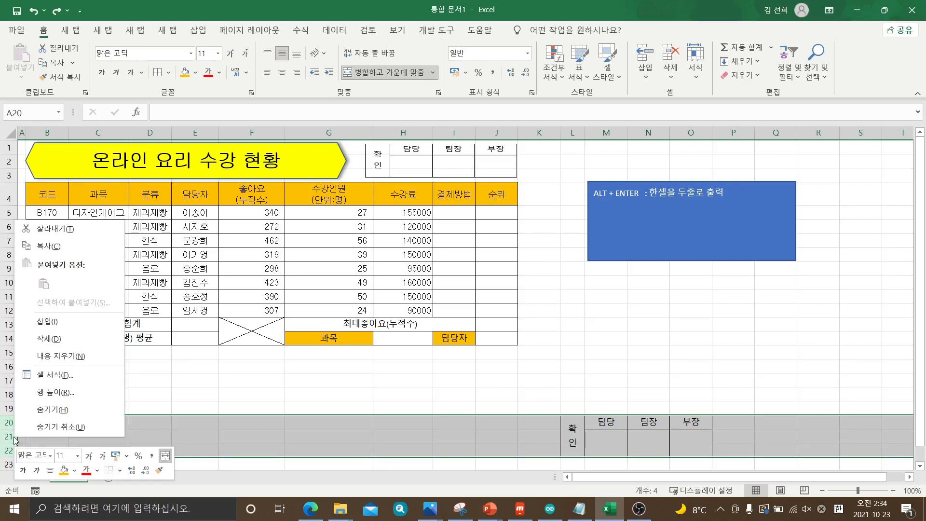
{"action": "left_click", "coordinate": [52, 339]}
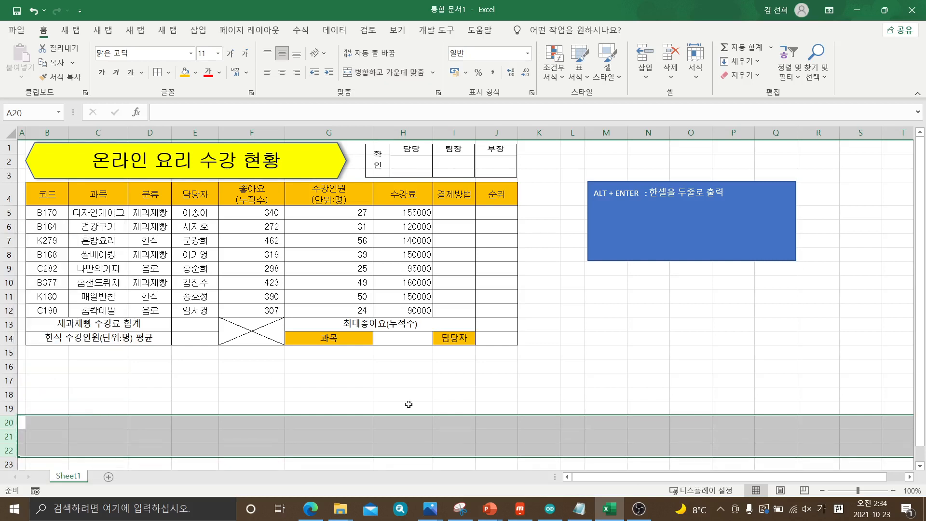
{"action": "left_click", "coordinate": [716, 391]}
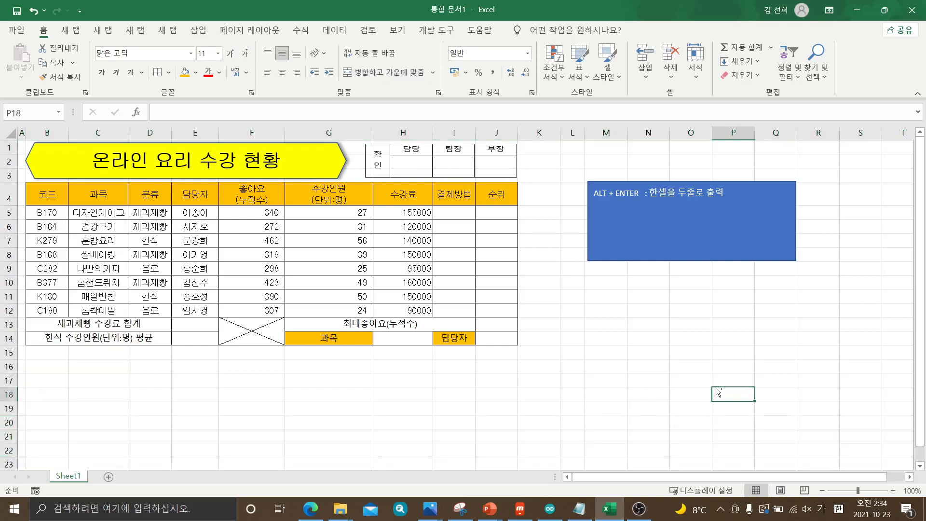
{"action": "key", "text": "ctrl+z"}
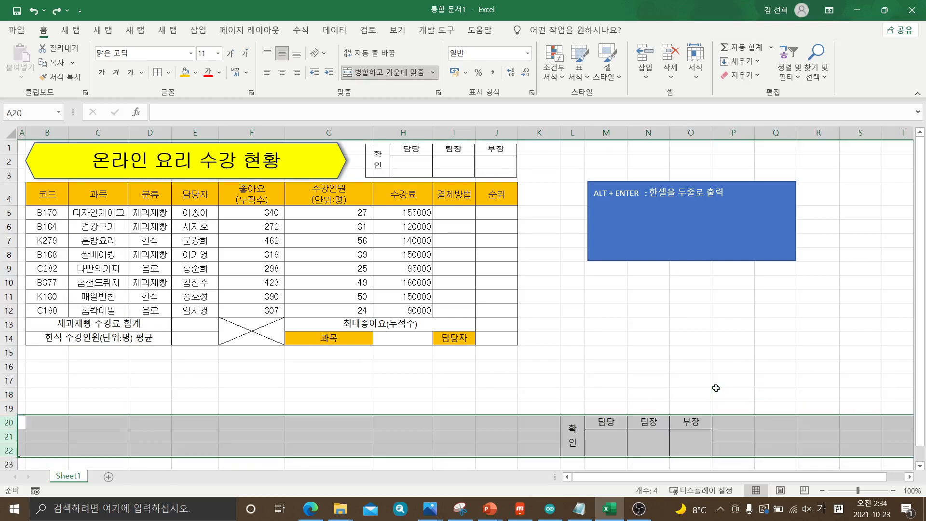
{"action": "left_click", "coordinate": [716, 390]}
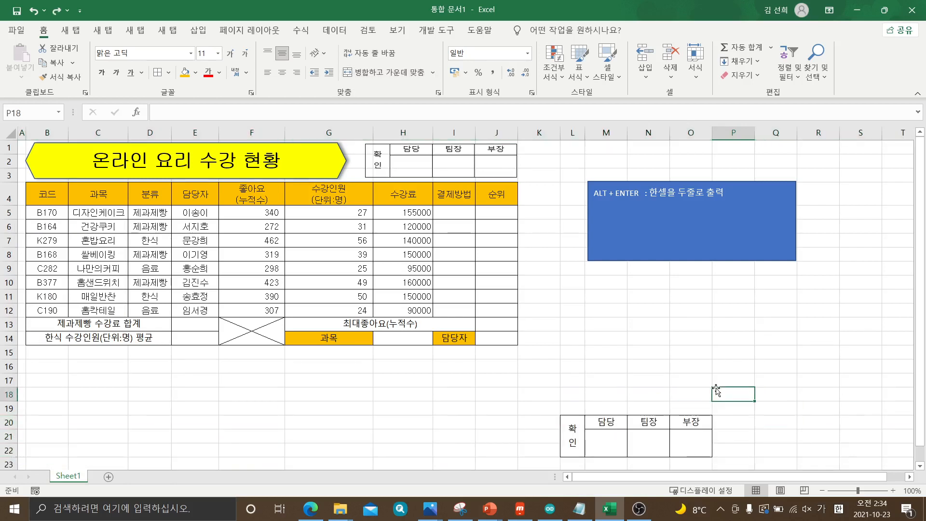
Remove the original approval box by deleting rows 20 through 22 completely
{"action": "left_click_drag", "start_coordinate": [578, 428], "coordinate": [692, 434]}
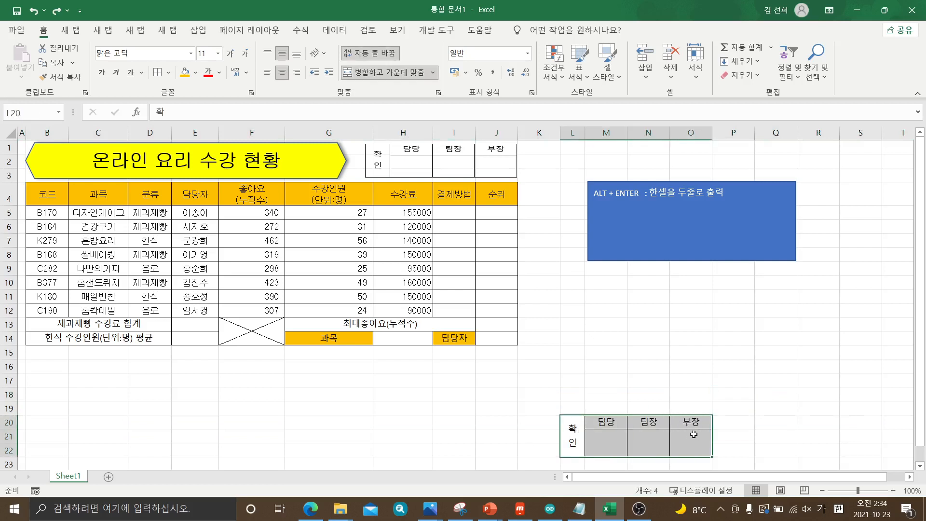
{"action": "left_click_drag", "start_coordinate": [6, 422], "coordinate": [9, 455]}
{"action": "right_click", "coordinate": [7, 436]}
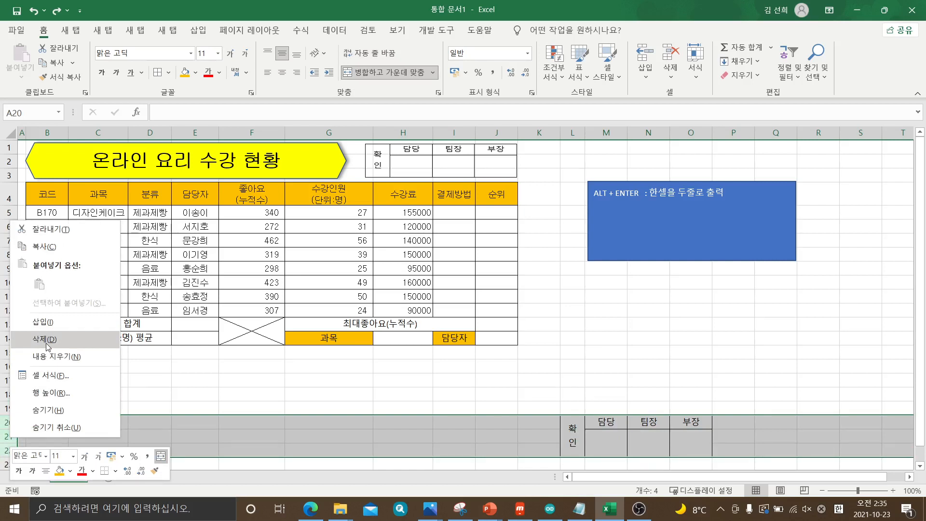
{"action": "left_click", "coordinate": [46, 343]}
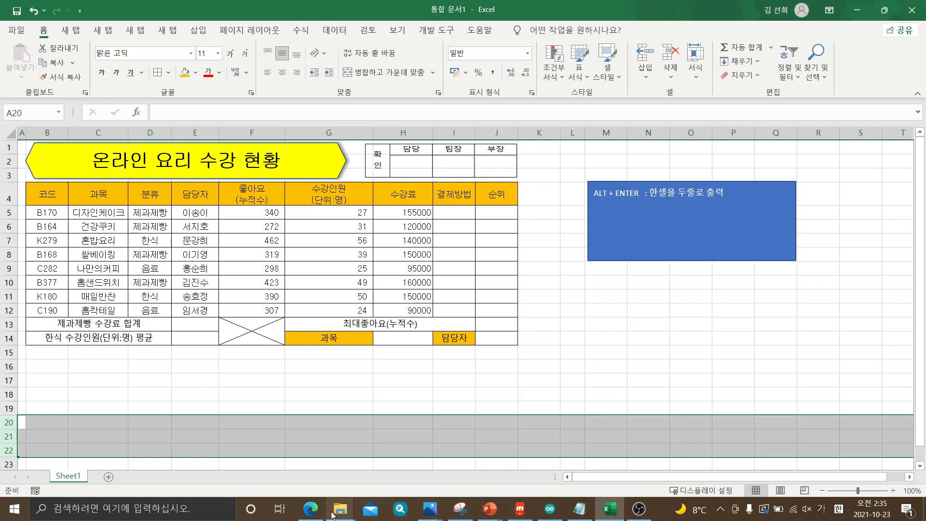
{"action": "left_click", "coordinate": [313, 510]}
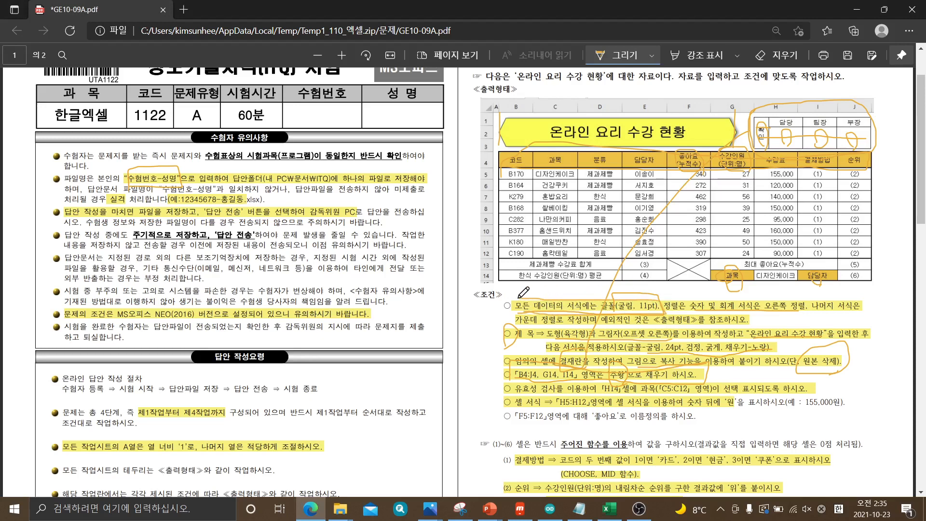
{"action": "left_click", "coordinate": [610, 515]}
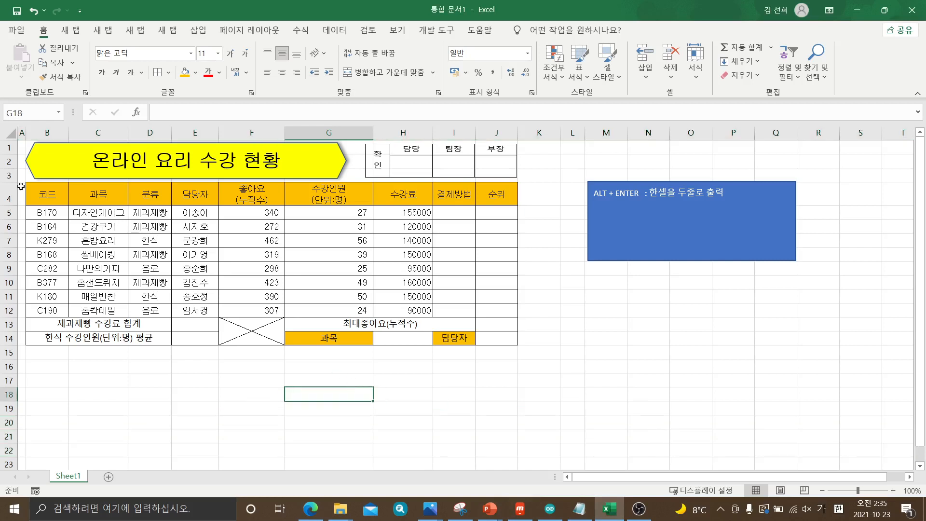
{"action": "left_click", "coordinate": [11, 134]}
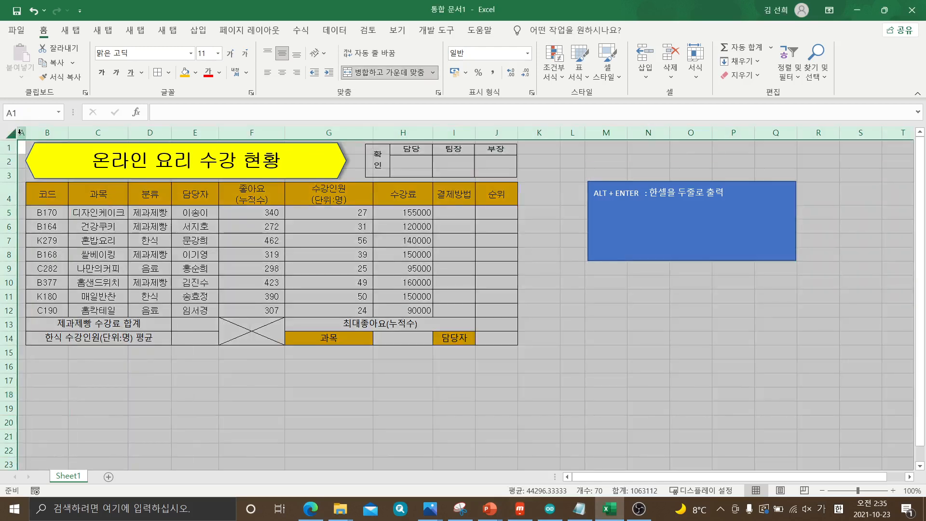
{"action": "left_click", "coordinate": [20, 132]}
{"action": "left_click", "coordinate": [9, 148]}
{"action": "left_click", "coordinate": [12, 135]}
{"action": "left_click", "coordinate": [191, 374]}
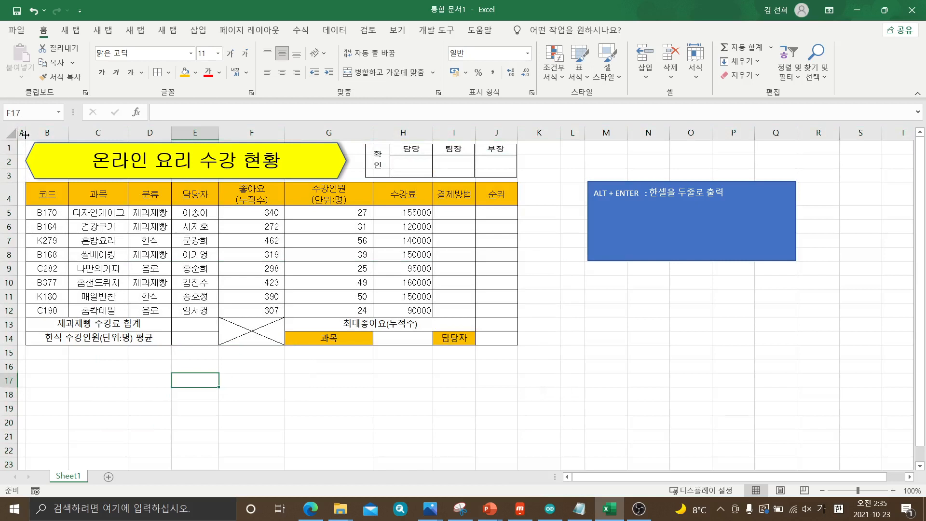
Set the font of the entire sheet to 굴림 at size 11
{"action": "left_click", "coordinate": [9, 132]}
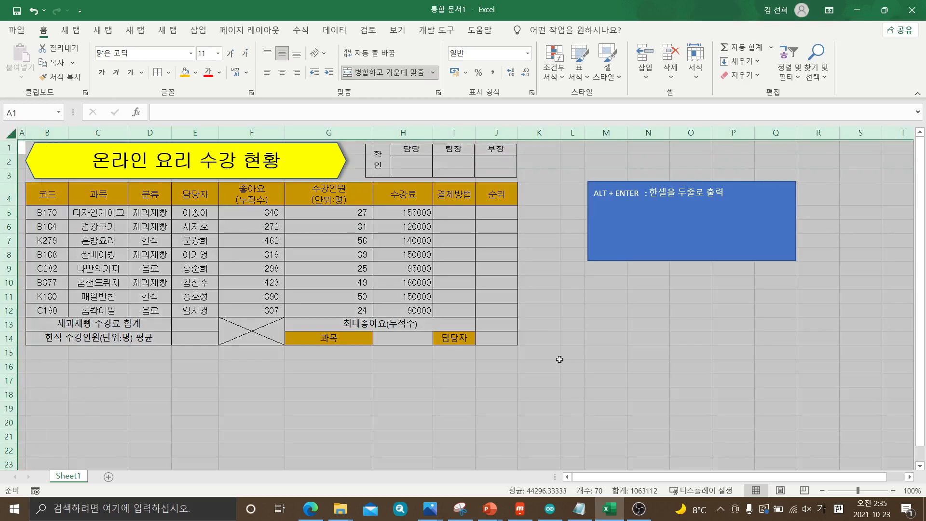
{"action": "left_click", "coordinate": [192, 53]}
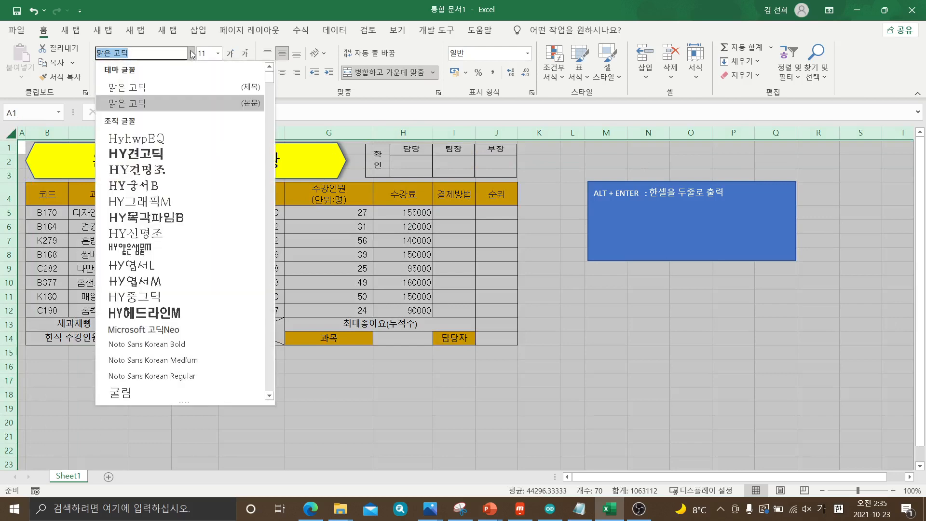
{"action": "left_click", "coordinate": [171, 55]}
{"action": "left_click", "coordinate": [131, 395]}
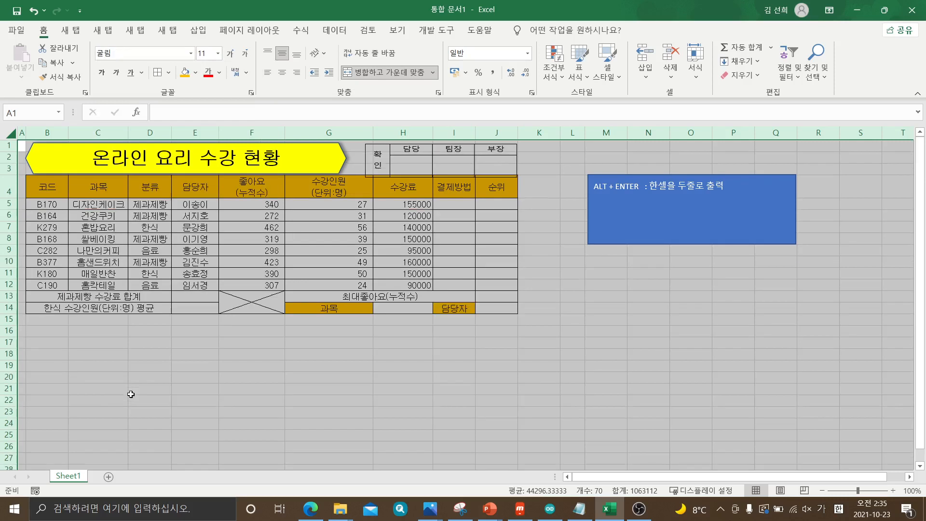
{"action": "left_click", "coordinate": [219, 54]}
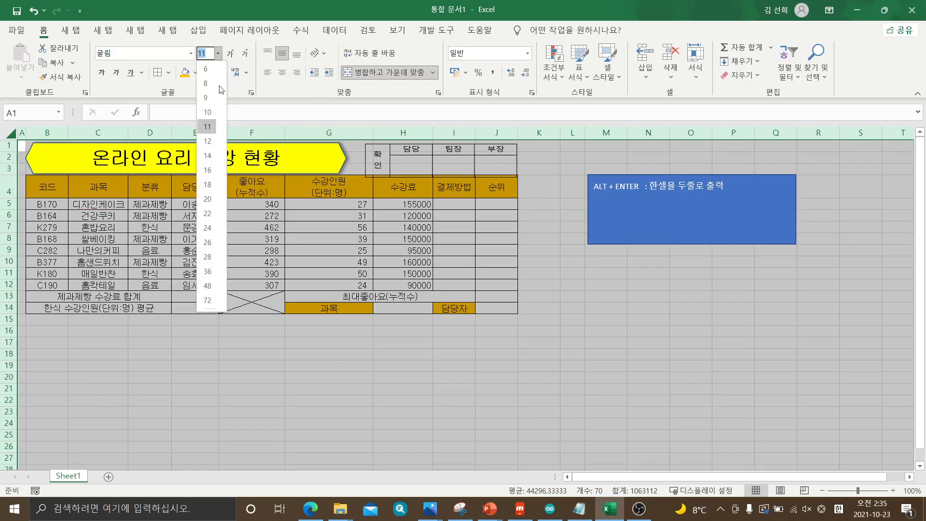
{"action": "left_click", "coordinate": [211, 126]}
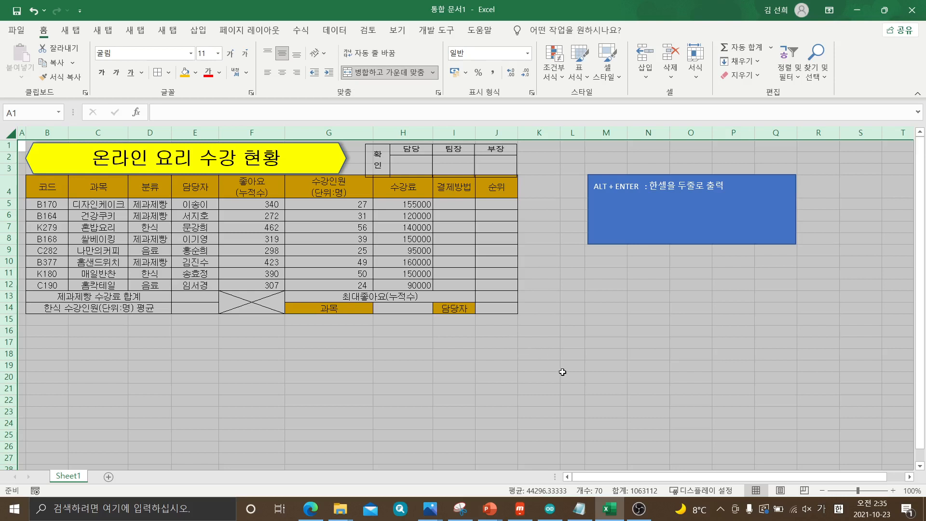
{"action": "left_click", "coordinate": [563, 372]}
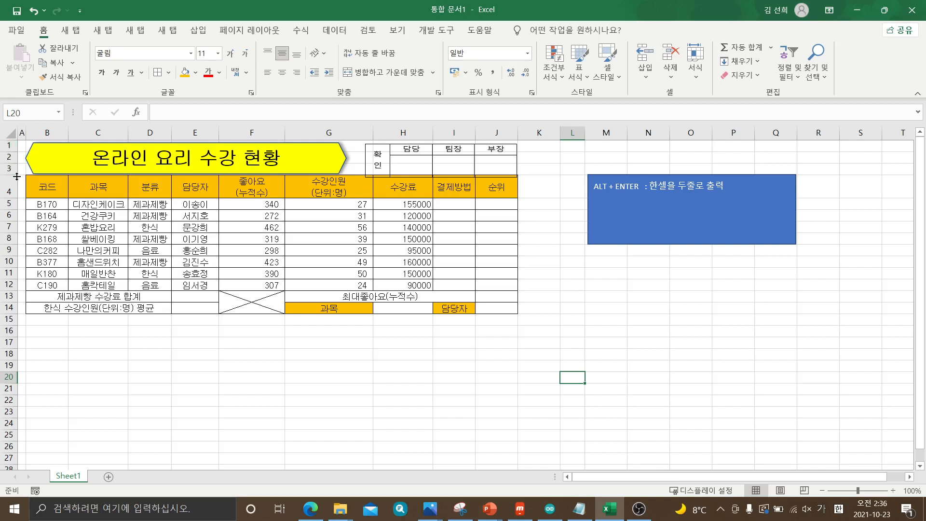
Increase row 3's height and fit the hexagon title and approval box picture to the taller space above the table
{"action": "left_click_drag", "start_coordinate": [17, 176], "coordinate": [13, 189]}
{"action": "left_click", "coordinate": [152, 173]}
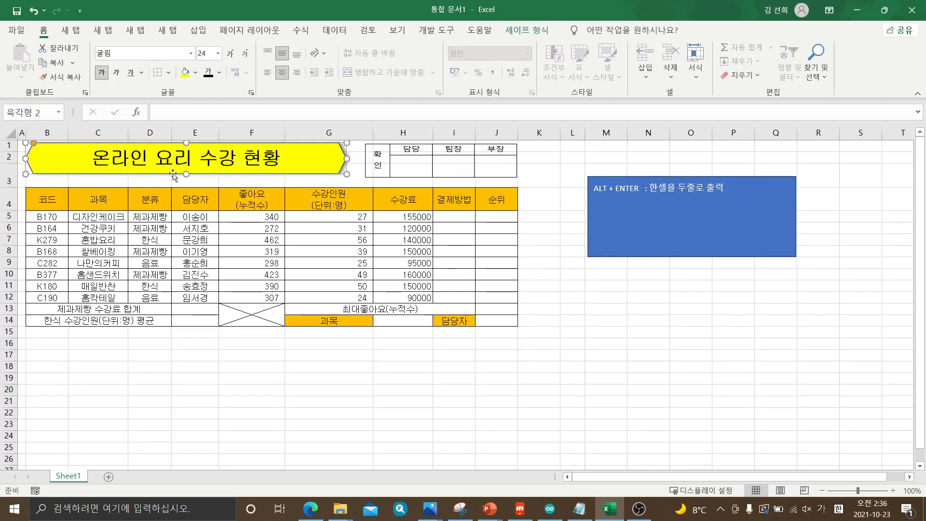
{"action": "left_click_drag", "start_coordinate": [186, 174], "coordinate": [186, 184]}
{"action": "left_click_drag", "start_coordinate": [417, 178], "coordinate": [419, 182]}
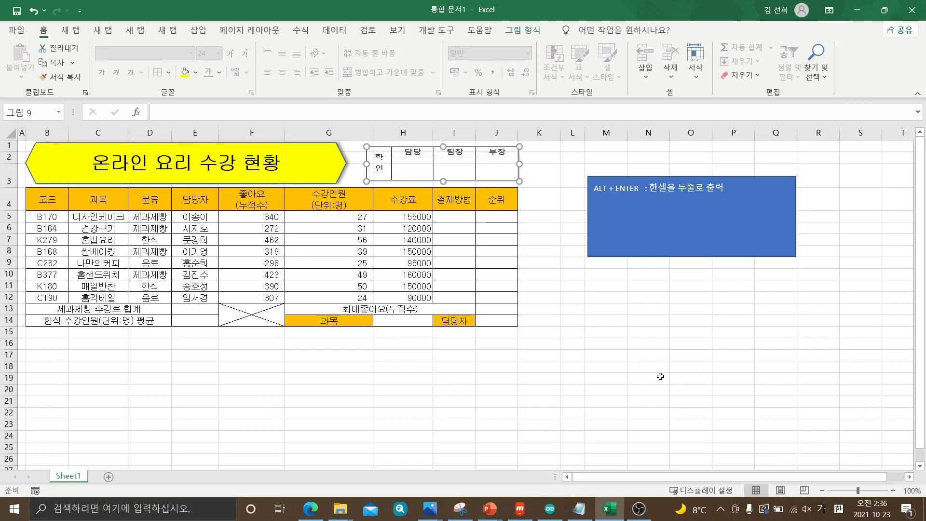
{"action": "left_click", "coordinate": [661, 376]}
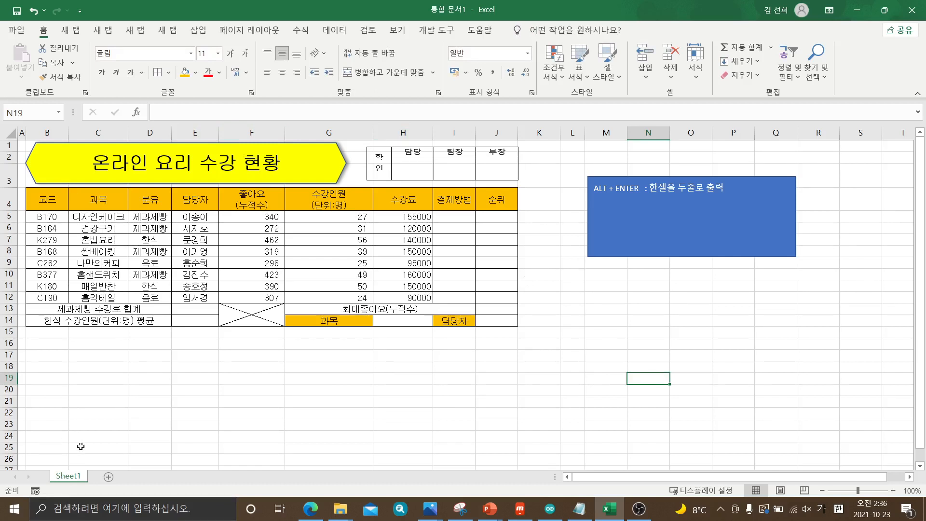
Rename the worksheet Sheet1 as 제1작업
{"action": "double_click", "coordinate": [69, 477]}
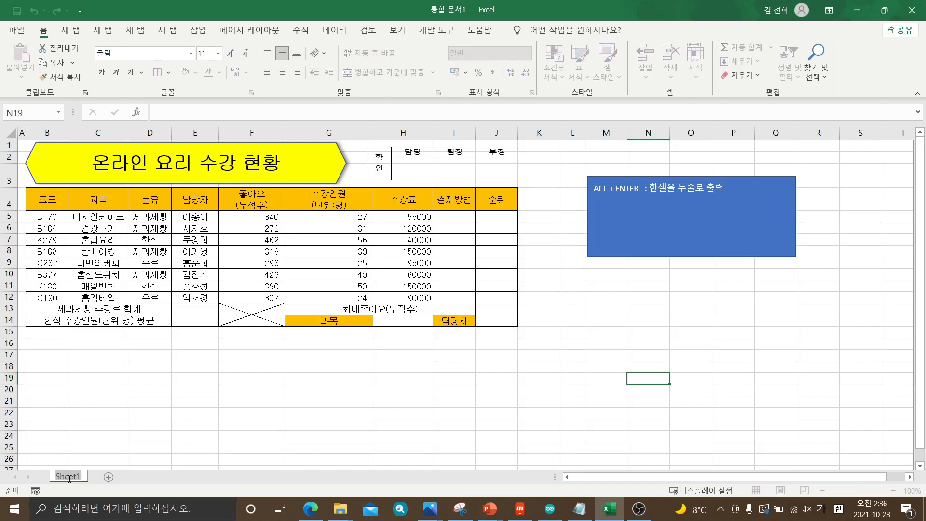
{"action": "left_click", "coordinate": [66, 410]}
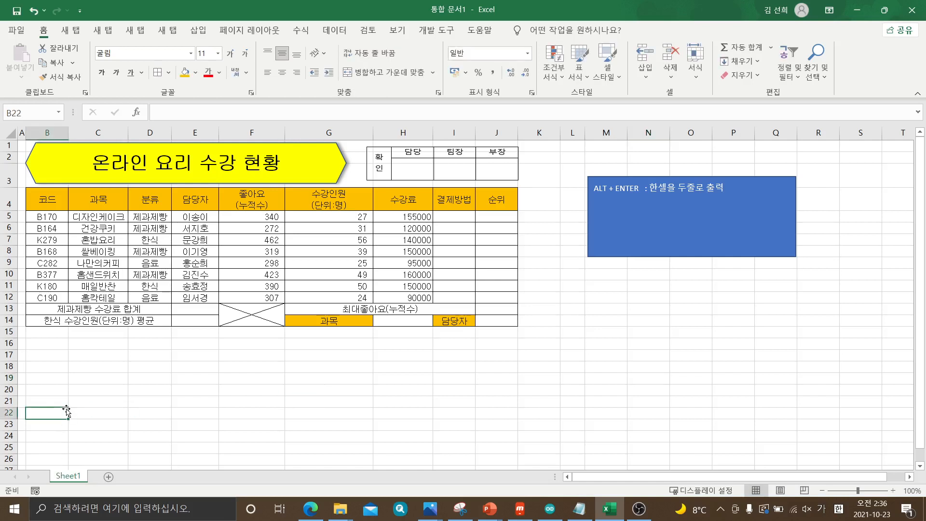
{"action": "double_click", "coordinate": [69, 477]}
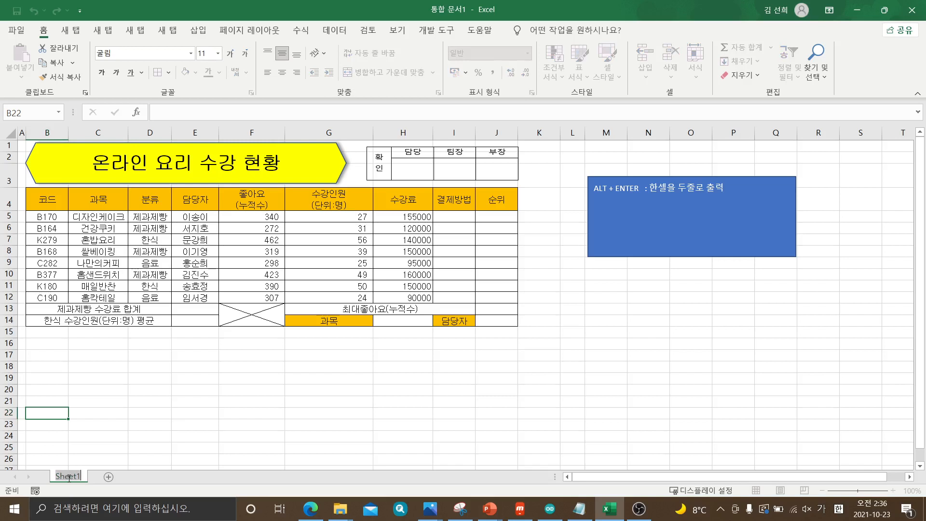
{"action": "key", "text": "BackSpace"}
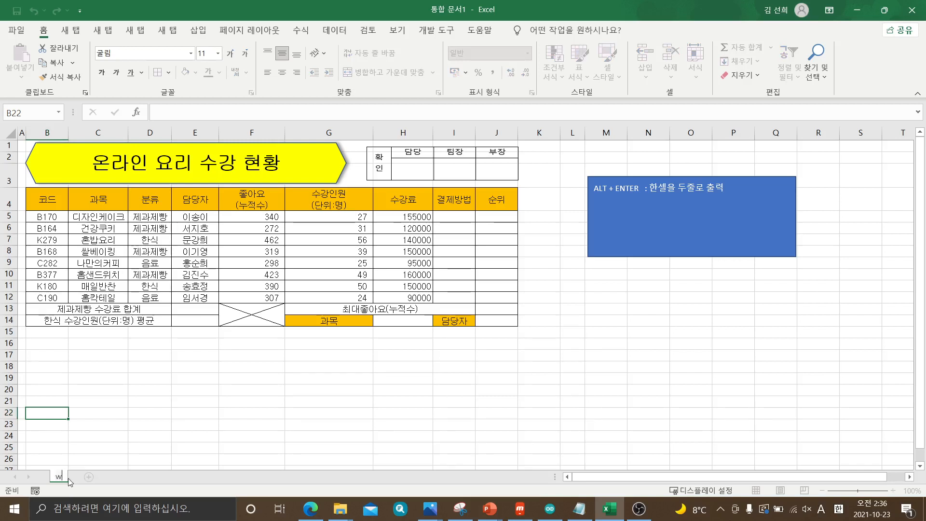
{"action": "key", "text": "Hangul"}
{"action": "type", "text": "제1작"}
{"action": "type", "text": "어"}
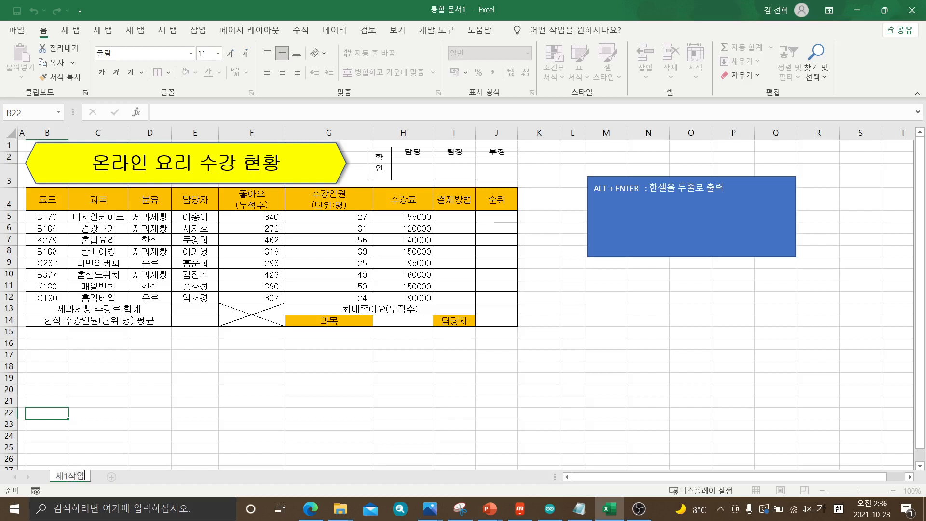
{"action": "type", "text": "ㅂ"}
{"action": "left_click", "coordinate": [119, 394]}
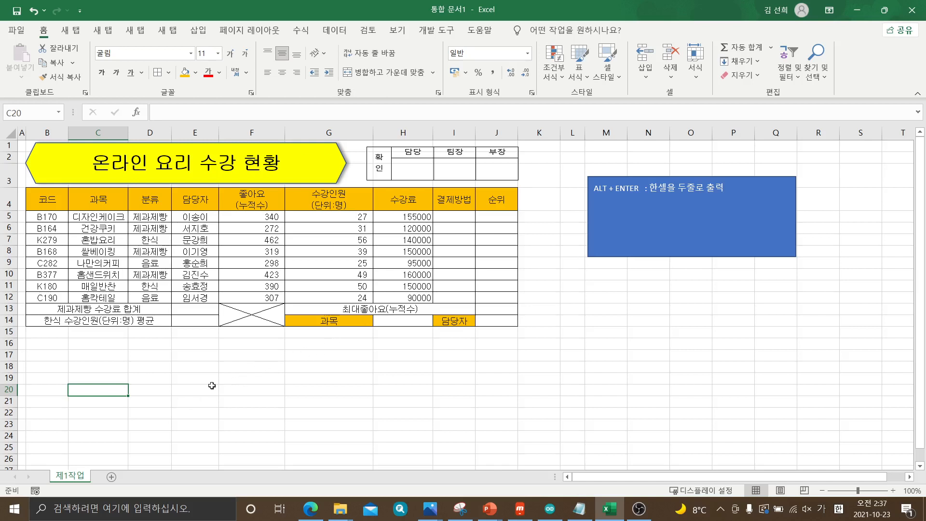
Bring up the Save As location choices for the workbook
{"action": "left_click", "coordinate": [17, 30]}
{"action": "left_click", "coordinate": [20, 34]}
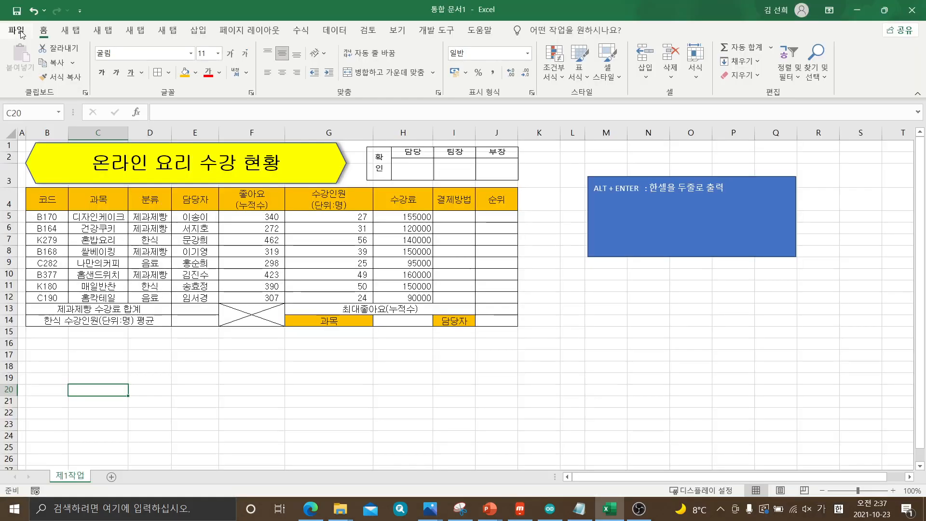
{"action": "left_click", "coordinate": [20, 31]}
{"action": "left_click", "coordinate": [20, 32]}
{"action": "left_click", "coordinate": [20, 32]}
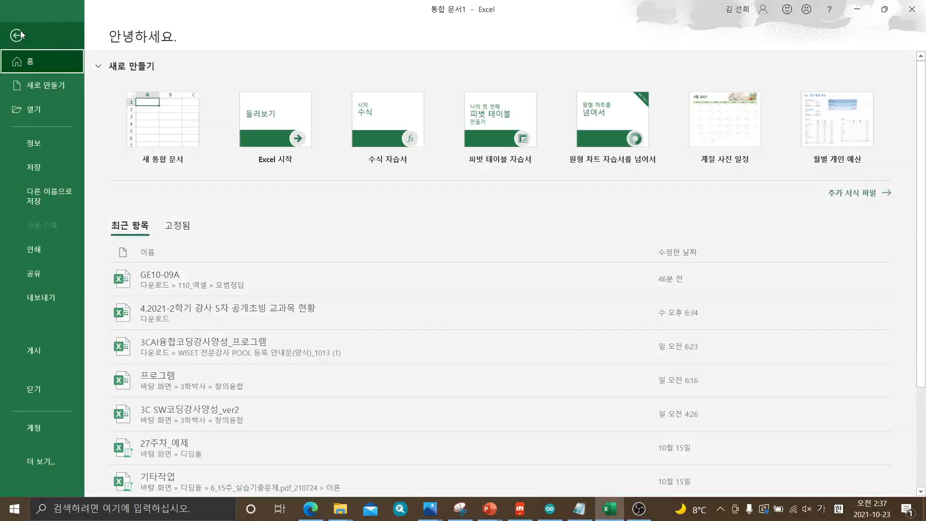
{"action": "left_click", "coordinate": [21, 34]}
{"action": "left_click", "coordinate": [20, 31]}
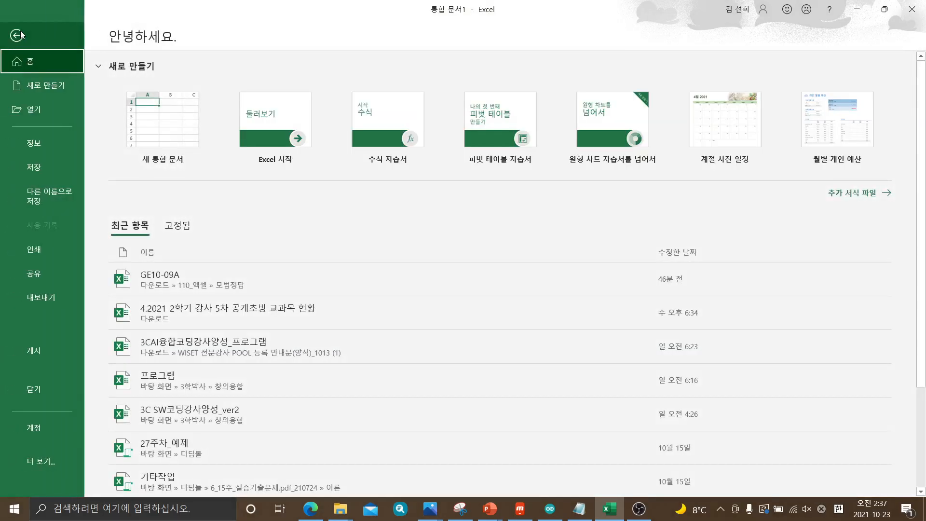
{"action": "left_click", "coordinate": [39, 197]}
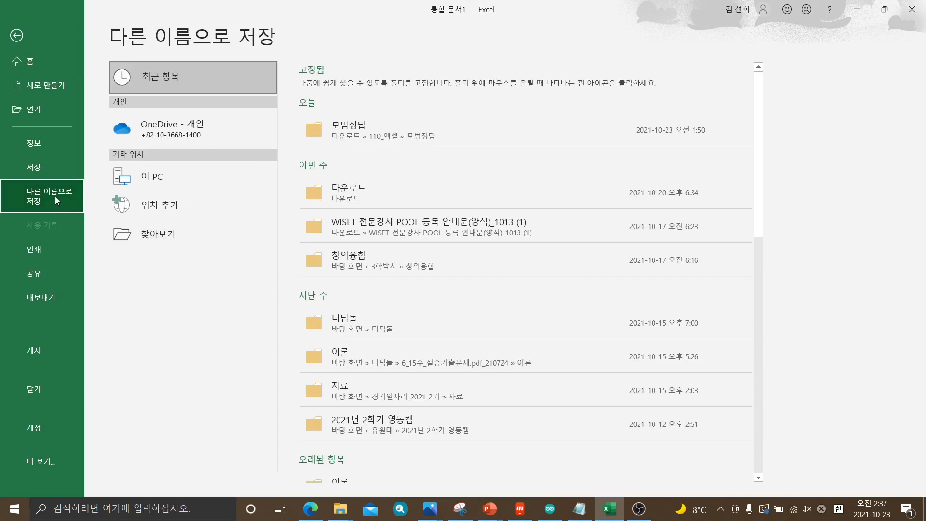
{"action": "left_click", "coordinate": [153, 235]}
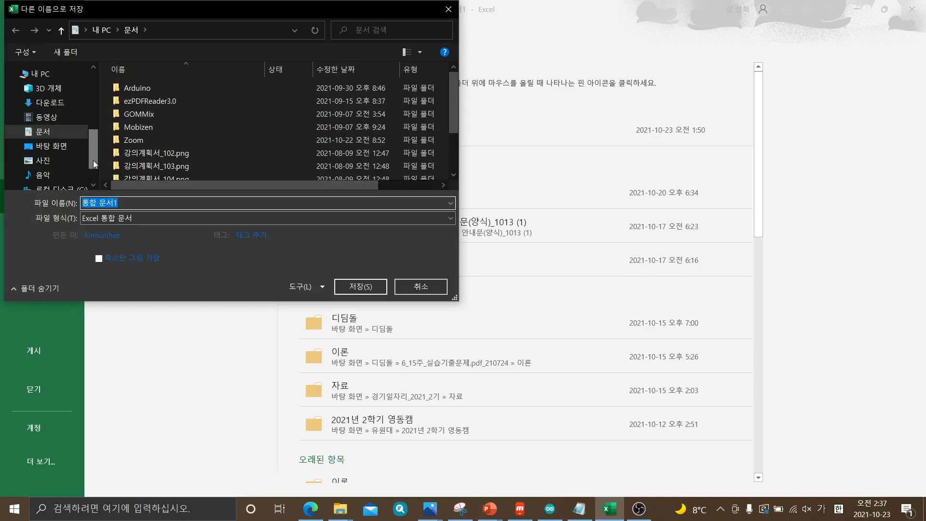
{"action": "left_click_drag", "start_coordinate": [94, 160], "coordinate": [92, 171]}
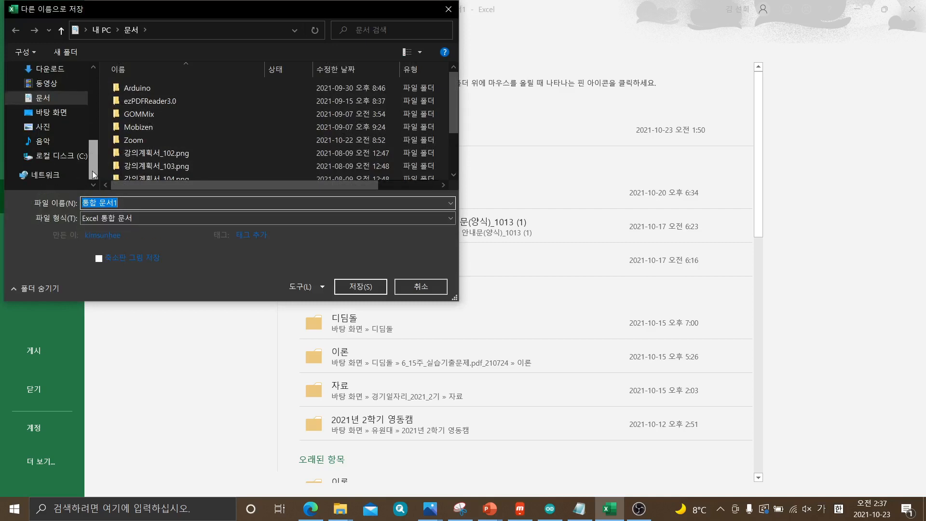
{"action": "left_click", "coordinate": [56, 159]}
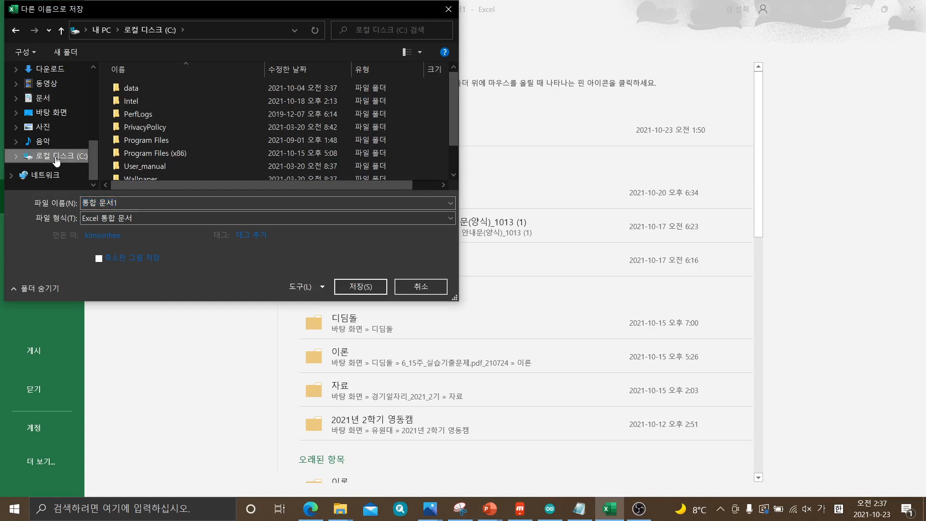
{"action": "scroll", "coordinate": [188, 133], "scroll_direction": "down", "scroll_amount": 1}
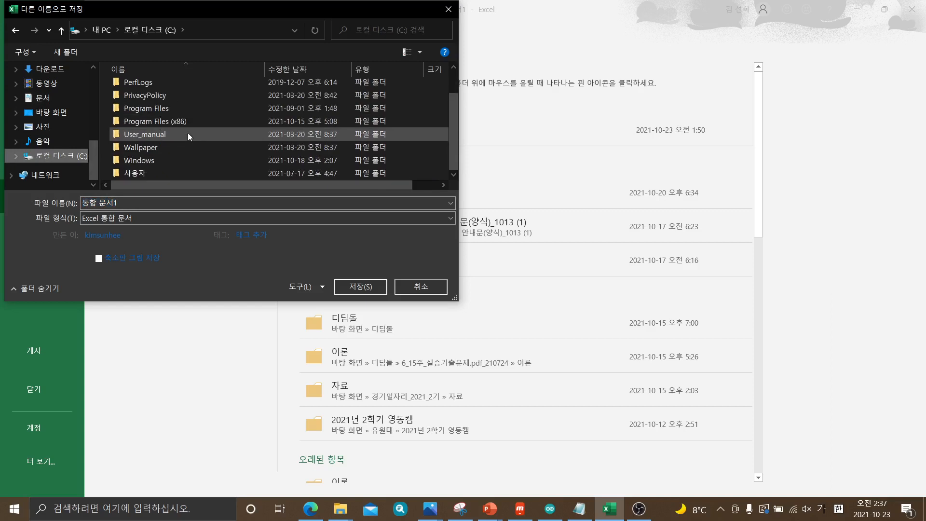
{"action": "scroll", "coordinate": [188, 133], "scroll_direction": "up", "scroll_amount": 1}
{"action": "scroll", "coordinate": [188, 133], "scroll_direction": "down", "scroll_amount": 1}
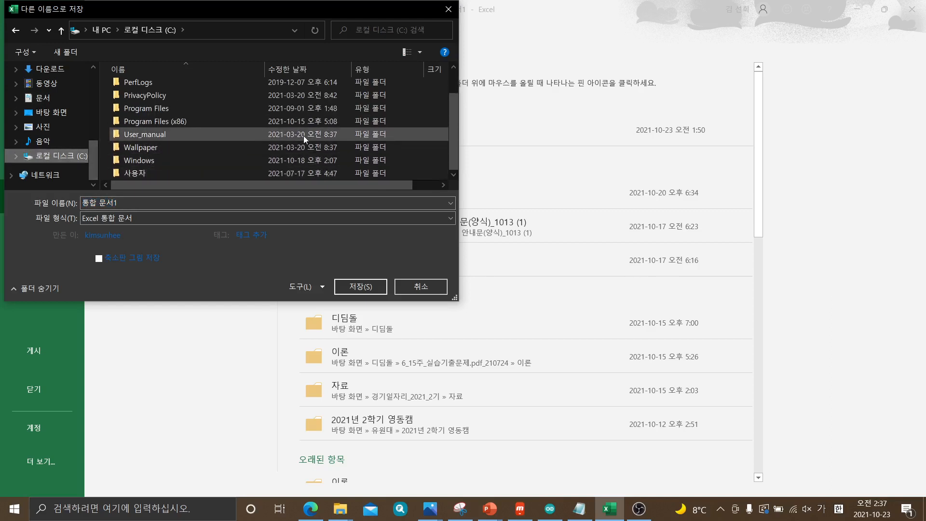
{"action": "left_click", "coordinate": [46, 98]}
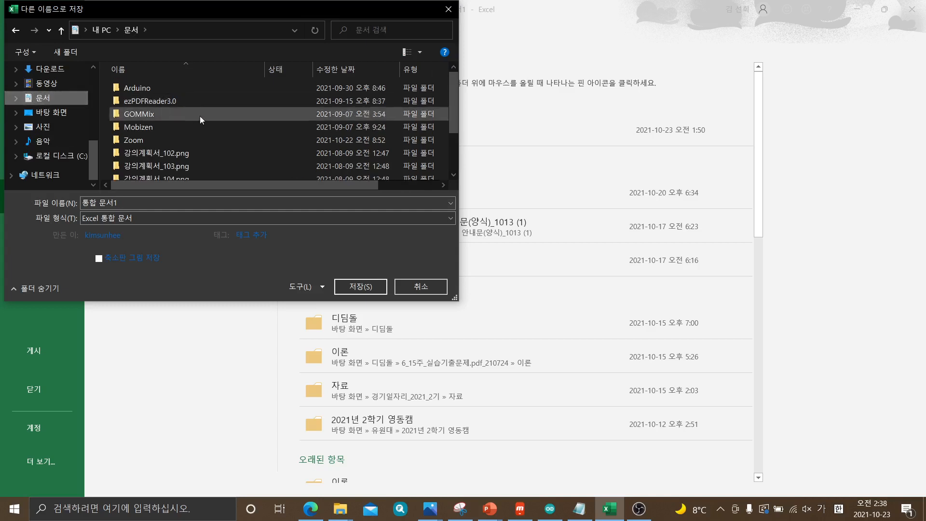
{"action": "scroll", "coordinate": [218, 125], "scroll_direction": "down", "scroll_amount": 2}
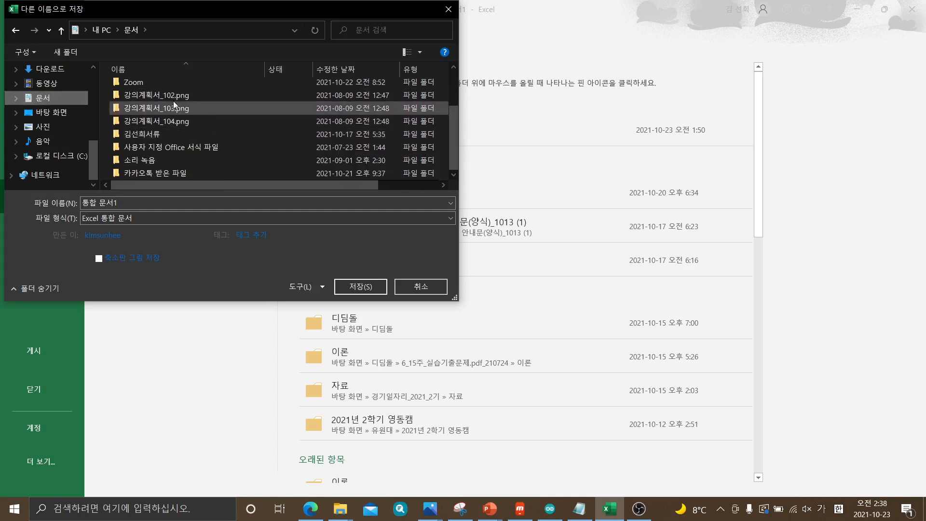
{"action": "scroll", "coordinate": [194, 117], "scroll_direction": "up", "scroll_amount": 2}
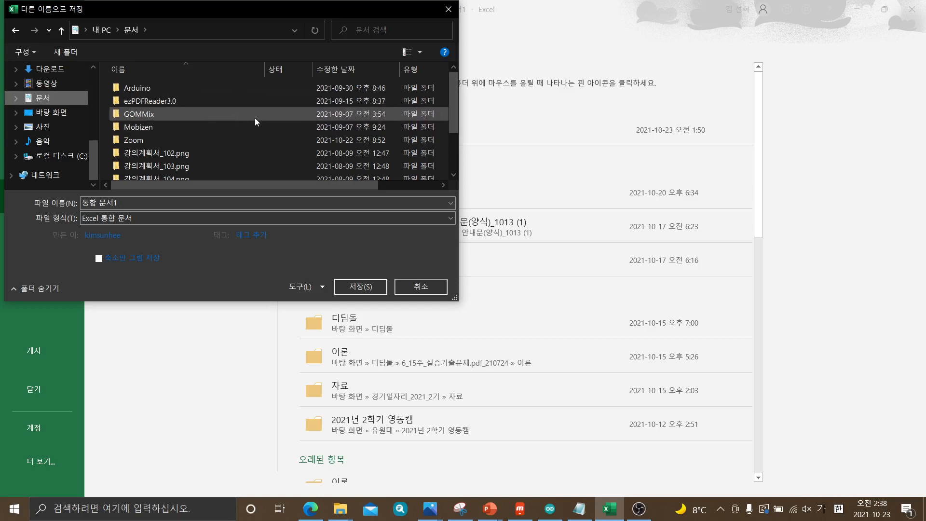
{"action": "left_click_drag", "start_coordinate": [453, 101], "coordinate": [454, 153]}
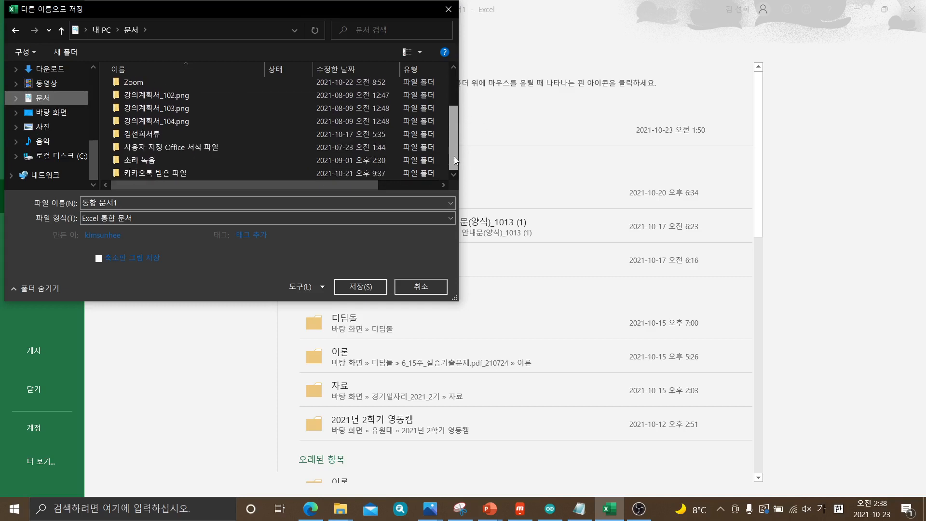
{"action": "right_click", "coordinate": [259, 164]}
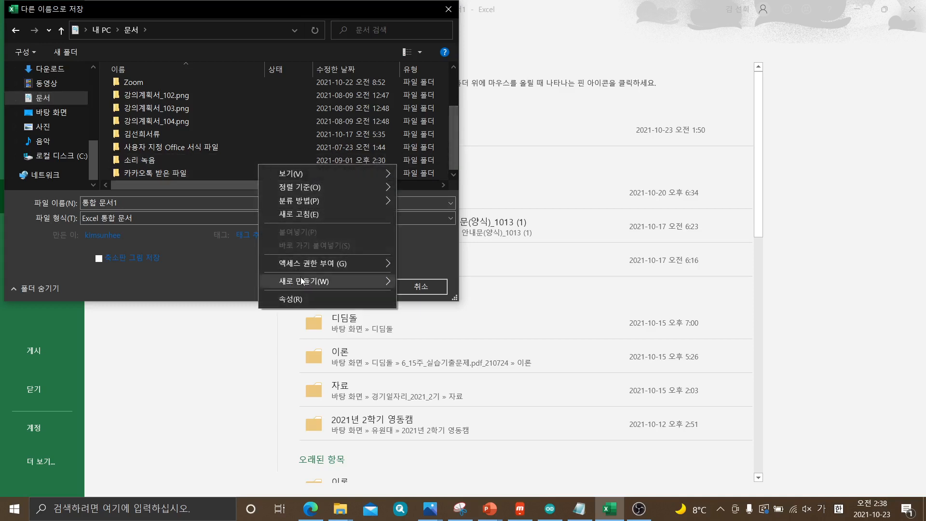
{"action": "mouse_move", "coordinate": [304, 282]}
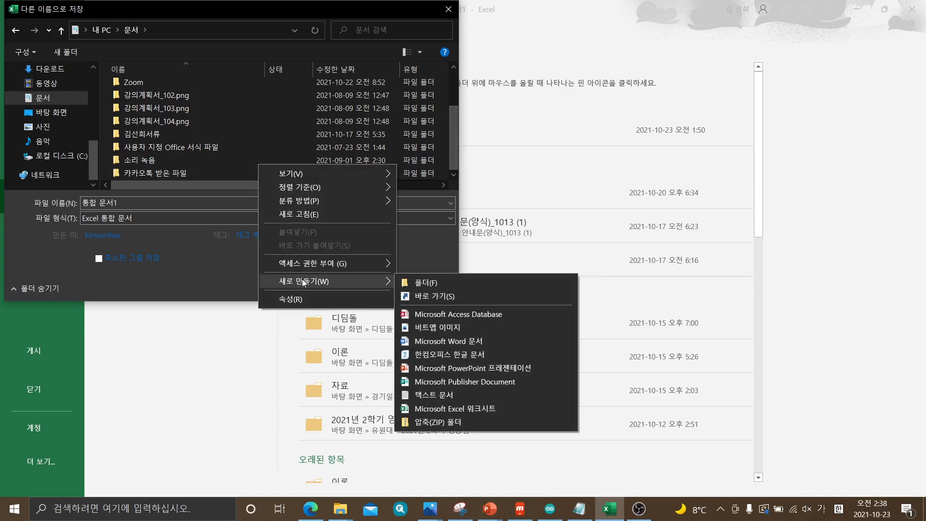
{"action": "left_click", "coordinate": [244, 337]}
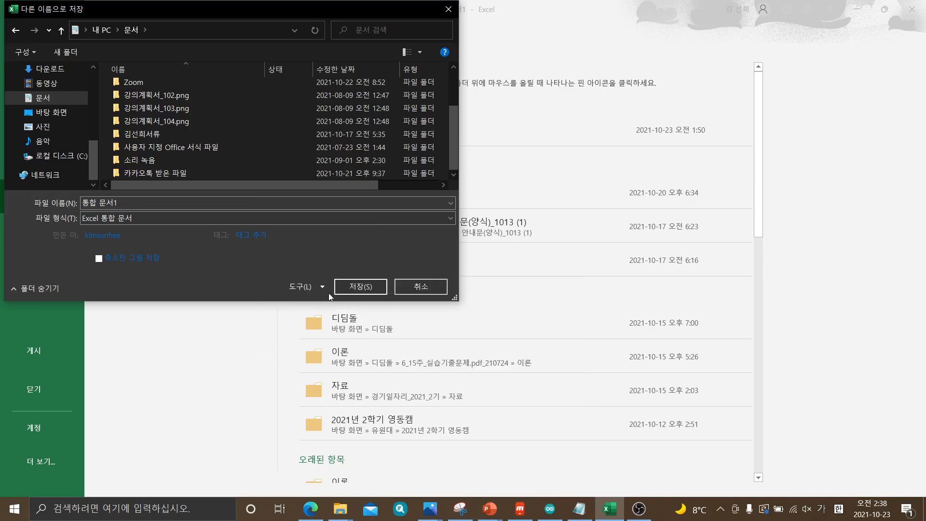
{"action": "left_click", "coordinate": [413, 290]}
Browse to the 문서 folder for saving, create a new folder named ITQ in it and open that folder
{"action": "left_click", "coordinate": [183, 244]}
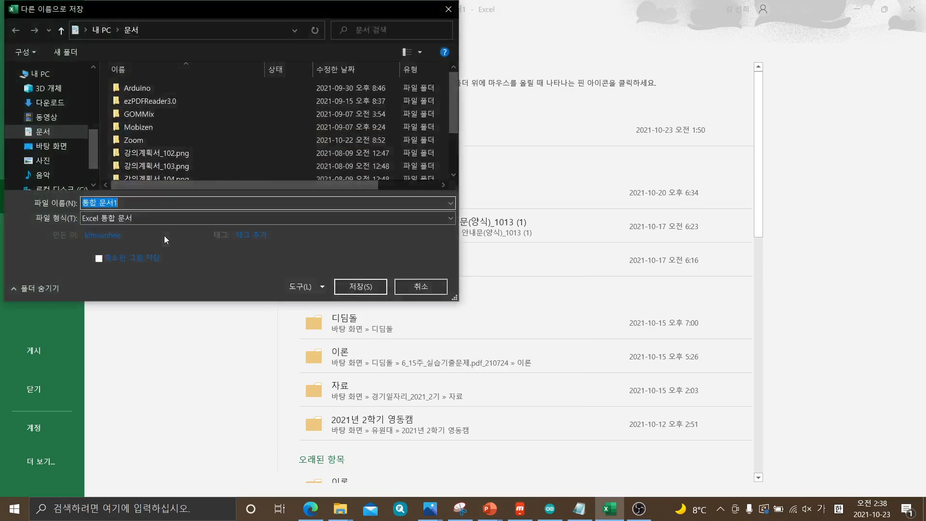
{"action": "left_click", "coordinate": [54, 129]}
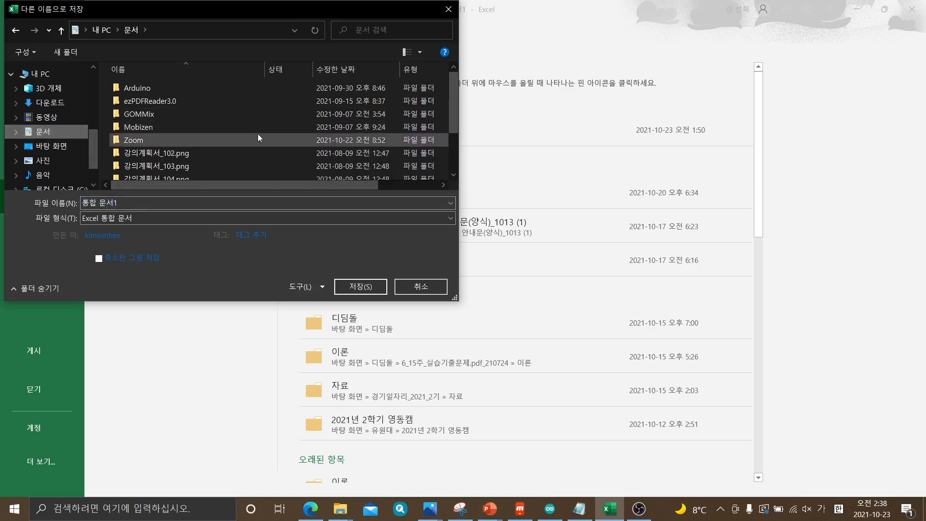
{"action": "right_click", "coordinate": [257, 157]}
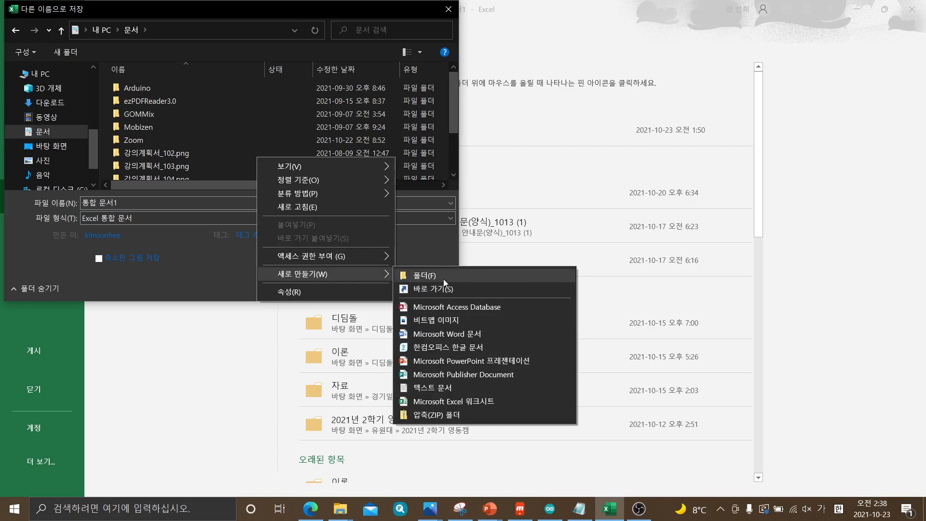
{"action": "left_click", "coordinate": [444, 279]}
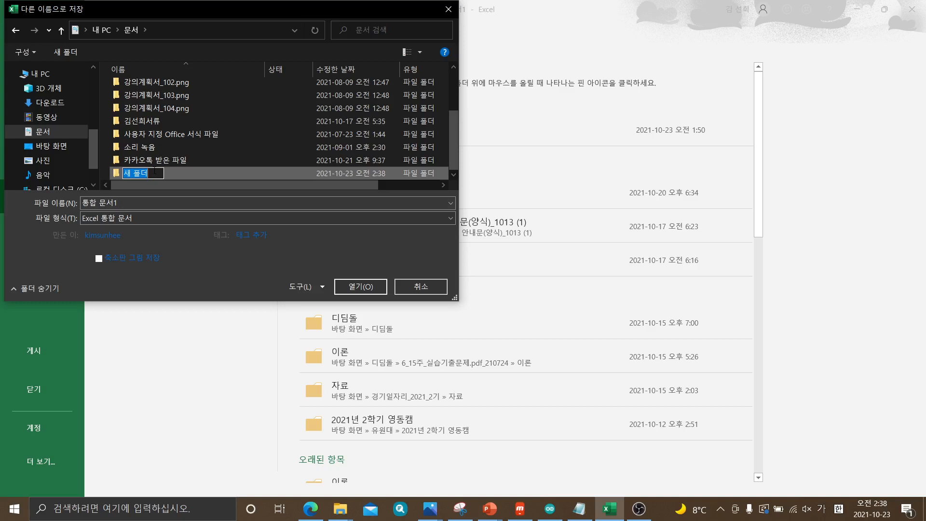
{"action": "type", "text": "ㅏ"}
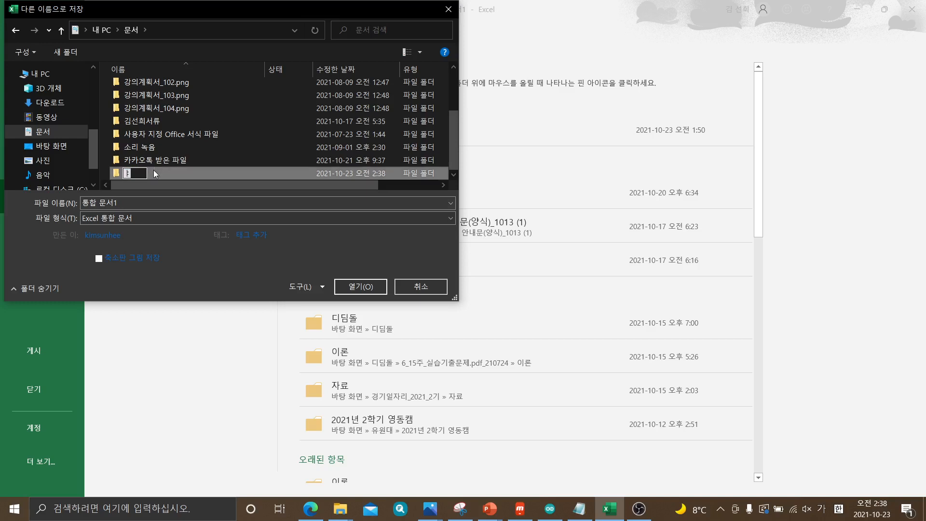
{"action": "key", "text": "Hangul"}
{"action": "type", "text": "ITQ"}
{"action": "left_click", "coordinate": [255, 138]}
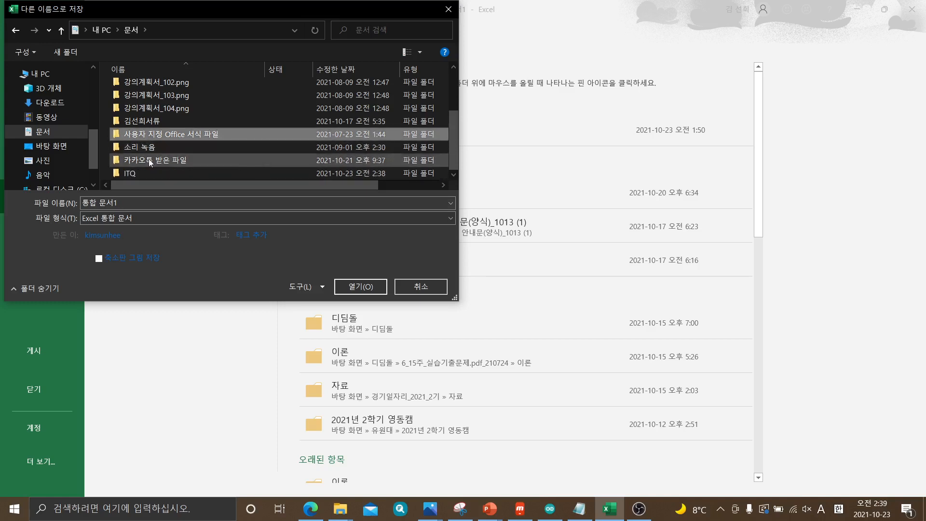
{"action": "left_click", "coordinate": [42, 134]}
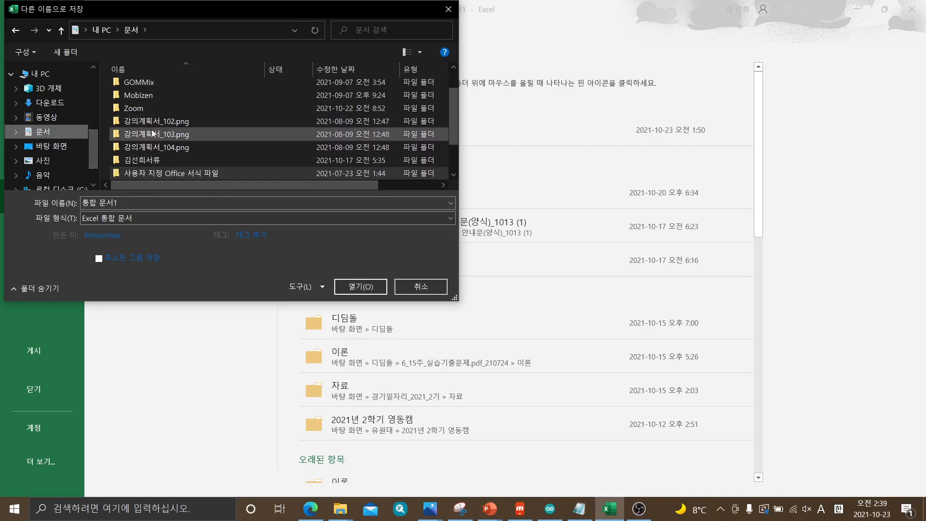
{"action": "scroll", "coordinate": [133, 169], "scroll_direction": "down", "scroll_amount": 1}
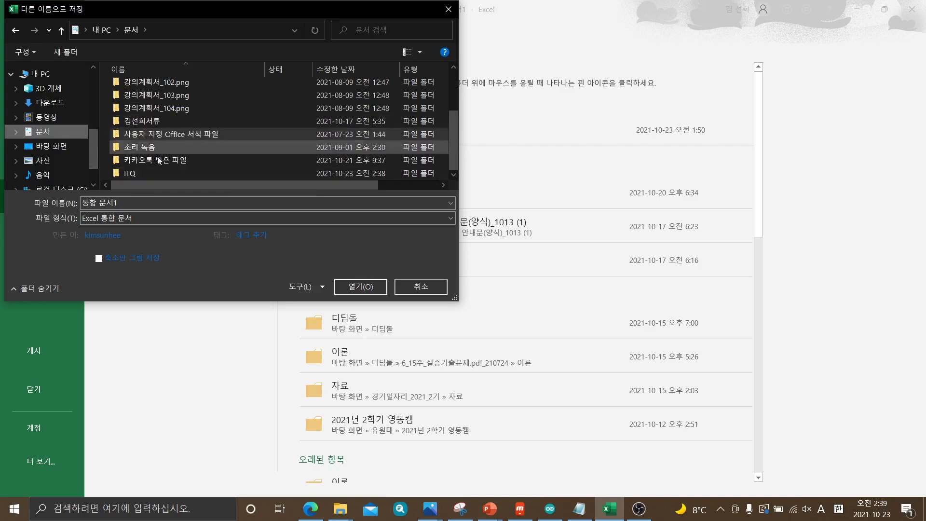
{"action": "double_click", "coordinate": [131, 173]}
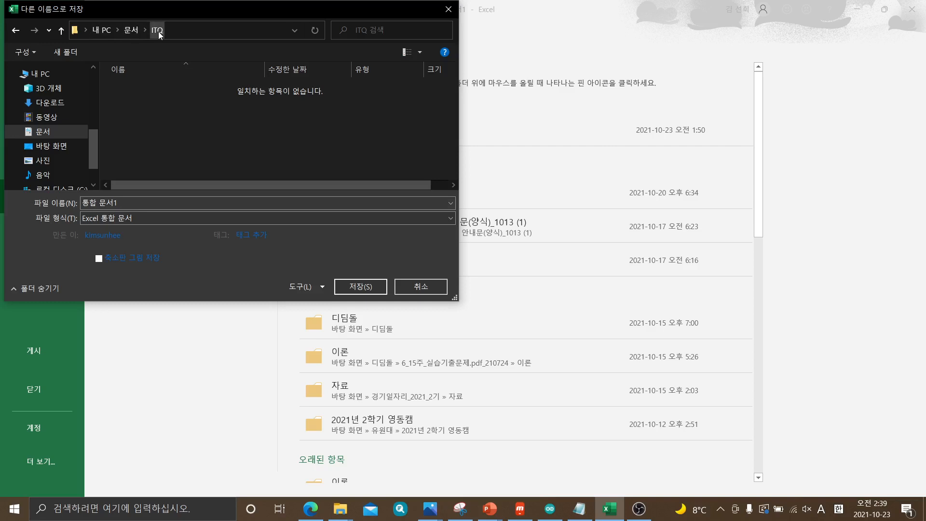
Save the workbook in the ITQ folder, naming the file 20211023- followed by the examinee's full name
{"action": "left_click", "coordinate": [135, 202]}
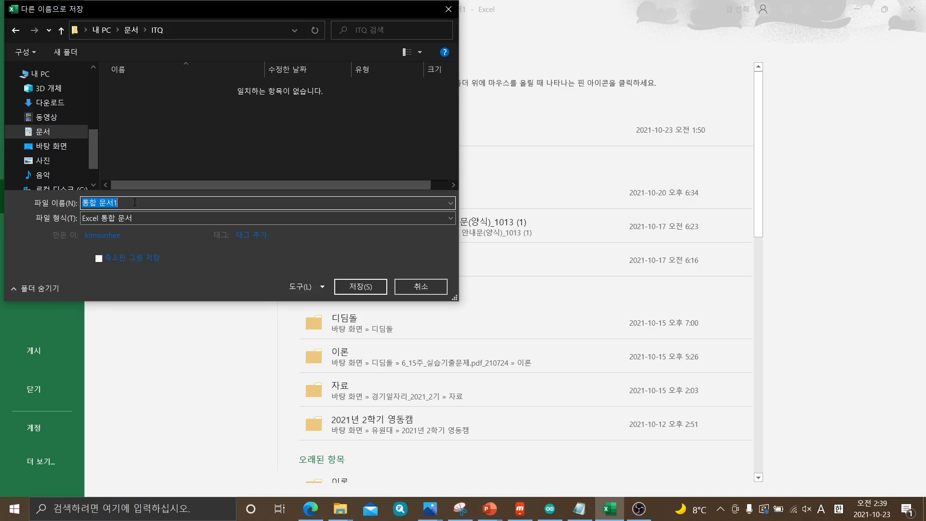
{"action": "type", "text": "20211023"}
{"action": "type", "text": "-"}
{"action": "key", "text": "Hangul"}
{"action": "type", "text": "기"}
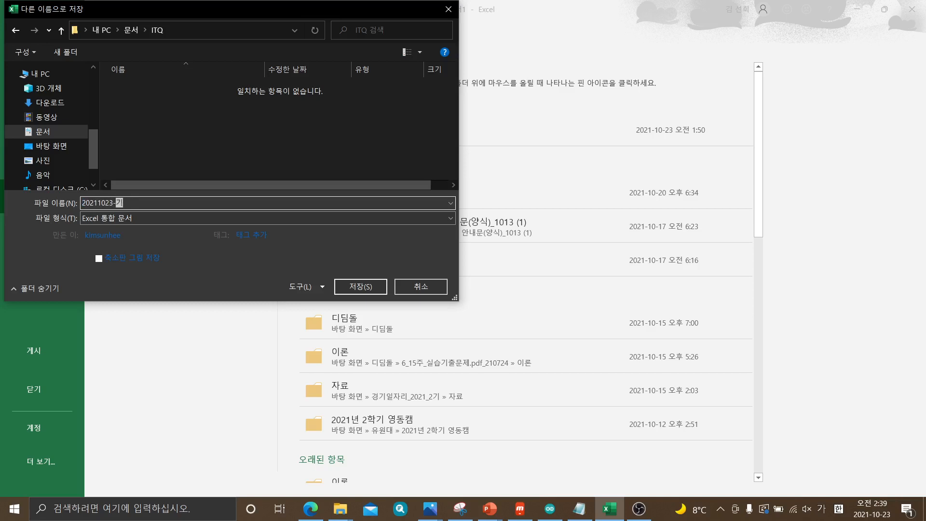
{"action": "key", "text": "Left"}
{"action": "key", "text": "Left"}
{"action": "key", "text": "BackSpace"}
{"action": "key", "text": "Right"}
{"action": "key", "text": "Right"}
{"action": "key", "text": "BackSpace"}
{"action": "left_click", "coordinate": [362, 289]}
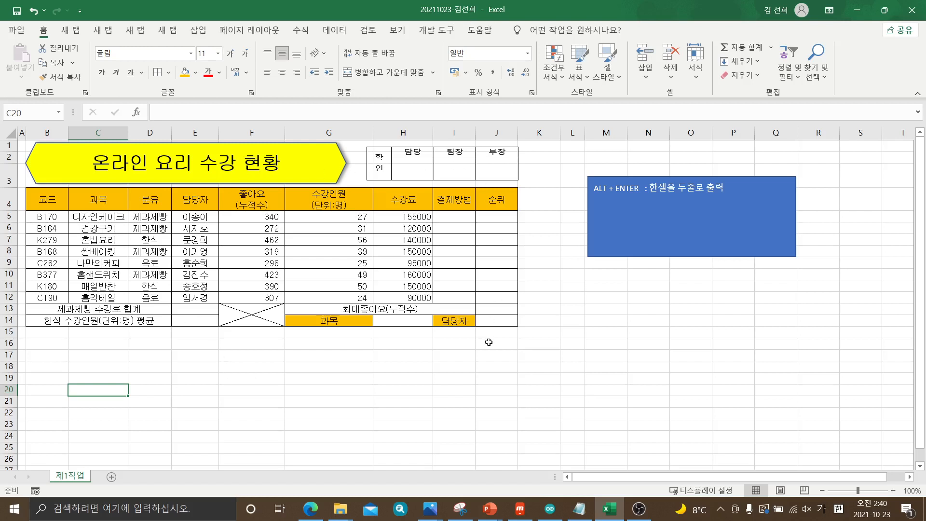
Switch to the GE10-09A.pdf exam paper in Edge, set the drawing pen to blue and mark the last three 조건 items
{"action": "mouse_move", "coordinate": [310, 508]}
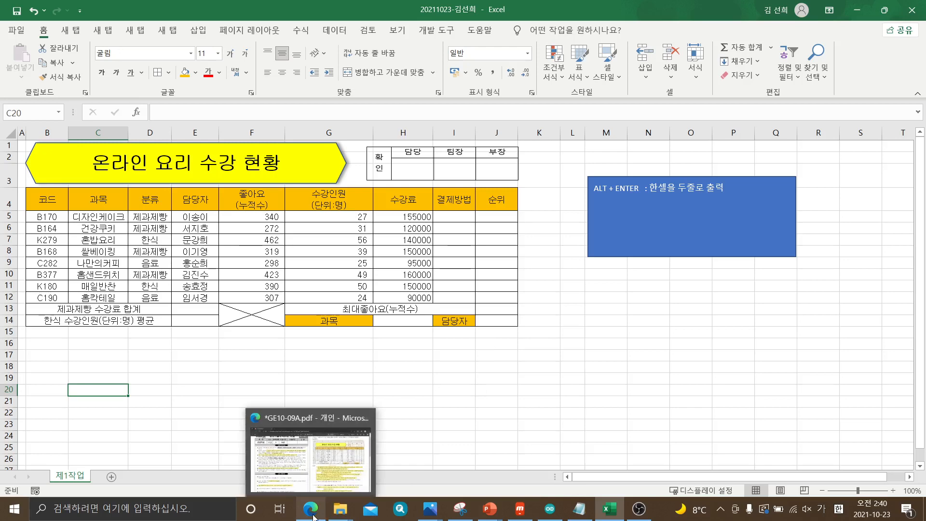
{"action": "left_click", "coordinate": [322, 464]}
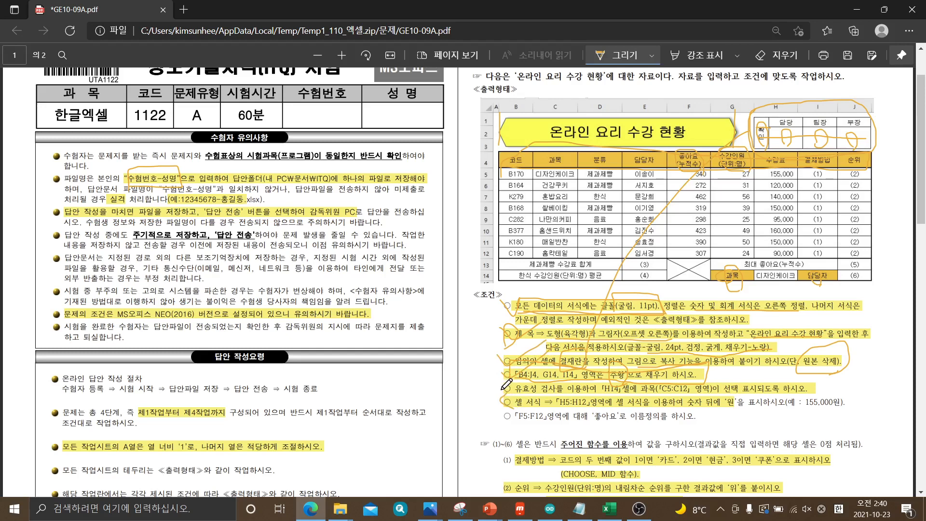
{"action": "left_click", "coordinate": [652, 51]}
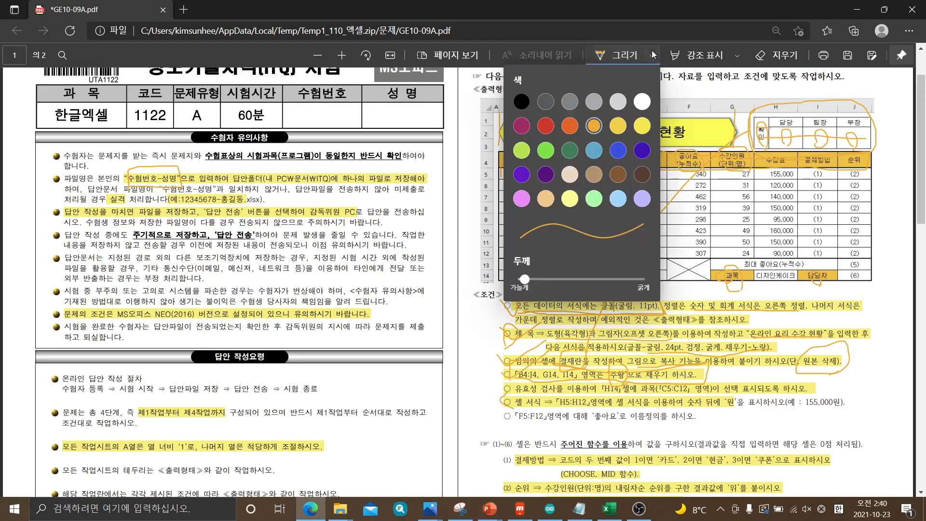
{"action": "left_click", "coordinate": [618, 150]}
{"action": "left_click", "coordinate": [505, 388]}
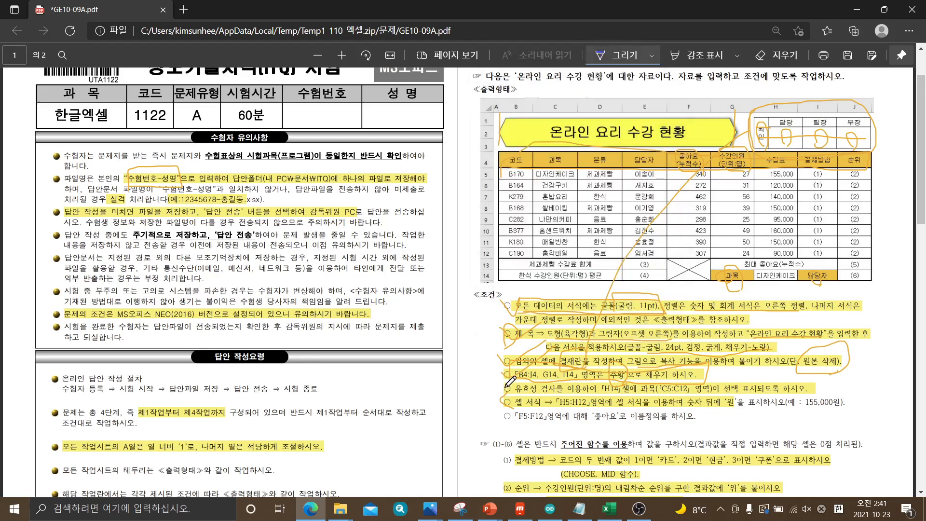
{"action": "mouse_move", "coordinate": [497, 385]}
{"action": "left_mouse_down"}
{"action": "mouse_move", "coordinate": [499, 413]}
{"action": "mouse_move", "coordinate": [505, 404]}
{"action": "left_mouse_up"}
{"action": "mouse_move", "coordinate": [503, 388]}
{"action": "left_mouse_down"}
{"action": "mouse_move", "coordinate": [507, 423]}
{"action": "mouse_move", "coordinate": [506, 386]}
{"action": "left_mouse_up"}
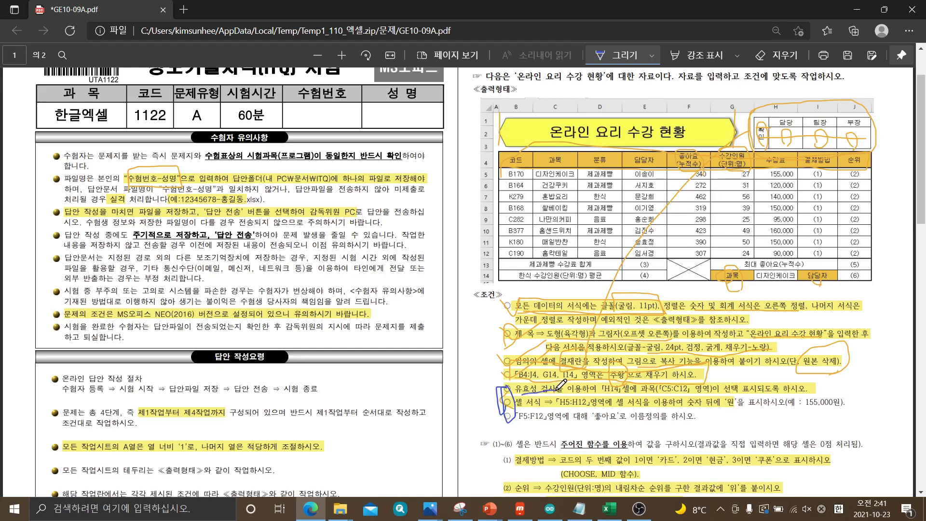
Mark 유효성 검사, H14 and C5:C12 in the validation condition, and circle the H14 cell in the sample table
{"action": "left_click_drag", "start_coordinate": [521, 394], "coordinate": [543, 392]}
{"action": "mouse_move", "coordinate": [620, 394]}
{"action": "left_mouse_down"}
{"action": "mouse_move", "coordinate": [606, 394]}
{"action": "mouse_move", "coordinate": [607, 381]}
{"action": "mouse_move", "coordinate": [626, 382]}
{"action": "mouse_move", "coordinate": [614, 387]}
{"action": "left_mouse_up"}
{"action": "mouse_move", "coordinate": [789, 279]}
{"action": "left_mouse_down"}
{"action": "mouse_move", "coordinate": [772, 290]}
{"action": "mouse_move", "coordinate": [766, 273]}
{"action": "left_mouse_up"}
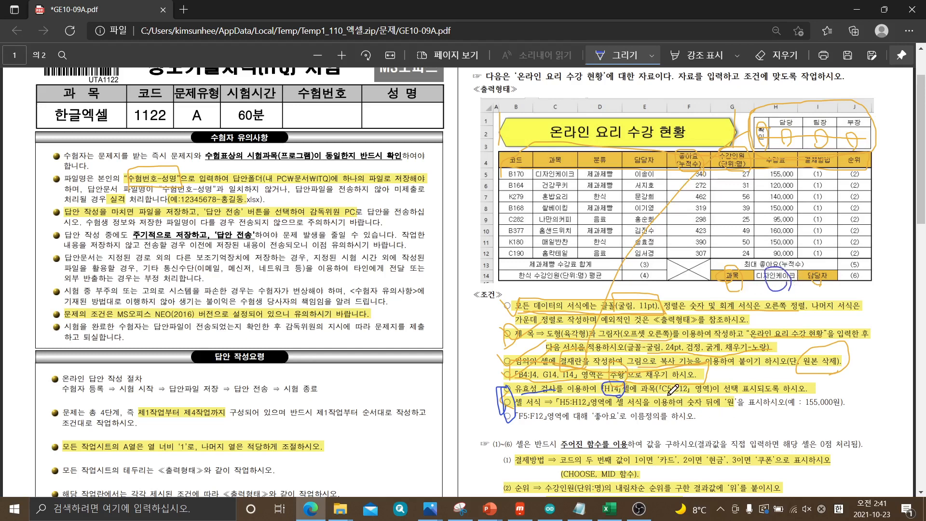
{"action": "left_click_drag", "start_coordinate": [678, 395], "coordinate": [703, 393]}
Outline the 수강료 values in the sample table and mark 155,000원 and the 원 suffix in the 셀 서식 condition
{"action": "mouse_move", "coordinate": [761, 178]}
{"action": "left_mouse_down"}
{"action": "mouse_move", "coordinate": [770, 254]}
{"action": "mouse_move", "coordinate": [798, 248]}
{"action": "mouse_move", "coordinate": [790, 166]}
{"action": "mouse_move", "coordinate": [768, 170]}
{"action": "left_mouse_up"}
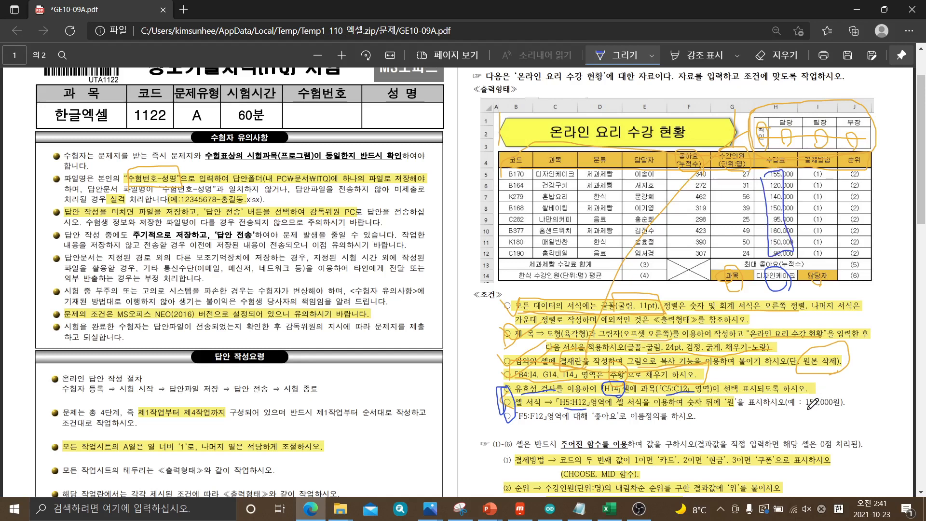
{"action": "left_click_drag", "start_coordinate": [806, 409], "coordinate": [844, 406]}
{"action": "mouse_move", "coordinate": [729, 407]}
{"action": "left_mouse_down"}
{"action": "mouse_move", "coordinate": [724, 397]}
{"action": "mouse_move", "coordinate": [748, 398]}
{"action": "mouse_move", "coordinate": [733, 407]}
{"action": "left_mouse_up"}
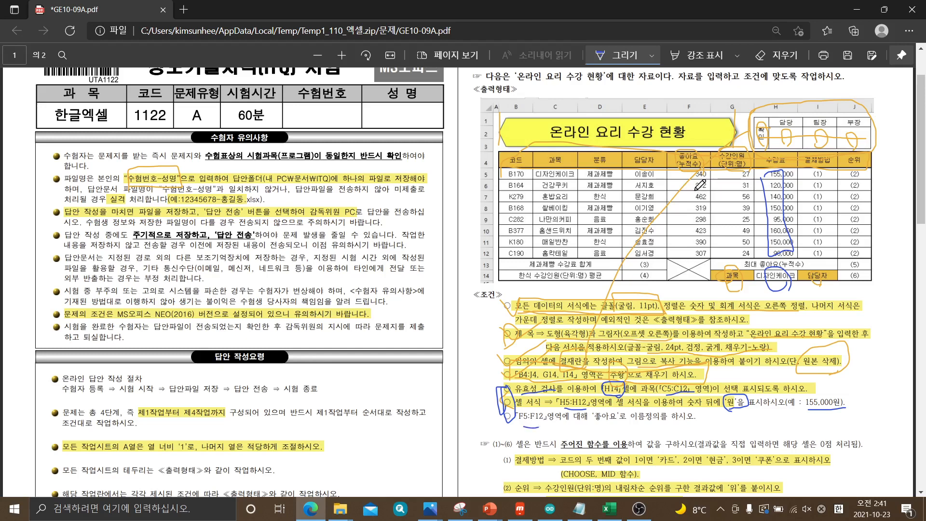
Outline the 좋아요 values in the sample table, mark 좋아요 and 이름정의 in the naming condition, and return to Excel
{"action": "mouse_move", "coordinate": [676, 174]}
{"action": "left_mouse_down"}
{"action": "mouse_move", "coordinate": [691, 252]}
{"action": "mouse_move", "coordinate": [694, 169]}
{"action": "left_mouse_up"}
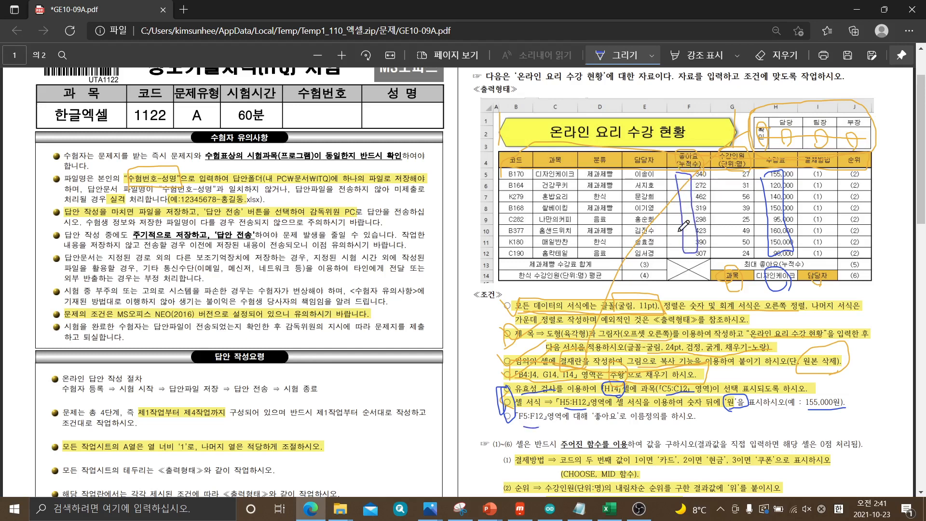
{"action": "left_click_drag", "start_coordinate": [638, 423], "coordinate": [673, 420]}
{"action": "mouse_move", "coordinate": [618, 424]}
{"action": "left_mouse_down"}
{"action": "mouse_move", "coordinate": [590, 423]}
{"action": "mouse_move", "coordinate": [590, 401]}
{"action": "mouse_move", "coordinate": [614, 394]}
{"action": "mouse_move", "coordinate": [630, 424]}
{"action": "left_mouse_up"}
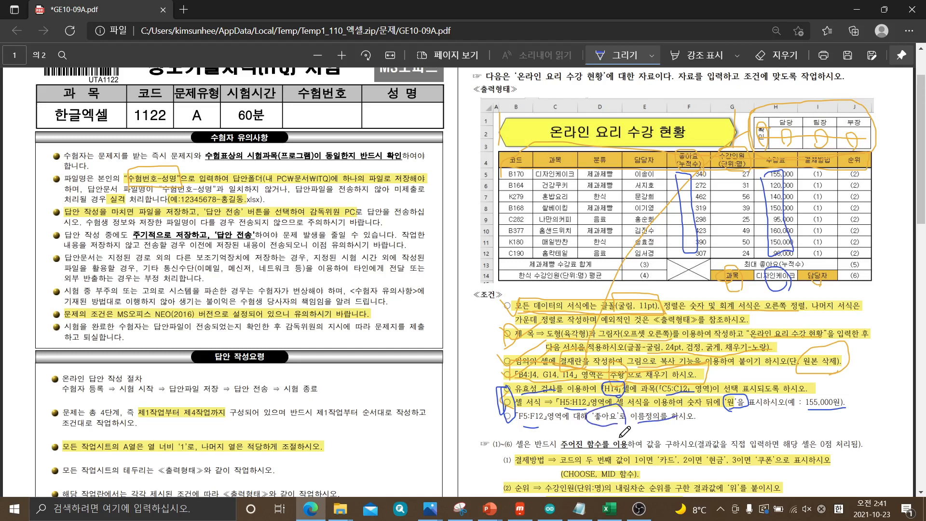
{"action": "left_click_drag", "start_coordinate": [491, 386], "coordinate": [506, 389]}
{"action": "left_click_drag", "start_coordinate": [112, 8], "coordinate": [925, 30]}
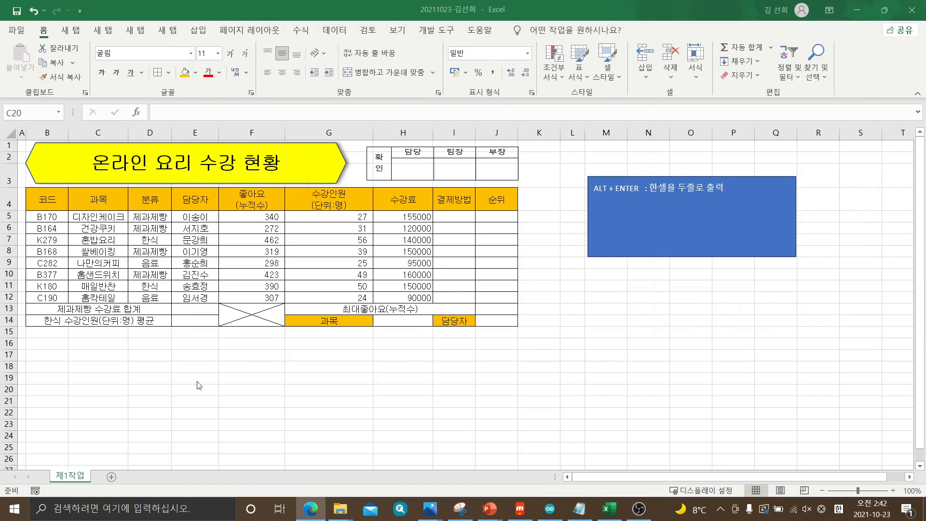
Open the 데이터 유효성 검사 settings for cell H14, positioning the dialog clear of the table
{"action": "left_click", "coordinate": [393, 324]}
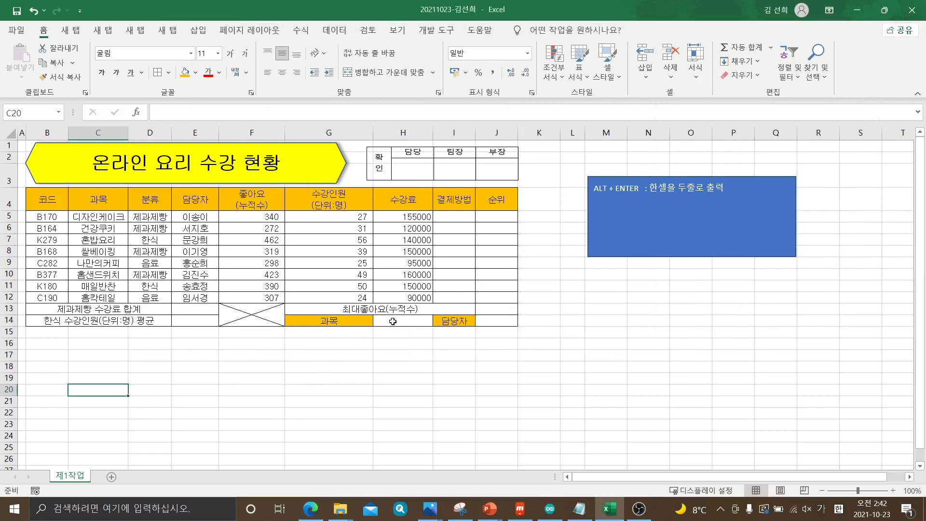
{"action": "left_click", "coordinate": [393, 321]}
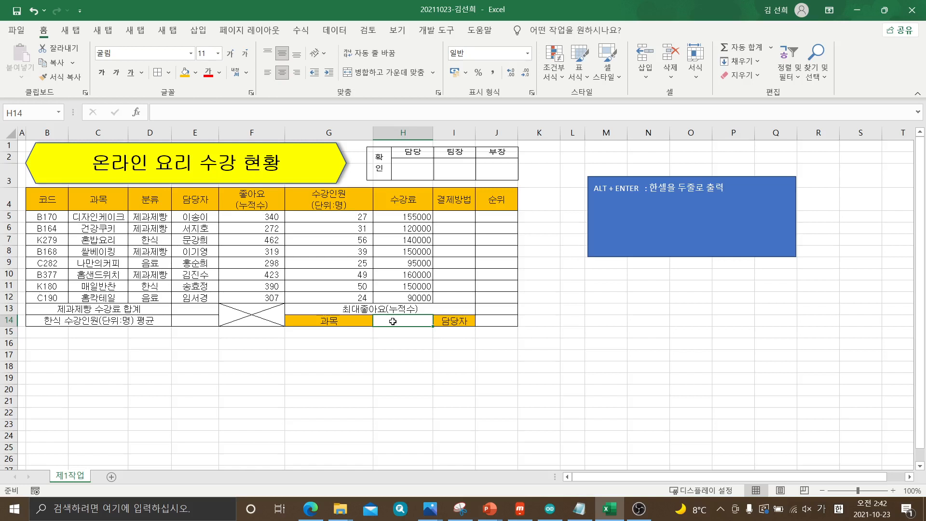
{"action": "left_click", "coordinate": [334, 31]}
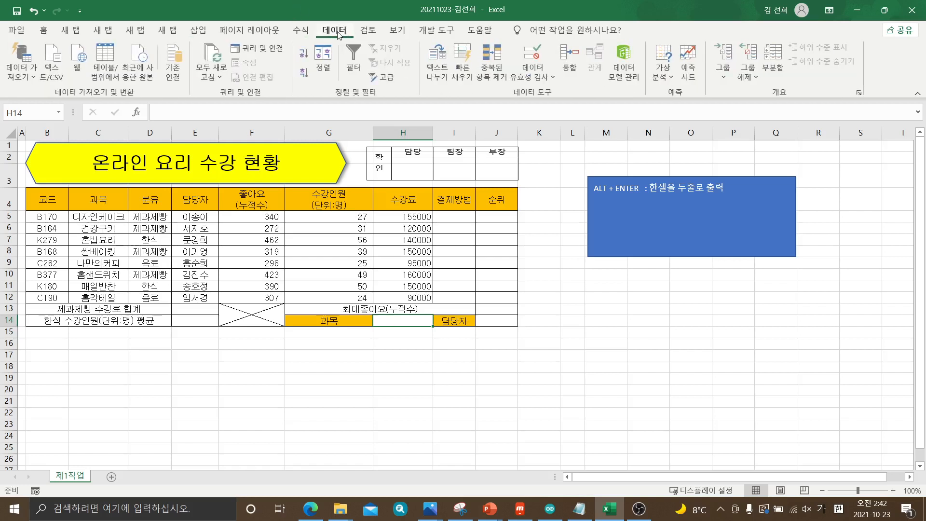
{"action": "left_click", "coordinate": [458, 400]}
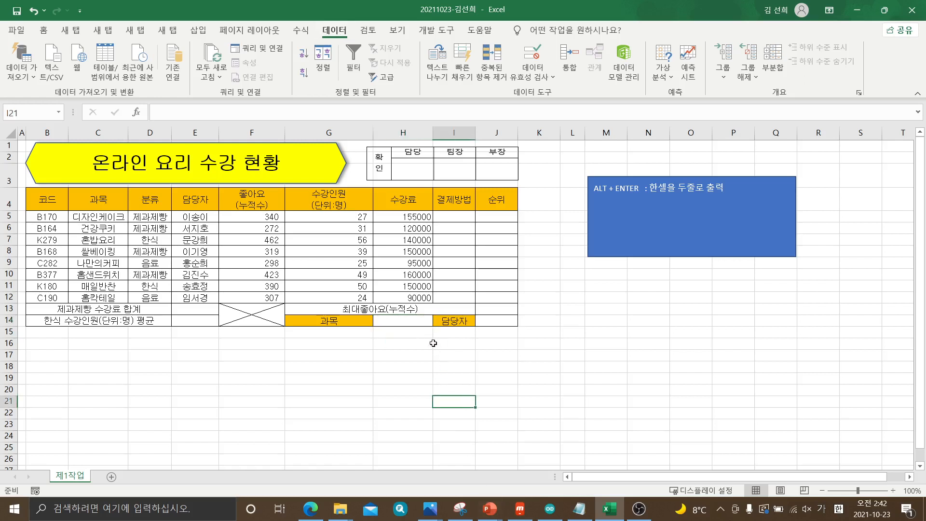
{"action": "left_click", "coordinate": [414, 324]}
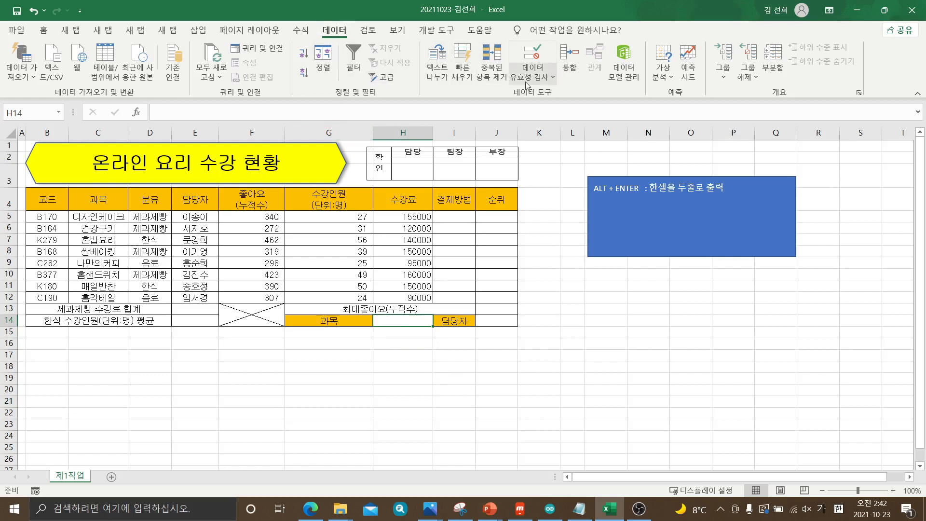
{"action": "left_click", "coordinate": [553, 79]}
{"action": "left_click", "coordinate": [554, 79]}
{"action": "left_click", "coordinate": [554, 79]}
{"action": "left_click", "coordinate": [553, 79]}
{"action": "left_click", "coordinate": [554, 79]}
{"action": "left_click", "coordinate": [554, 79]}
{"action": "left_click", "coordinate": [554, 79]}
{"action": "left_click", "coordinate": [553, 79]}
{"action": "left_click", "coordinate": [554, 79]}
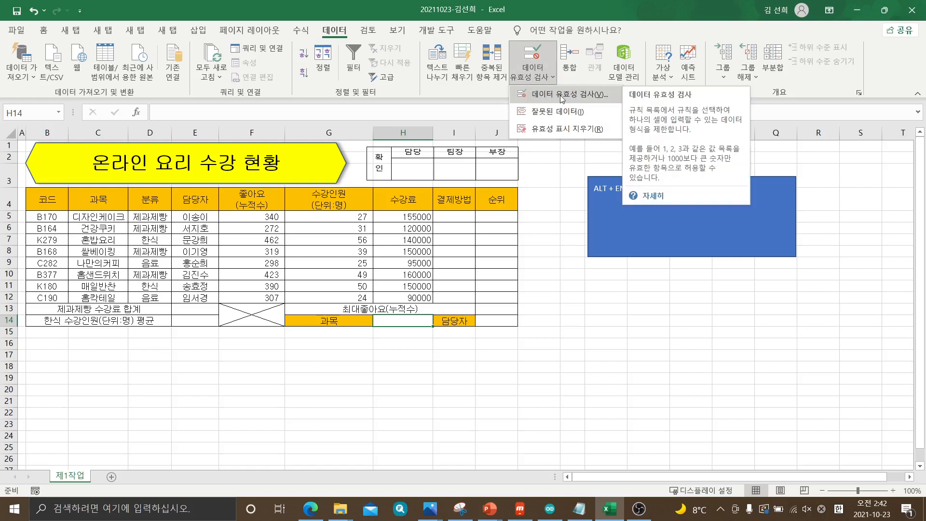
{"action": "left_click", "coordinate": [554, 96]}
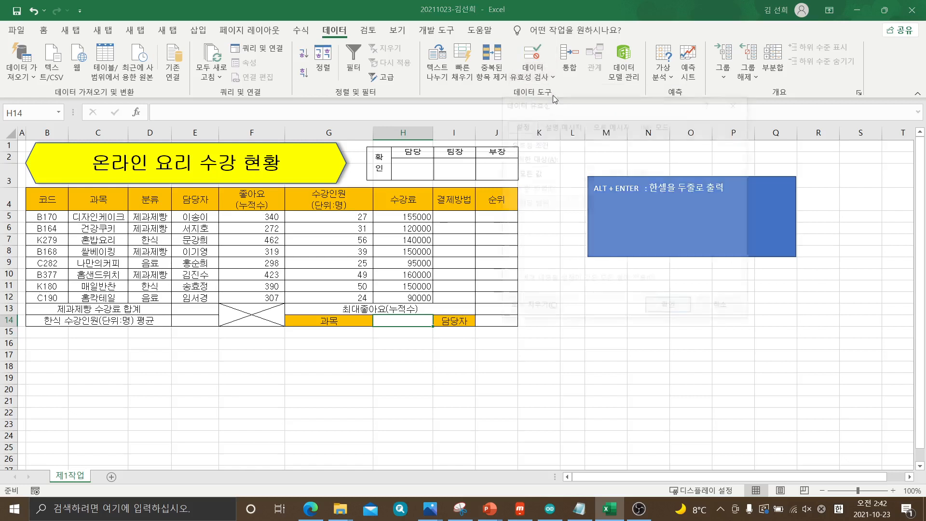
{"action": "left_click_drag", "start_coordinate": [560, 106], "coordinate": [597, 111]}
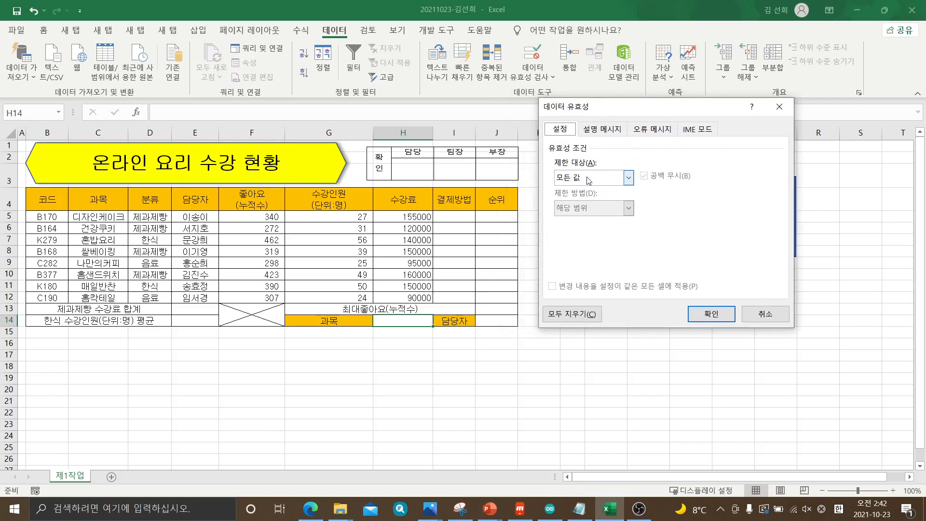
Set the validation's 제한 대상 to 목록 and get its 원본 ready for entry
{"action": "left_click", "coordinate": [629, 178]}
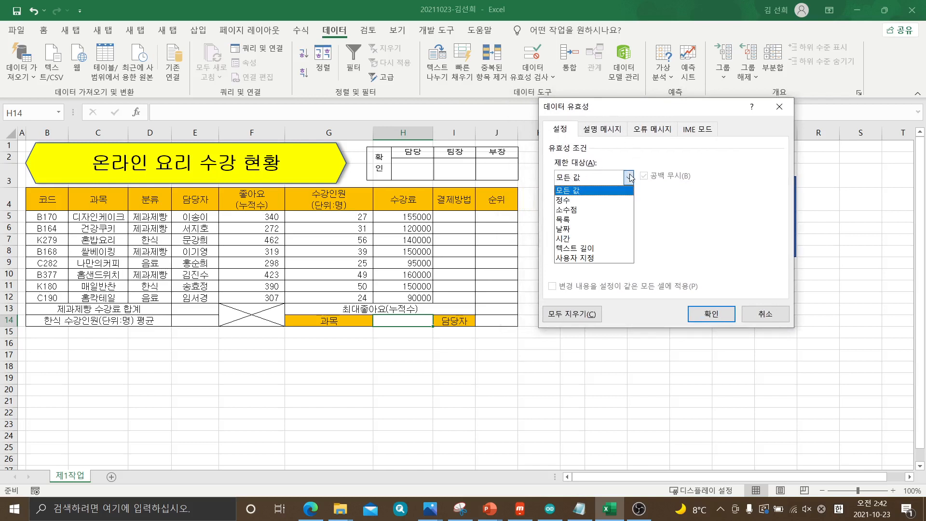
{"action": "key", "text": "Down"}
{"action": "key", "text": "Down"}
{"action": "key", "text": "Down"}
{"action": "key", "text": "Return"}
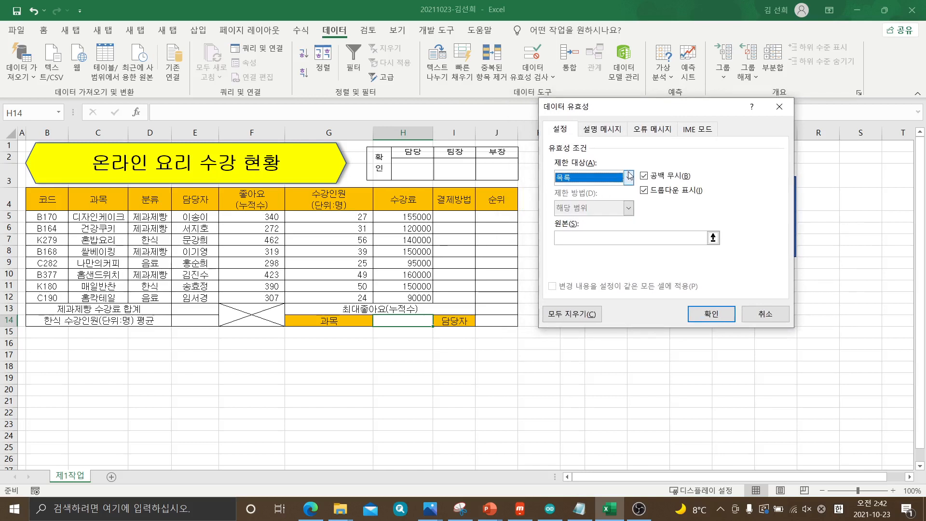
{"action": "left_click", "coordinate": [629, 177]}
{"action": "left_click", "coordinate": [558, 223]}
{"action": "left_click", "coordinate": [629, 178]}
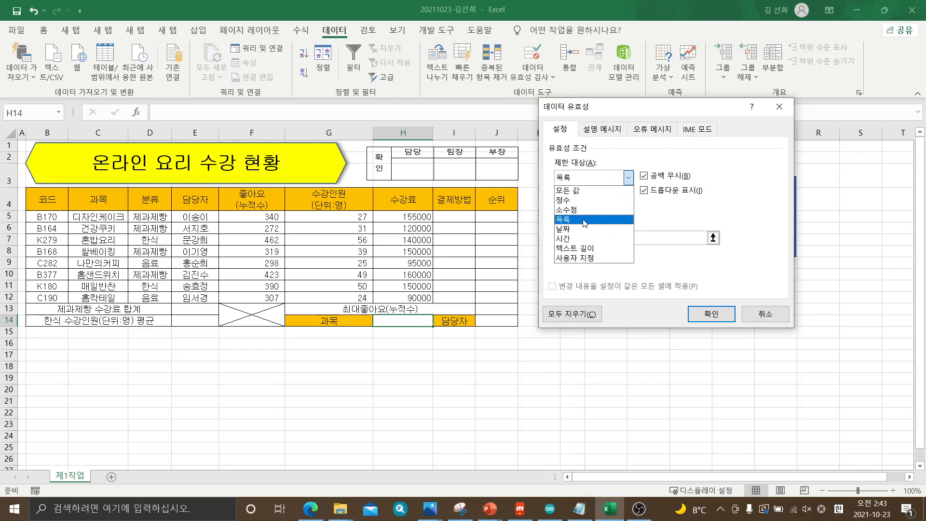
{"action": "left_click", "coordinate": [580, 221]}
{"action": "left_click", "coordinate": [628, 178]}
{"action": "left_click", "coordinate": [568, 220]}
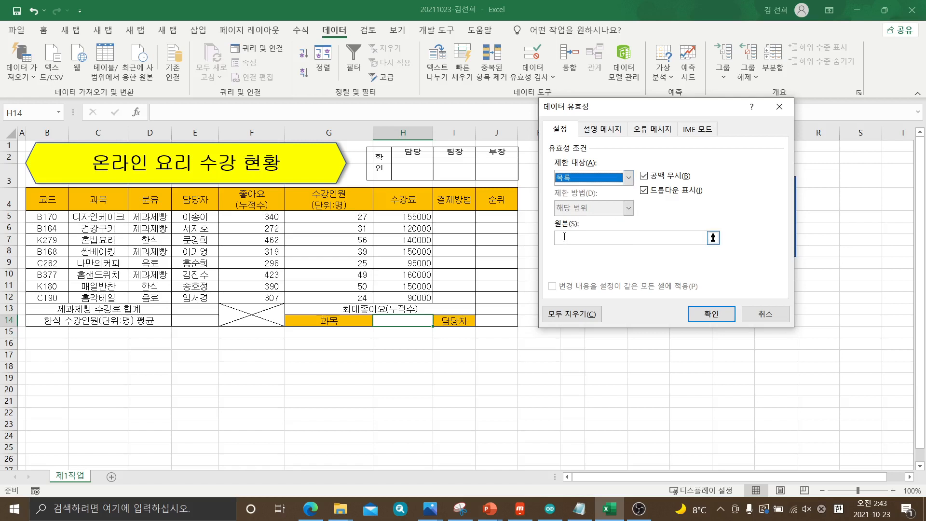
{"action": "left_click", "coordinate": [566, 237]}
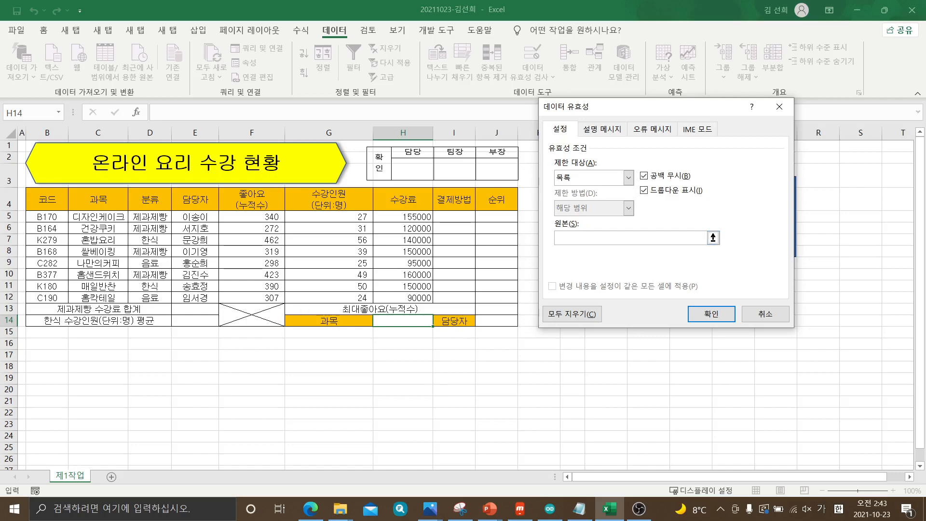
Mark the C5:C12 range in the exam paper's validation condition and return to the Excel validation settings
{"action": "key", "text": "alt+Tab"}
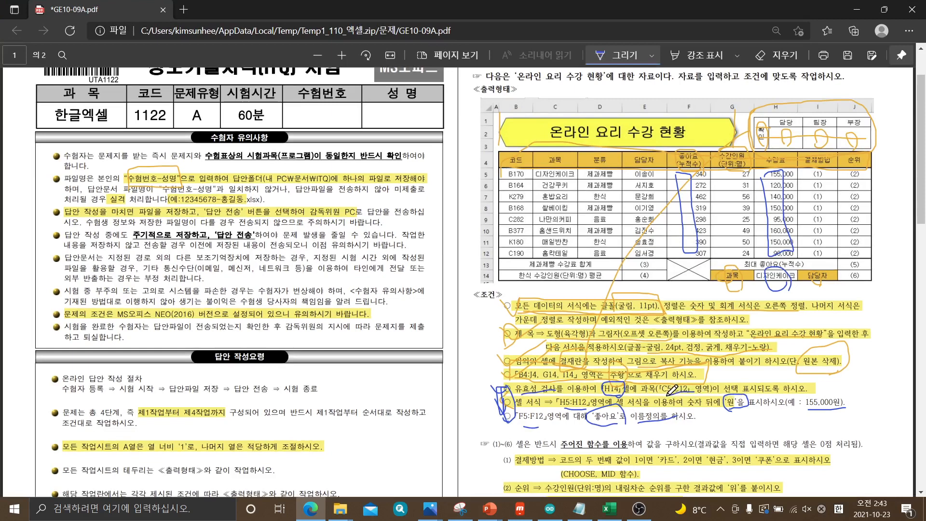
{"action": "mouse_move", "coordinate": [691, 380]}
{"action": "left_mouse_down"}
{"action": "mouse_move", "coordinate": [659, 381]}
{"action": "mouse_move", "coordinate": [657, 393]}
{"action": "mouse_move", "coordinate": [706, 388]}
{"action": "left_mouse_up"}
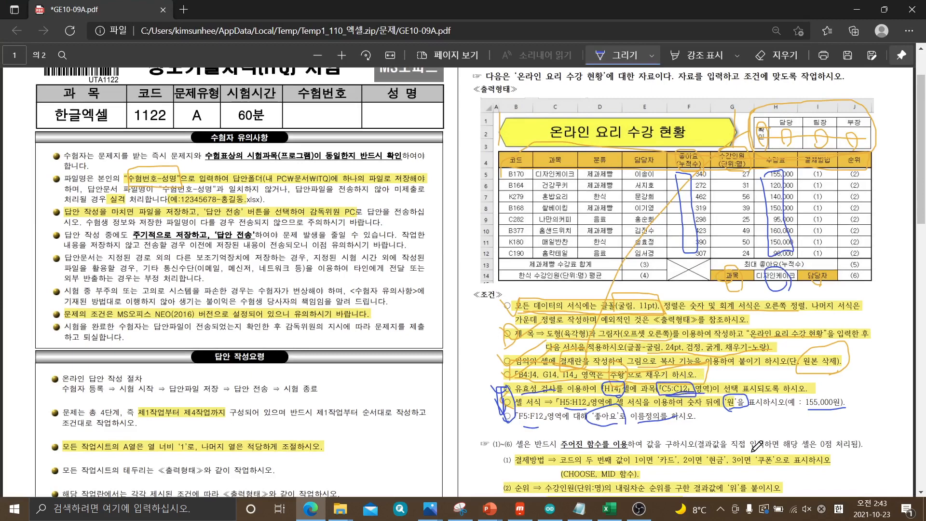
{"action": "left_click", "coordinate": [609, 509]}
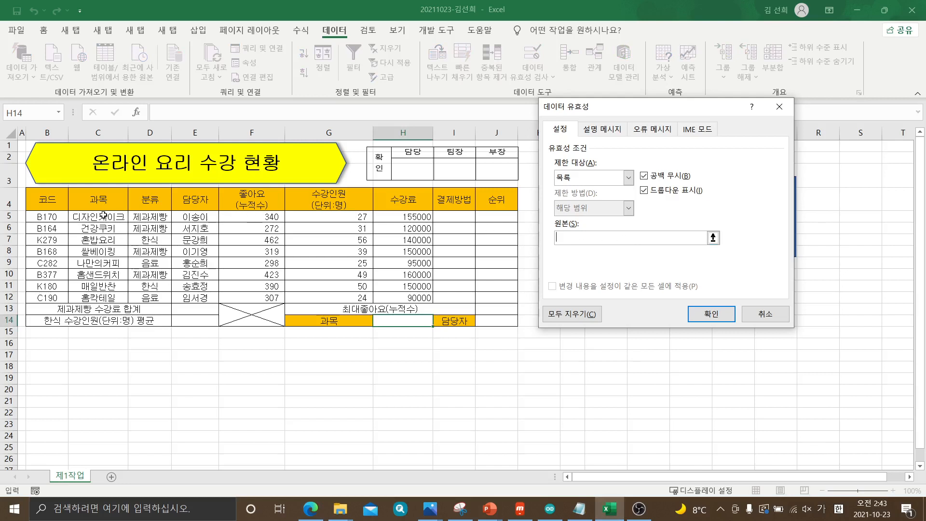
Set the validation list's 원본 to =$C$5:$C$12 using the 과목 entries
{"action": "left_click_drag", "start_coordinate": [97, 216], "coordinate": [100, 296]}
{"action": "left_click_drag", "start_coordinate": [101, 217], "coordinate": [103, 293]}
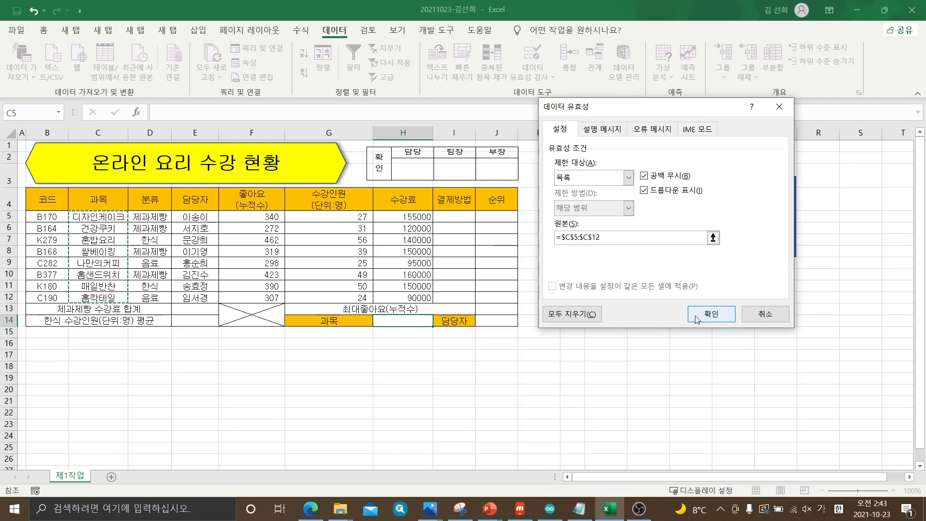
{"action": "left_click", "coordinate": [711, 314]}
Capture the 데이터 유효성 dialog as a new snip in 캡처 도구 and minimize the capture window
{"action": "left_click", "coordinate": [461, 509]}
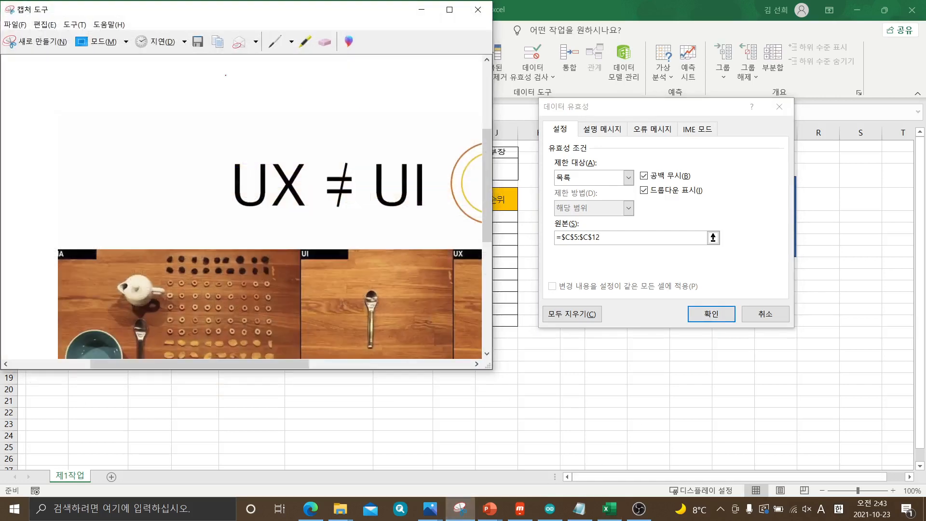
{"action": "left_click", "coordinate": [62, 42]}
{"action": "left_click_drag", "start_coordinate": [540, 98], "coordinate": [794, 332]}
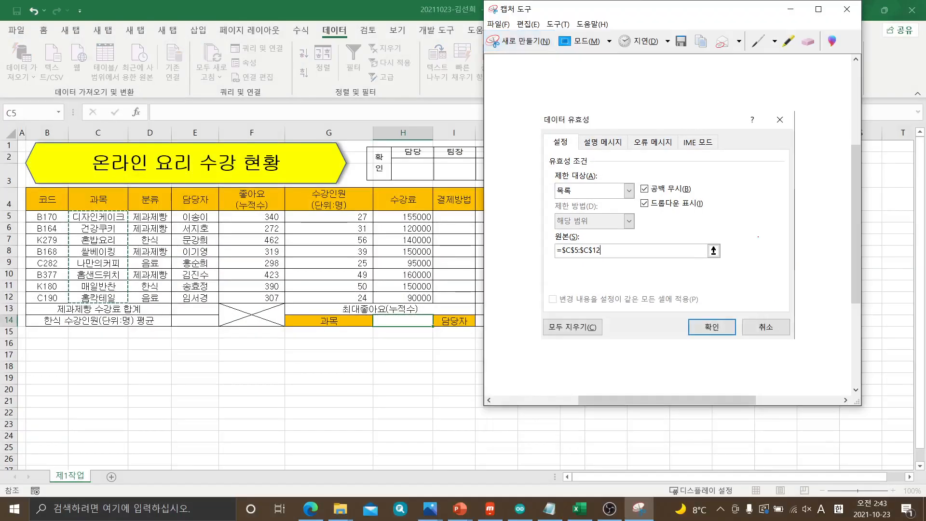
{"action": "left_click", "coordinate": [790, 9]}
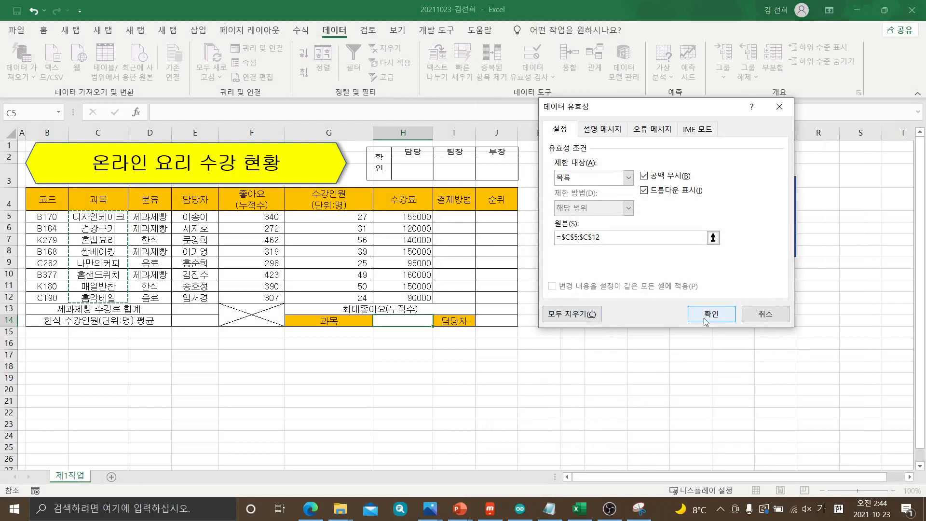
Apply the validation rule to H14, choose 디자인케이크 from its list and reopen the list
{"action": "left_click", "coordinate": [703, 316]}
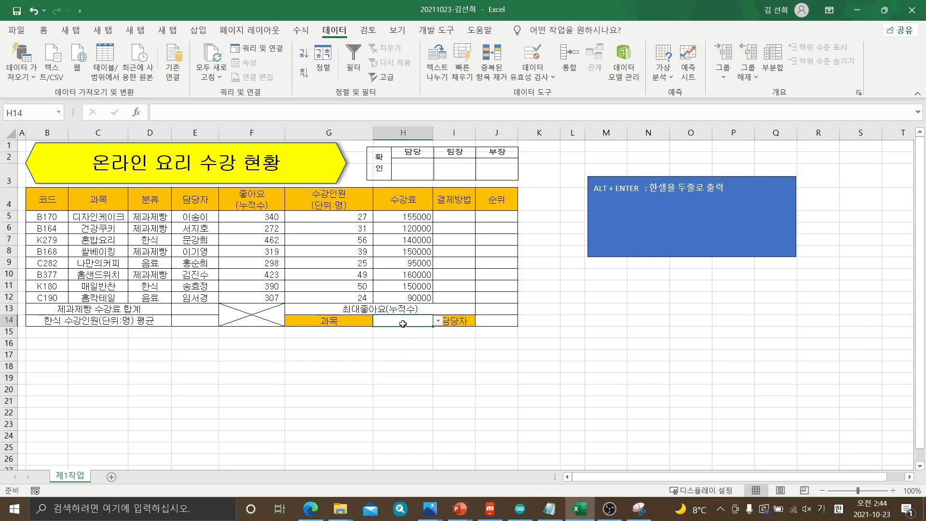
{"action": "left_click", "coordinate": [439, 321]}
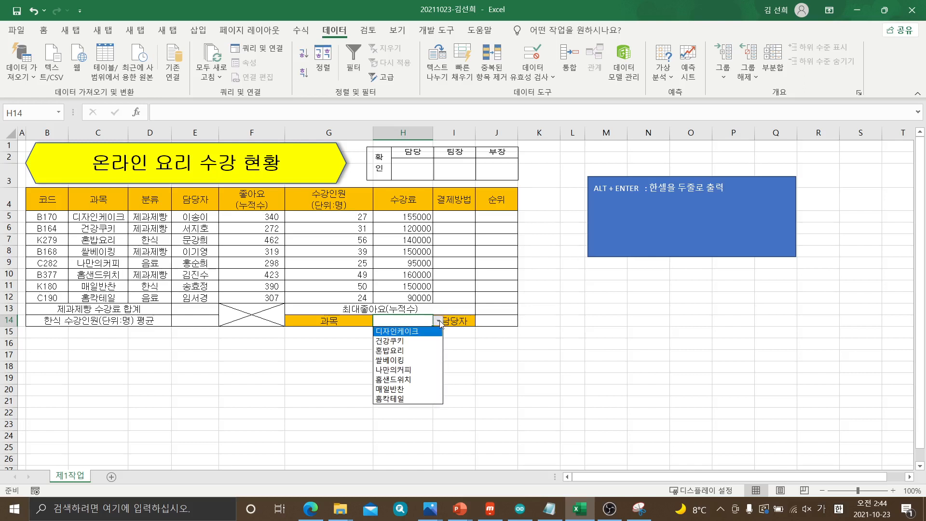
{"action": "left_click", "coordinate": [418, 333]}
{"action": "left_click", "coordinate": [439, 320]}
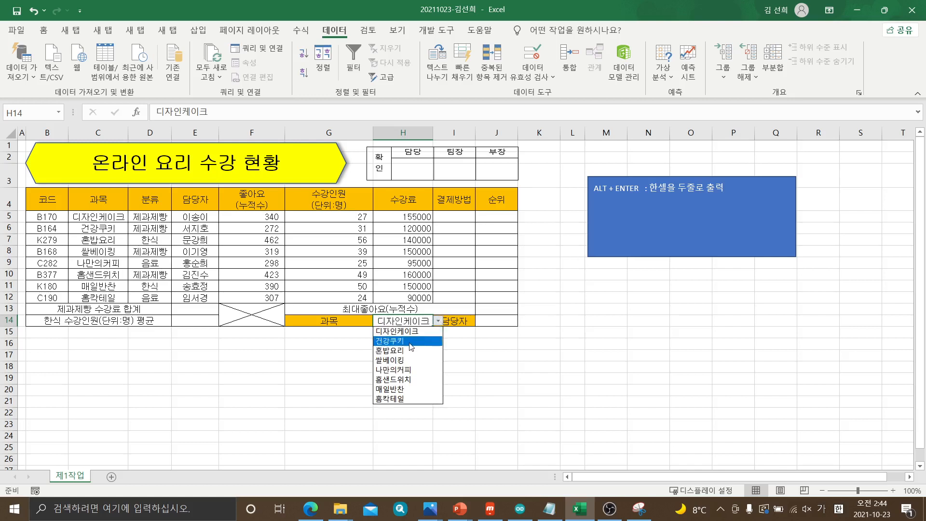
Test H14's validation list by choosing 건강쿠키, 혼밥요리, 나만의커피 and 홈샌드위치 in turn, ending on 나만의커피
{"action": "left_click", "coordinate": [400, 341]}
{"action": "left_click", "coordinate": [437, 321]}
{"action": "left_click", "coordinate": [400, 351]}
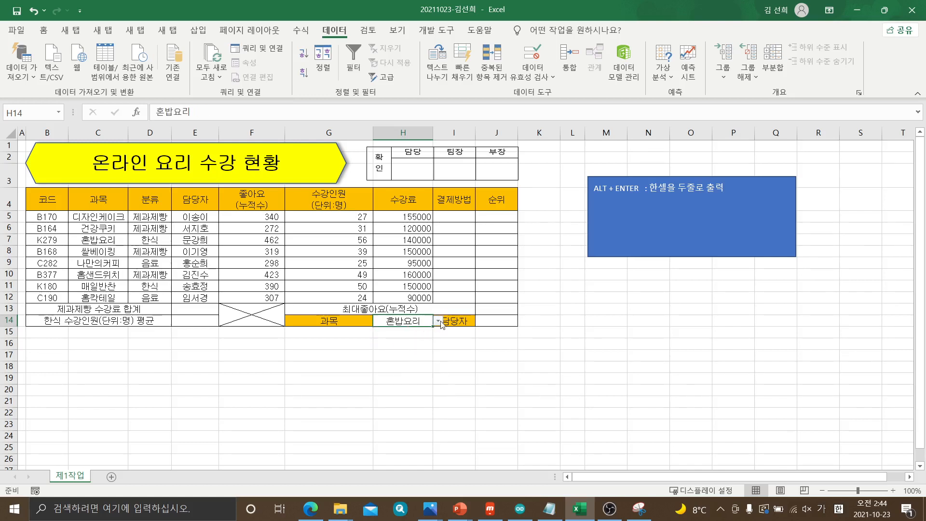
{"action": "left_click", "coordinate": [438, 320]}
{"action": "left_click", "coordinate": [400, 369]}
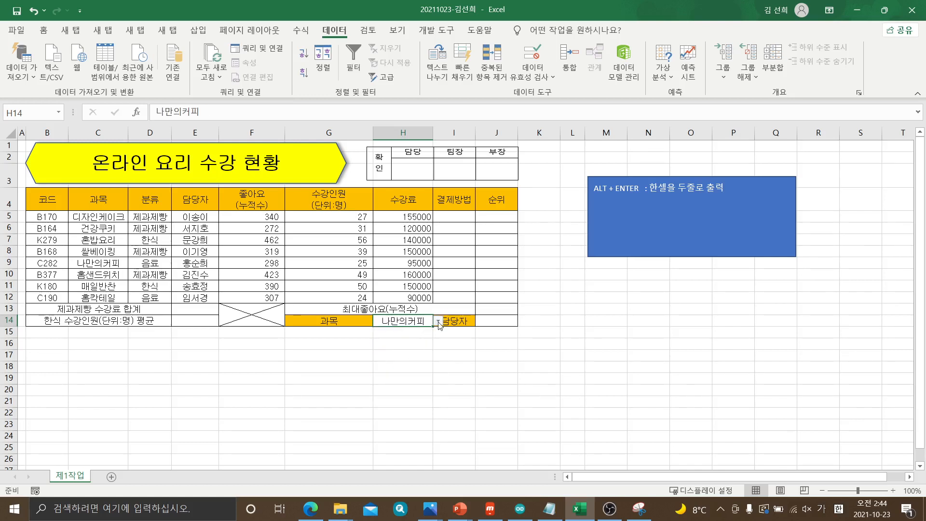
{"action": "left_click", "coordinate": [437, 320]}
{"action": "left_click", "coordinate": [400, 381]}
{"action": "left_click", "coordinate": [438, 320]}
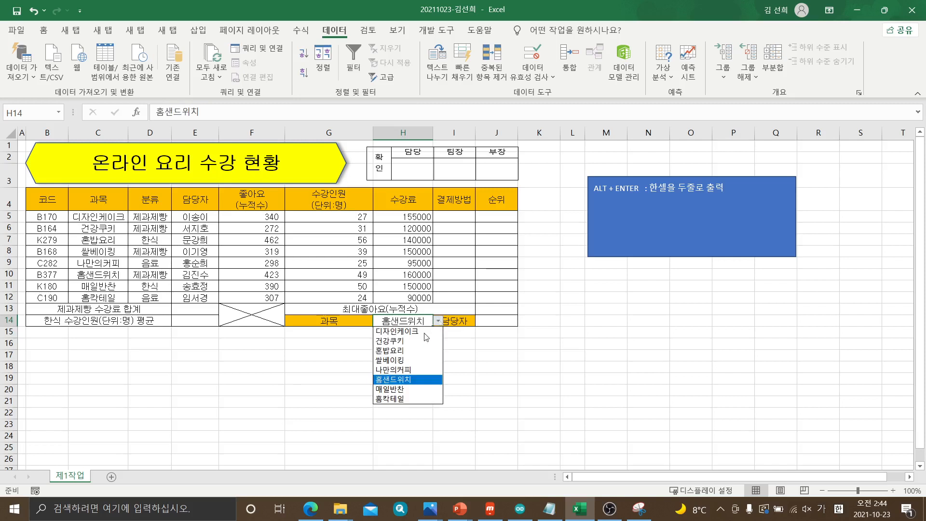
{"action": "left_click", "coordinate": [401, 369]}
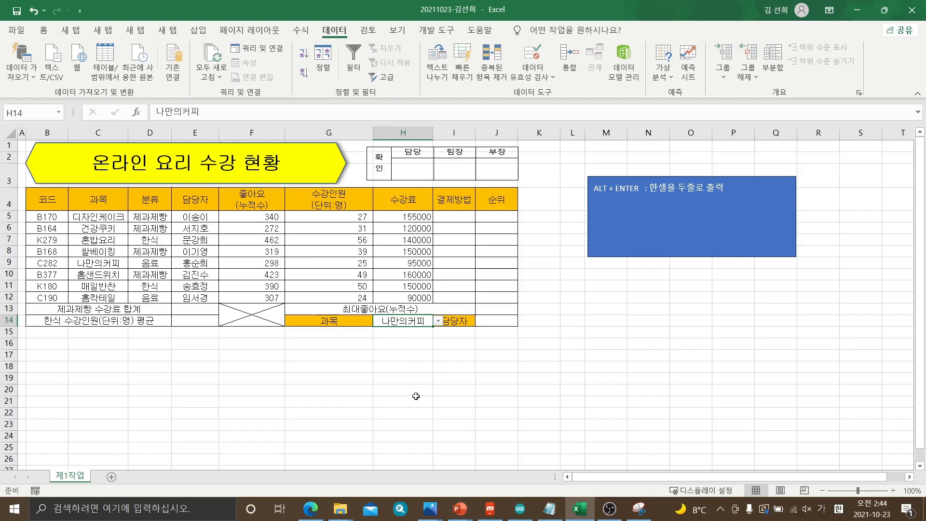
Switch H14's list choice among 건강쿠키, 나만의커피 and 혼밥요리 once more, finishing with 나만의커피
{"action": "left_click", "coordinate": [440, 323]}
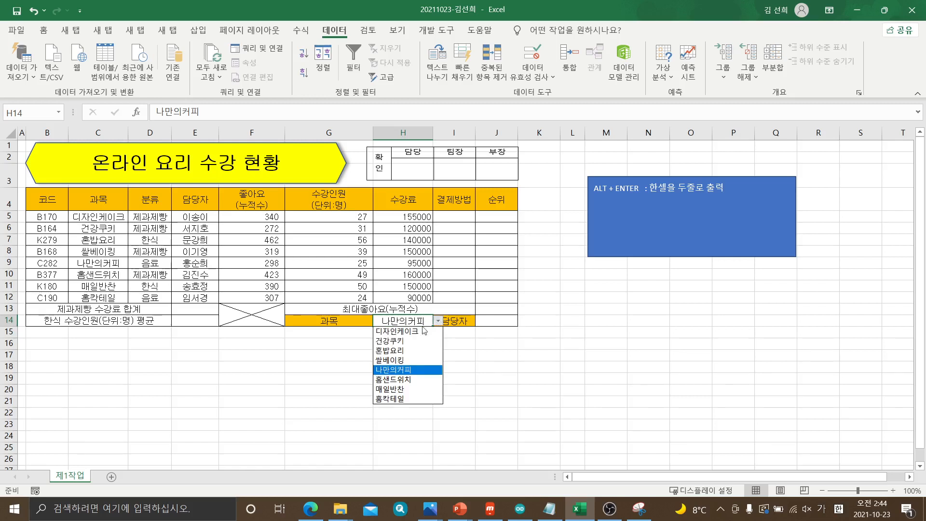
{"action": "left_click", "coordinate": [392, 340]}
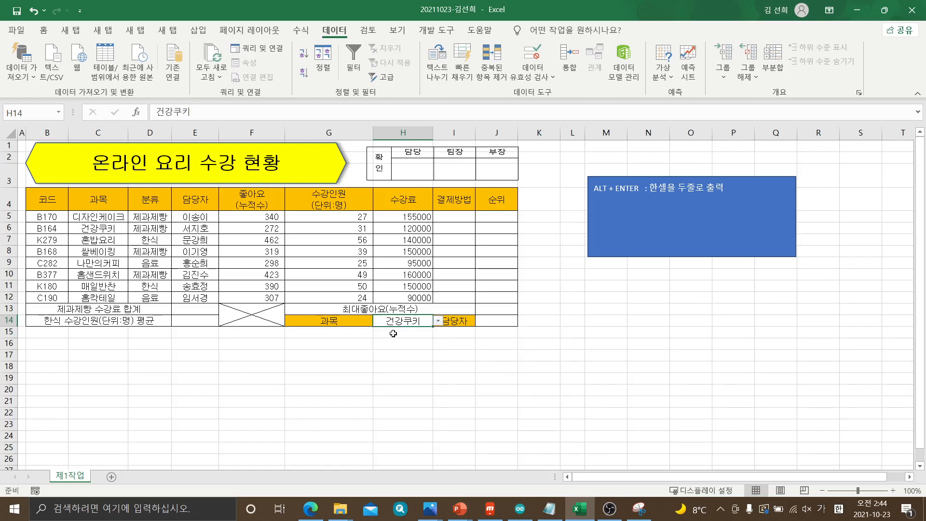
{"action": "left_click", "coordinate": [441, 323]}
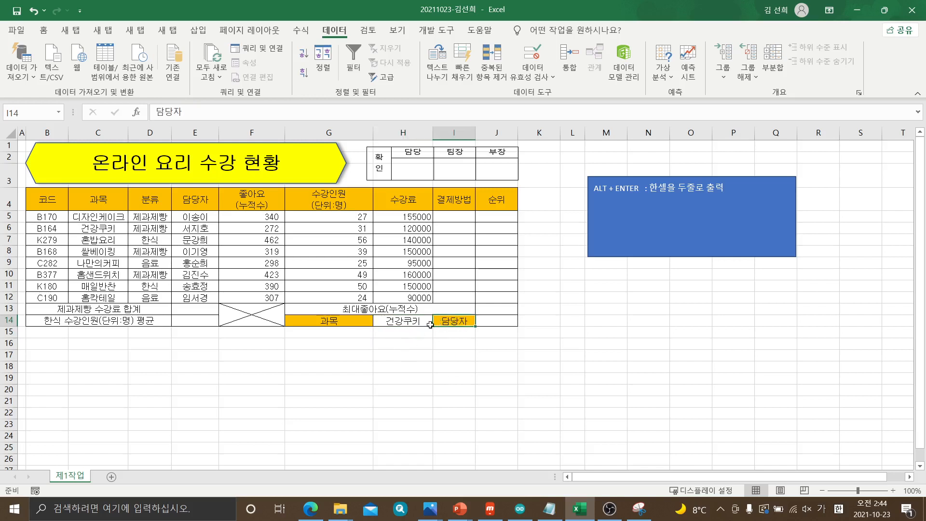
{"action": "left_click", "coordinate": [428, 322]}
{"action": "left_click", "coordinate": [438, 321]}
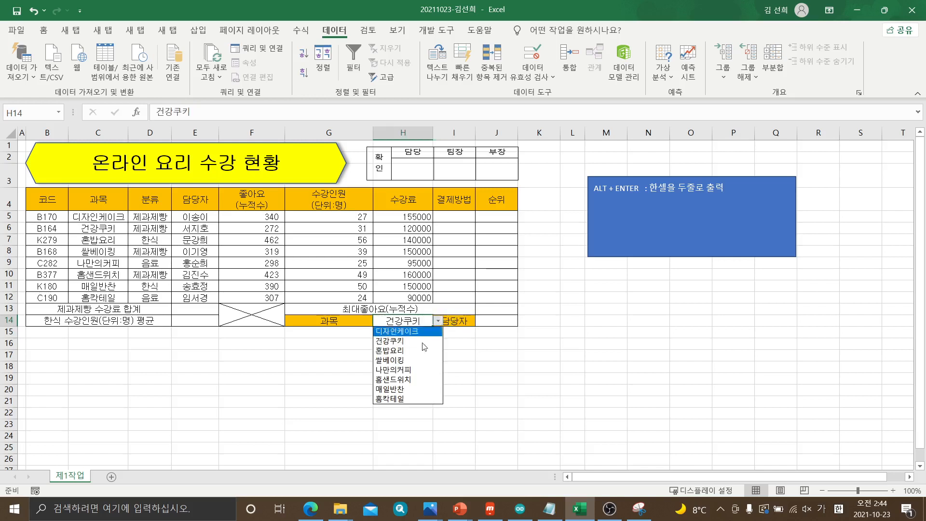
{"action": "left_click", "coordinate": [402, 369]}
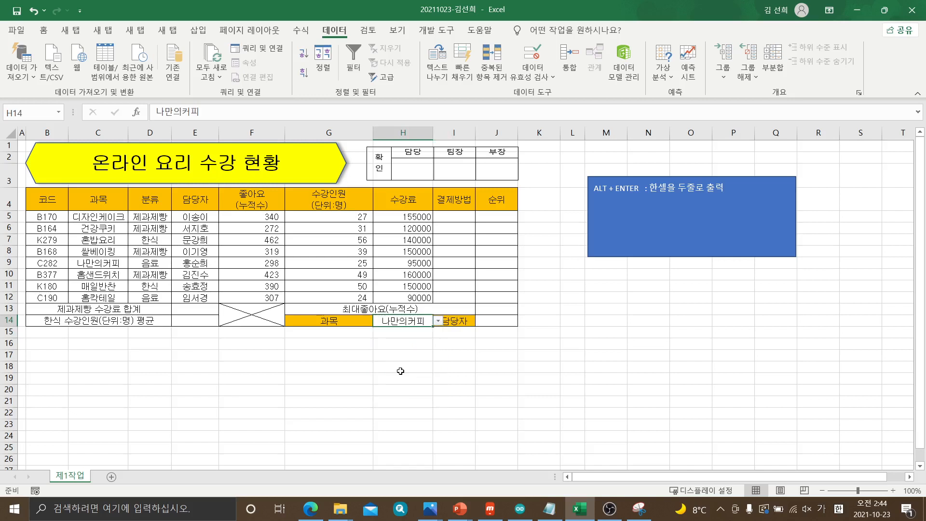
{"action": "left_click", "coordinate": [438, 322]}
{"action": "left_click", "coordinate": [400, 350]}
{"action": "left_click", "coordinate": [438, 322]}
{"action": "left_click", "coordinate": [400, 370]}
Paste the captured 데이터 유효성 dialog image into the sheet, shrink it and place it below the blue note box
{"action": "left_click", "coordinate": [639, 508]}
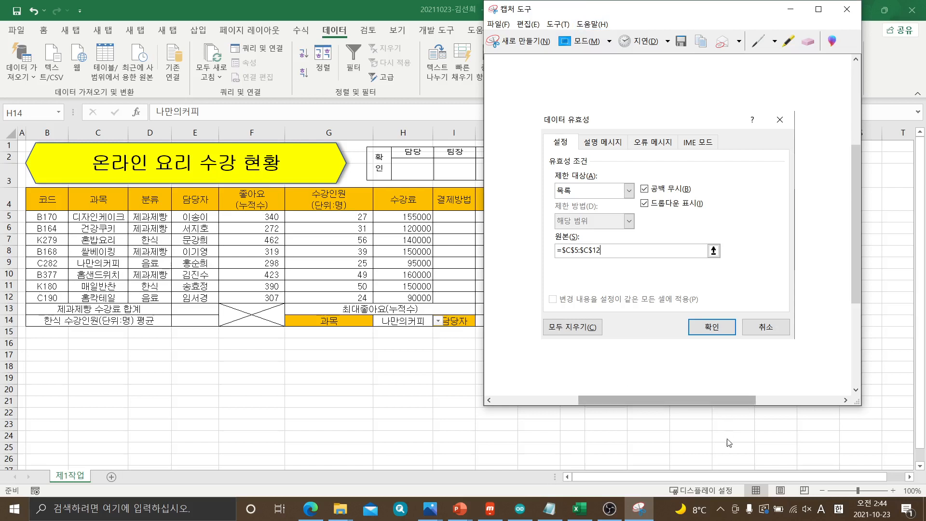
{"action": "left_click", "coordinate": [689, 365]}
{"action": "key", "text": "ctrl+v"}
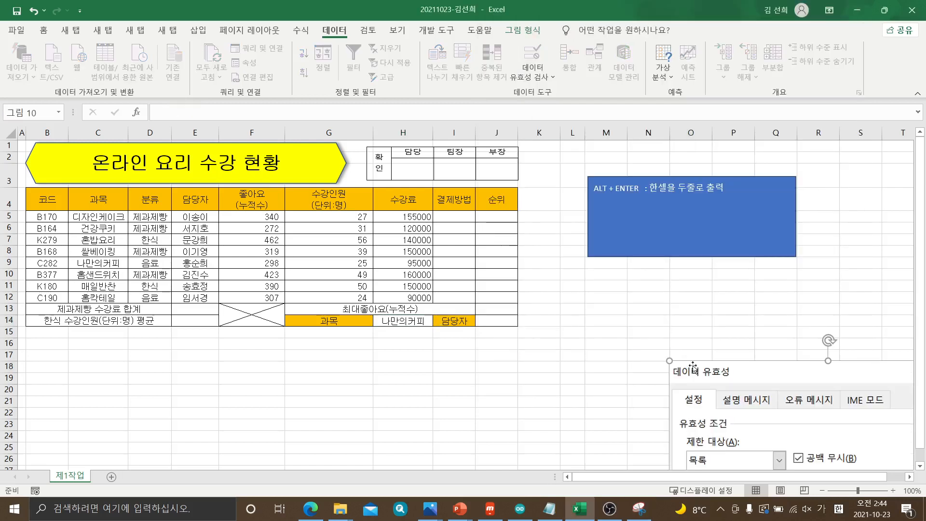
{"action": "left_click_drag", "start_coordinate": [715, 364], "coordinate": [686, 380]}
{"action": "left_click_drag", "start_coordinate": [750, 389], "coordinate": [656, 285]}
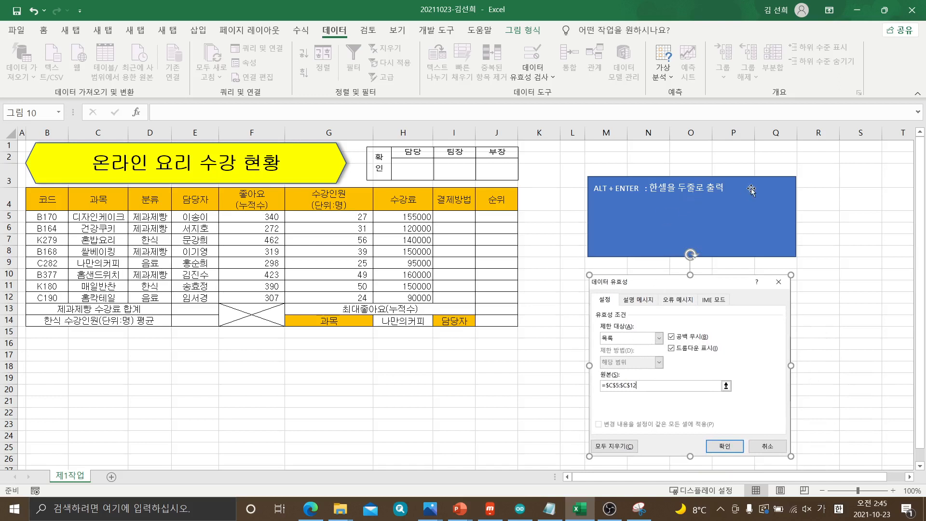
Add the line "데이터--> 데이터 유효성검사" below the ALT + ENTER note in the blue box
{"action": "left_click", "coordinate": [724, 187]}
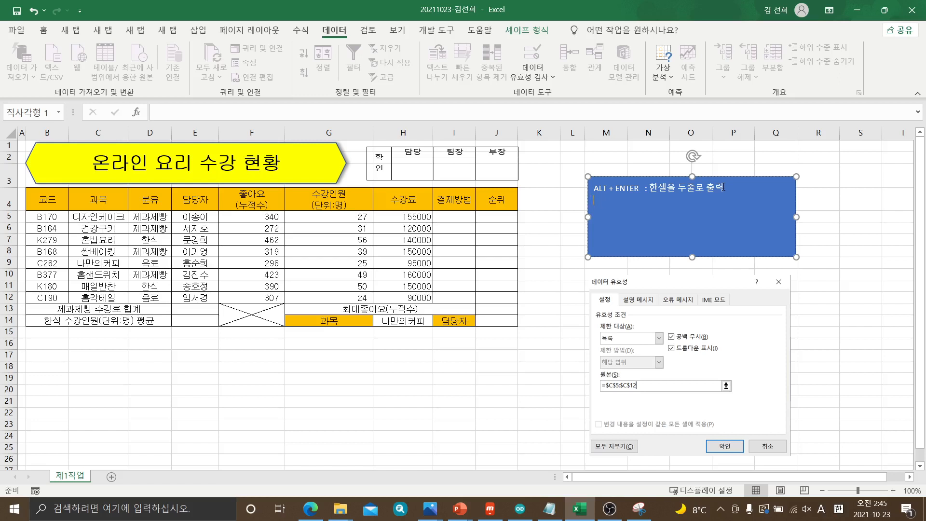
{"action": "key", "text": "Hangul"}
{"action": "type", "text": "ㄷ"}
{"action": "type", "text": "이터 -"}
{"action": "type", "text": "데이터-"}
{"action": "type", "text": "-> 데이"}
{"action": "type", "text": "터 유"}
{"action": "type", "text": "효"}
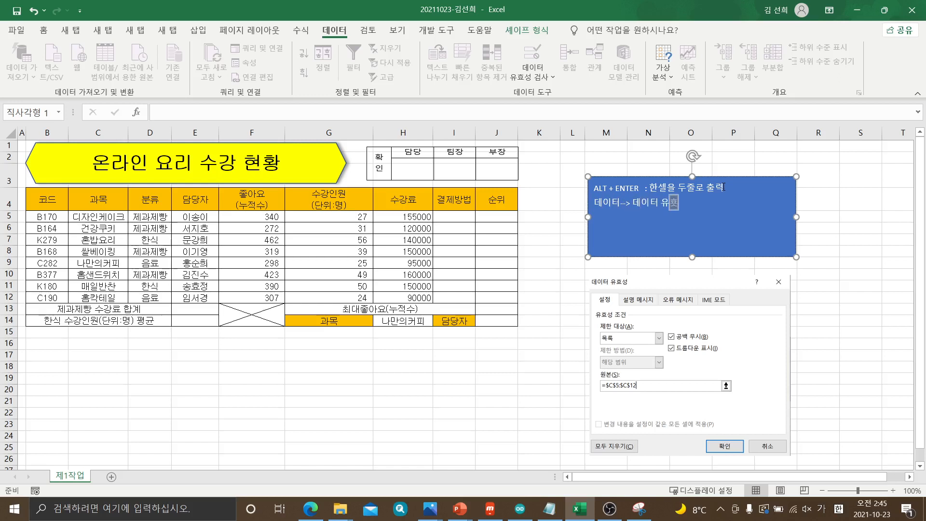
{"action": "type", "text": "성ㄱ"}
{"action": "type", "text": "사"}
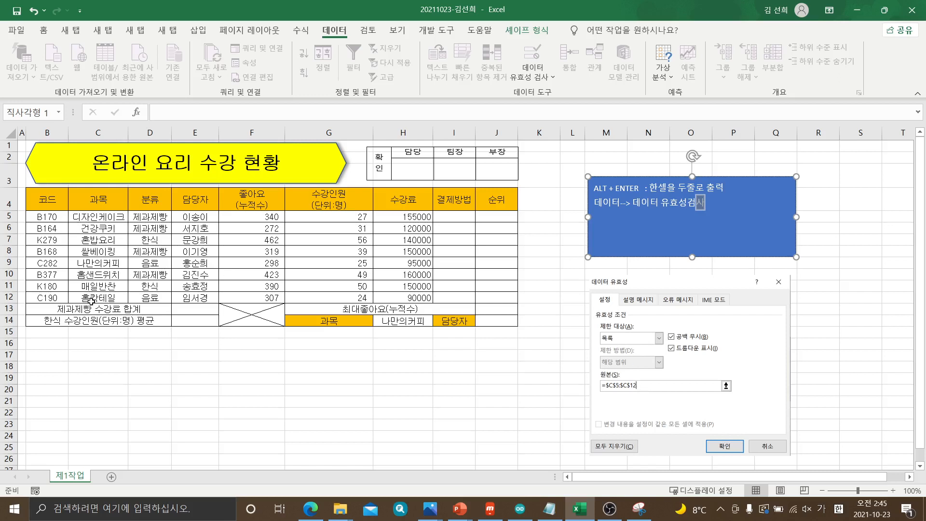
Choose 디자인케이크 from the validation list in H14
{"action": "left_click", "coordinate": [403, 321]}
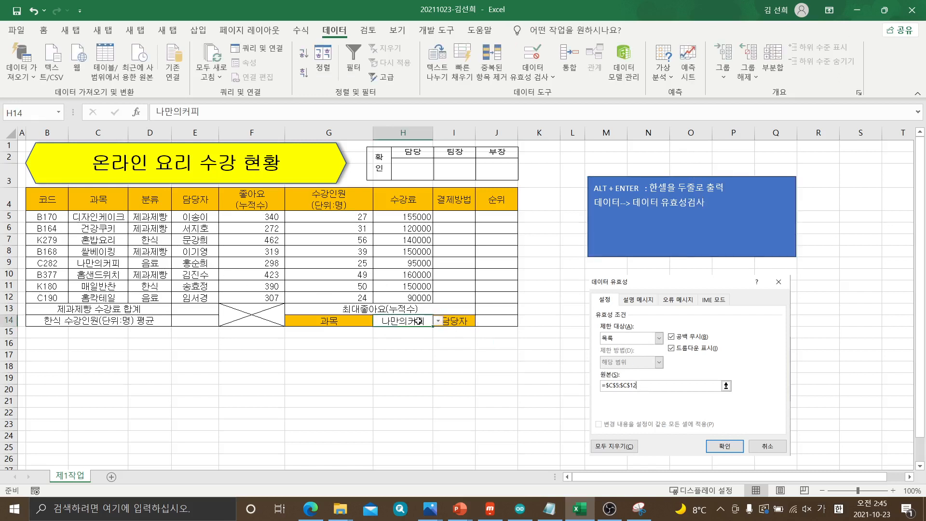
{"action": "left_click", "coordinate": [438, 321]}
{"action": "left_click", "coordinate": [424, 331]}
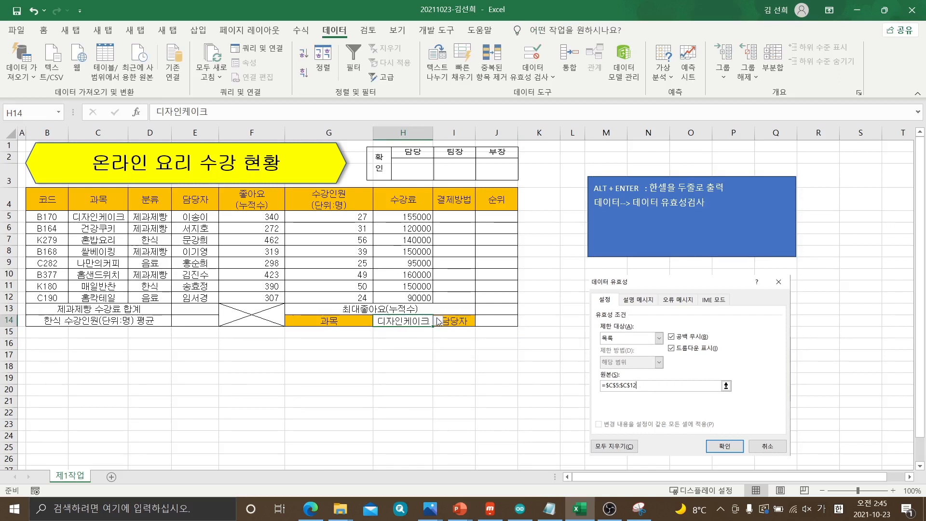
{"action": "left_click", "coordinate": [438, 321]}
{"action": "left_click", "coordinate": [414, 332]}
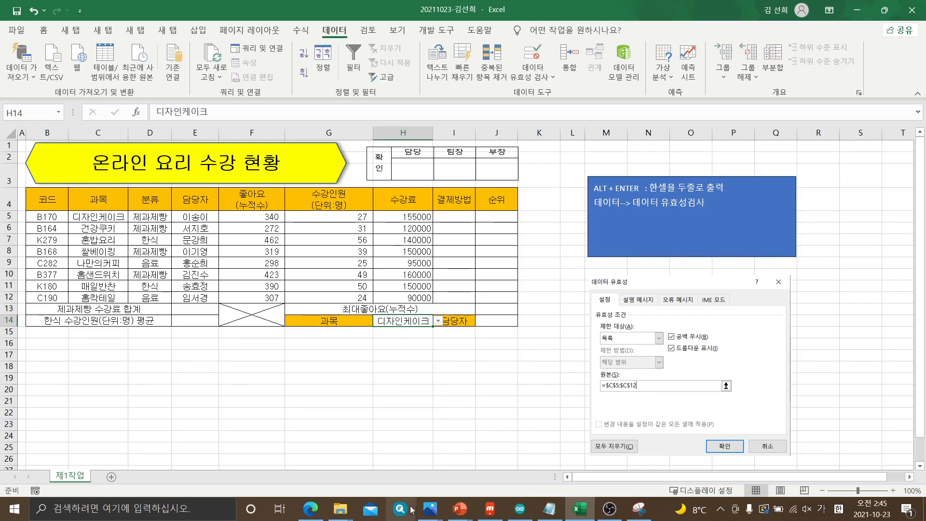
Compare H14 with the exam paper's output table and reselect 디자인케이크 from its list
{"action": "left_click", "coordinate": [311, 510]}
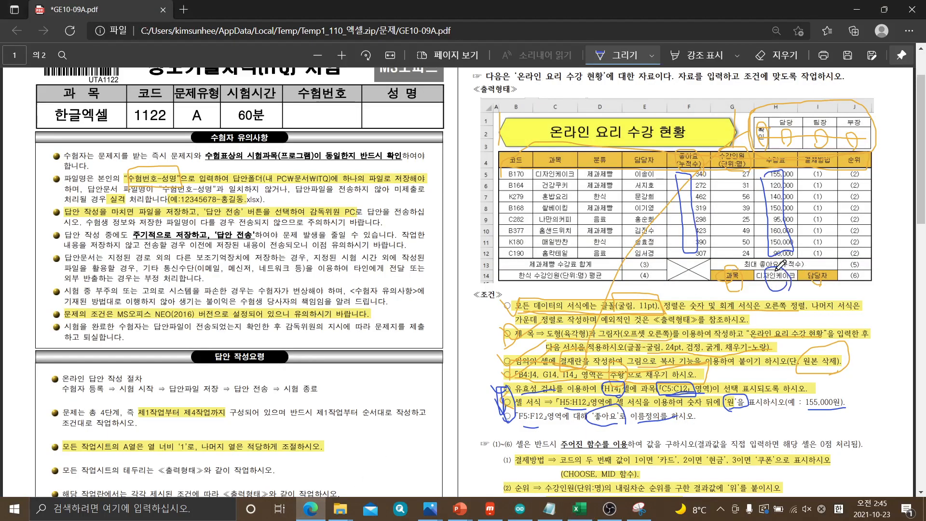
{"action": "left_click", "coordinate": [578, 513]}
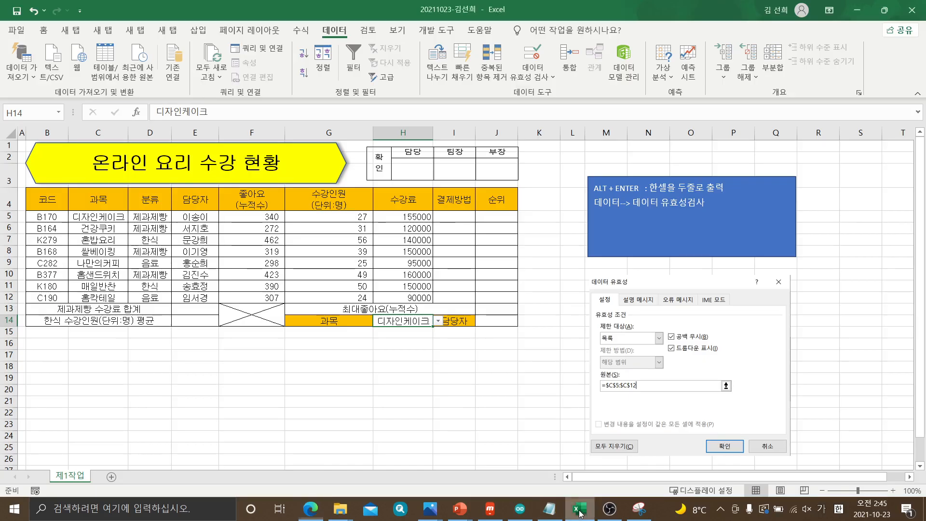
{"action": "left_click", "coordinate": [439, 322]}
{"action": "left_click", "coordinate": [439, 322]}
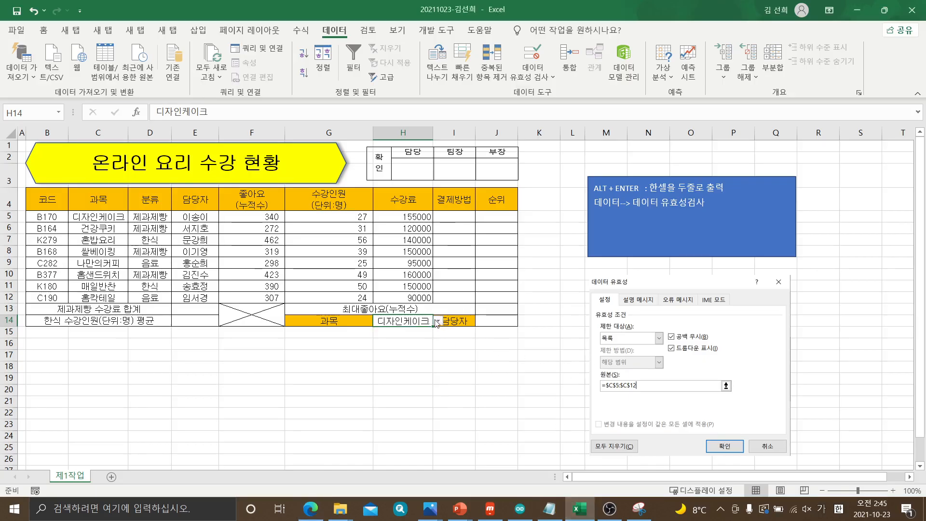
{"action": "left_click", "coordinate": [437, 321]}
{"action": "left_click", "coordinate": [419, 333]}
Consult the exam paper's cell format condition, then open the cell formatting of H5:H12 and select the 사용자 지정 number category
{"action": "left_click", "coordinate": [309, 509]}
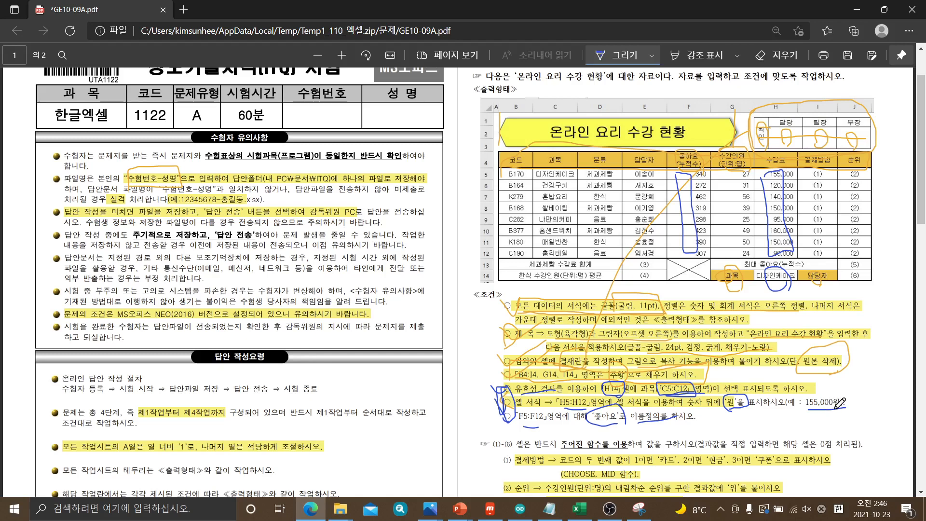
{"action": "left_click", "coordinate": [587, 517]}
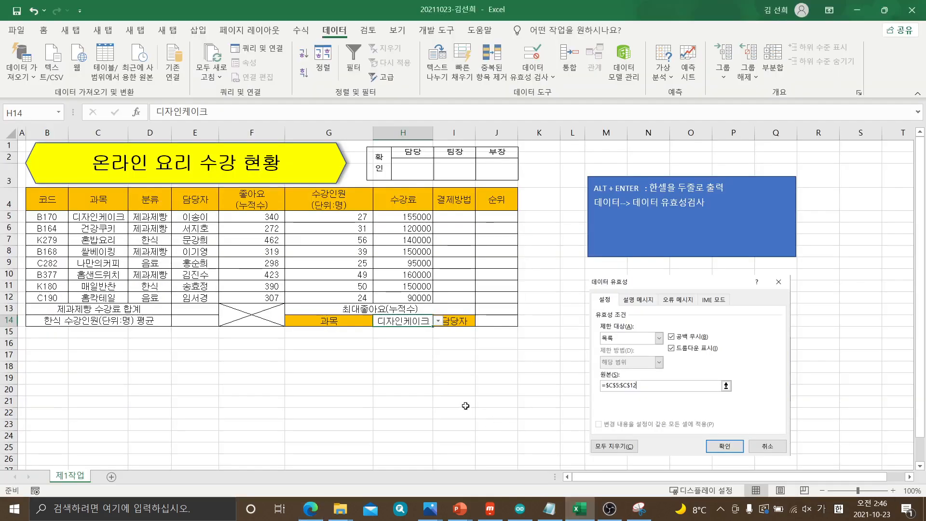
{"action": "left_click", "coordinate": [407, 217]}
{"action": "left_click_drag", "start_coordinate": [407, 217], "coordinate": [406, 294]}
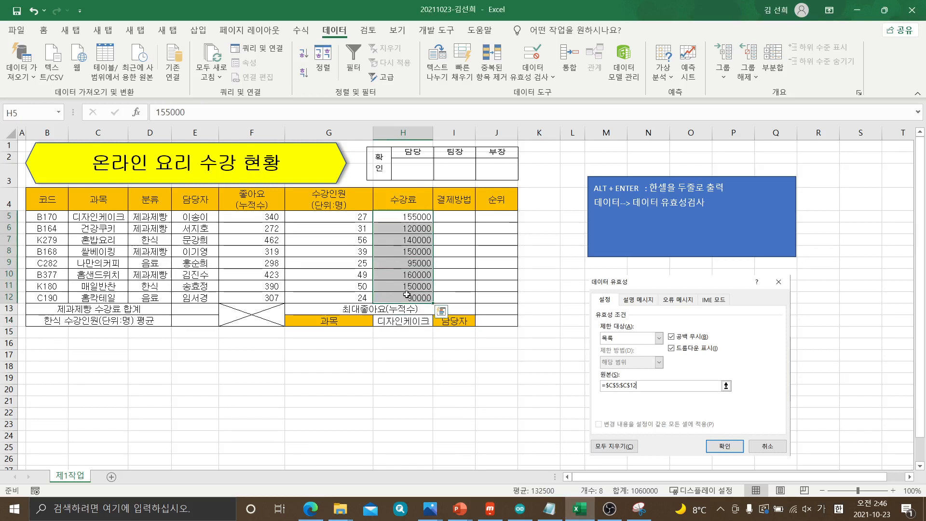
{"action": "right_click", "coordinate": [404, 231]}
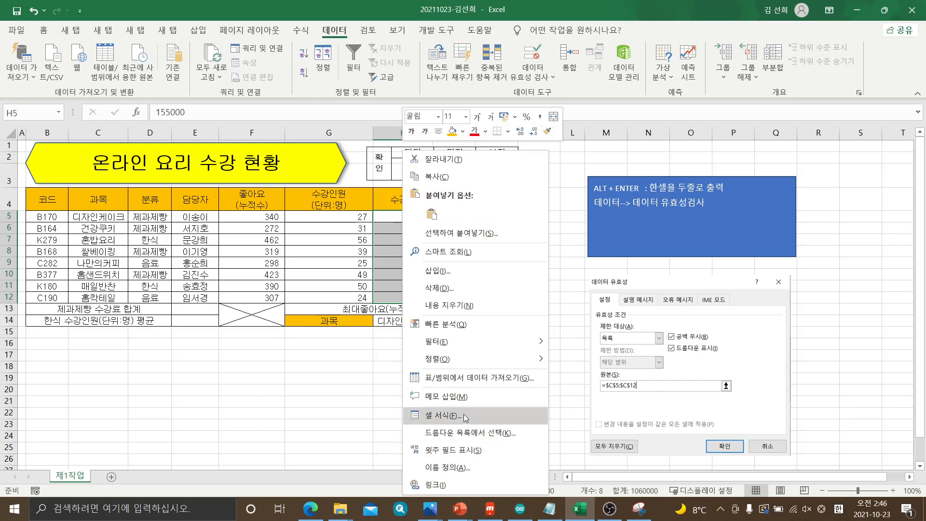
{"action": "left_click", "coordinate": [464, 413]}
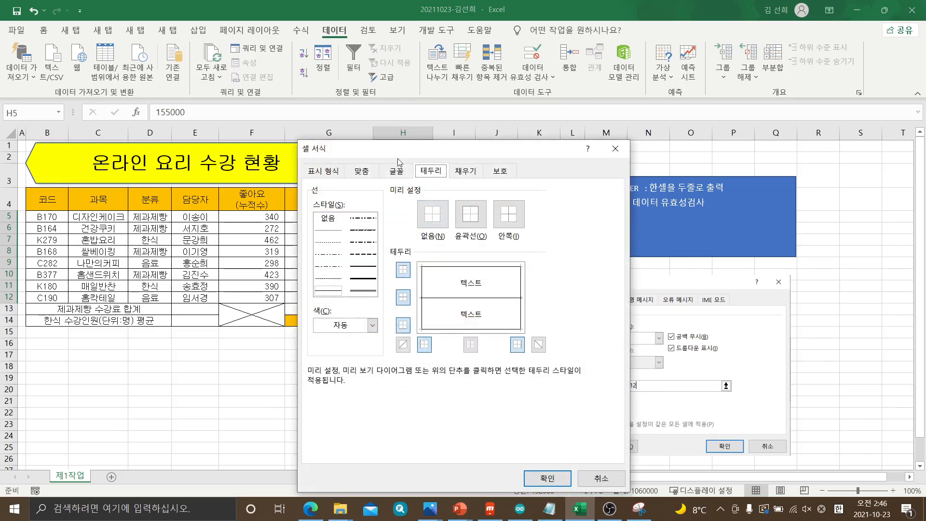
{"action": "left_click_drag", "start_coordinate": [389, 152], "coordinate": [115, 121]}
{"action": "left_click", "coordinate": [55, 140]}
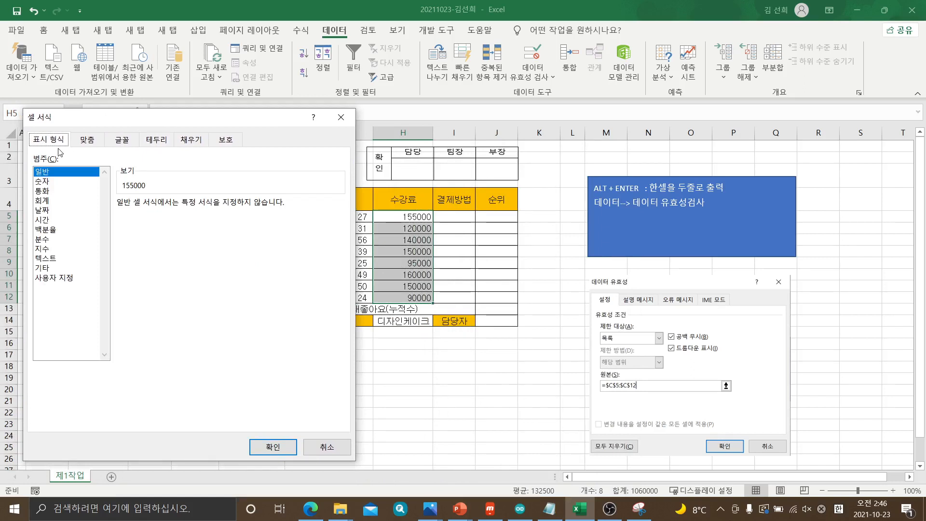
{"action": "left_click", "coordinate": [55, 278]}
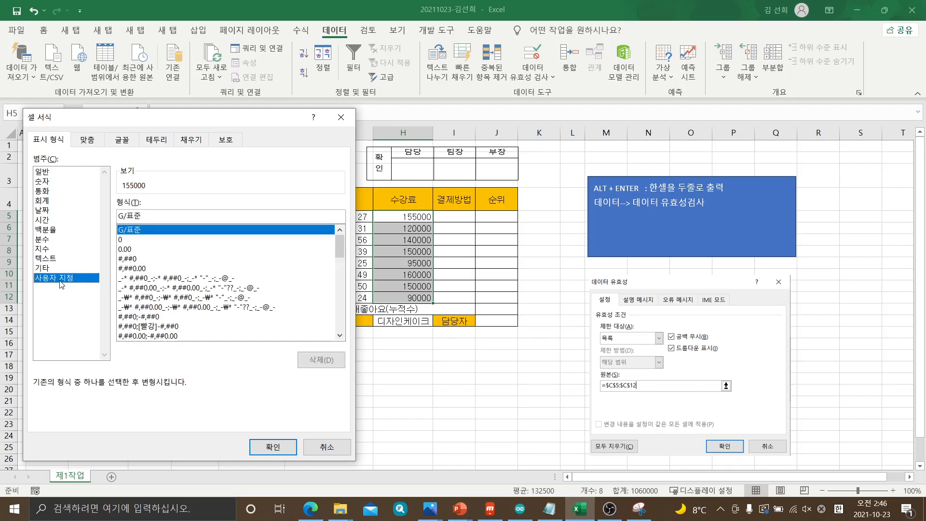
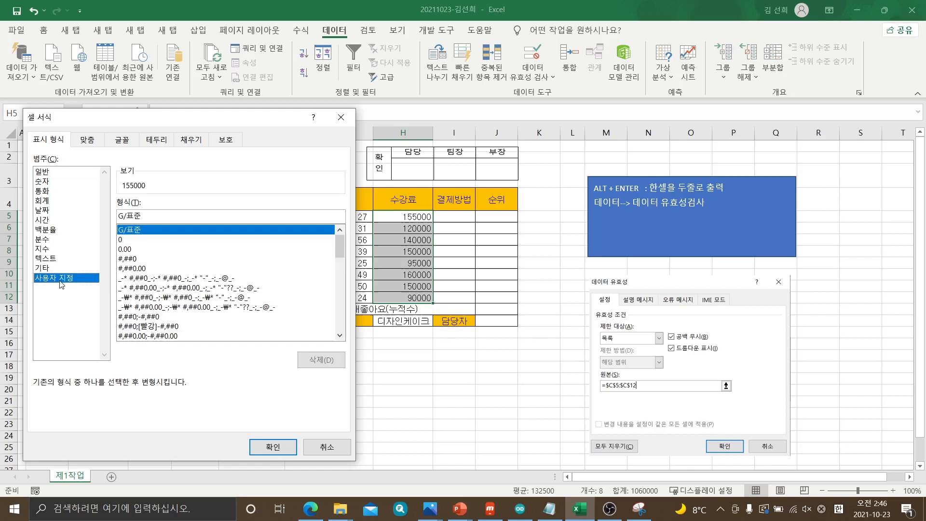
Build the custom number format #,##0"원" for H5:H12 from the #,##0 format
{"action": "left_click", "coordinate": [130, 259]}
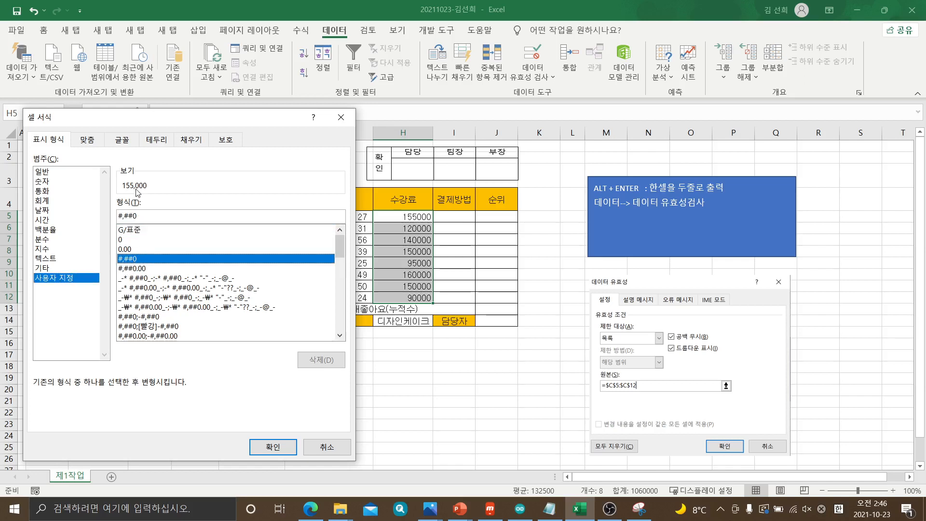
{"action": "left_click", "coordinate": [131, 230]}
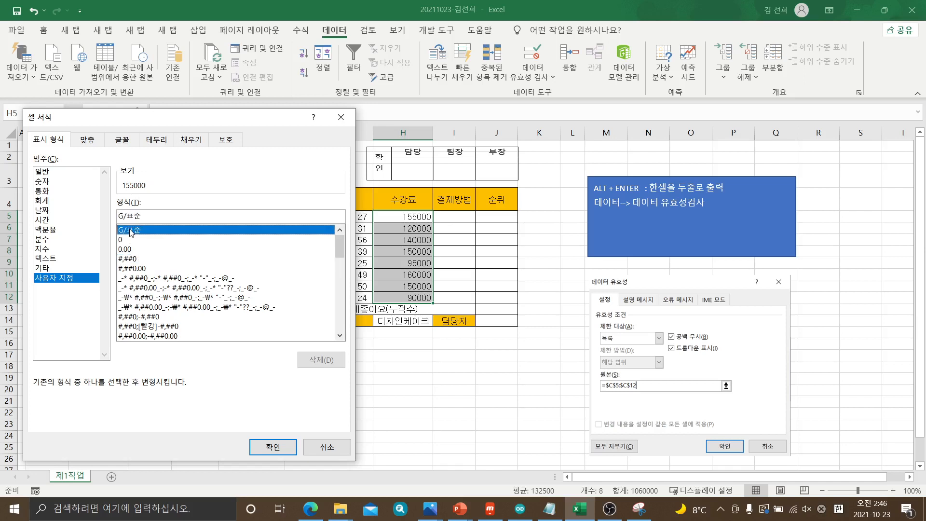
{"action": "left_click", "coordinate": [131, 259]}
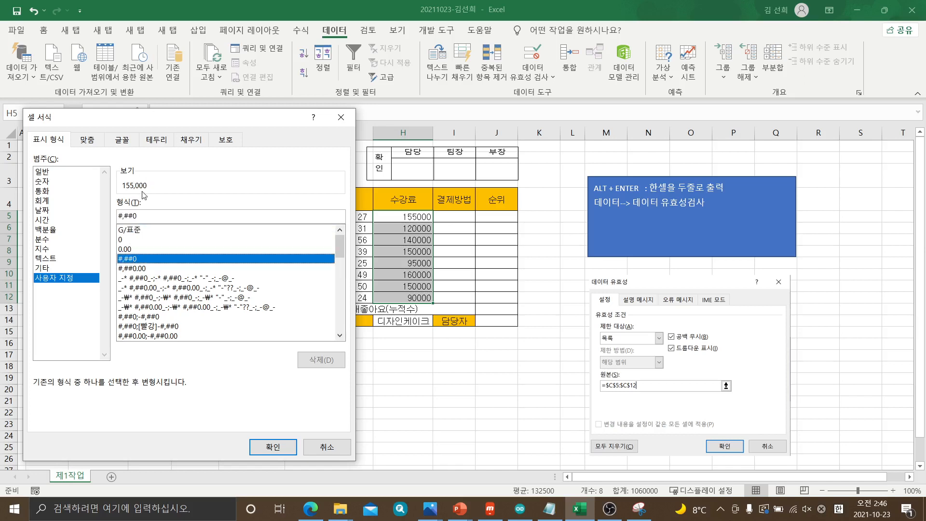
{"action": "left_click", "coordinate": [153, 217]}
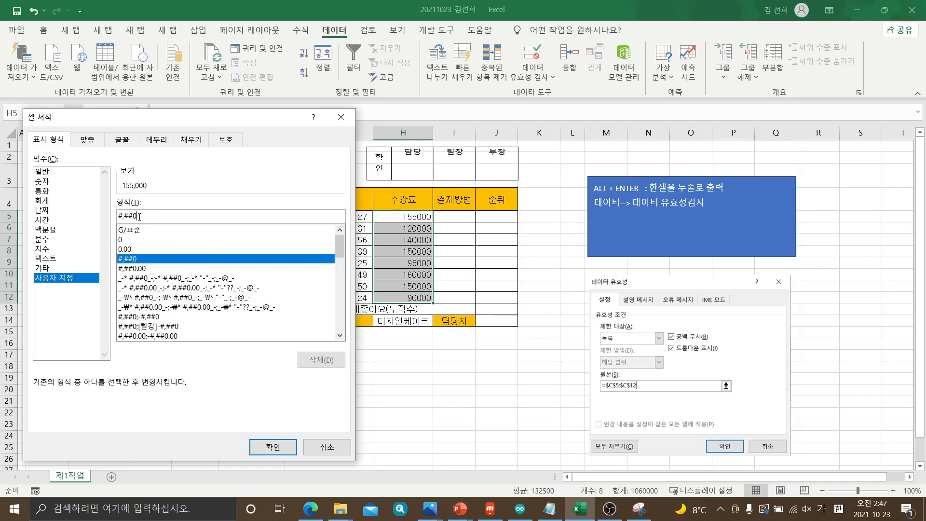
{"action": "type", "text": "\""}
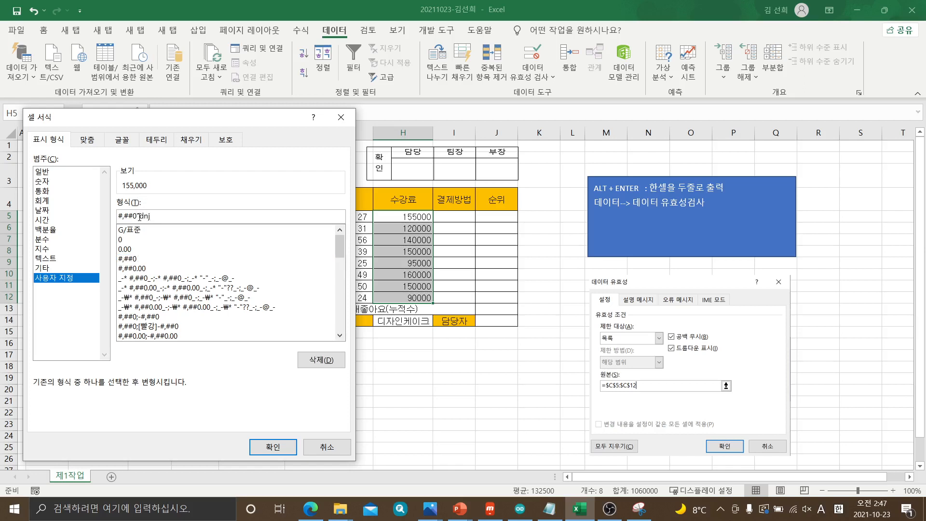
{"action": "type", "text": "원"}
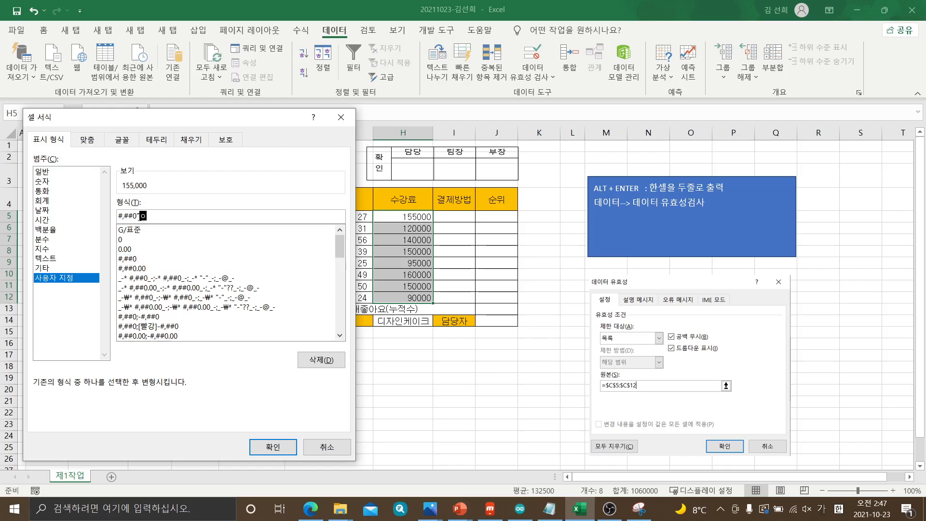
{"action": "type", "text": "\""}
{"action": "left_click", "coordinate": [40, 141]}
{"action": "left_click", "coordinate": [49, 279]}
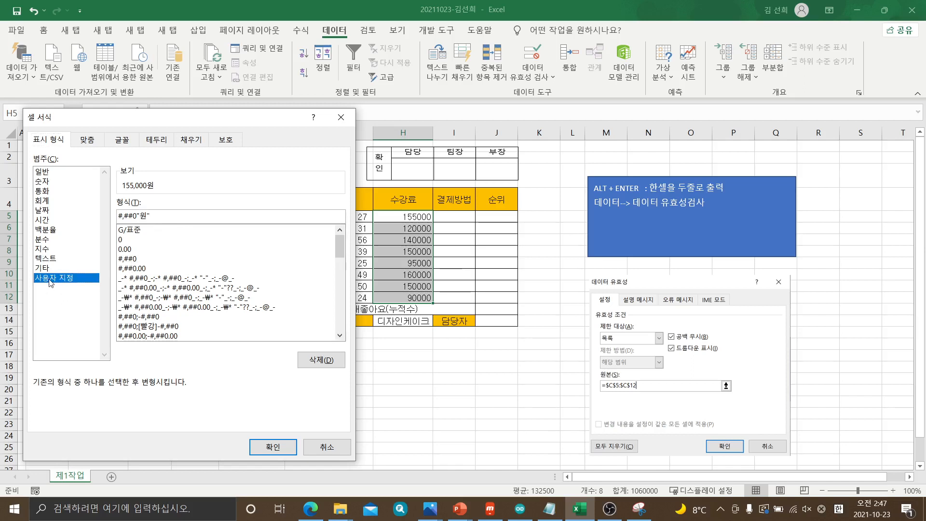
{"action": "left_click", "coordinate": [129, 260]}
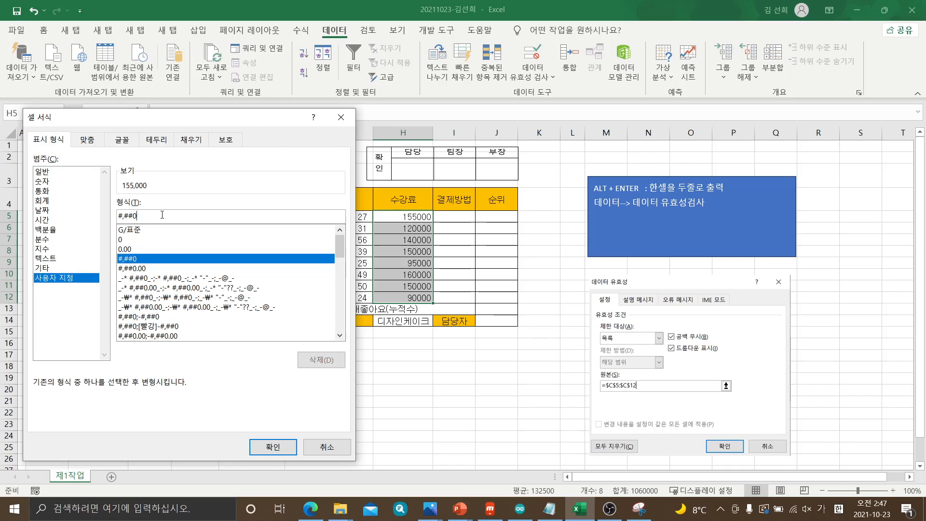
{"action": "left_click", "coordinate": [162, 215]}
{"action": "type", "text": "\"원"}
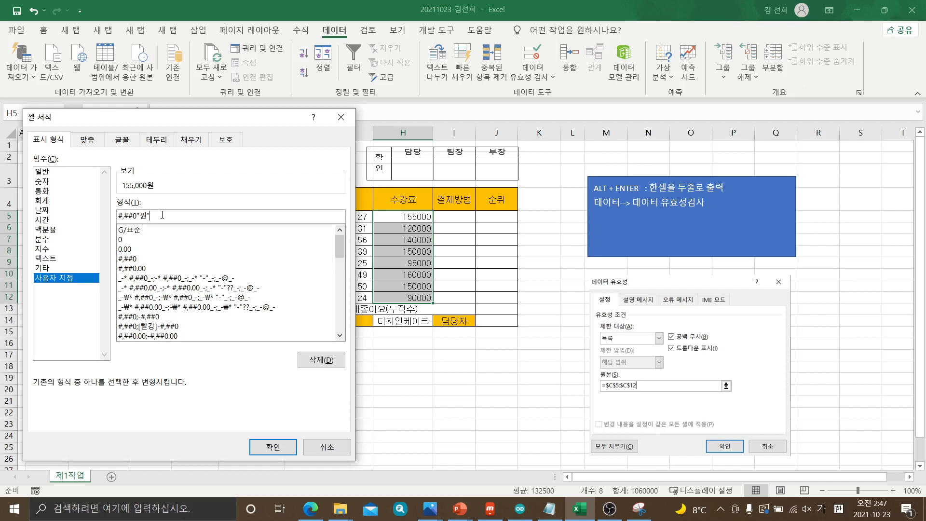
Capture the 셀 서식 dialog with the Snipping Tool, then apply the custom format to H5:H12
{"action": "left_click", "coordinate": [639, 508]}
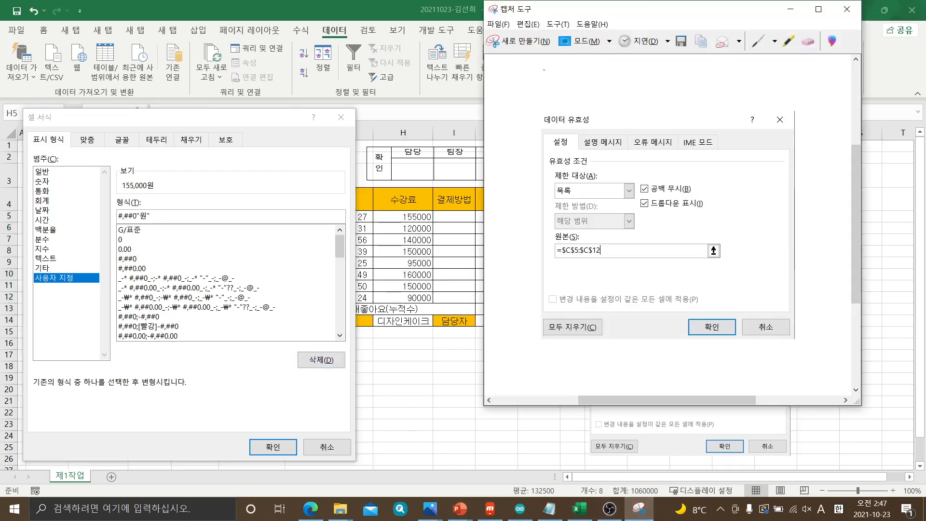
{"action": "left_click", "coordinate": [544, 42]}
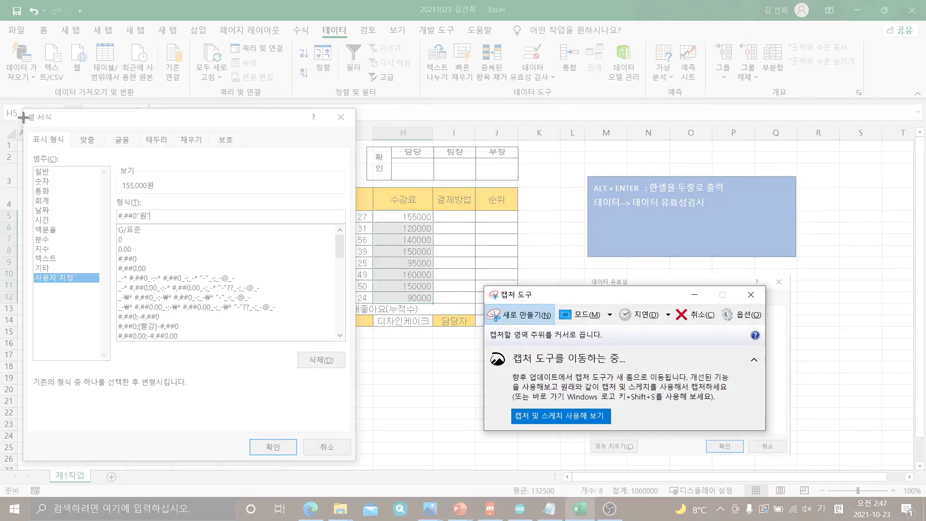
{"action": "left_click_drag", "start_coordinate": [27, 109], "coordinate": [359, 464]}
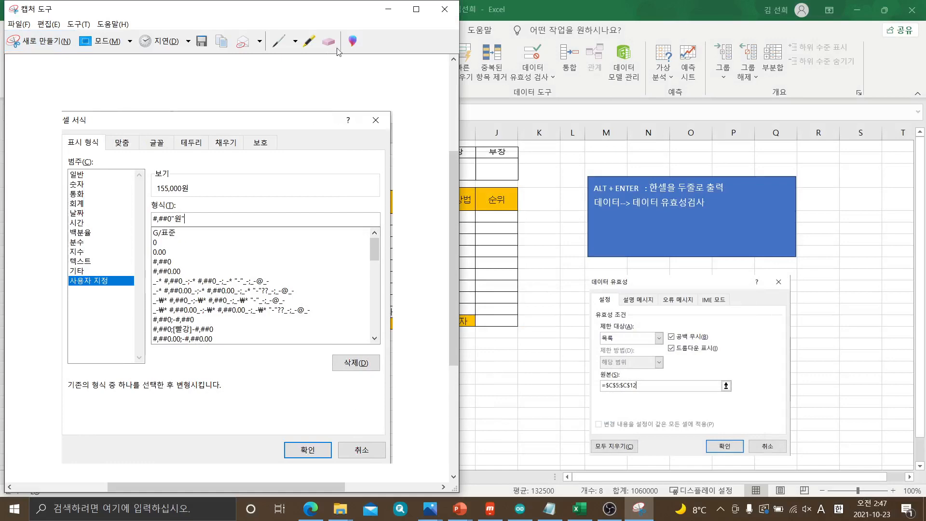
{"action": "left_click", "coordinate": [389, 10]}
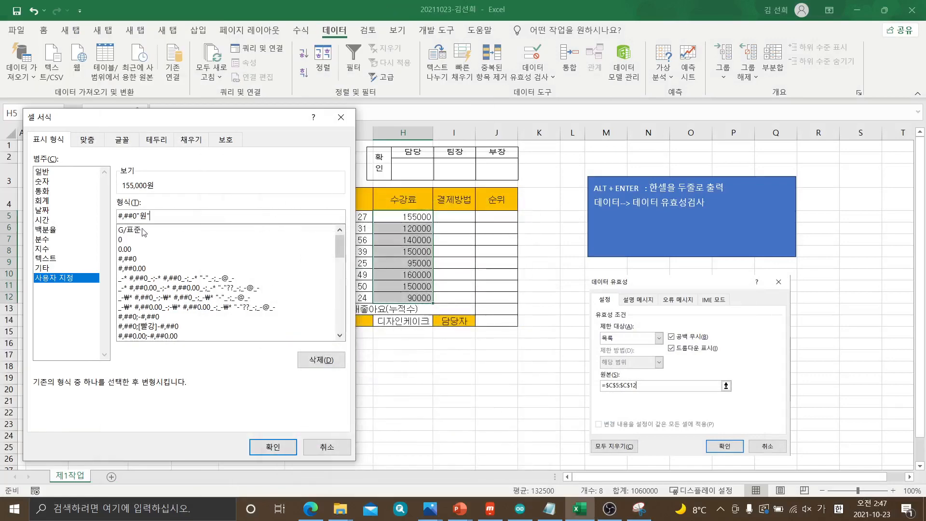
{"action": "left_click", "coordinate": [273, 446]}
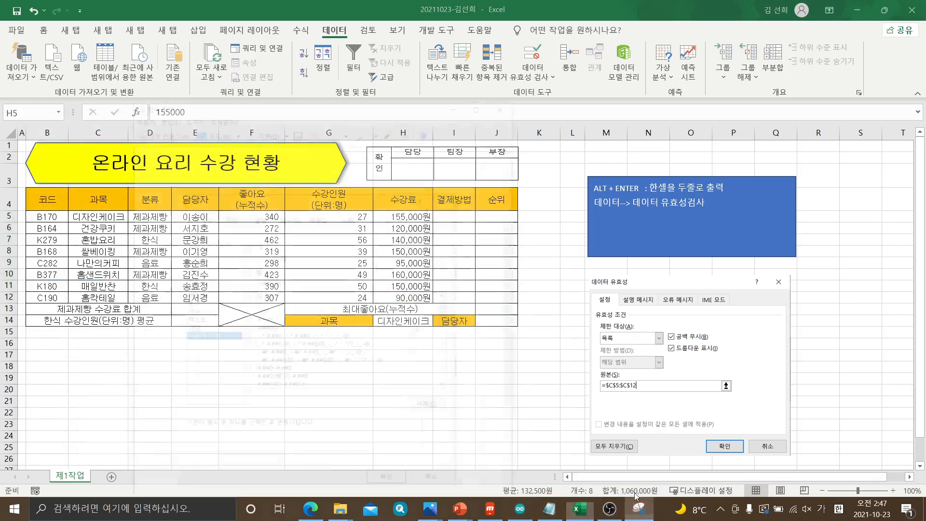
Paste the captured 셀 서식 picture into the sheet, shrink it and place it directly beside the 데이터 유효성 picture
{"action": "left_click", "coordinate": [639, 508]}
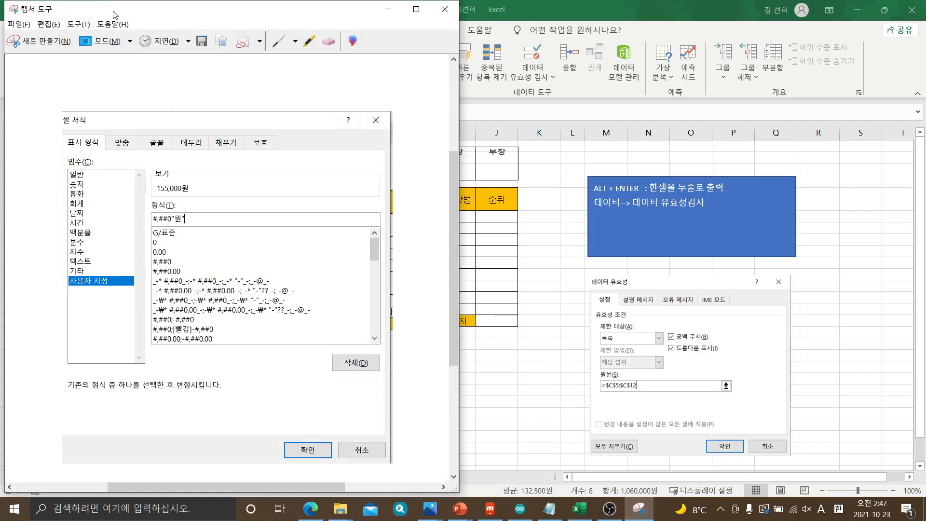
{"action": "left_click", "coordinate": [848, 342]}
{"action": "left_click", "coordinate": [850, 341]}
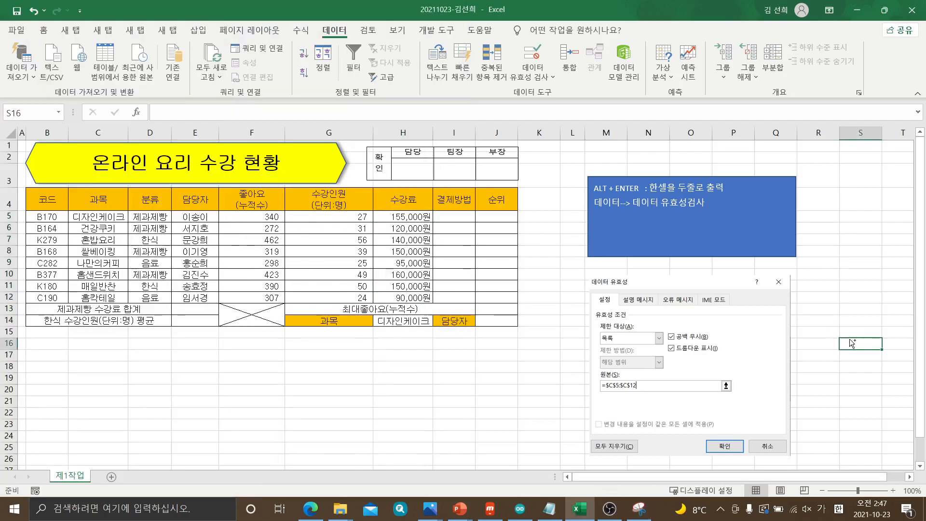
{"action": "key", "text": "ctrl+v"}
{"action": "left_click_drag", "start_coordinate": [806, 481], "coordinate": [888, 486]}
{"action": "left_click", "coordinate": [910, 479]}
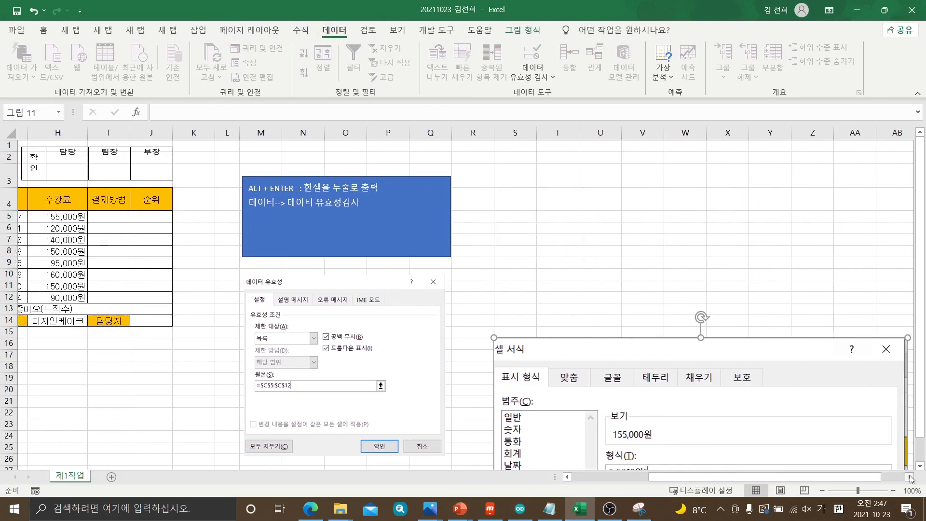
{"action": "left_click_drag", "start_coordinate": [861, 344], "coordinate": [553, 283]}
{"action": "left_click_drag", "start_coordinate": [718, 273], "coordinate": [646, 346]}
{"action": "left_click_drag", "start_coordinate": [567, 380], "coordinate": [562, 312]}
{"action": "left_click_drag", "start_coordinate": [541, 277], "coordinate": [541, 302]}
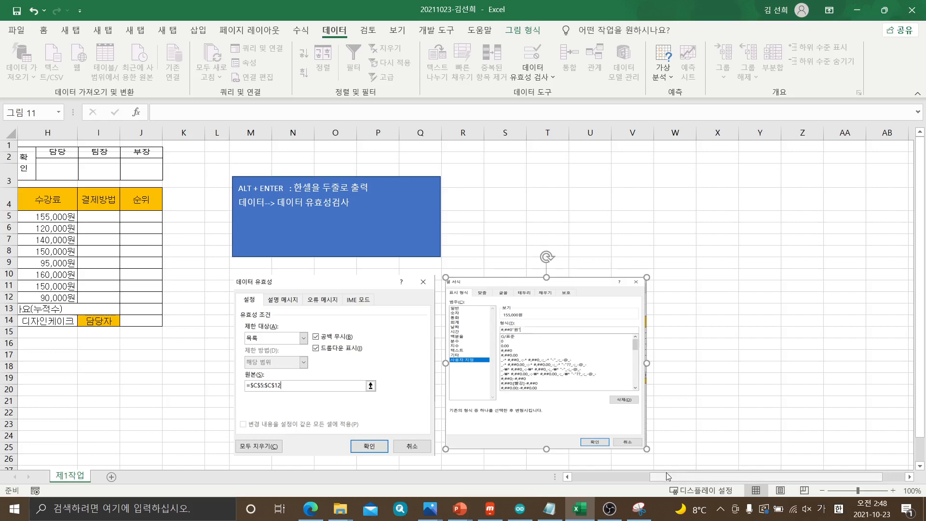
Consult the exam paper's condition for defining the 좋아요 name, then return to the worksheet
{"action": "left_click_drag", "start_coordinate": [673, 478], "coordinate": [594, 482]}
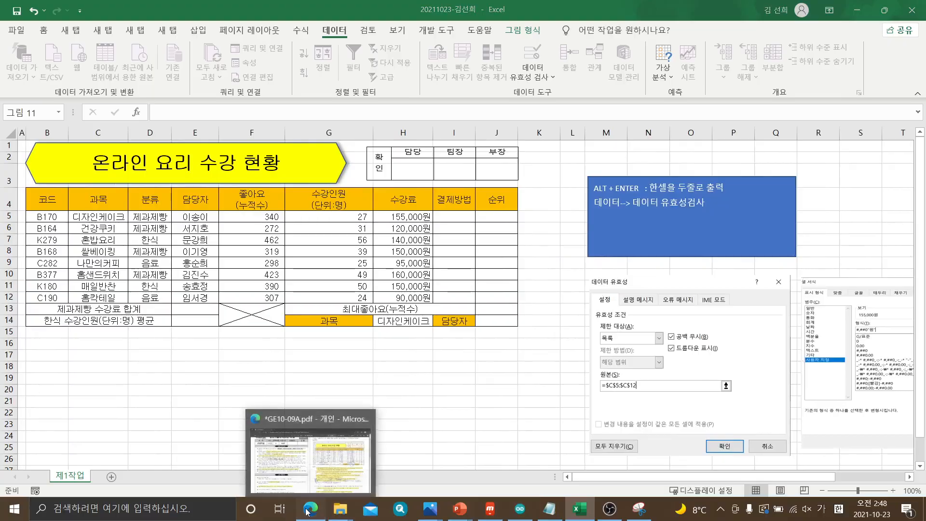
{"action": "left_click", "coordinate": [311, 448]}
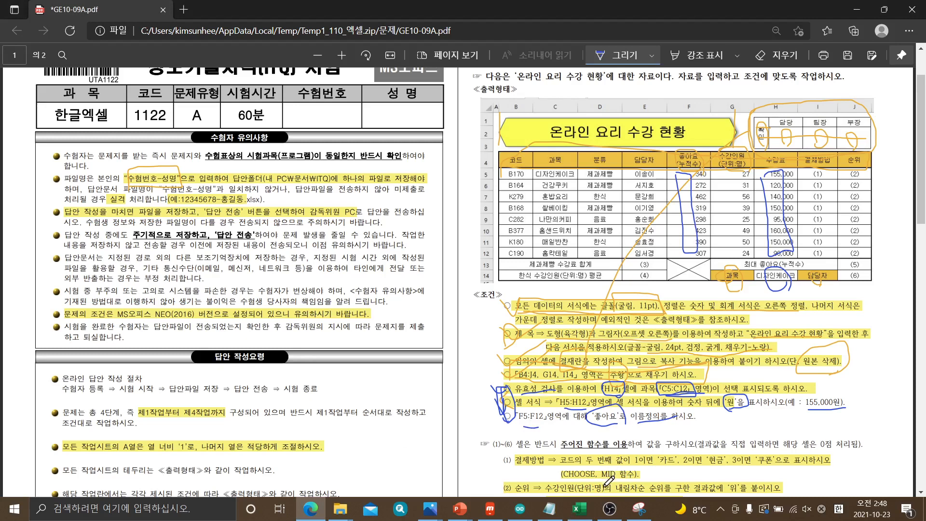
{"action": "left_click", "coordinate": [579, 513]}
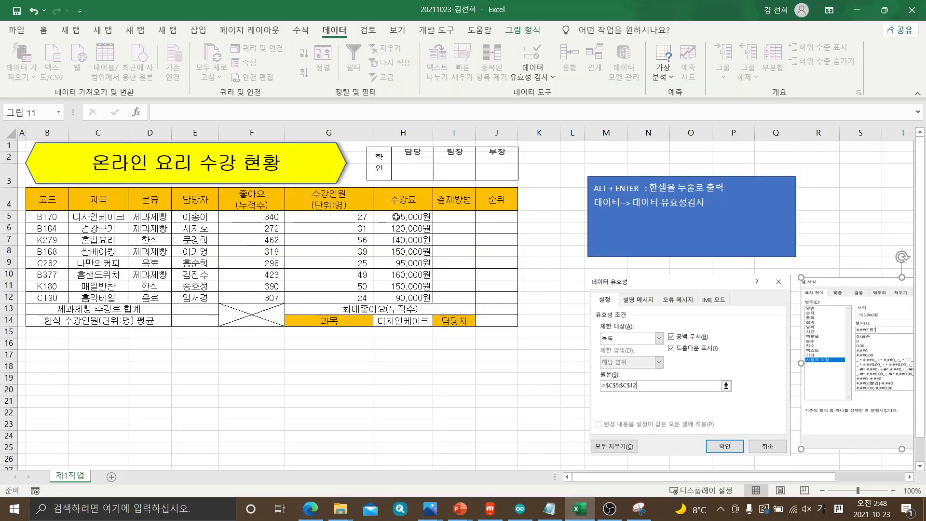
Select H5:H12 and try to name the range 좋아요
{"action": "left_click_drag", "start_coordinate": [396, 217], "coordinate": [400, 299]}
{"action": "left_click_drag", "start_coordinate": [394, 217], "coordinate": [402, 297]}
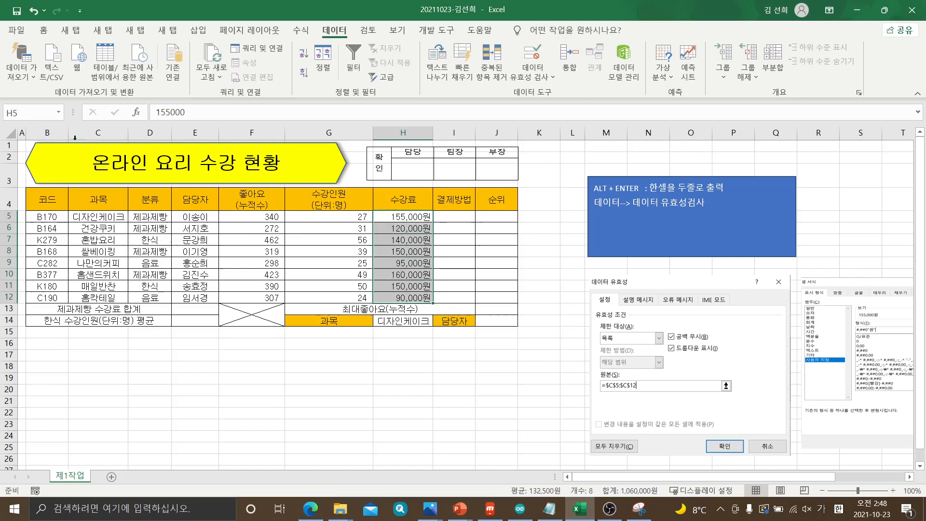
{"action": "left_click", "coordinate": [30, 112]}
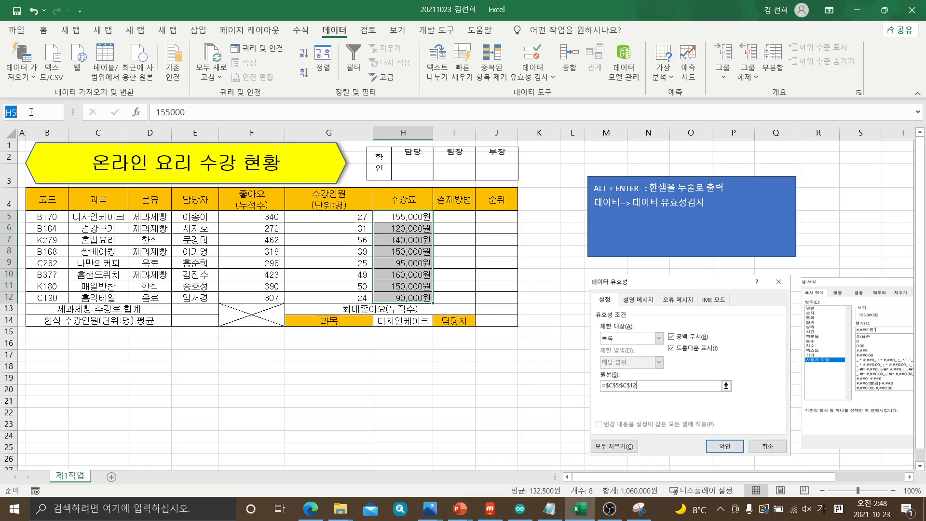
{"action": "type", "text": "종"}
{"action": "type", "text": "아요"}
Try to capture the name box area with the Snipping Tool, then undo the stray text entry in H5
{"action": "left_click", "coordinate": [639, 507]}
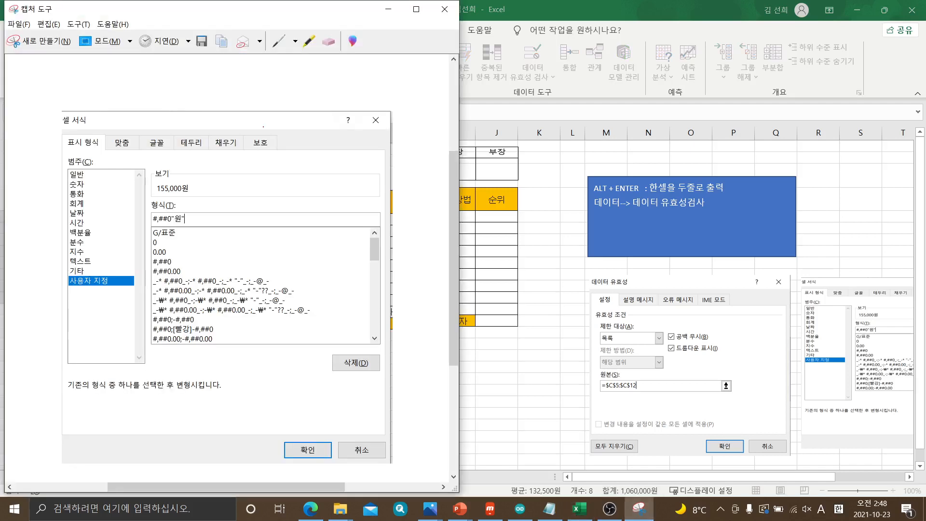
{"action": "left_click", "coordinate": [54, 43]}
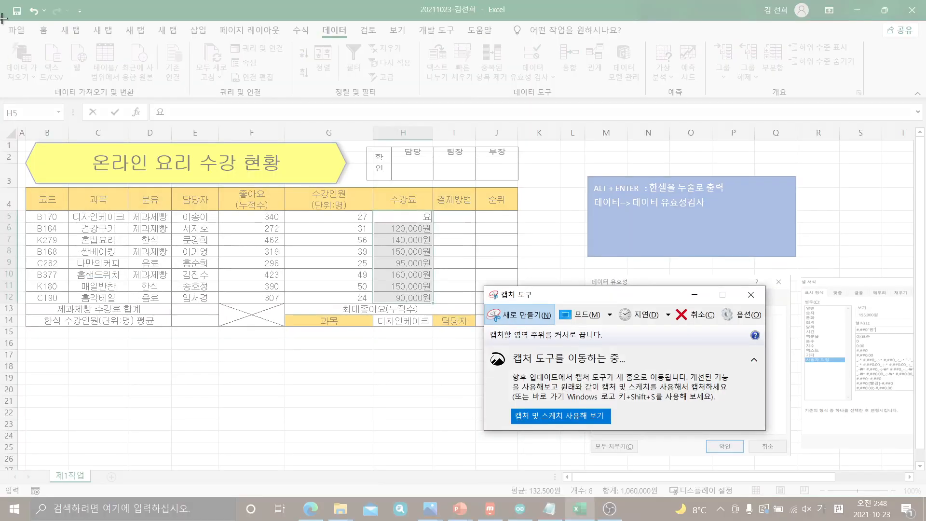
{"action": "left_click_drag", "start_coordinate": [4, 157], "coordinate": [24, 164]}
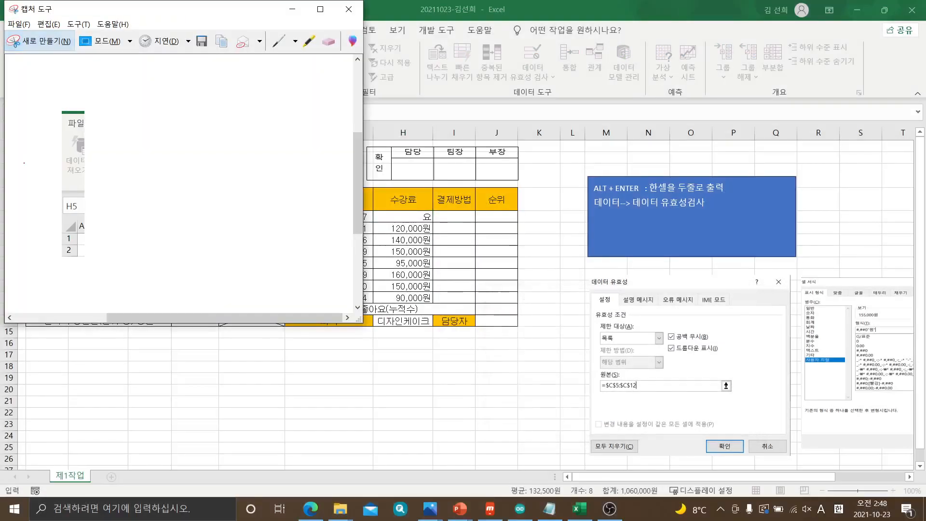
{"action": "left_click", "coordinate": [297, 10]}
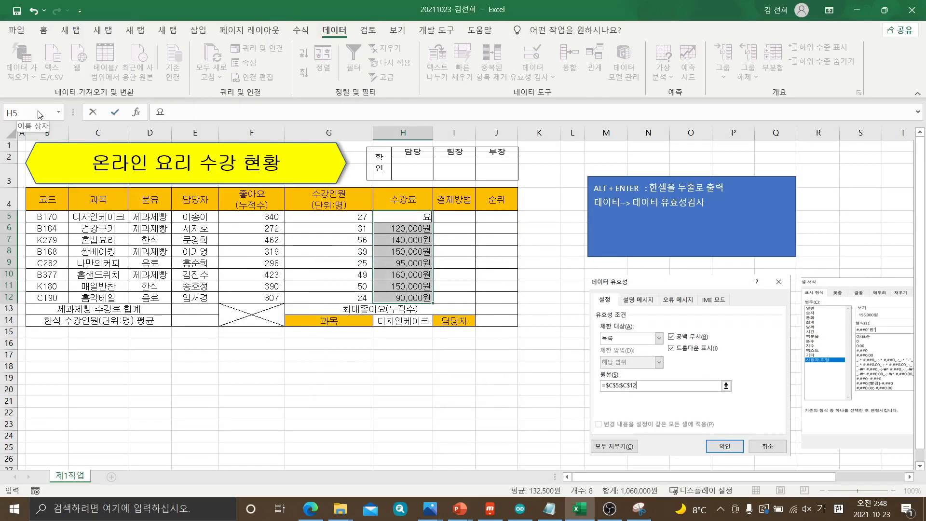
{"action": "left_click", "coordinate": [454, 378]}
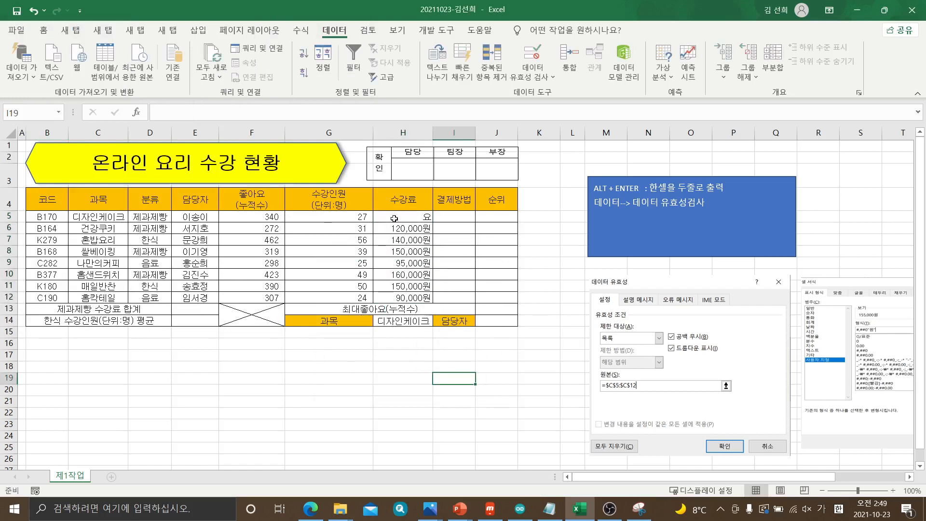
{"action": "key", "text": "ctrl+z"}
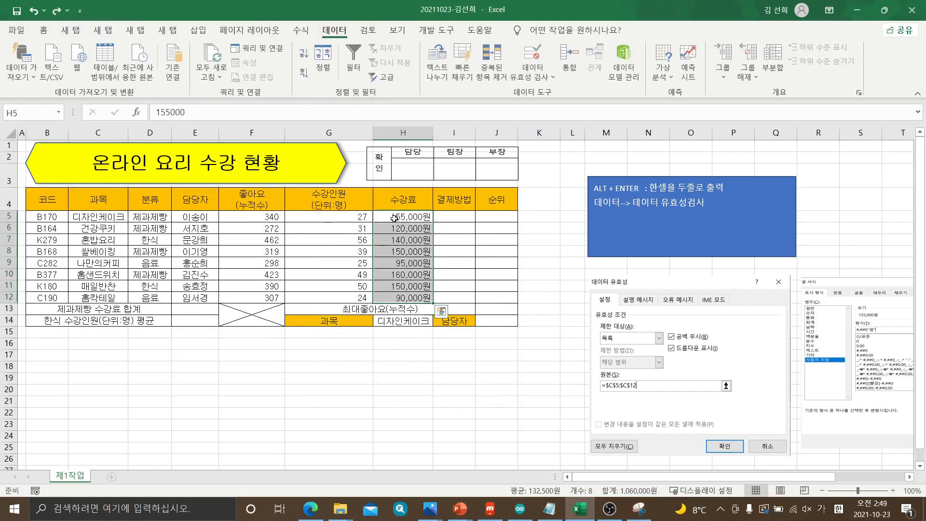
Name the selected range H5:H12 좋아요
{"action": "left_click", "coordinate": [31, 110]}
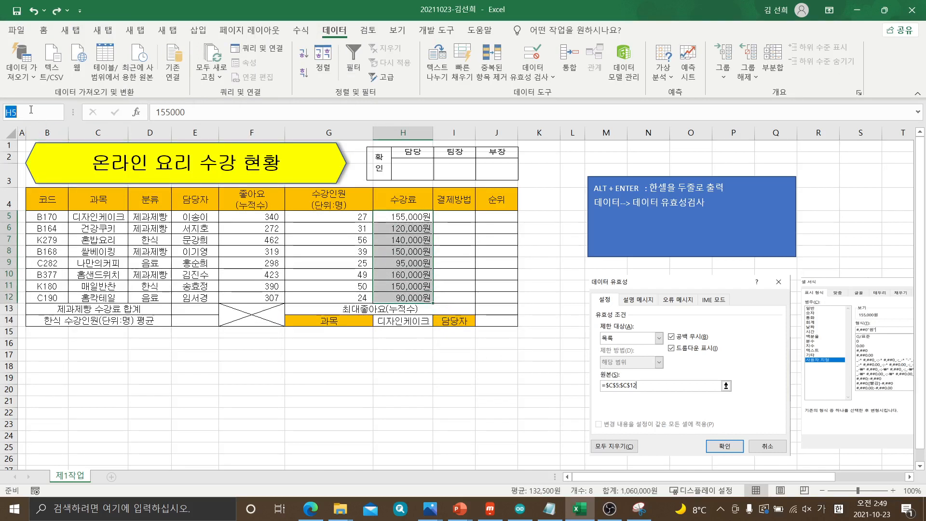
{"action": "type", "text": "ㅈㅗ"}
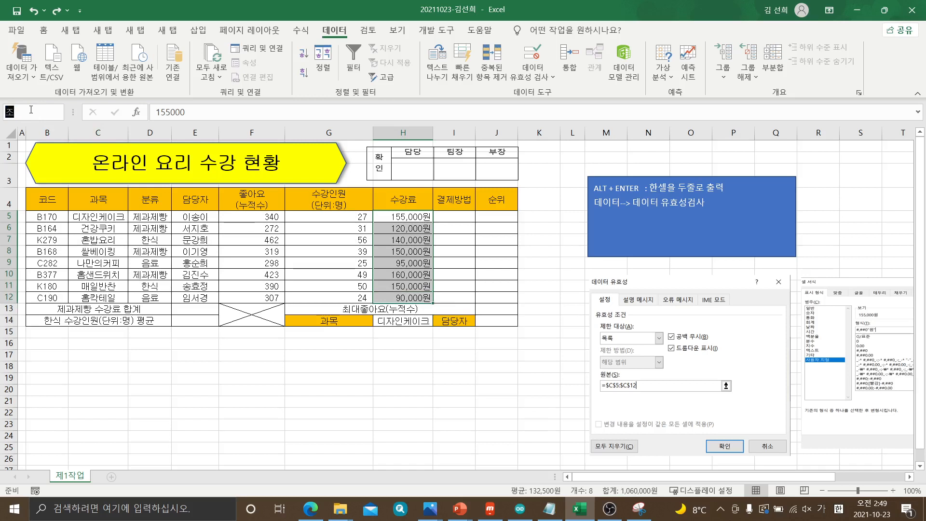
{"action": "type", "text": "ㅎㅇㅏㅇㅛ"}
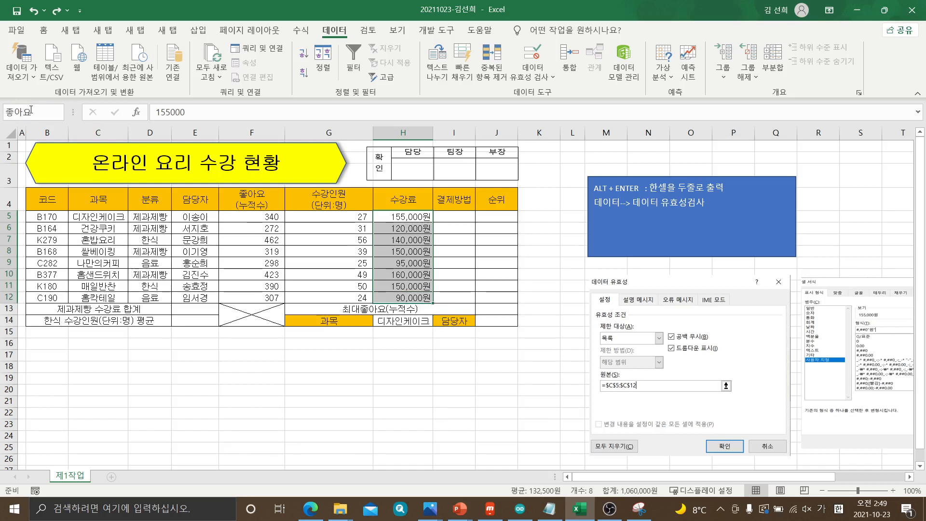
{"action": "key", "text": "Return"}
Capture the sheet from the name box down to row 13 with the Snipping Tool, including the selected 수강료 values
{"action": "left_click", "coordinate": [640, 509]}
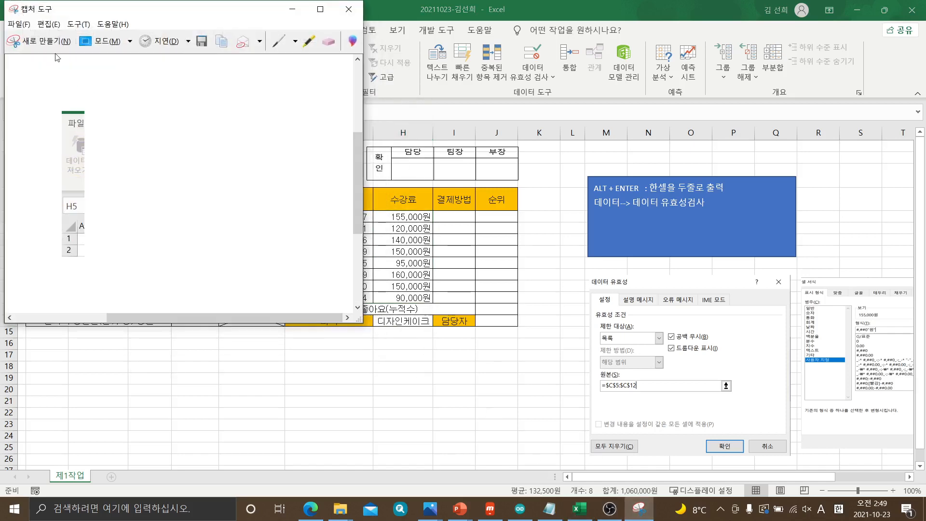
{"action": "left_click", "coordinate": [38, 41]}
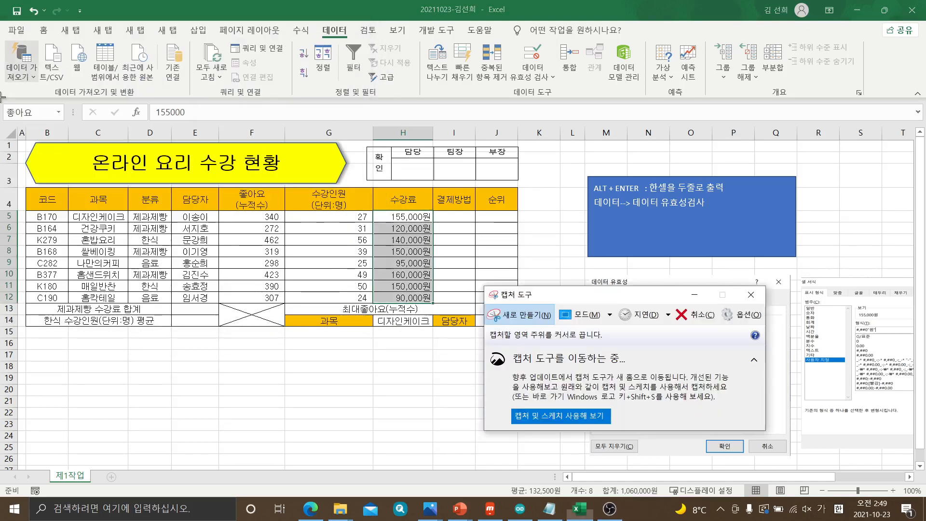
{"action": "left_click_drag", "start_coordinate": [3, 97], "coordinate": [448, 317]}
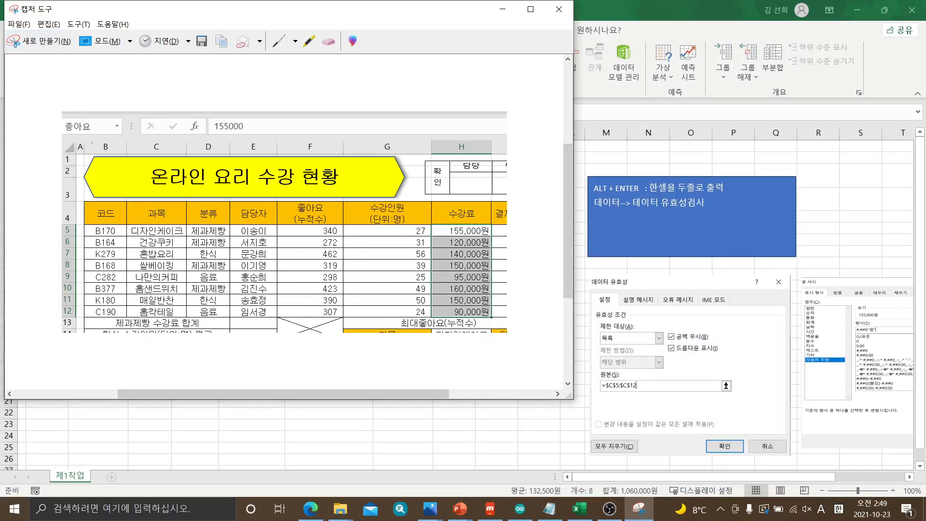
Highlight the 좋아요 name box with a circle and arrow, and outline the 수강료 values H5:H12 in the capture with the yellow highlighter
{"action": "left_click", "coordinate": [309, 41]}
{"action": "mouse_move", "coordinate": [54, 134]}
{"action": "left_mouse_down"}
{"action": "mouse_move", "coordinate": [91, 134]}
{"action": "mouse_move", "coordinate": [52, 99]}
{"action": "mouse_move", "coordinate": [99, 116]}
{"action": "left_mouse_up"}
{"action": "mouse_move", "coordinate": [139, 81]}
{"action": "left_mouse_down"}
{"action": "mouse_move", "coordinate": [139, 110]}
{"action": "mouse_move", "coordinate": [112, 110]}
{"action": "mouse_move", "coordinate": [120, 124]}
{"action": "left_mouse_up"}
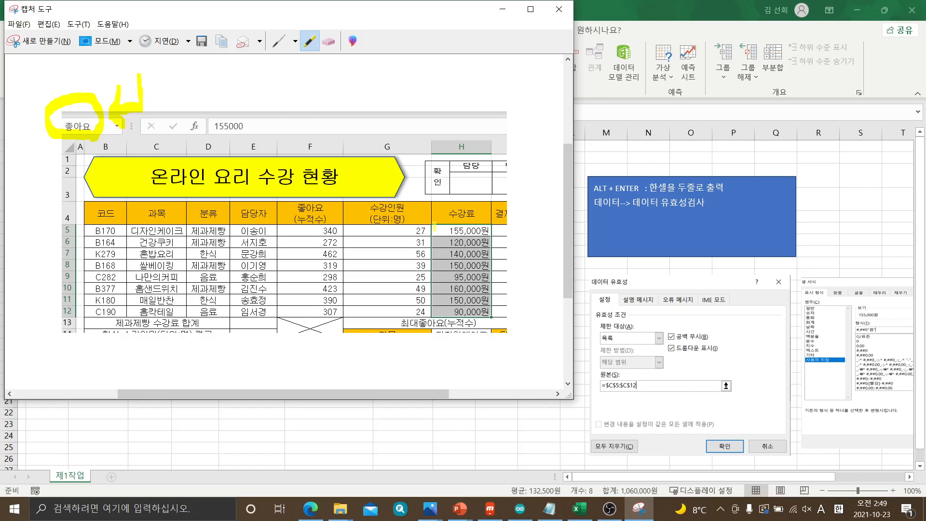
{"action": "left_click_drag", "start_coordinate": [434, 226], "coordinate": [486, 230]}
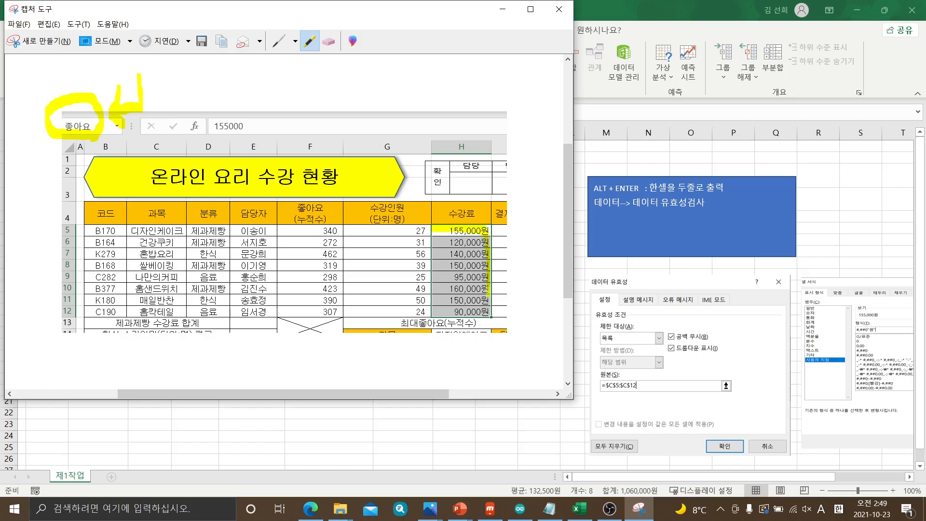
{"action": "mouse_move", "coordinate": [488, 314]}
{"action": "left_mouse_down"}
{"action": "mouse_move", "coordinate": [437, 313]}
{"action": "mouse_move", "coordinate": [433, 233]}
{"action": "left_mouse_up"}
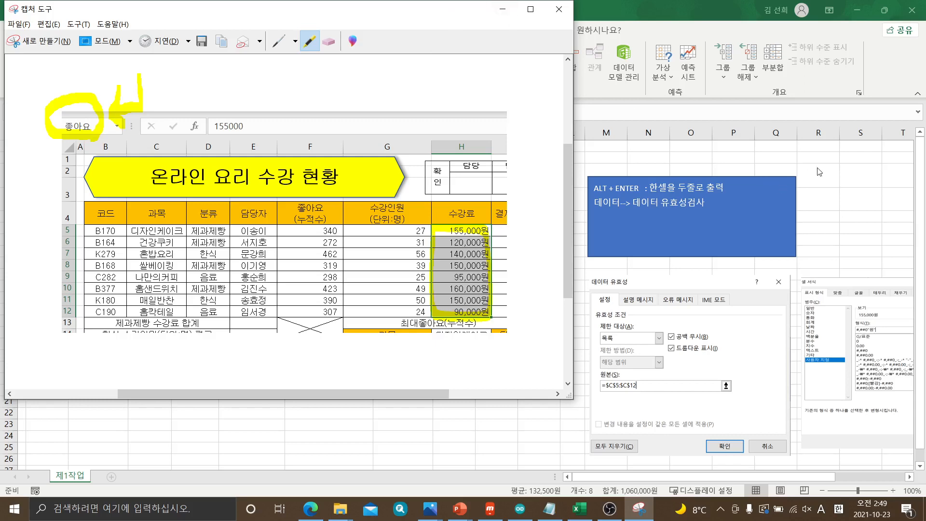
Paste the highlighted capture into the 제1작업 sheet below the table and move it to the area under columns B to M
{"action": "left_click", "coordinate": [843, 166]}
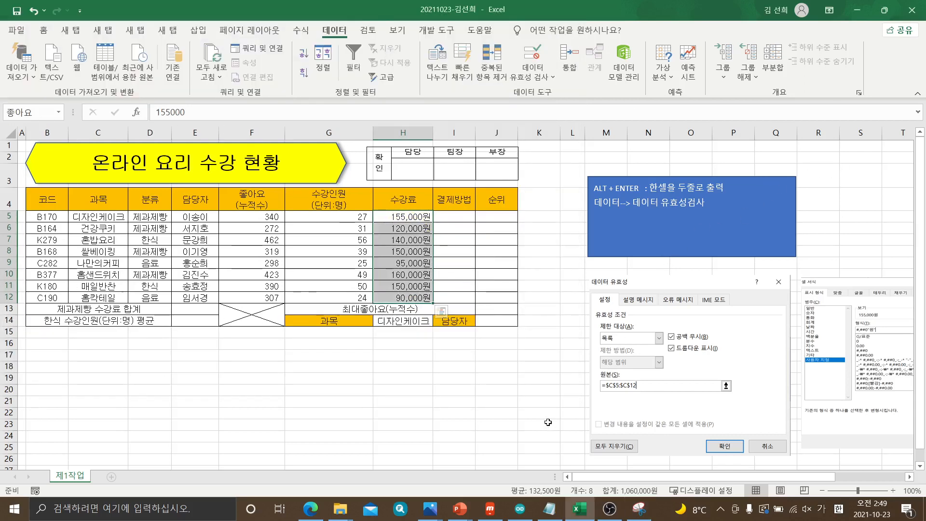
{"action": "scroll", "coordinate": [605, 363], "scroll_direction": "down", "scroll_amount": 5}
{"action": "left_click", "coordinate": [568, 387]}
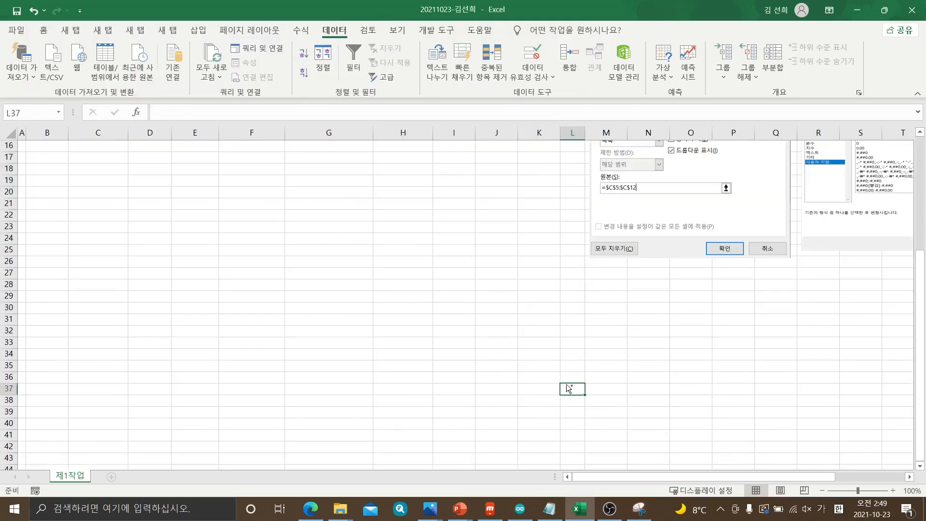
{"action": "key", "text": "ctrl+v"}
{"action": "left_click_drag", "start_coordinate": [678, 409], "coordinate": [164, 155]}
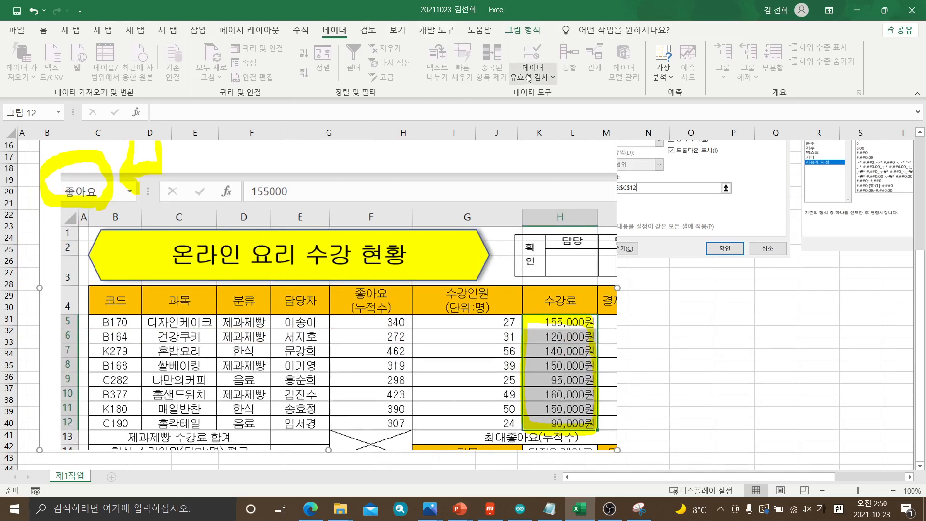
Duplicate the pasted capture and place the copy apart from the original, around columns N to T below the notes
{"action": "left_click", "coordinate": [527, 30]}
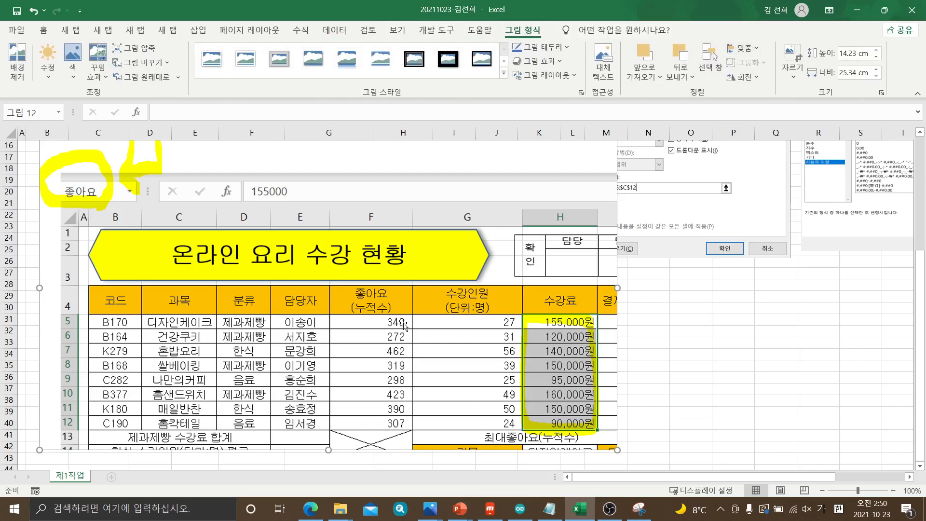
{"action": "left_click_drag", "start_coordinate": [404, 326], "coordinate": [375, 357]}
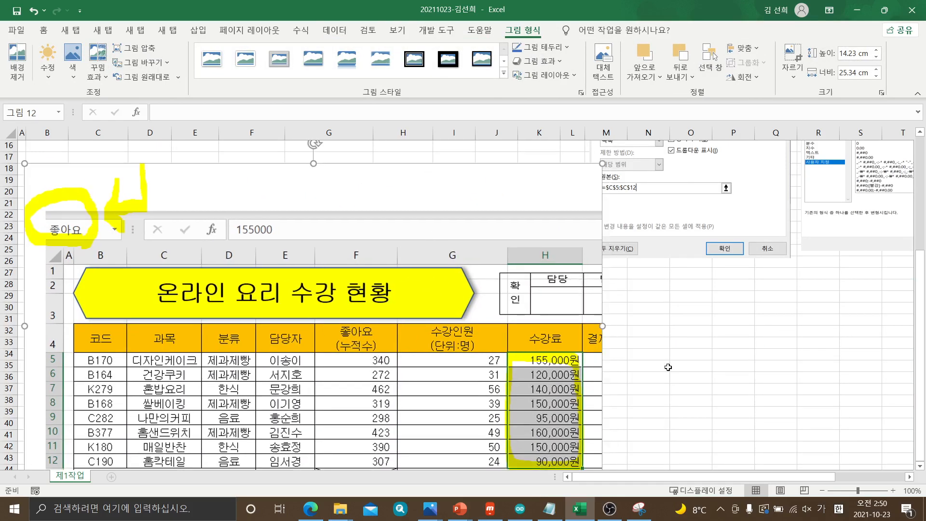
{"action": "left_click_drag", "start_coordinate": [367, 368], "coordinate": [579, 404], "text": "ctrl"}
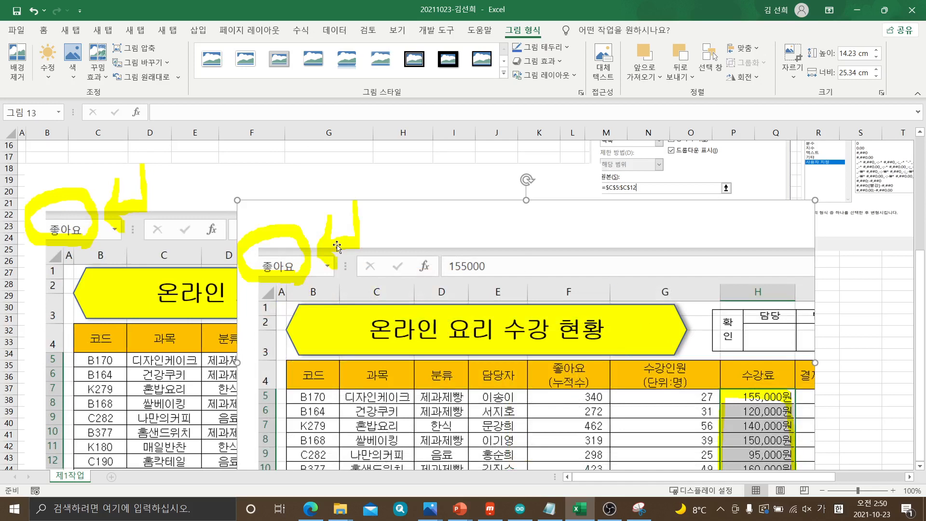
{"action": "left_click_drag", "start_coordinate": [336, 247], "coordinate": [732, 424]}
Crop the original capture's width to 5.23 cm, keeping only the name box and 코드 column portion
{"action": "left_click", "coordinate": [539, 207]}
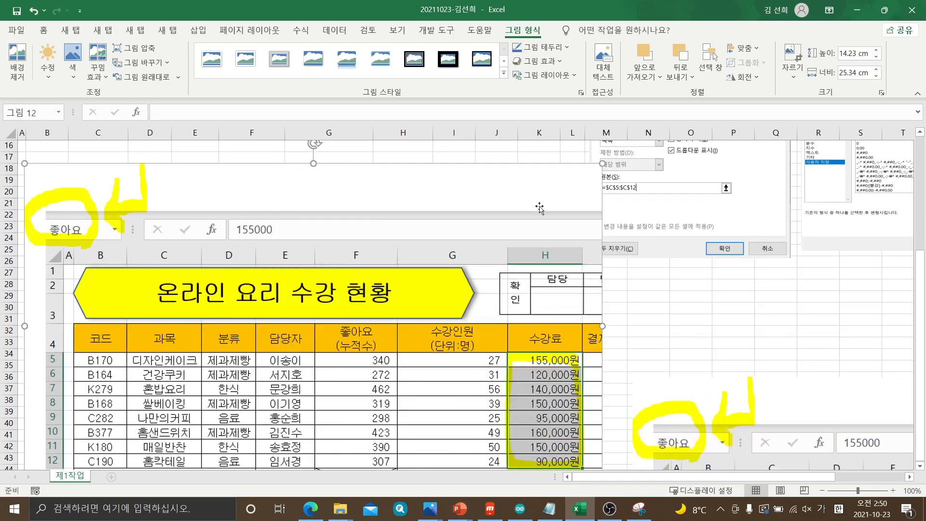
{"action": "left_click", "coordinate": [792, 56]}
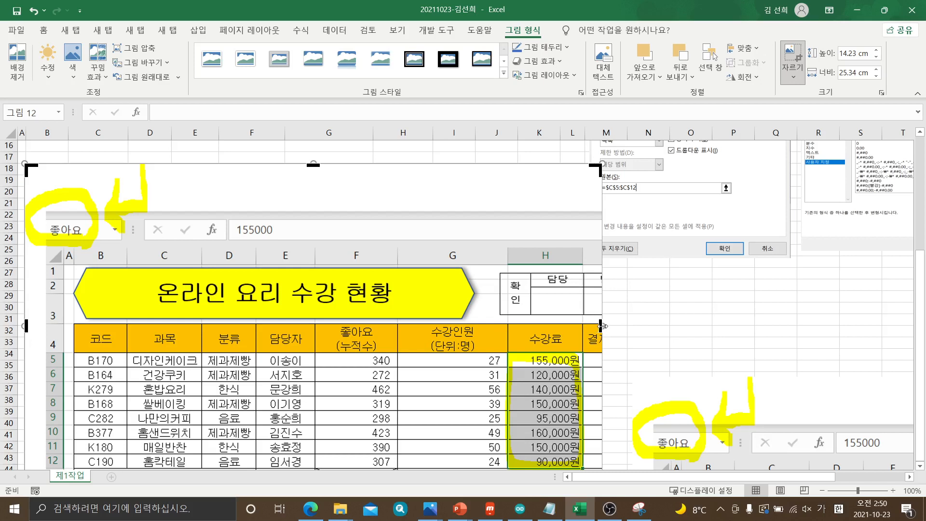
{"action": "left_click_drag", "start_coordinate": [600, 324], "coordinate": [143, 350]}
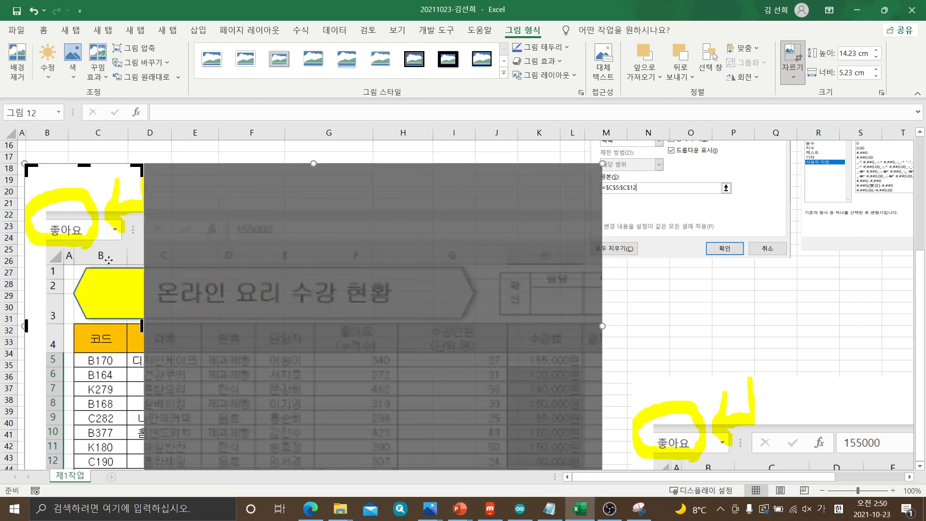
{"action": "left_click", "coordinate": [674, 331]}
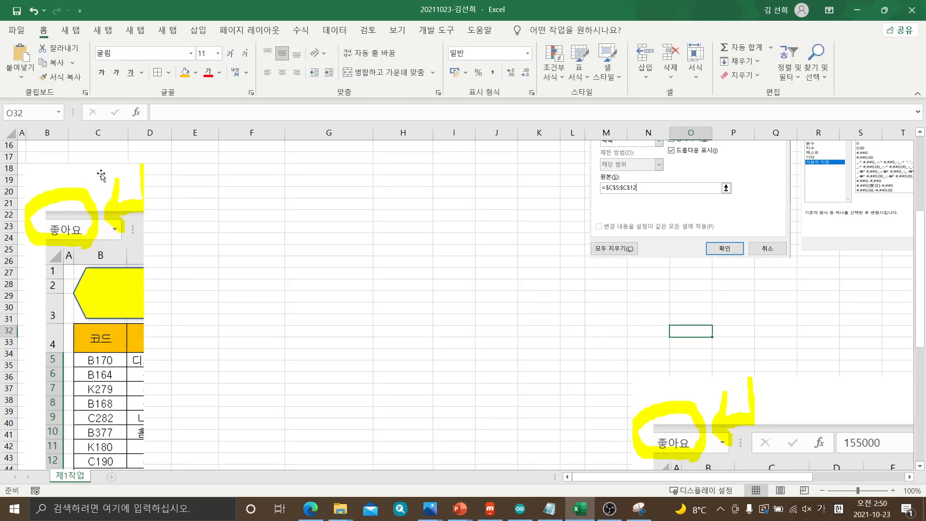
Reduce the height of the cropped name box picture and move it slightly toward the sheet's inner columns
{"action": "left_click", "coordinate": [101, 177]}
{"action": "left_click_drag", "start_coordinate": [83, 164], "coordinate": [84, 273]}
{"action": "left_click_drag", "start_coordinate": [108, 349], "coordinate": [133, 282]}
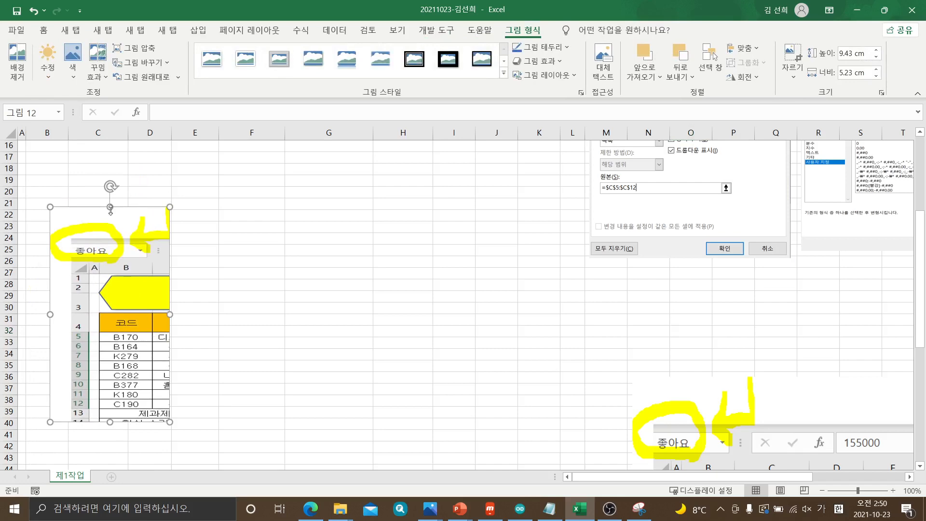
{"action": "left_click_drag", "start_coordinate": [109, 206], "coordinate": [110, 252]}
Crop the duplicate capture to 8.48 cm high and 4.47 cm wide, keeping only the highlighted 수강료 column portion
{"action": "left_click_drag", "start_coordinate": [701, 409], "coordinate": [493, 102]}
{"action": "left_click_drag", "start_coordinate": [796, 465], "coordinate": [367, 218]}
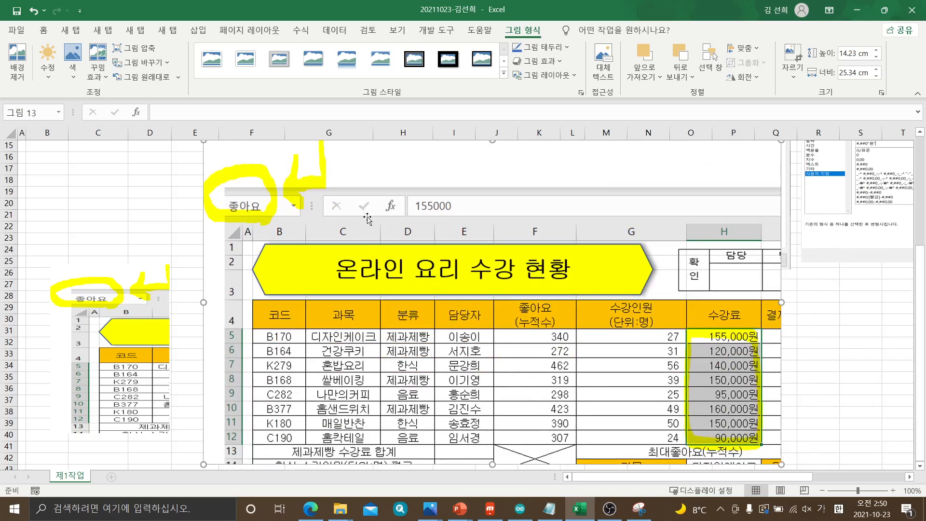
{"action": "left_click", "coordinate": [793, 52]}
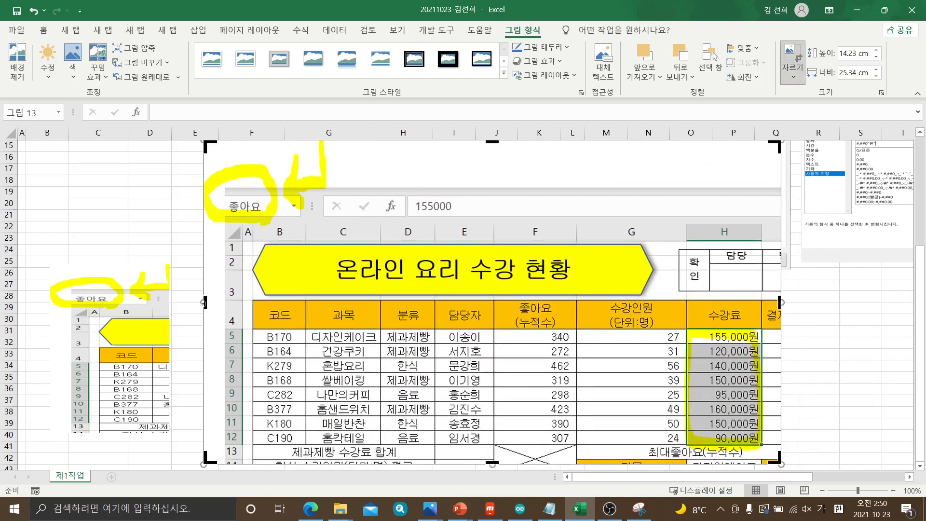
{"action": "left_click_drag", "start_coordinate": [204, 303], "coordinate": [677, 341]}
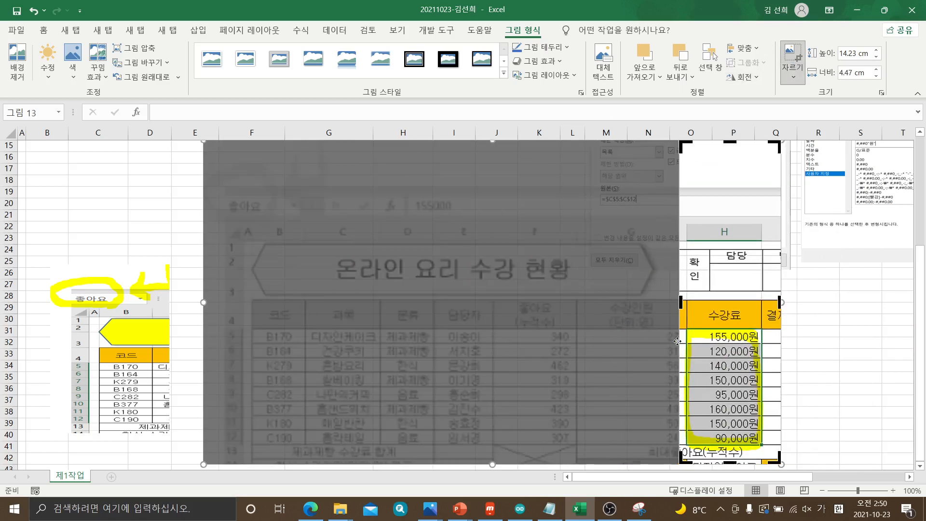
{"action": "left_click_drag", "start_coordinate": [729, 141], "coordinate": [722, 289]}
{"action": "left_click", "coordinate": [798, 385]}
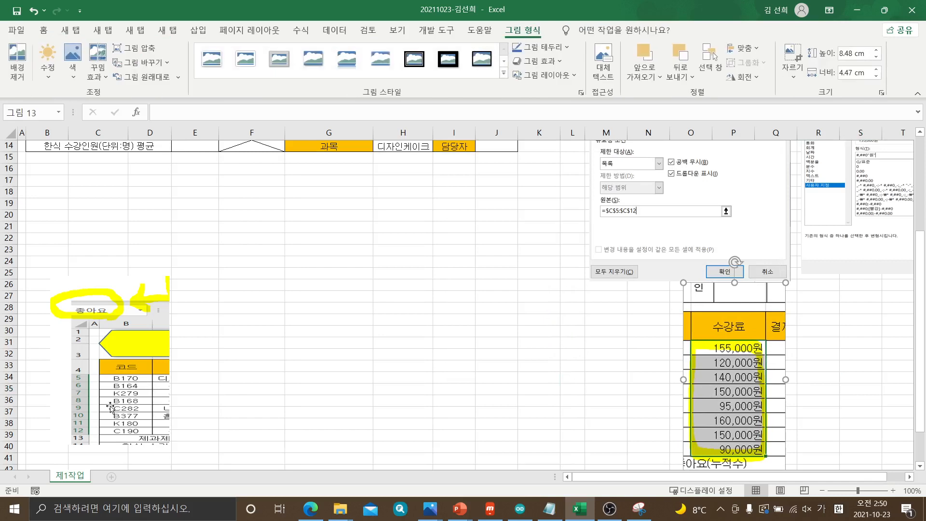
Arrange the two cropped pictures side by side below the data validation picture and reduce the 수강료 picture's height to 7.35 cm
{"action": "left_click_drag", "start_coordinate": [169, 398], "coordinate": [714, 405]}
{"action": "left_click_drag", "start_coordinate": [640, 407], "coordinate": [646, 408]}
{"action": "left_click_drag", "start_coordinate": [714, 407], "coordinate": [708, 410]}
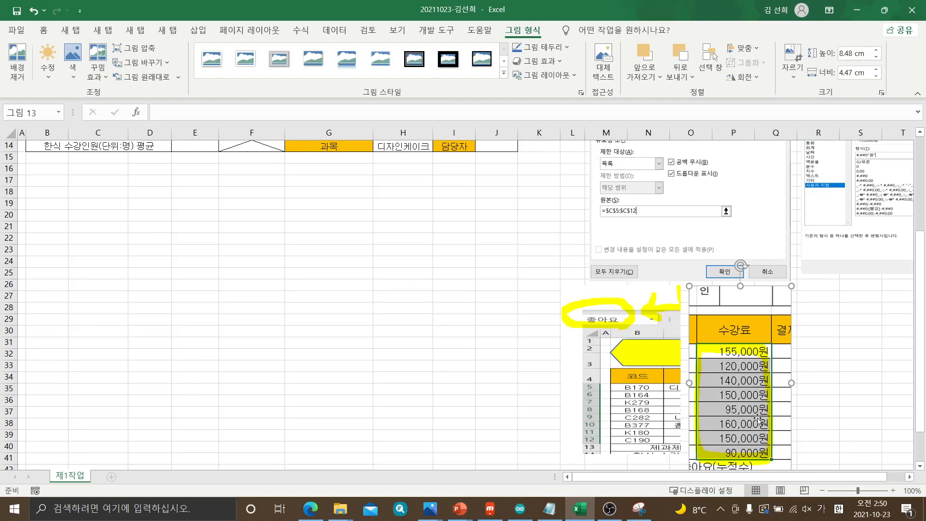
{"action": "scroll", "coordinate": [758, 418], "scroll_direction": "down", "scroll_amount": 1}
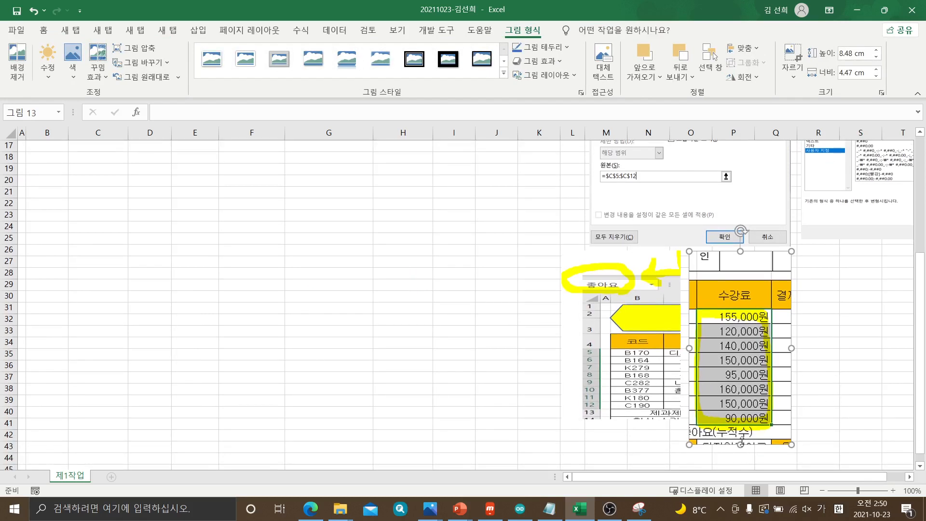
{"action": "left_click_drag", "start_coordinate": [740, 443], "coordinate": [740, 419]}
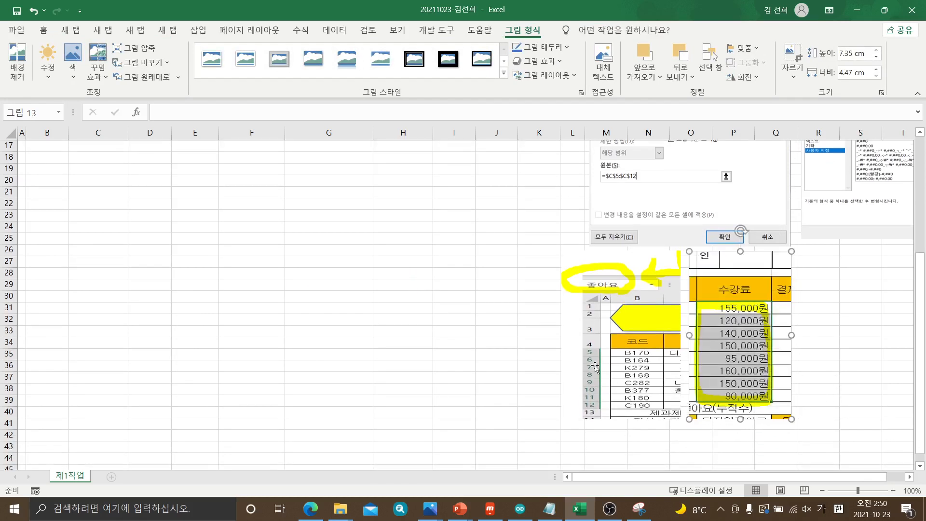
Group the two cropped pictures and resize the group to 6.3 cm high and 8.59 cm wide below the data validation picture
{"action": "left_click", "coordinate": [620, 354], "text": "shift"}
{"action": "right_click", "coordinate": [621, 355]}
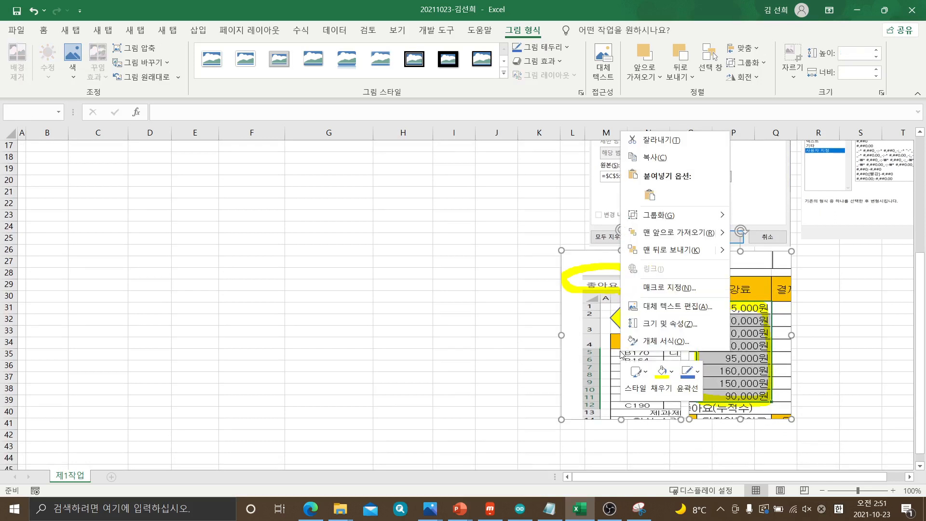
{"action": "mouse_move", "coordinate": [677, 224]}
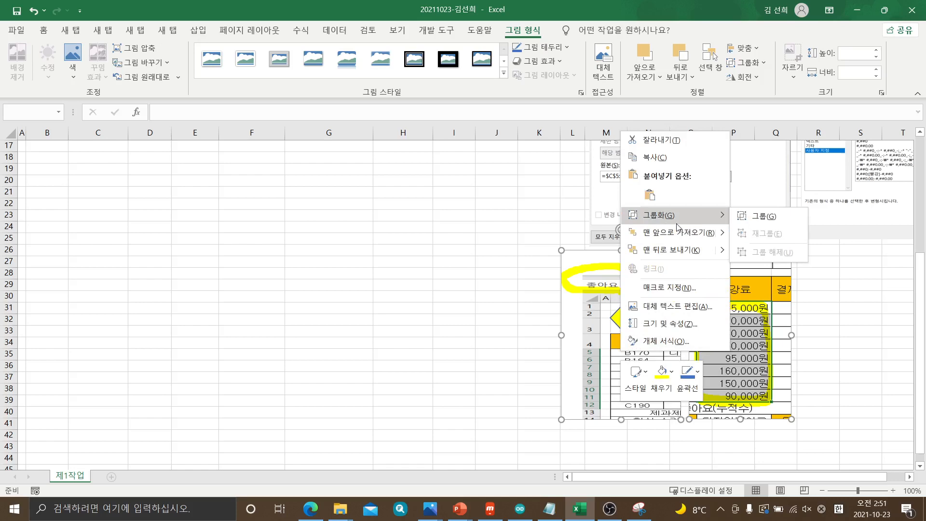
{"action": "left_click", "coordinate": [761, 219]}
{"action": "left_click_drag", "start_coordinate": [648, 368], "coordinate": [667, 373]}
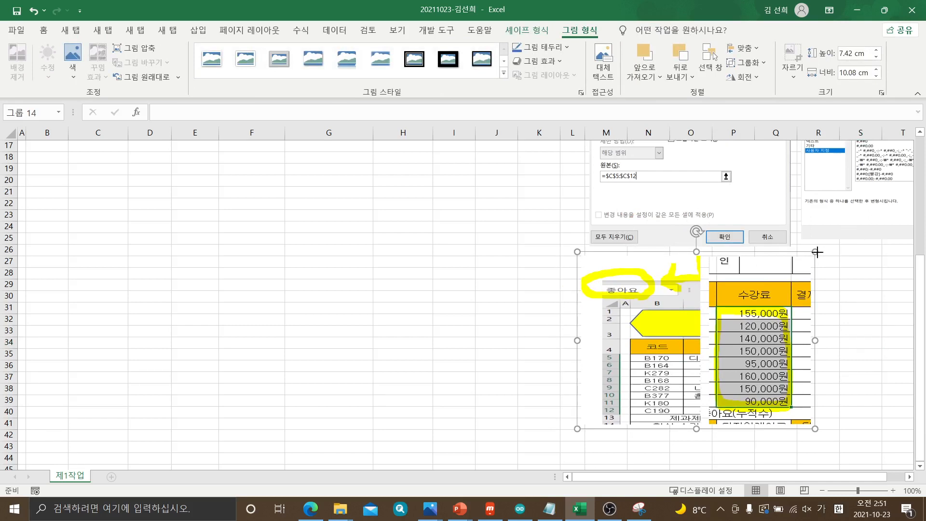
{"action": "left_click_drag", "start_coordinate": [815, 252], "coordinate": [792, 262]}
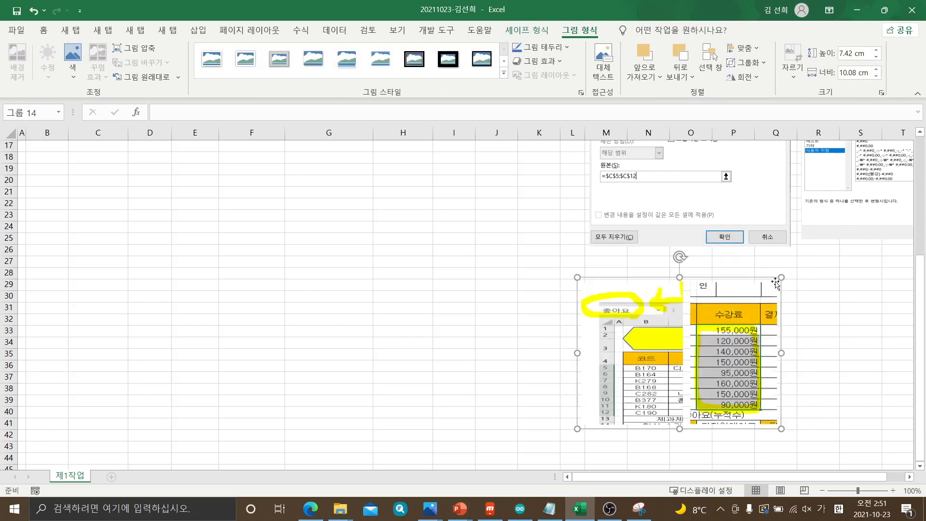
{"action": "left_click", "coordinate": [484, 342]}
Check which names are assigned to F5:F12 and H5:H12, comparing them with the pasted 좋아요 note picture
{"action": "scroll", "coordinate": [484, 342], "scroll_direction": "up", "scroll_amount": 5}
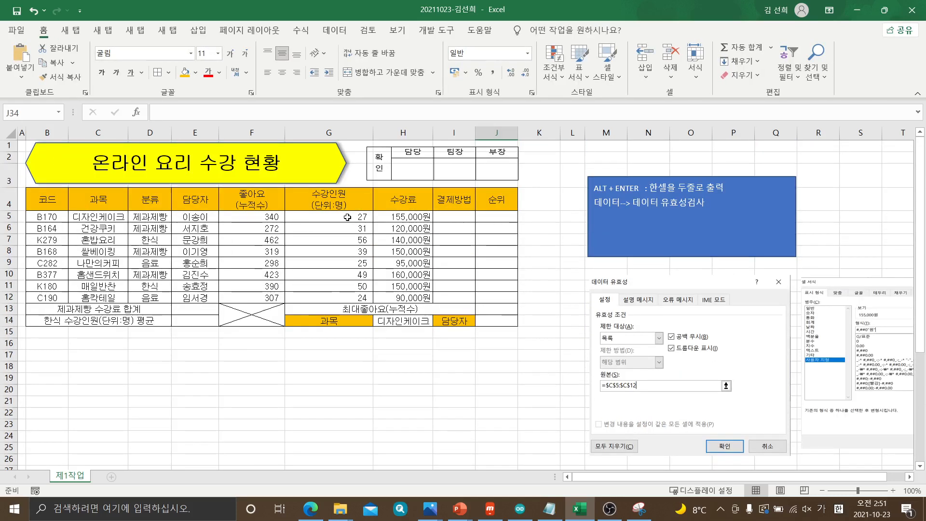
{"action": "left_click_drag", "start_coordinate": [240, 216], "coordinate": [238, 298]}
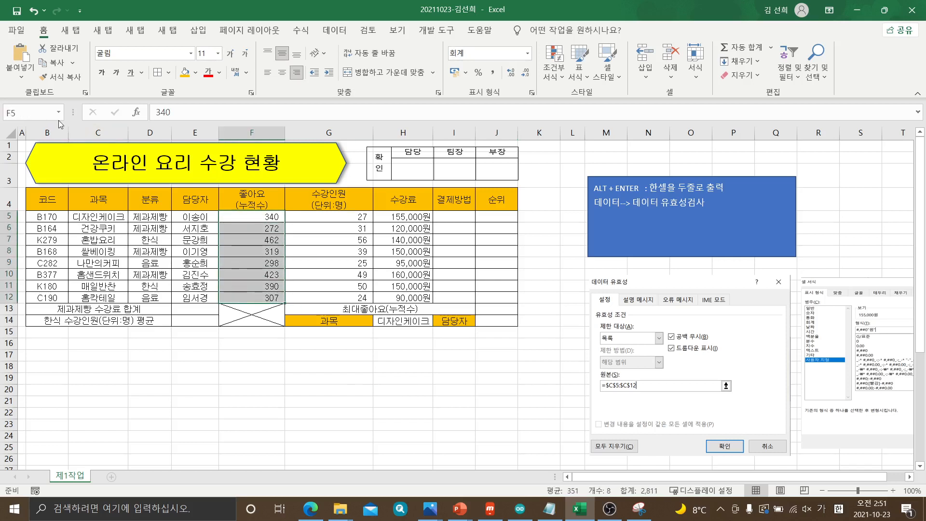
{"action": "left_click", "coordinate": [399, 374]}
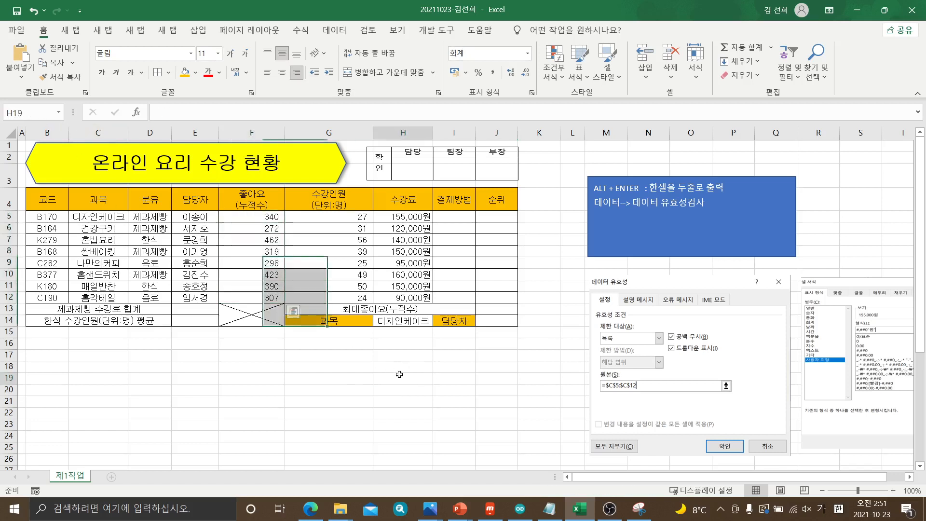
{"action": "scroll", "coordinate": [434, 303], "scroll_direction": "down", "scroll_amount": 4}
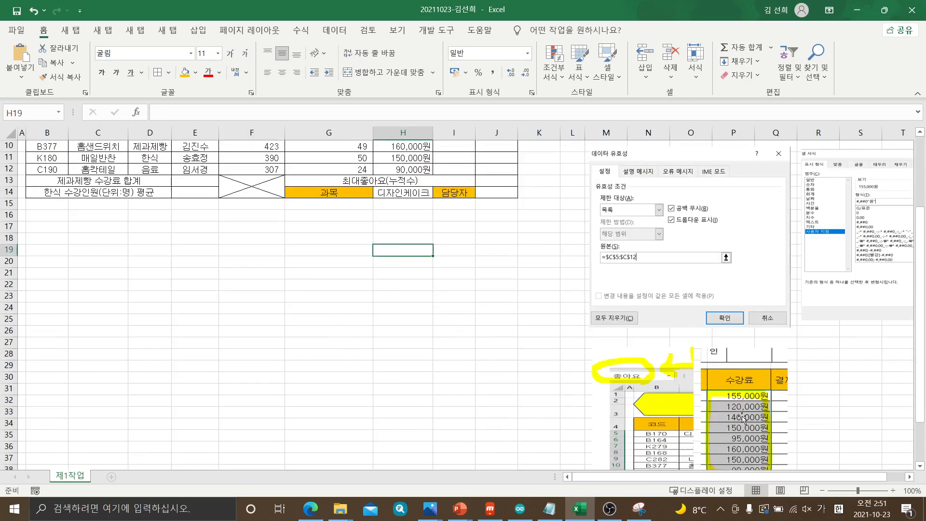
{"action": "scroll", "coordinate": [415, 230], "scroll_direction": "up", "scroll_amount": 3}
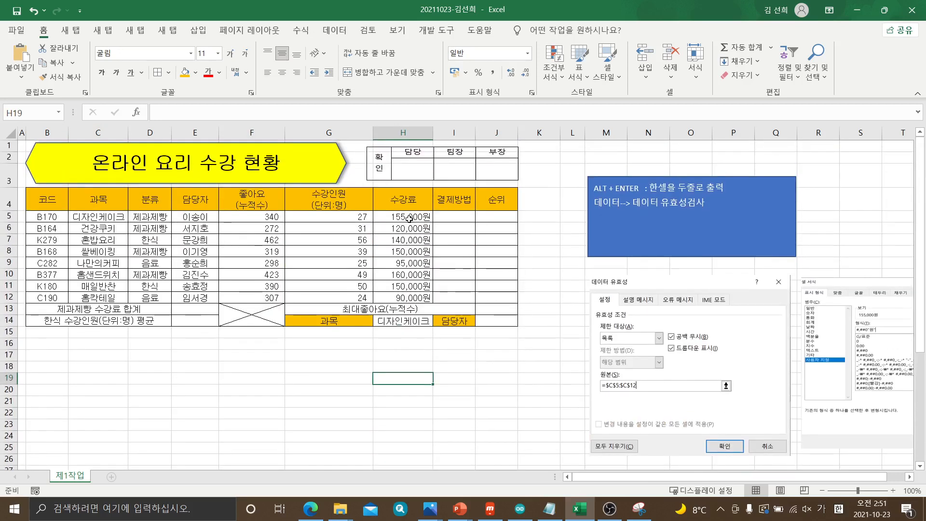
{"action": "left_click_drag", "start_coordinate": [408, 218], "coordinate": [409, 297]}
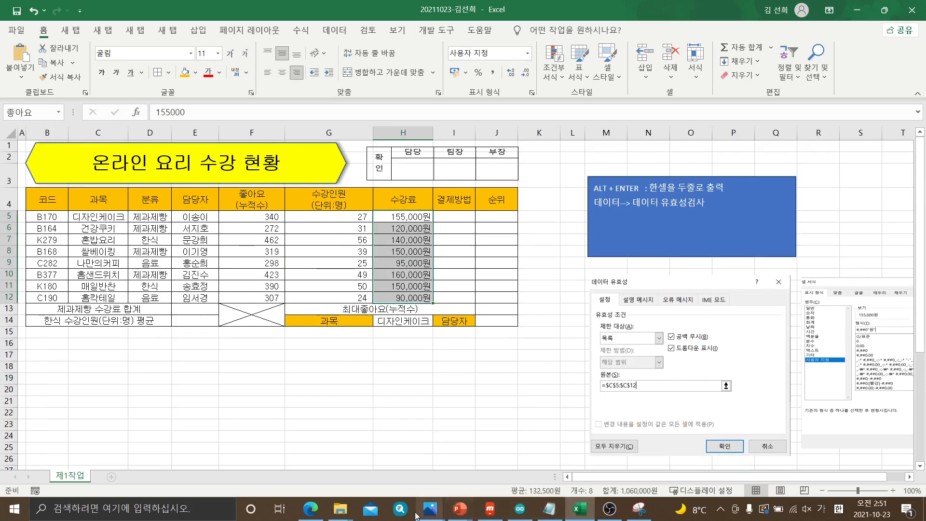
Check the name condition in the exam PDF, select F5:F12 and capture the 좋아요(누적수) column with the snipping tool
{"action": "left_click", "coordinate": [310, 509]}
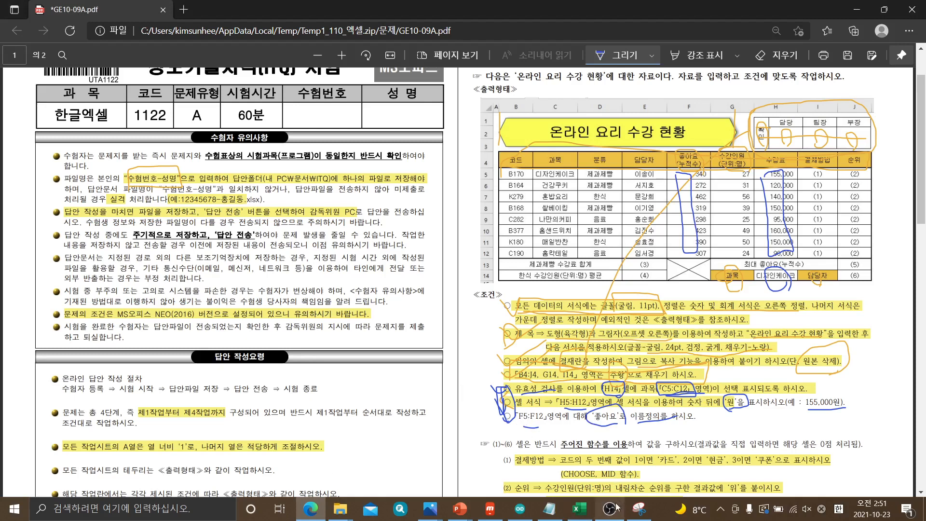
{"action": "left_click", "coordinate": [580, 512]}
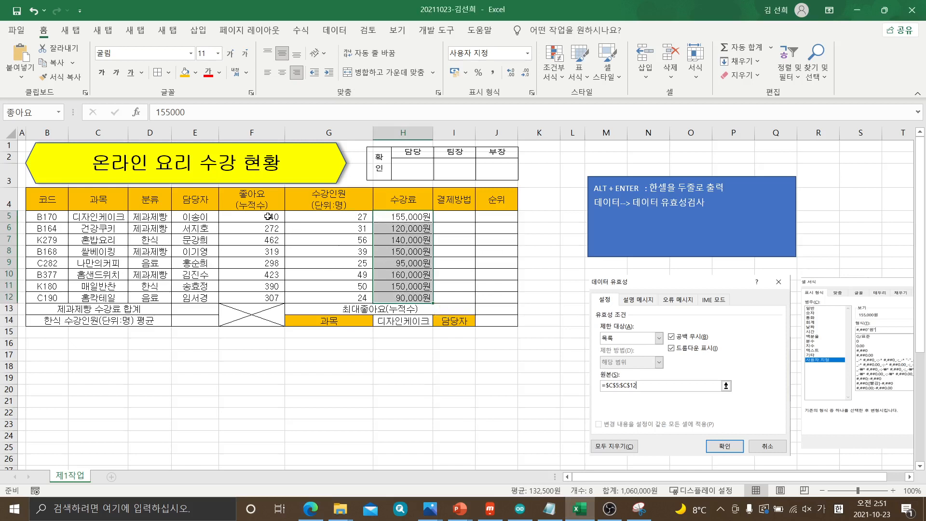
{"action": "left_click_drag", "start_coordinate": [268, 217], "coordinate": [259, 295]}
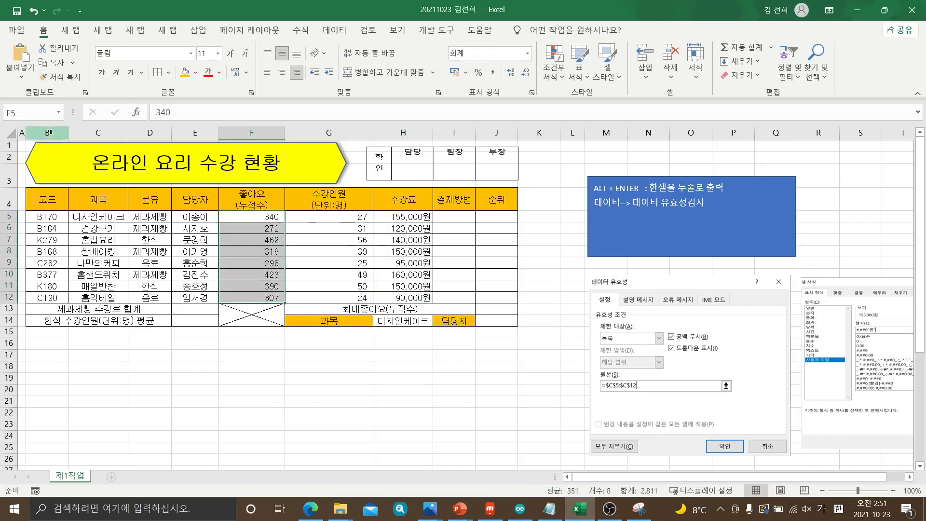
{"action": "left_click", "coordinate": [28, 114]}
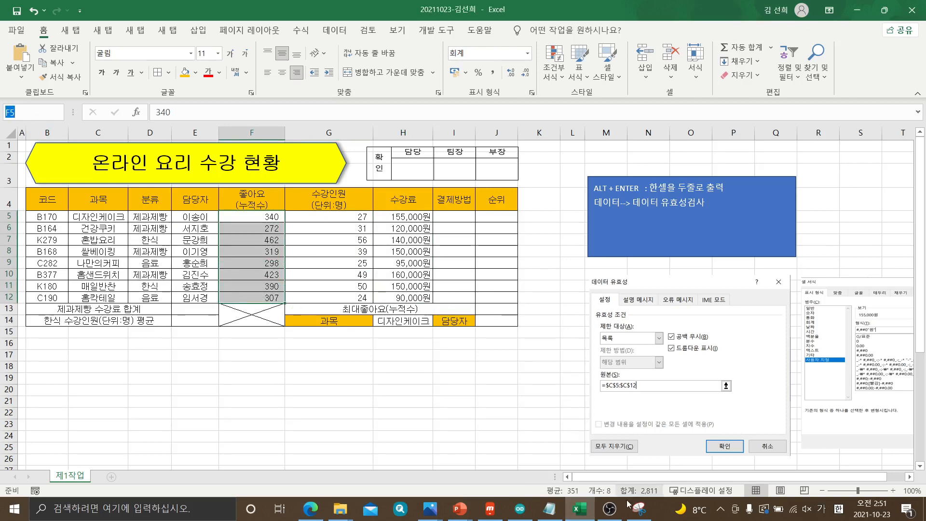
{"action": "left_click", "coordinate": [639, 509]}
{"action": "left_click", "coordinate": [47, 43]}
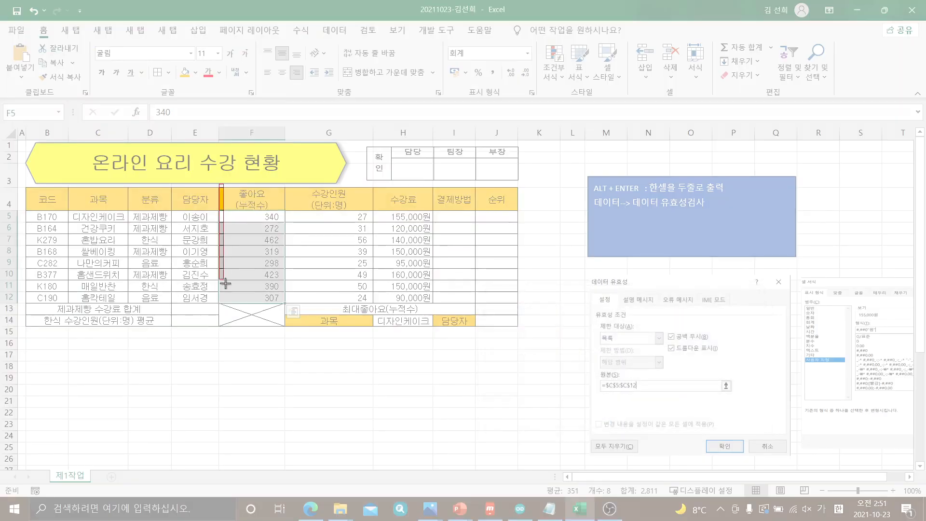
{"action": "left_click_drag", "start_coordinate": [219, 183], "coordinate": [288, 336]}
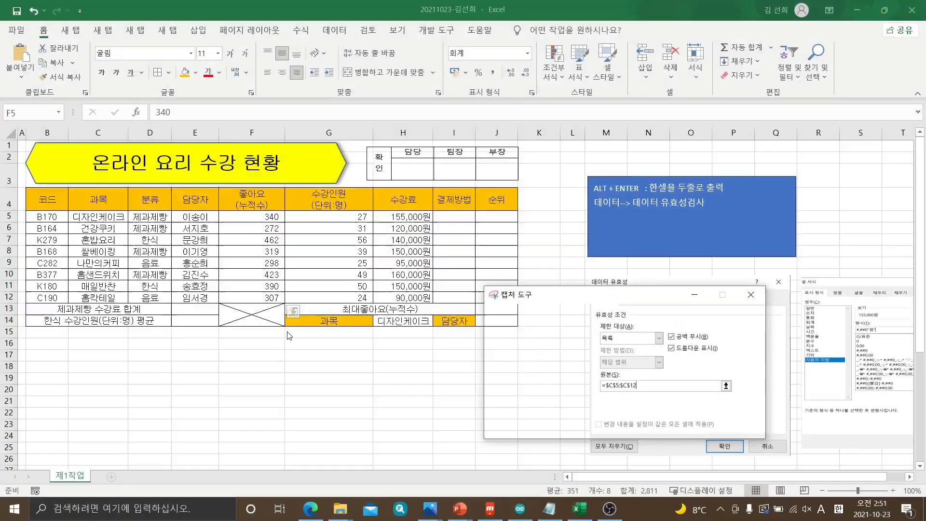
Paste the 좋아요 capture below the data validation picture and shrink it to about the size of the 수강료 picture
{"action": "left_click", "coordinate": [426, 429]}
{"action": "scroll", "coordinate": [820, 357], "scroll_direction": "down", "scroll_amount": 6}
{"action": "left_click", "coordinate": [819, 353]}
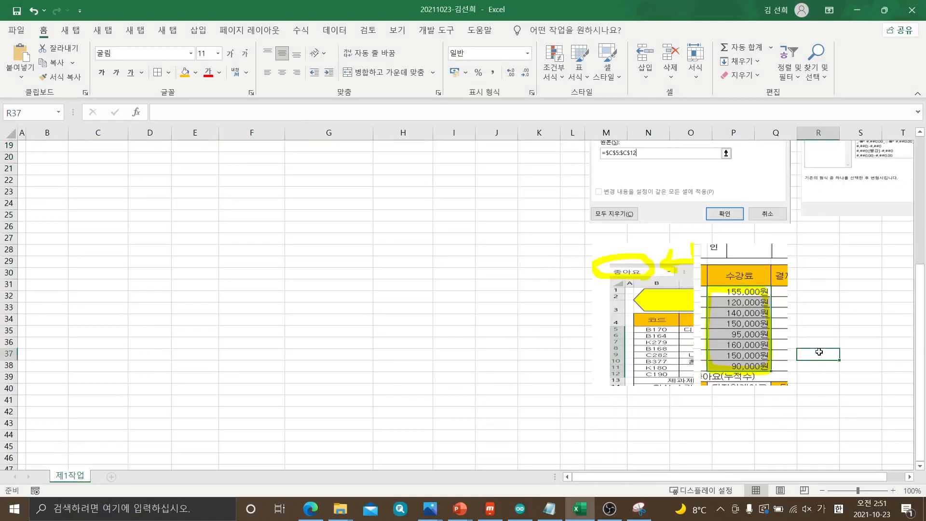
{"action": "key", "text": "ctrl+v"}
{"action": "left_click_drag", "start_coordinate": [830, 388], "coordinate": [742, 289]}
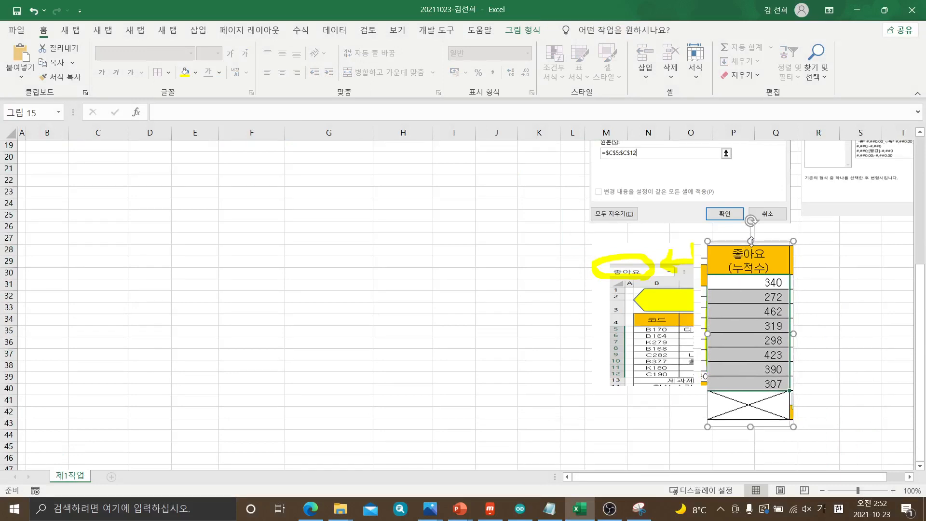
Adjust the pasted 좋아요 picture's position, height and width so it covers the 수강료 column in the older picture
{"action": "left_click_drag", "start_coordinate": [751, 247], "coordinate": [751, 283]}
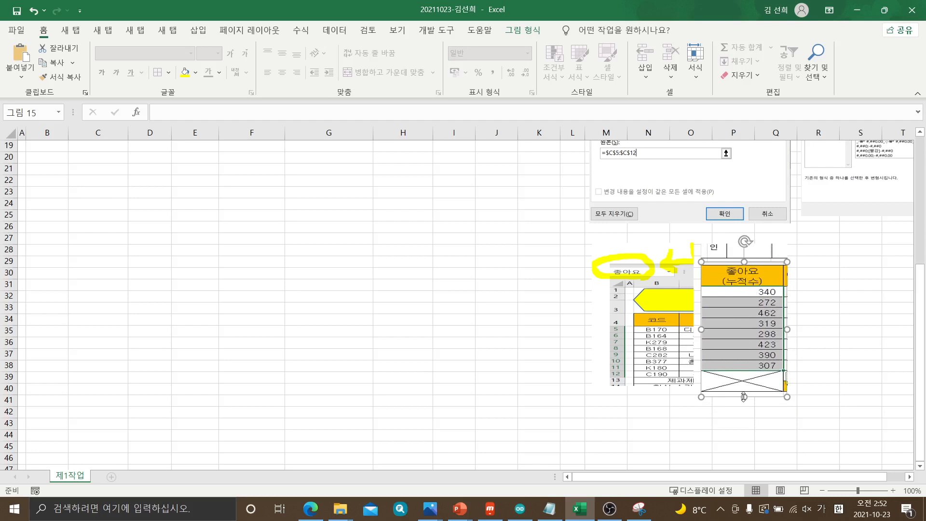
{"action": "left_click_drag", "start_coordinate": [743, 397], "coordinate": [744, 387]}
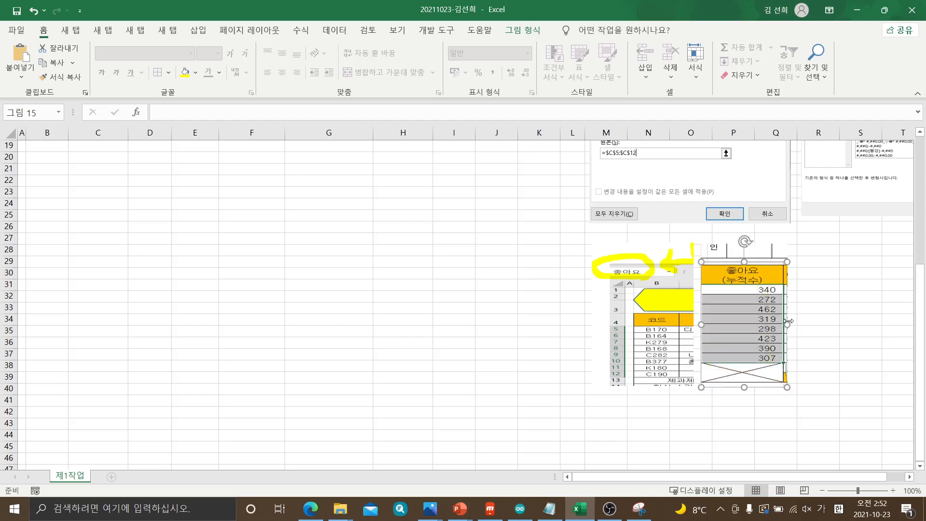
{"action": "left_click_drag", "start_coordinate": [788, 320], "coordinate": [791, 322]}
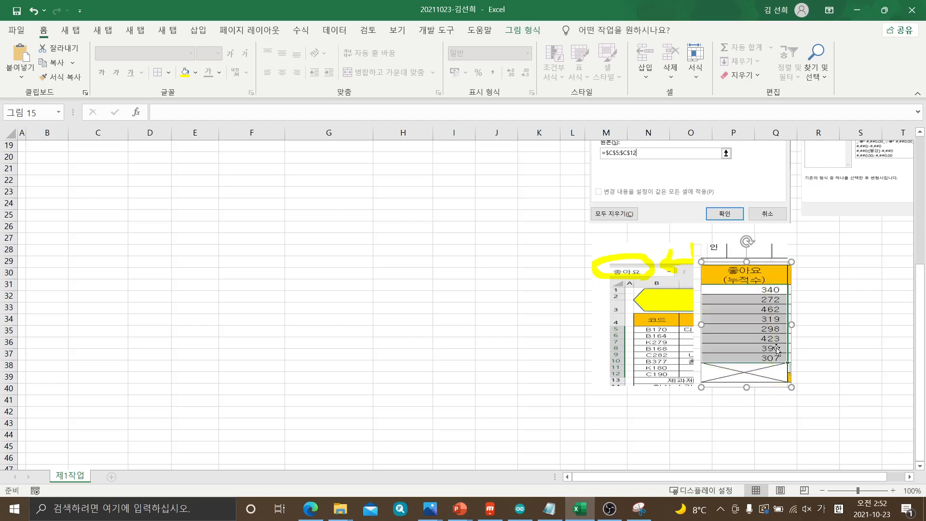
{"action": "key", "text": "Escape"}
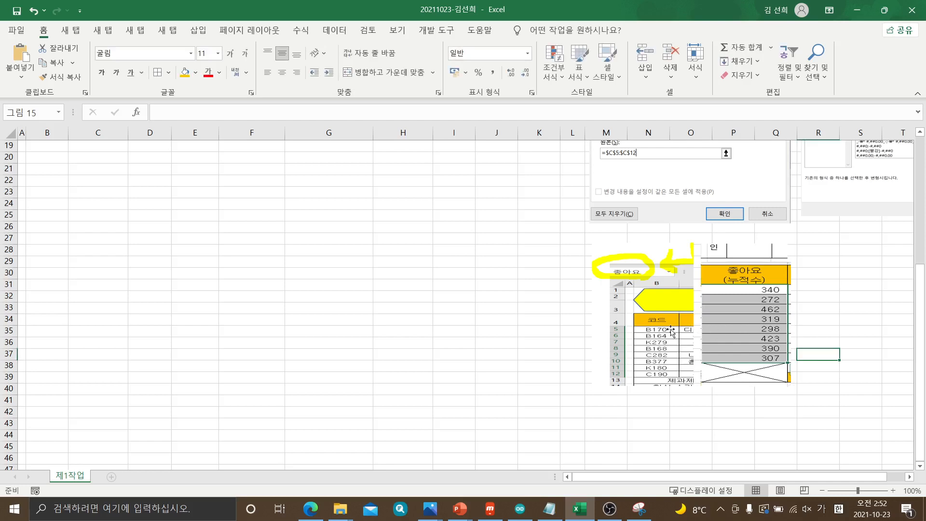
Group the pasted 좋아요 picture with the annotated name-definition picture group beneath it
{"action": "left_click", "coordinate": [671, 332]}
{"action": "left_click", "coordinate": [767, 348]}
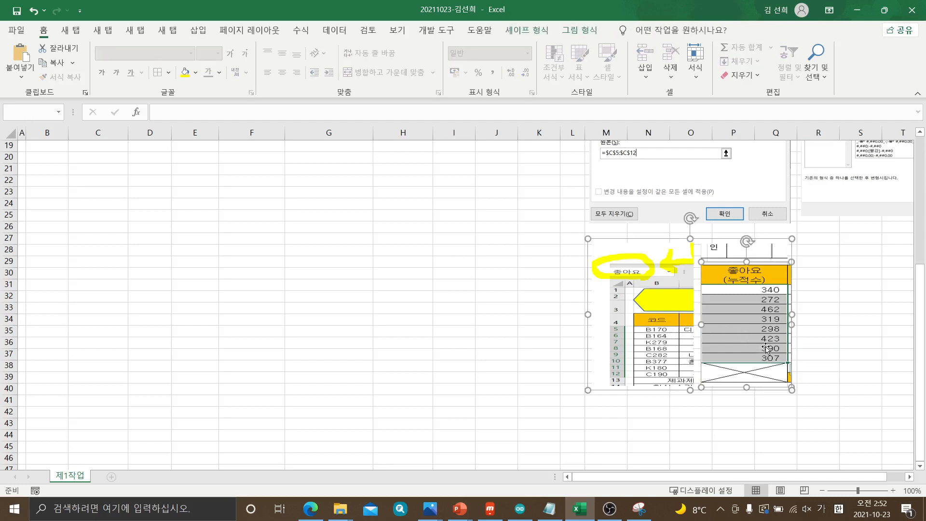
{"action": "right_click", "coordinate": [767, 348]}
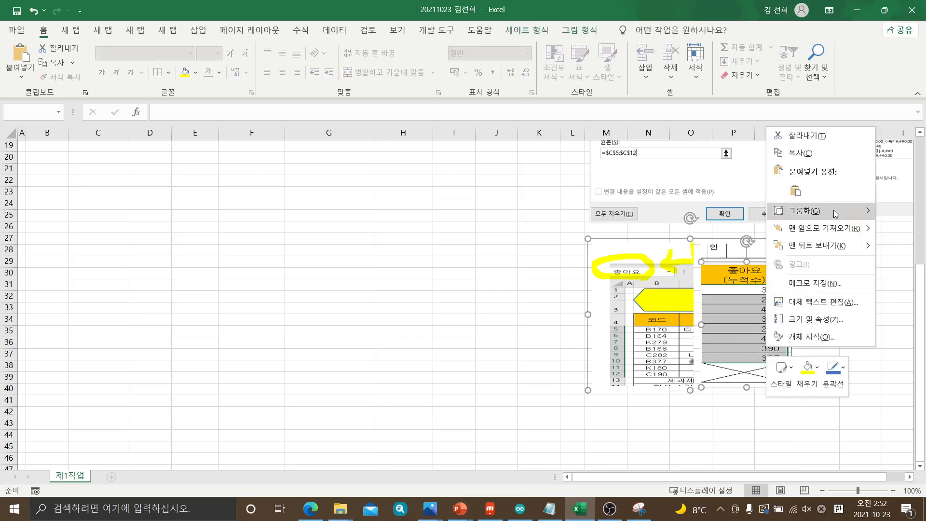
{"action": "left_click", "coordinate": [750, 214]}
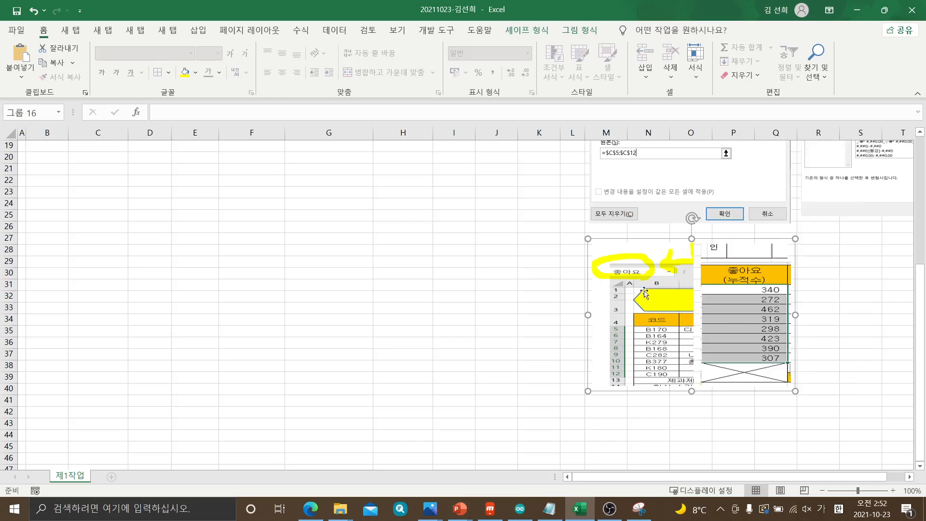
{"action": "left_click", "coordinate": [523, 333]}
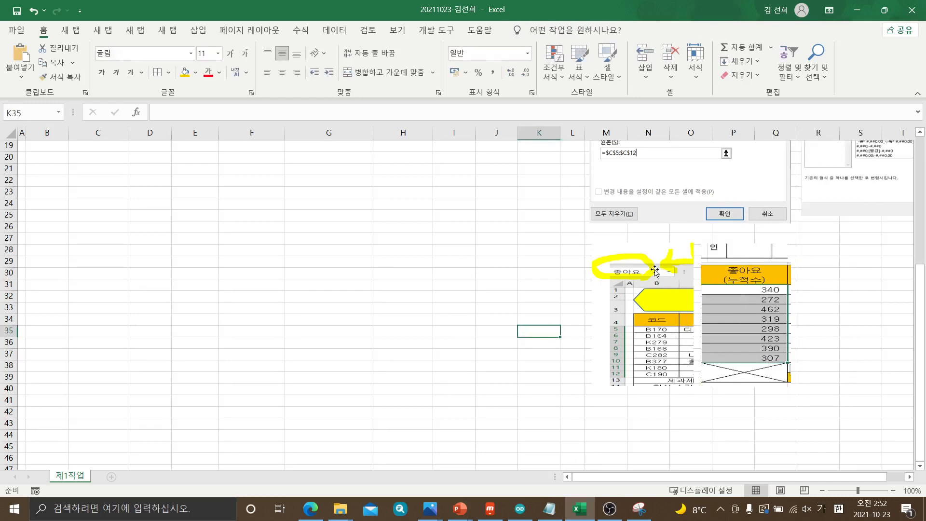
Save the workbook with the regrouped name-definition note picture
{"action": "left_click", "coordinate": [474, 399]}
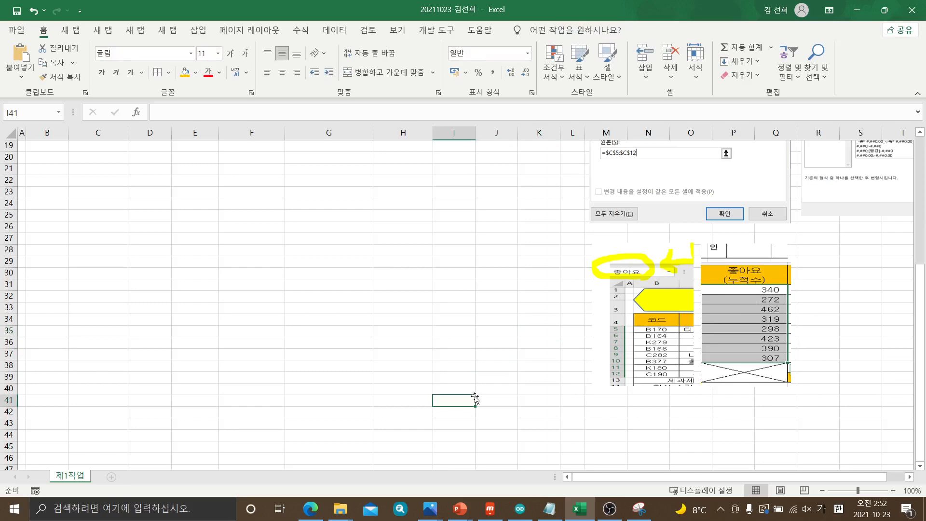
{"action": "scroll", "coordinate": [475, 399], "scroll_direction": "up", "scroll_amount": 3}
{"action": "key", "text": "ctrl+s"}
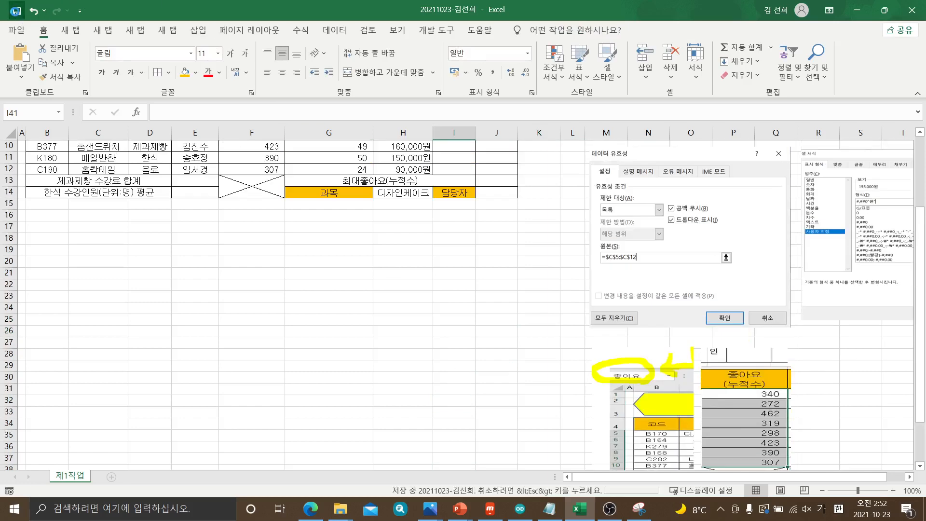
{"action": "scroll", "coordinate": [499, 475], "scroll_direction": "up", "scroll_amount": 3}
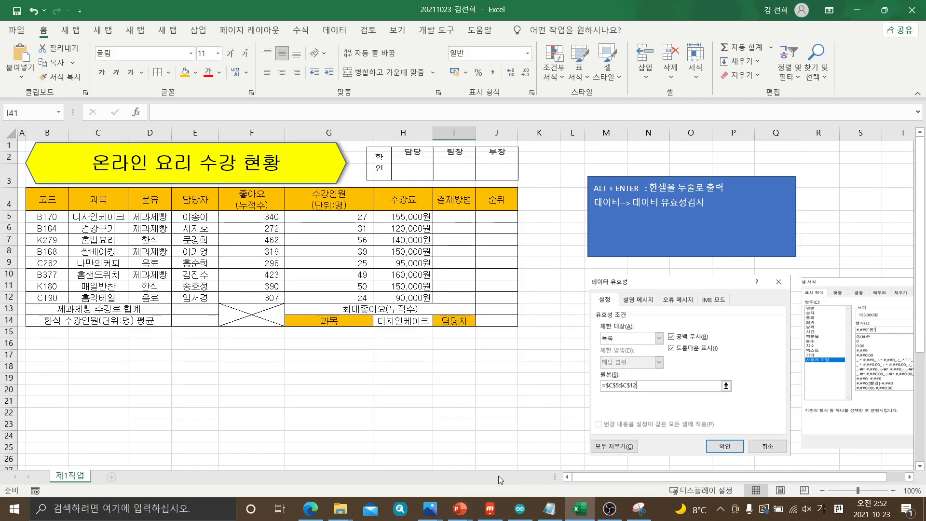
Move the blue note box below the table to row 17 and widen it to span columns B to J
{"action": "left_click_drag", "start_coordinate": [751, 239], "coordinate": [225, 415]}
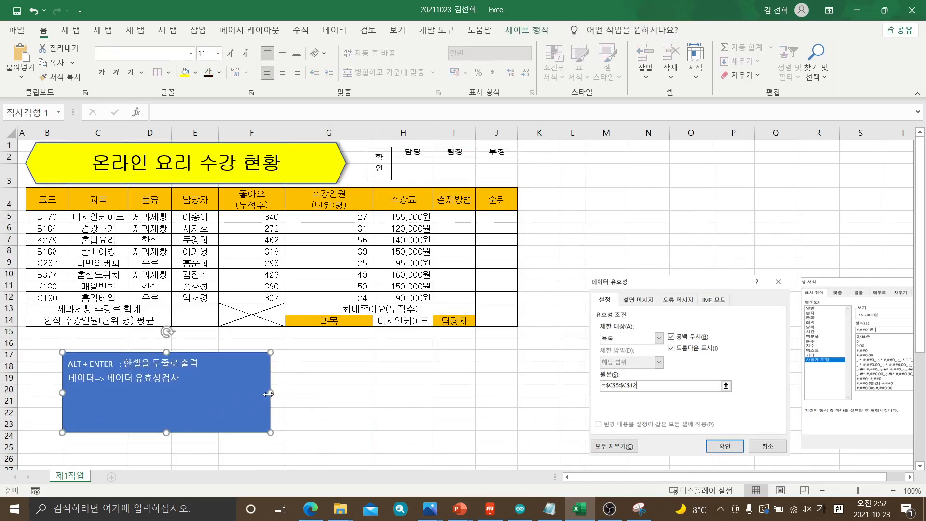
{"action": "left_click_drag", "start_coordinate": [271, 392], "coordinate": [485, 392]}
{"action": "left_click", "coordinate": [529, 417]}
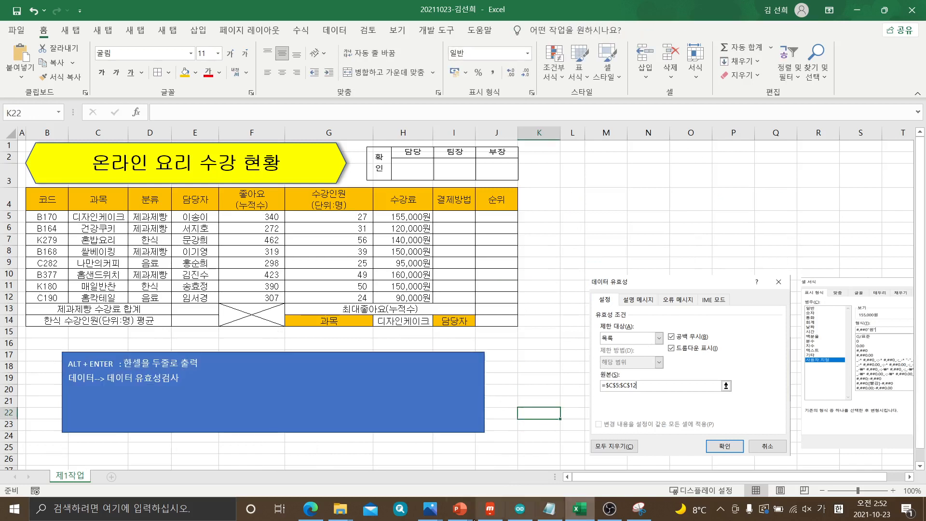
Review exam function condition (1) for 결제방법 and start a third line in the blue note box with =CHOOSE(MID(
{"action": "left_click", "coordinate": [311, 508]}
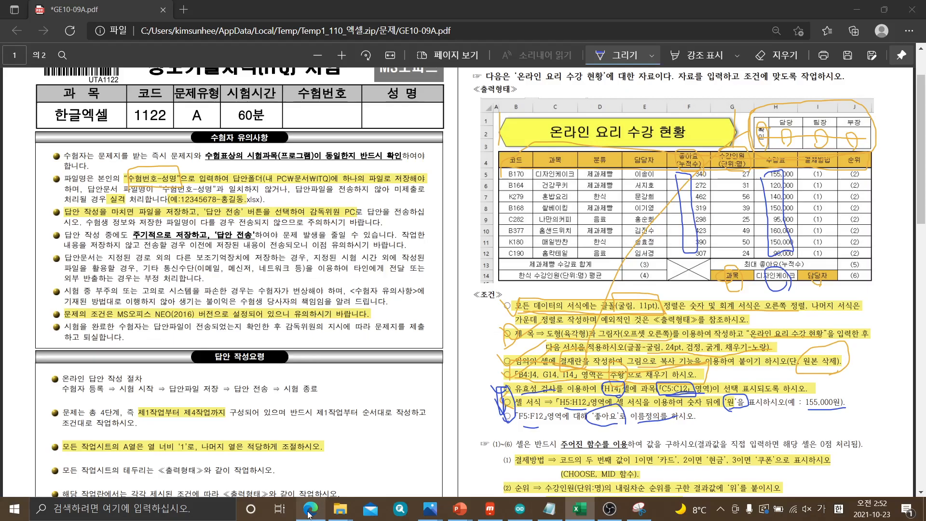
{"action": "scroll", "coordinate": [632, 388], "scroll_direction": "down", "scroll_amount": 6}
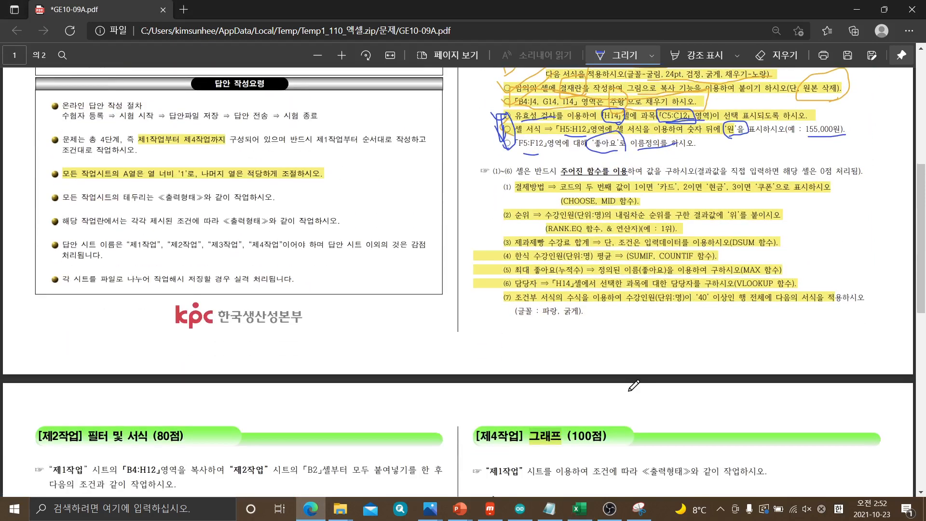
{"action": "scroll", "coordinate": [548, 265], "scroll_direction": "up", "scroll_amount": 2}
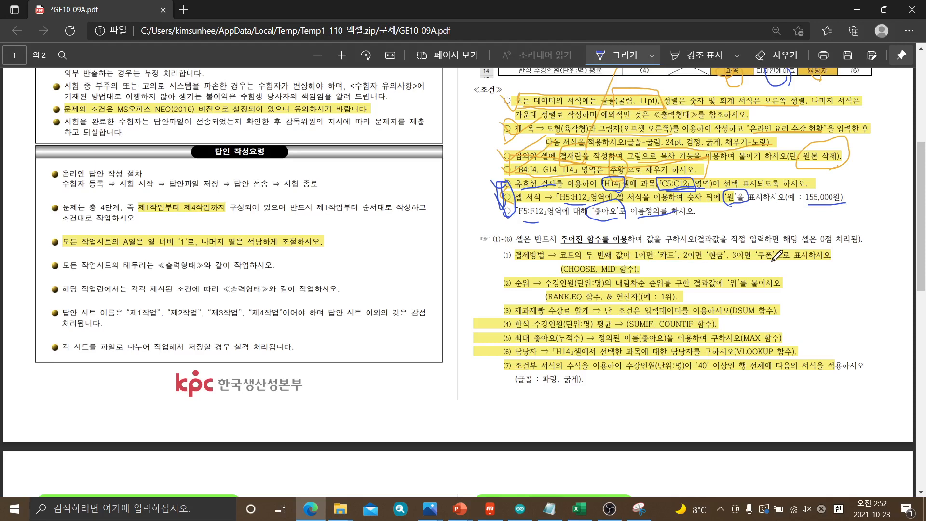
{"action": "left_click_drag", "start_coordinate": [333, 10], "coordinate": [925, 51]}
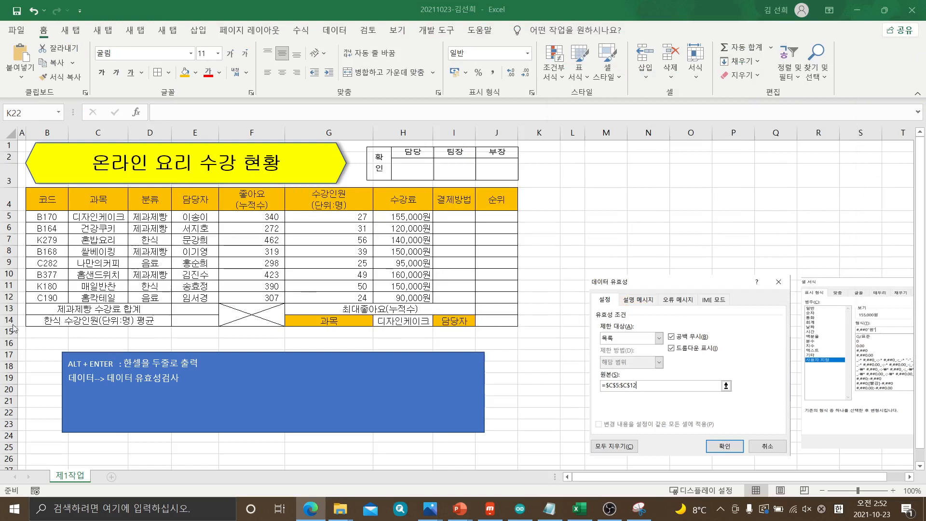
{"action": "left_click", "coordinate": [186, 379]}
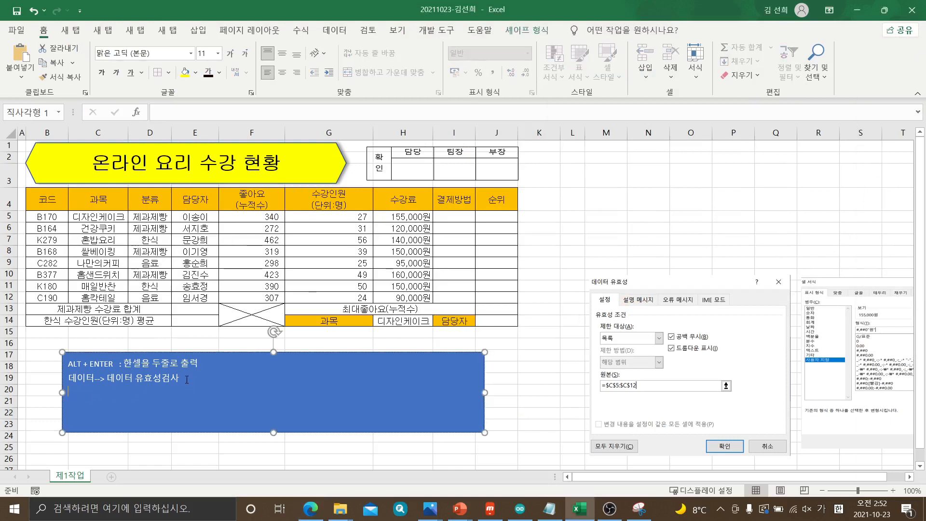
{"action": "type", "text": "=초"}
{"action": "key", "text": "BackSpace"}
{"action": "key", "text": "BackSpace"}
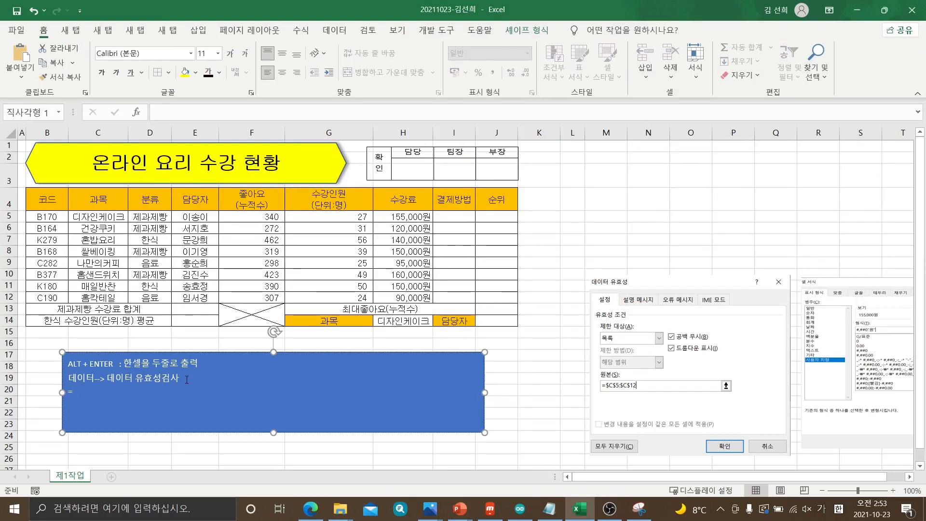
{"action": "key", "text": "Hangul"}
{"action": "type", "text": "CHOOSE(MID("}
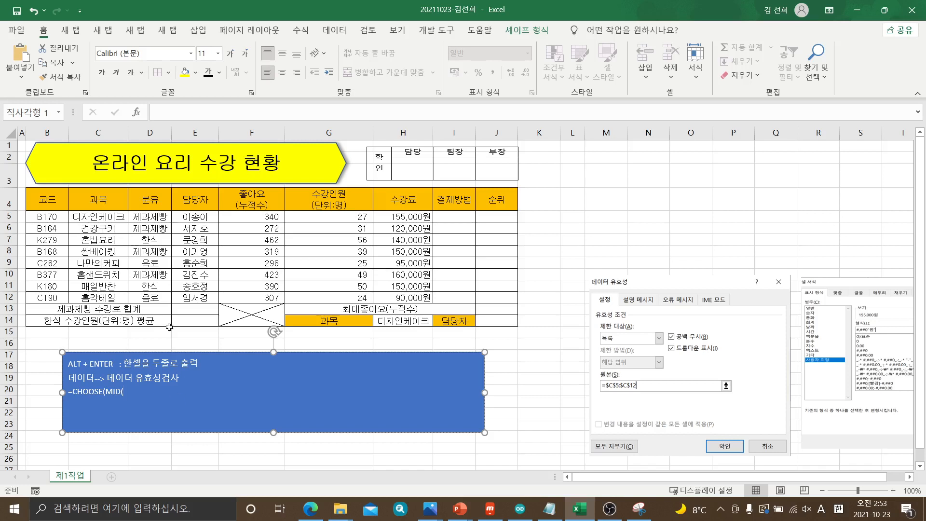
Check the first code cell's reference and continue the note's MID function with the arguments B5,2,1
{"action": "left_click", "coordinate": [52, 216]}
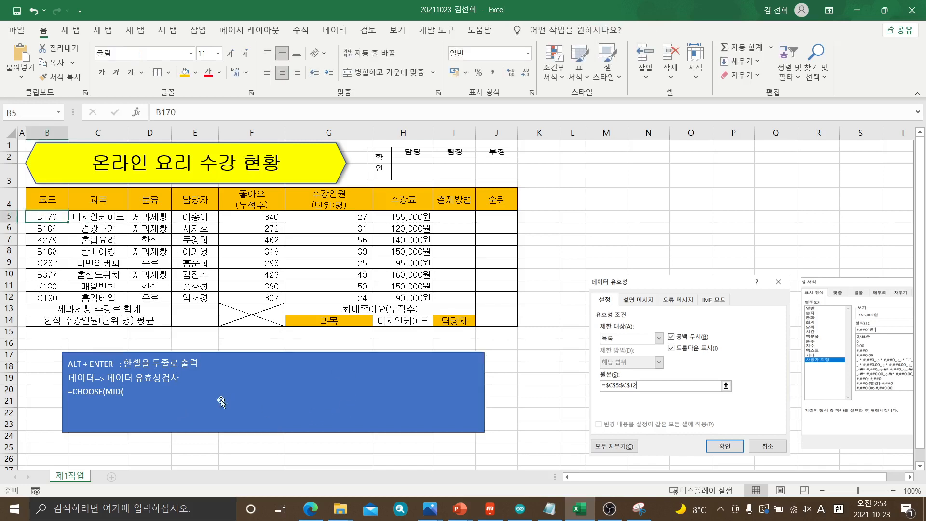
{"action": "left_click", "coordinate": [144, 393]}
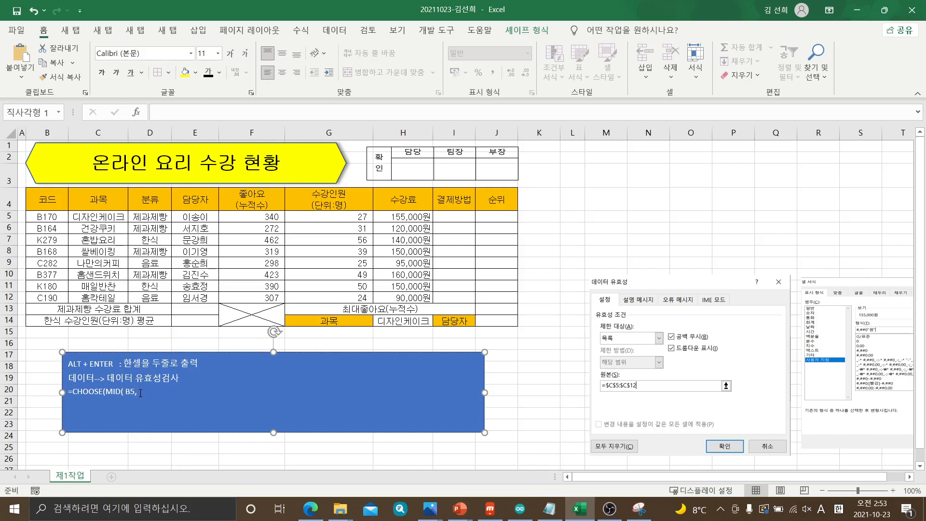
{"action": "type", "text": "2,1"}
In the exam PDF, underline 두 번째 and circle the value 1 in the 결제방법 condition, and return to the workbook
{"action": "left_click_drag", "start_coordinate": [925, 43], "coordinate": [518, 1]}
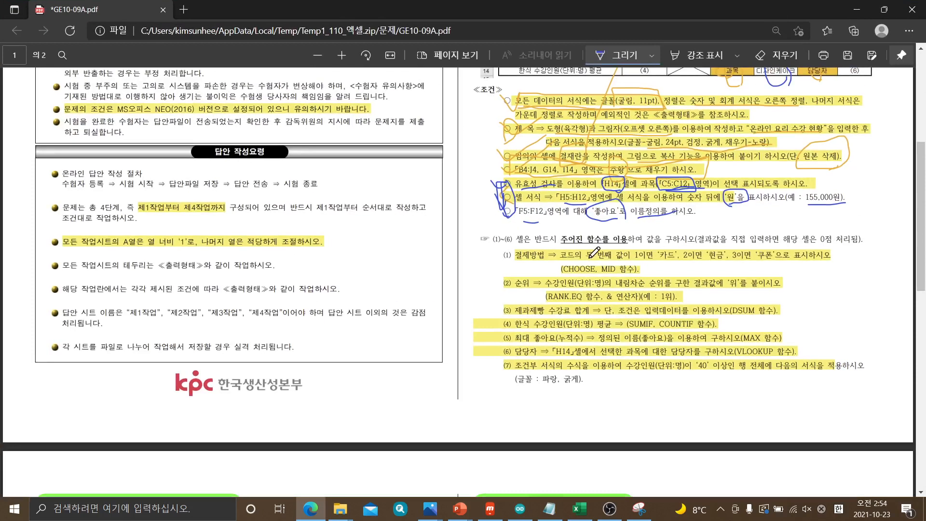
{"action": "mouse_move", "coordinate": [588, 263]}
{"action": "left_mouse_down"}
{"action": "mouse_move", "coordinate": [633, 266]}
{"action": "mouse_move", "coordinate": [646, 256]}
{"action": "mouse_move", "coordinate": [642, 265]}
{"action": "left_mouse_up"}
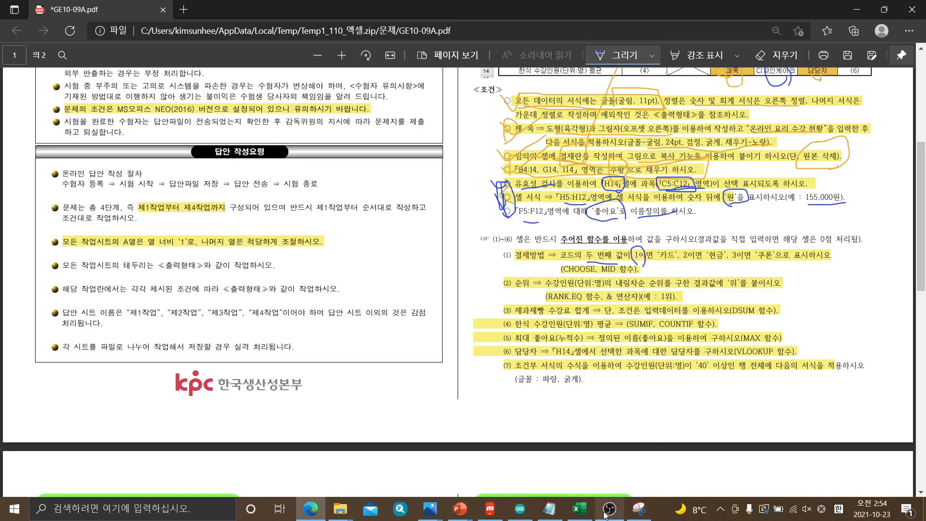
{"action": "left_click", "coordinate": [581, 512]}
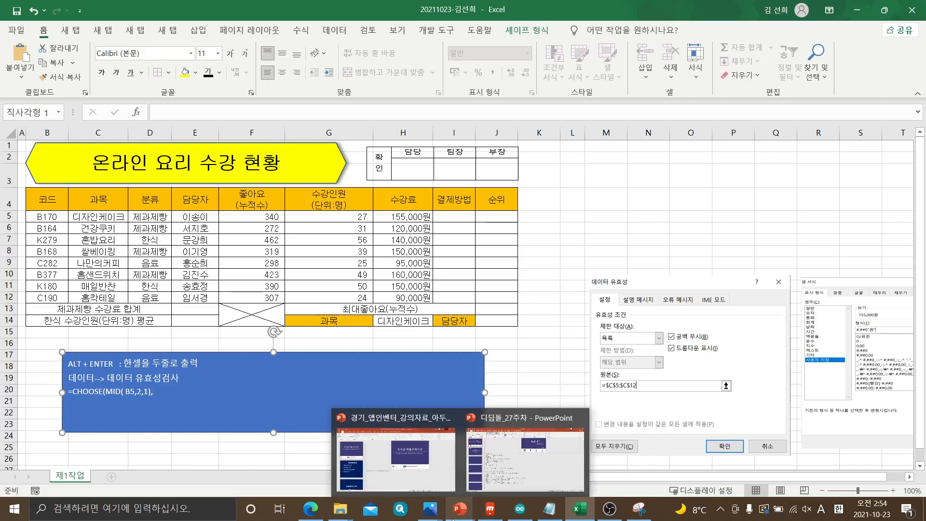
Check the 결제방법 condition in the exam PDF and add "카드" as the first choice in the workbook note's CHOOSE formula
{"action": "mouse_move", "coordinate": [308, 517]}
{"action": "left_click", "coordinate": [315, 480]}
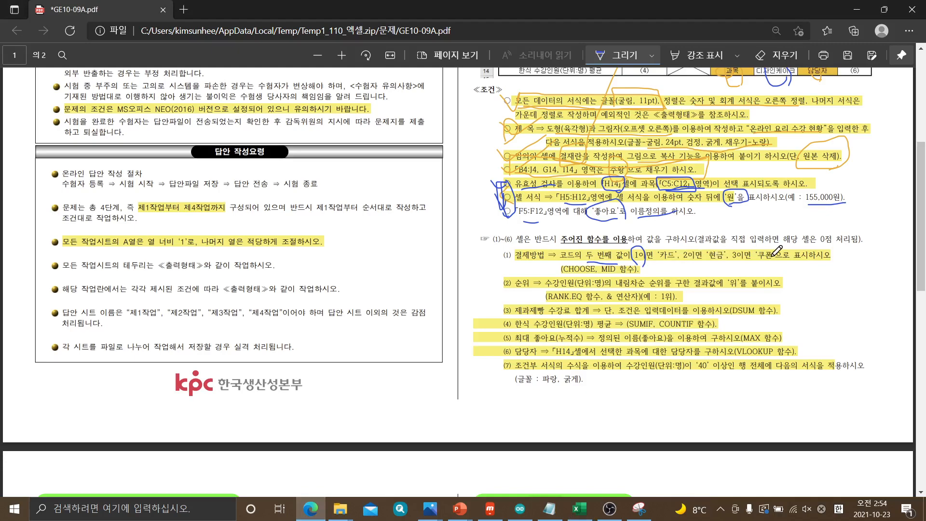
{"action": "left_click_drag", "start_coordinate": [117, 7], "coordinate": [925, 111]}
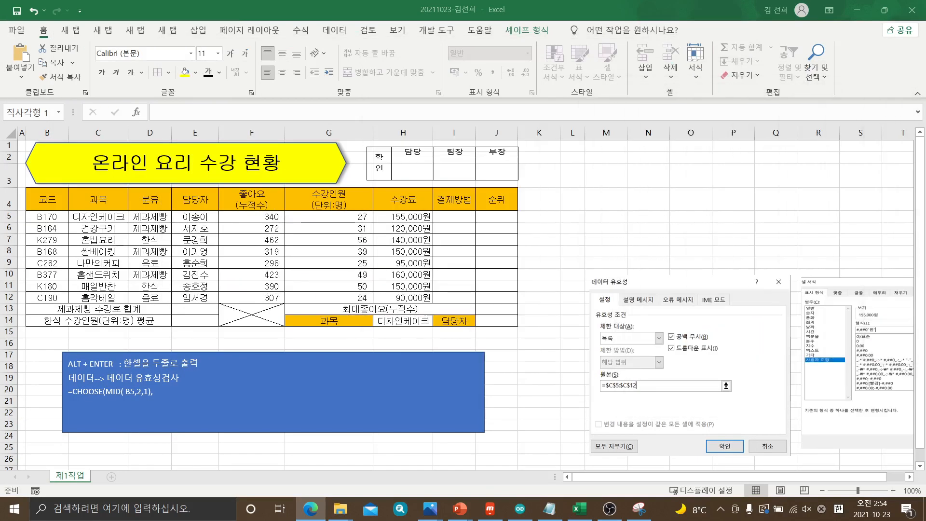
{"action": "left_click", "coordinate": [162, 391]}
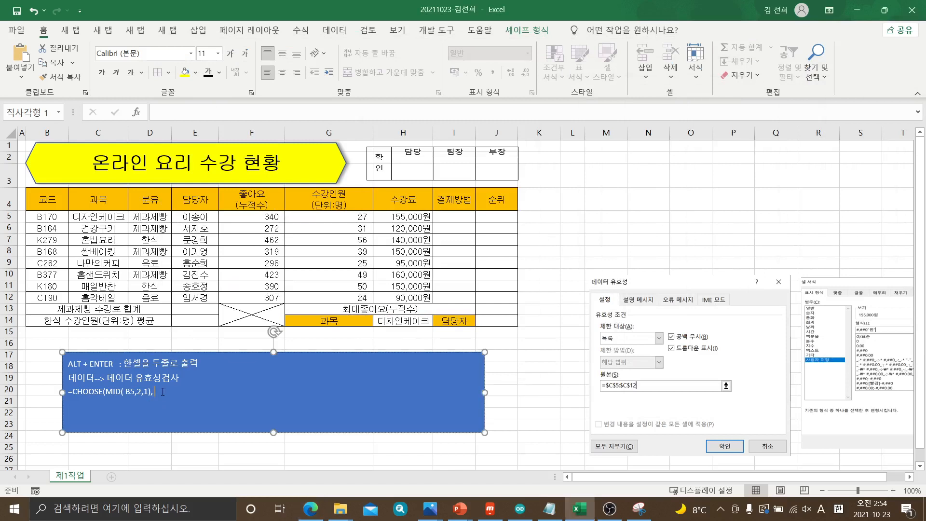
{"action": "type", "text": "\""}
{"action": "key", "text": "Hangul"}
{"action": "type", "text": "카드"}
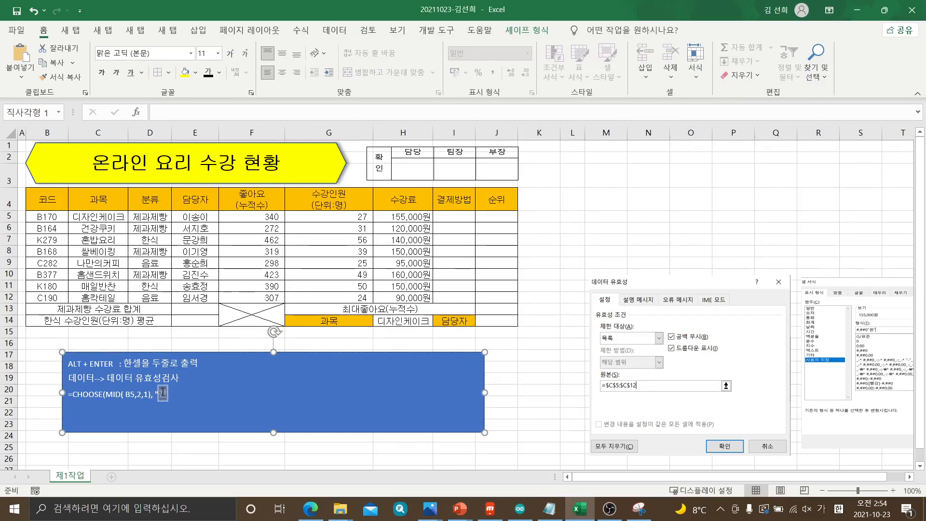
{"action": "type", "text": "\","}
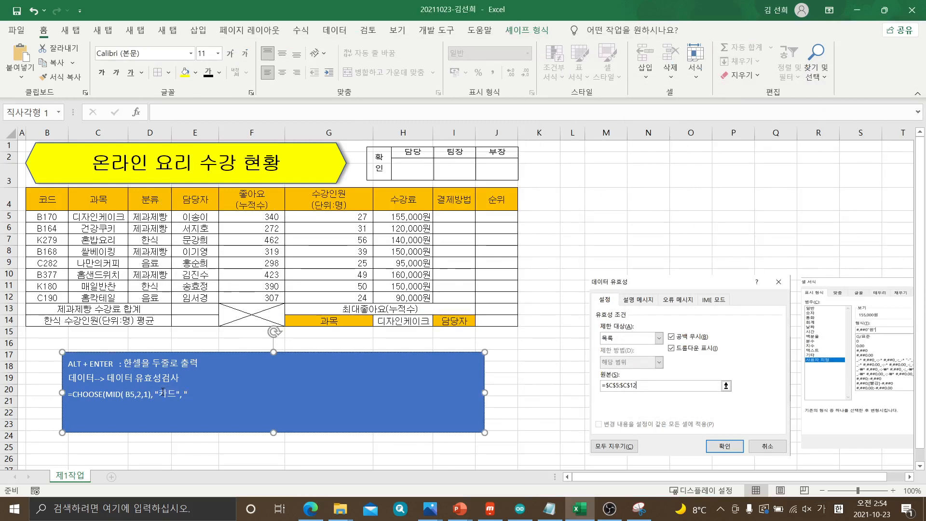
{"action": "type", "text": " \"현ㄱ"}
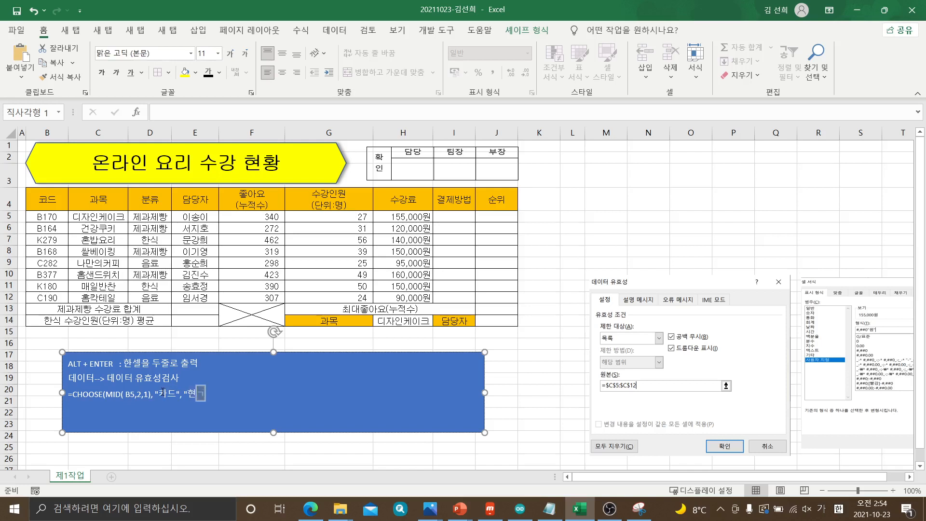
{"action": "type", "text": "\", \""}
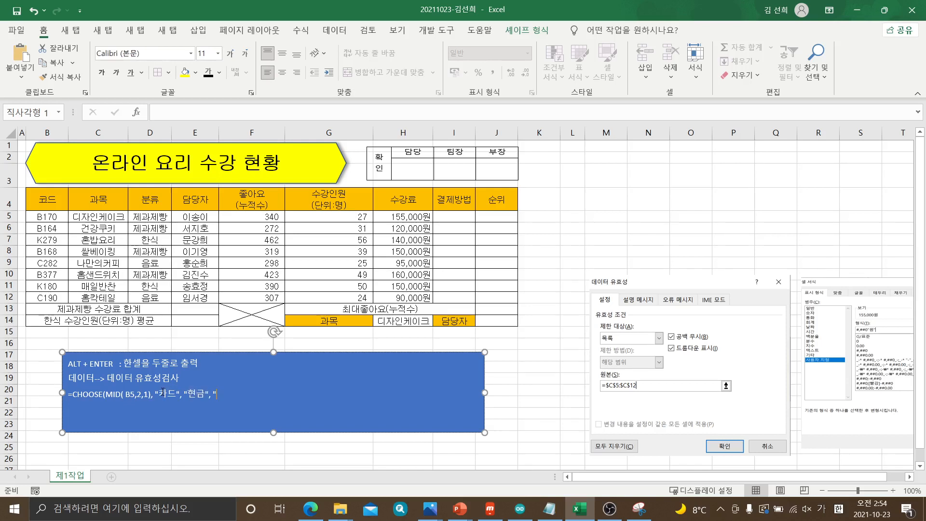
{"action": "type", "text": "ㅋ"}
{"action": "type", "text": "포"}
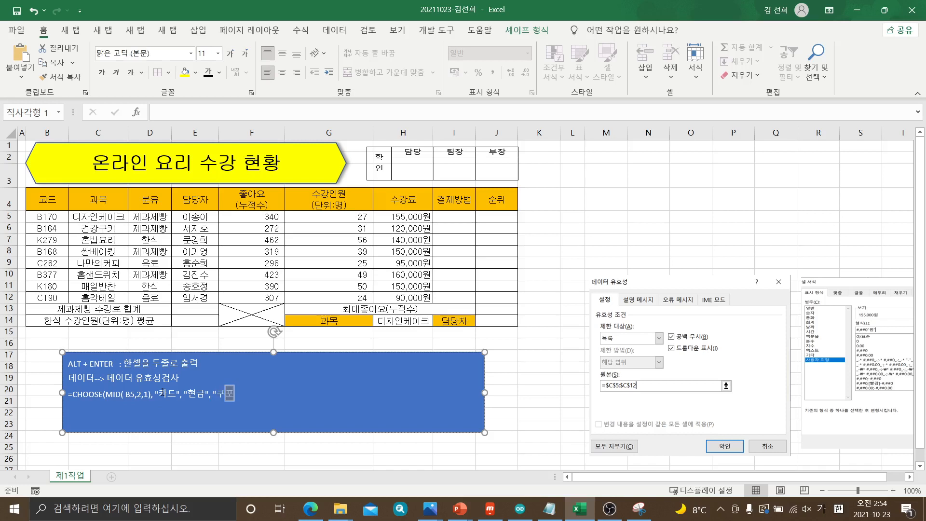
{"action": "type", "text": "ㄴ\""}
Start the 결제방법 formula in cell I5 with =CHOOSE(MID(
{"action": "left_click", "coordinate": [445, 215]}
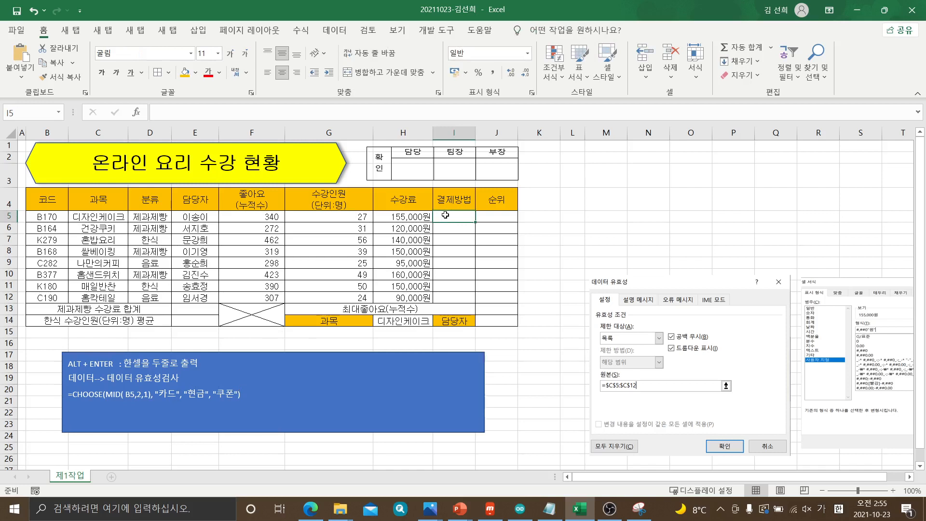
{"action": "type", "text": "="}
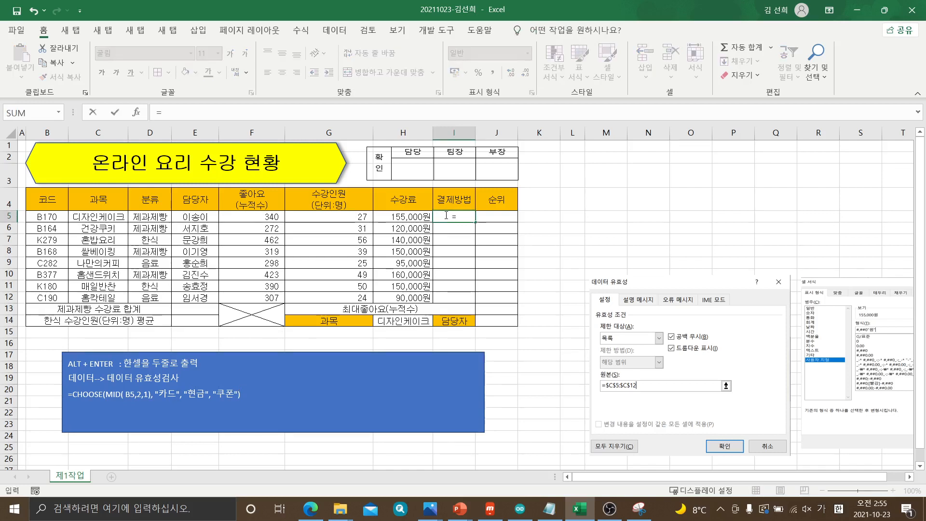
{"action": "type", "text": "초"}
{"action": "key", "text": "BackSpace"}
{"action": "key", "text": "BackSpace"}
{"action": "key", "text": "Hangul"}
{"action": "type", "text": "CH"}
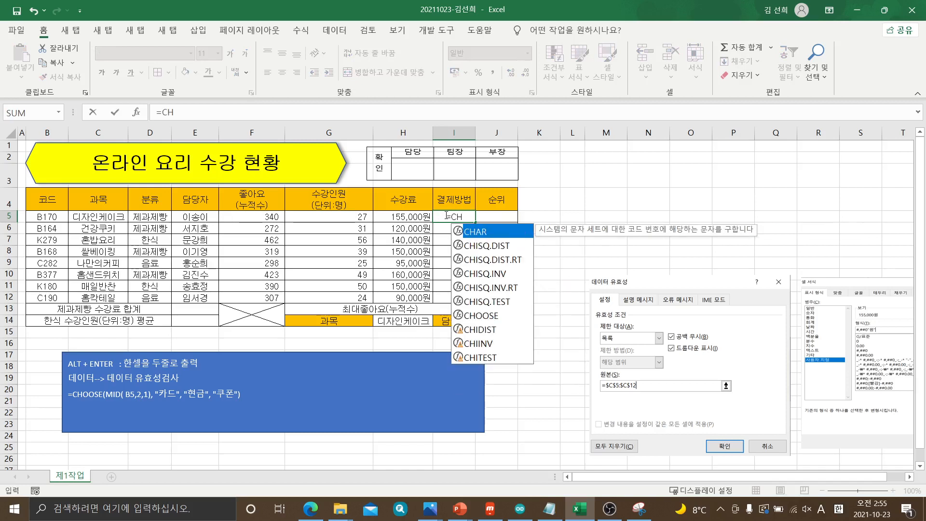
{"action": "type", "text": "OOSE"}
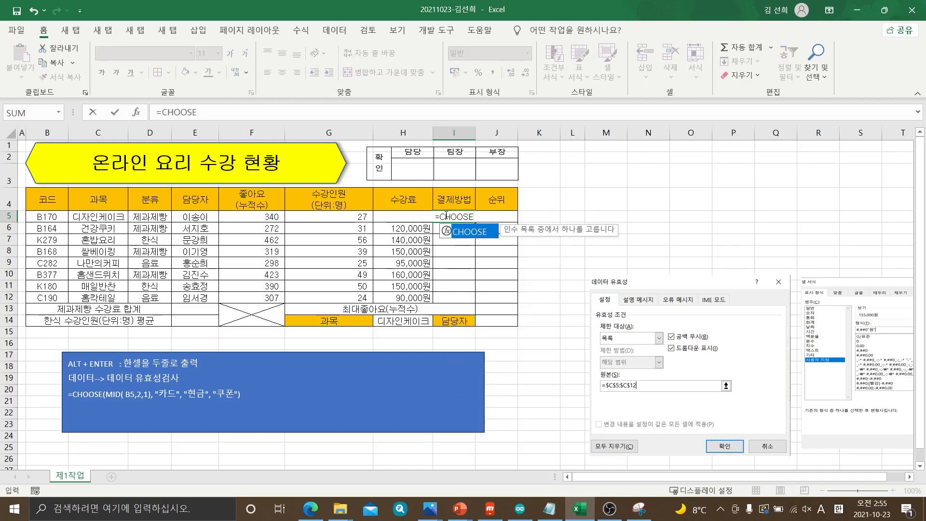
{"action": "type", "text": "(M"}
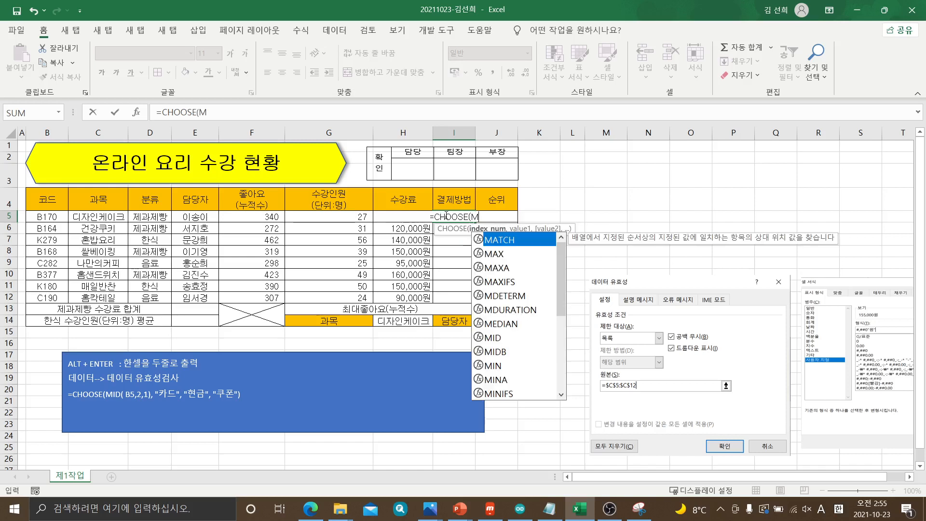
{"action": "type", "text": "ID("}
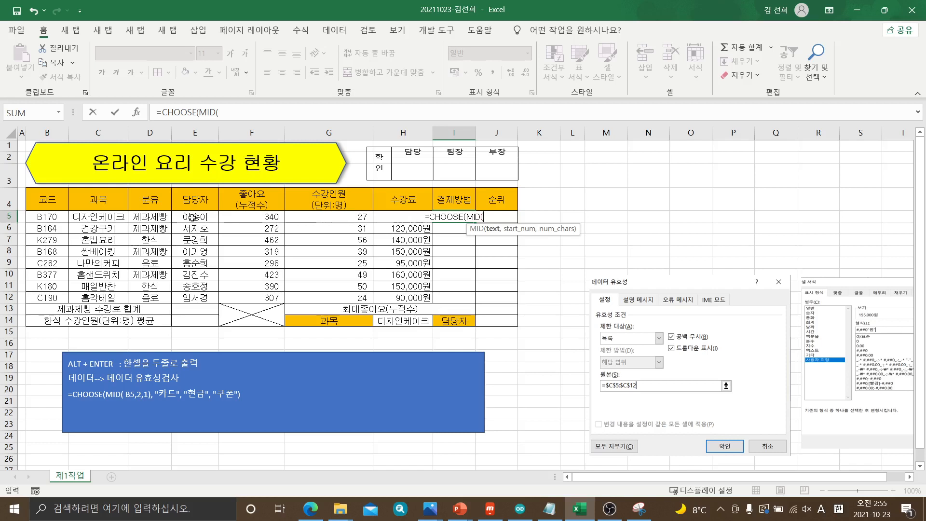
Give the MID function the first code cell B5, start position 2 and length 1, and close it
{"action": "left_click", "coordinate": [47, 217]}
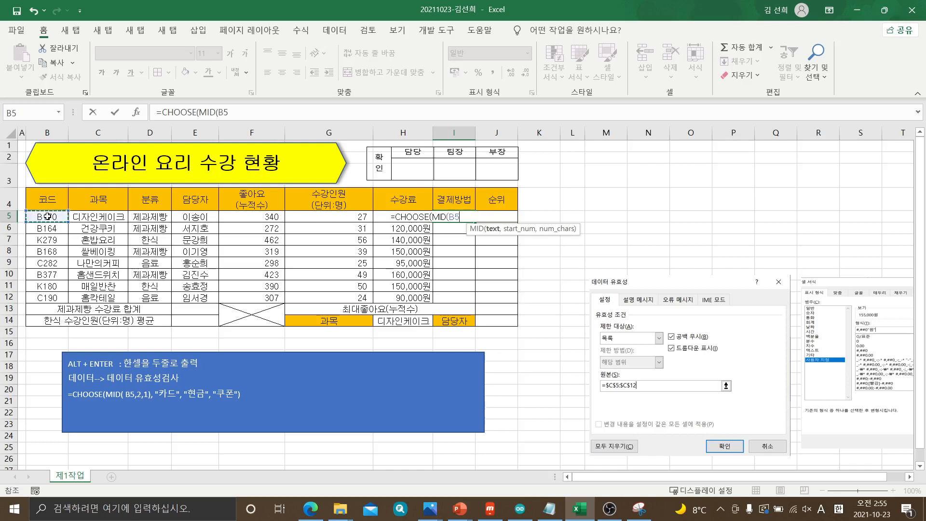
{"action": "type", "text": ","}
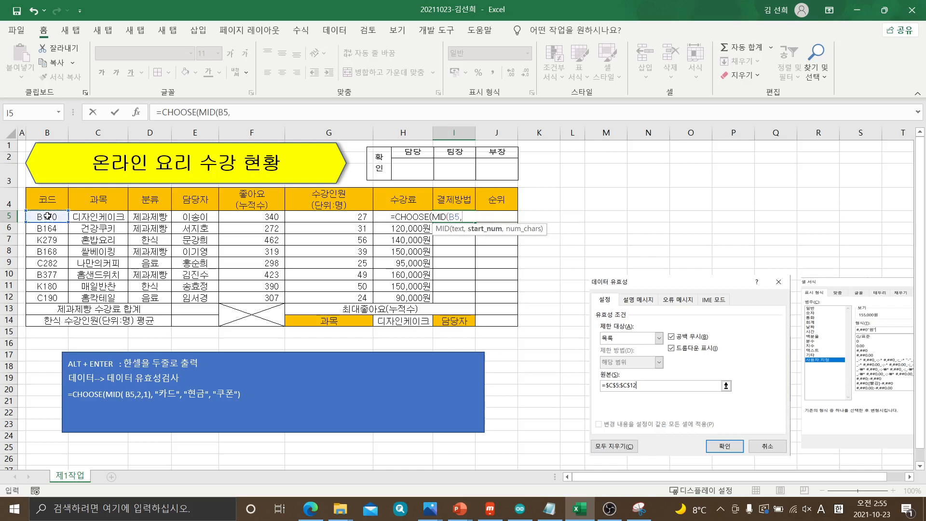
{"action": "type", "text": "2,"}
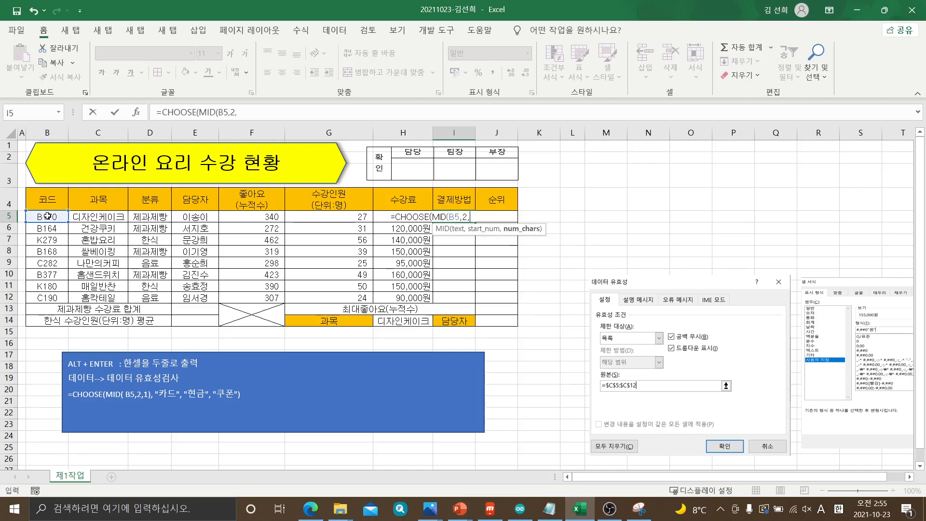
{"action": "type", "text": "1),\""}
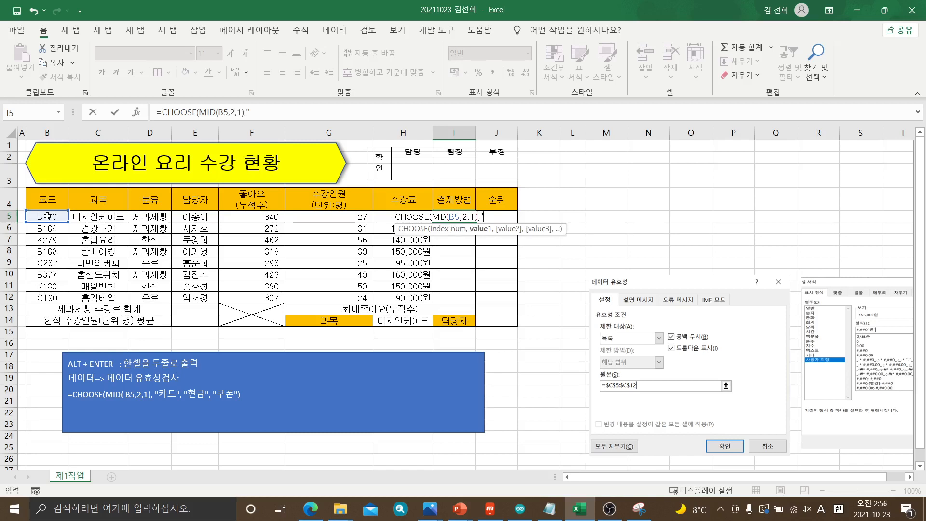
Finish the I5 formula with the choices "카드","현금","쿠폰" and enter it
{"action": "key", "text": "Hangul"}
{"action": "type", "text": "ㅋ"}
{"action": "type", "text": "드"}
{"action": "type", "text": "\","}
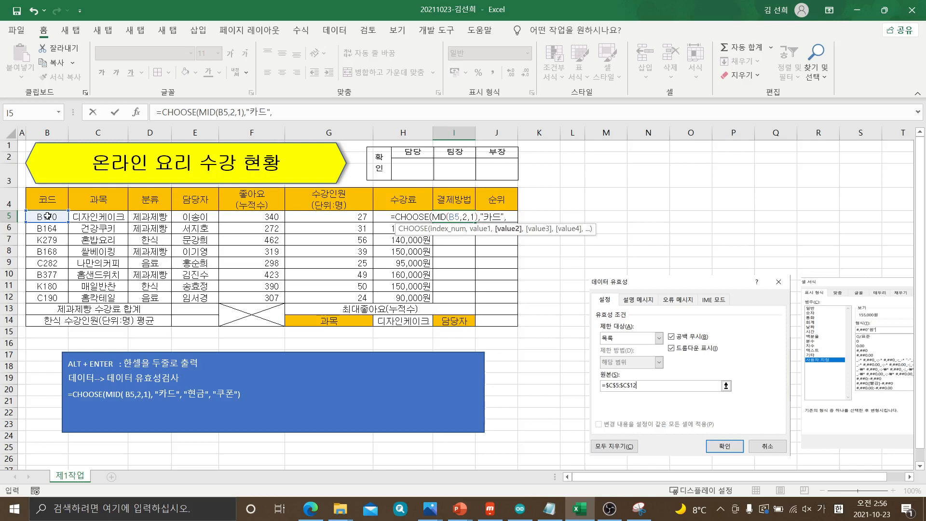
{"action": "type", "text": "\"현금"}
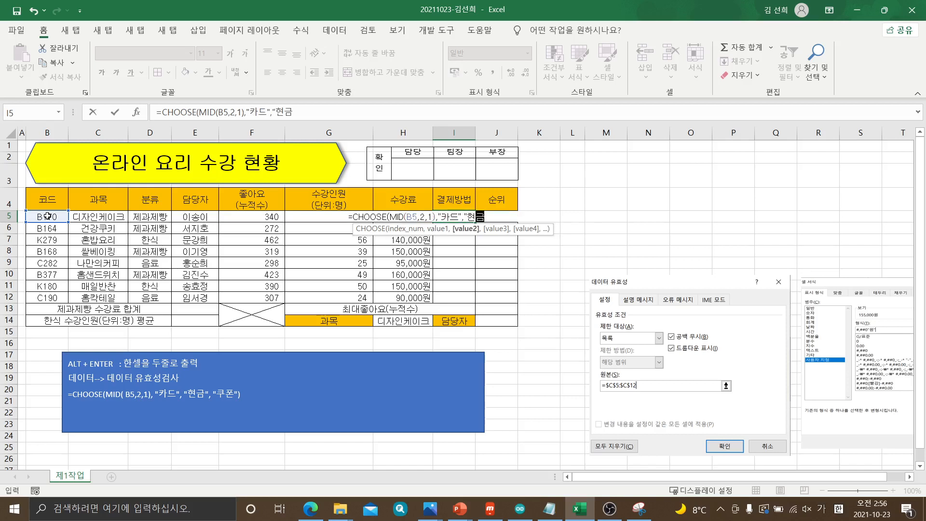
{"action": "type", "text": "\","}
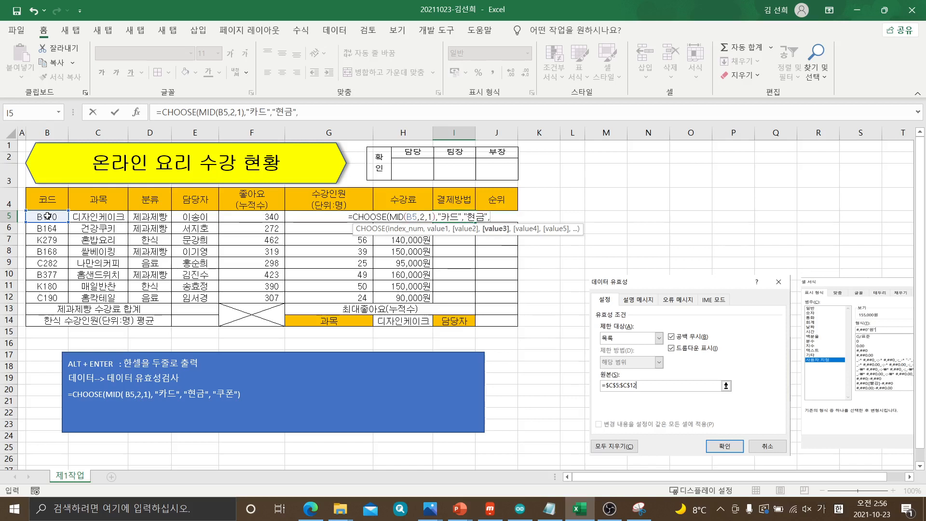
{"action": "type", "text": "\"쿠폰\")"}
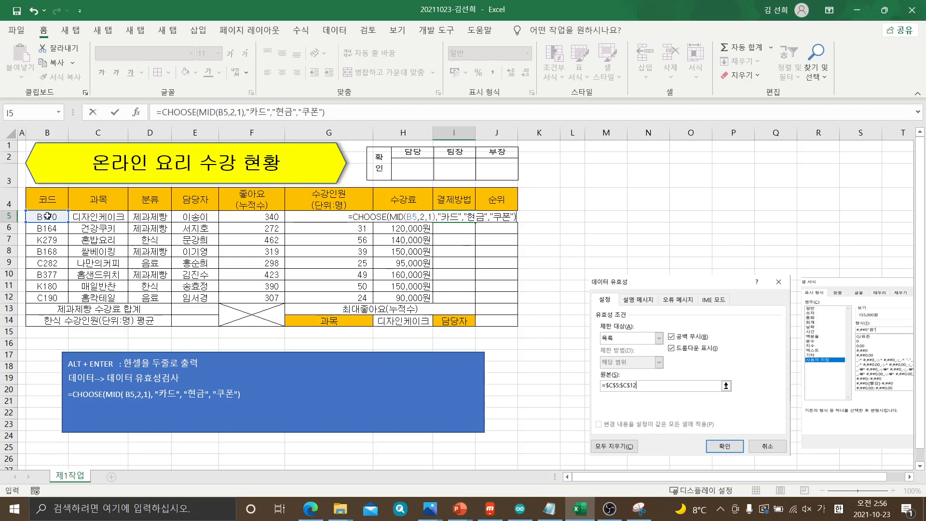
{"action": "key", "text": "Return"}
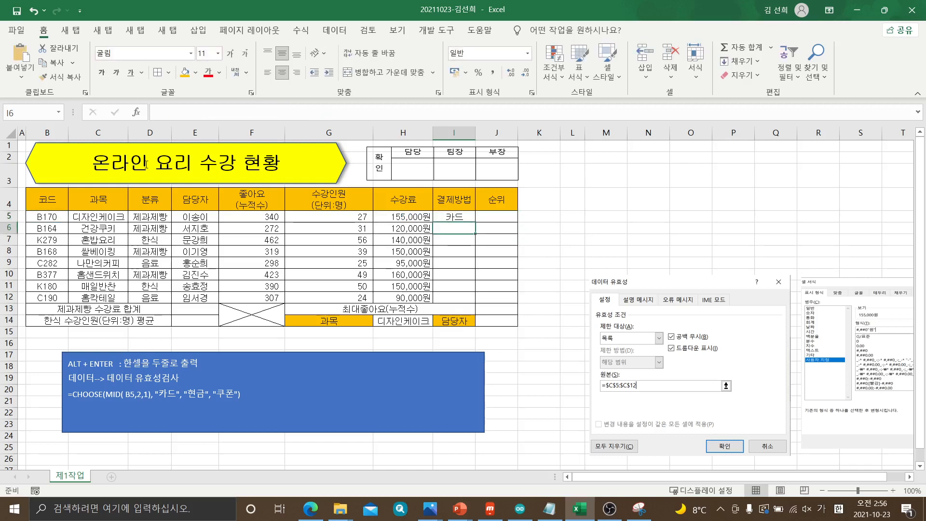
Fill the 결제방법 formula from I5 down to I12
{"action": "left_click", "coordinate": [455, 216]}
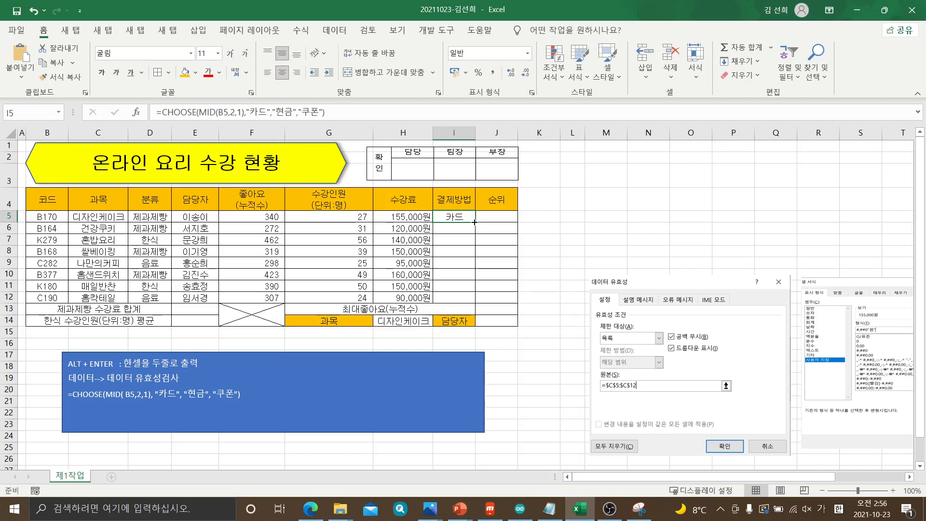
{"action": "left_click_drag", "start_coordinate": [474, 222], "coordinate": [473, 299]}
{"action": "left_click", "coordinate": [548, 240]}
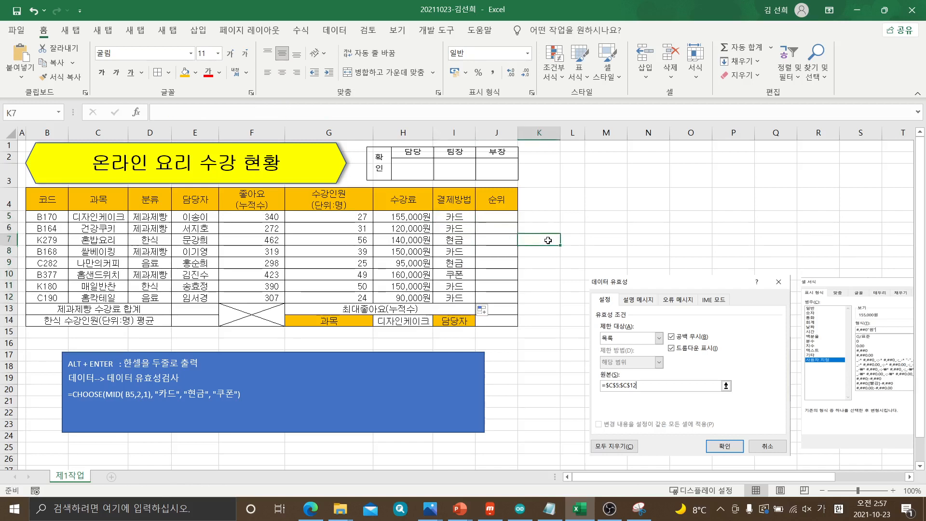
Examine the copied formulas in the 결제방법 column to compare their code cell references row by row
{"action": "left_click", "coordinate": [463, 217]}
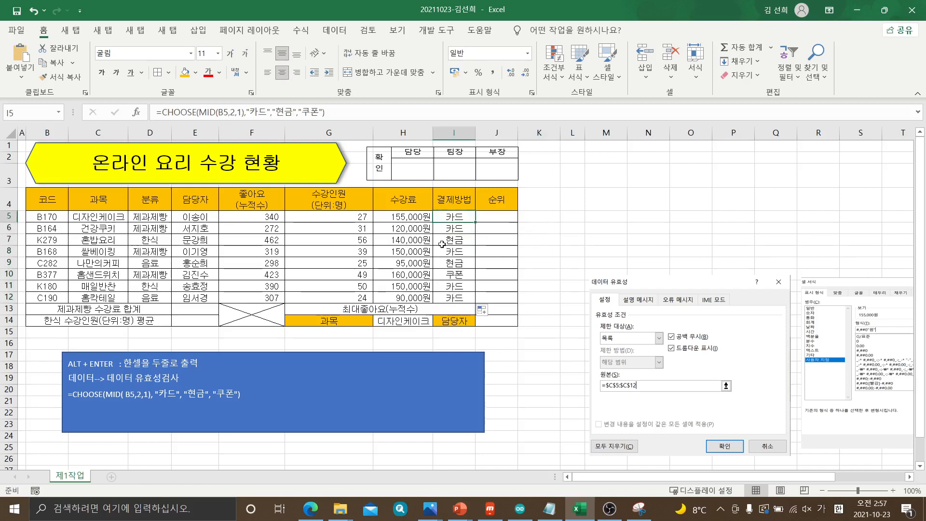
{"action": "left_click", "coordinate": [453, 230]}
{"action": "left_click", "coordinate": [454, 241]}
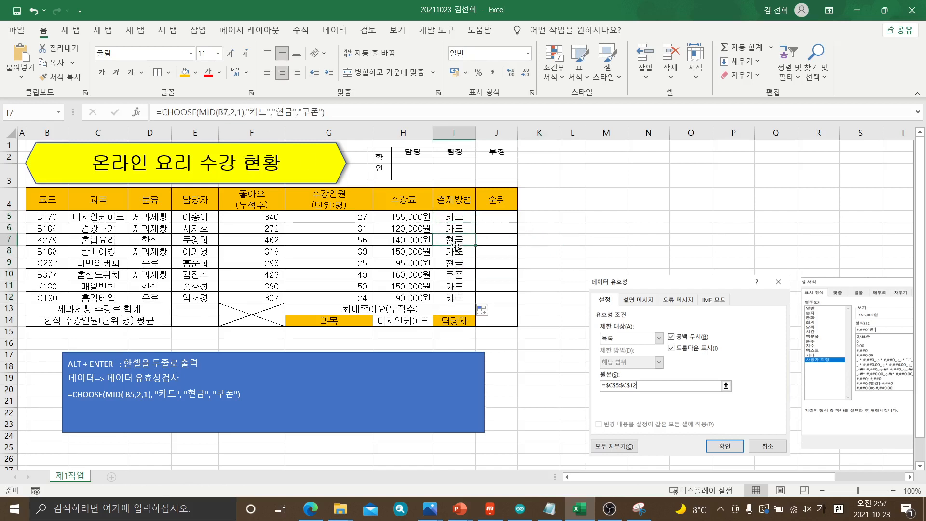
{"action": "left_click", "coordinate": [456, 248]}
{"action": "left_click", "coordinate": [456, 263]}
{"action": "left_click", "coordinate": [456, 275]}
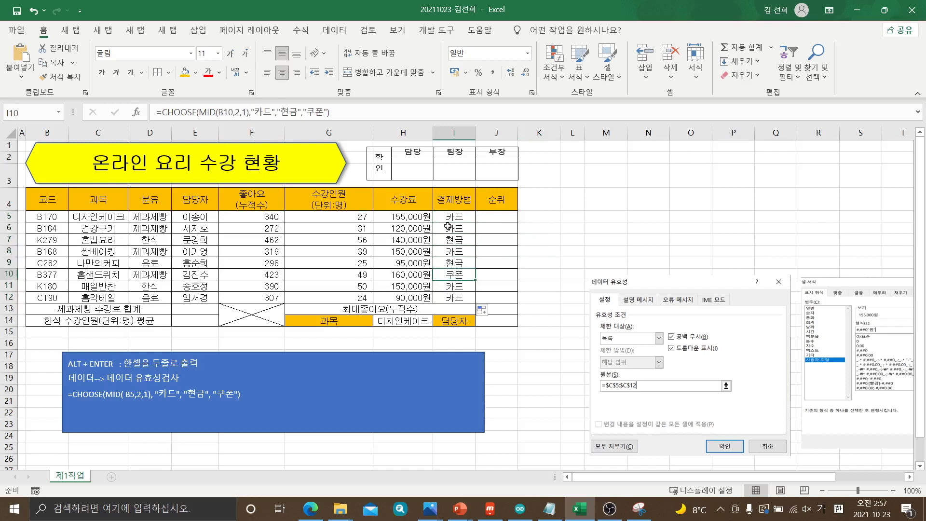
{"action": "left_click", "coordinate": [449, 218]}
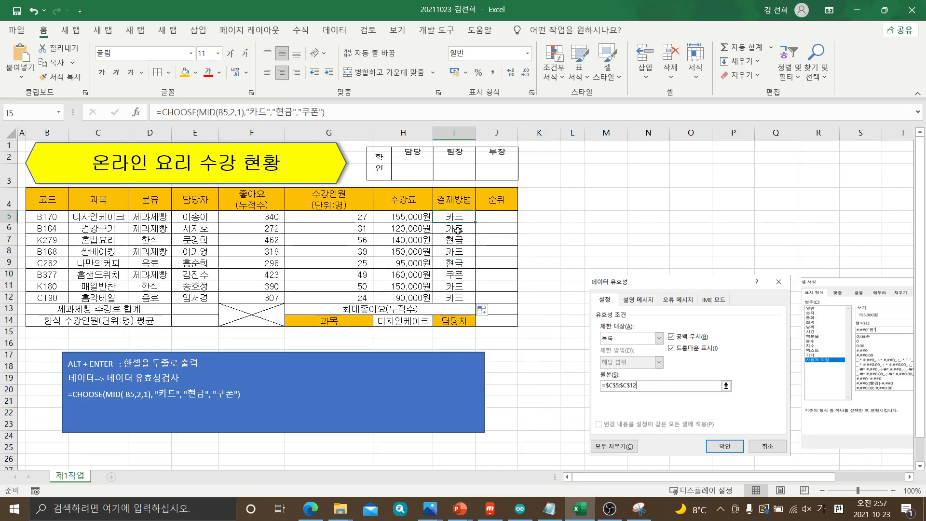
{"action": "left_click", "coordinate": [457, 230]}
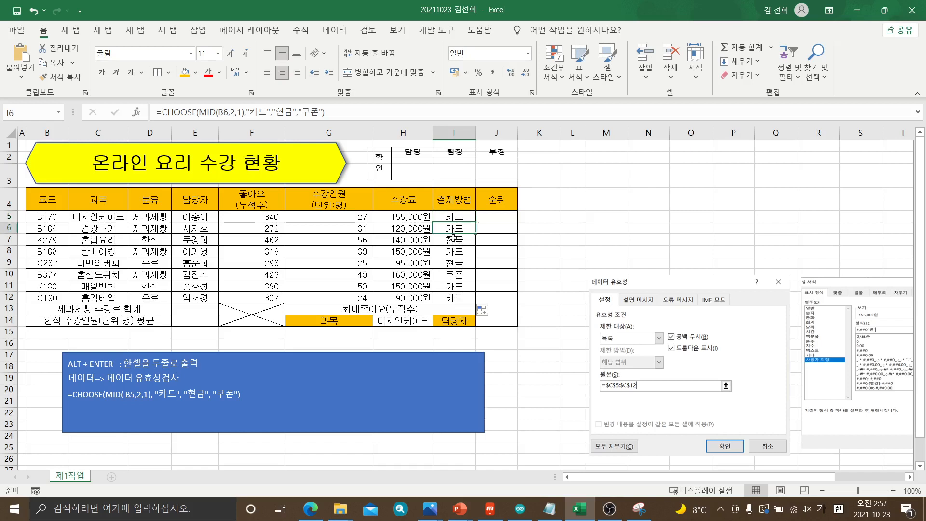
{"action": "left_click", "coordinate": [454, 237]}
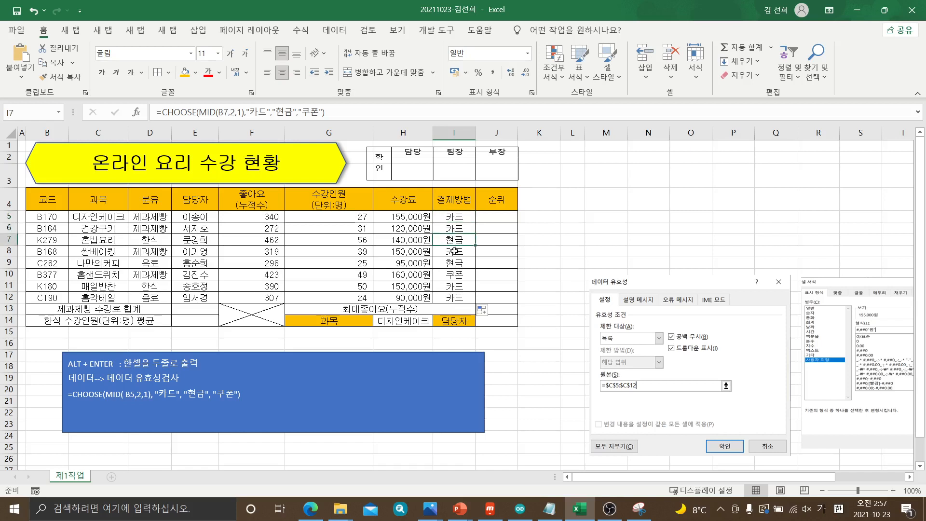
{"action": "left_click", "coordinate": [453, 219]}
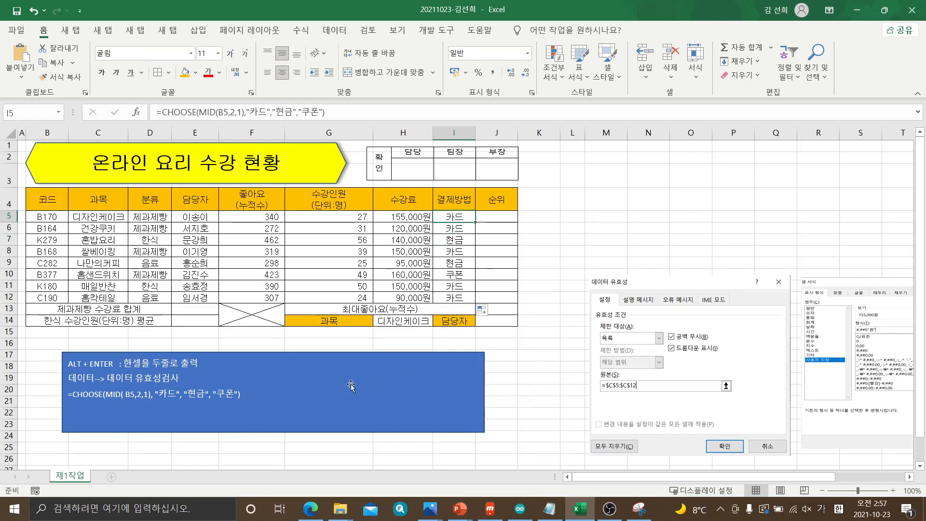
In the exam PDF, underline RANK.EQ 함수 and circle '위' and the & operator in the 순위 condition
{"action": "left_click", "coordinate": [238, 394]}
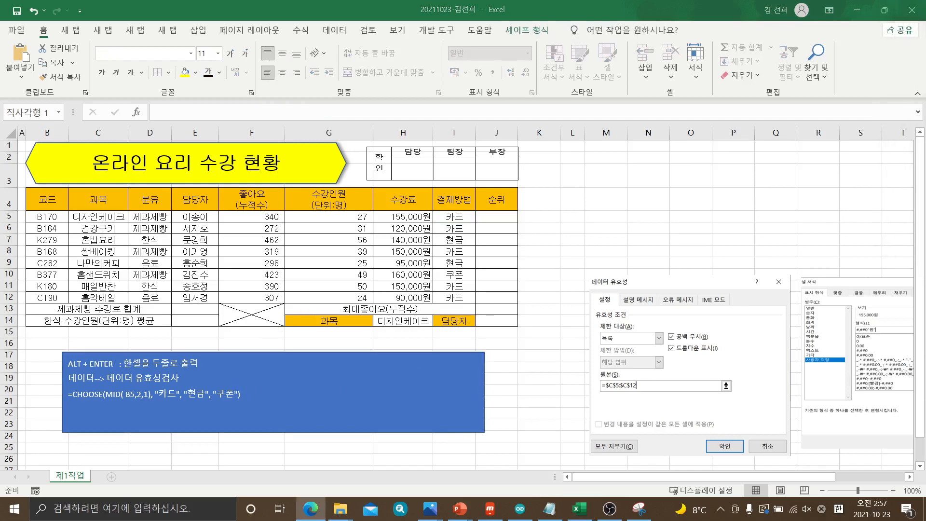
{"action": "left_click_drag", "start_coordinate": [925, 7], "coordinate": [511, 0]}
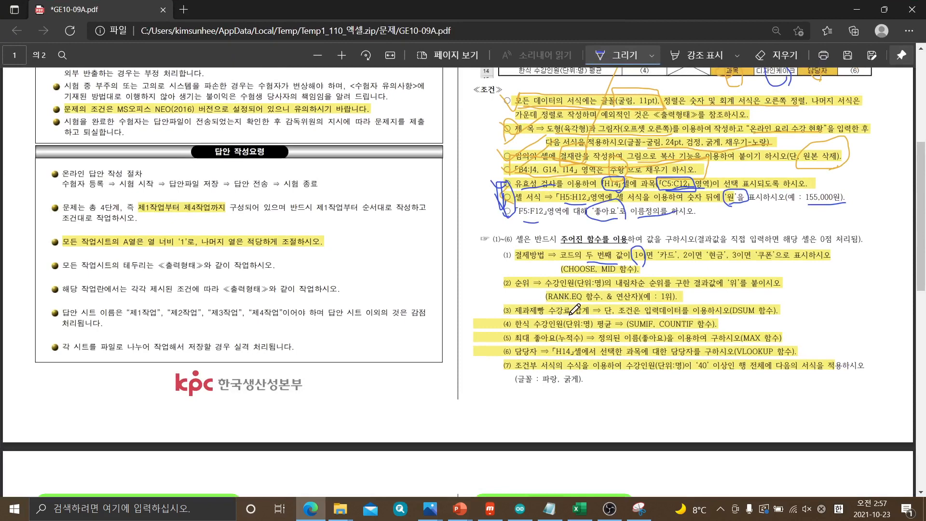
{"action": "left_click_drag", "start_coordinate": [546, 304], "coordinate": [607, 304]}
{"action": "left_click_drag", "start_coordinate": [736, 292], "coordinate": [737, 274]}
{"action": "left_click_drag", "start_coordinate": [608, 304], "coordinate": [614, 289]}
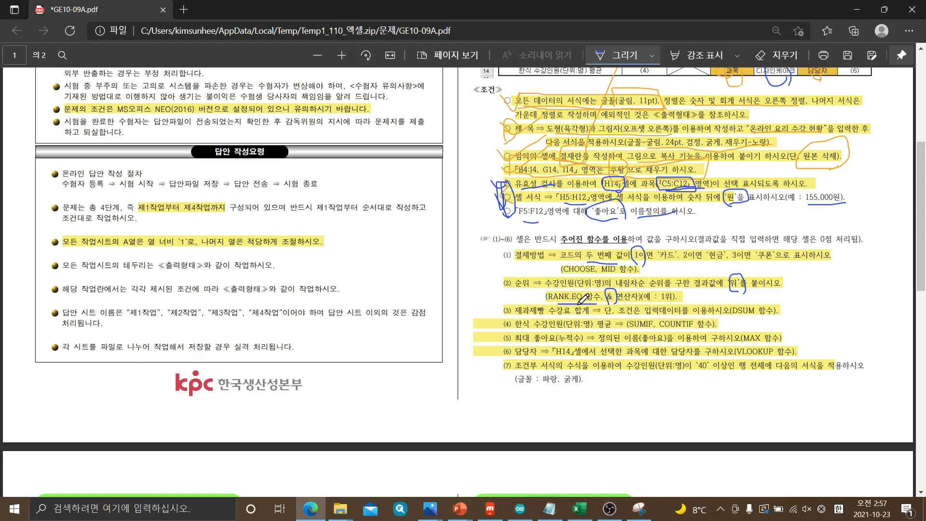
Switch to Excel and start a new line reading =RANK( below the CHOOSE formula in the blue note box
{"action": "key", "text": "alt+Tab"}
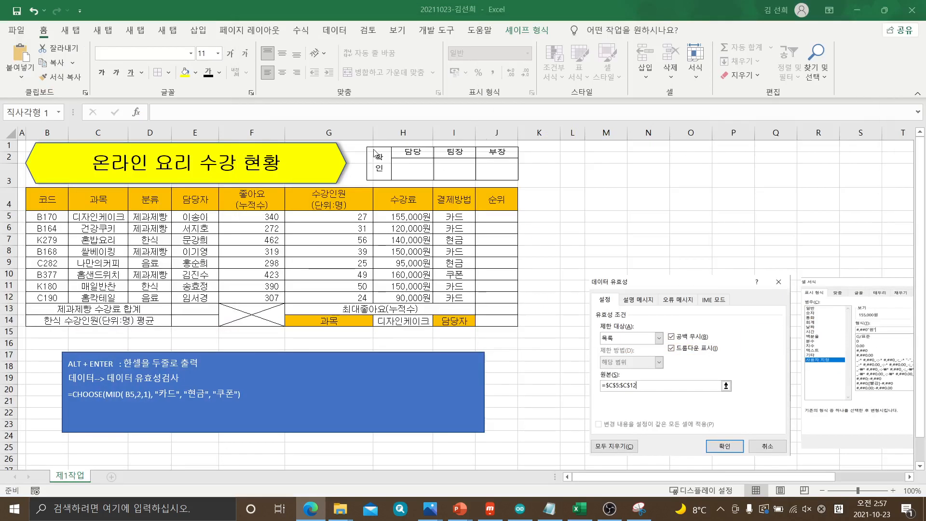
{"action": "left_click", "coordinate": [242, 393]}
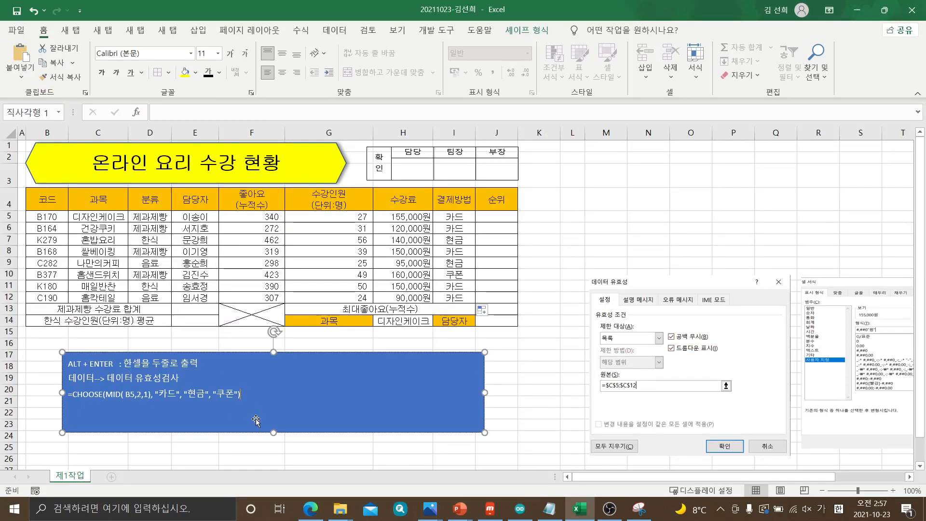
{"action": "key", "text": "Return"}
{"action": "type", "text": "=ㄱ무ㅏ"}
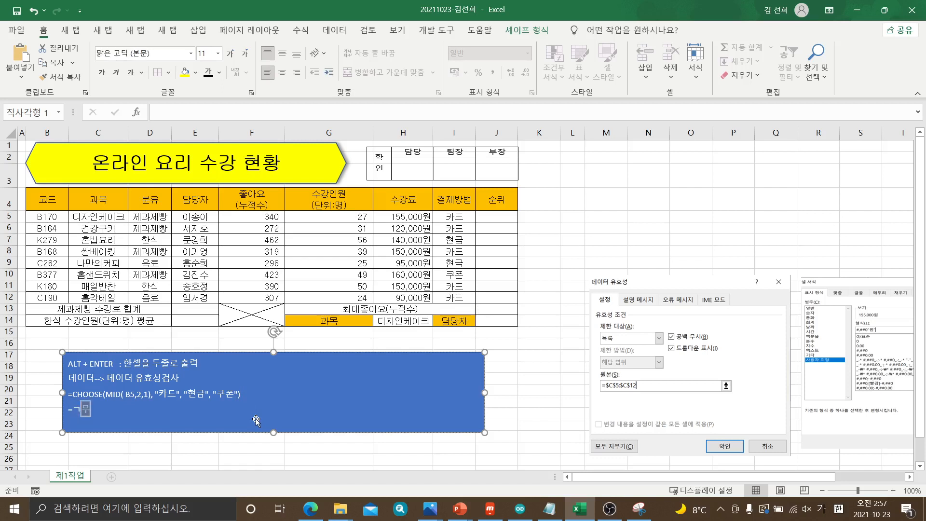
{"action": "key", "text": "BackSpace"}
{"action": "key", "text": "BackSpace"}
{"action": "key", "text": "BackSpace"}
{"action": "key", "text": "Hangul"}
{"action": "type", "text": "RANK"}
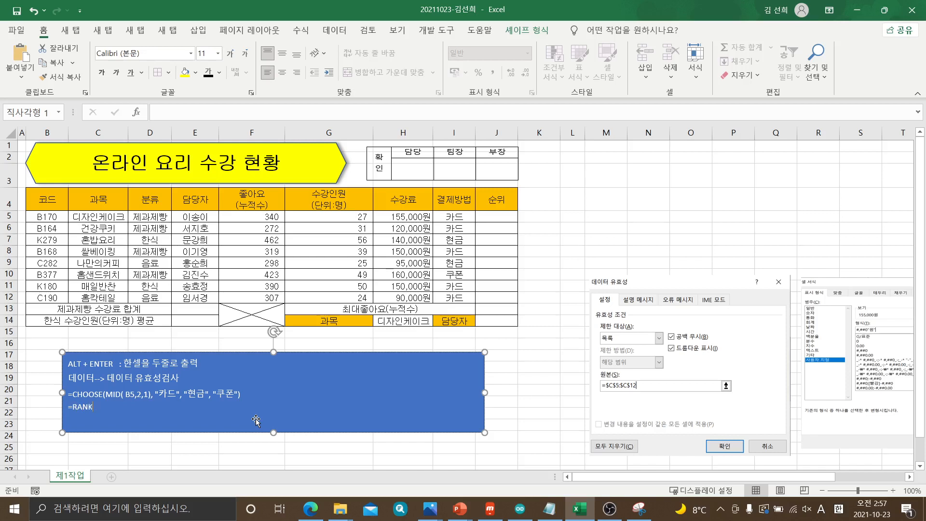
{"action": "type", "text": "("}
Check the 순위 condition in the exam PDF, then add G5 as the first RANK argument in the Excel note
{"action": "left_click", "coordinate": [310, 508]}
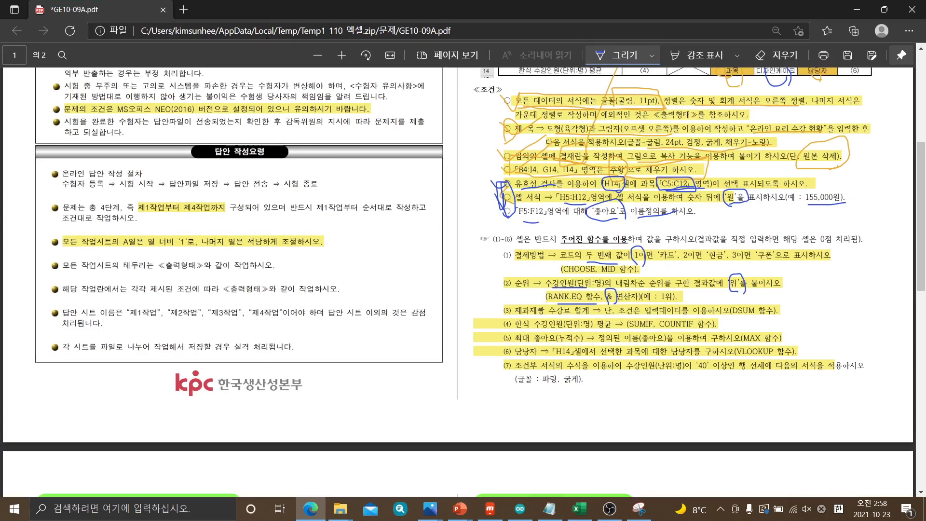
{"action": "left_click", "coordinate": [857, 10]}
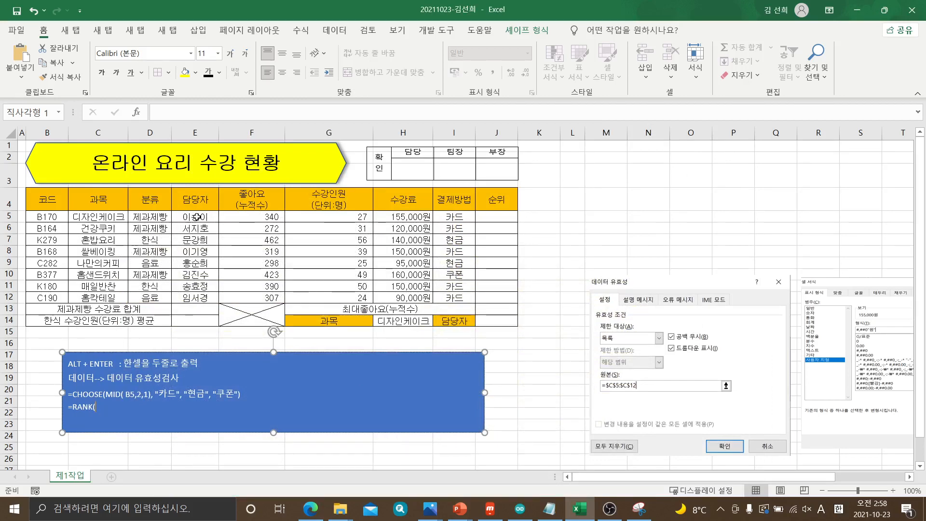
{"action": "left_click", "coordinate": [353, 218]}
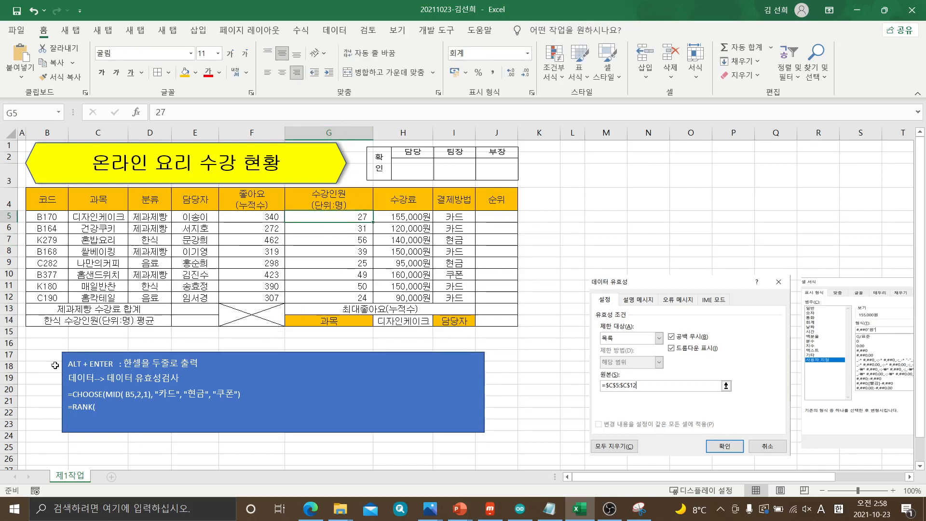
{"action": "left_click", "coordinate": [112, 406]}
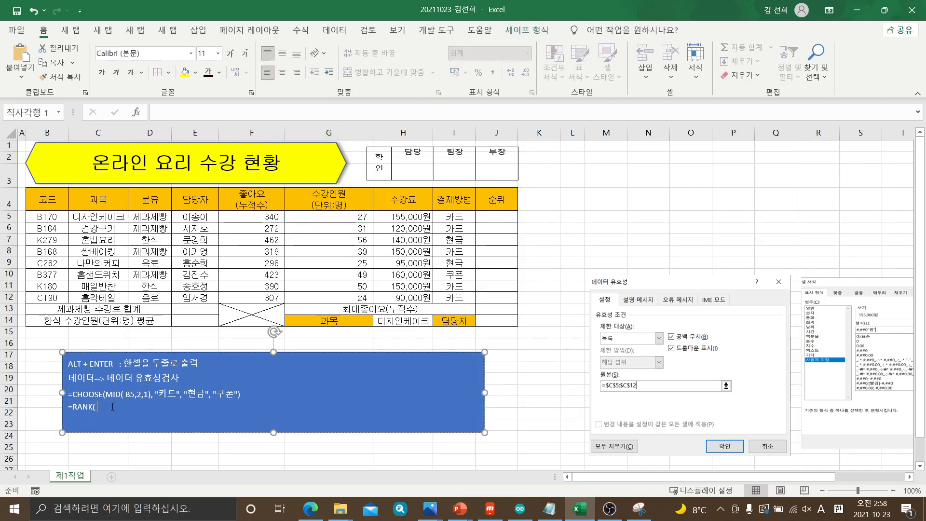
{"action": "type", "text": "G5,"}
Identify the 수강인원 range in the table and add G5:G12 as the second RANK argument in the note
{"action": "left_click_drag", "start_coordinate": [357, 220], "coordinate": [349, 299]}
{"action": "left_click_drag", "start_coordinate": [356, 219], "coordinate": [353, 295]}
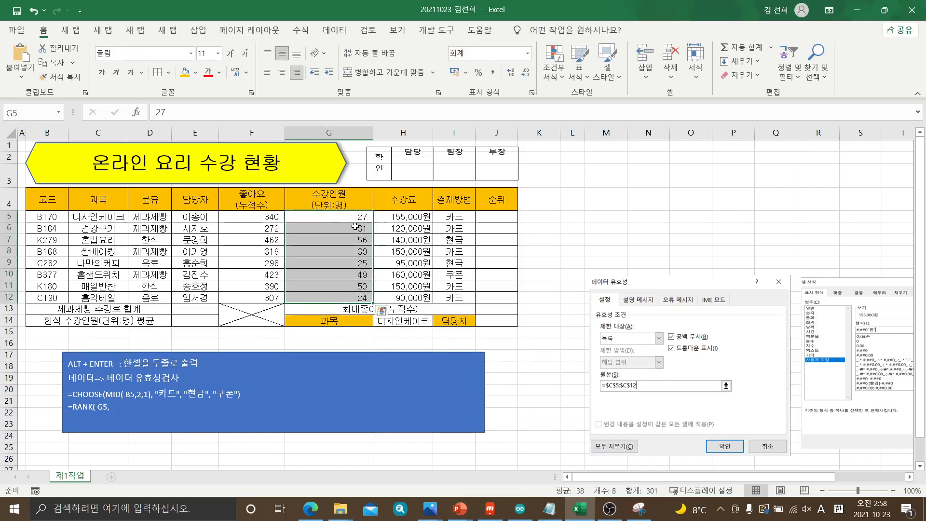
{"action": "left_click_drag", "start_coordinate": [355, 220], "coordinate": [354, 297]}
{"action": "left_click", "coordinate": [349, 264]}
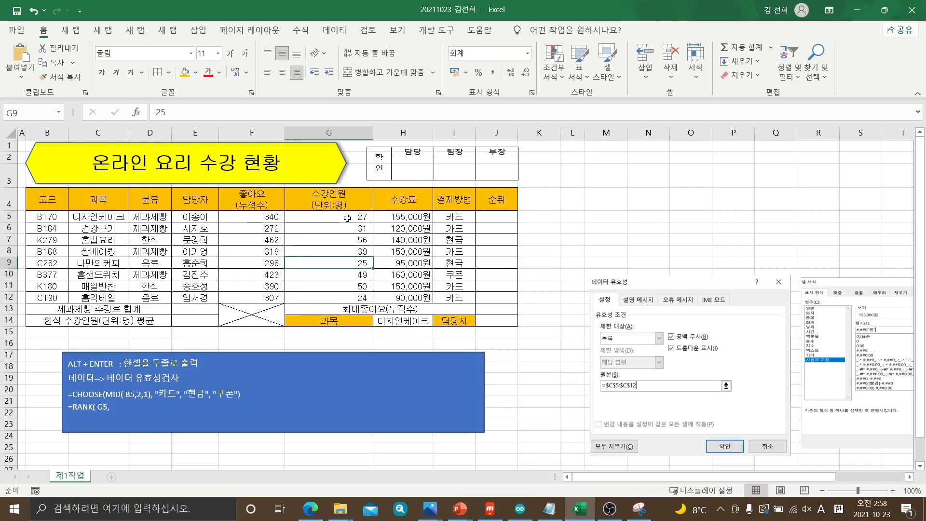
{"action": "left_click_drag", "start_coordinate": [347, 220], "coordinate": [341, 295]}
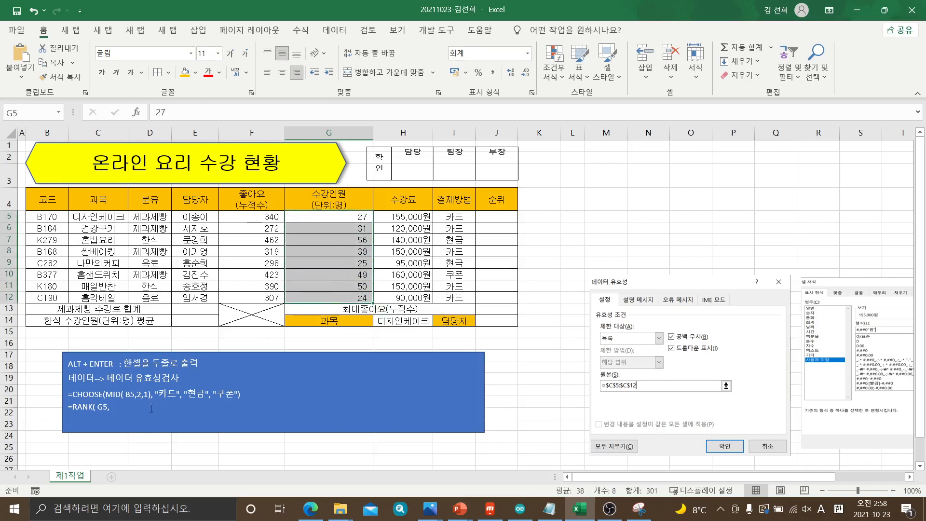
{"action": "left_click", "coordinate": [133, 409]}
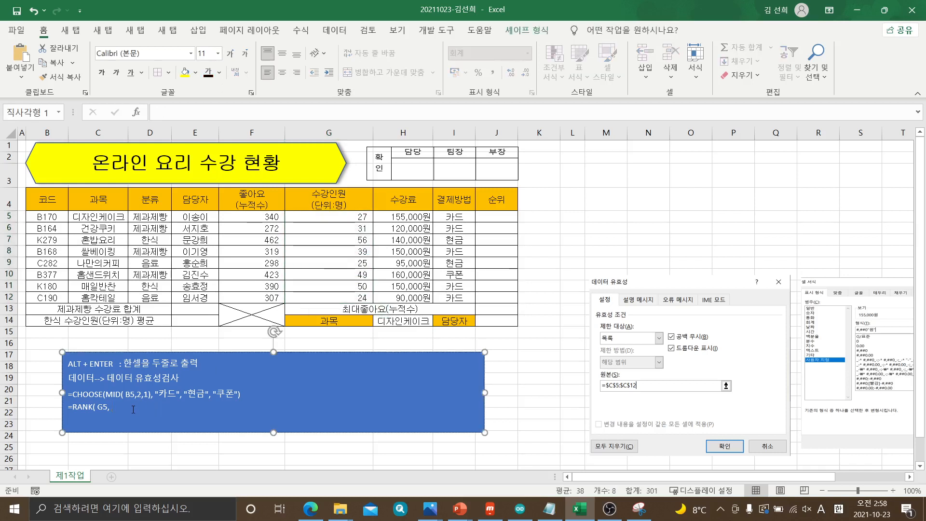
{"action": "type", "text": "G5:G12"}
Make the range in the RANK note absolute as $G$5:$G$12
{"action": "left_click", "coordinate": [115, 406]}
{"action": "type", "text": "$G"}
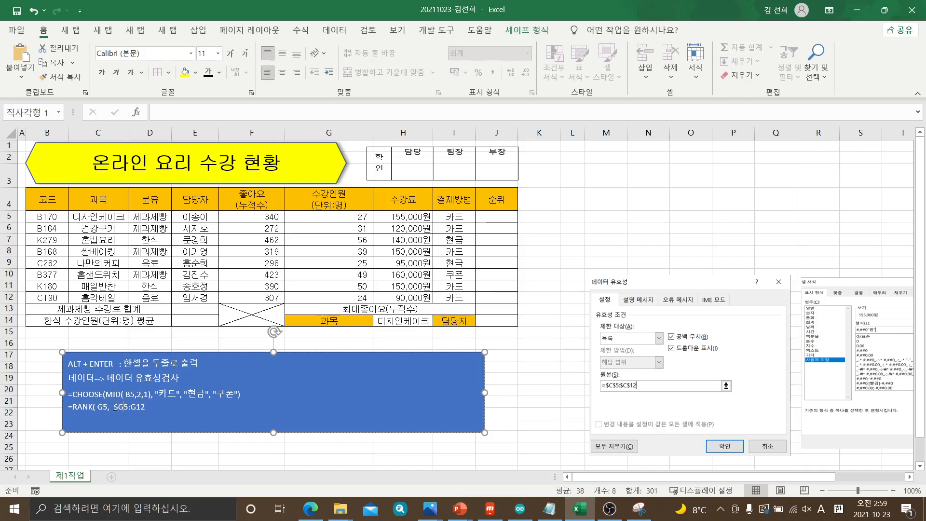
{"action": "type", "text": "$5:$G$"}
Close the RANK function in the note and append & "위" to it
{"action": "left_click", "coordinate": [167, 404]}
{"action": "type", "text": ") & \"위"}
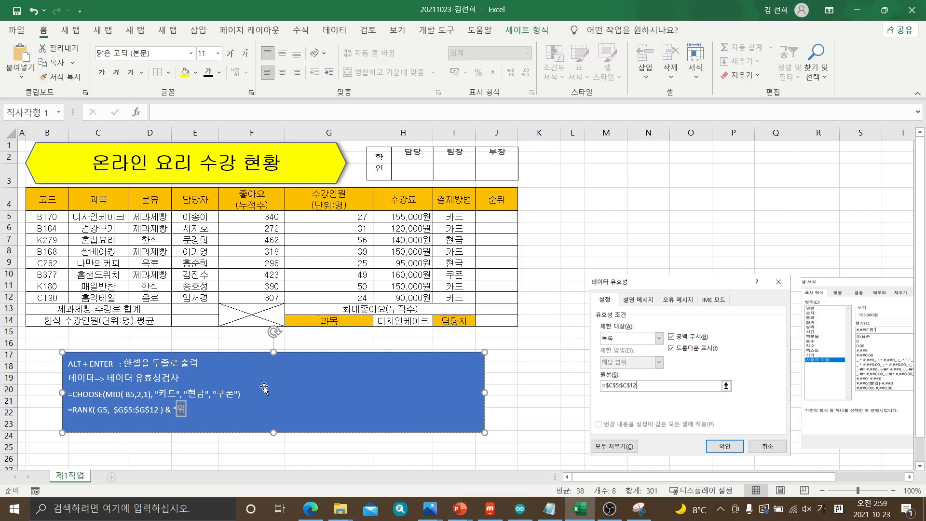
{"action": "type", "text": "\""}
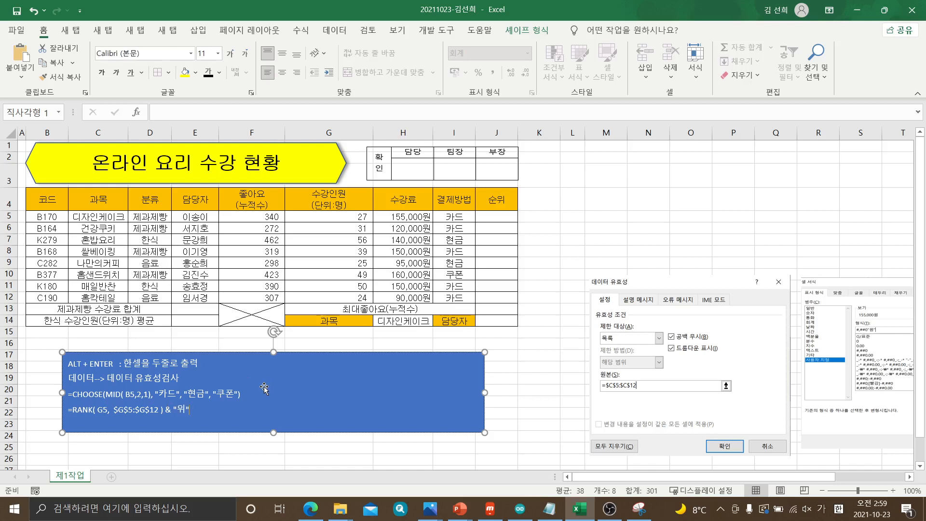
Start the 순위 formula in J5 as =RANK(G5,$G$5:$G$12 with the 수강인원 range as an absolute reference
{"action": "left_click", "coordinate": [496, 218]}
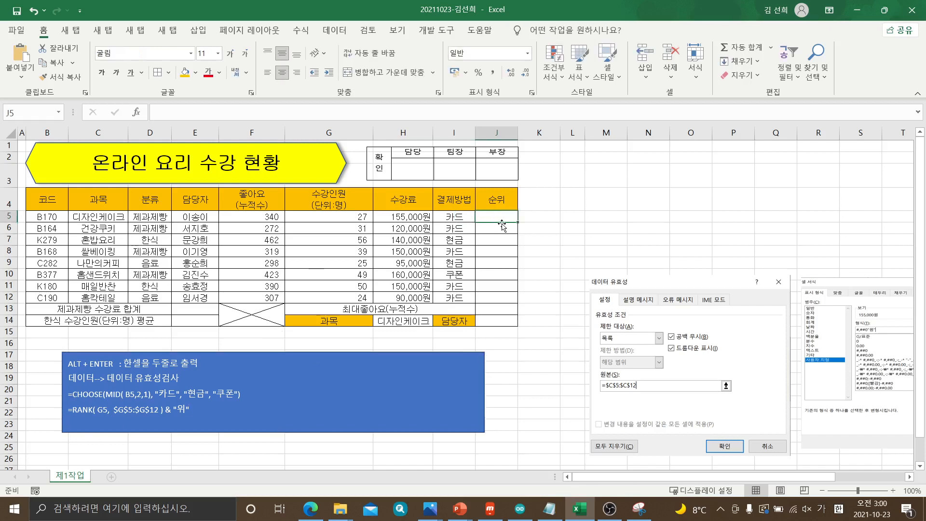
{"action": "type", "text": "="}
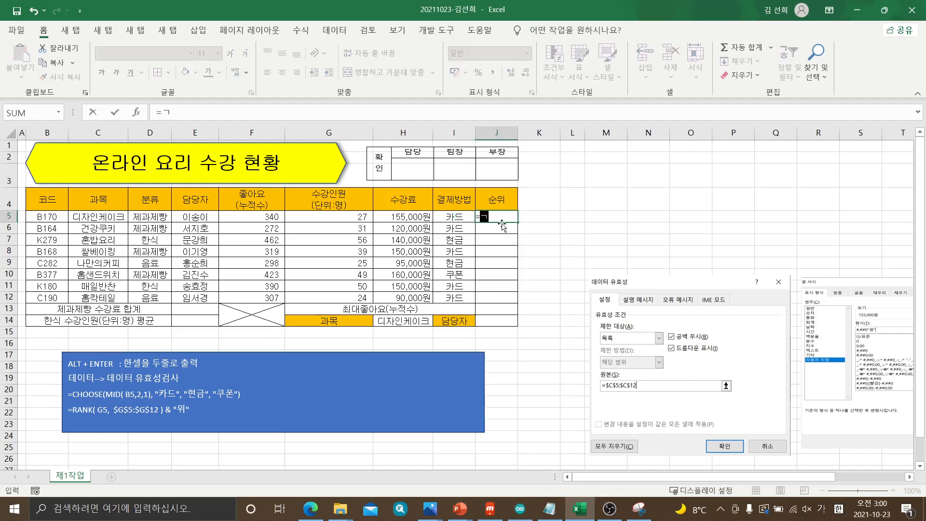
{"action": "key", "text": "Hangul"}
{"action": "type", "text": "RANK("}
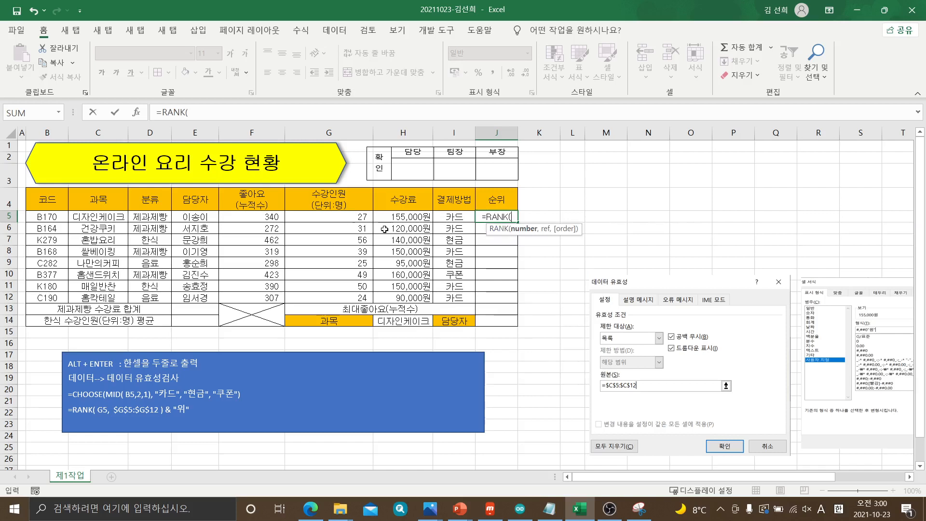
{"action": "left_click", "coordinate": [340, 217]}
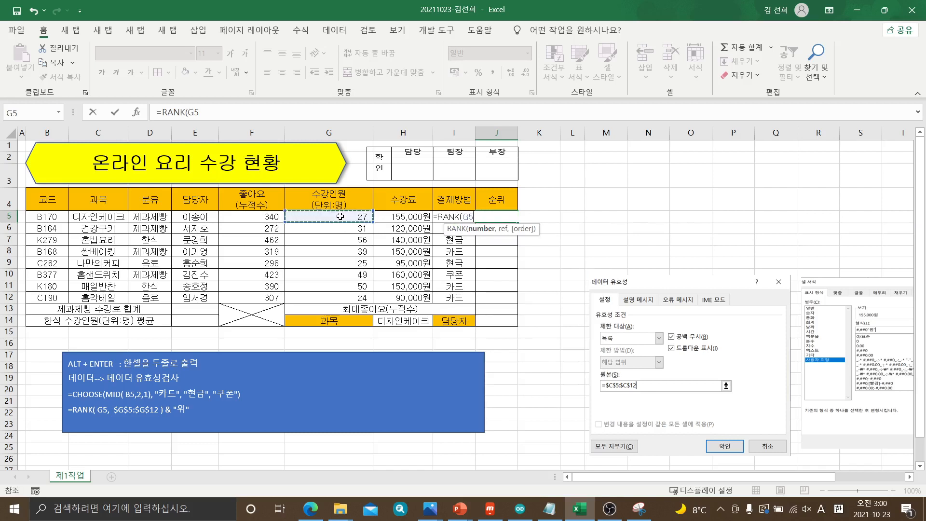
{"action": "type", "text": ","}
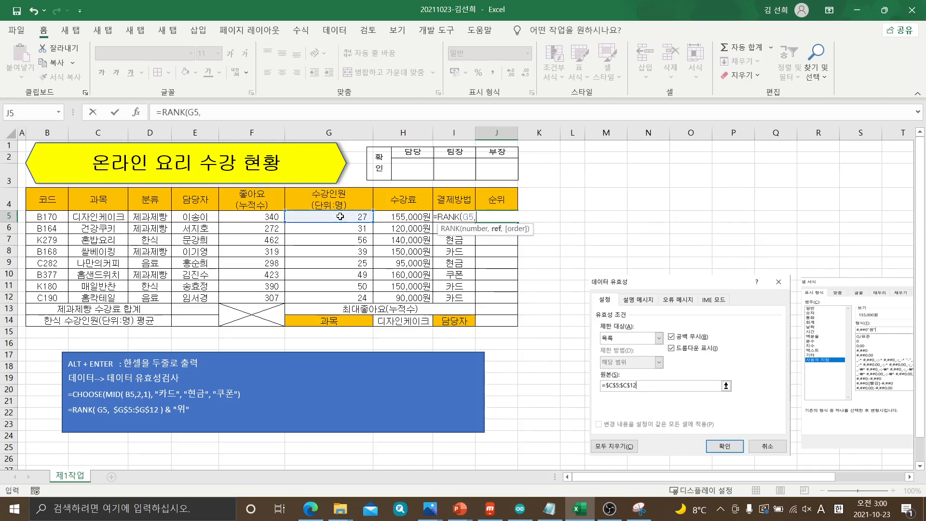
{"action": "left_click", "coordinate": [330, 216]}
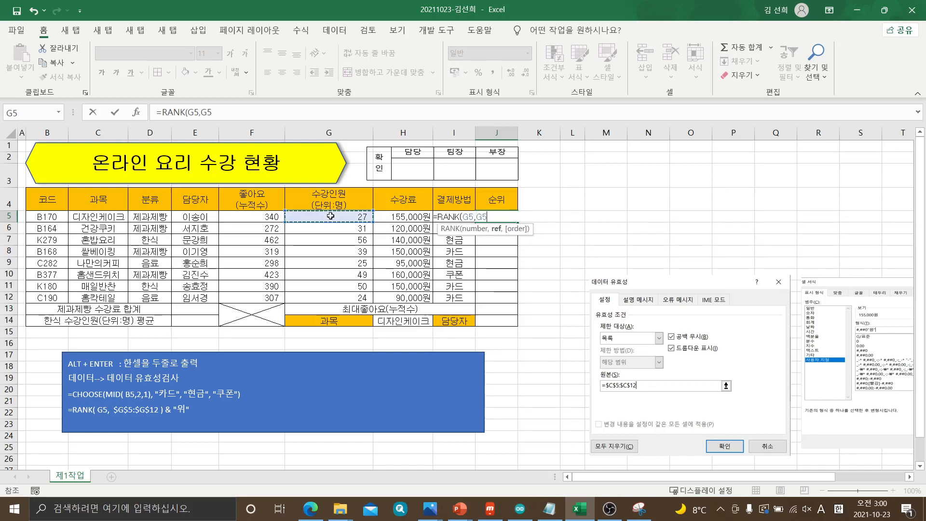
{"action": "left_click_drag", "start_coordinate": [329, 221], "coordinate": [323, 299]}
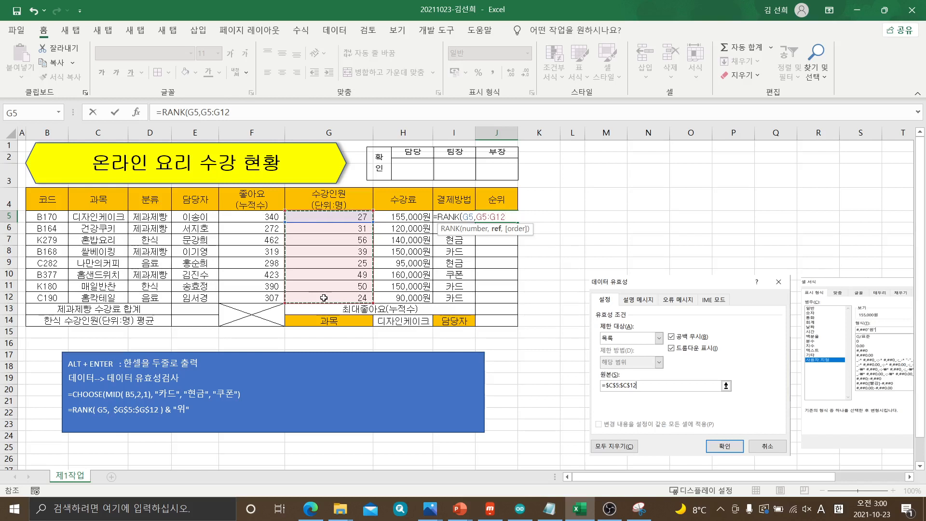
{"action": "key", "text": "F4"}
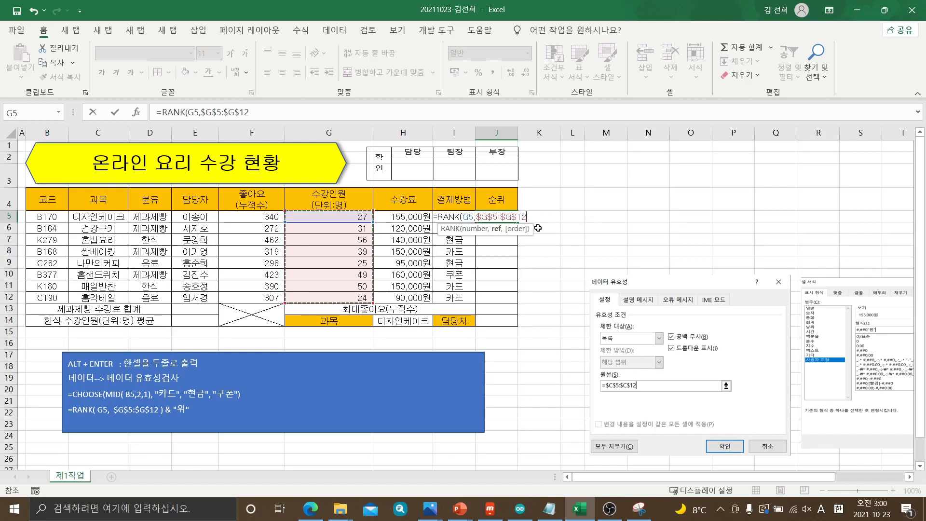
Complete the J5 formula with ) & "위" and fill it down to J12
{"action": "type", "text": ")"}
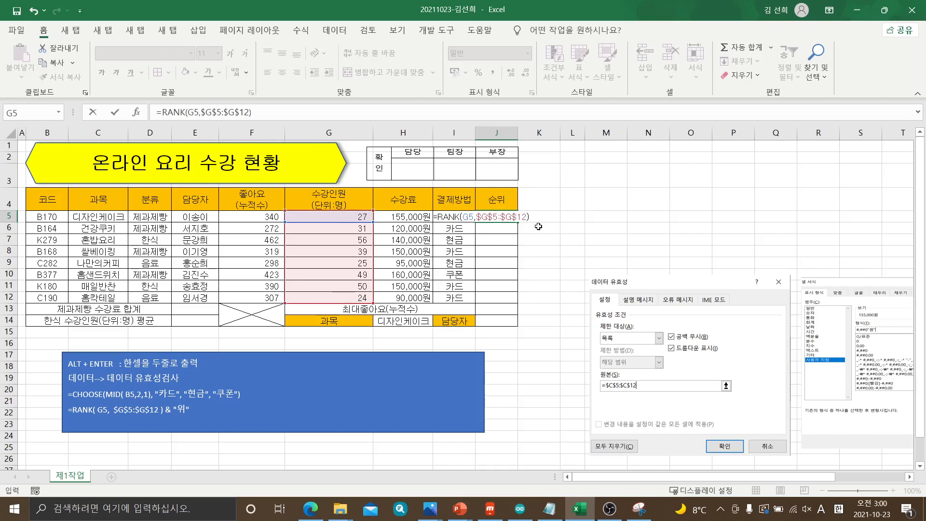
{"action": "type", "text": " & \"위\""}
{"action": "key", "text": "Return"}
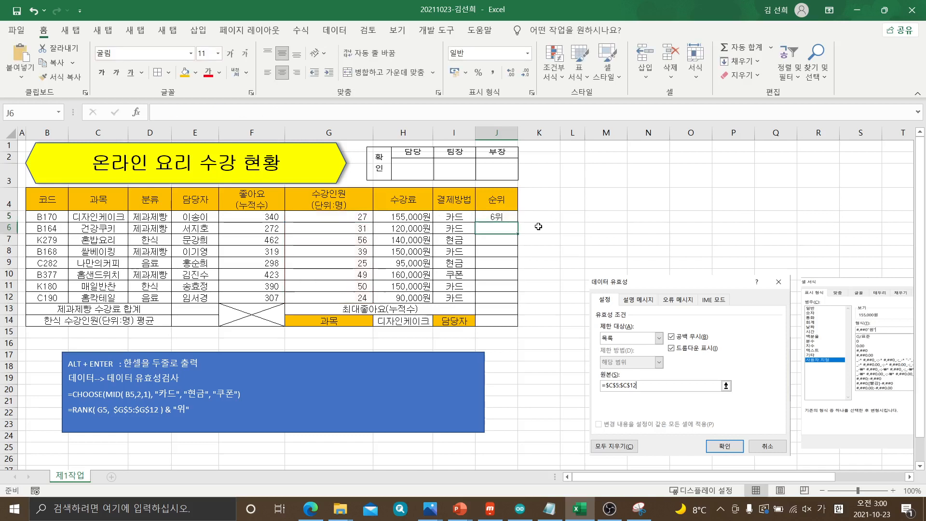
{"action": "left_click", "coordinate": [506, 218]}
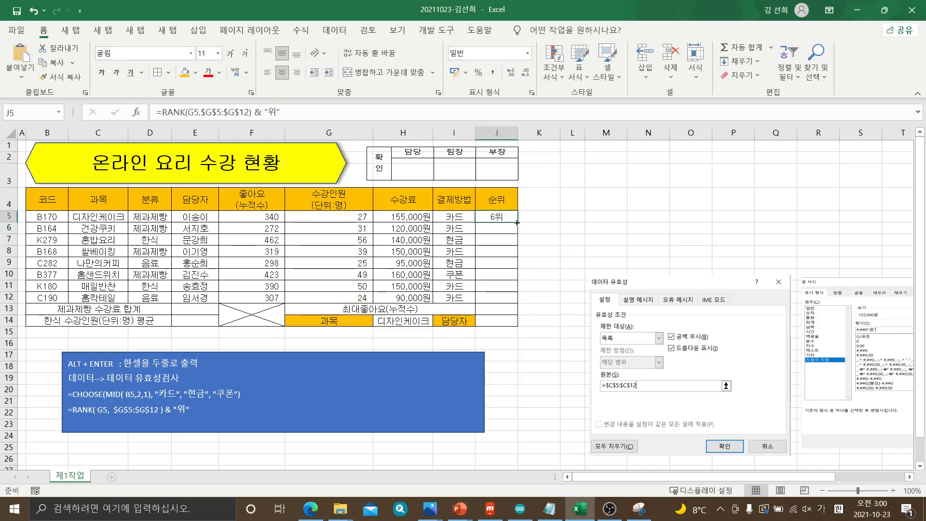
{"action": "left_click_drag", "start_coordinate": [517, 222], "coordinate": [520, 300]}
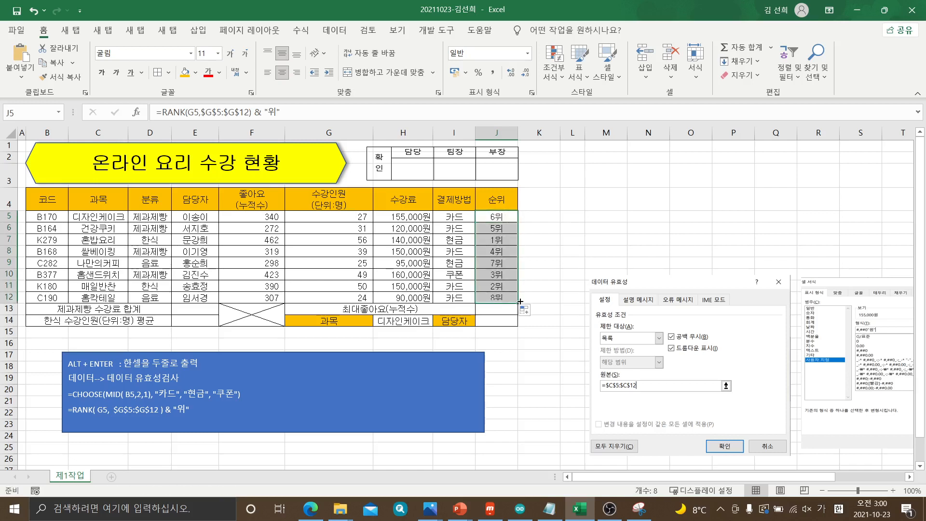
Examine the copied formulas in the 순위 column to compare their relative and absolute references row by row
{"action": "left_click", "coordinate": [498, 220]}
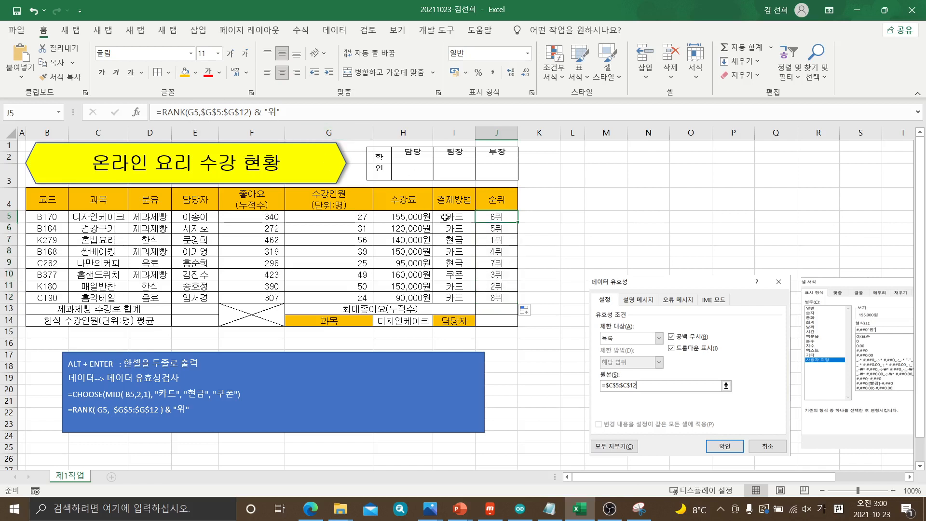
{"action": "left_click", "coordinate": [497, 227]}
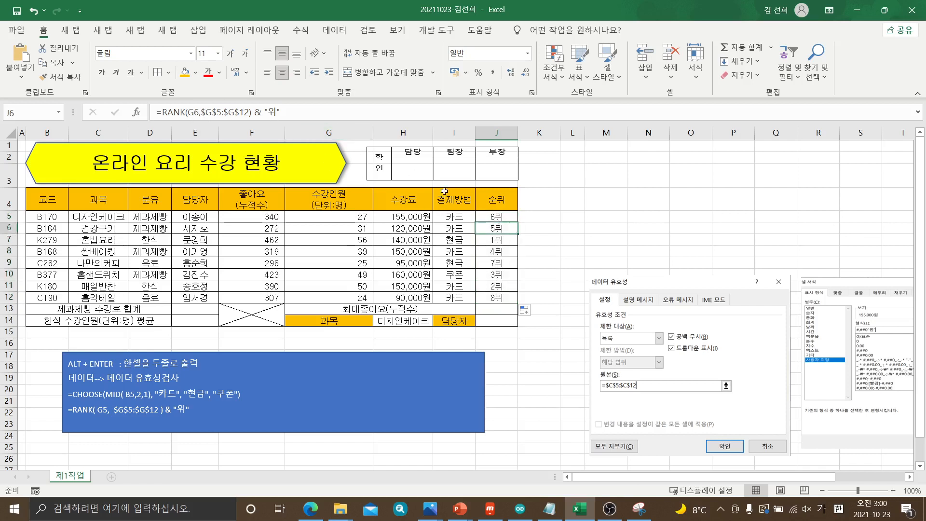
{"action": "left_click", "coordinate": [497, 241]}
{"action": "left_click", "coordinate": [496, 251]}
{"action": "left_click", "coordinate": [497, 263]}
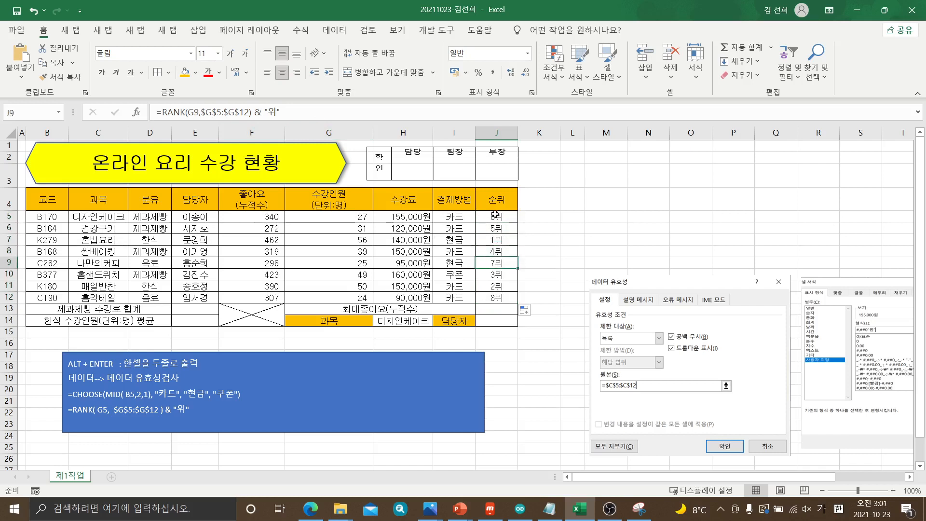
{"action": "left_click", "coordinate": [496, 216]}
{"action": "left_click", "coordinate": [506, 228]}
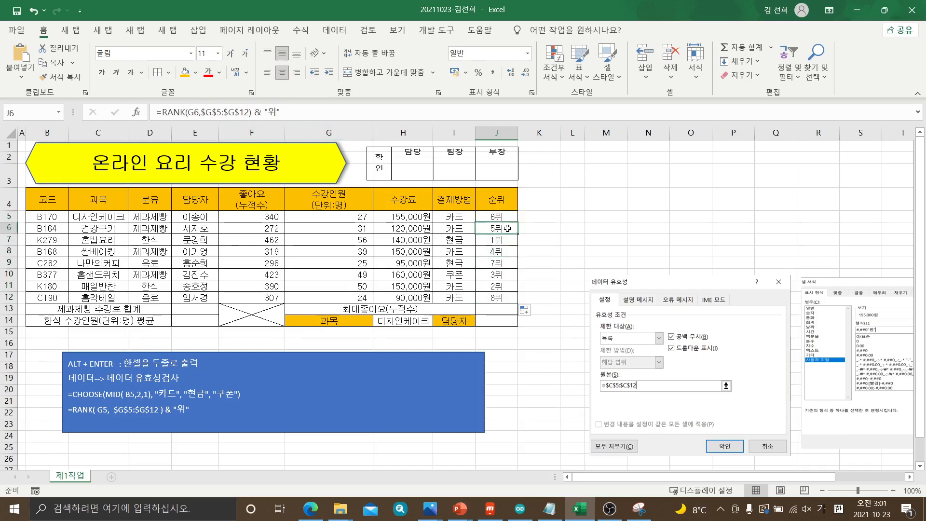
{"action": "left_click", "coordinate": [505, 240]}
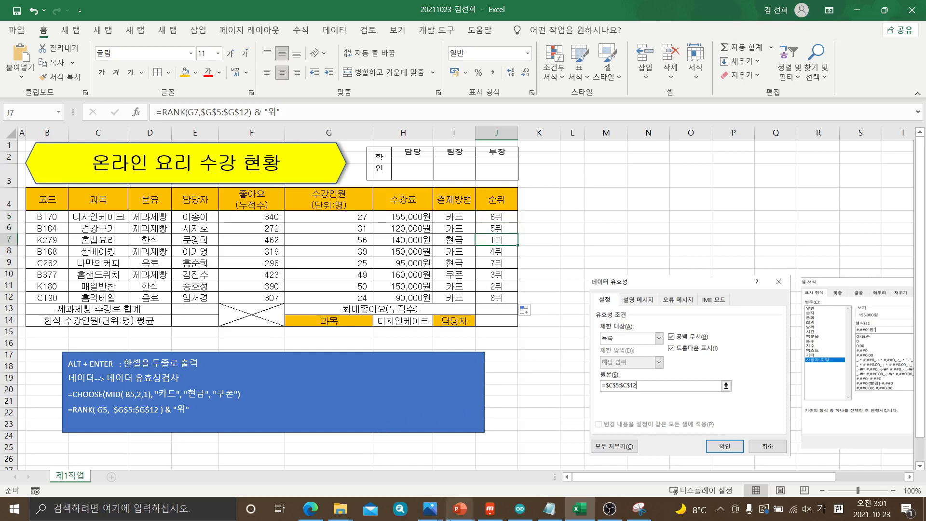
Switch to the GE10-09A.pdf exam paper in Edge and underline 제과제빵 수강료 합계, DSUM 함수 and 입력데이터를 in item (3)
{"action": "mouse_move", "coordinate": [310, 508]}
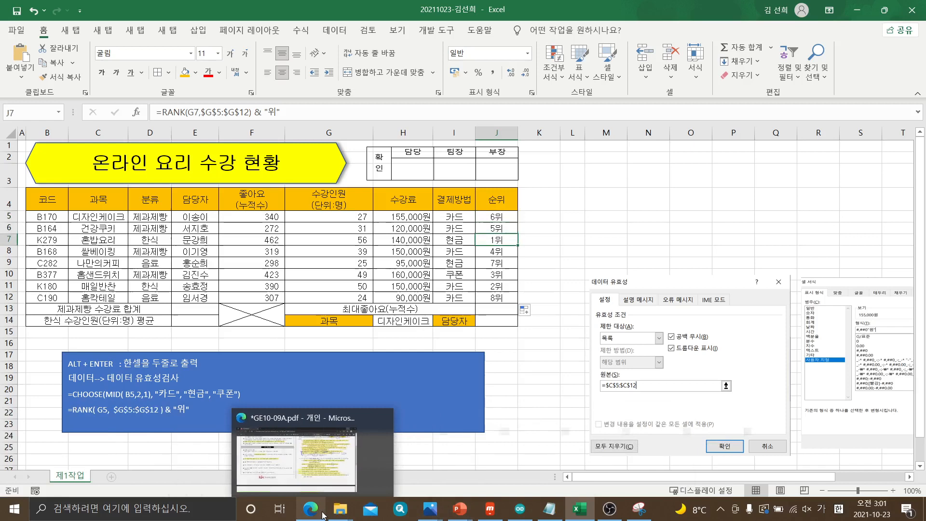
{"action": "left_click", "coordinate": [323, 487]}
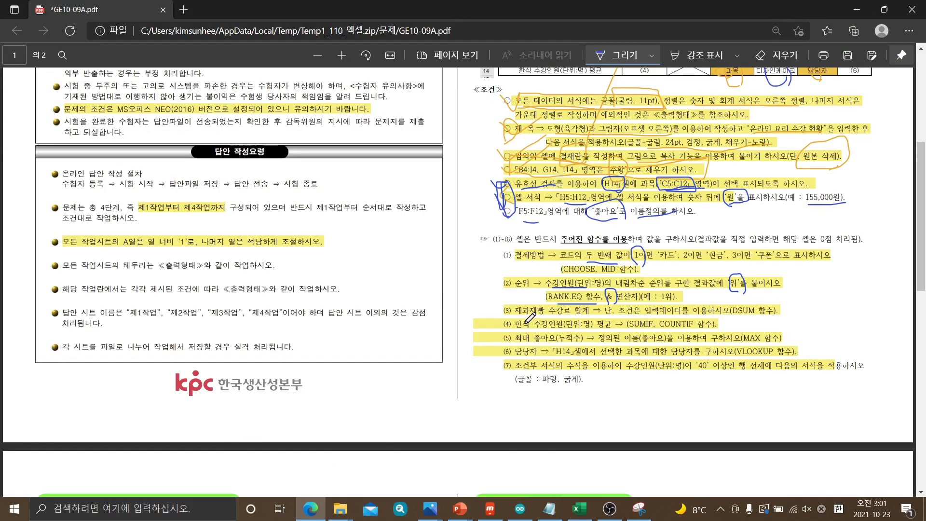
{"action": "scroll", "coordinate": [530, 311], "scroll_direction": "up", "scroll_amount": 3}
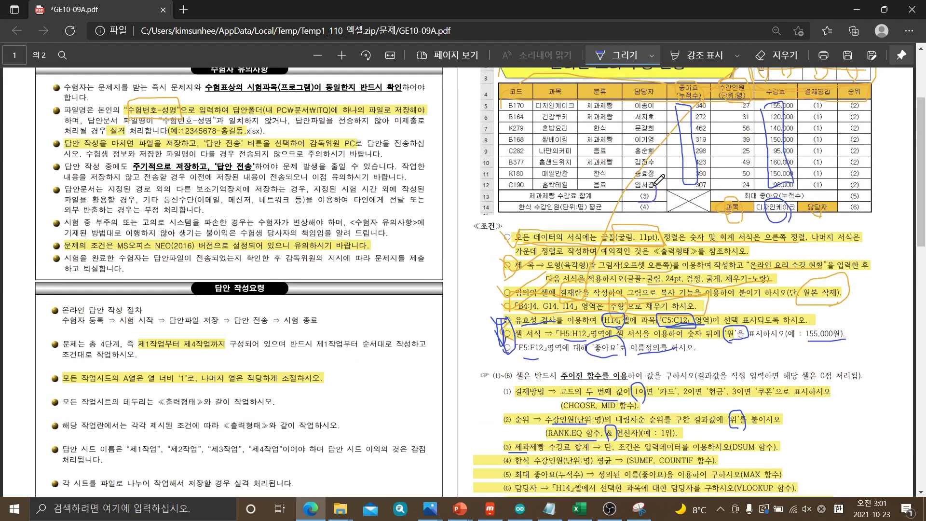
{"action": "scroll", "coordinate": [625, 279], "scroll_direction": "down", "scroll_amount": 3}
{"action": "scroll", "coordinate": [626, 278], "scroll_direction": "down", "scroll_amount": 2}
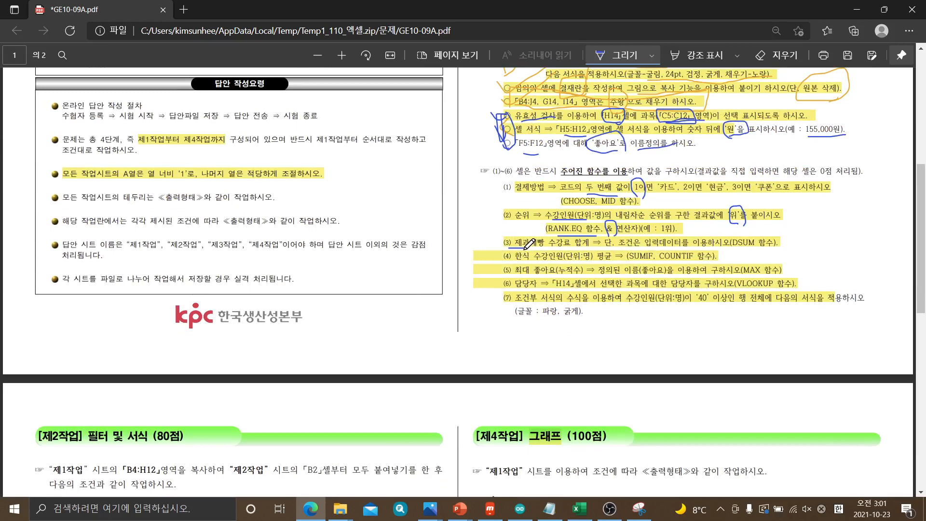
{"action": "left_click_drag", "start_coordinate": [515, 249], "coordinate": [582, 247]}
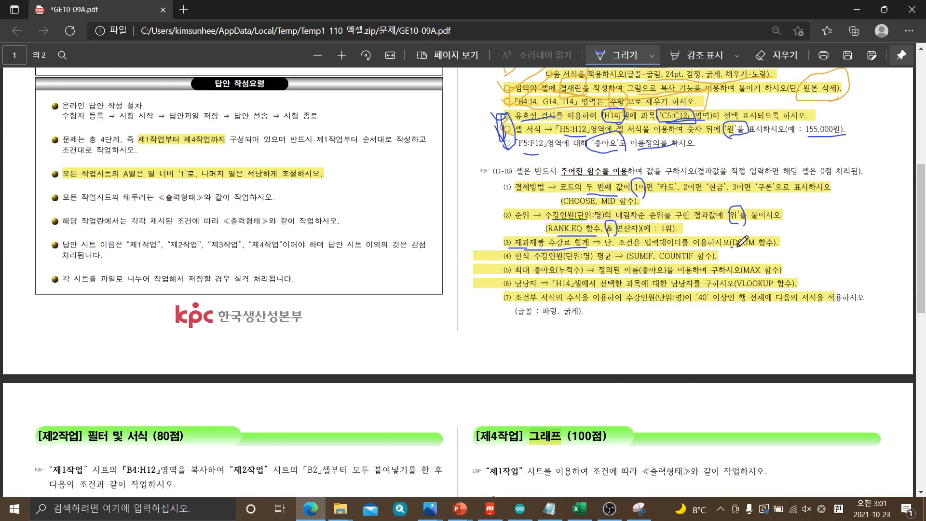
{"action": "left_click_drag", "start_coordinate": [730, 248], "coordinate": [786, 246]}
{"action": "left_click_drag", "start_coordinate": [630, 246], "coordinate": [691, 245]}
Switch back to Excel and add a new line to the blue note beginning =DSUM(필드포함 전체범위, below the RANK line
{"action": "left_click", "coordinate": [579, 508]}
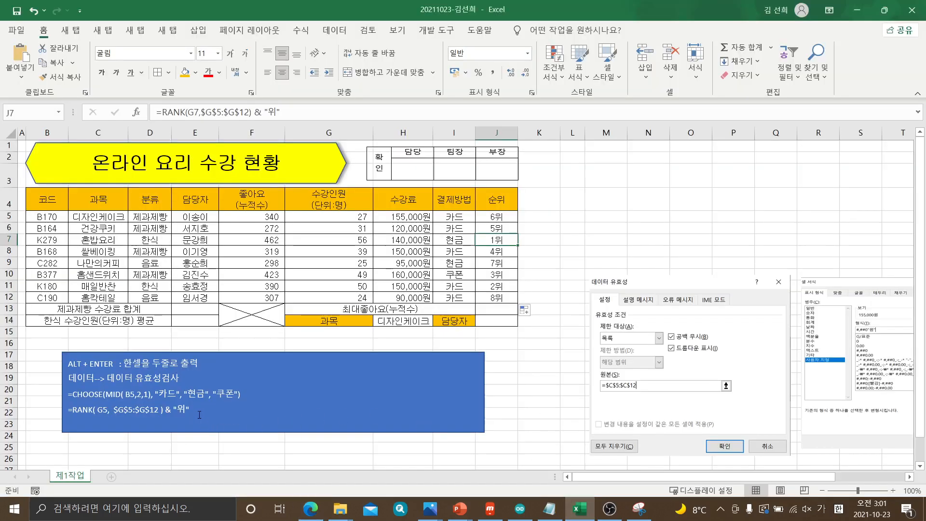
{"action": "left_click", "coordinate": [196, 410]}
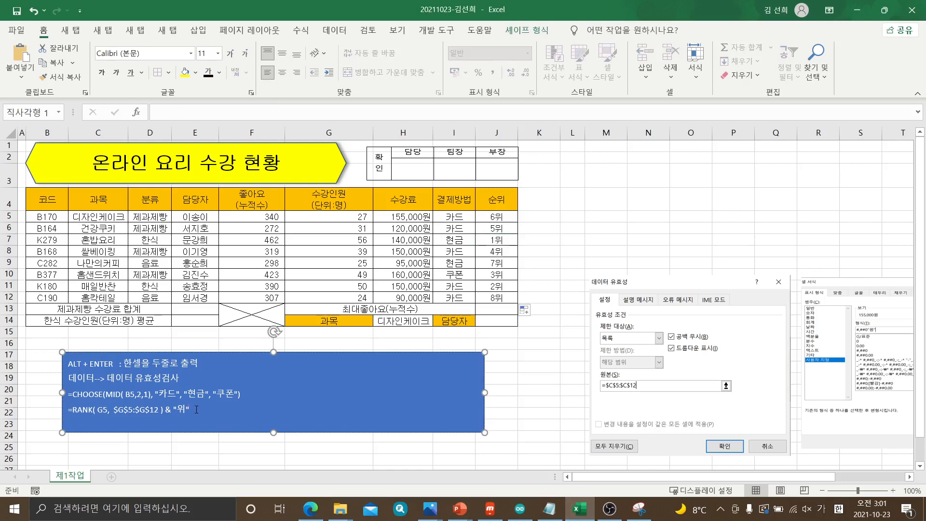
{"action": "key", "text": "Return"}
{"action": "type", "text": "ㅍ"}
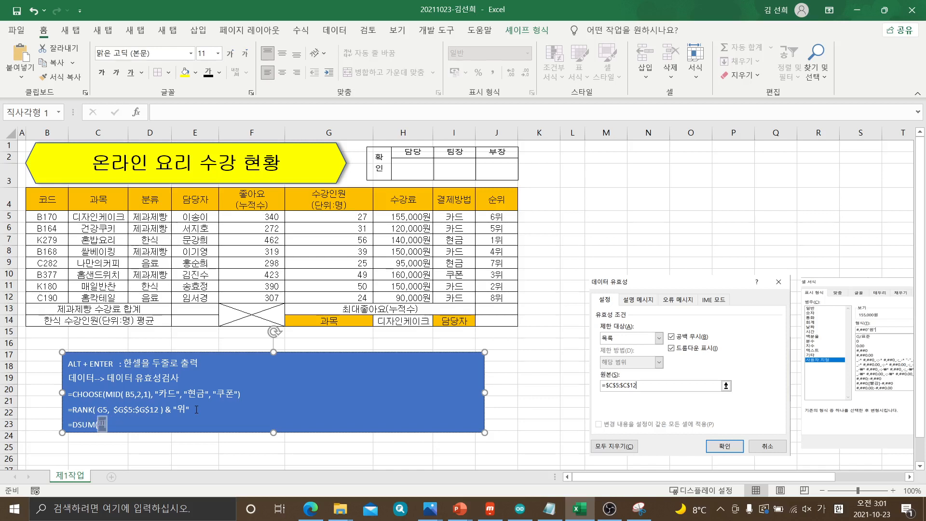
{"action": "type", "text": "드포함 저"}
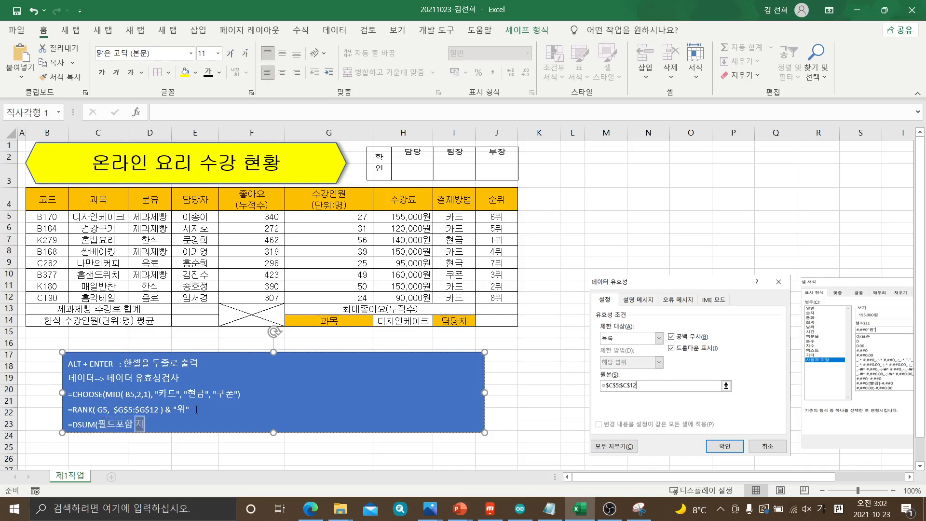
{"action": "type", "text": "체"}
{"action": "type", "text": "범ㅇ"}
{"action": "type", "text": ","}
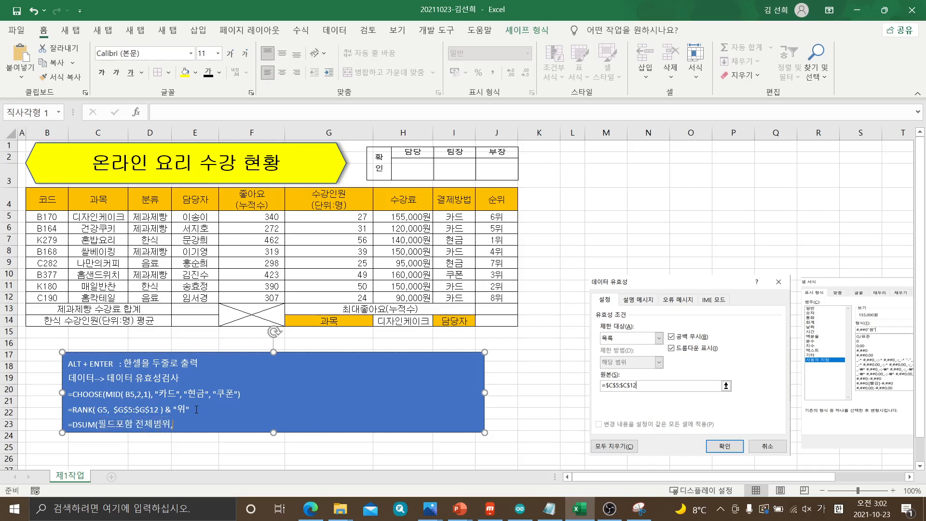
{"action": "type", "text": " 구할"}
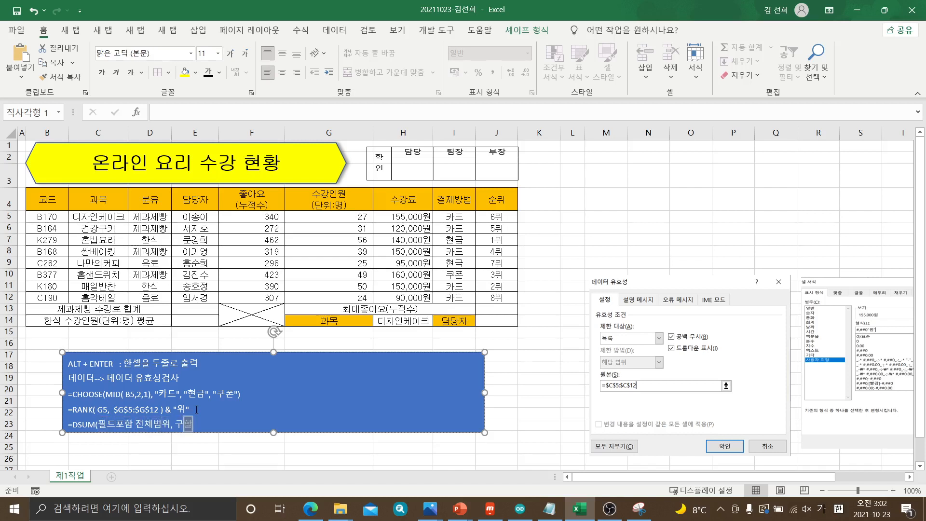
{"action": "type", "text": "필드 하나 클릭"}
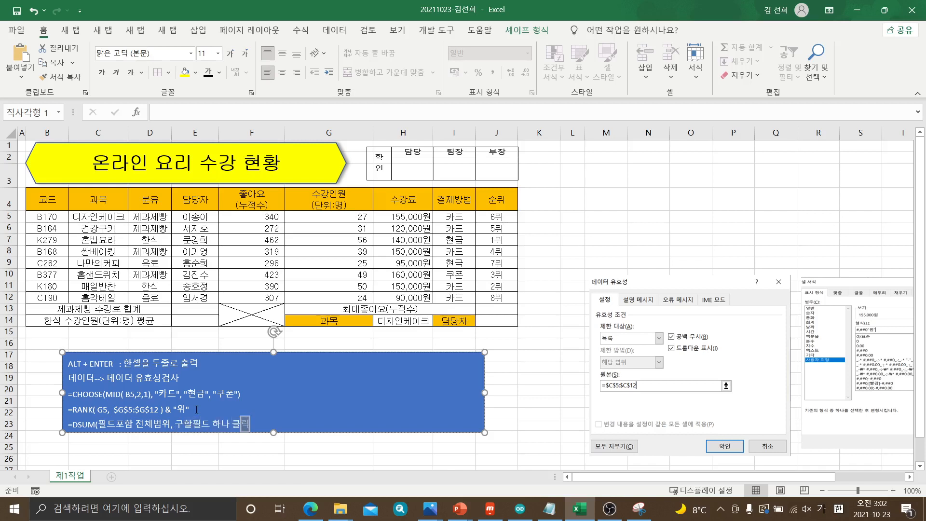
{"action": "type", "text": ","}
{"action": "type", "text": " 조거"}
{"action": "type", "text": "범ㅇ"}
{"action": "type", "text": ")"}
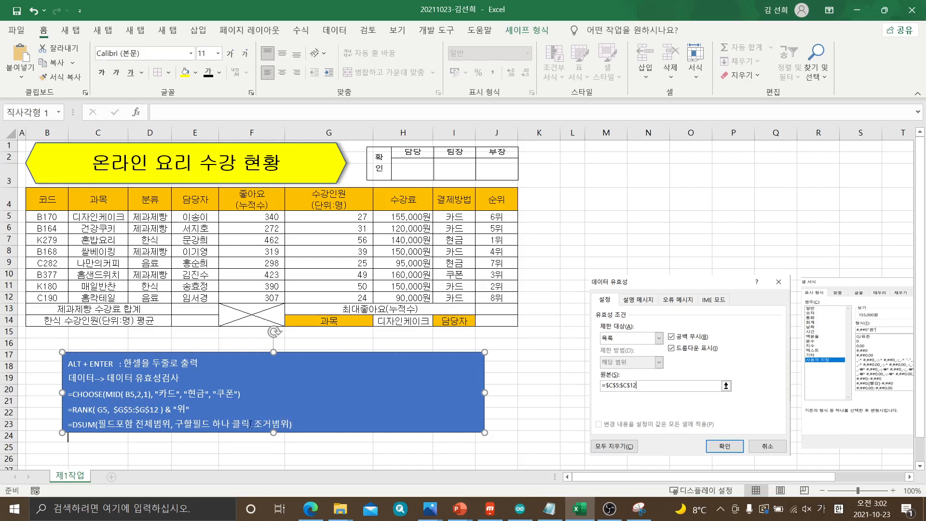
Extend the blue note box downward and start a second DSUM line with =DSUM( under the syntax line
{"action": "left_click_drag", "start_coordinate": [273, 433], "coordinate": [276, 482]}
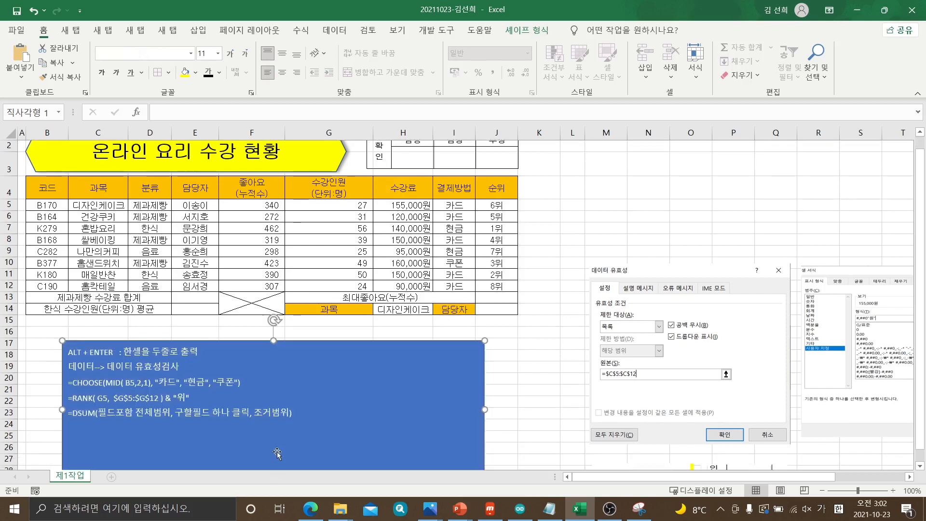
{"action": "left_click", "coordinate": [291, 413]}
{"action": "key", "text": "Hangul"}
{"action": "type", "text": "="}
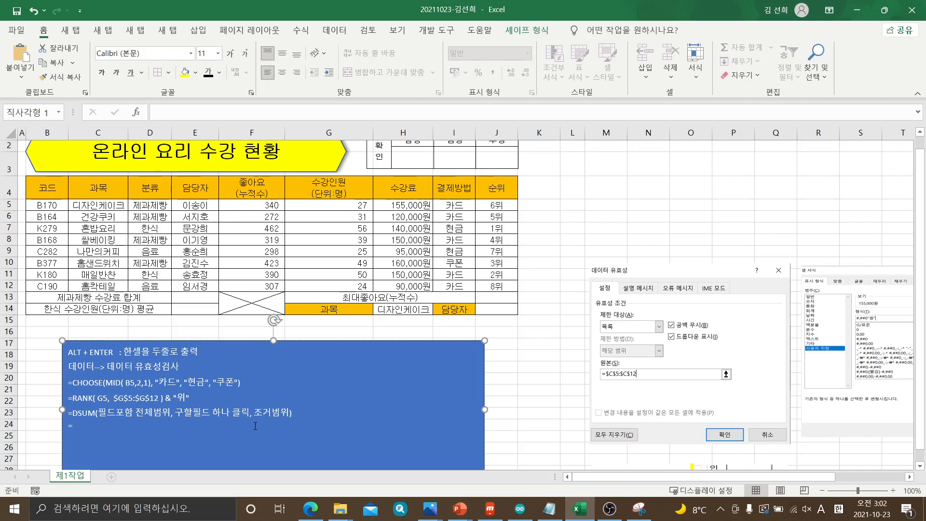
{"action": "type", "text": "DSUM("}
Examine the full data range including the field headers by selecting B4:J12 and its start and end cells
{"action": "left_click", "coordinate": [49, 187]}
{"action": "left_click_drag", "start_coordinate": [50, 187], "coordinate": [493, 315]}
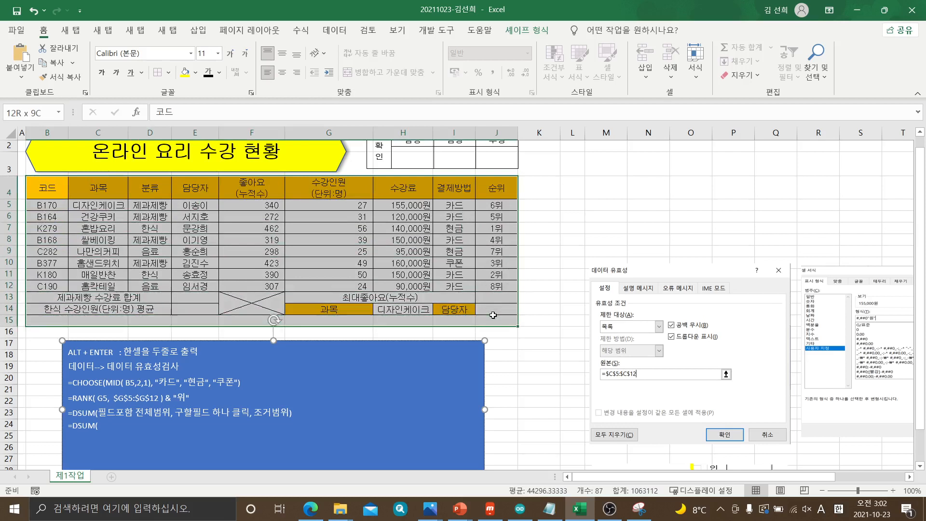
{"action": "left_click_drag", "start_coordinate": [493, 315], "coordinate": [495, 288]}
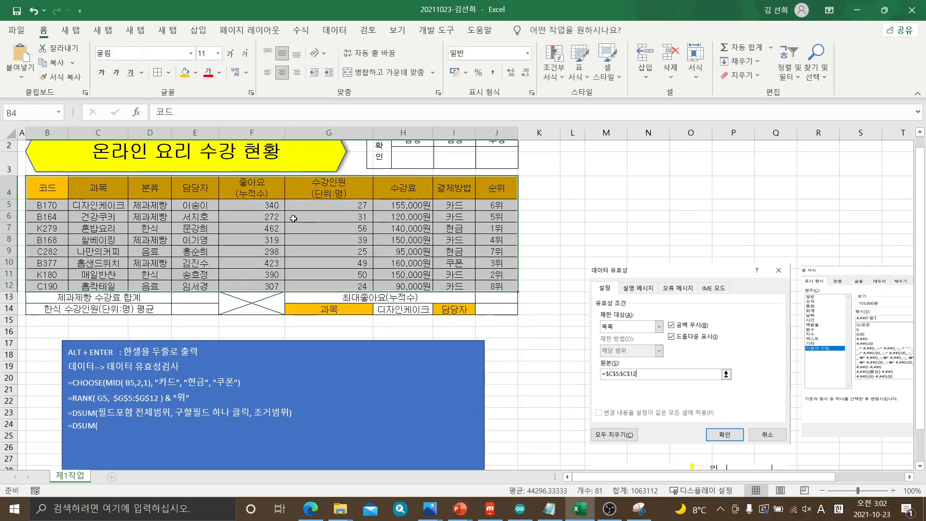
{"action": "left_click", "coordinate": [37, 188]}
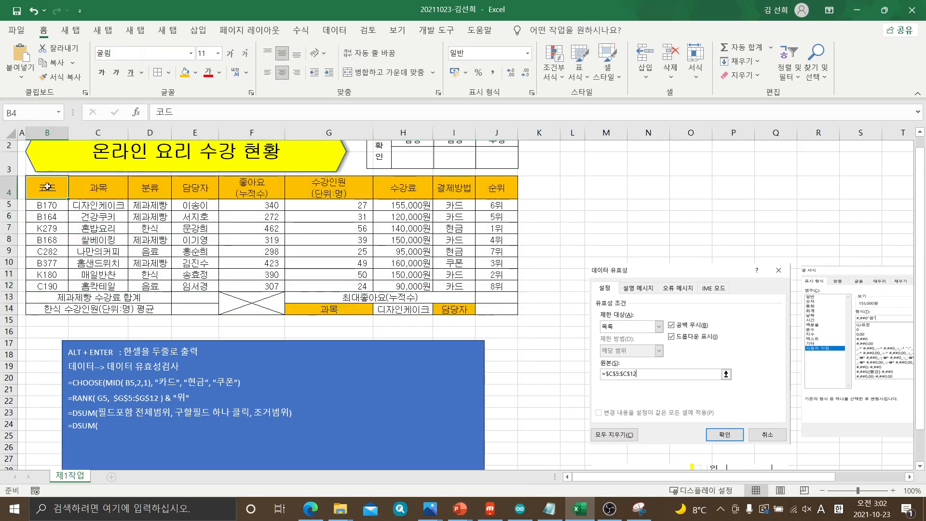
{"action": "left_click", "coordinate": [492, 285]}
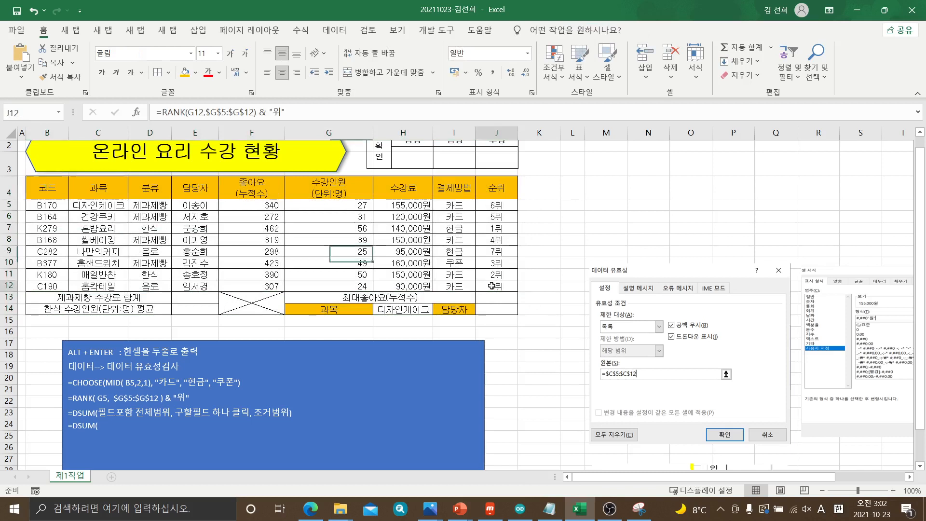
{"action": "left_click", "coordinate": [62, 193]}
{"action": "left_click_drag", "start_coordinate": [63, 193], "coordinate": [492, 287]}
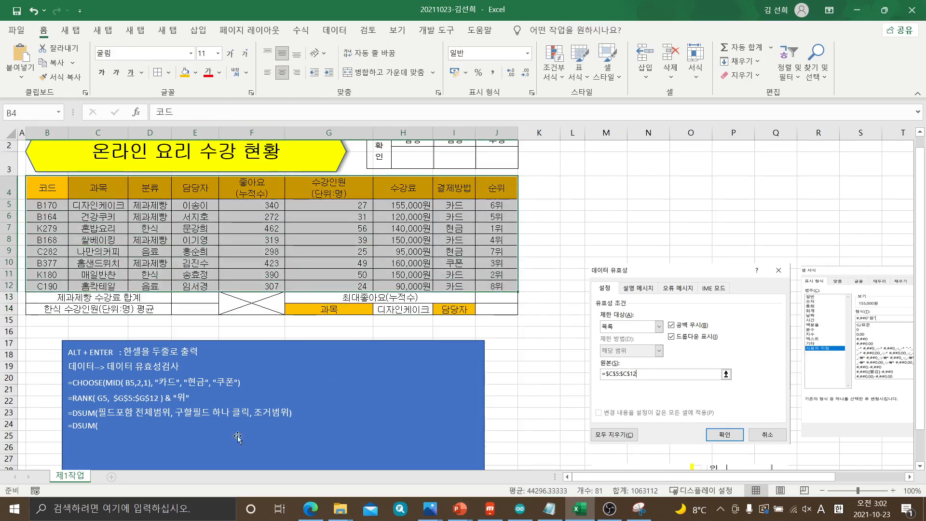
Enter B4:J12, as the first argument in the note's new DSUM line and change 구할필드 to 구할필드명 in the line above
{"action": "left_click", "coordinate": [114, 426]}
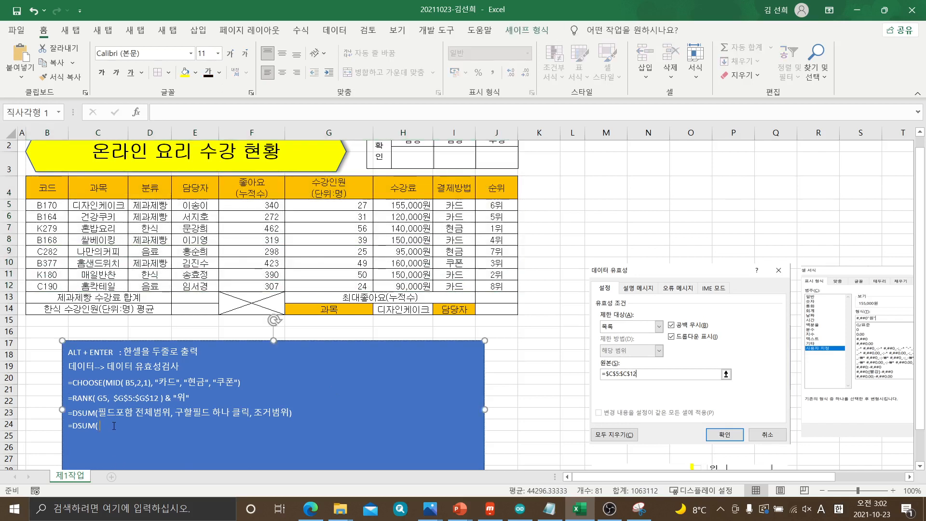
{"action": "type", "text": "B4:"}
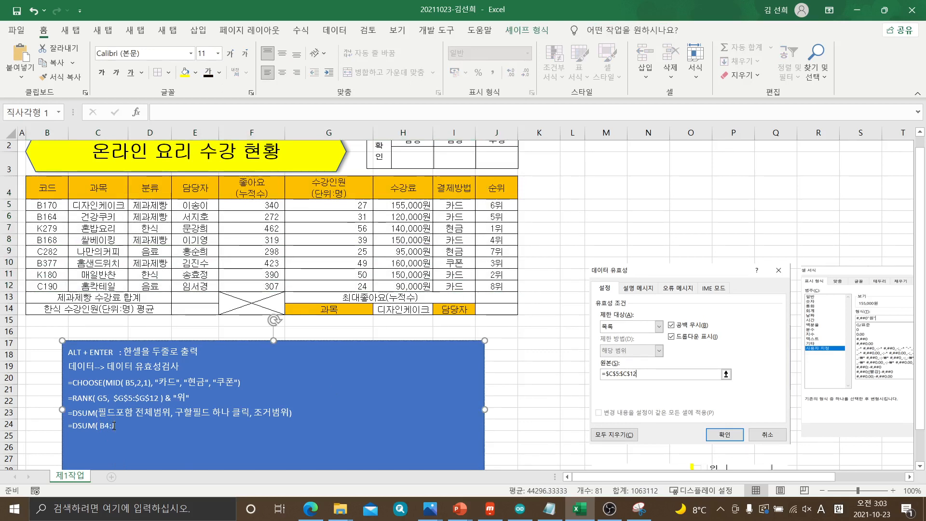
{"action": "type", "text": "J12,"}
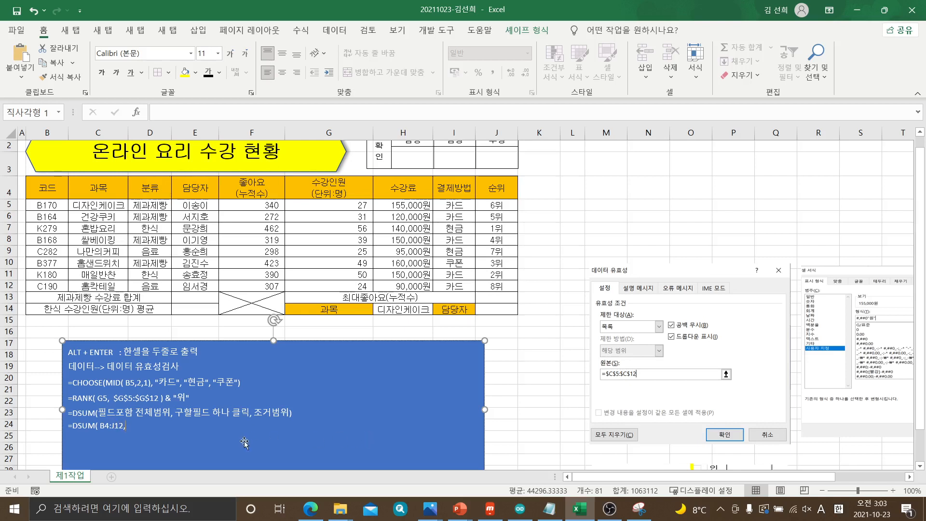
{"action": "left_click", "coordinate": [210, 418]}
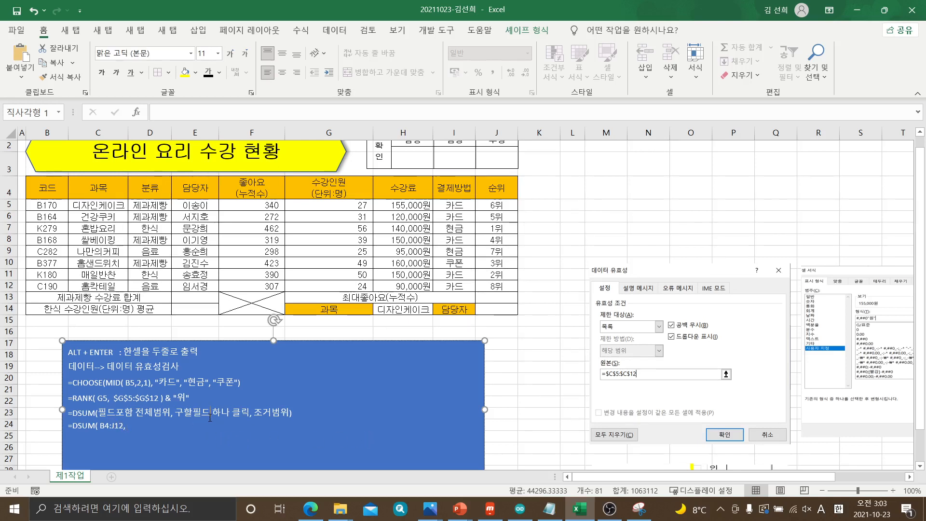
{"action": "type", "text": "명"}
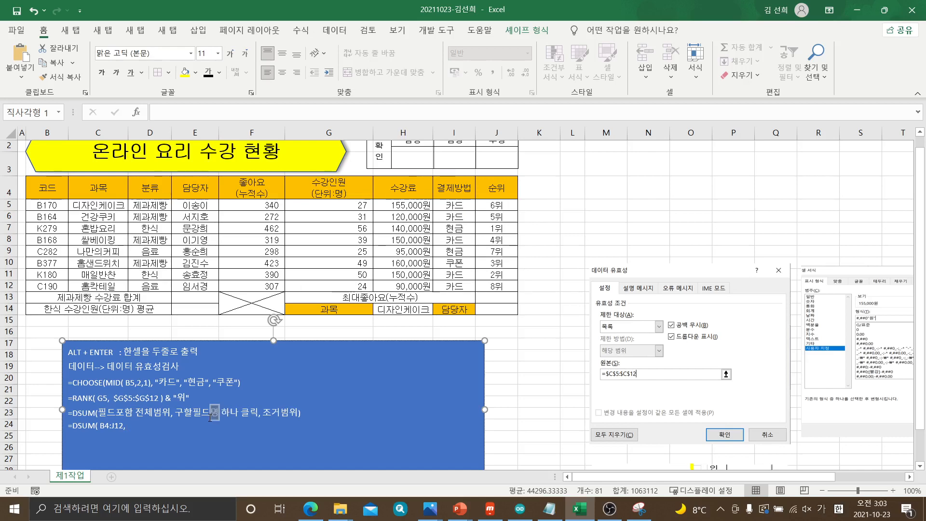
Examine the field name headers in row 4 one by one, from 코드 to 순위 and back to 코드
{"action": "left_click", "coordinate": [59, 192]}
{"action": "left_click", "coordinate": [83, 187]}
{"action": "left_click", "coordinate": [140, 187]}
{"action": "left_click", "coordinate": [183, 187]}
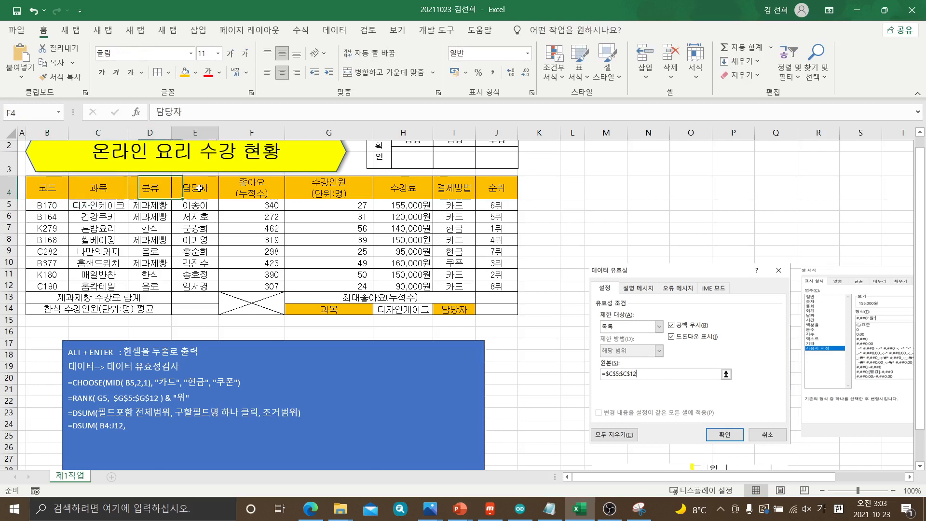
{"action": "left_click", "coordinate": [248, 187]}
{"action": "left_click", "coordinate": [328, 187]}
{"action": "left_click", "coordinate": [401, 188]}
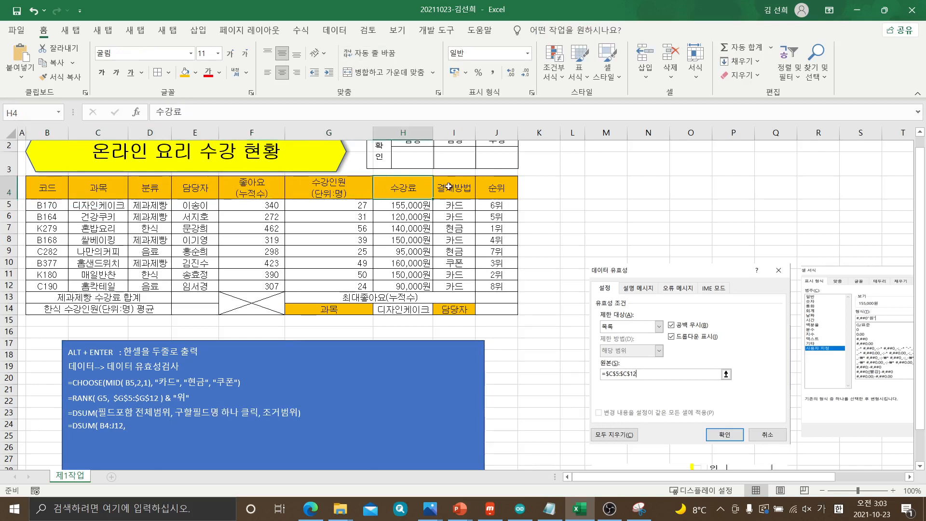
{"action": "left_click", "coordinate": [454, 187]}
{"action": "left_click", "coordinate": [485, 187]}
{"action": "left_click", "coordinate": [465, 190]}
{"action": "left_click", "coordinate": [402, 189]}
{"action": "left_click", "coordinate": [352, 190]}
{"action": "left_click", "coordinate": [239, 195]}
{"action": "left_click", "coordinate": [203, 189]}
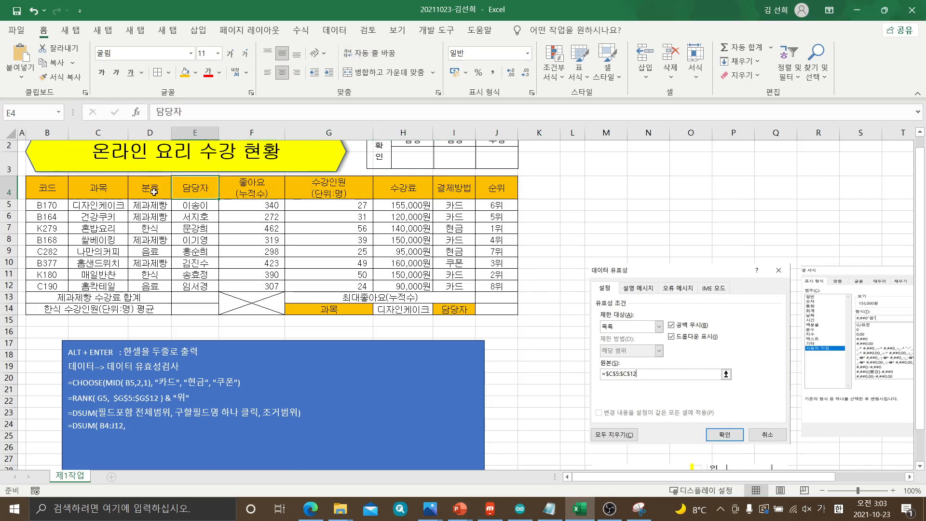
{"action": "left_click", "coordinate": [155, 193]}
{"action": "left_click", "coordinate": [88, 192]}
{"action": "left_click", "coordinate": [49, 186]}
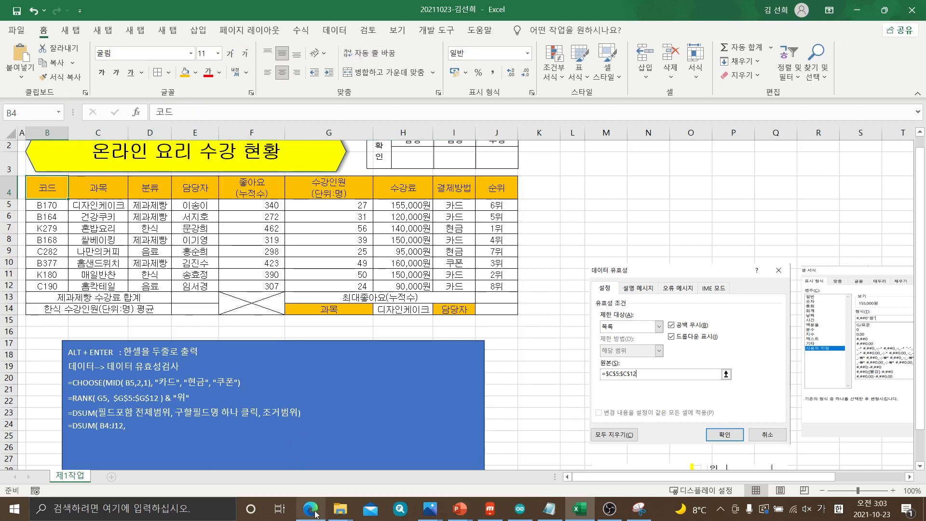
Switch to the exam PDF in Edge and mark 수강료 in item (3) as the field to total
{"action": "mouse_move", "coordinate": [316, 514]}
{"action": "left_click", "coordinate": [345, 458]}
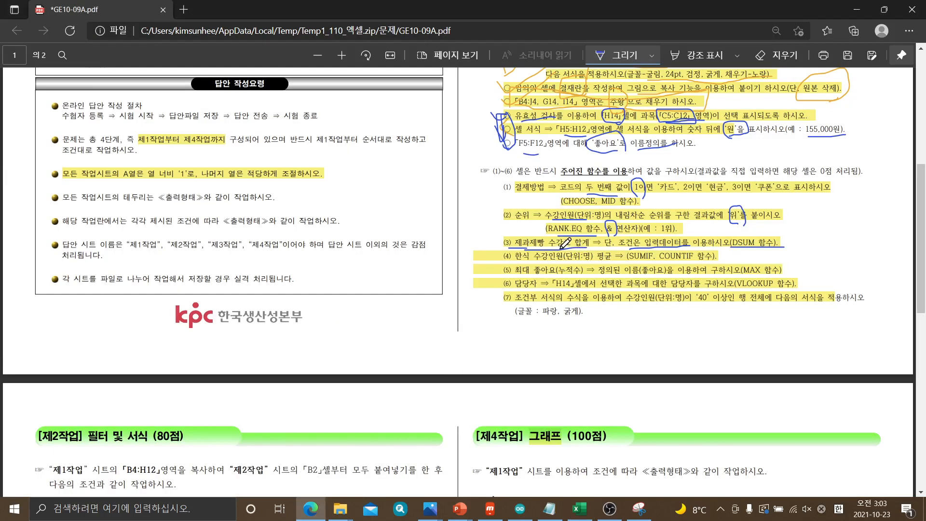
{"action": "mouse_move", "coordinate": [548, 234]}
{"action": "left_mouse_down"}
{"action": "mouse_move", "coordinate": [577, 230]}
{"action": "mouse_move", "coordinate": [566, 253]}
{"action": "mouse_move", "coordinate": [544, 239]}
{"action": "left_mouse_up"}
Switch back to Excel and add H4, the 수강료 header cell, as the second argument of the note's DSUM line
{"action": "left_click", "coordinate": [580, 508]}
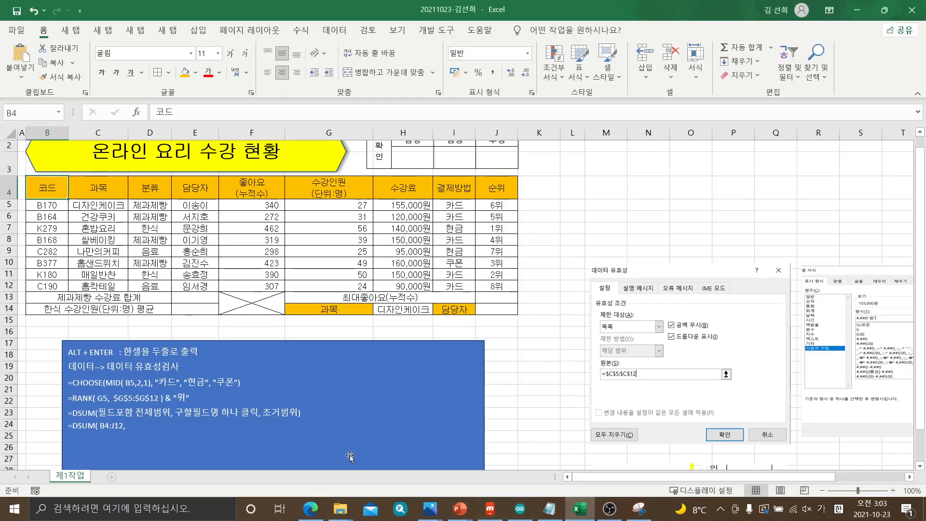
{"action": "left_click", "coordinate": [406, 188]}
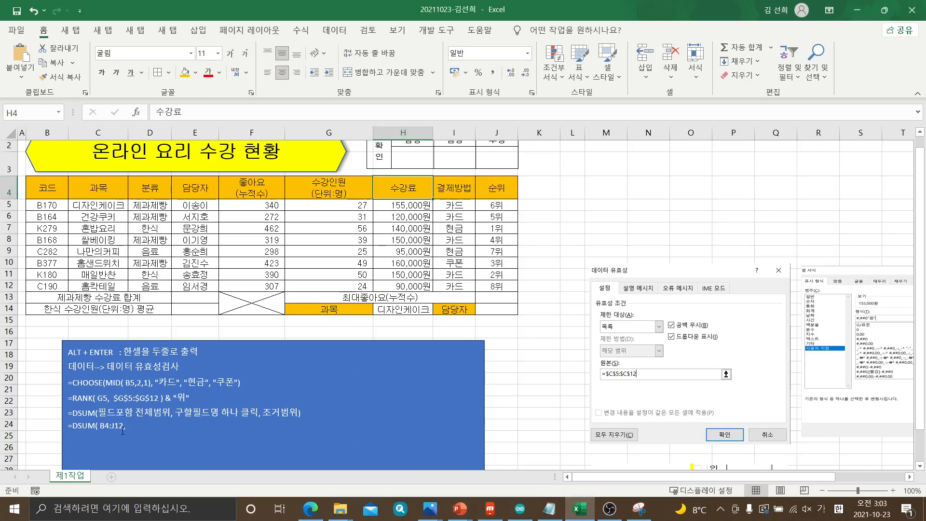
{"action": "left_click", "coordinate": [138, 431]}
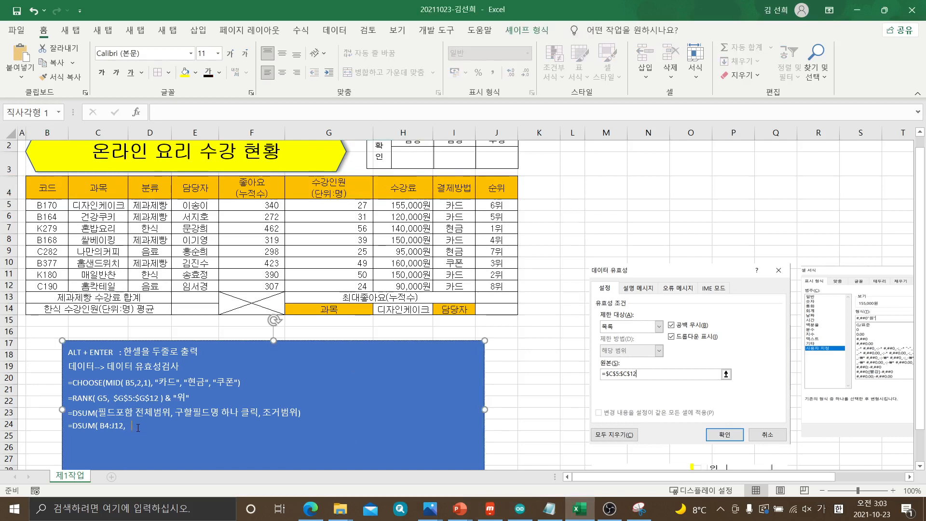
{"action": "key", "text": "Hangul"}
{"action": "type", "text": "H4,"}
Correct 조거범위 to 조건범위 in the DSUM syntax line and return to the end of the unfinished DSUM formula
{"action": "left_click", "coordinate": [273, 412]}
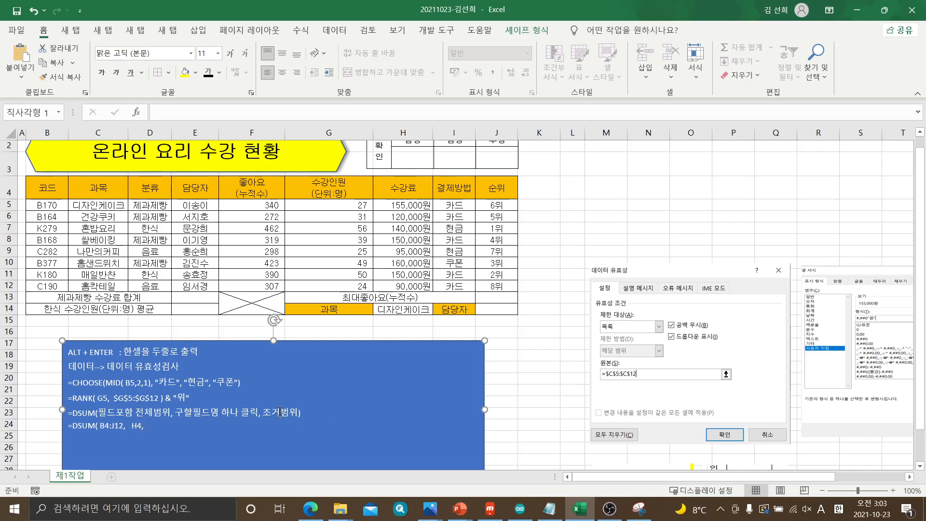
{"action": "key", "text": "Hangul"}
{"action": "type", "text": "건"}
{"action": "left_click", "coordinate": [165, 429]}
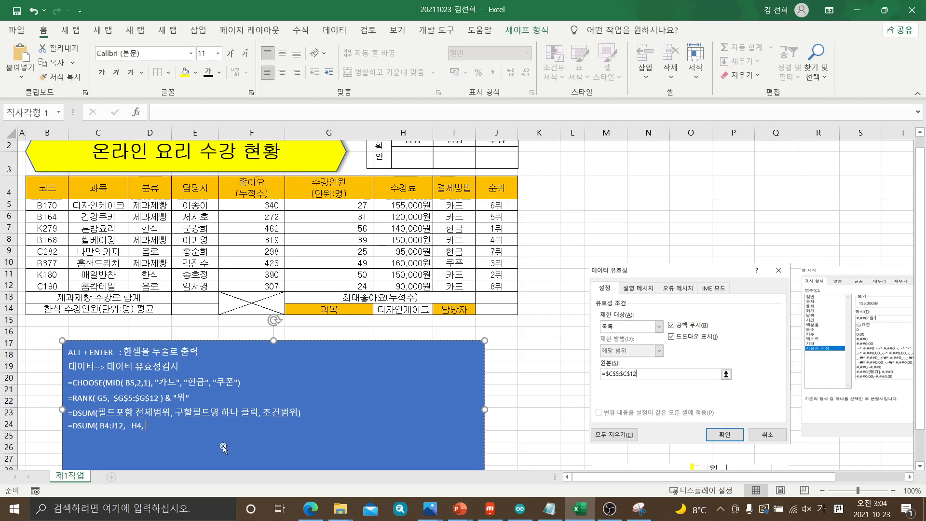
Switch to the exam PDF in Edge, circle 제과제빵 in item (3) as the condition, and return to Excel
{"action": "left_click", "coordinate": [310, 508]}
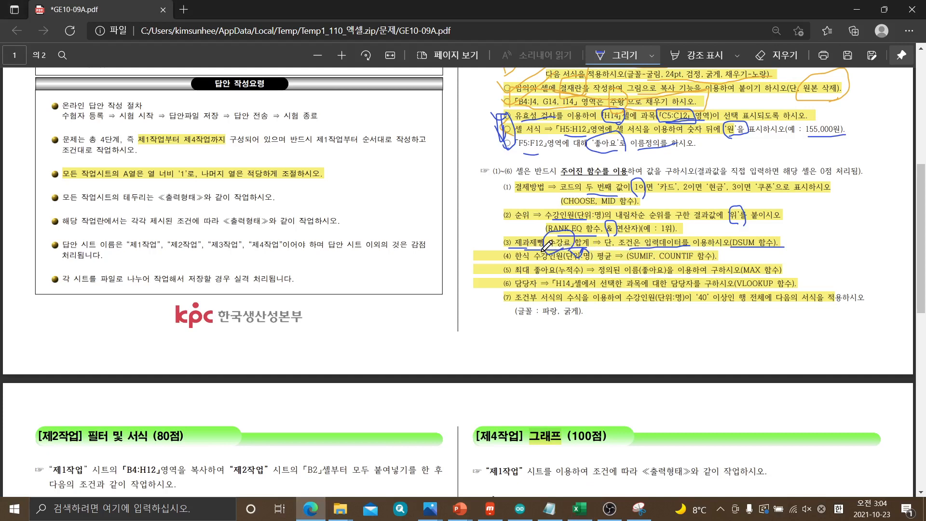
{"action": "mouse_move", "coordinate": [547, 251]}
{"action": "left_mouse_down"}
{"action": "mouse_move", "coordinate": [511, 262]}
{"action": "mouse_move", "coordinate": [541, 225]}
{"action": "left_mouse_up"}
{"action": "left_click", "coordinate": [579, 510]}
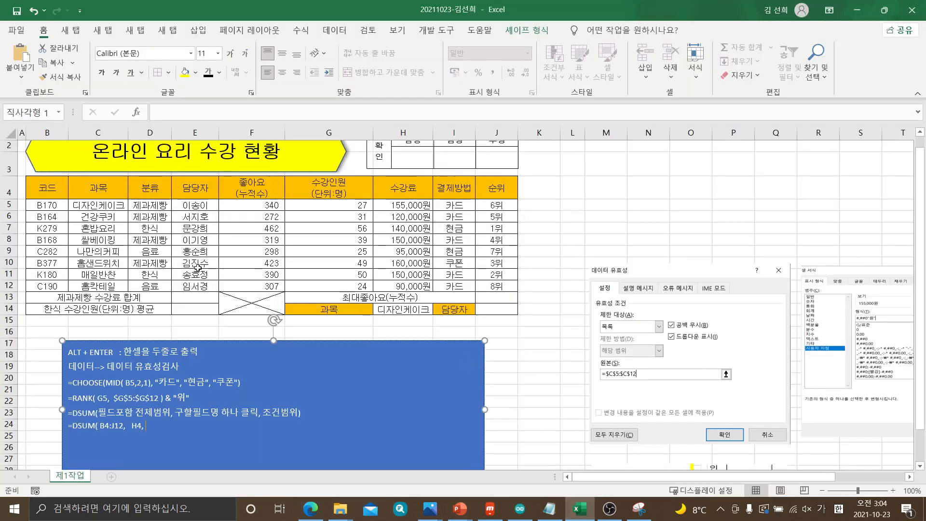
Examine the 제과제빵 entries in the 분류 column and the 수강료 amounts in the same rows
{"action": "left_click", "coordinate": [148, 208]}
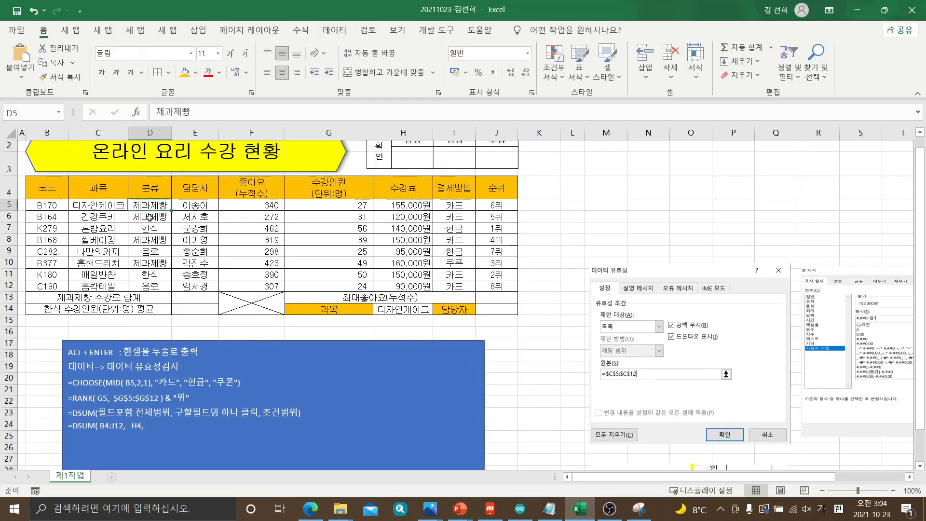
{"action": "left_click", "coordinate": [150, 216]}
{"action": "left_click", "coordinate": [150, 241]}
{"action": "left_click", "coordinate": [152, 263]}
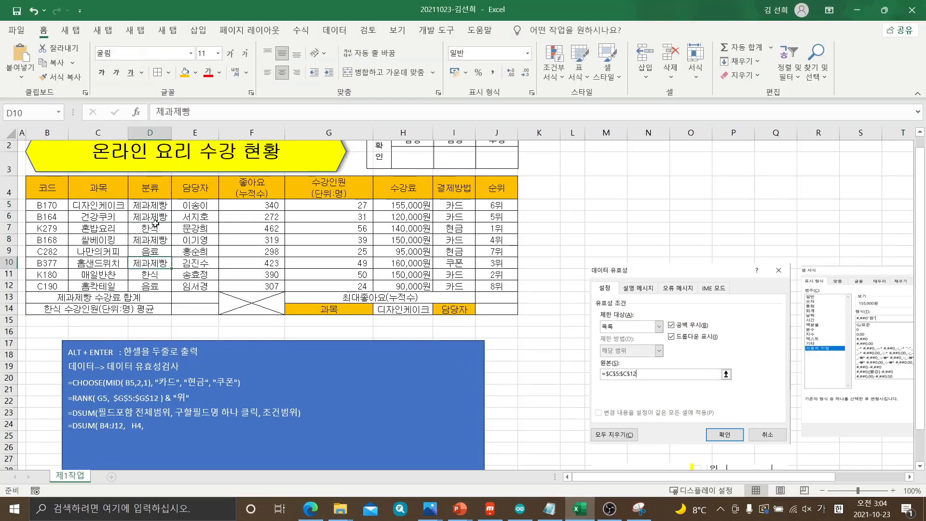
{"action": "left_click", "coordinate": [159, 207]}
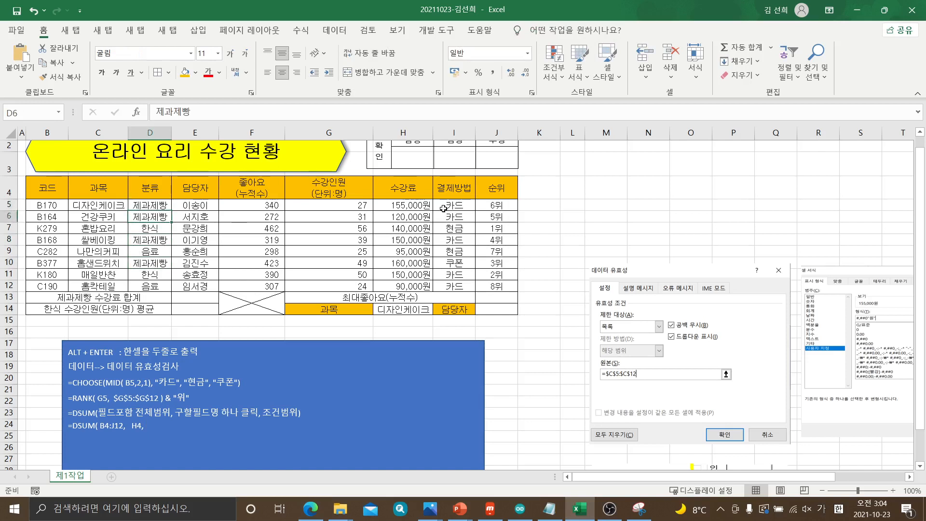
{"action": "left_click_drag", "start_coordinate": [414, 203], "coordinate": [413, 216]}
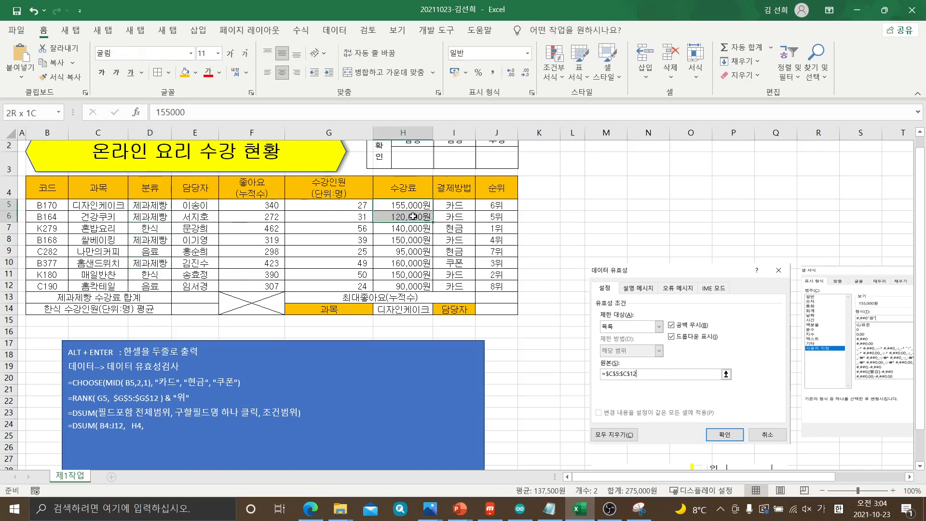
{"action": "left_click", "coordinate": [403, 239]}
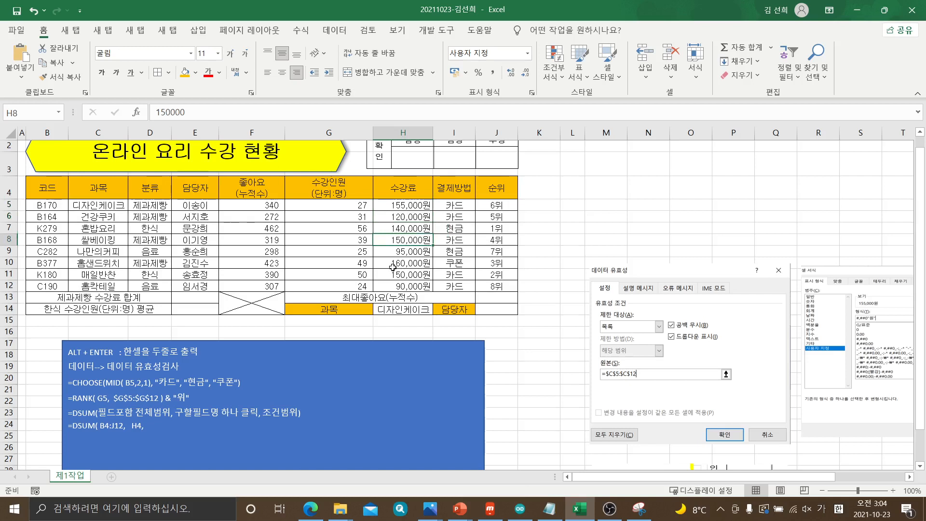
{"action": "left_click", "coordinate": [393, 266]}
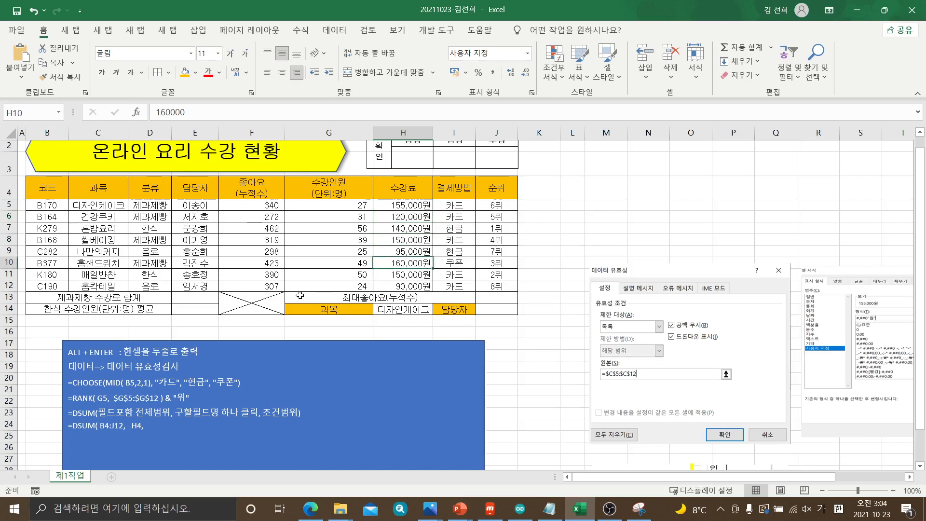
Complete the note's DSUM line with D4:D5, the 분류 header and first 제과제빵 cell, as the criteria range
{"action": "left_click", "coordinate": [154, 205]}
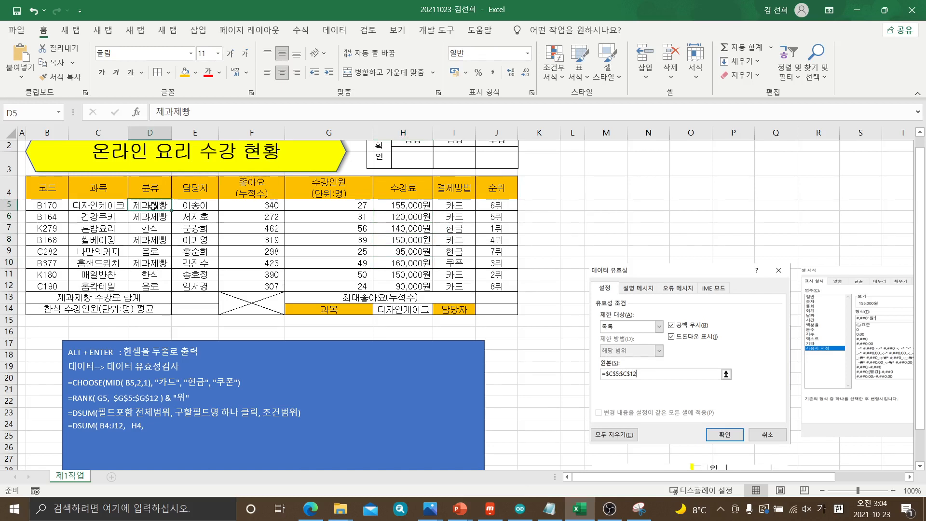
{"action": "left_click", "coordinate": [153, 188]}
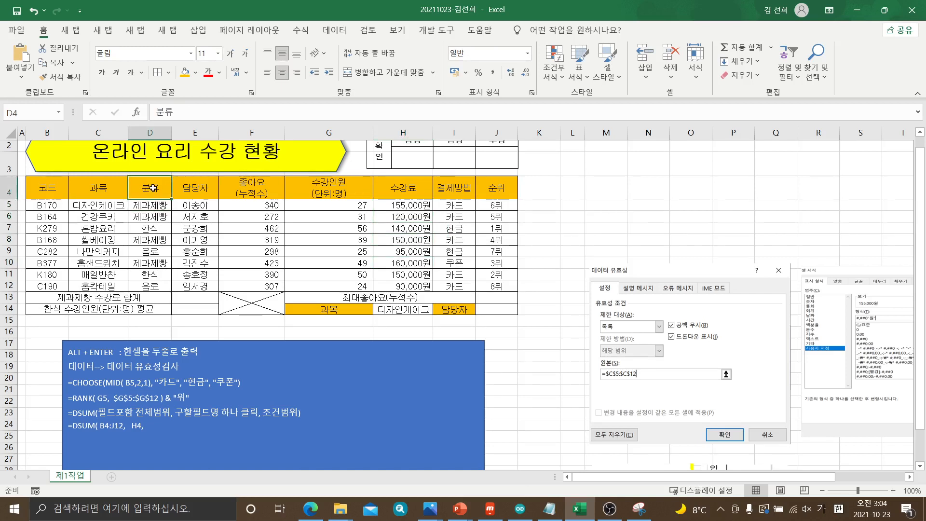
{"action": "mouse_move", "coordinate": [153, 188]}
{"action": "left_mouse_down"}
{"action": "mouse_move", "coordinate": [158, 205]}
{"action": "mouse_move", "coordinate": [149, 188]}
{"action": "mouse_move", "coordinate": [149, 204]}
{"action": "left_mouse_up"}
{"action": "left_click", "coordinate": [150, 190]}
{"action": "left_click", "coordinate": [150, 188]}
{"action": "left_click", "coordinate": [158, 425]}
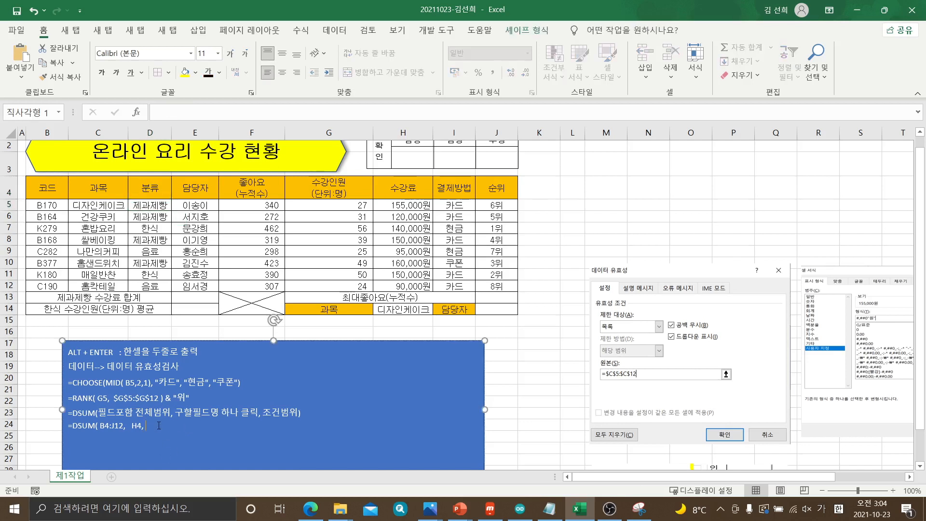
{"action": "key", "text": "Hangul"}
{"action": "type", "text": "D4:D5)"}
{"action": "left_click", "coordinate": [512, 344]}
Start a DSUM formula in cell E13, the result cell for 제과제빵 수강료 합계
{"action": "left_click", "coordinate": [197, 300]}
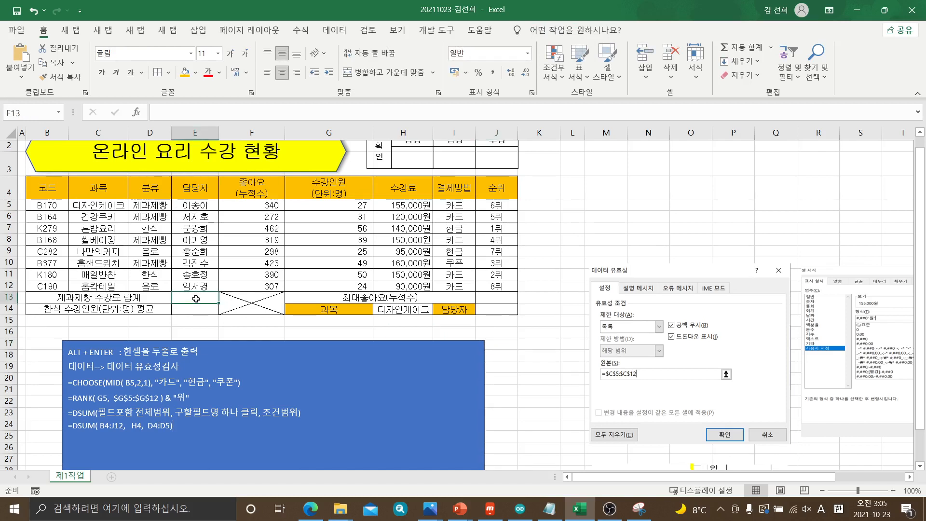
{"action": "type", "text": "=D"}
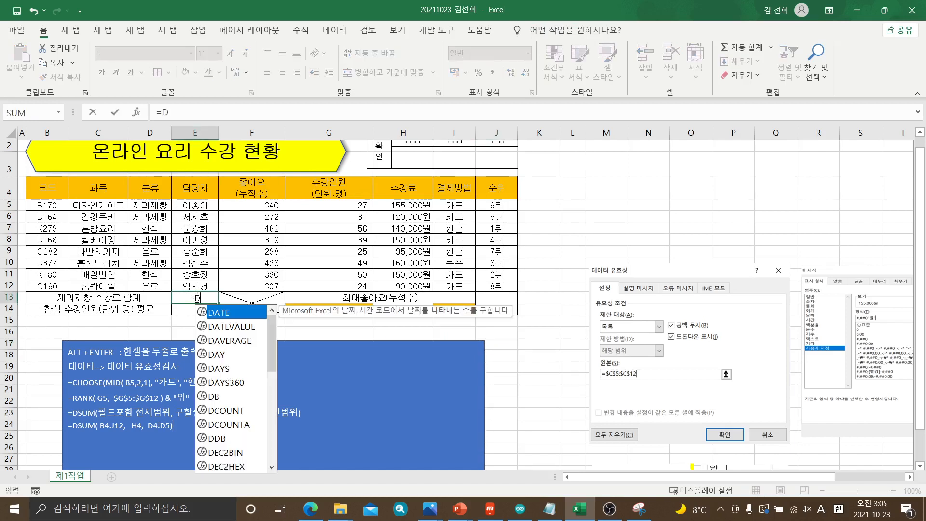
{"action": "type", "text": "AU"}
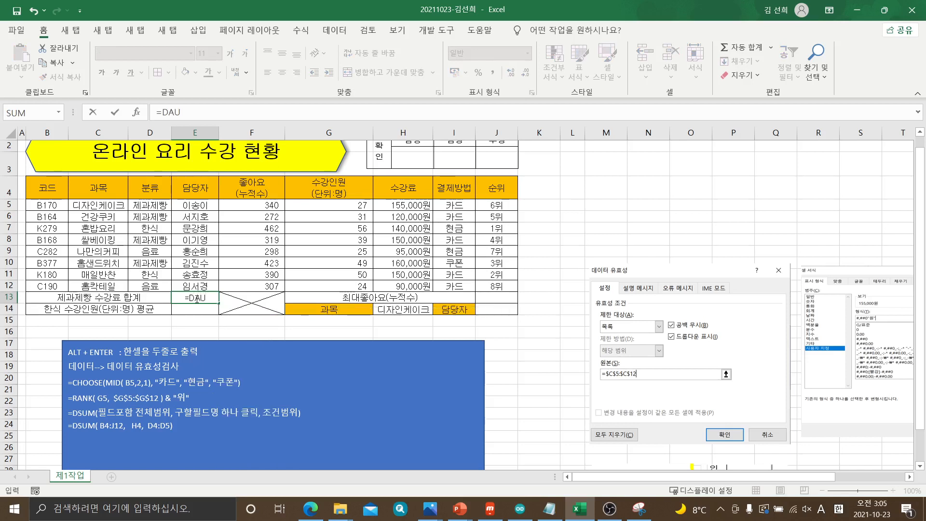
{"action": "type", "text": "M(==="}
{"action": "key", "text": "BackSpace"}
{"action": "key", "text": "BackSpace"}
{"action": "key", "text": "BackSpace"}
{"action": "key", "text": "BackSpace"}
{"action": "key", "text": "BackSpace"}
{"action": "key", "text": "BackSpace"}
{"action": "key", "text": "BackSpace"}
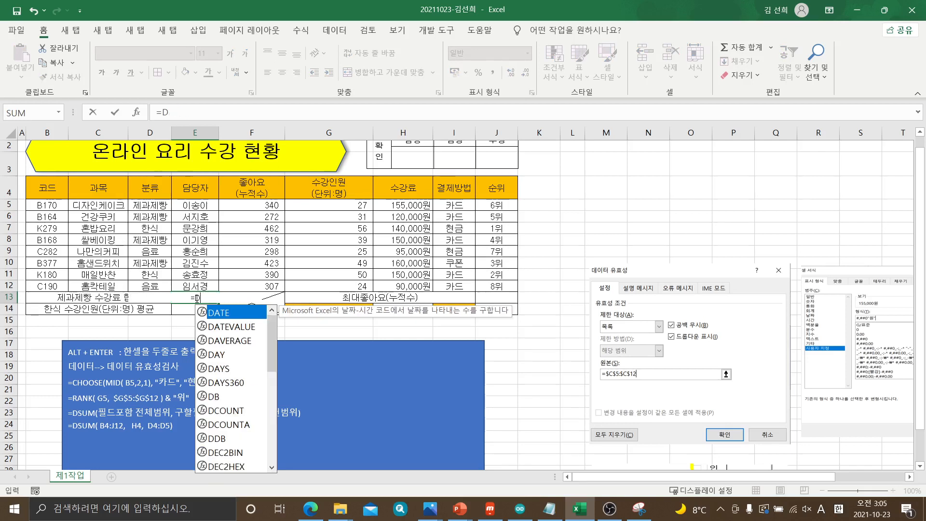
{"action": "type", "text": "SUM("}
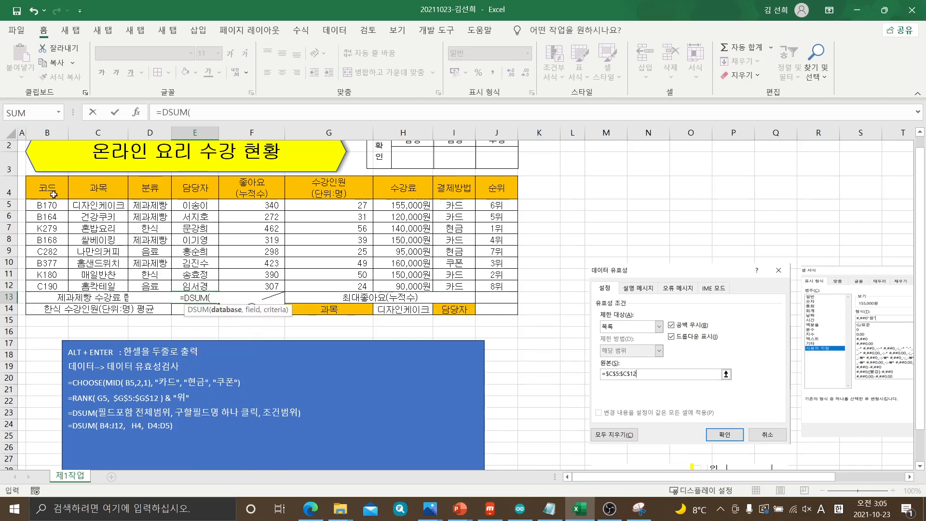
Complete the E13 formula with database B4:J12, field H4 and criteria D4:D5, giving =DSUM(B4:J12,H4,D4:D5)
{"action": "left_click_drag", "start_coordinate": [53, 189], "coordinate": [484, 286]}
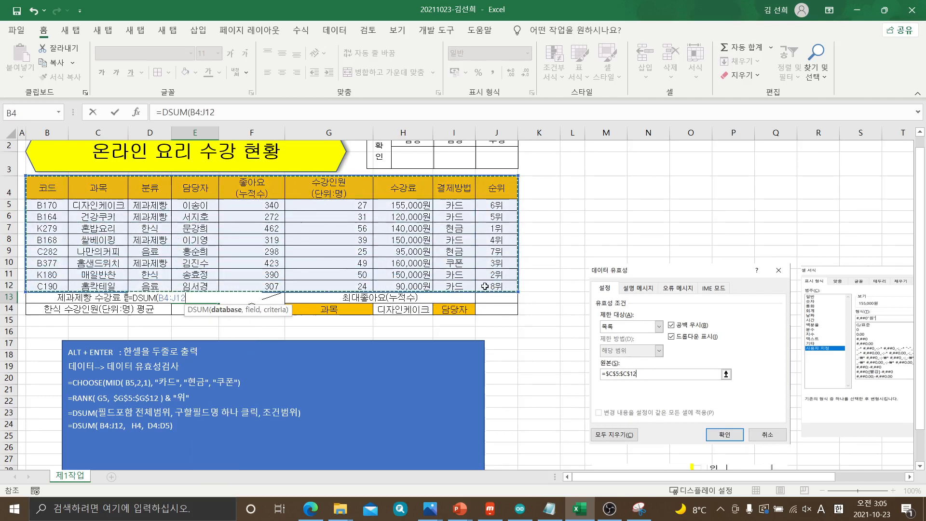
{"action": "type", "text": ","}
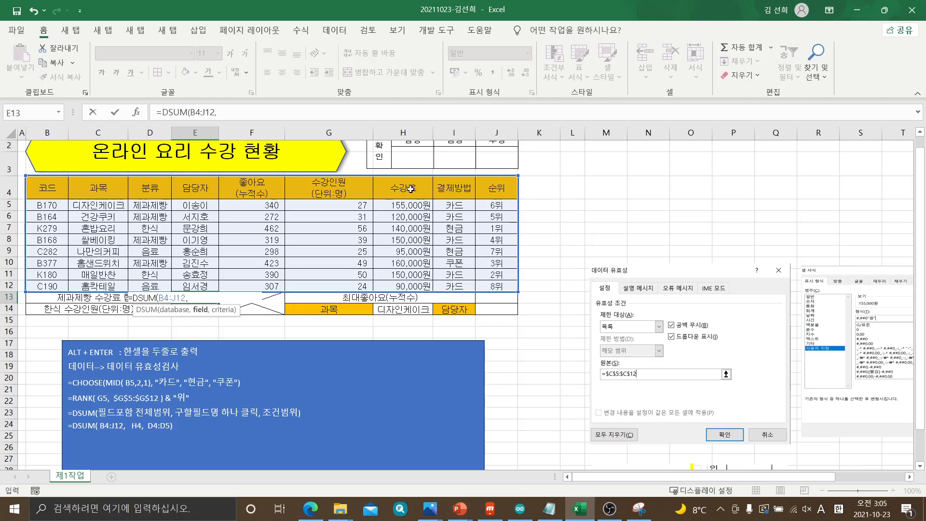
{"action": "left_click", "coordinate": [410, 189]}
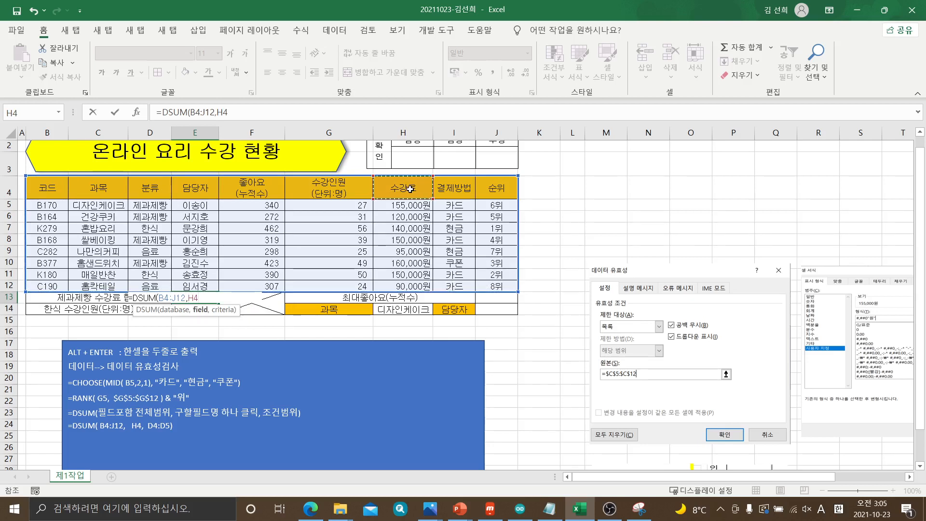
{"action": "type", "text": ","}
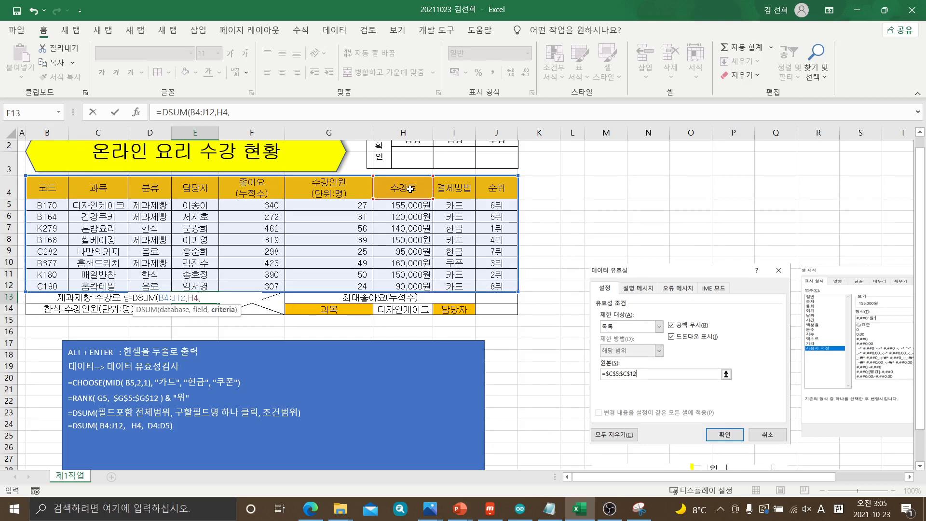
{"action": "left_click", "coordinate": [144, 187]}
{"action": "left_click_drag", "start_coordinate": [145, 188], "coordinate": [151, 204]}
{"action": "left_click", "coordinate": [149, 190]}
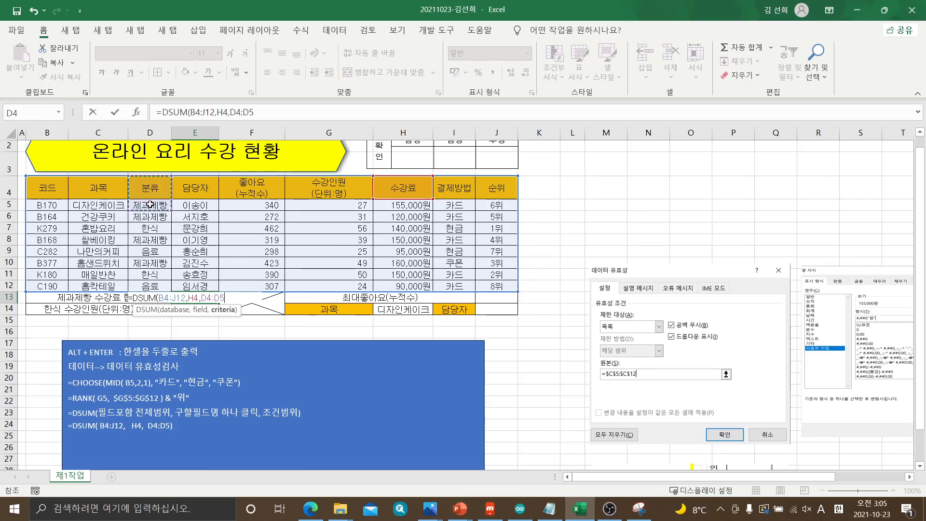
{"action": "type", "text": ")"}
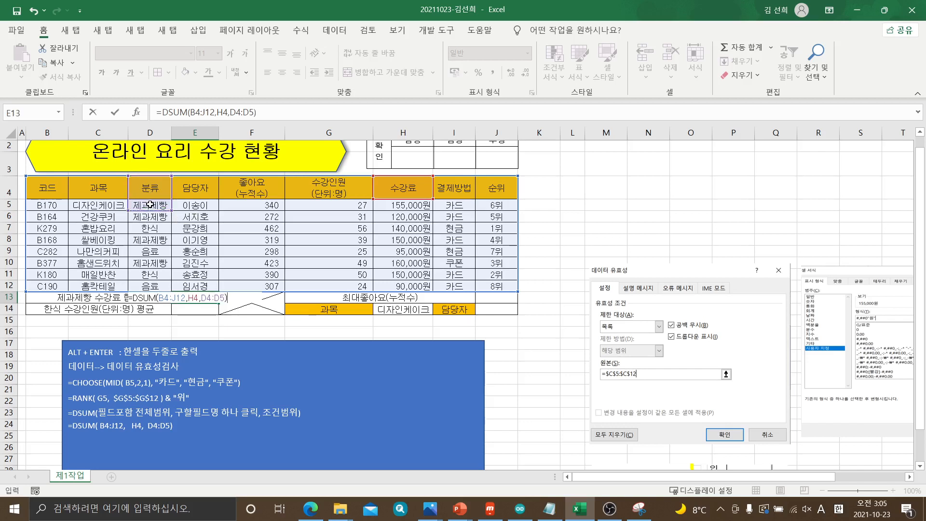
{"action": "key", "text": "Return"}
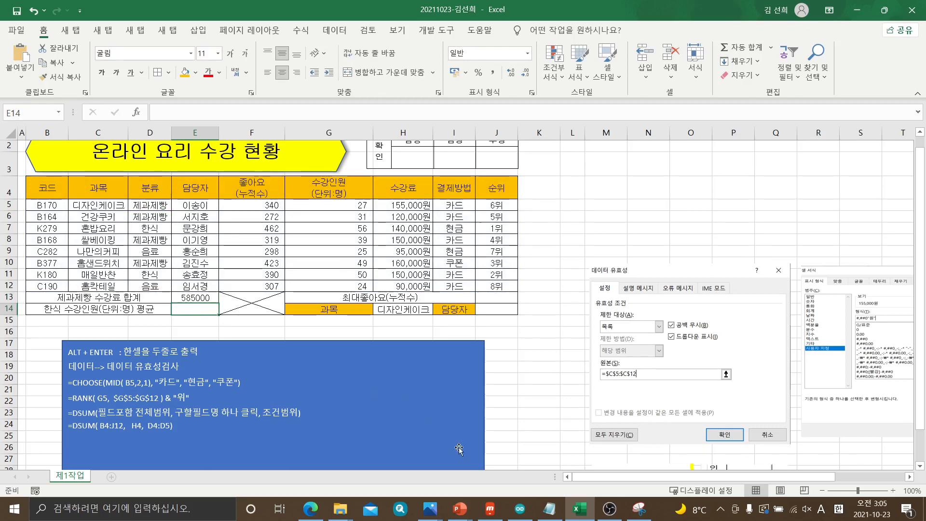
Switch to the exam PDF in Edge and check item (4), the 한식 수강인원(단위:명) 평균 task, against the output table
{"action": "left_click", "coordinate": [310, 508]}
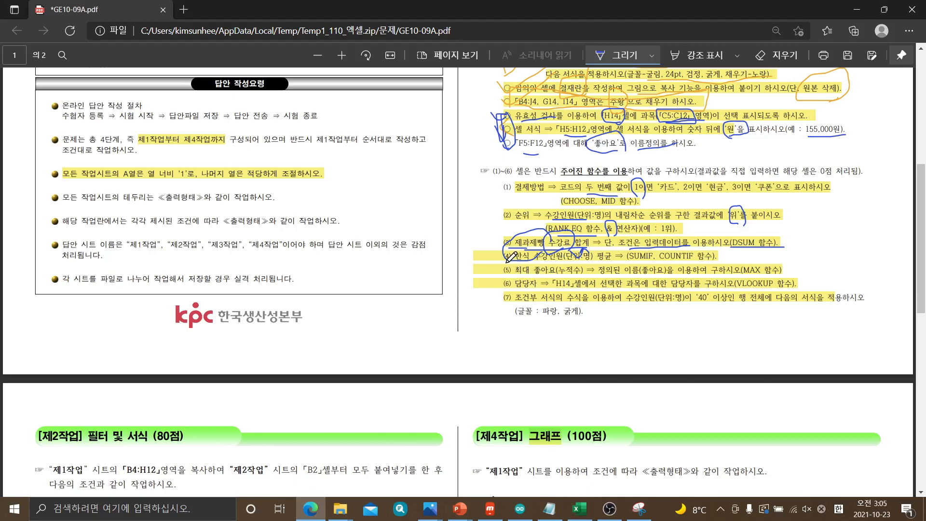
{"action": "scroll", "coordinate": [521, 257], "scroll_direction": "up", "scroll_amount": 3}
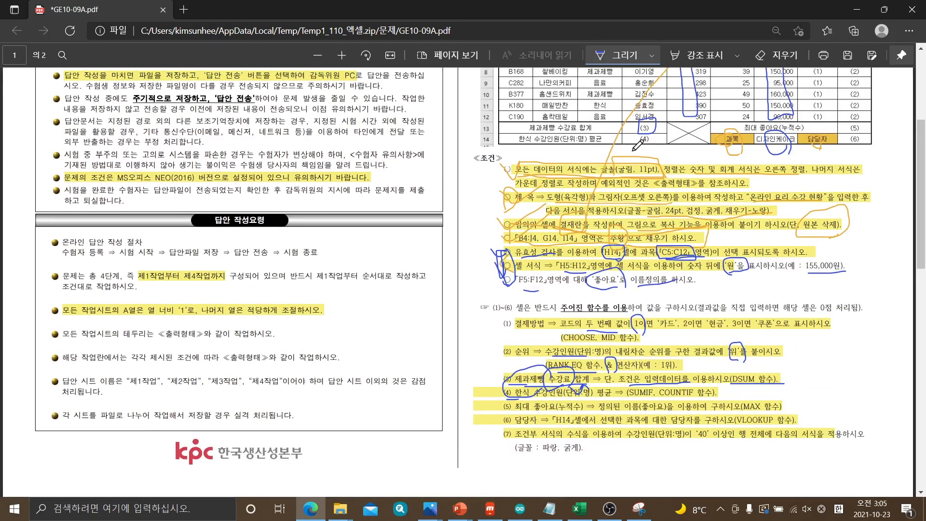
{"action": "scroll", "coordinate": [656, 168], "scroll_direction": "down", "scroll_amount": 3}
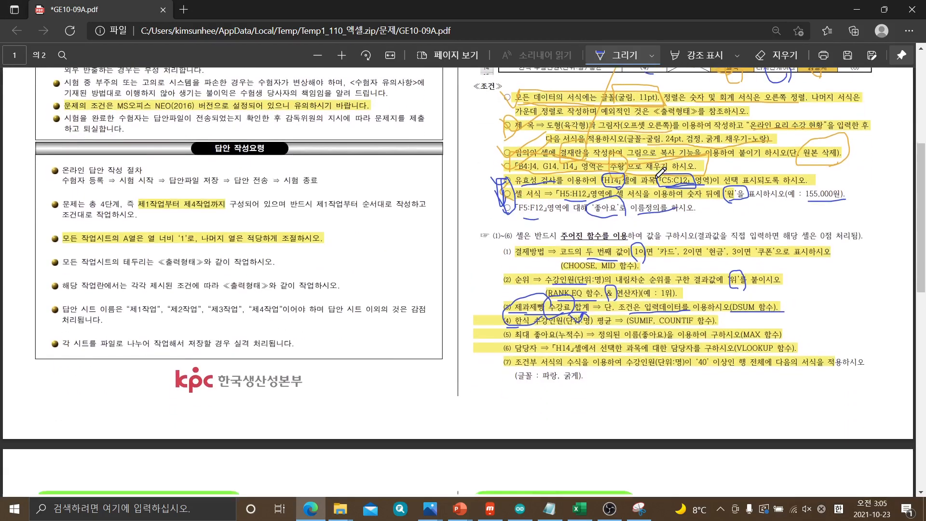
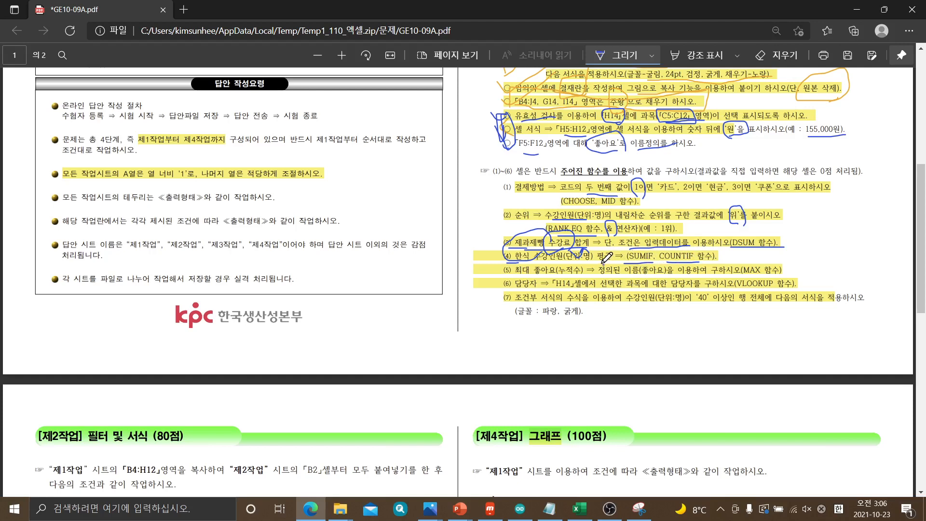
Circle 평균 in item (4) of the exam PDF and switch back to the Excel workbook
{"action": "mouse_move", "coordinate": [605, 256]}
{"action": "left_mouse_down"}
{"action": "mouse_move", "coordinate": [602, 247]}
{"action": "mouse_move", "coordinate": [624, 248]}
{"action": "mouse_move", "coordinate": [608, 271]}
{"action": "left_mouse_up"}
{"action": "left_click", "coordinate": [578, 510]}
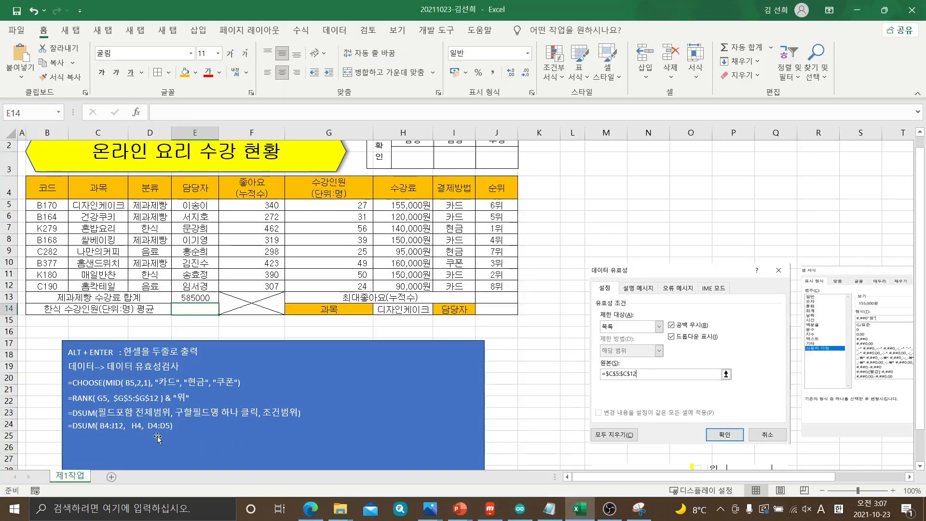
Start a SUMIF syntax line in the blue note below the DSUM lines, with 조건이드어있는 범위 as its first argument
{"action": "left_click", "coordinate": [189, 424]}
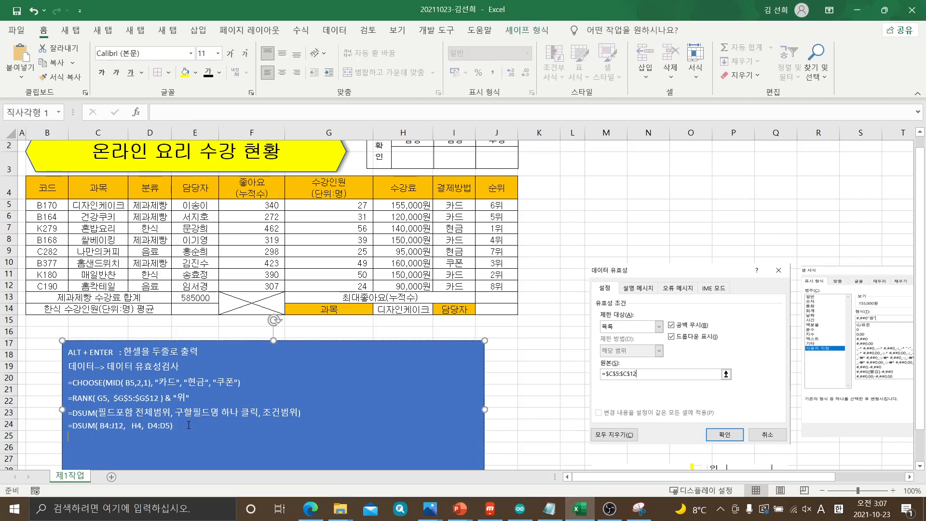
{"action": "key", "text": "Return"}
{"action": "type", "text": "="}
{"action": "key", "text": "Hangul"}
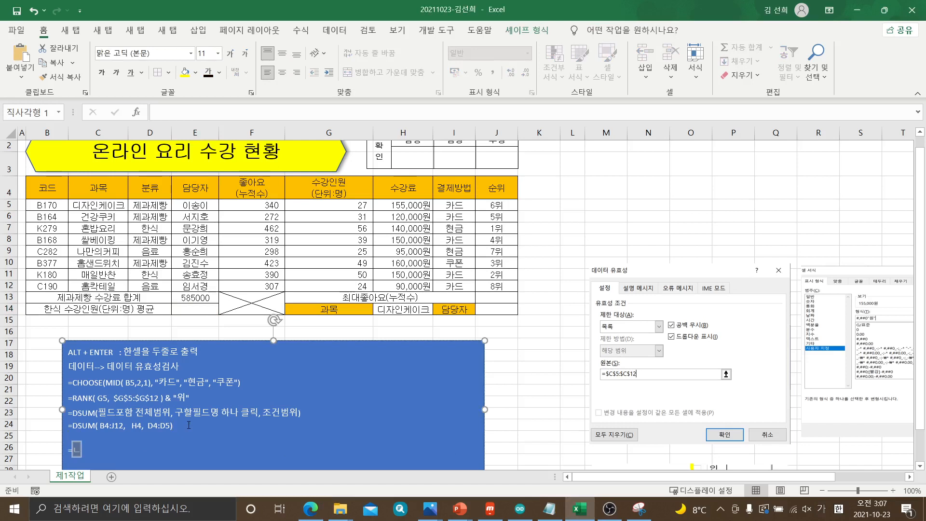
{"action": "key", "text": "Hangul"}
{"action": "type", "text": "SUM"}
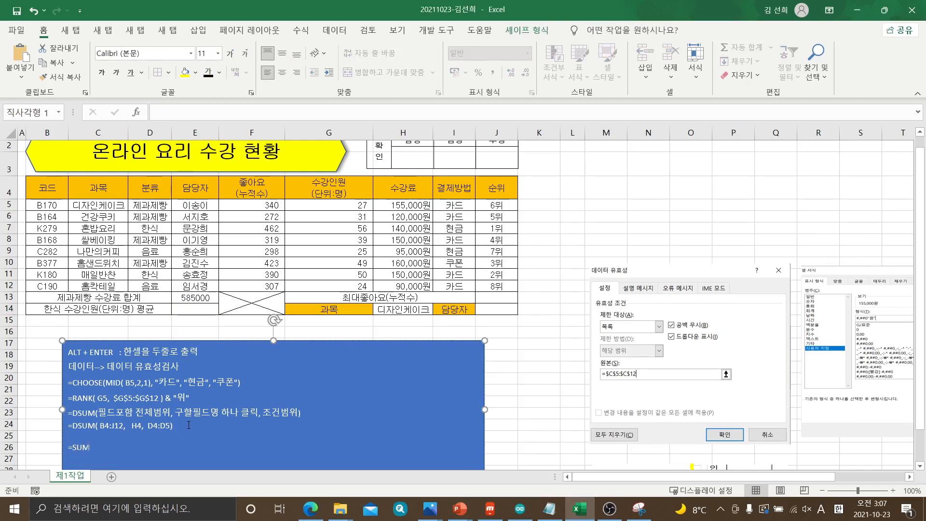
{"action": "type", "text": "IF("}
{"action": "key", "text": "Hangul"}
{"action": "type", "text": "조"}
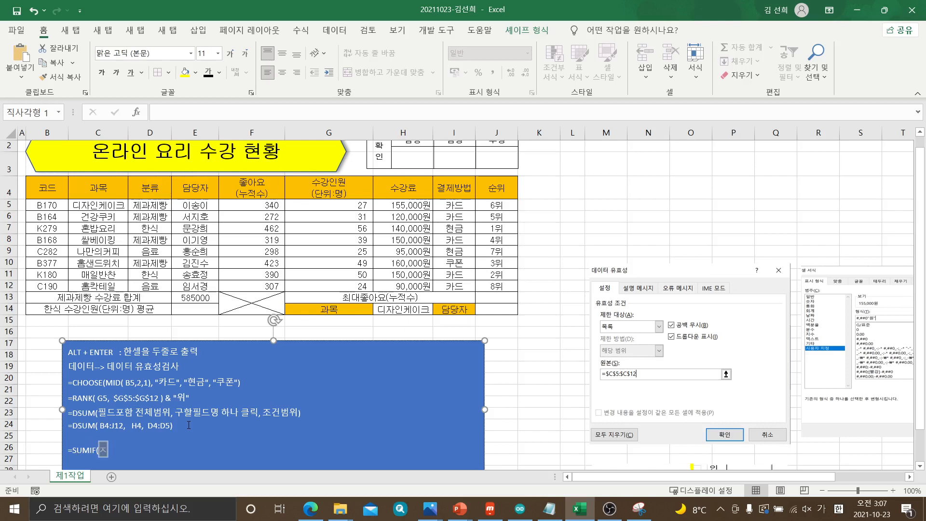
{"action": "type", "text": "거"}
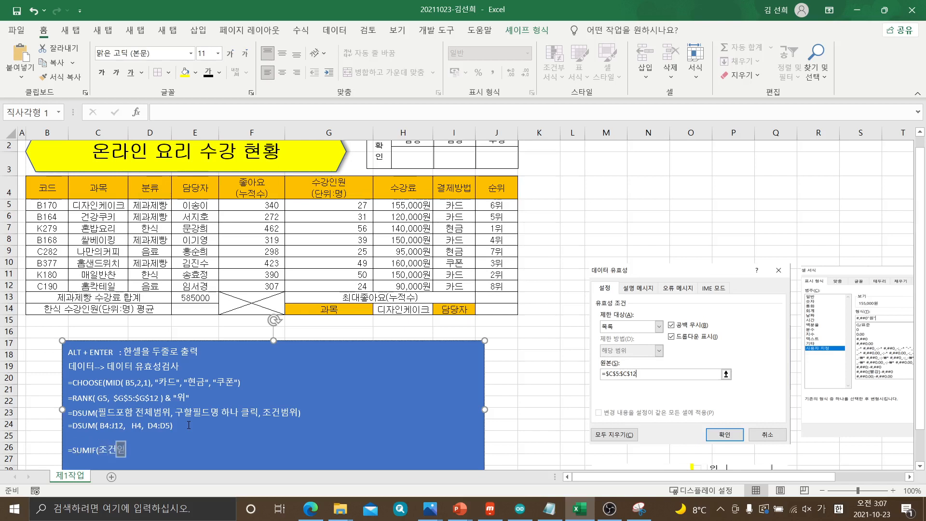
{"action": "key", "text": "BackSpace"}
{"action": "type", "text": "드"}
{"action": "type", "text": "어있ㄴ"}
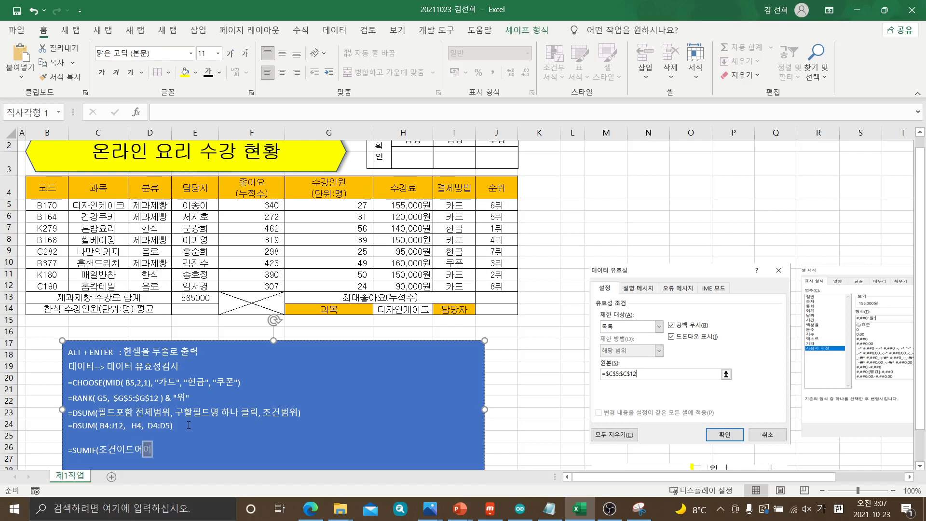
{"action": "type", "text": "ㅡㄴㅂ위"}
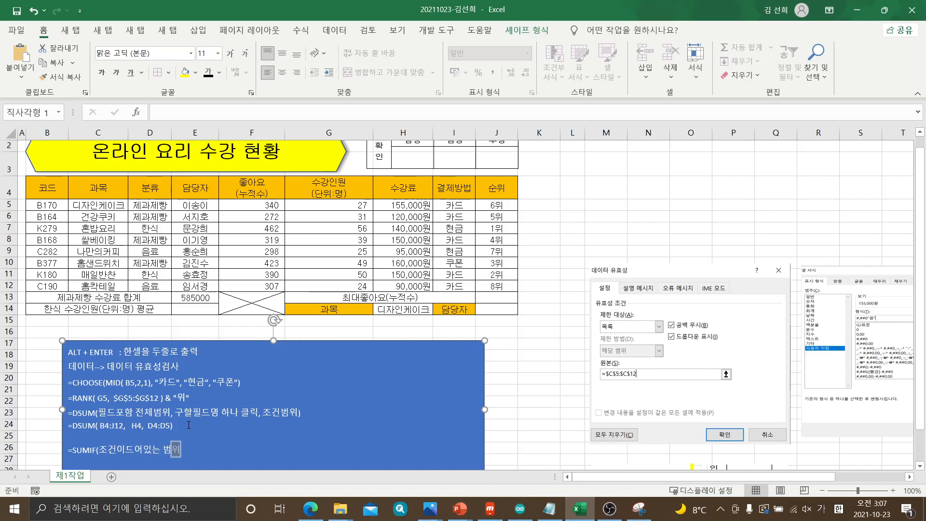
{"action": "type", "text": ", \""}
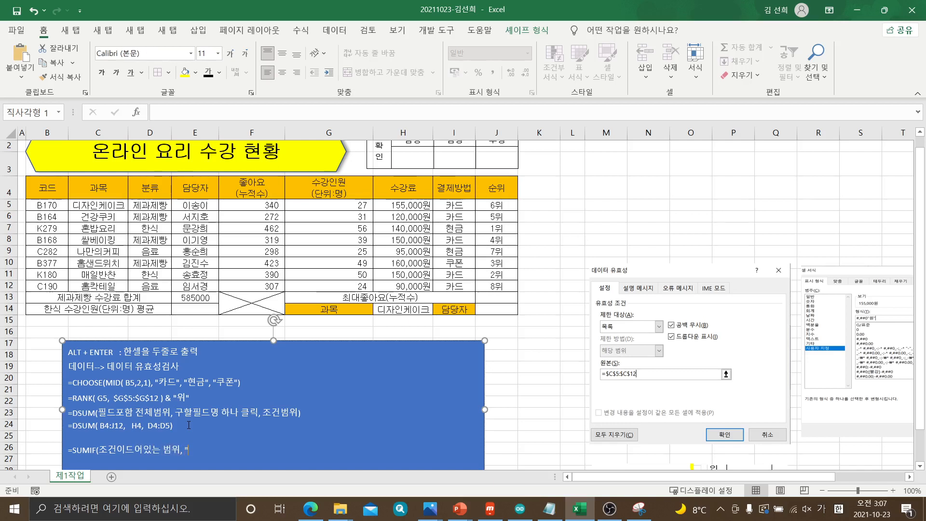
{"action": "type", "text": "ㅈㅗㄱㅓㄴ"}
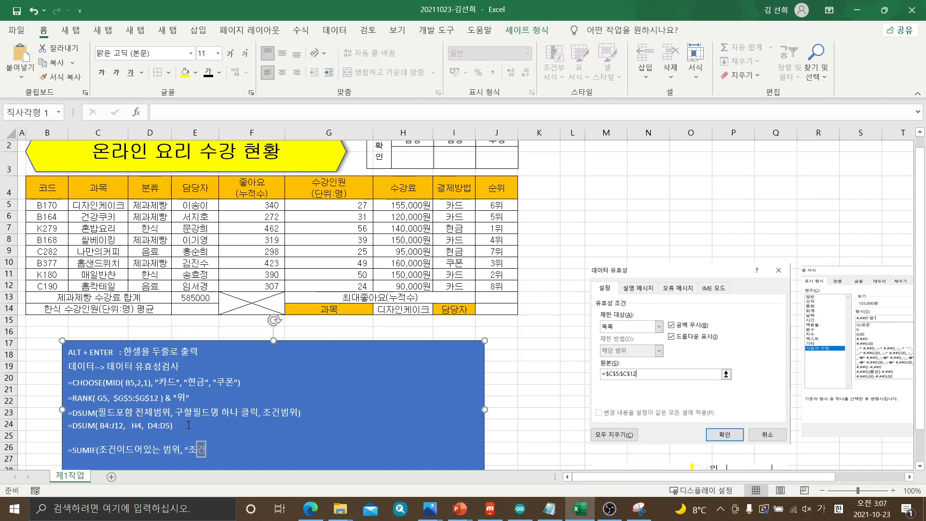
{"action": "type", "text": "\""}
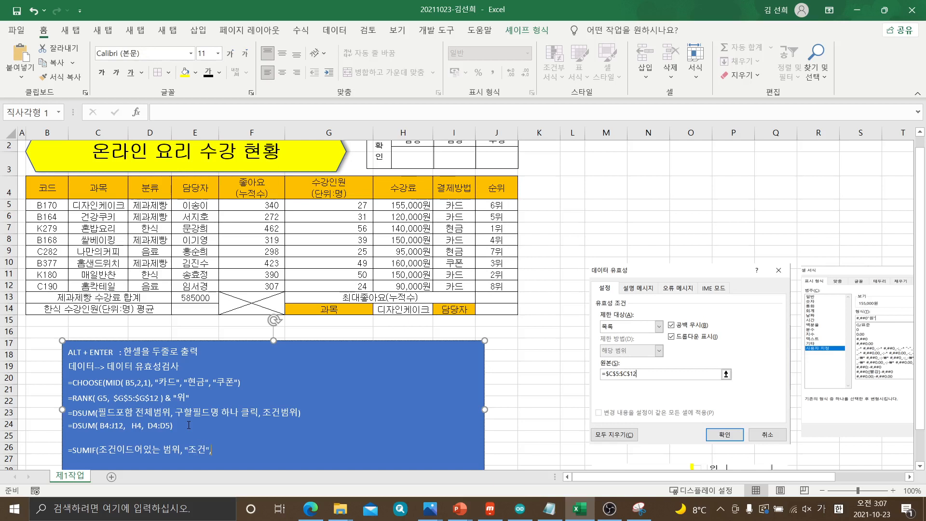
{"action": "type", "text": ", ㅎㅏㅂ"}
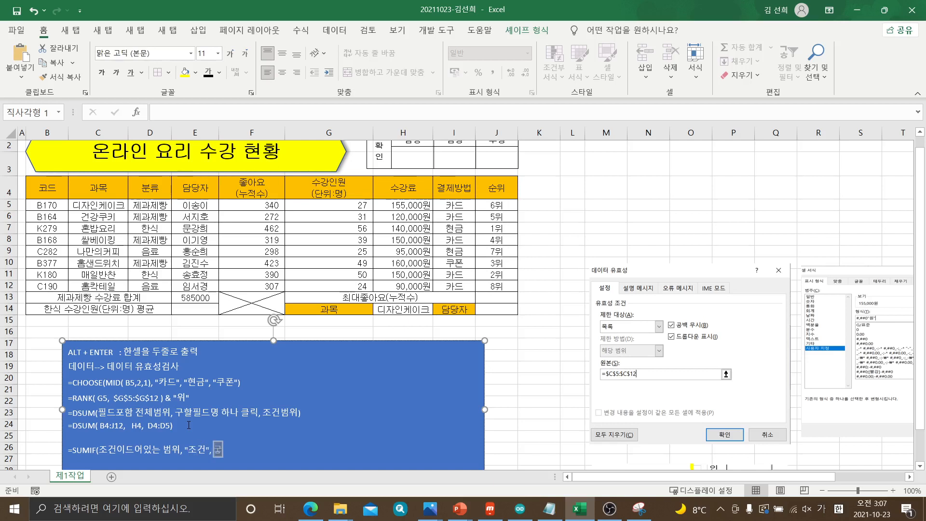
{"action": "type", "text": "ㅏㄹㅂㅓㅁㅇ"}
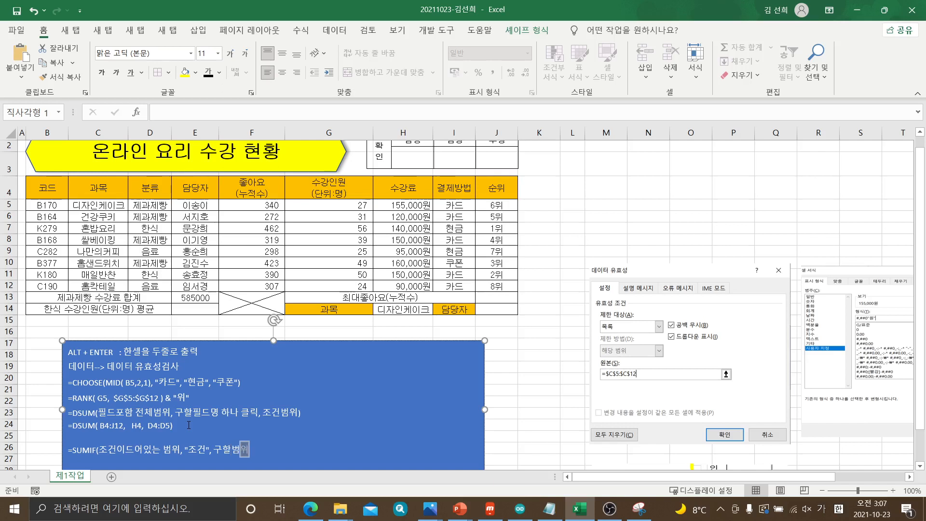
{"action": "type", "text": "ㅜㅣ)"}
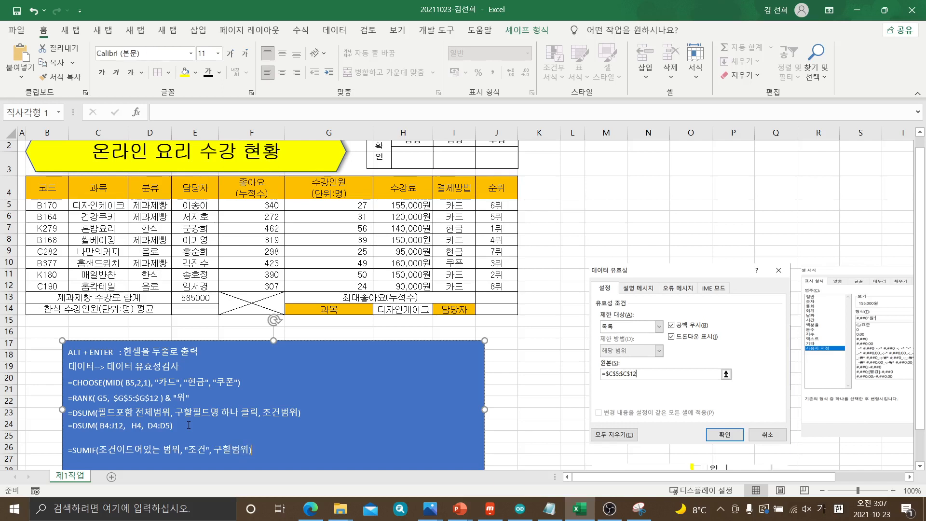
{"action": "type", "text": "="}
Start a =COUNTIF( line in the note directly below the SUMIF line
{"action": "key", "text": "Hangul"}
{"action": "type", "text": "COUNTIF("}
Correct the typo in the note's SUMIF line so the first argument reads 조건이들어있는 범위
{"action": "left_click", "coordinate": [133, 449]}
{"action": "key", "text": "BackSpace"}
{"action": "type", "text": "EMF"}
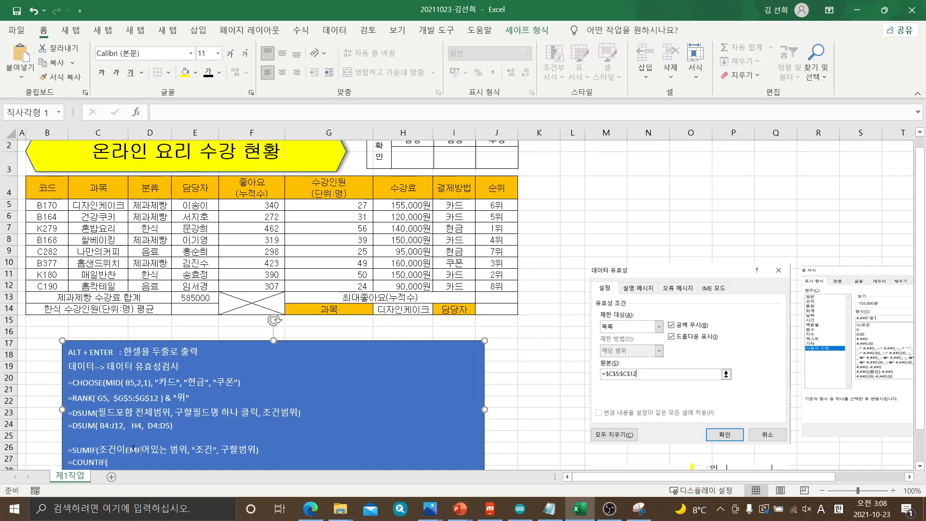
{"action": "key", "text": "BackSpace"}
{"action": "key", "text": "BackSpace"}
{"action": "key", "text": "BackSpace"}
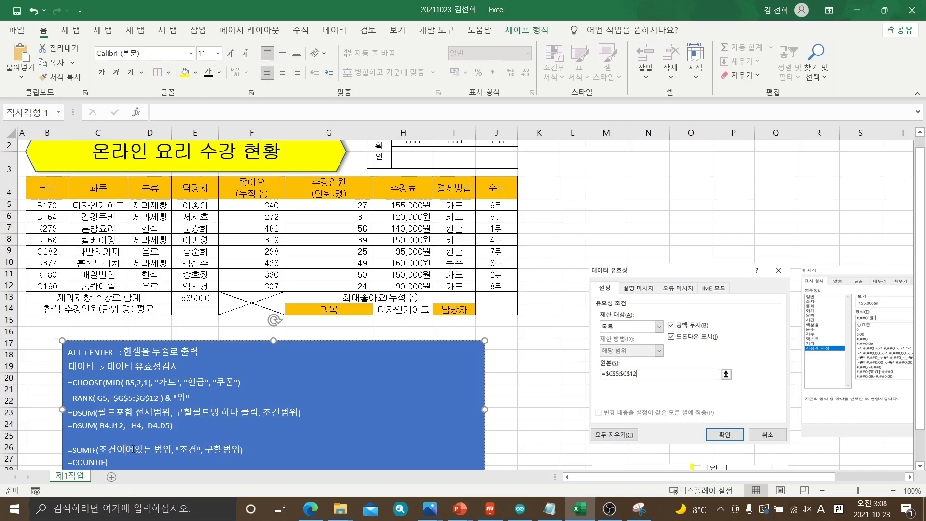
{"action": "key", "text": "Hangul"}
{"action": "type", "text": "들"}
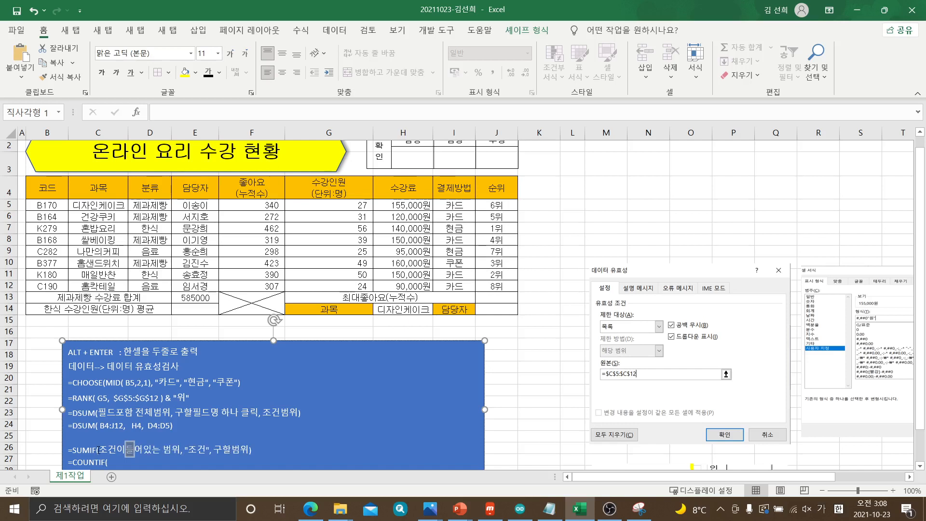
Copy the first two SUMIF arguments into the COUNTIF line, giving =COUNTIF( 조건이들어있는 범위, "조건" )
{"action": "left_click", "coordinate": [106, 451]}
{"action": "left_click_drag", "start_coordinate": [105, 451], "coordinate": [207, 449]}
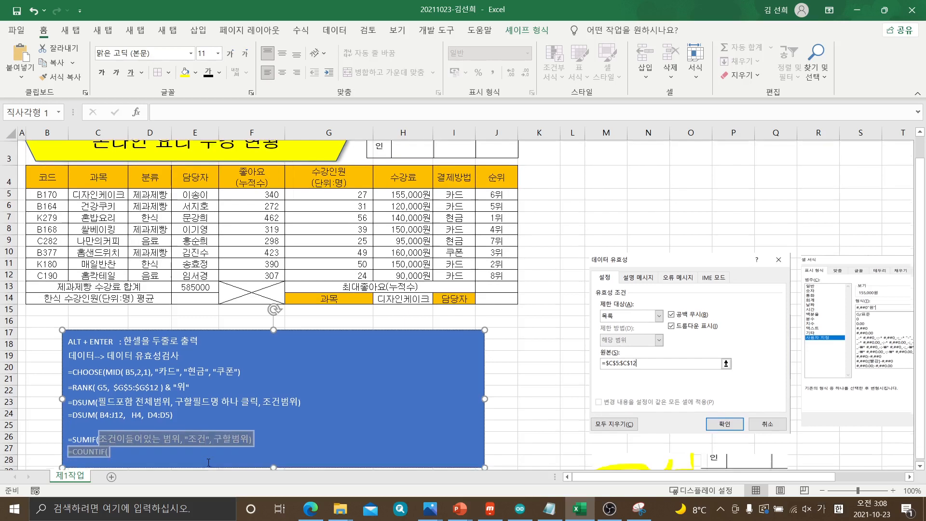
{"action": "scroll", "coordinate": [207, 448], "scroll_direction": "down", "scroll_amount": 1}
{"action": "left_click_drag", "start_coordinate": [209, 440], "coordinate": [211, 439]}
{"action": "key", "text": "ctrl+c"}
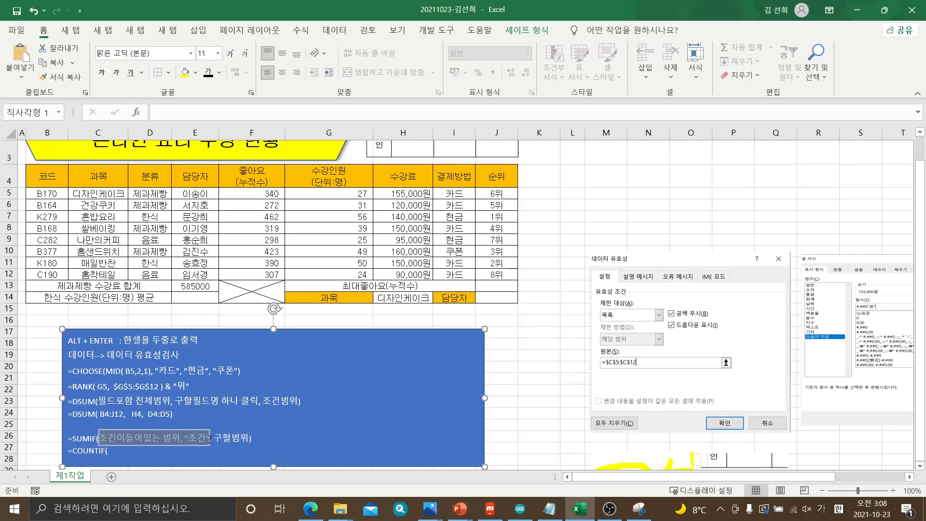
{"action": "left_click", "coordinate": [124, 450]}
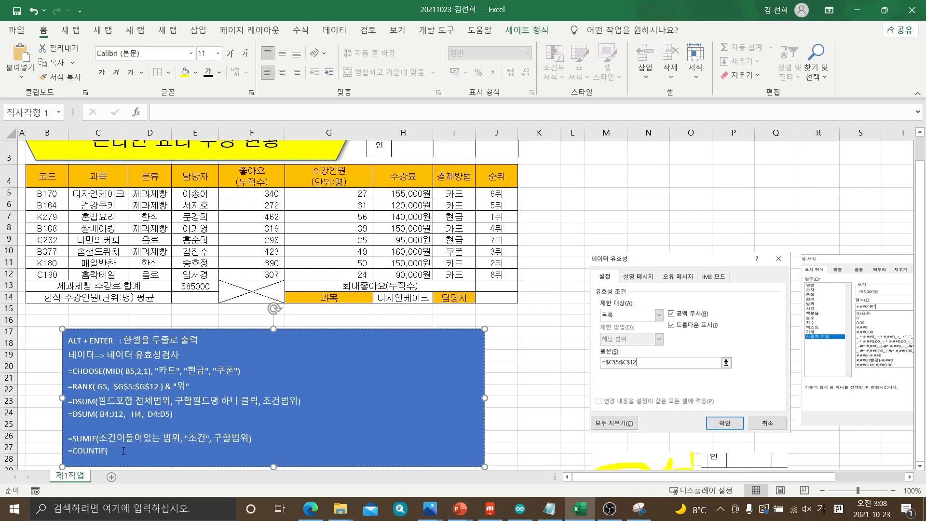
{"action": "key", "text": "ctrl+v"}
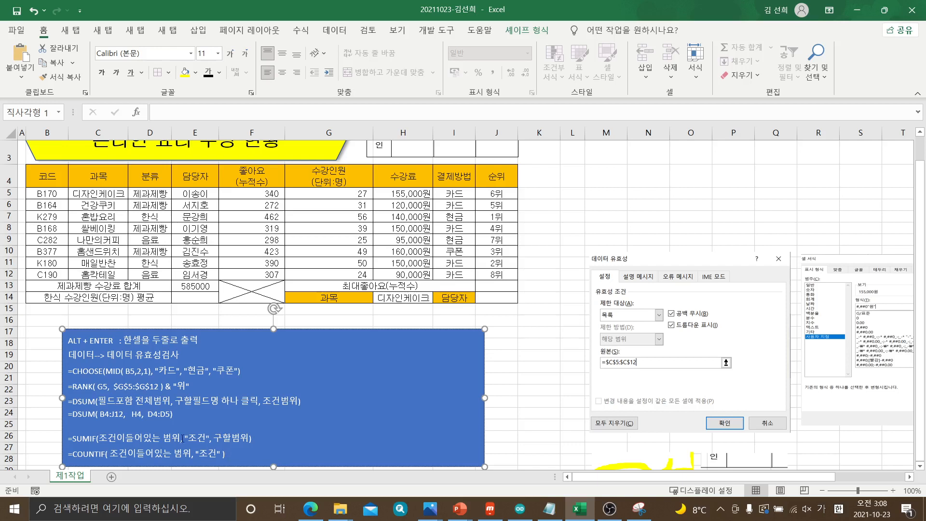
Extend the blue note's lower edge to about row 32 to make room below the COUNTIF line
{"action": "left_click_drag", "start_coordinate": [98, 436], "coordinate": [249, 437]}
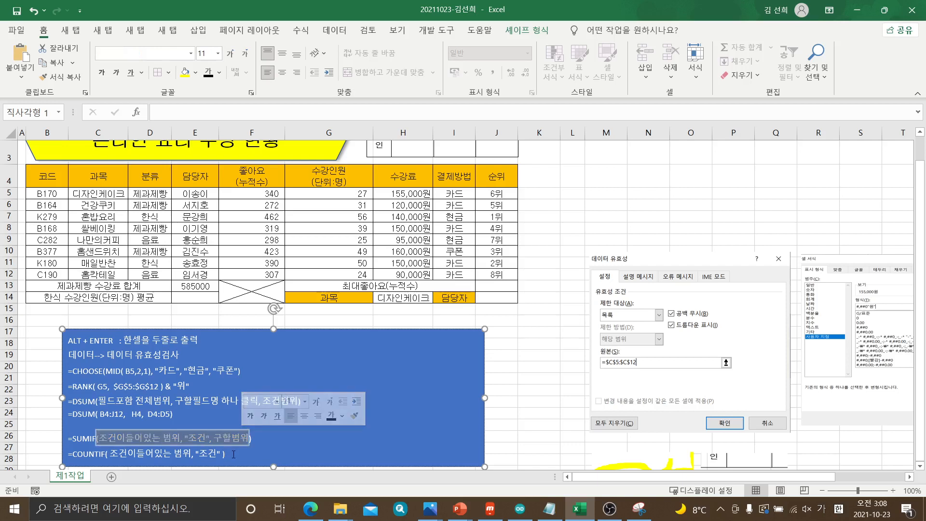
{"action": "left_click", "coordinate": [234, 454]}
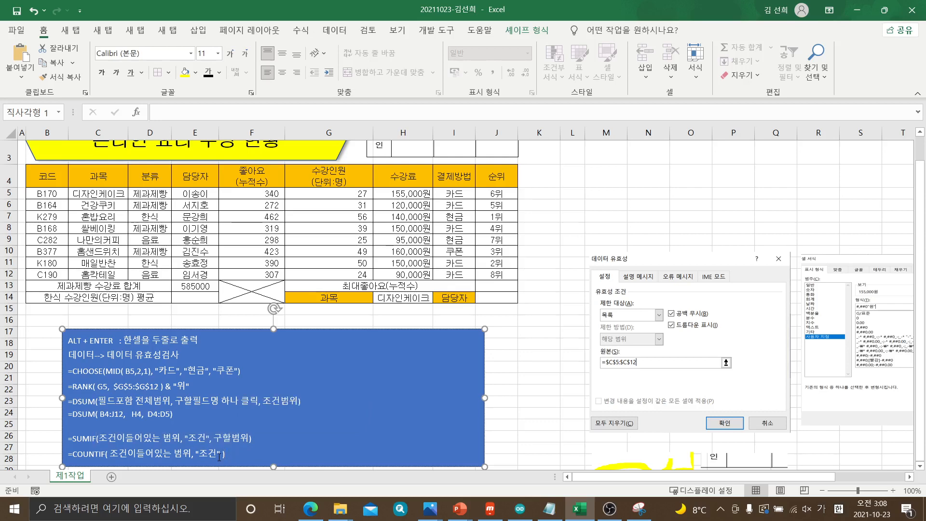
{"action": "scroll", "coordinate": [242, 447], "scroll_direction": "down", "scroll_amount": 2}
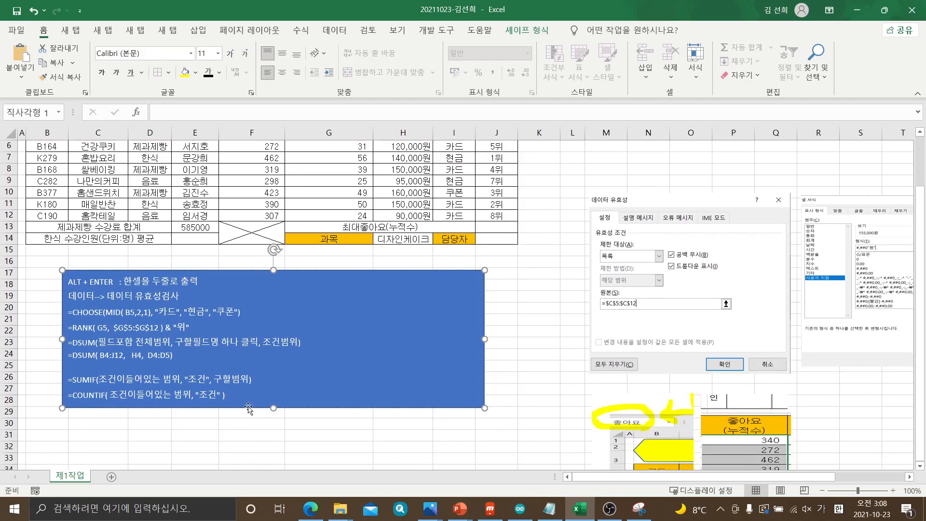
{"action": "left_click_drag", "start_coordinate": [272, 410], "coordinate": [273, 452]}
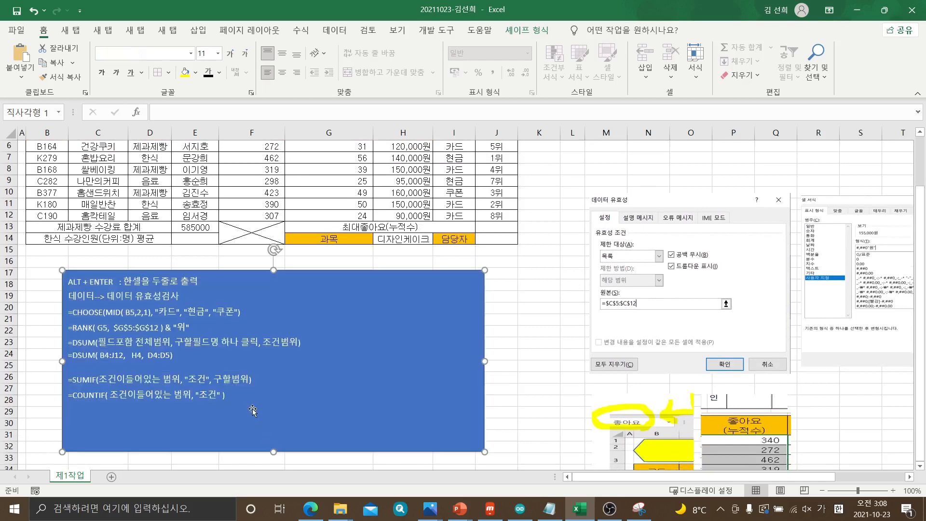
{"action": "left_click", "coordinate": [242, 394]}
{"action": "scroll", "coordinate": [242, 394], "scroll_direction": "up", "scroll_amount": 2}
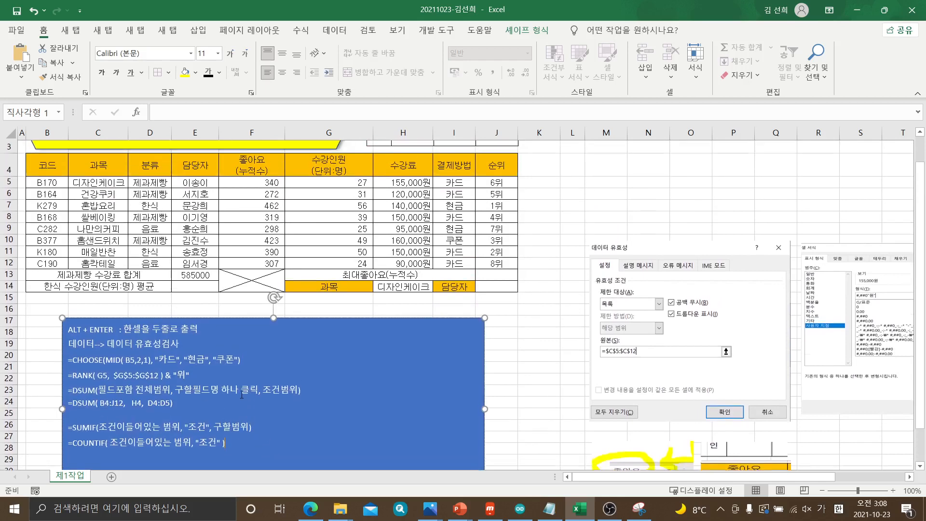
{"action": "scroll", "coordinate": [242, 394], "scroll_direction": "down", "scroll_amount": 2}
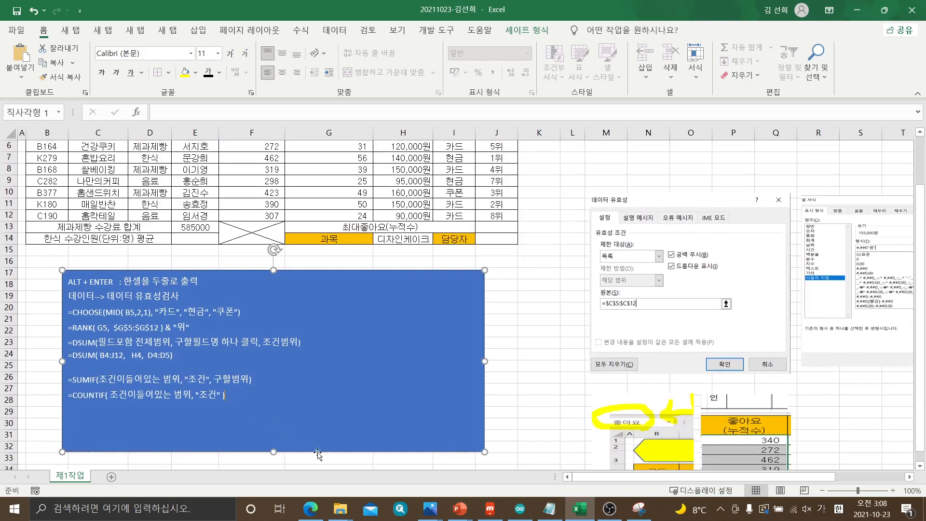
Switch to the exam PDF in Edge, underline 수강인원(단위:명) 평균 in item (4), and return to Excel
{"action": "left_click", "coordinate": [310, 508]}
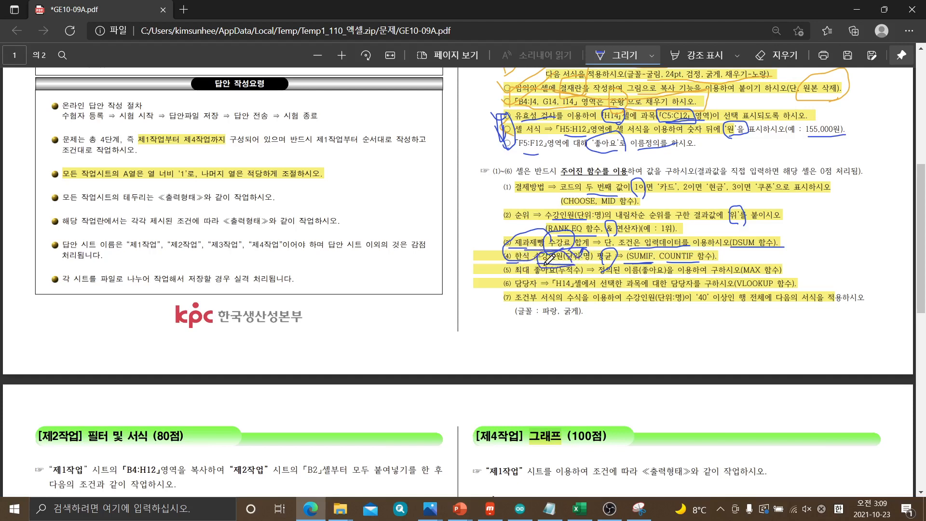
{"action": "left_click_drag", "start_coordinate": [543, 265], "coordinate": [608, 262]}
{"action": "left_click", "coordinate": [579, 510]}
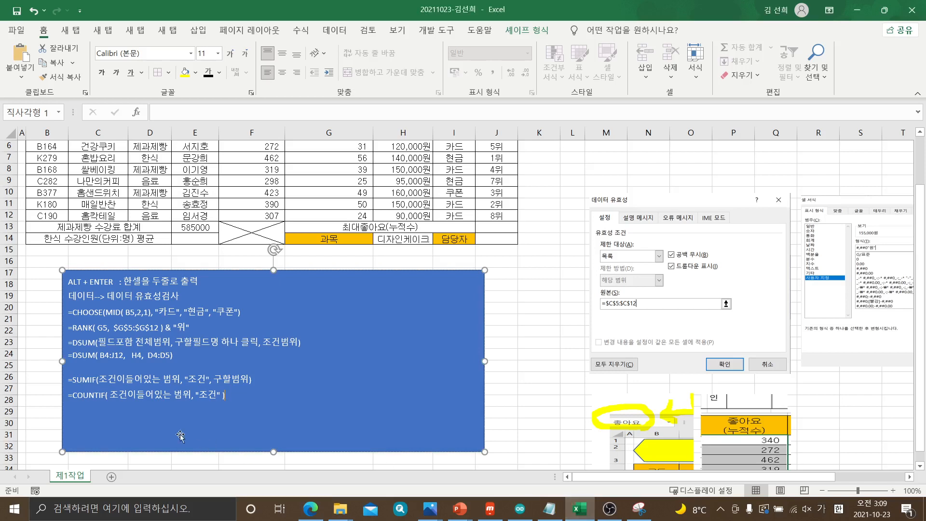
Start a SUMIF formula in E14 with the 분류 cells D5:D12 as its condition range
{"action": "left_click", "coordinate": [207, 241]}
{"action": "type", "text": "="}
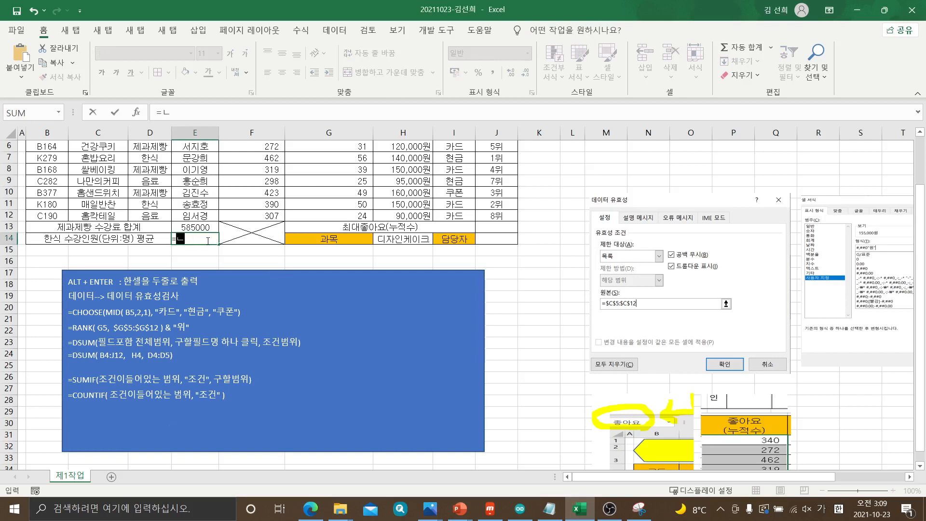
{"action": "key", "text": "Hangul"}
{"action": "type", "text": "S"}
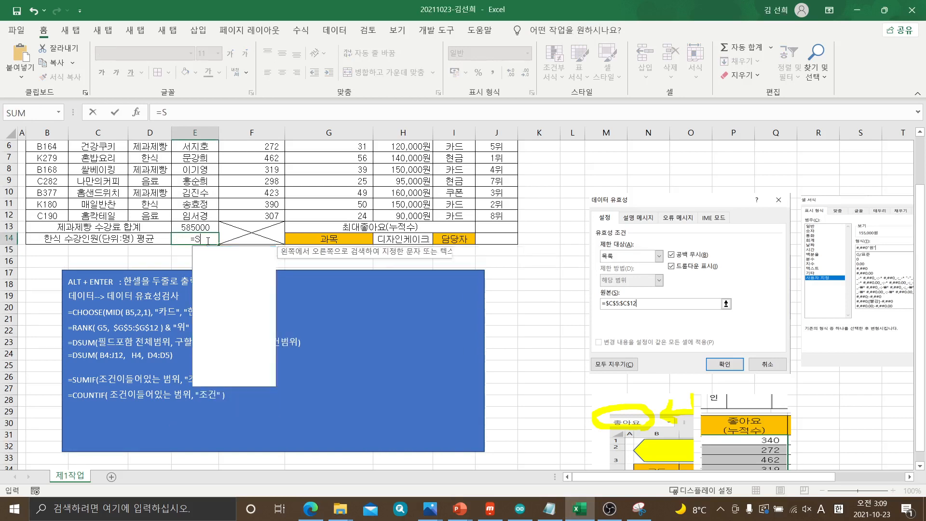
{"action": "type", "text": "UMIF("}
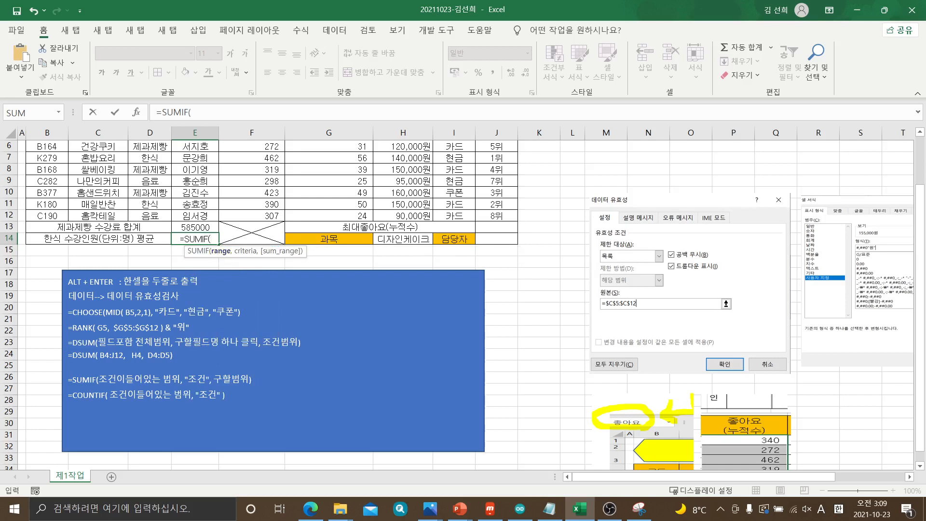
{"action": "scroll", "coordinate": [253, 314], "scroll_direction": "up", "scroll_amount": 2}
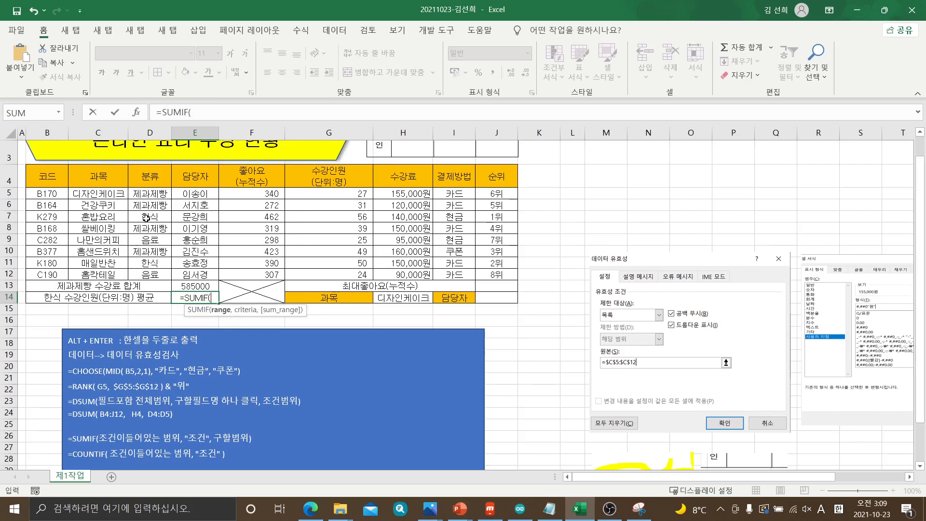
{"action": "left_click_drag", "start_coordinate": [150, 193], "coordinate": [151, 275]}
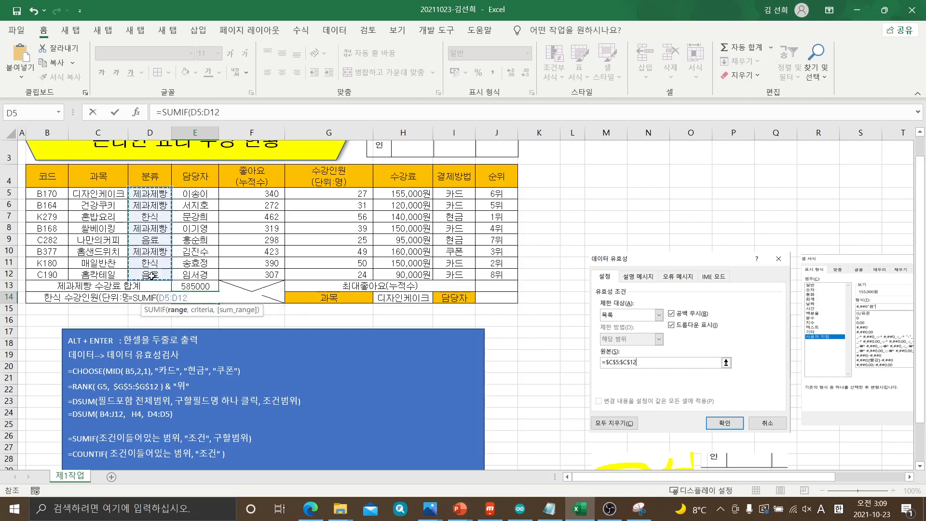
{"action": "left_click", "coordinate": [151, 193]}
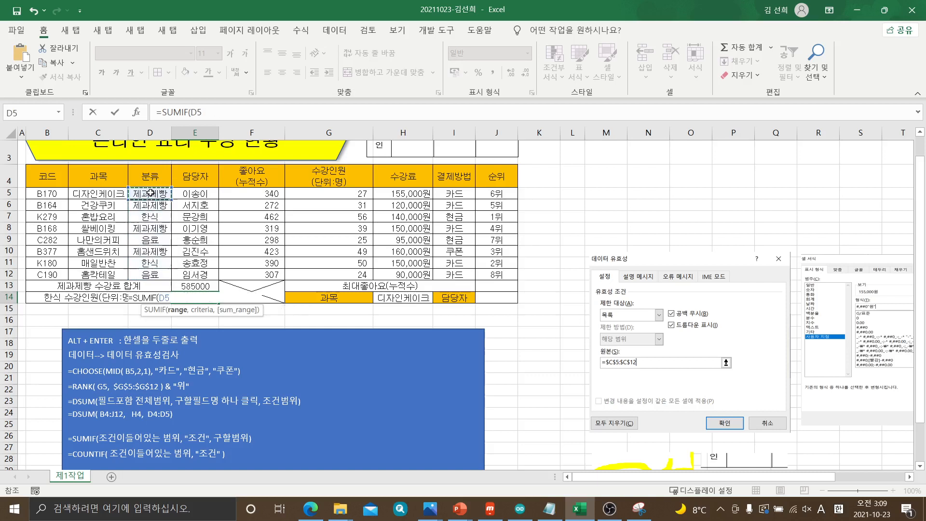
{"action": "left_click_drag", "start_coordinate": [151, 192], "coordinate": [152, 274]}
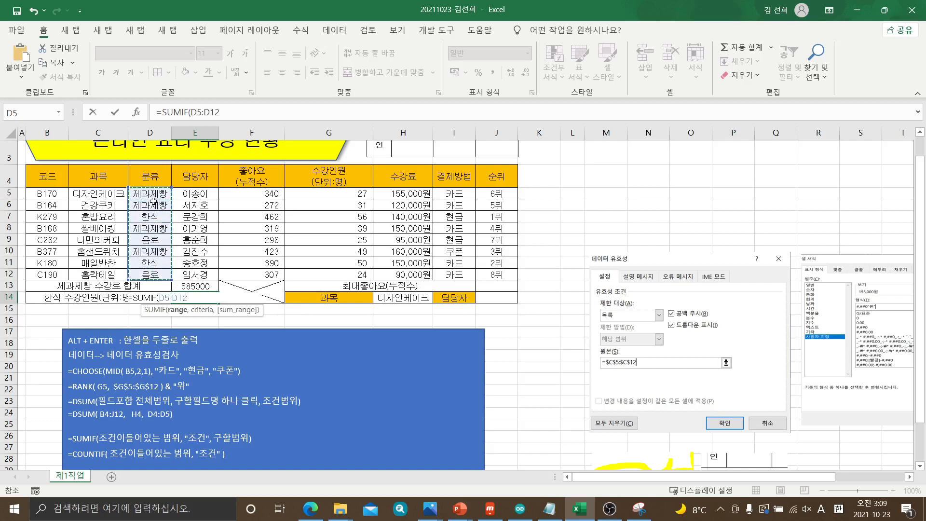
{"action": "left_click_drag", "start_coordinate": [152, 194], "coordinate": [154, 275]}
{"action": "type", "text": ","}
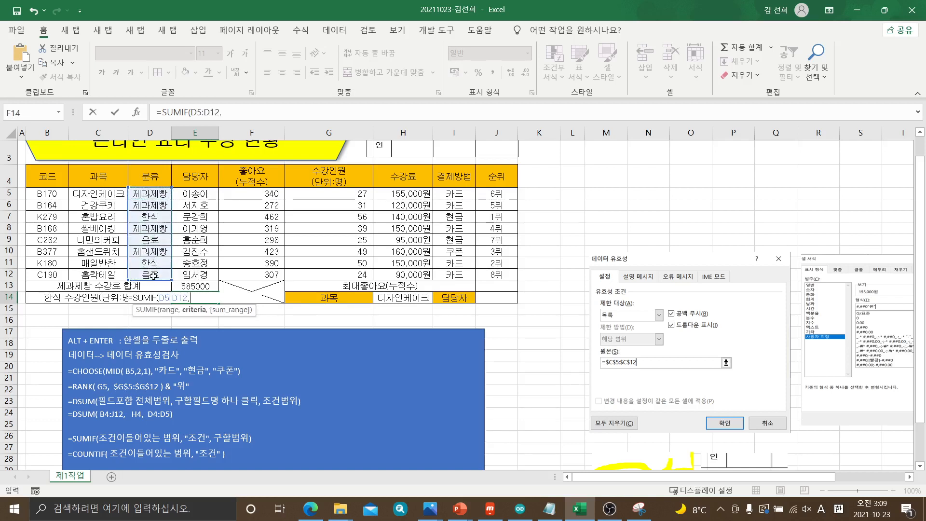
{"action": "type", "text": "\"한식\","}
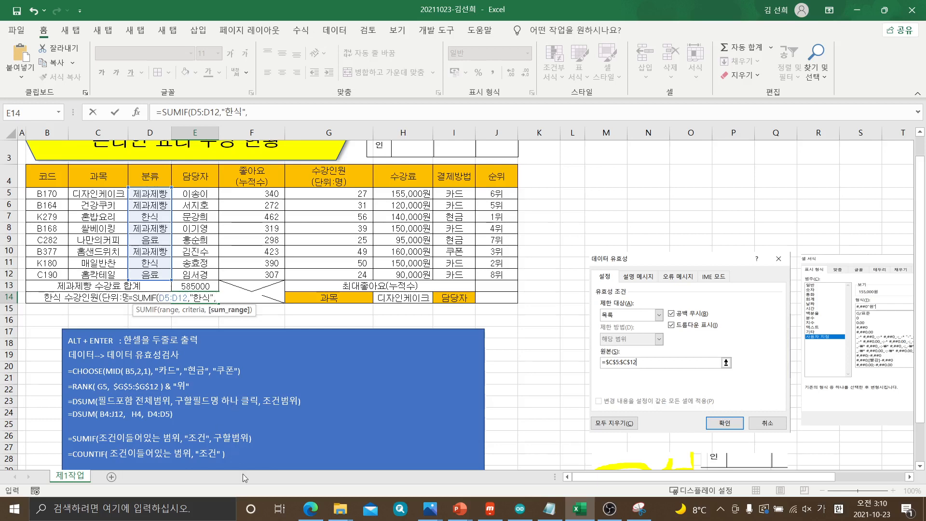
Check item (4) in the exam PDF in Edge and complete E14's SUMIF with criterion "한식" and sum range G5:G12
{"action": "left_click", "coordinate": [310, 508]}
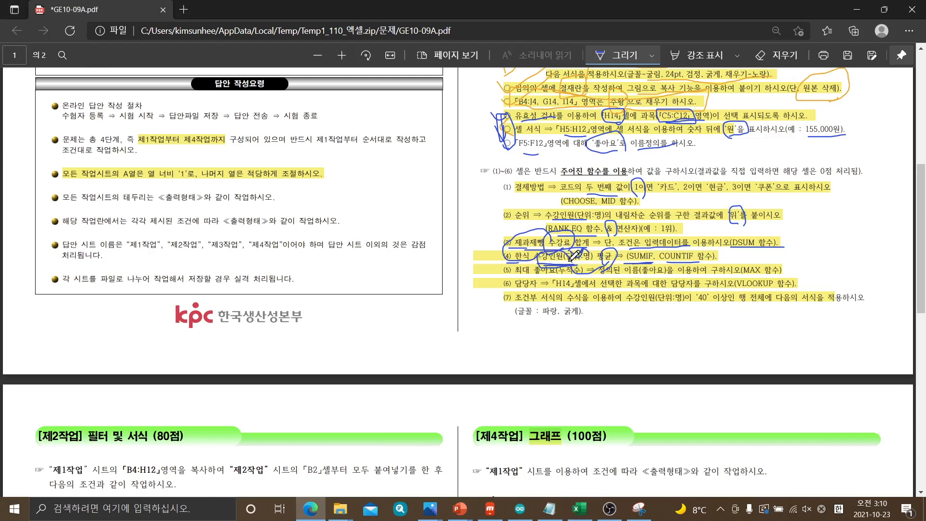
{"action": "left_click", "coordinate": [580, 508]}
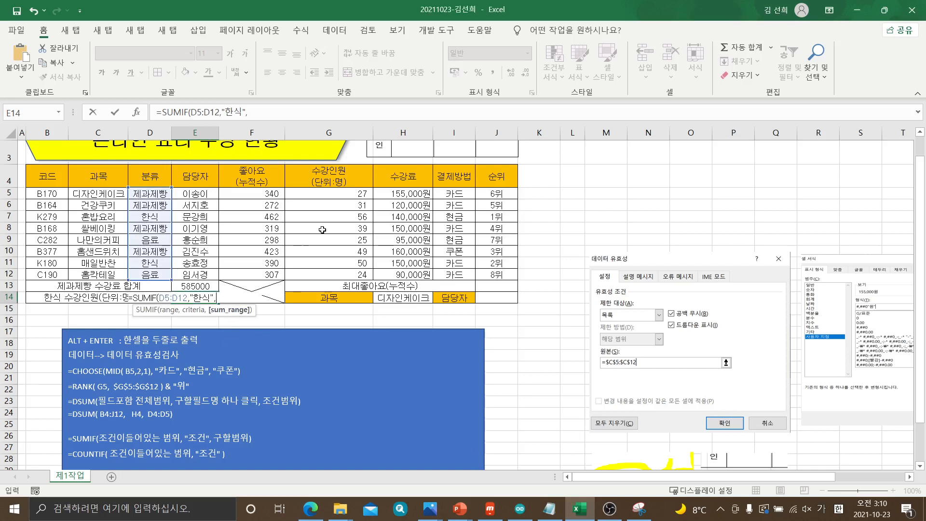
{"action": "left_click_drag", "start_coordinate": [323, 194], "coordinate": [335, 274]}
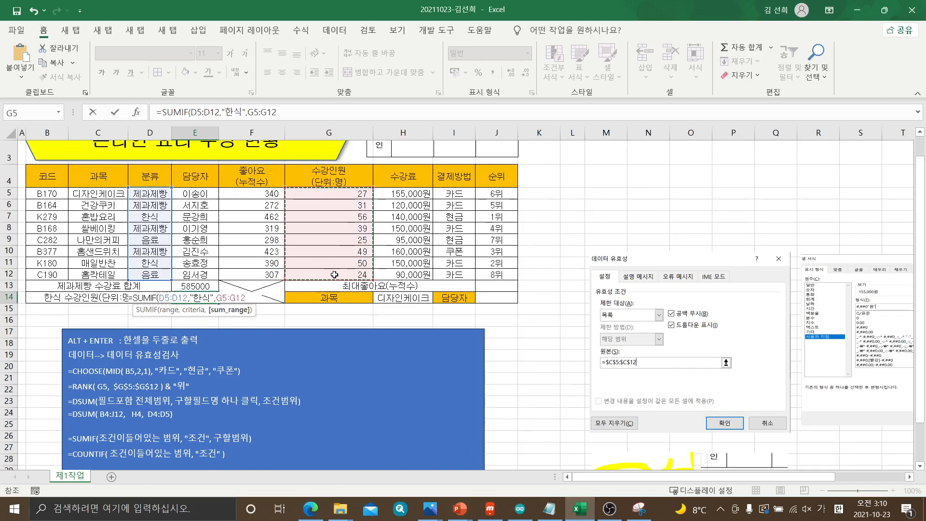
{"action": "type", "text": ")"}
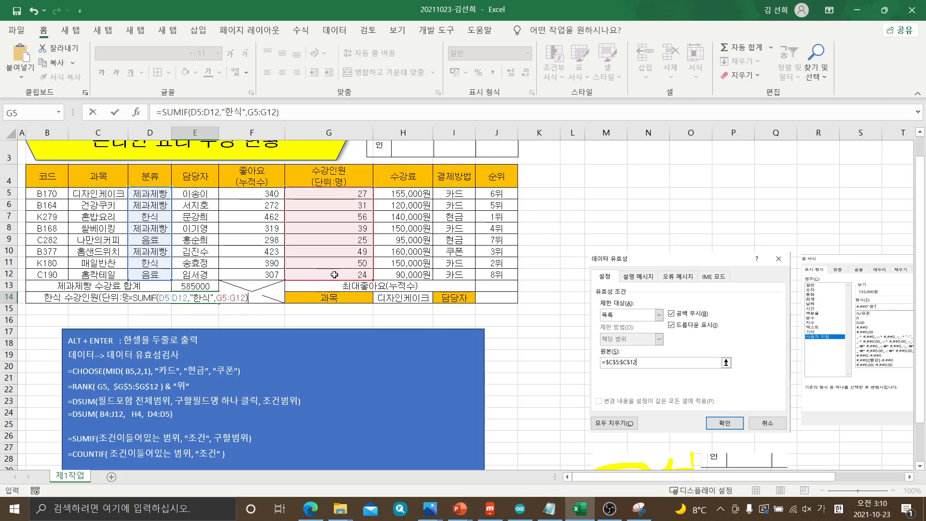
{"action": "key", "text": "Return"}
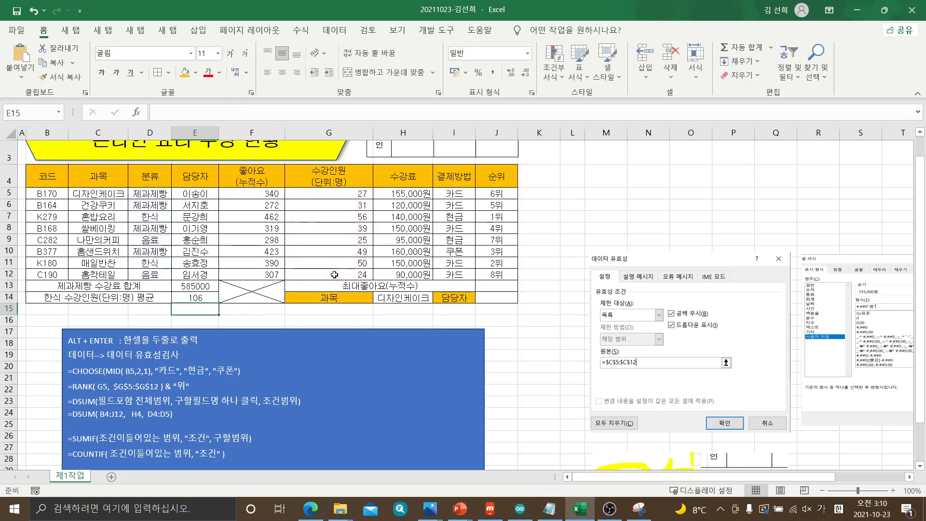
Copy E14's formula =SUMIF(D5:D12,"한식",G5:G12) onto a new line below the SUMIF syntax line in the blue note
{"action": "left_click", "coordinate": [204, 298]}
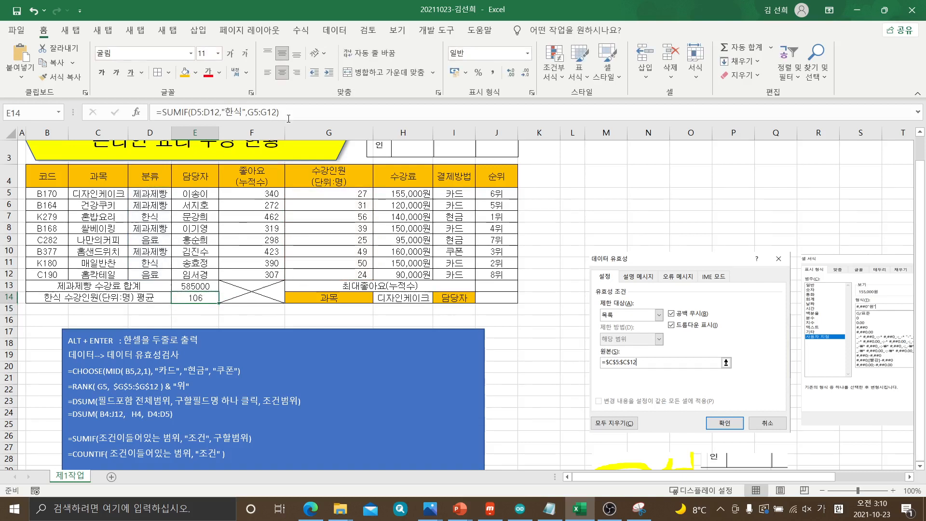
{"action": "left_click_drag", "start_coordinate": [289, 119], "coordinate": [159, 119]}
{"action": "key", "text": "ctrl+c"}
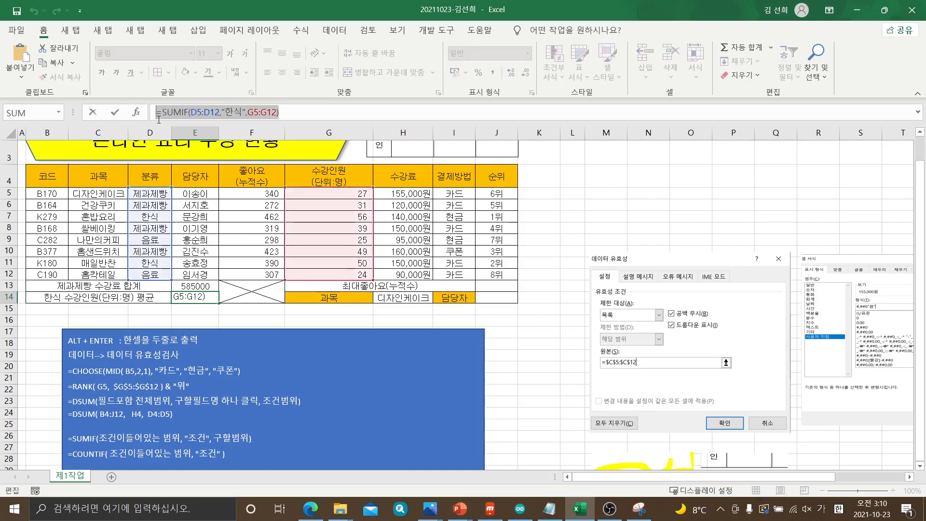
{"action": "key", "text": "Escape"}
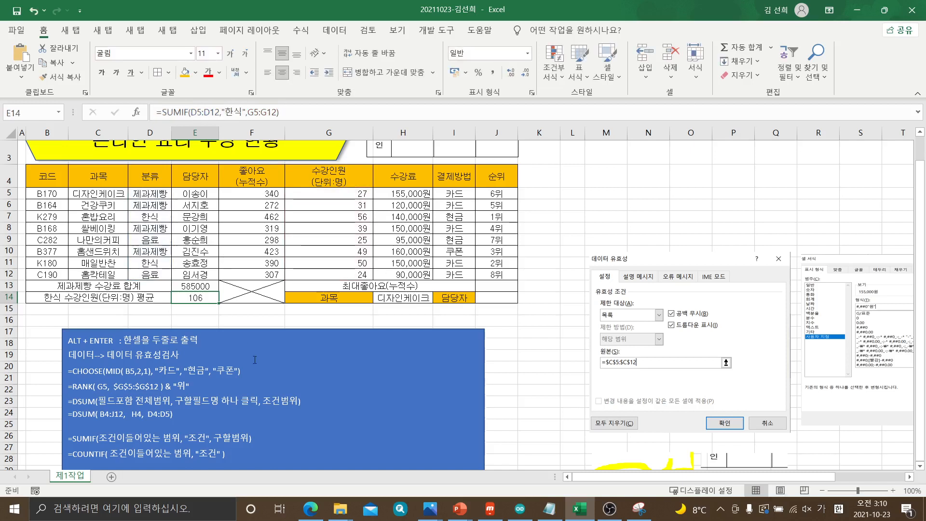
{"action": "left_click", "coordinate": [266, 439]}
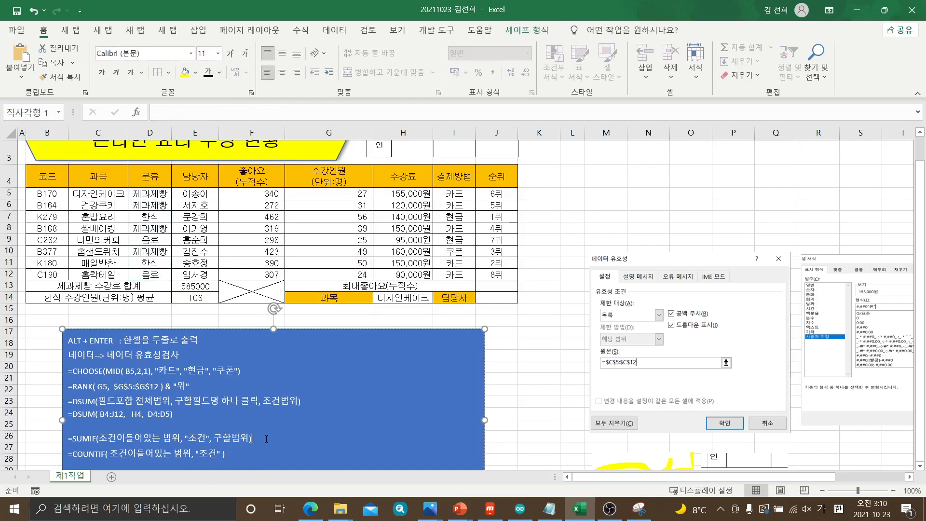
{"action": "key", "text": "Return"}
{"action": "key", "text": "ctrl+v"}
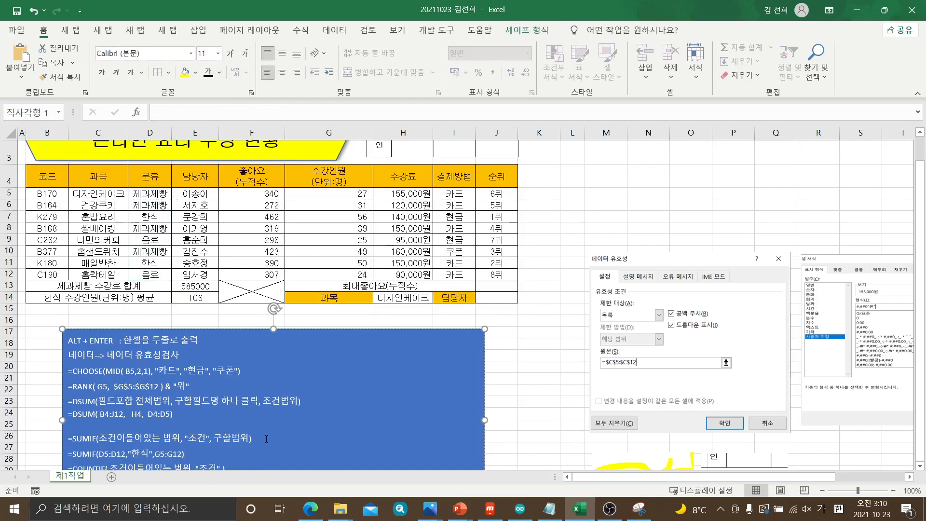
{"action": "scroll", "coordinate": [271, 437], "scroll_direction": "down", "scroll_amount": 1}
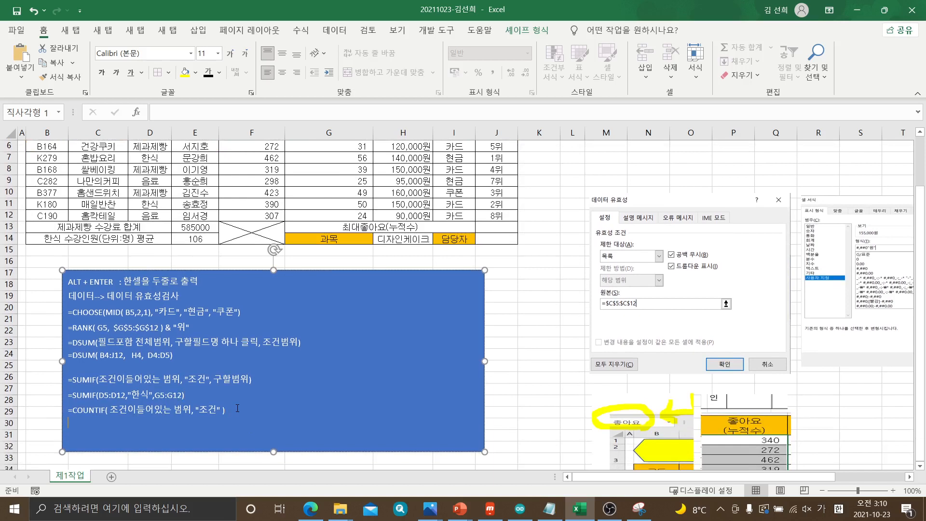
Extend E14's SUMIF formula with a division by a COUNTIF function, leaving its arguments open
{"action": "scroll", "coordinate": [237, 408], "scroll_direction": "up", "scroll_amount": 2}
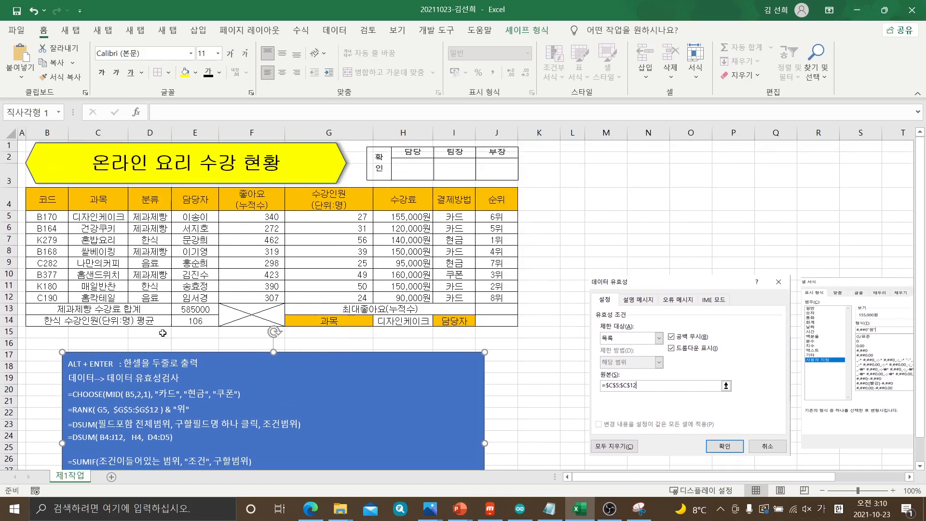
{"action": "left_click", "coordinate": [192, 321]}
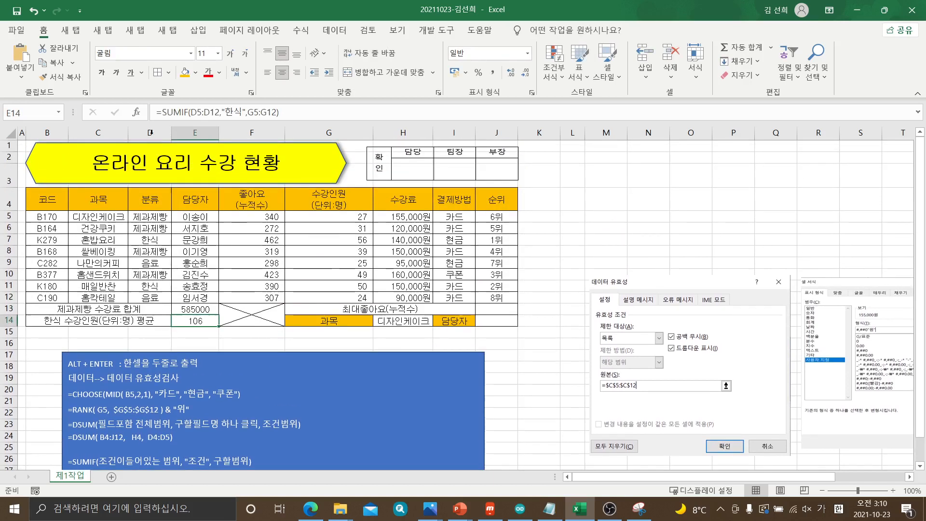
{"action": "left_click", "coordinate": [308, 112]}
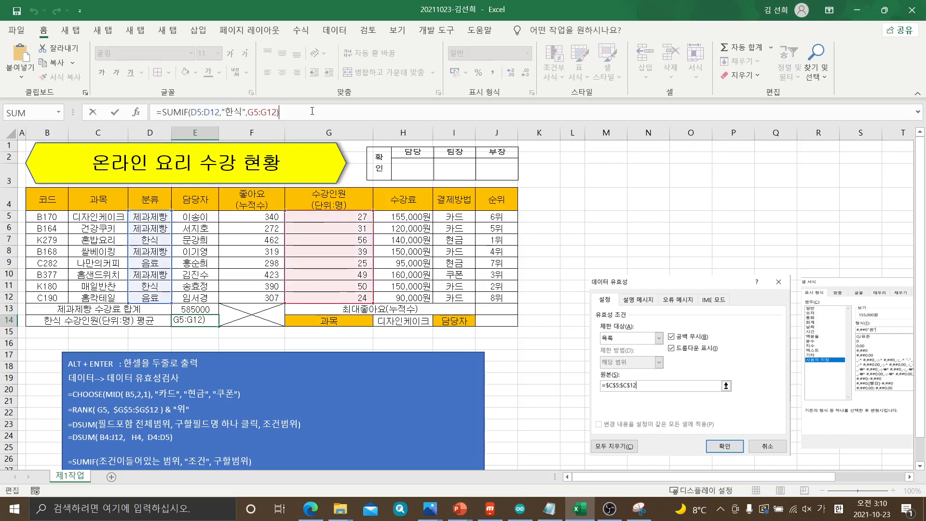
{"action": "type", "text": "/"}
{"action": "type", "text": "DOUNTIF("}
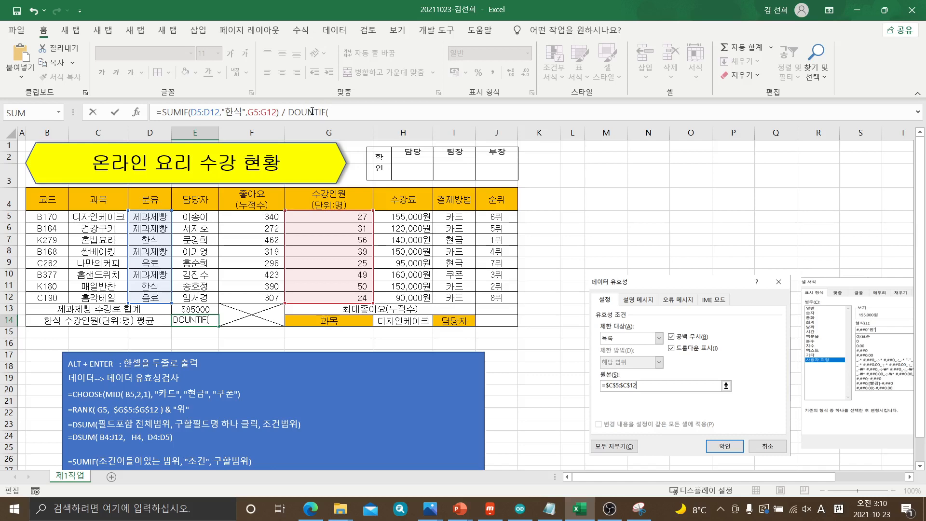
{"action": "key", "text": "BackSpace"}
{"action": "key", "text": "BackSpace"}
{"action": "key", "text": "BackSpace"}
{"action": "key", "text": "BackSpace"}
{"action": "key", "text": "BackSpace"}
{"action": "key", "text": "BackSpace"}
{"action": "key", "text": "BackSpace"}
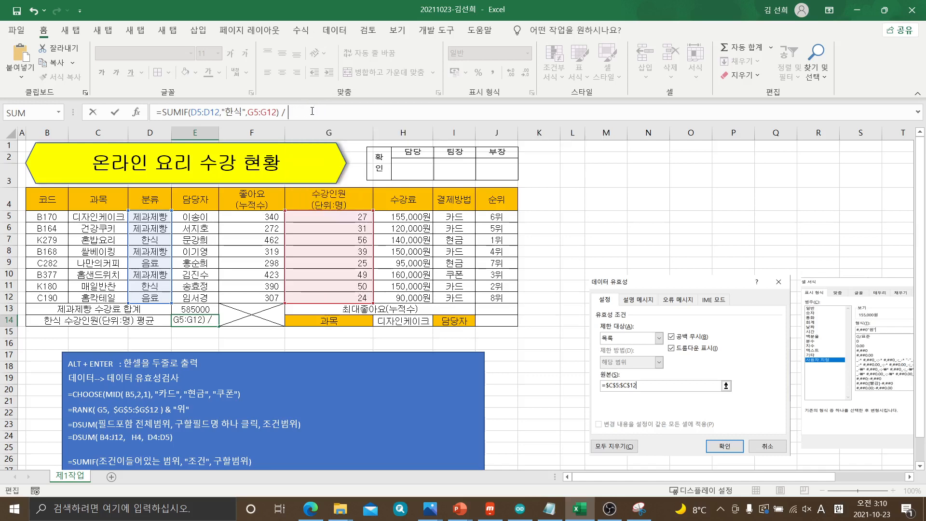
{"action": "type", "text": "COUN"}
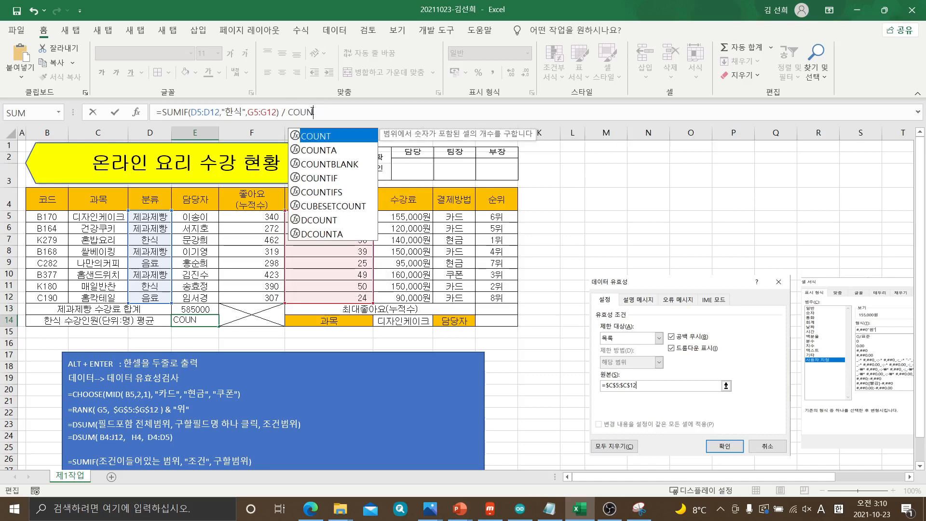
{"action": "type", "text": "TIF("}
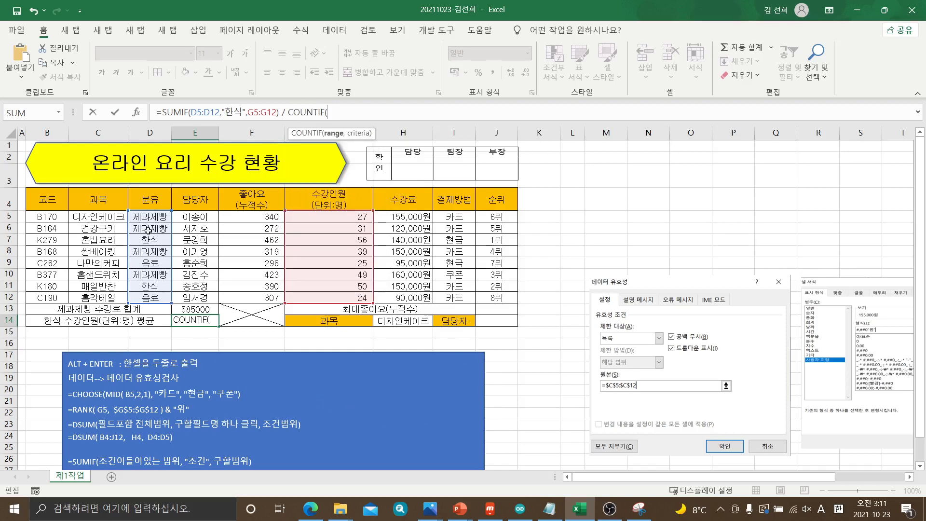
Complete E14's COUNTIF with range D5:D12 and criterion "한식", and commit the formula
{"action": "left_click_drag", "start_coordinate": [144, 217], "coordinate": [148, 297]}
{"action": "type", "text": ","}
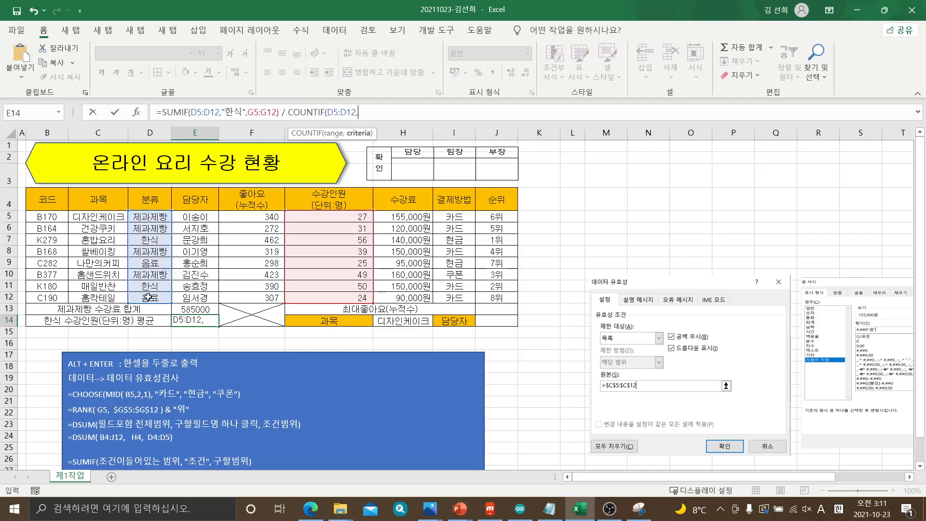
{"action": "type", "text": " \"한식\")"}
{"action": "key", "text": "Return"}
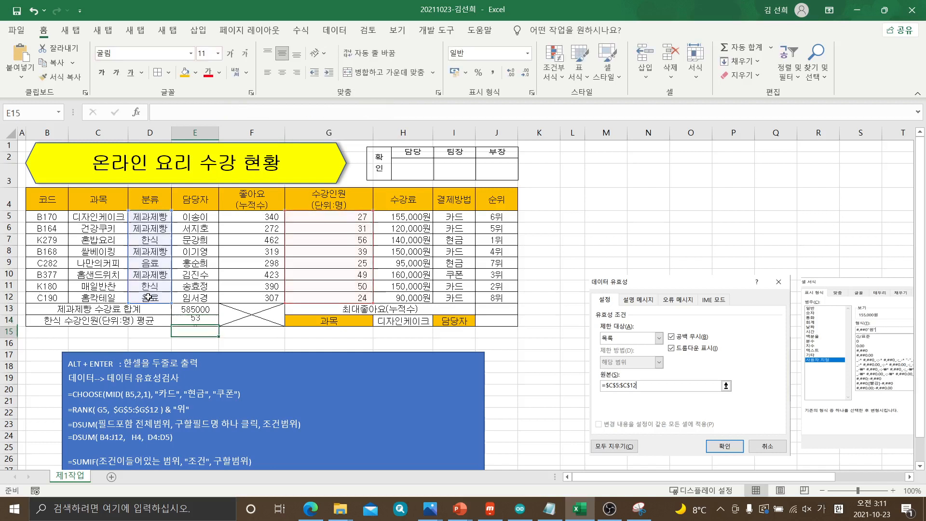
Copy COUNTIF(D5:D12, "한식") from E14's formula into the blue note below the COUNTIF syntax line
{"action": "left_click", "coordinate": [183, 321]}
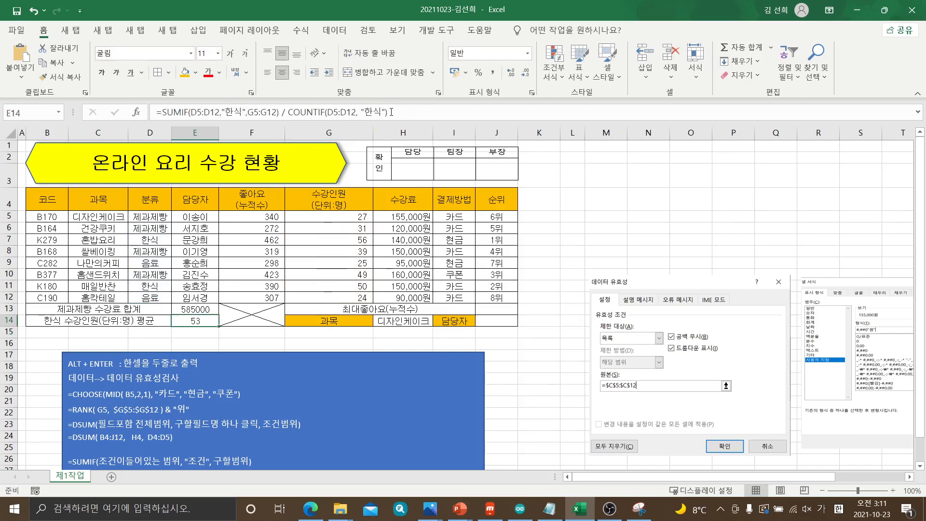
{"action": "left_click_drag", "start_coordinate": [390, 112], "coordinate": [290, 113]}
{"action": "key", "text": "ctrl+c"}
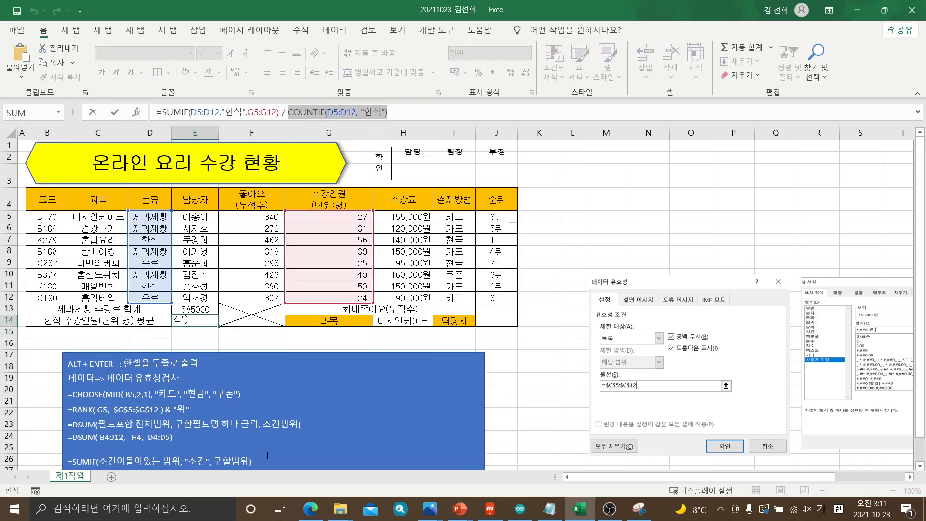
{"action": "scroll", "coordinate": [267, 455], "scroll_direction": "down", "scroll_amount": 2}
{"action": "left_click", "coordinate": [232, 401]}
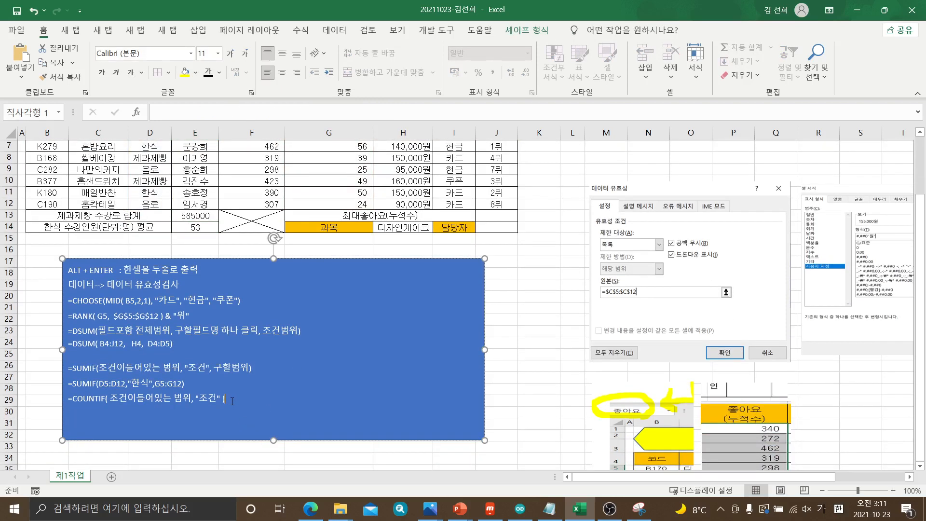
{"action": "key", "text": "ctrl+v"}
Copy E14's full SUMIF / COUNTIF formula onto a new line at the end of the blue note, and enlarge the note downward to fit it
{"action": "left_click", "coordinate": [177, 228]}
{"action": "scroll", "coordinate": [299, 193], "scroll_direction": "up", "scroll_amount": 1}
{"action": "left_click_drag", "start_coordinate": [419, 109], "coordinate": [154, 114]}
{"action": "key", "text": "ctrl+c"}
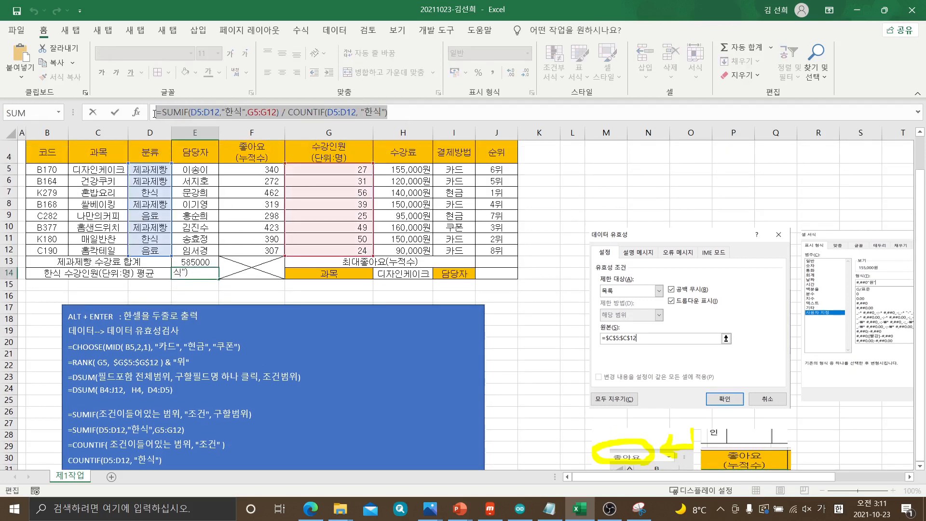
{"action": "key", "text": "Escape"}
{"action": "scroll", "coordinate": [217, 358], "scroll_direction": "down", "scroll_amount": 2}
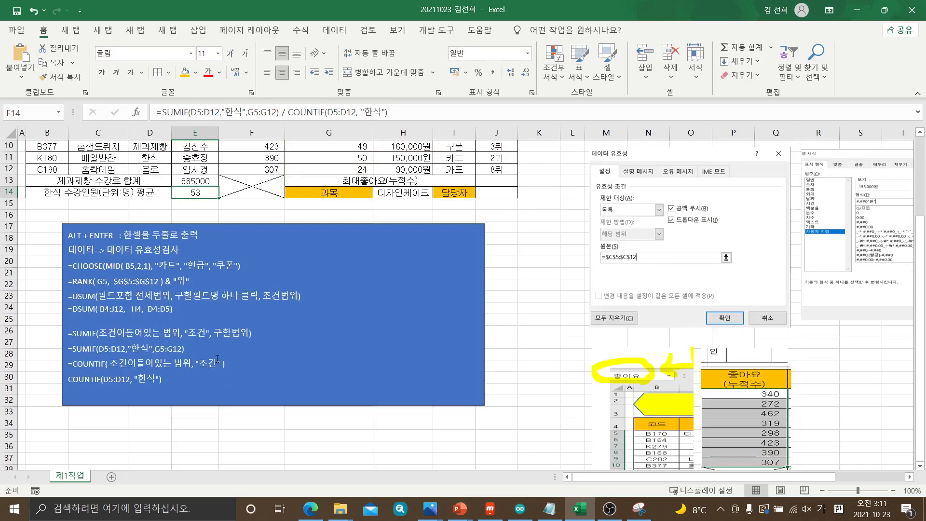
{"action": "left_click", "coordinate": [186, 382]}
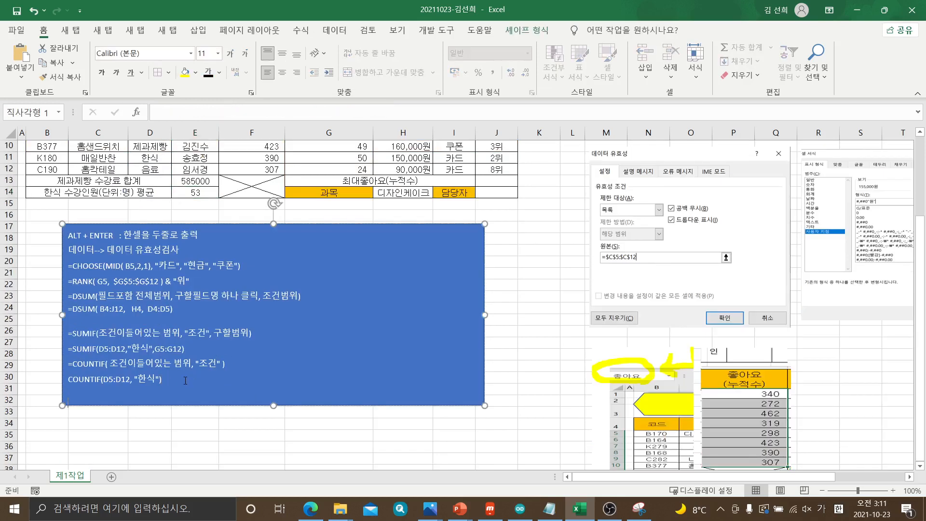
{"action": "key", "text": "ctrl+v"}
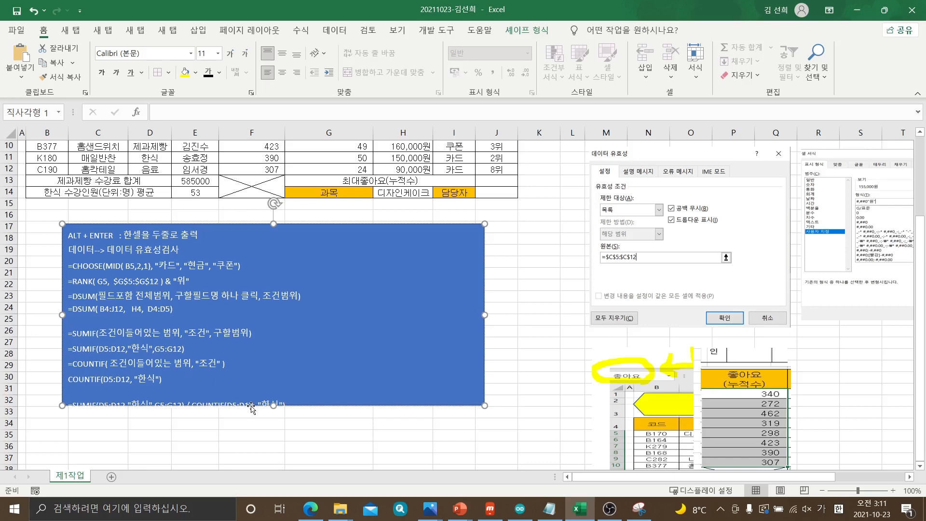
{"action": "left_click_drag", "start_coordinate": [274, 405], "coordinate": [276, 450]}
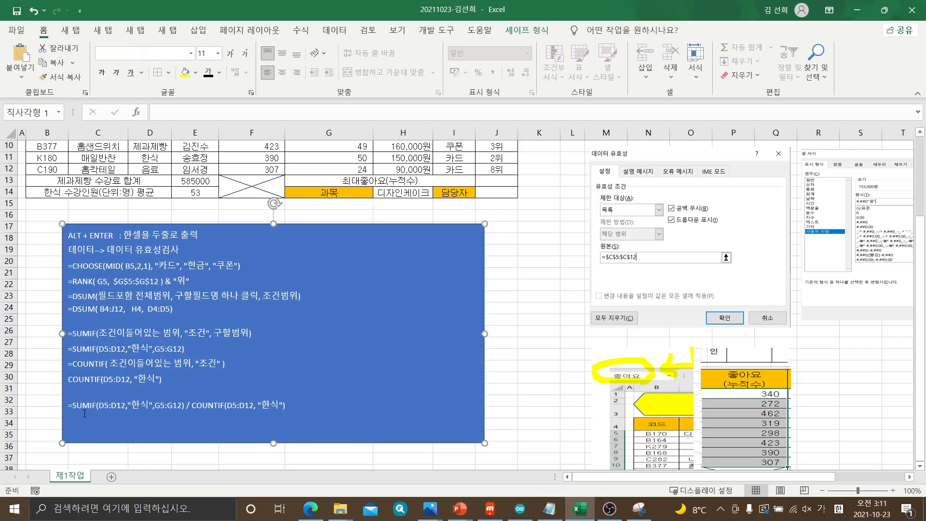
{"action": "left_click_drag", "start_coordinate": [75, 404], "coordinate": [71, 406]}
{"action": "left_click", "coordinate": [536, 346]}
{"action": "left_click", "coordinate": [206, 196]}
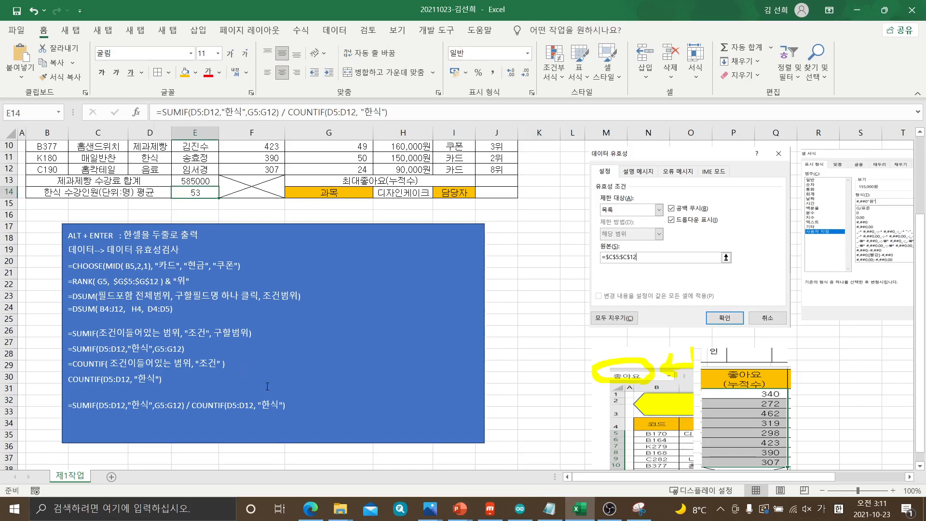
{"action": "left_click", "coordinate": [292, 404]}
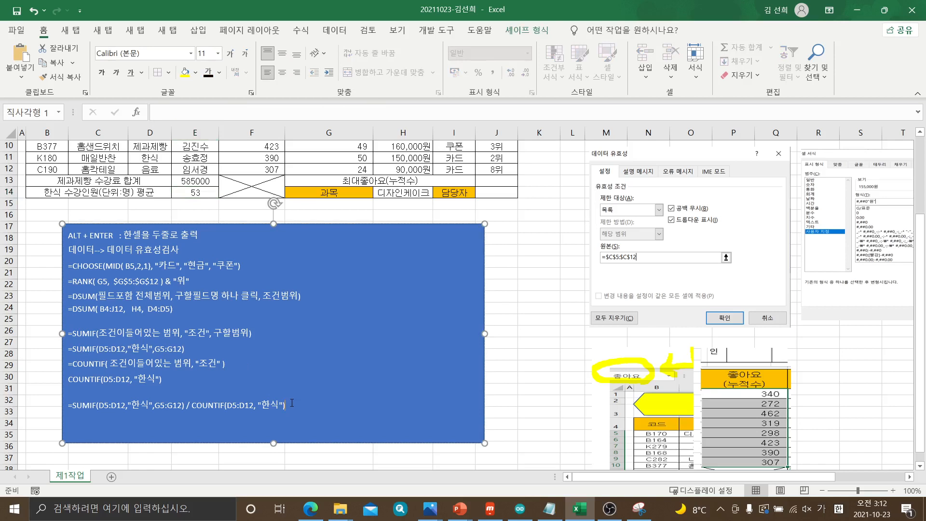
Switch to GE10-09A.pdf in Edge and underline 좋아요(누적수) and the MAX function in item (5)
{"action": "left_click", "coordinate": [503, 183]}
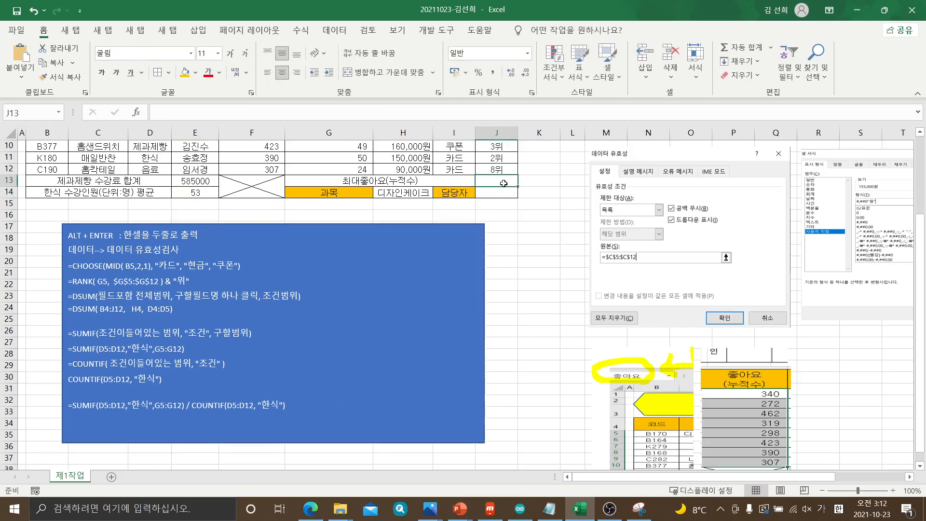
{"action": "left_click", "coordinate": [321, 511]}
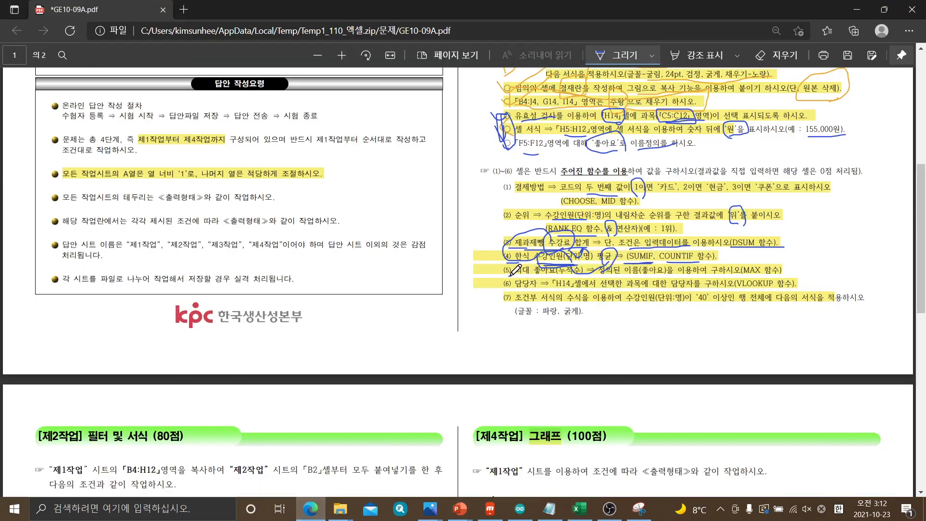
{"action": "left_click_drag", "start_coordinate": [746, 276], "coordinate": [782, 274]}
{"action": "left_click_drag", "start_coordinate": [527, 275], "coordinate": [576, 274]}
Switch back to Excel, add the syntax line =MAX(범위) at the end of the blue note, and extend the note downward
{"action": "left_click", "coordinate": [589, 514]}
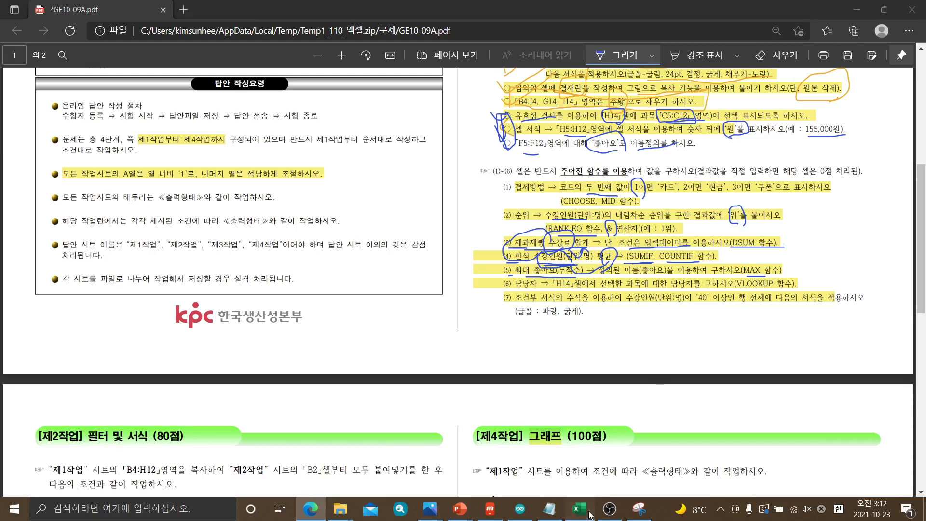
{"action": "left_click", "coordinate": [189, 432]}
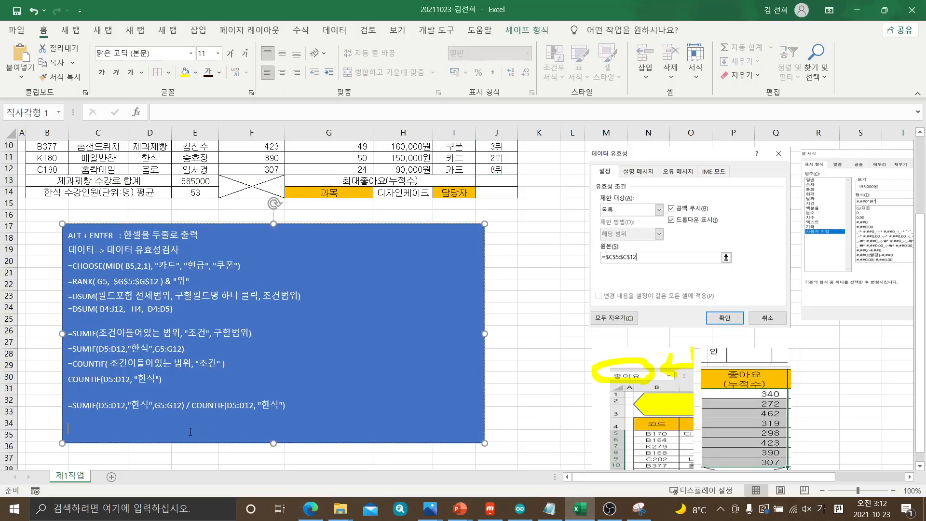
{"action": "type", "text": "=MAX"}
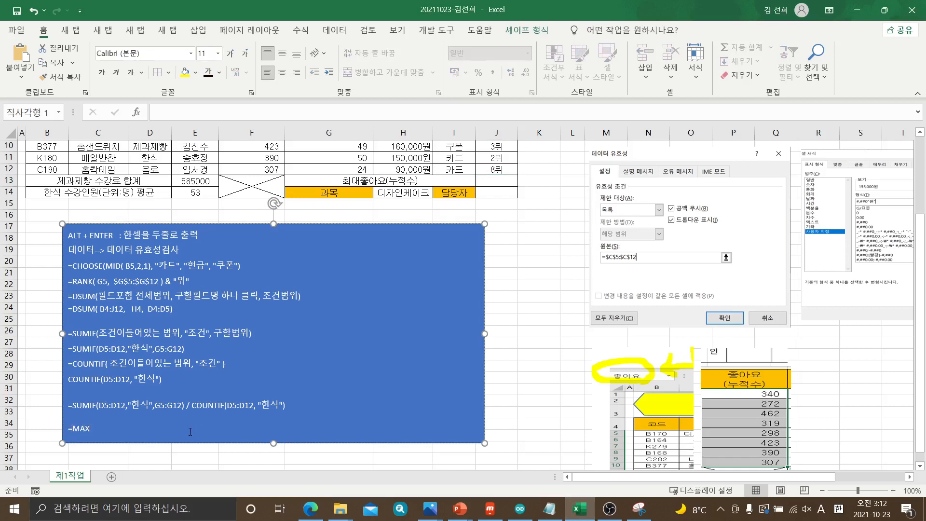
{"action": "type", "text": "("}
{"action": "key", "text": "Hangul"}
{"action": "type", "text": "ㅂ"}
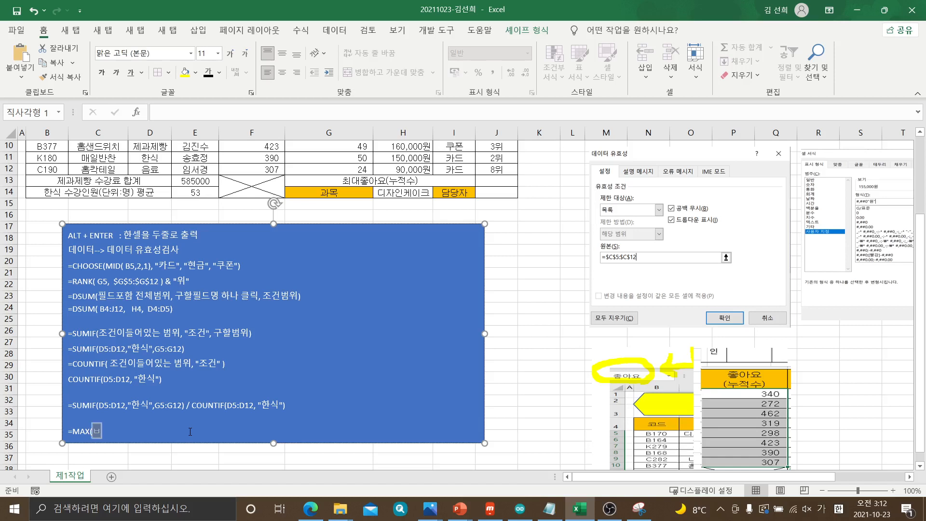
{"action": "type", "text": "ㅓㅁㅇㅜㅣ)"}
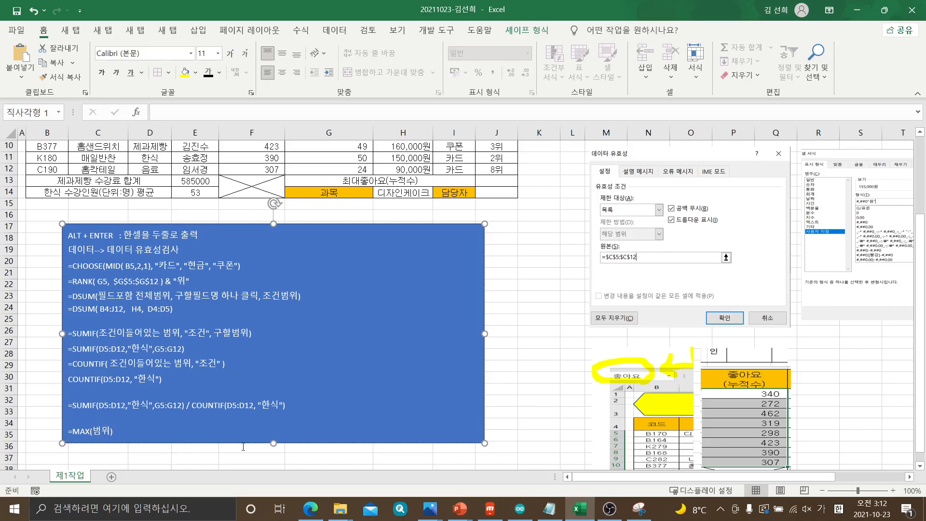
{"action": "left_click", "coordinate": [274, 443]}
Calculate 최대좋아요(누적수) in J13 with =MAX(F5:F12), and check the result against the 좋아요 column
{"action": "scroll", "coordinate": [481, 266], "scroll_direction": "up", "scroll_amount": 3}
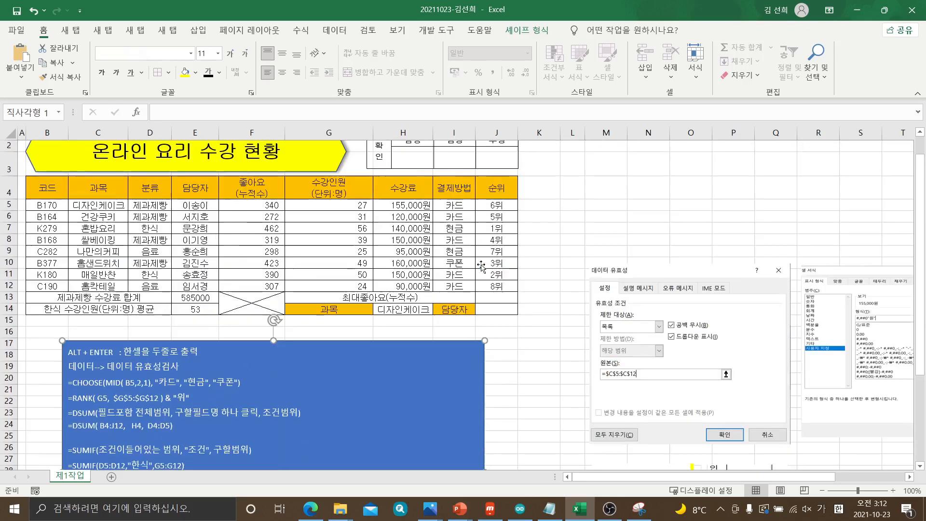
{"action": "left_click", "coordinate": [484, 299]}
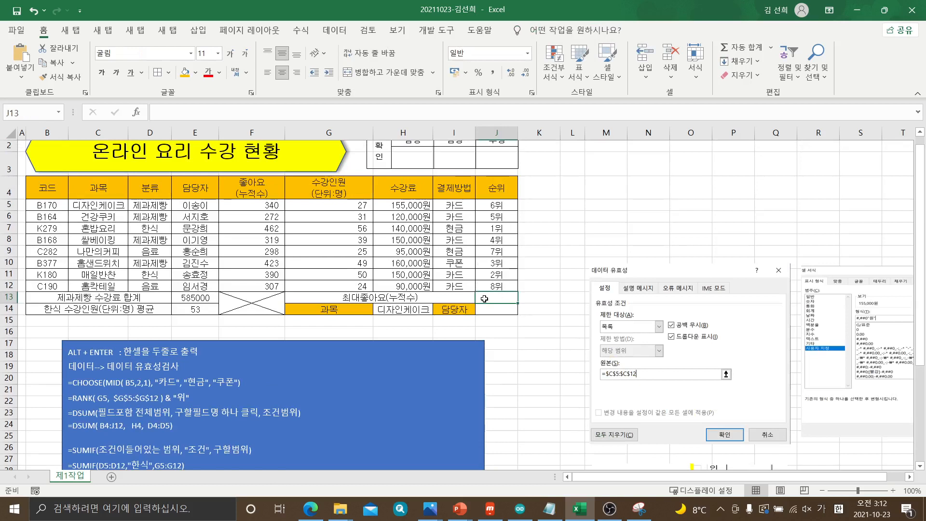
{"action": "type", "text": "="}
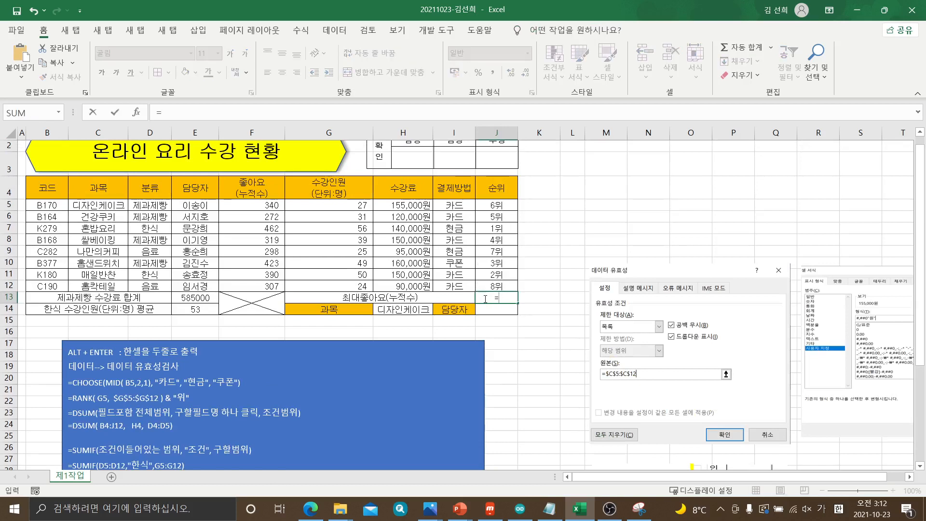
{"action": "key", "text": "Hangul"}
{"action": "type", "text": "MA"}
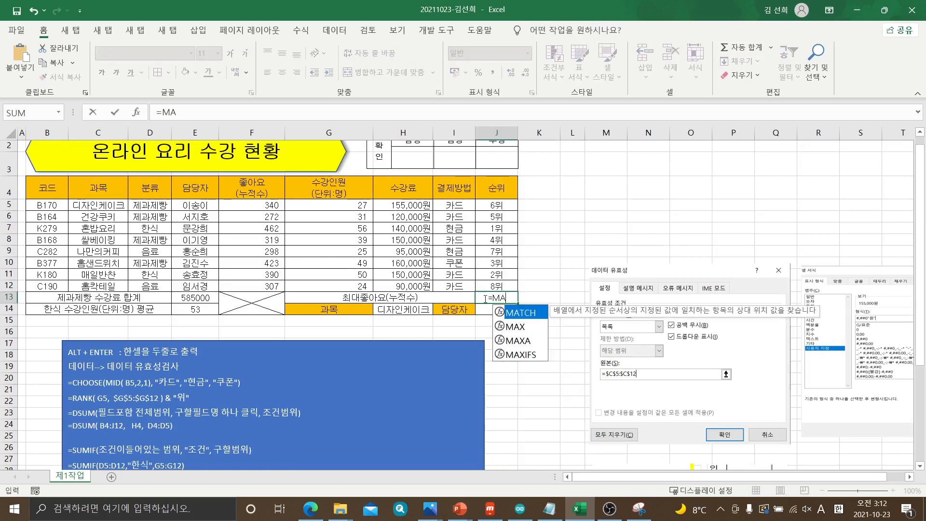
{"action": "type", "text": "X("}
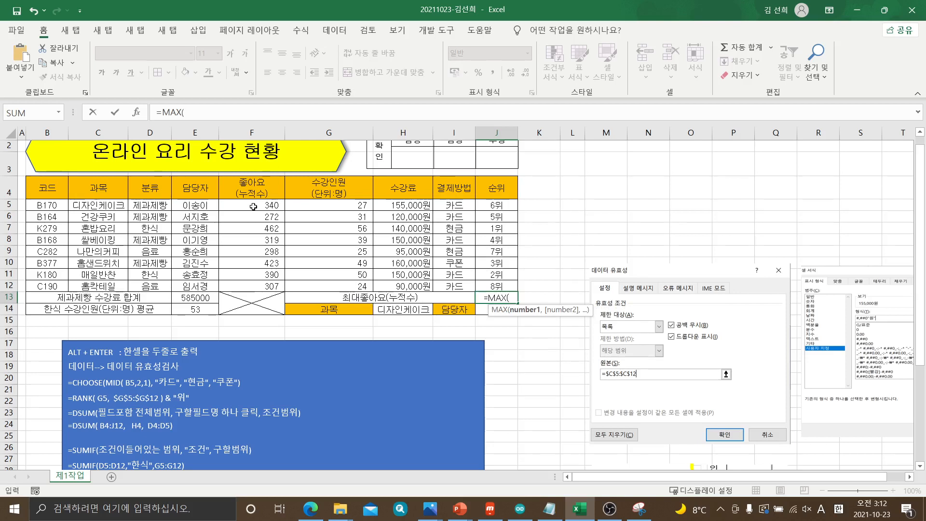
{"action": "left_click_drag", "start_coordinate": [253, 206], "coordinate": [256, 285]}
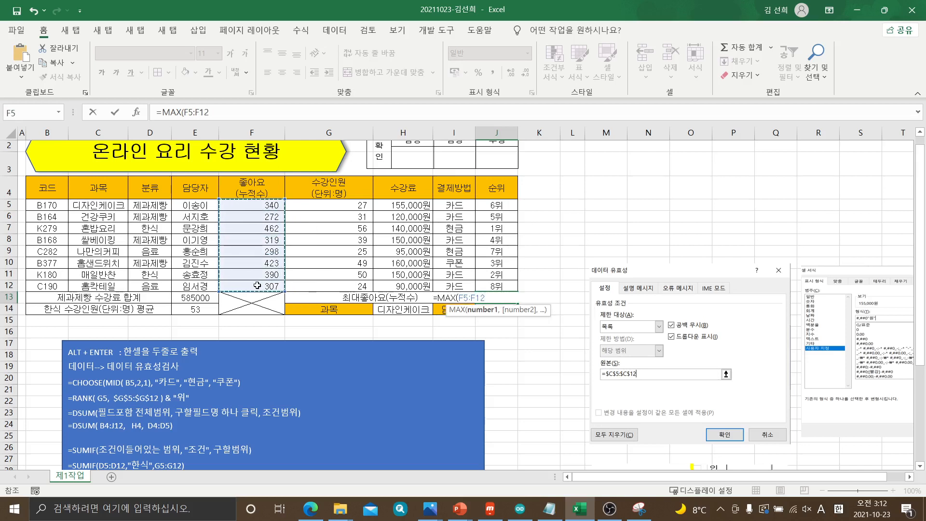
{"action": "type", "text": ")"}
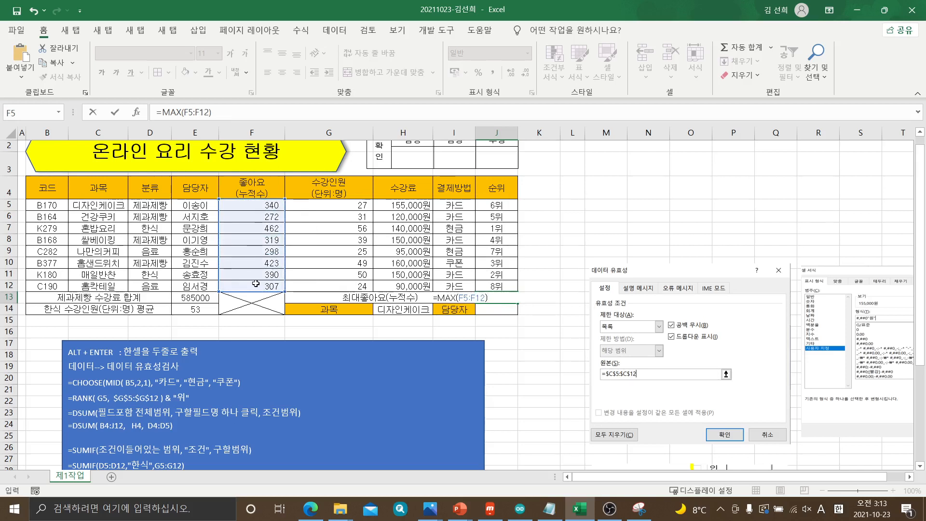
{"action": "key", "text": "Return"}
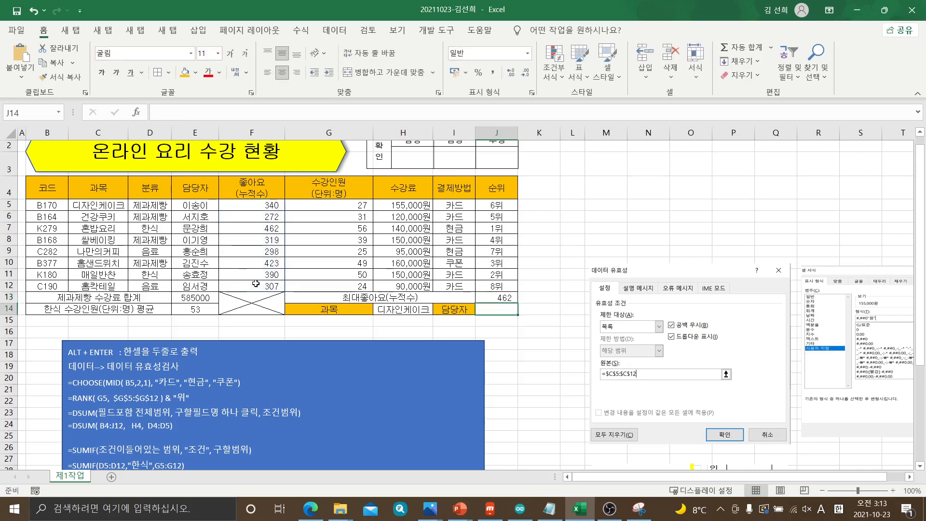
{"action": "left_click_drag", "start_coordinate": [258, 206], "coordinate": [247, 295]}
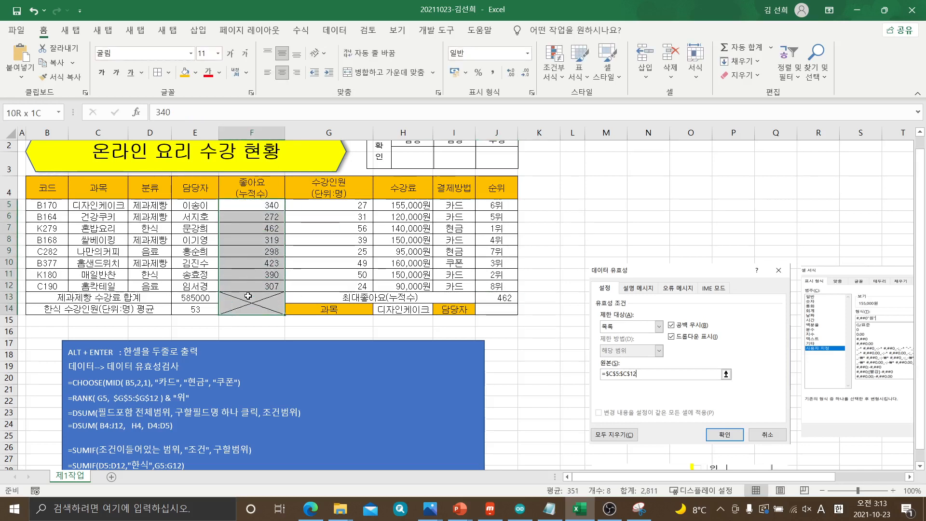
{"action": "left_click", "coordinate": [280, 227]}
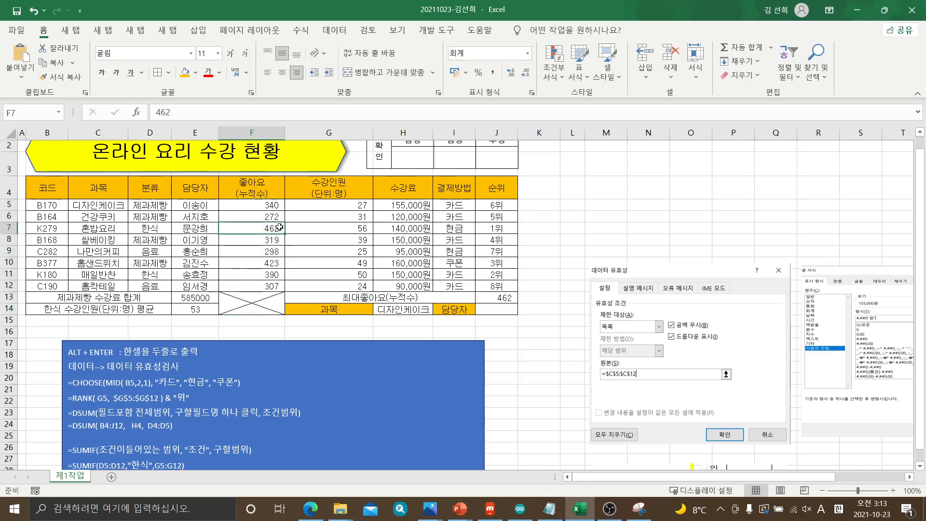
Copy J13's formula =MAX(F5:F12) into the blue note on a new line below =MAX(범위)
{"action": "left_click", "coordinate": [499, 297]}
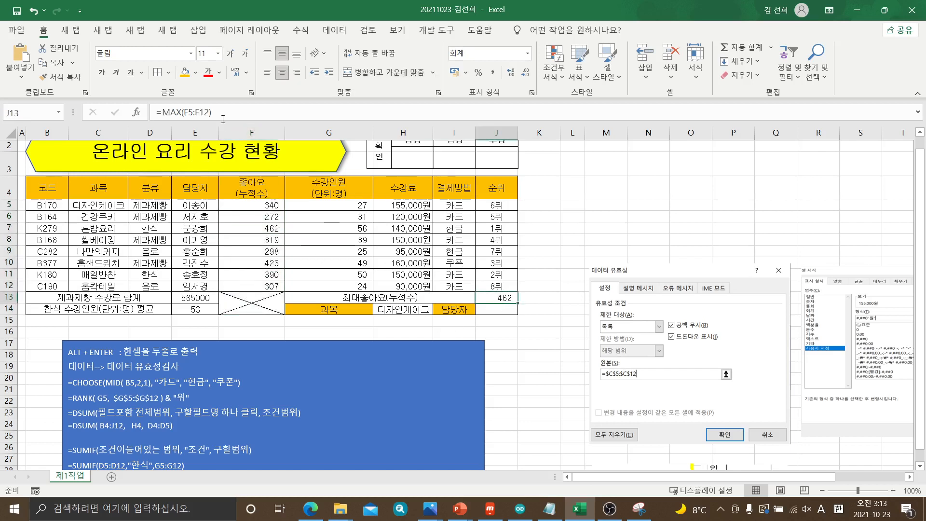
{"action": "left_click_drag", "start_coordinate": [223, 119], "coordinate": [145, 112]}
{"action": "key", "text": "ctrl+c"}
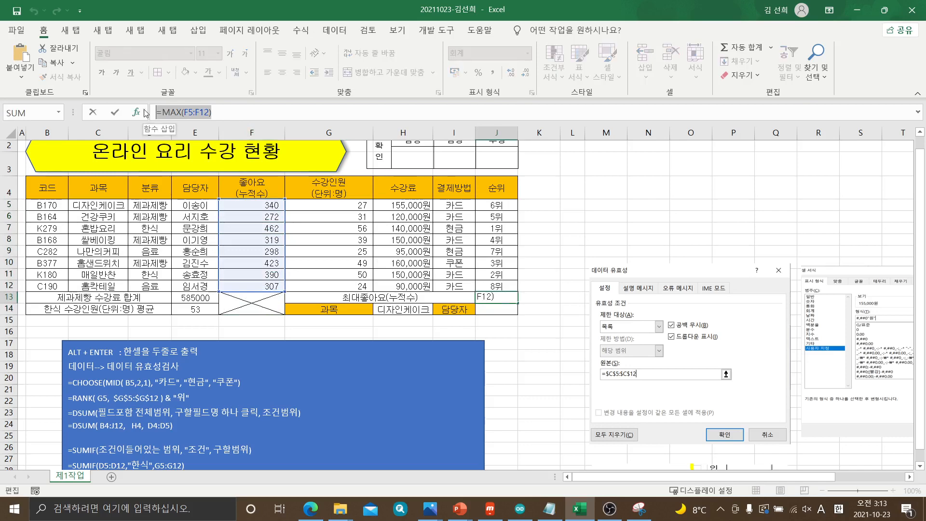
{"action": "key", "text": "Escape"}
{"action": "scroll", "coordinate": [183, 397], "scroll_direction": "down", "scroll_amount": 4}
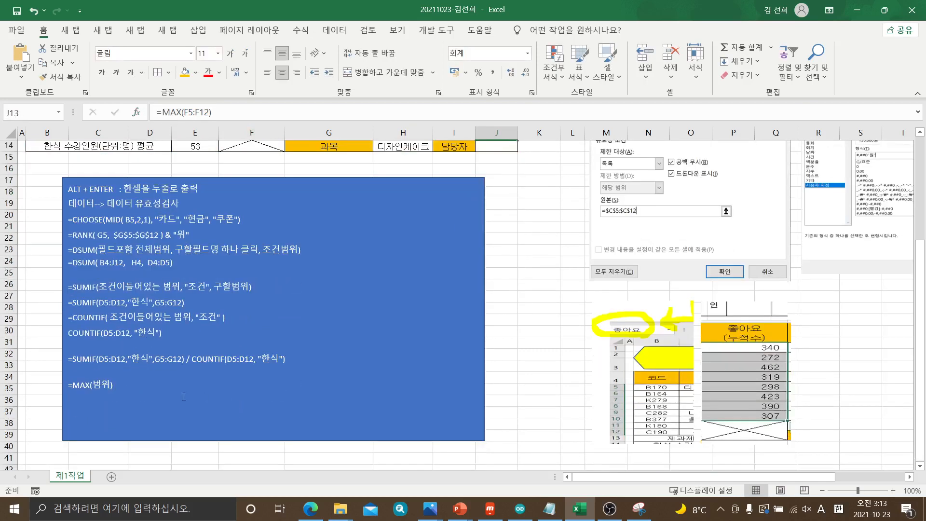
{"action": "left_click", "coordinate": [133, 386]}
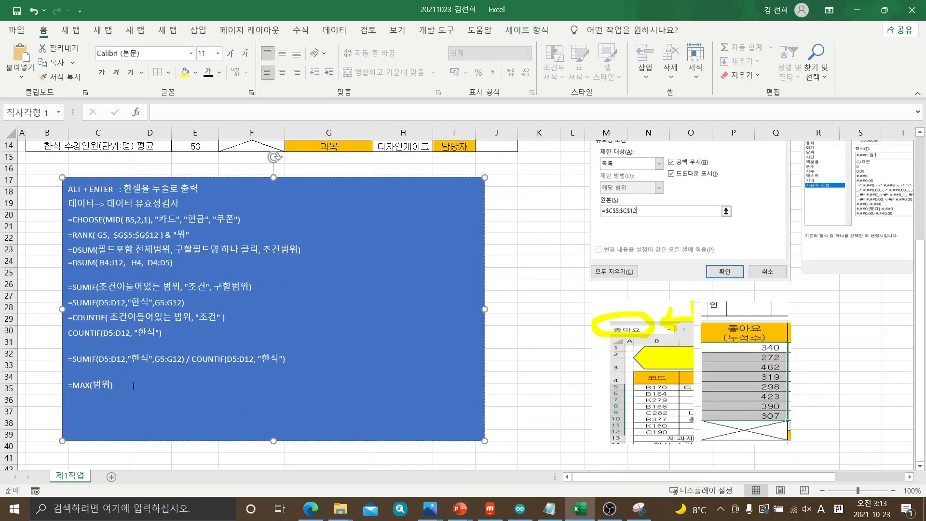
{"action": "key", "text": "ctrl+v"}
{"action": "left_click", "coordinate": [499, 297]}
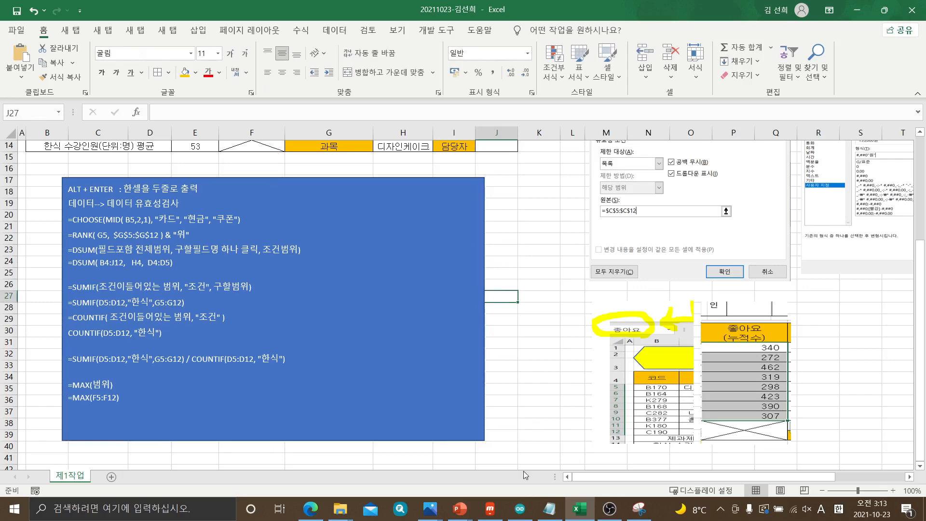
Switch to the exam PDF in Edge and, in item (6), underline H14 and VLOOKUP and circle 담당자
{"action": "left_click", "coordinate": [311, 517]}
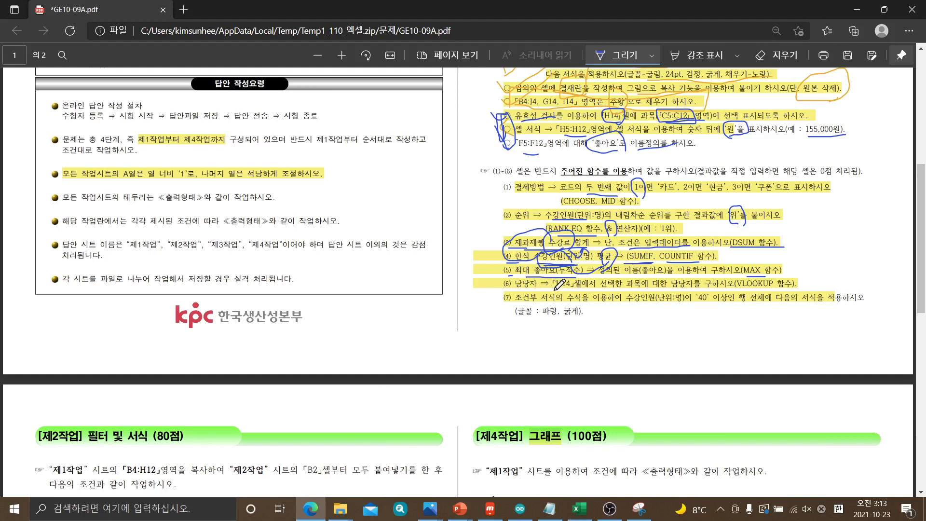
{"action": "left_click_drag", "start_coordinate": [555, 290], "coordinate": [577, 289]}
{"action": "left_click_drag", "start_coordinate": [731, 291], "coordinate": [785, 291]}
{"action": "mouse_move", "coordinate": [683, 291]}
{"action": "left_mouse_down"}
{"action": "mouse_move", "coordinate": [673, 288]}
{"action": "mouse_move", "coordinate": [673, 272]}
{"action": "mouse_move", "coordinate": [687, 271]}
{"action": "mouse_move", "coordinate": [693, 290]}
{"action": "left_mouse_up"}
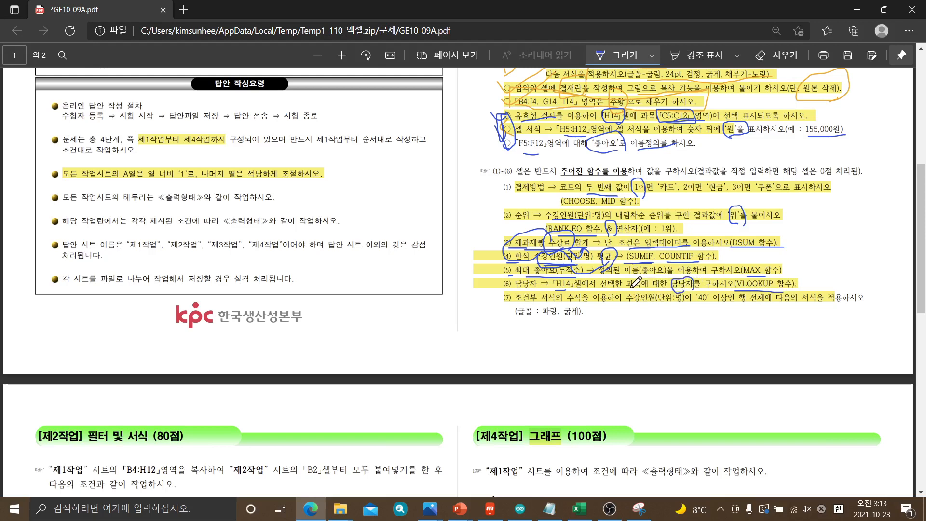
Switch back to Excel and match the 과목 chosen in H14 with its 담당자 in the table
{"action": "left_click", "coordinate": [578, 509]}
{"action": "scroll", "coordinate": [510, 306], "scroll_direction": "up", "scroll_amount": 5}
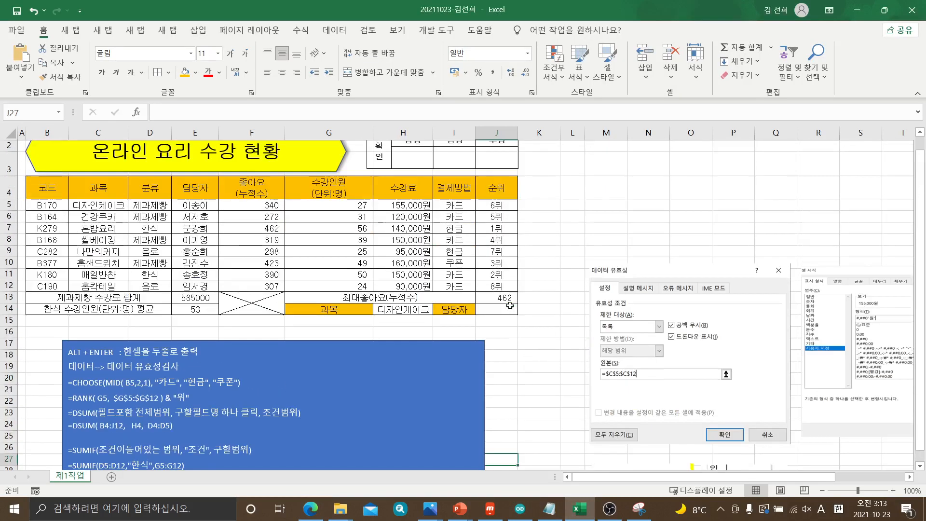
{"action": "left_click", "coordinate": [405, 325]}
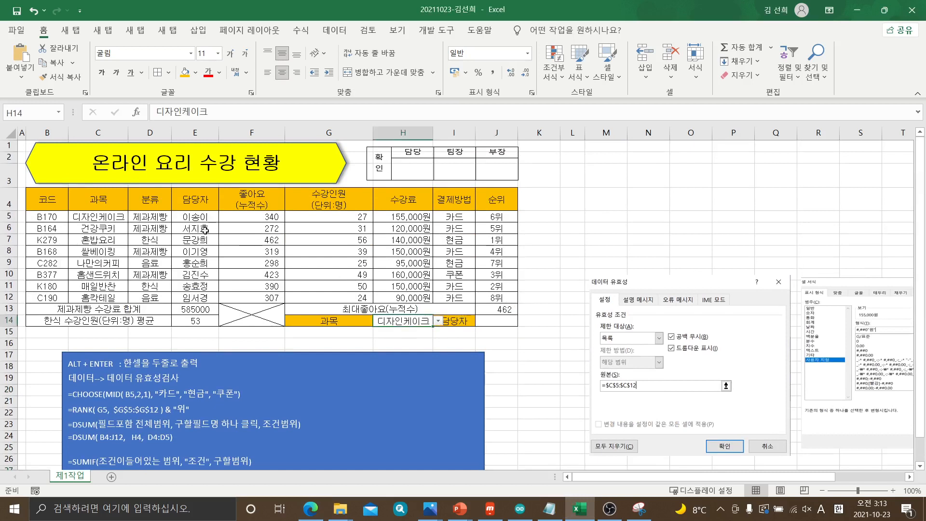
{"action": "left_click", "coordinate": [194, 217]}
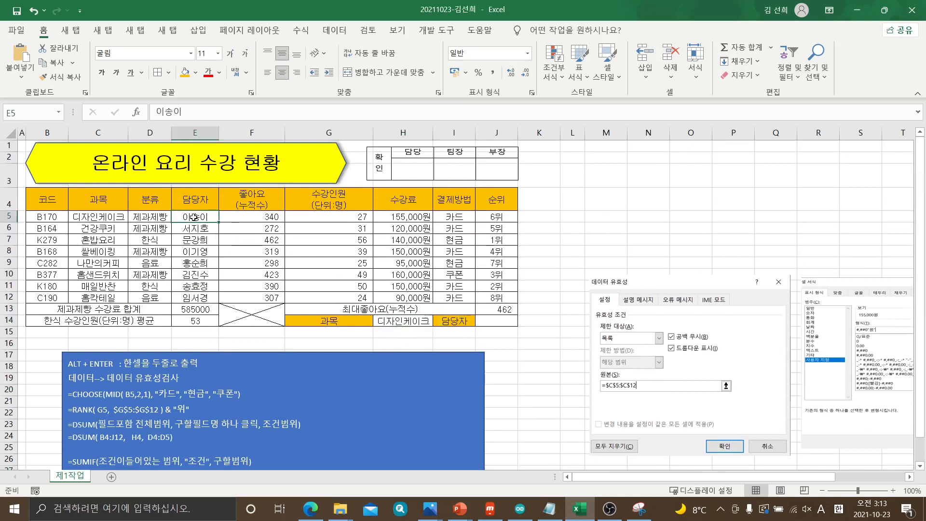
Choose 혼밥요리 as the 과목 in H14 and locate its 담당자 in row 7 of the table
{"action": "left_click", "coordinate": [405, 320]}
{"action": "left_click", "coordinate": [438, 321]}
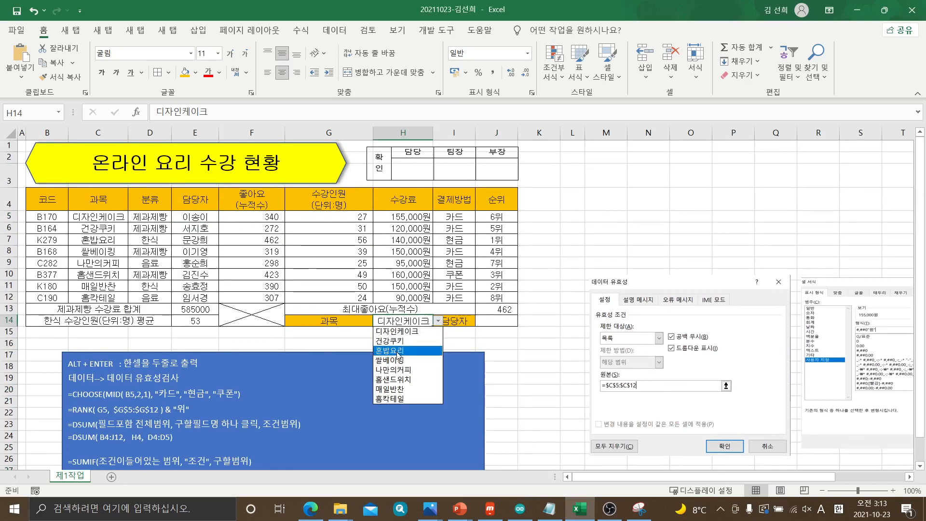
{"action": "left_click", "coordinate": [397, 351]}
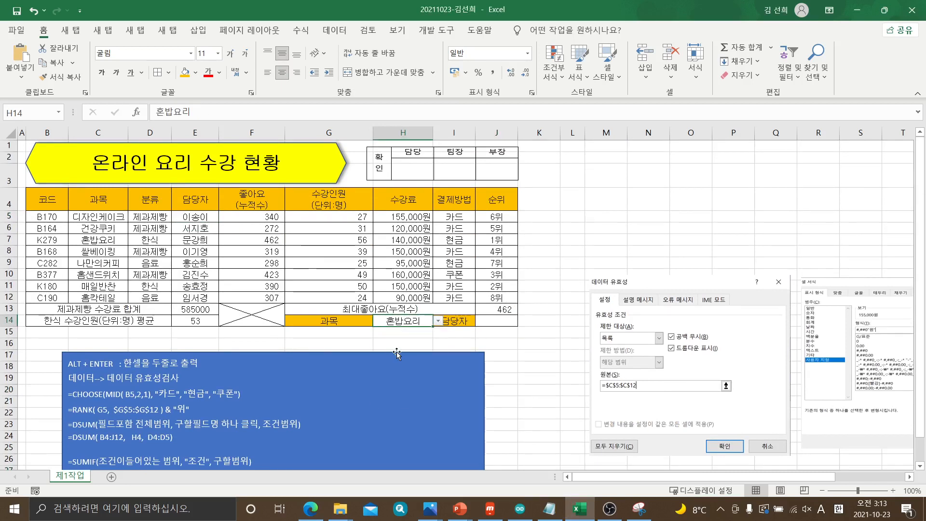
{"action": "left_click", "coordinate": [96, 241]}
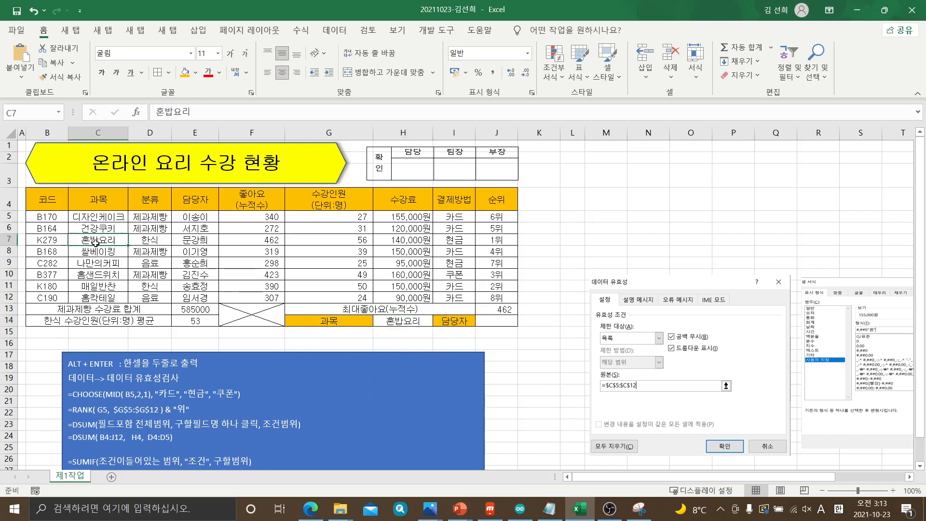
{"action": "left_click", "coordinate": [187, 242]}
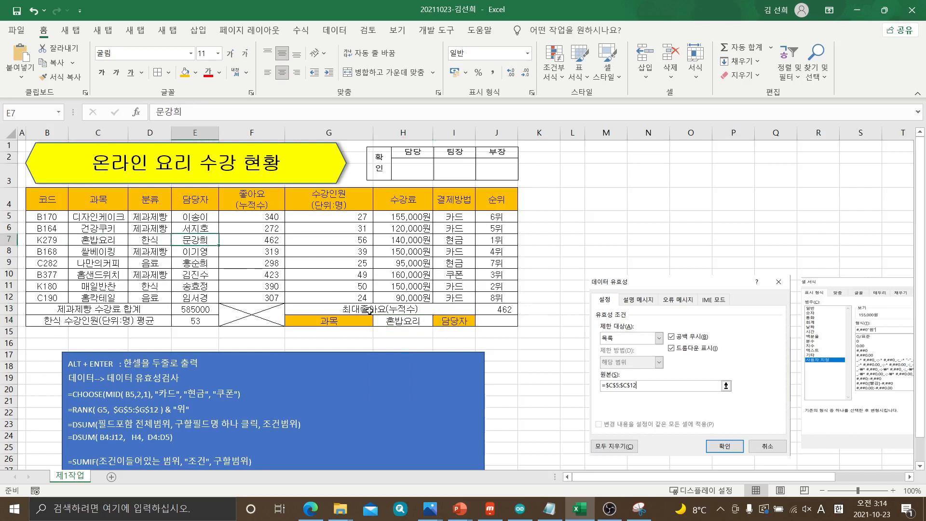
Set the 과목 in H14 back to 디자인케이크 and select the 담당자 result cell J14
{"action": "left_click", "coordinate": [490, 320]}
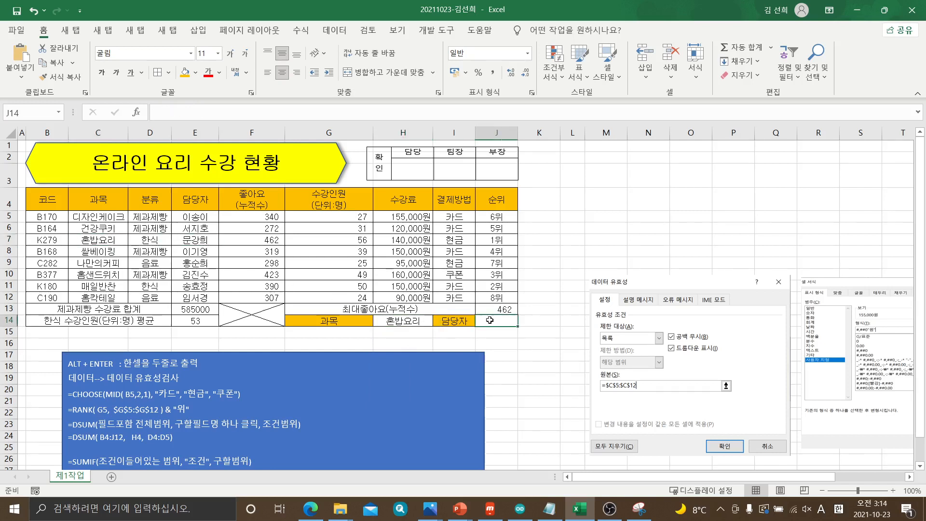
{"action": "left_click", "coordinate": [408, 320]}
{"action": "left_click", "coordinate": [438, 322]}
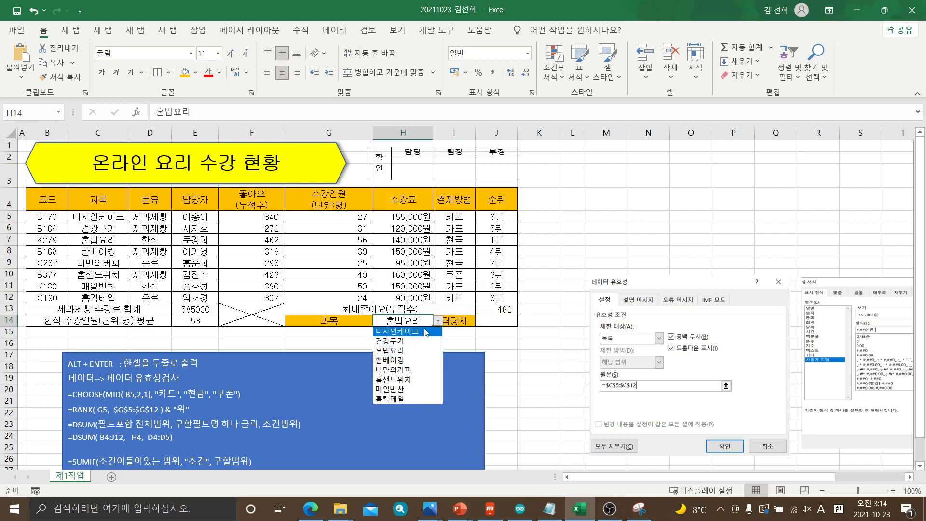
{"action": "left_click", "coordinate": [421, 330]}
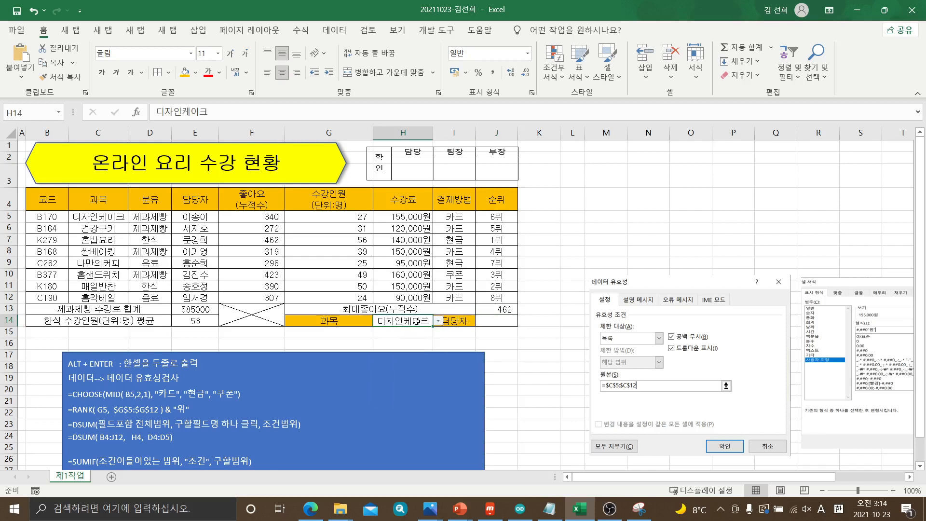
{"action": "left_click", "coordinate": [511, 319]}
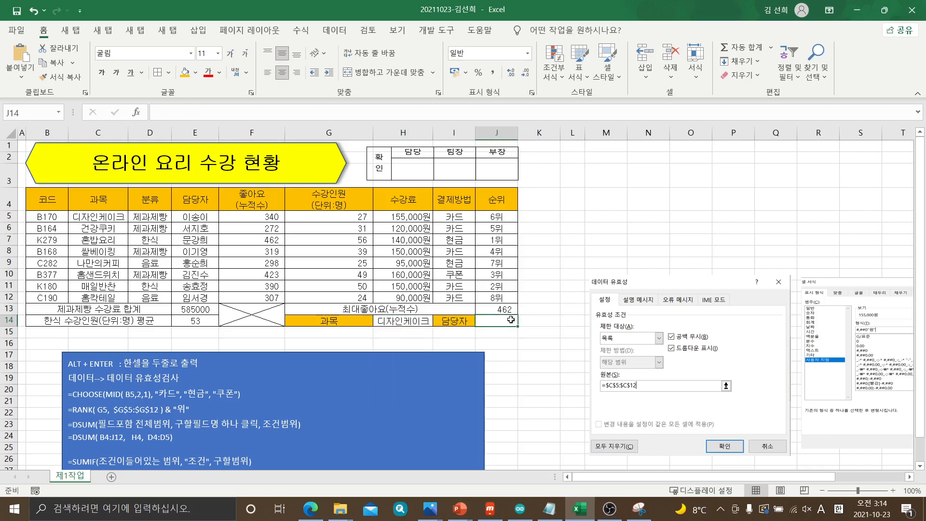
Start a VLOOKUP syntax line at the end of the blue note with =VLOOKUP( 찾는값,
{"action": "scroll", "coordinate": [511, 320], "scroll_direction": "down", "scroll_amount": 4}
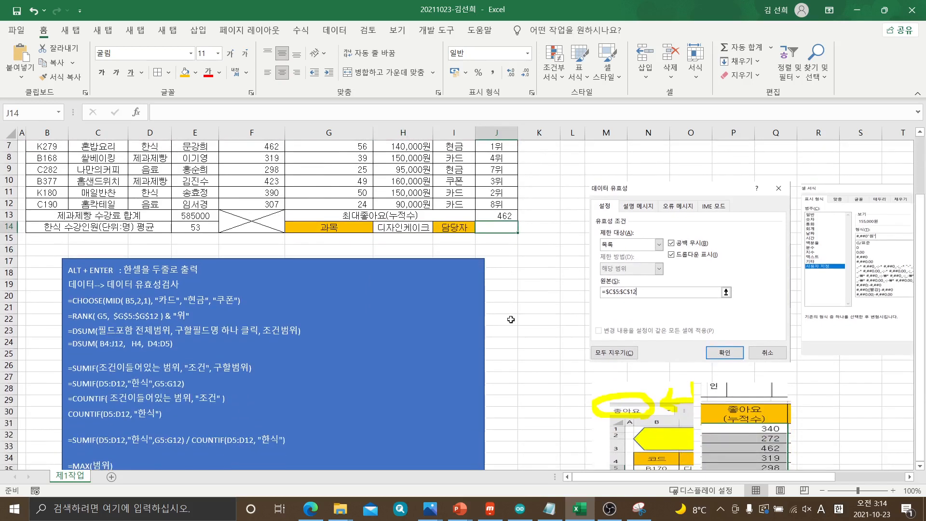
{"action": "left_click", "coordinate": [113, 431]}
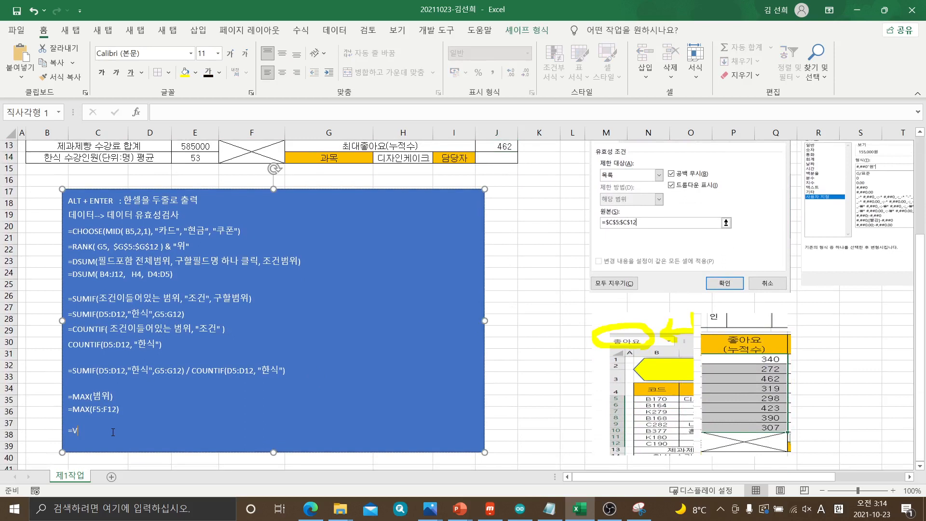
{"action": "type", "text": "=VLOOKUP("}
{"action": "key", "text": "Hangul"}
{"action": "type", "text": "(ㅊ"}
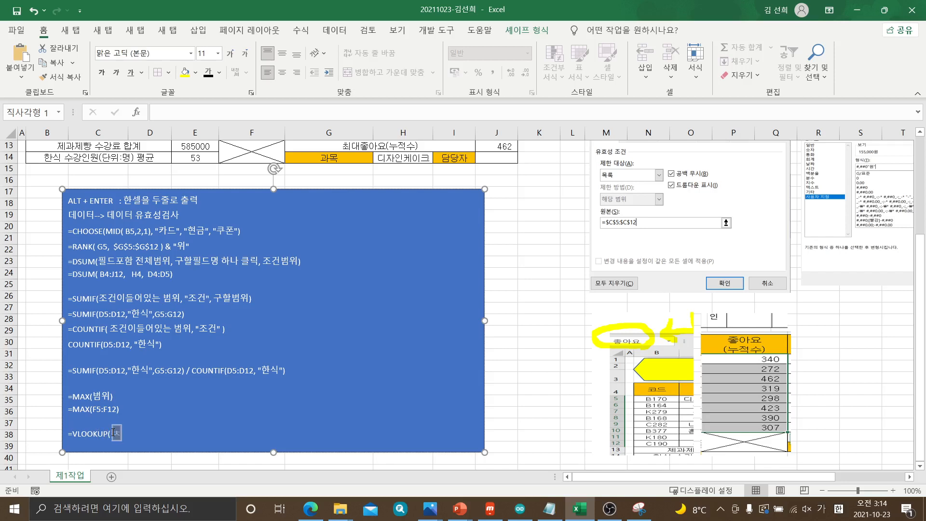
{"action": "type", "text": "는값,"}
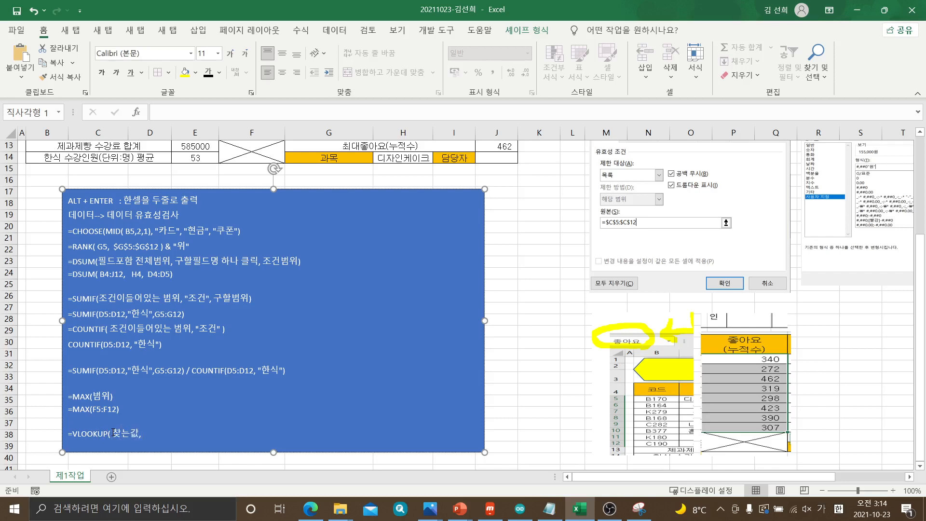
{"action": "type", "text": " 필"}
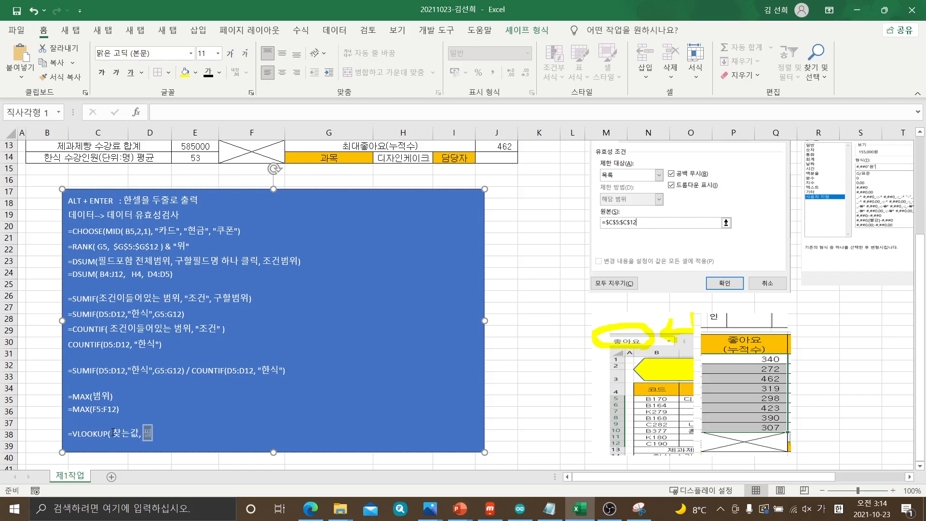
{"action": "type", "text": "드며 ㅈㅔㅇㅗ한 범"}
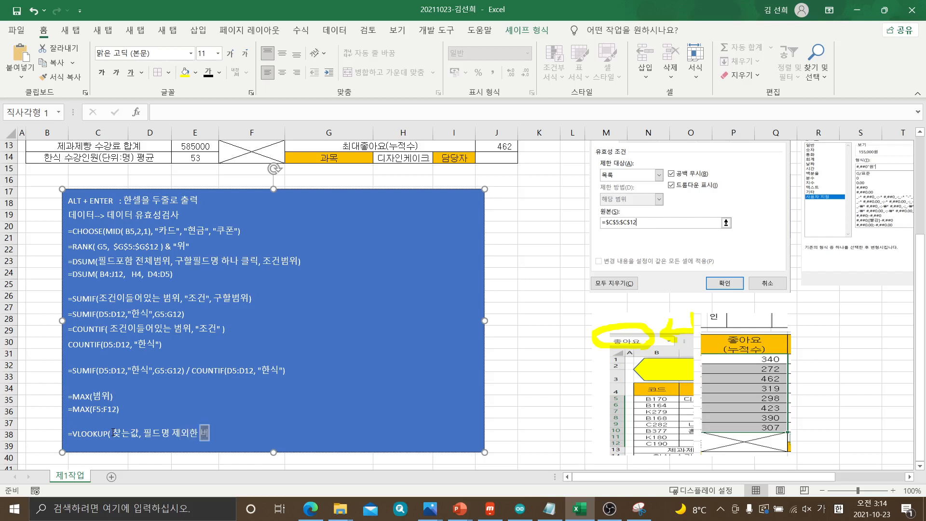
Add the second argument 필드명 제외한 전체범위 to the note's VLOOKUP syntax line
{"action": "key", "text": "BackSpace"}
{"action": "key", "text": "BackSpace"}
{"action": "type", "text": "저"}
{"action": "type", "text": "체"}
{"action": "type", "text": "범우"}
{"action": "key", "text": "Left"}
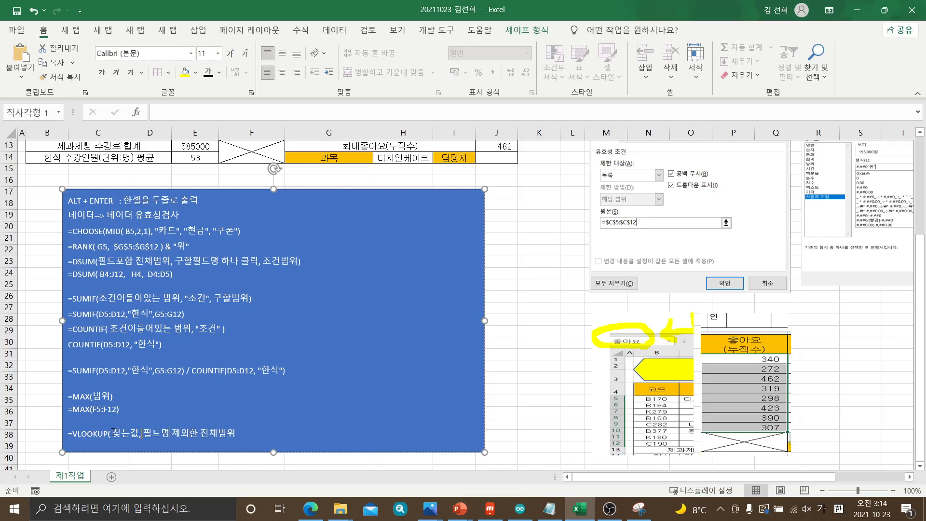
Insert 찾는 값이 있는 부분의 before 필드명 제외한 전체범위 in the note's VLOOKUP line
{"action": "type", "text": "찾ㄴ"}
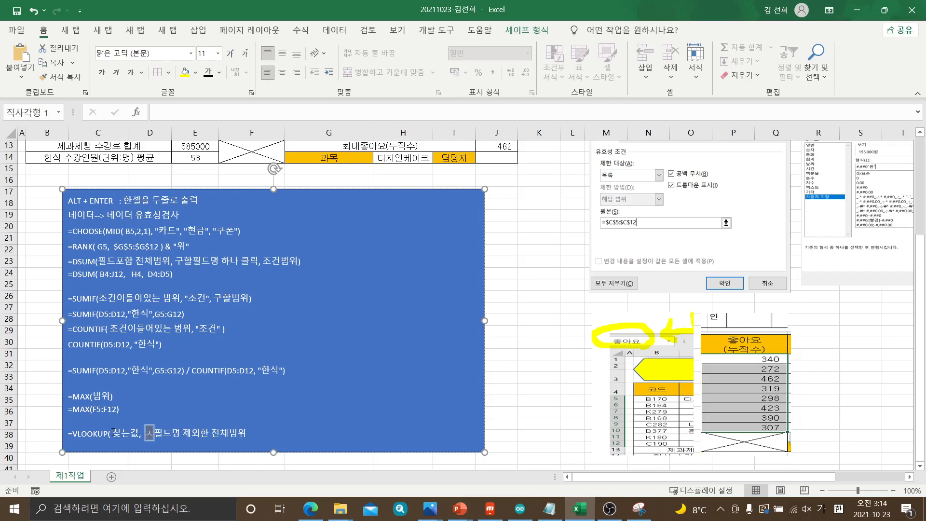
{"action": "type", "text": "는 값이 ㅇ"}
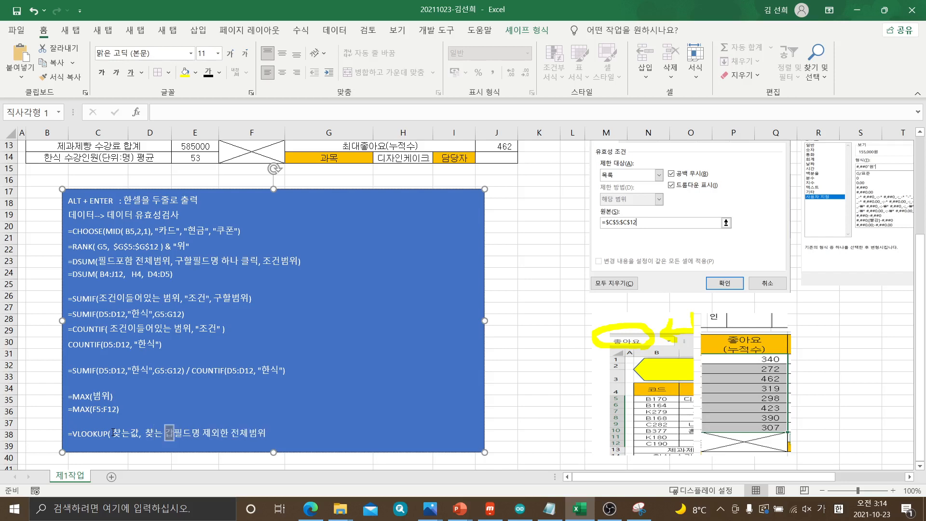
{"action": "type", "text": "있ㄴ"}
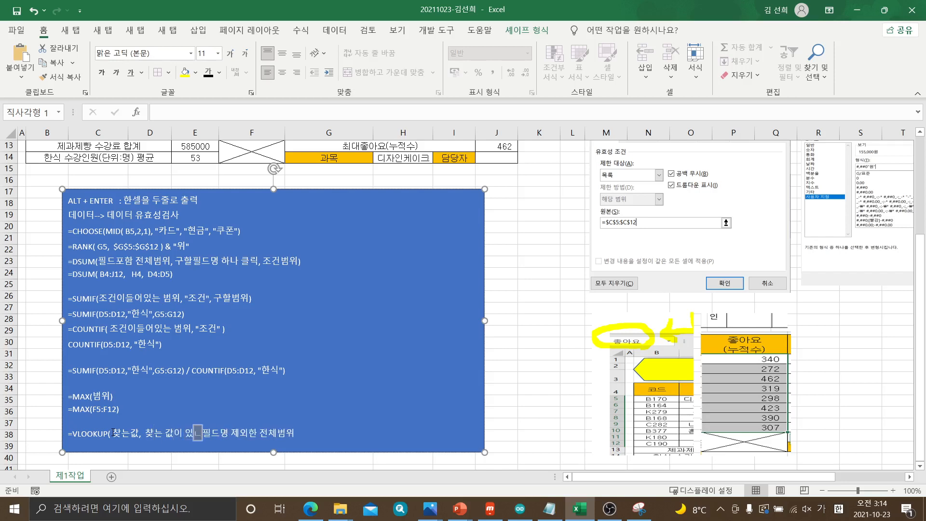
{"action": "type", "text": "는 ㅂ"}
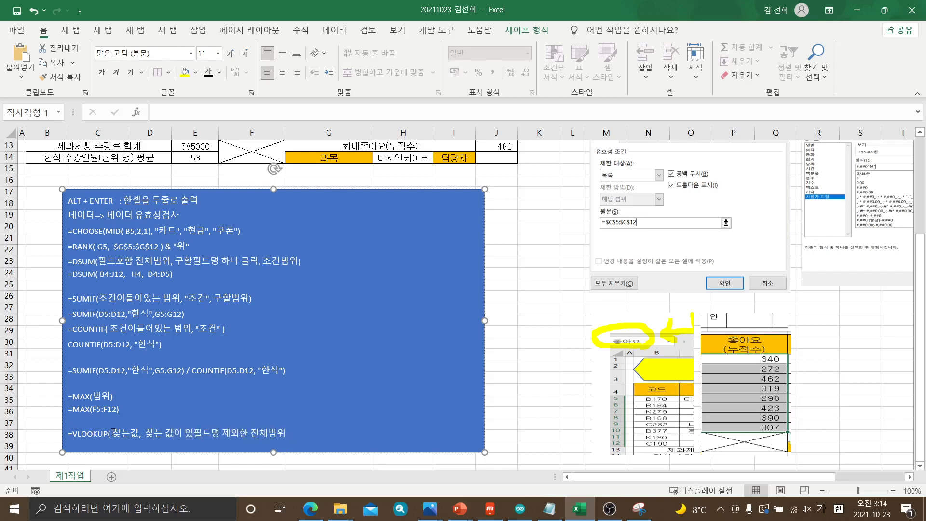
{"action": "type", "text": "분"}
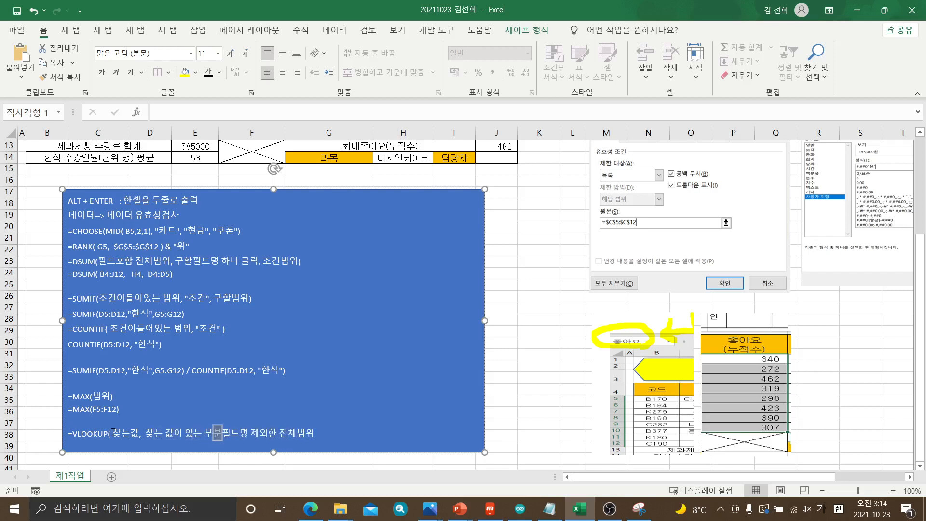
{"action": "type", "text": "의"}
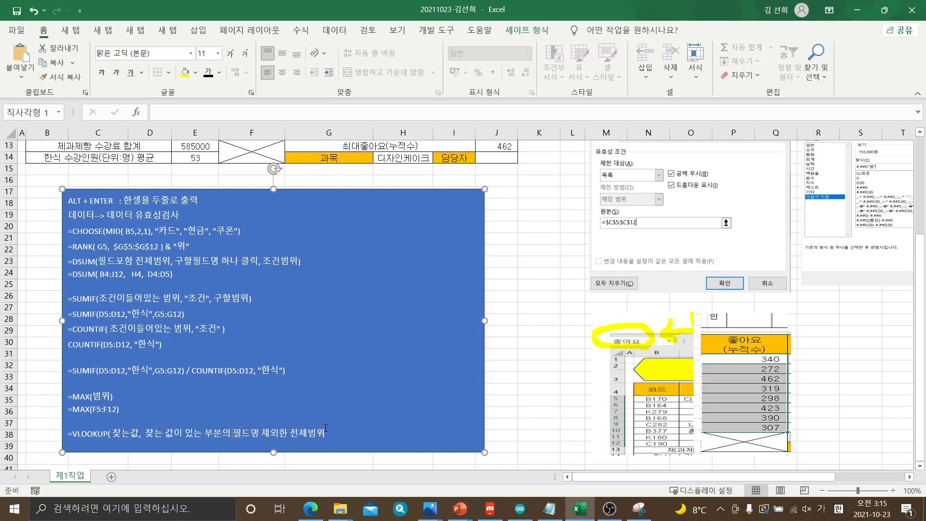
Complete the note's VLOOKUP syntax line with the last arguments , 찾는열번호, 0)
{"action": "type", "text": ","}
{"action": "type", "text": "차"}
{"action": "type", "text": "느"}
{"action": "type", "text": "열버"}
{"action": "type", "text": "호"}
{"action": "type", "text": ", 0"}
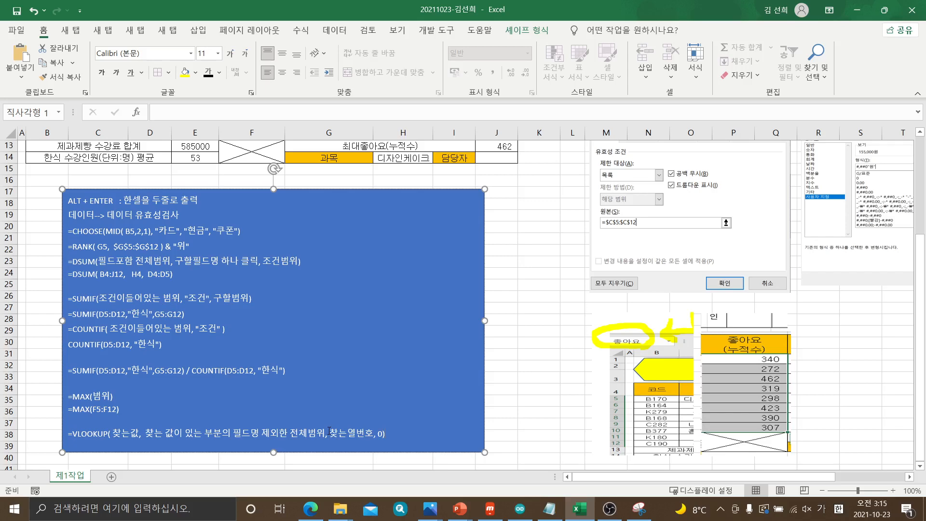
Start the 담당자 lookup formula in J14 with =VLOOUP(
{"action": "left_click", "coordinate": [522, 321]}
{"action": "scroll", "coordinate": [522, 323], "scroll_direction": "up", "scroll_amount": 4}
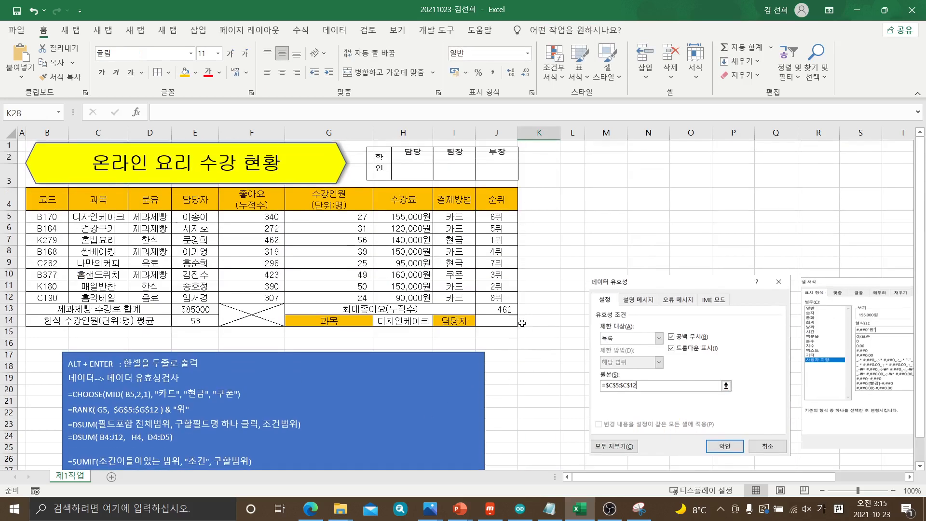
{"action": "left_click", "coordinate": [512, 322]}
{"action": "type", "text": "="}
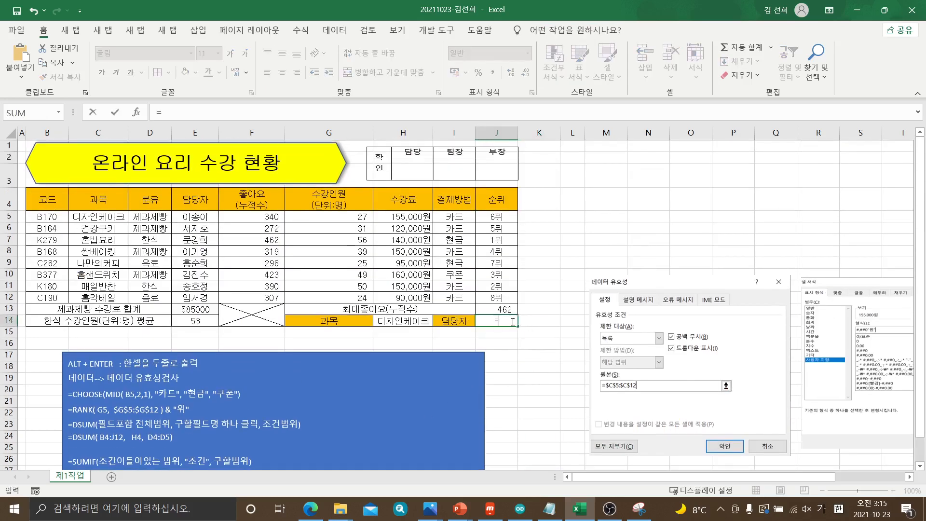
{"action": "type", "text": "피ㅐㅐ"}
{"action": "key", "text": "BackSpace"}
{"action": "key", "text": "BackSpace"}
{"action": "key", "text": "BackSpace"}
{"action": "key", "text": "Hangul"}
{"action": "type", "text": "VL"}
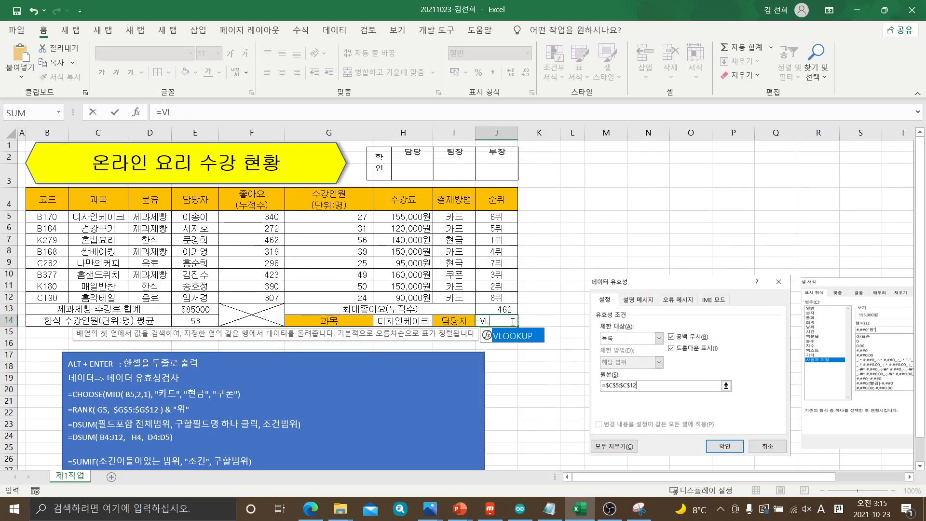
{"action": "type", "text": "OOUP("}
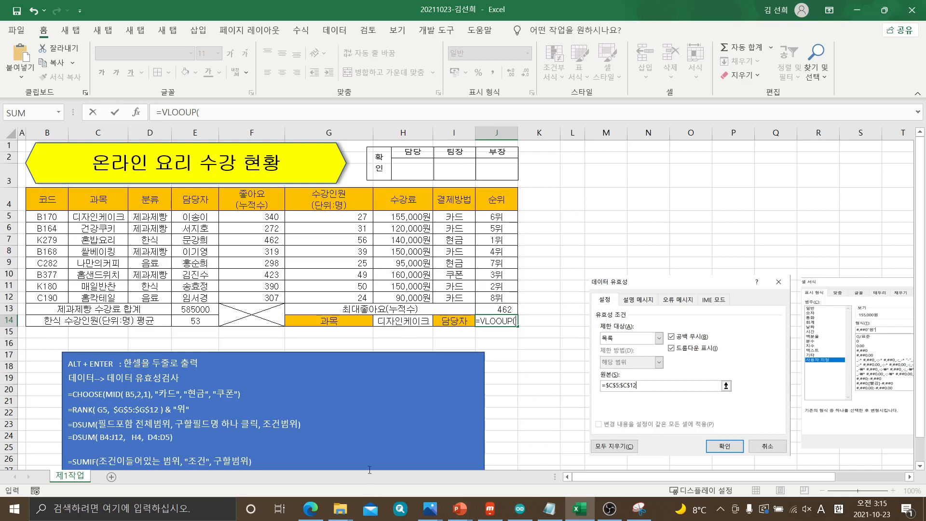
Switch to the exam PDF in Edge, outline H14 in item (6) with the pen, and return to Excel
{"action": "left_click", "coordinate": [310, 509]}
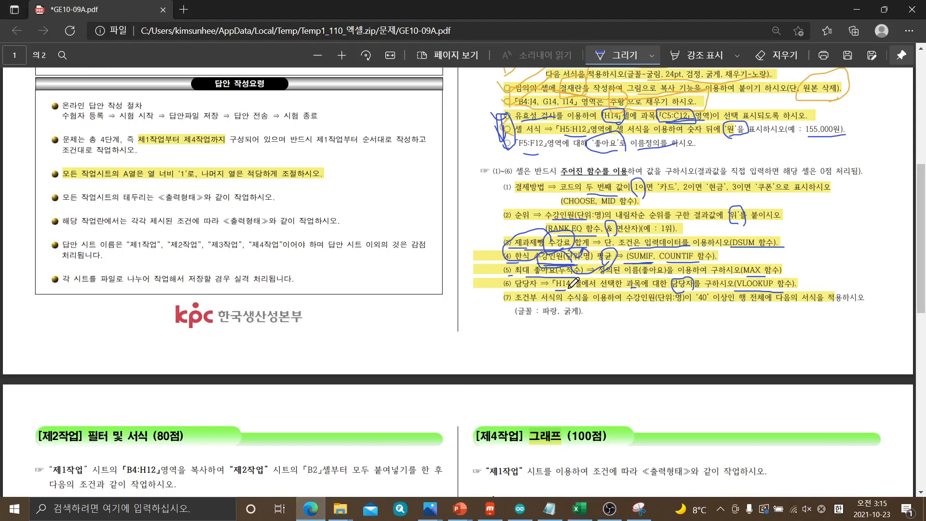
{"action": "mouse_move", "coordinate": [553, 290]}
{"action": "left_mouse_down"}
{"action": "mouse_move", "coordinate": [569, 278]}
{"action": "mouse_move", "coordinate": [585, 284]}
{"action": "mouse_move", "coordinate": [553, 289]}
{"action": "left_mouse_up"}
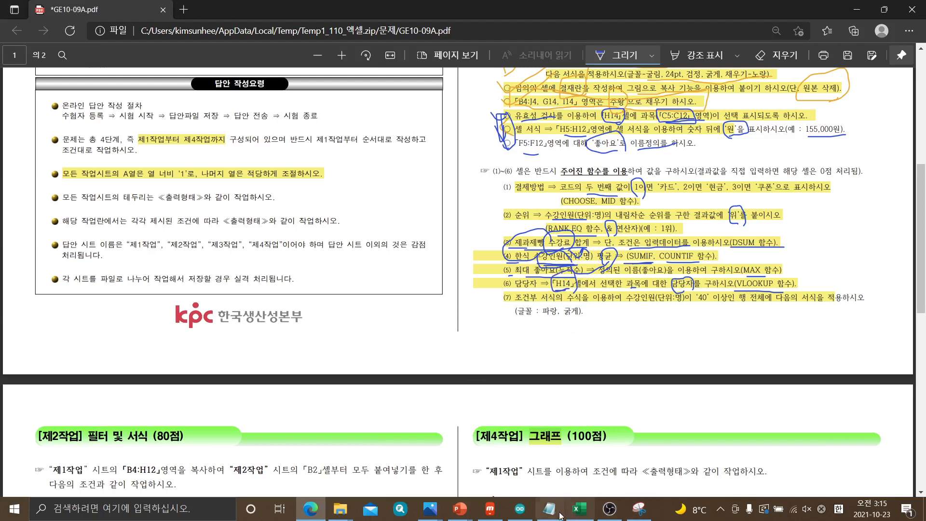
{"action": "left_click", "coordinate": [579, 508]}
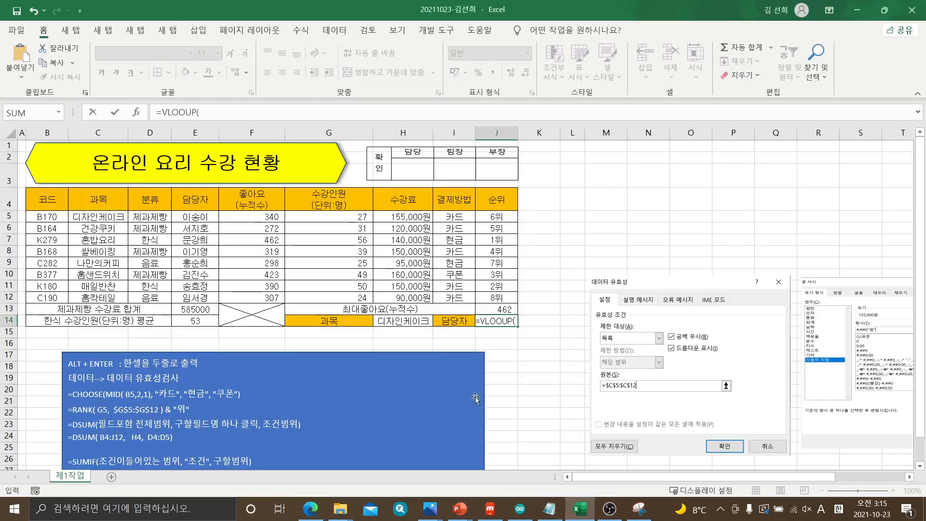
Add H14 as the lookup value and C5:J12 as the table range to the J14 formula
{"action": "left_click", "coordinate": [412, 318]}
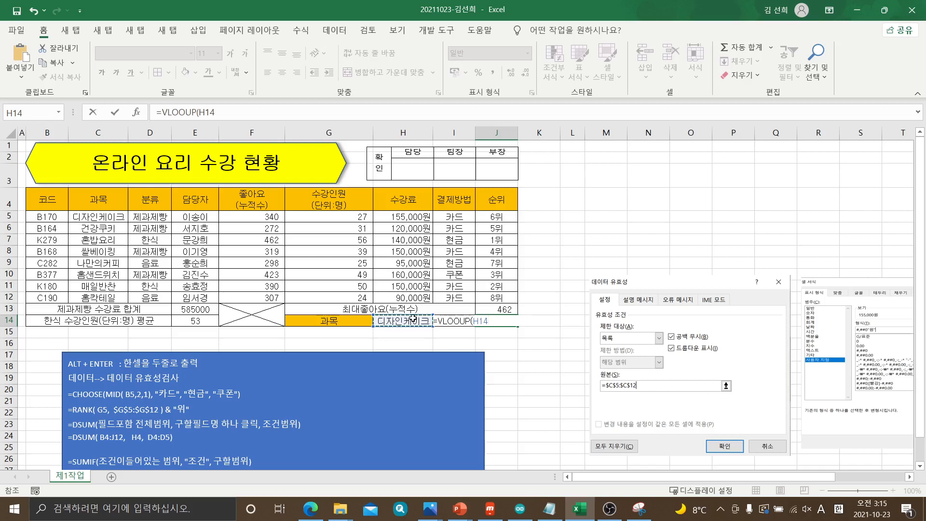
{"action": "type", "text": ","}
{"action": "left_click_drag", "start_coordinate": [90, 217], "coordinate": [489, 295]}
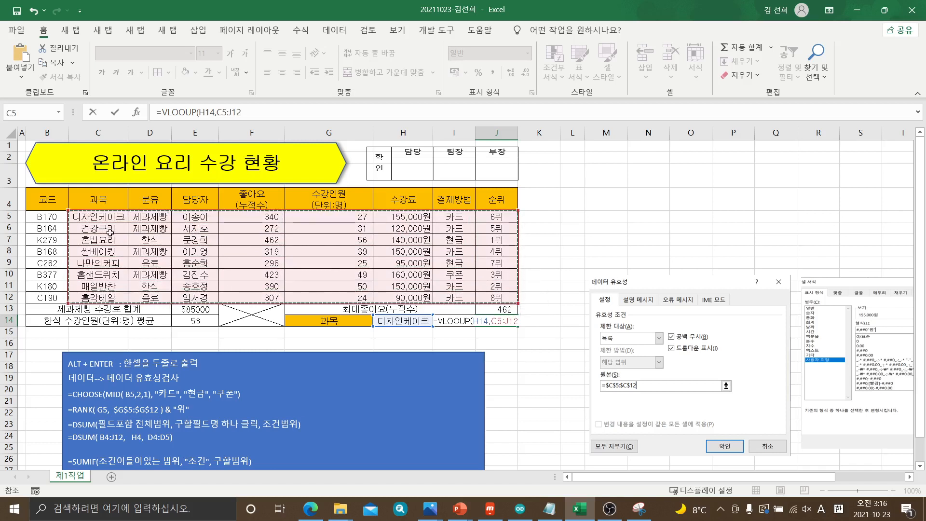
{"action": "left_click_drag", "start_coordinate": [99, 219], "coordinate": [490, 298]}
{"action": "type", "text": ","}
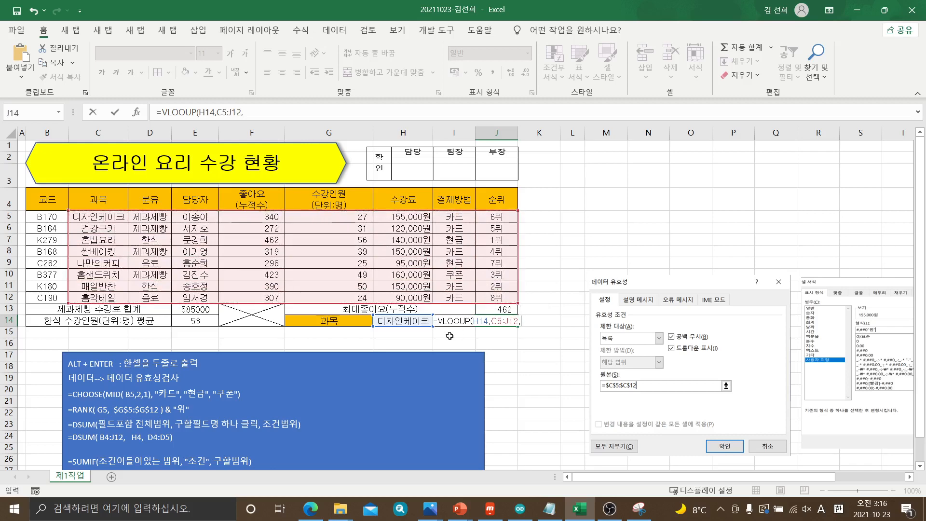
Finish the J14 formula with column number 3 and match type 0, and enter it
{"action": "scroll", "coordinate": [380, 361], "scroll_direction": "down", "scroll_amount": 2}
{"action": "scroll", "coordinate": [233, 424], "scroll_direction": "down", "scroll_amount": 2}
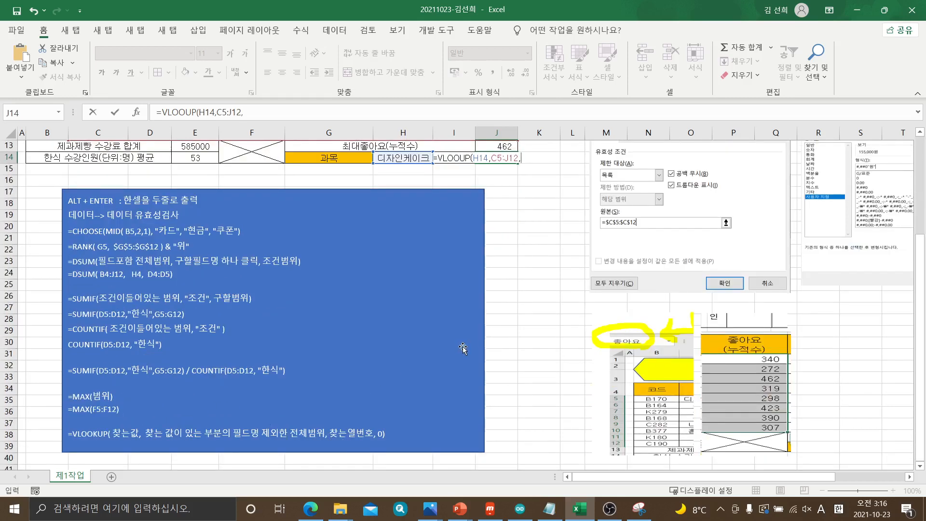
{"action": "scroll", "coordinate": [462, 346], "scroll_direction": "up", "scroll_amount": 4}
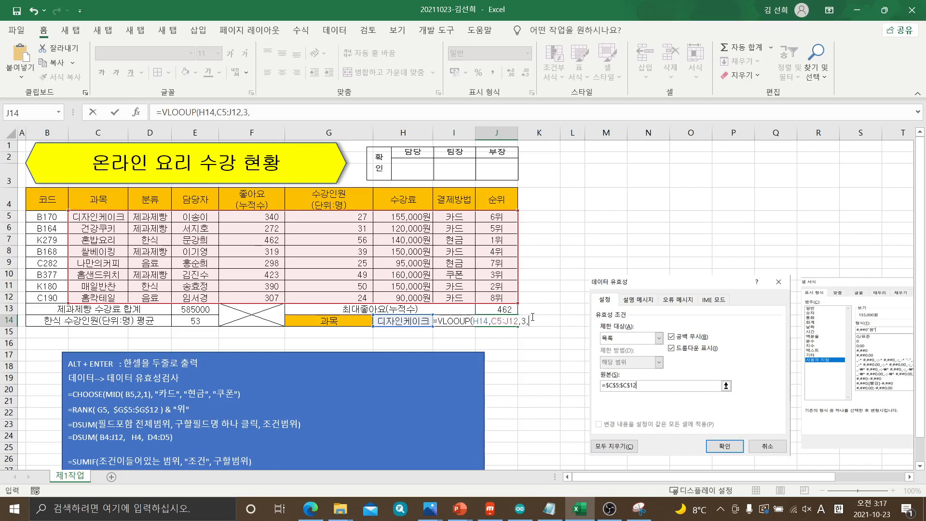
{"action": "type", "text": "0"}
{"action": "key", "text": "Return"}
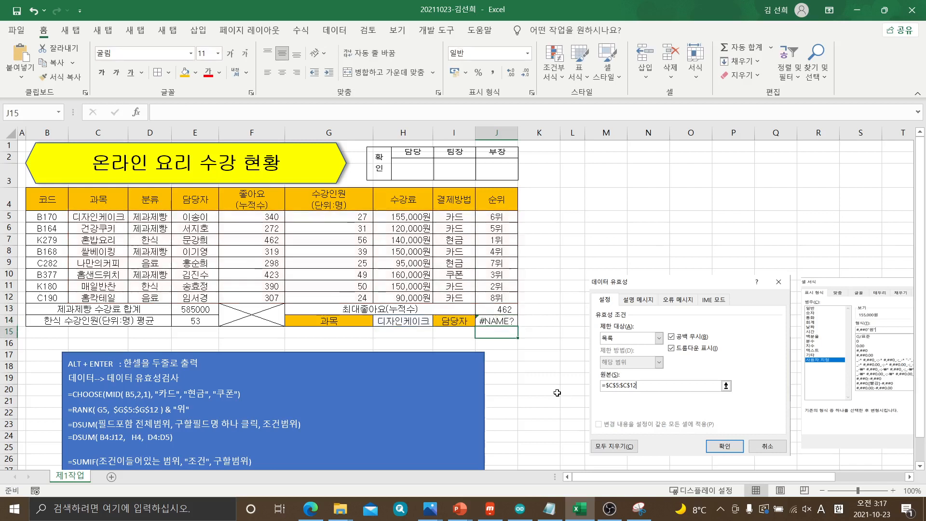
Correct the misspelled function name in the J14 formula to VLOOKUP
{"action": "left_click", "coordinate": [498, 322]}
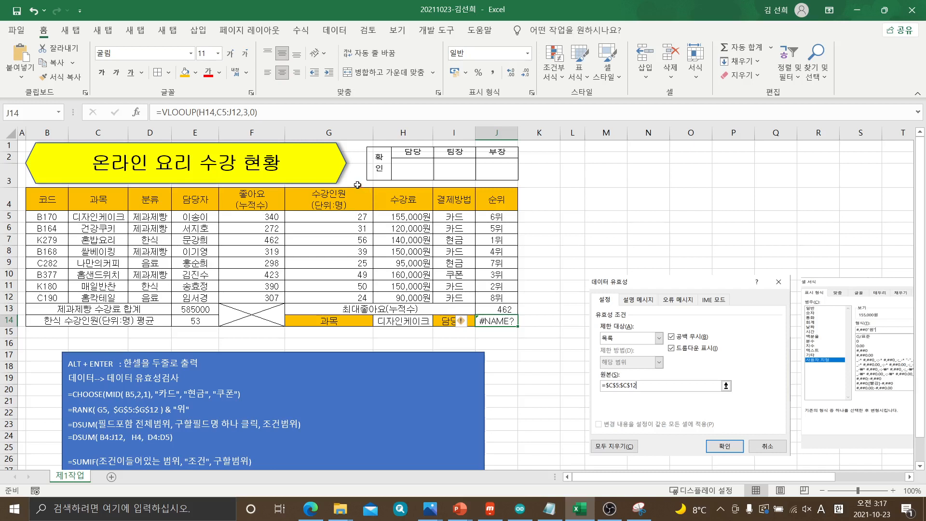
{"action": "left_click", "coordinate": [187, 112]}
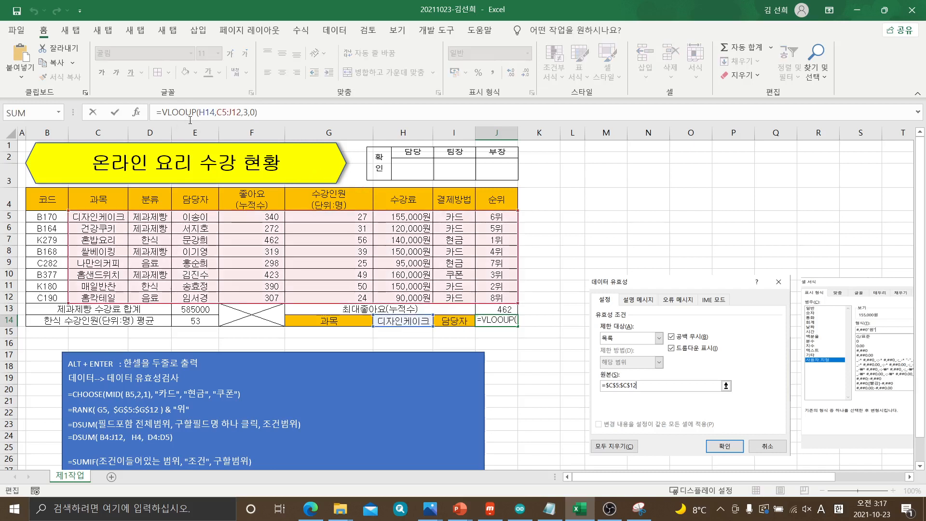
{"action": "type", "text": "K"}
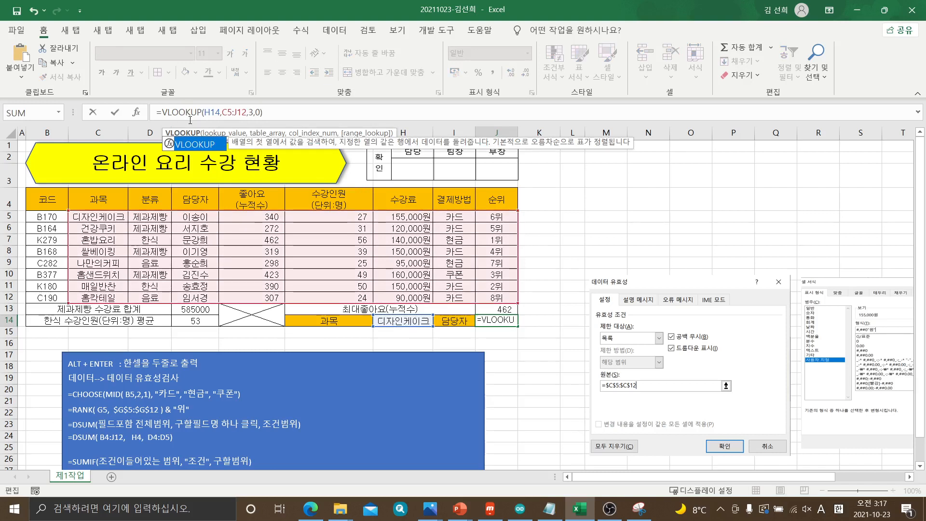
{"action": "key", "text": "Return"}
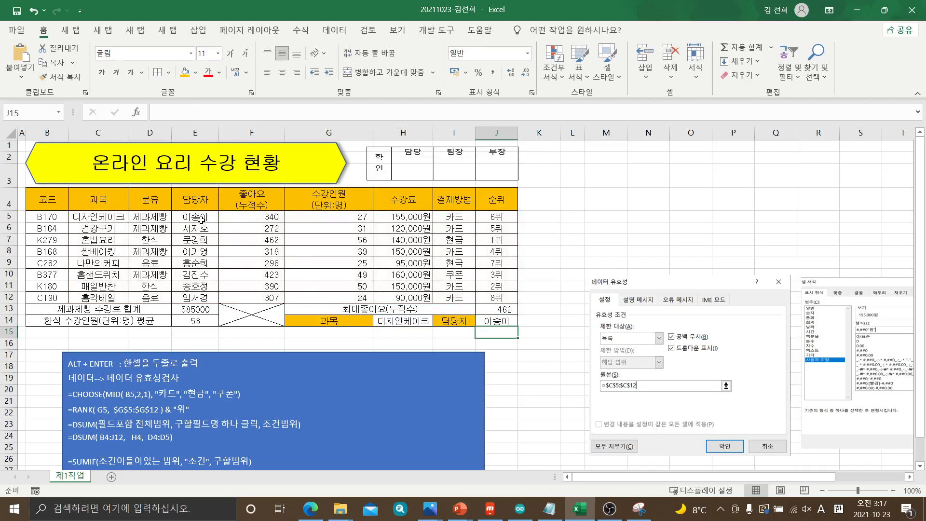
Test the J14 lookup by choosing 건강쿠키, 홈칵테일 and finally 디자인케이크 as the subject in H14
{"action": "left_click", "coordinate": [415, 321]}
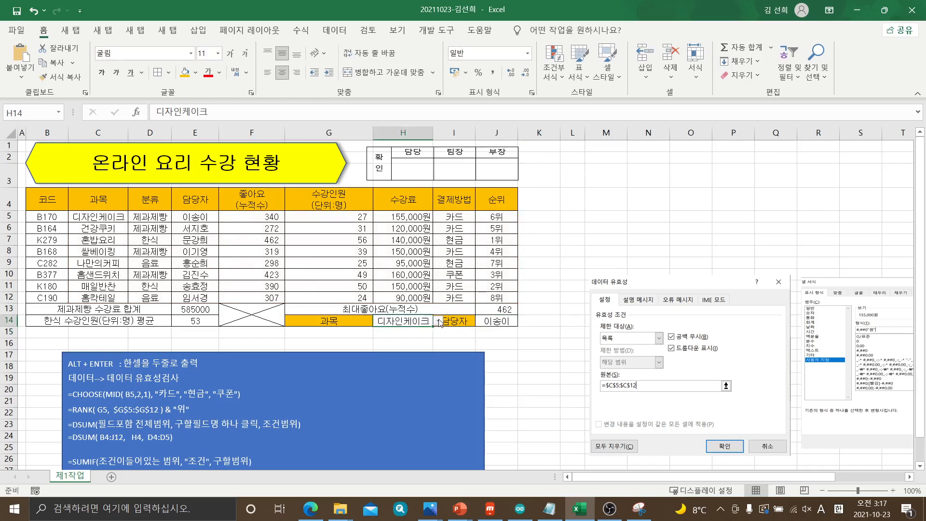
{"action": "left_click", "coordinate": [437, 321]}
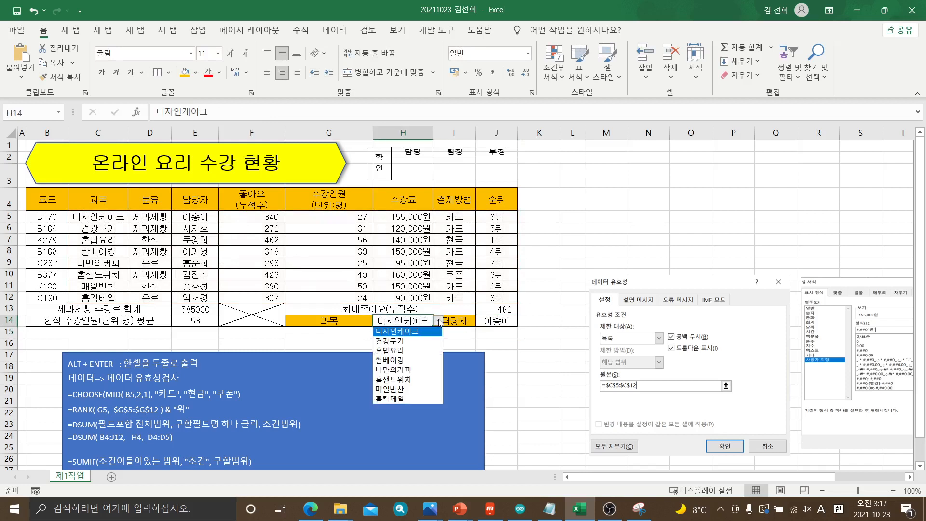
{"action": "left_click", "coordinate": [407, 342]}
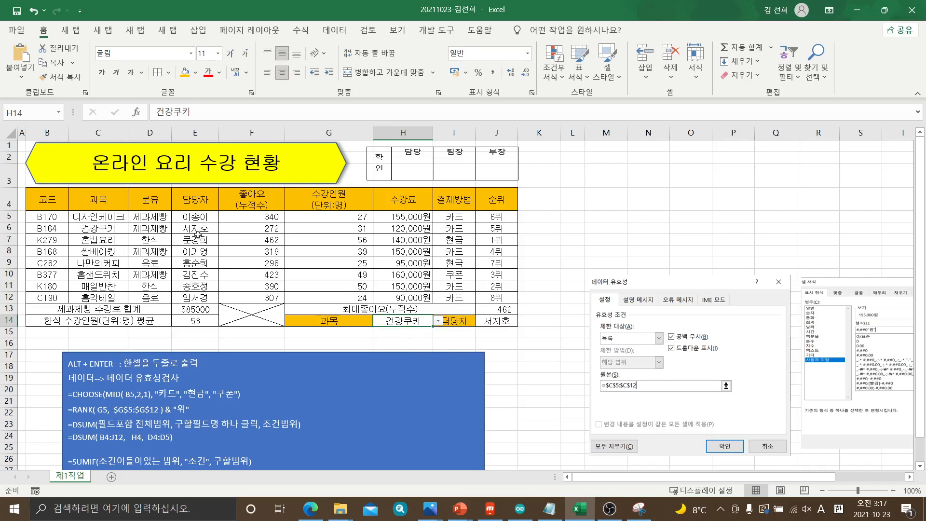
{"action": "left_click", "coordinate": [439, 322]}
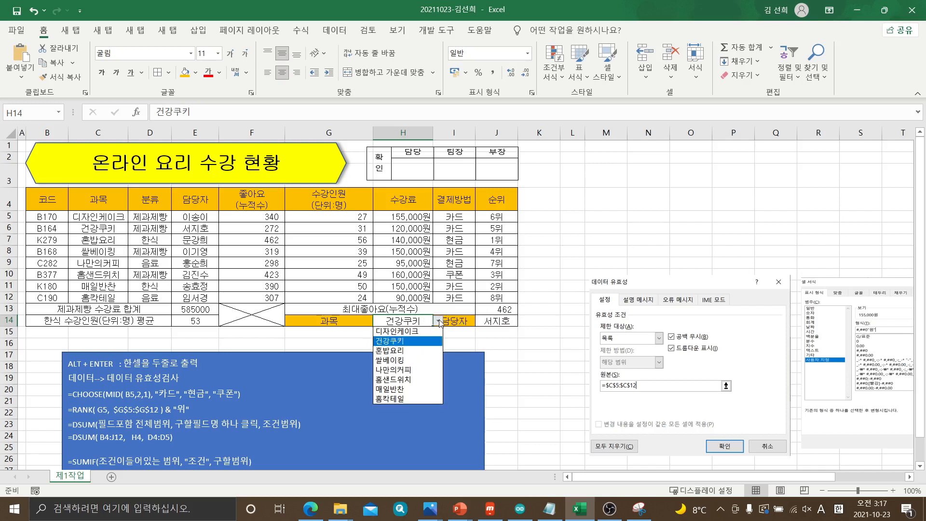
{"action": "left_click", "coordinate": [386, 399]}
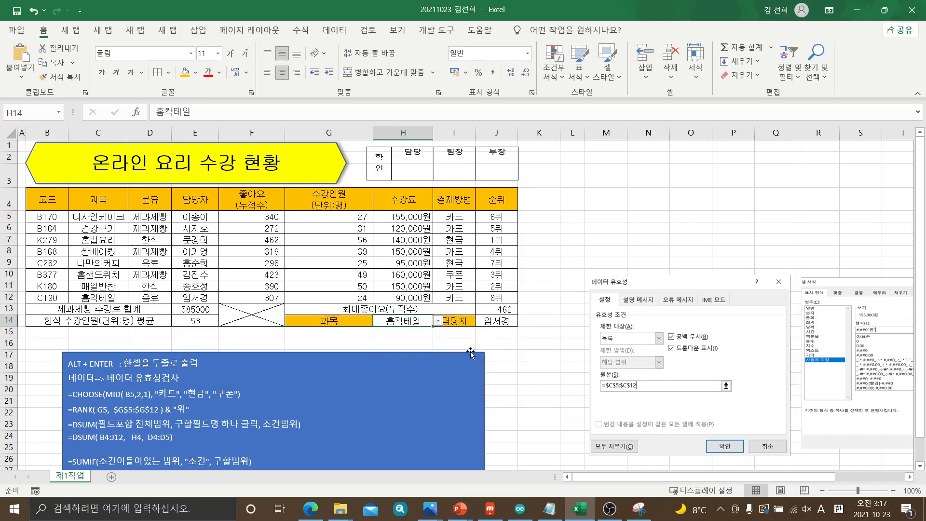
{"action": "left_click", "coordinate": [439, 322]}
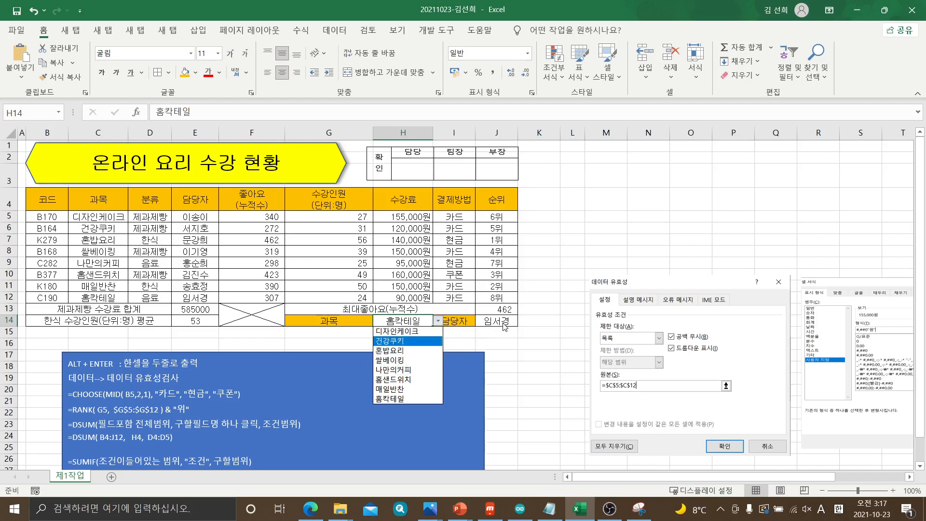
{"action": "left_click", "coordinate": [420, 333]}
{"action": "left_click", "coordinate": [527, 360]}
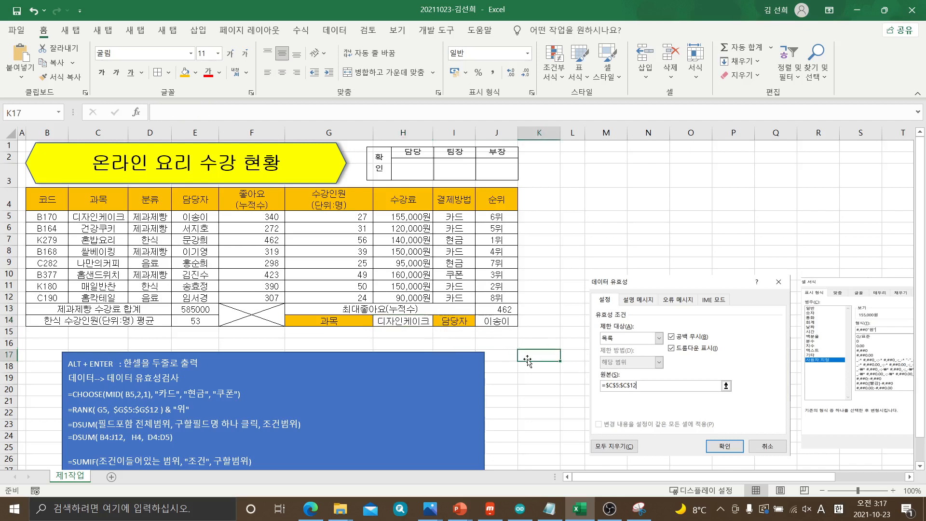
Switch to the exam PDF in Edge, mark item (7)'s conditional-format rule, 40 이상 condition and font settings with the pen, and return to Excel
{"action": "left_click", "coordinate": [310, 509]}
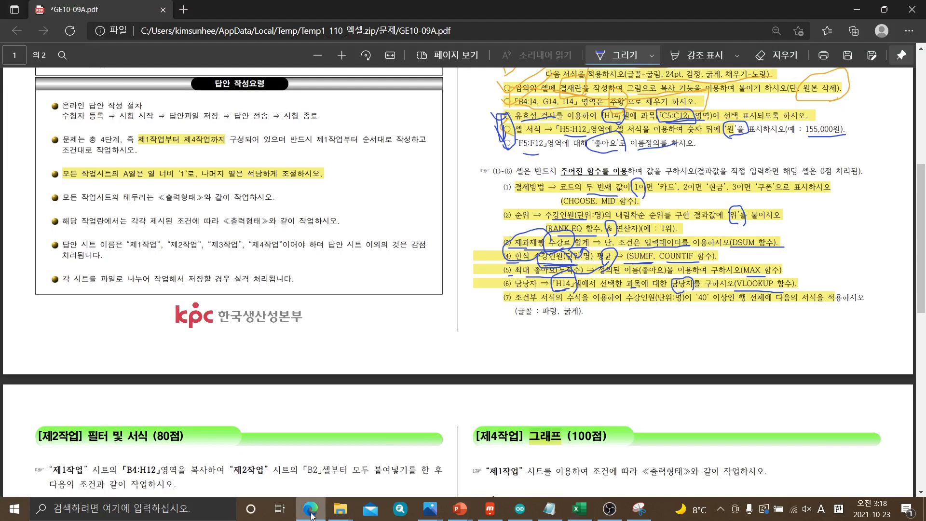
{"action": "mouse_move", "coordinate": [510, 312]}
{"action": "left_mouse_down"}
{"action": "mouse_move", "coordinate": [501, 307]}
{"action": "mouse_move", "coordinate": [514, 292]}
{"action": "mouse_move", "coordinate": [506, 321]}
{"action": "mouse_move", "coordinate": [551, 305]}
{"action": "mouse_move", "coordinate": [577, 309]}
{"action": "mouse_move", "coordinate": [565, 290]}
{"action": "mouse_move", "coordinate": [581, 285]}
{"action": "mouse_move", "coordinate": [598, 318]}
{"action": "mouse_move", "coordinate": [610, 316]}
{"action": "mouse_move", "coordinate": [602, 333]}
{"action": "mouse_move", "coordinate": [599, 309]}
{"action": "mouse_move", "coordinate": [597, 343]}
{"action": "mouse_move", "coordinate": [612, 334]}
{"action": "left_mouse_up"}
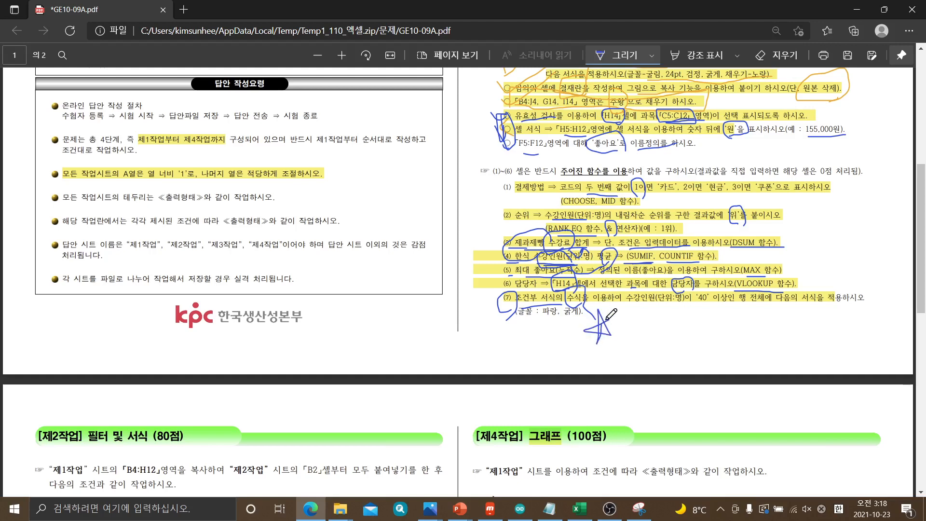
{"action": "left_click_drag", "start_coordinate": [622, 303], "coordinate": [752, 313]}
{"action": "left_click_drag", "start_coordinate": [742, 305], "coordinate": [768, 305]}
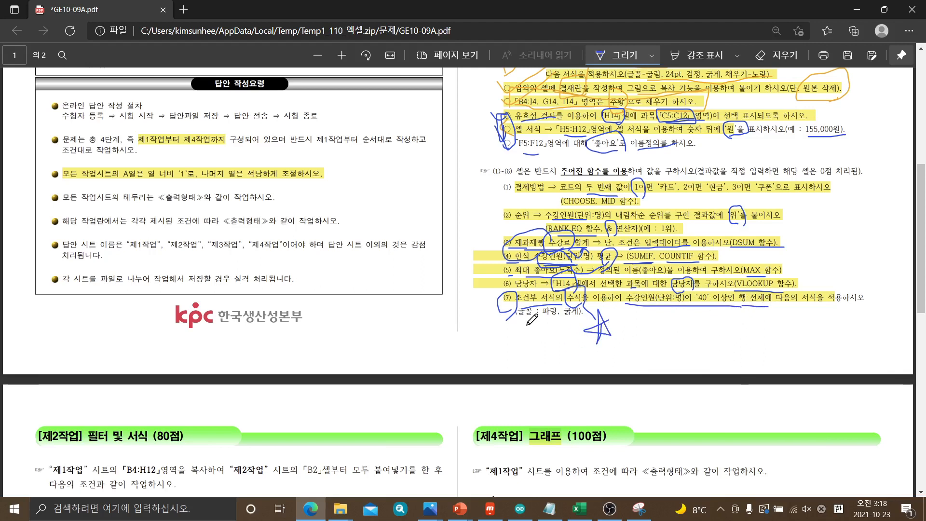
{"action": "left_click_drag", "start_coordinate": [523, 318], "coordinate": [574, 319]}
{"action": "left_click", "coordinate": [861, 9]}
Extend the blue note box downward to make room below its VLOOKUP syntax line
{"action": "scroll", "coordinate": [279, 423], "scroll_direction": "down", "scroll_amount": 4}
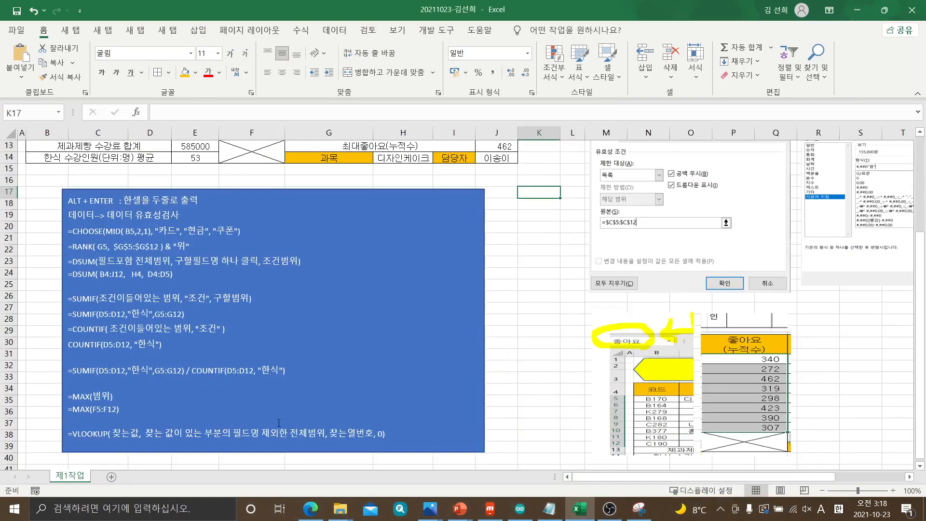
{"action": "left_click", "coordinate": [386, 431]}
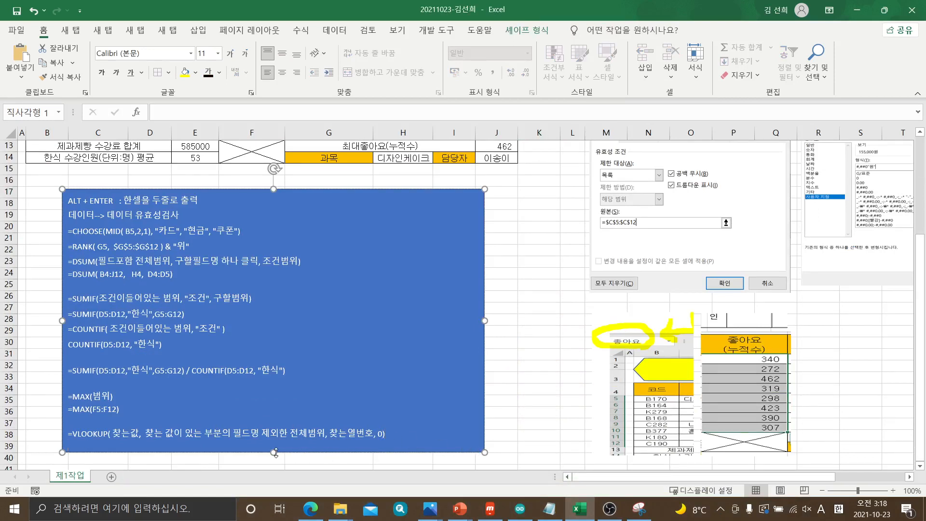
{"action": "left_click_drag", "start_coordinate": [273, 452], "coordinate": [275, 477]}
Copy the J14 formula =VLOOKUP(H14,C5:J12,3,0) into the note below the VLOOKUP syntax line
{"action": "scroll", "coordinate": [483, 291], "scroll_direction": "up", "scroll_amount": 3}
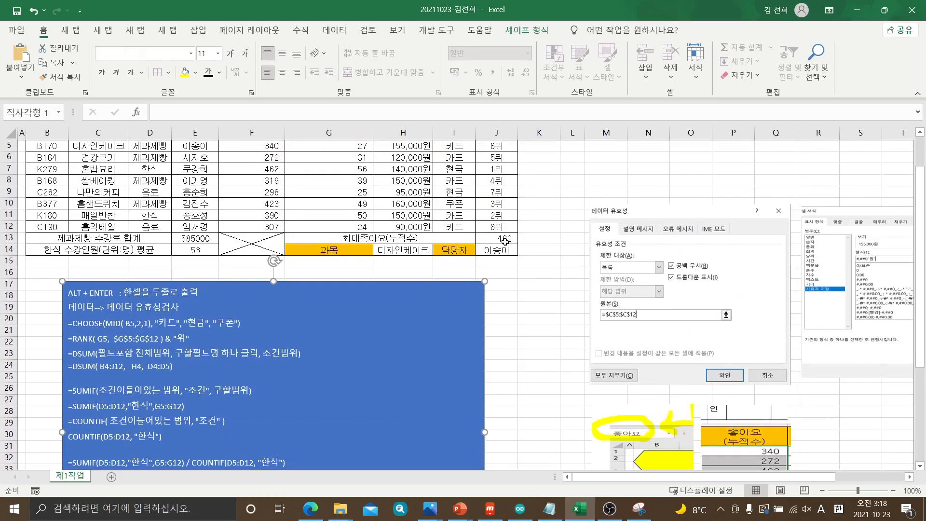
{"action": "left_click", "coordinate": [503, 251]}
{"action": "left_click_drag", "start_coordinate": [263, 112], "coordinate": [158, 112]}
{"action": "key", "text": "ctrl+c"}
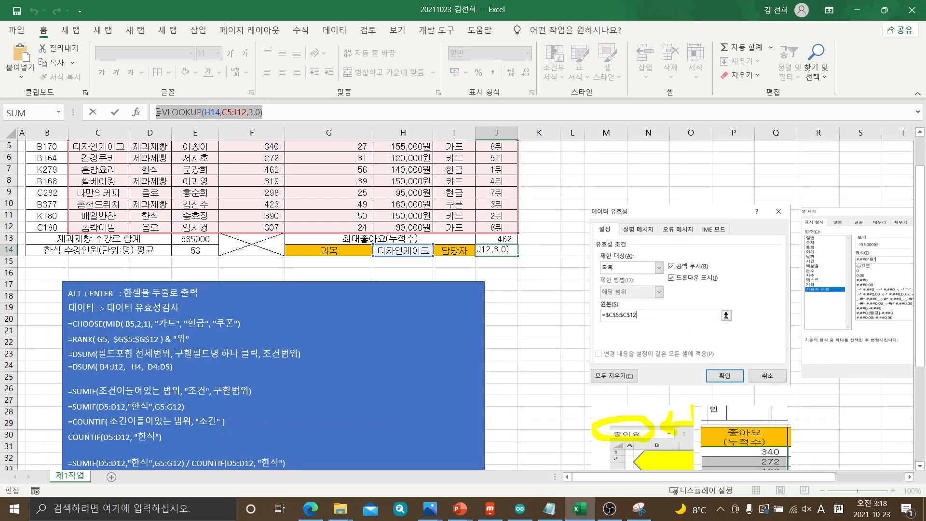
{"action": "key", "text": "Escape"}
{"action": "scroll", "coordinate": [202, 368], "scroll_direction": "down", "scroll_amount": 3}
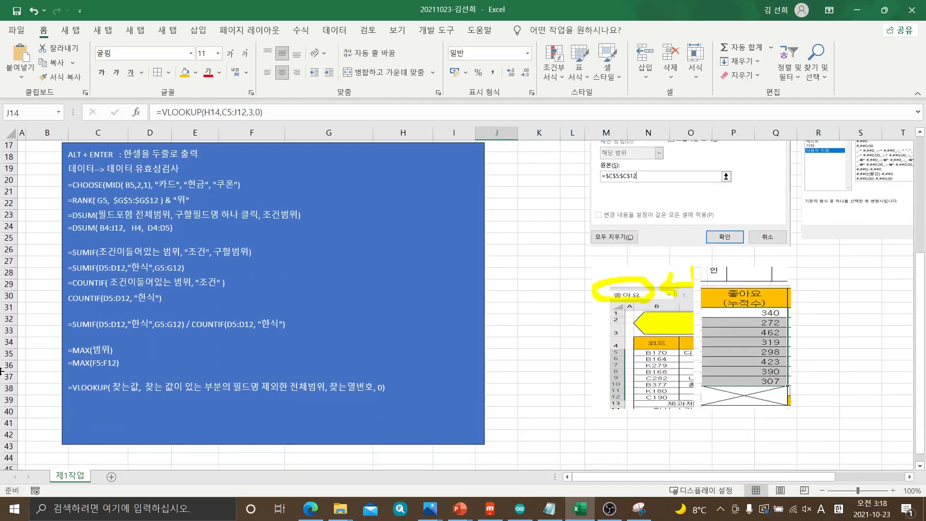
{"action": "left_click", "coordinate": [88, 402]}
{"action": "key", "text": "ctrl+v"}
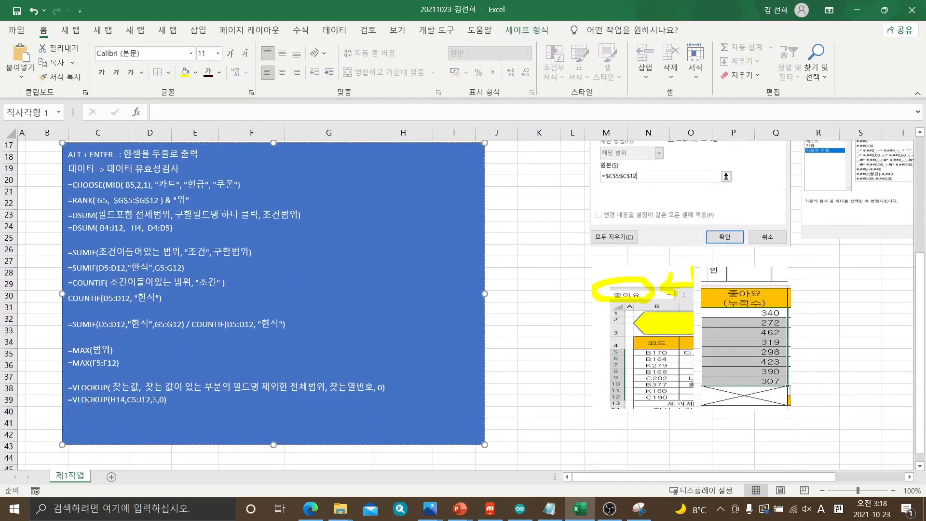
Add the heading 조건부서식 to the note after a blank line
{"action": "key", "text": "Return"}
{"action": "key", "text": "Return"}
{"action": "key", "text": "Hangul"}
{"action": "type", "text": "조거"}
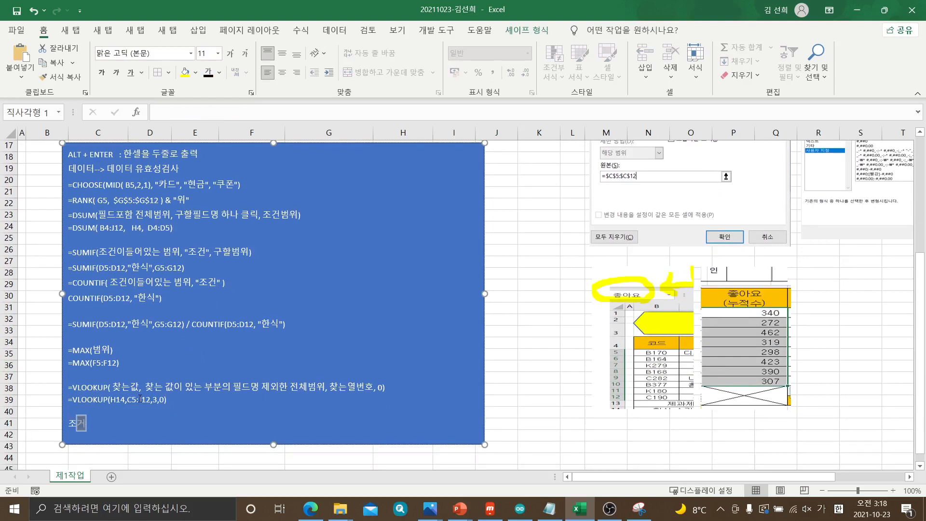
{"action": "type", "text": "ㄴ"}
{"action": "type", "text": "부"}
{"action": "type", "text": "서식"}
{"action": "key", "text": "Return"}
Write 필드명제외한 전체 범위 on the line below the 조건부서식 heading
{"action": "type", "text": "필드며"}
{"action": "type", "text": "제"}
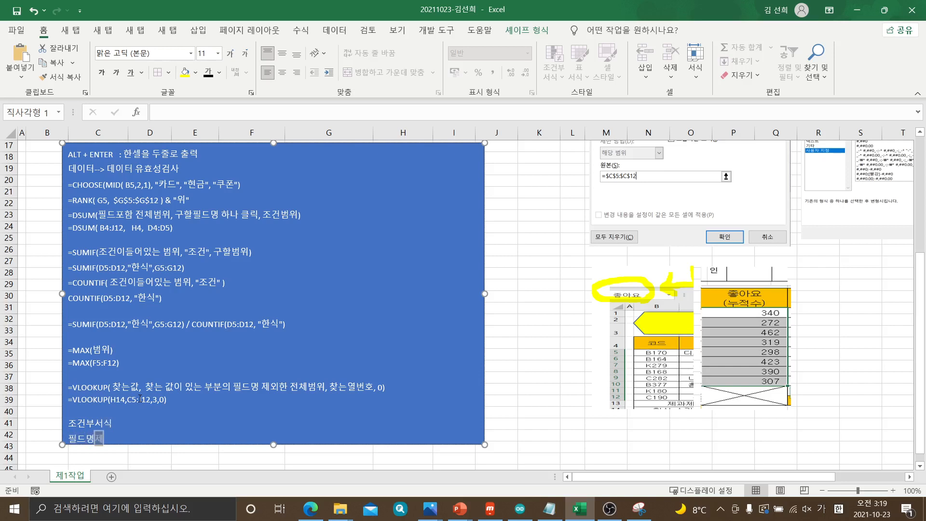
{"action": "type", "text": "외한 저"}
{"action": "type", "text": "체"}
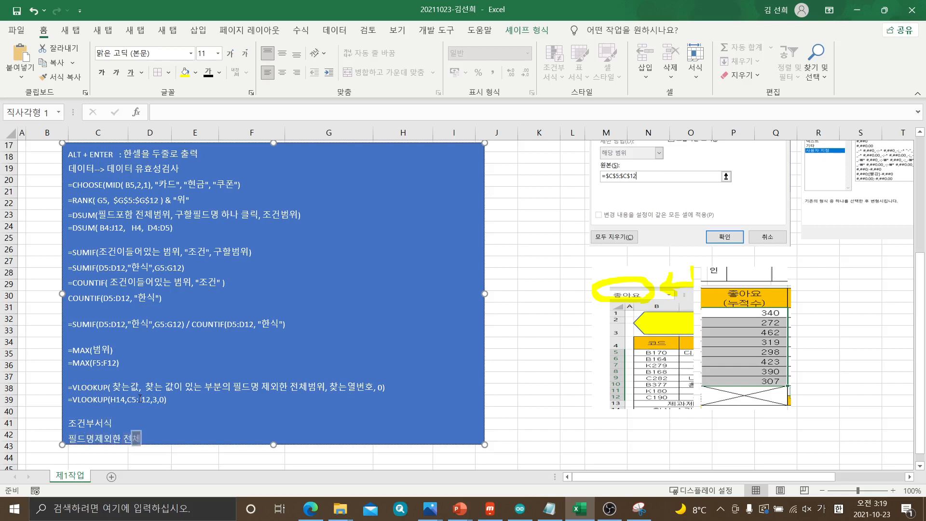
{"action": "type", "text": " ㅂㅇ"}
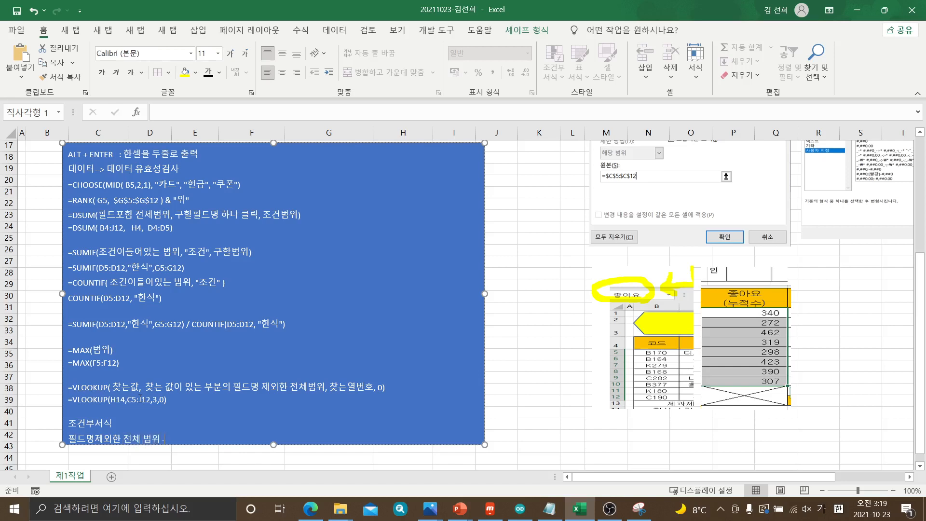
{"action": "type", "text": " --> 조건부"}
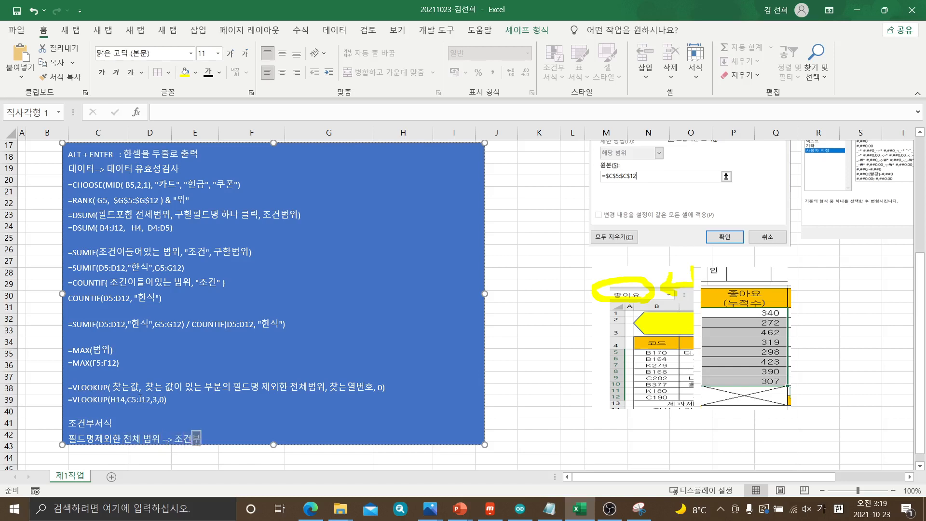
{"action": "type", "text": "서식 -"}
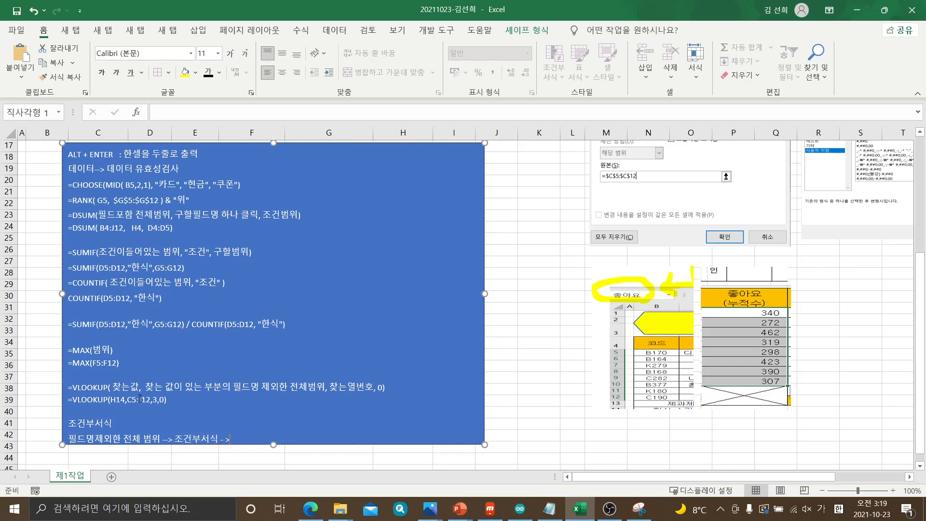
Continue the note's last line with --> 조건부서식 - >수식 ---> and extend the note box further downward
{"action": "type", "text": ">수식 --->"}
{"action": "mouse_move", "coordinate": [274, 443]}
{"action": "left_mouse_down"}
{"action": "mouse_move", "coordinate": [275, 475]}
{"action": "mouse_move", "coordinate": [277, 458]}
{"action": "left_mouse_up"}
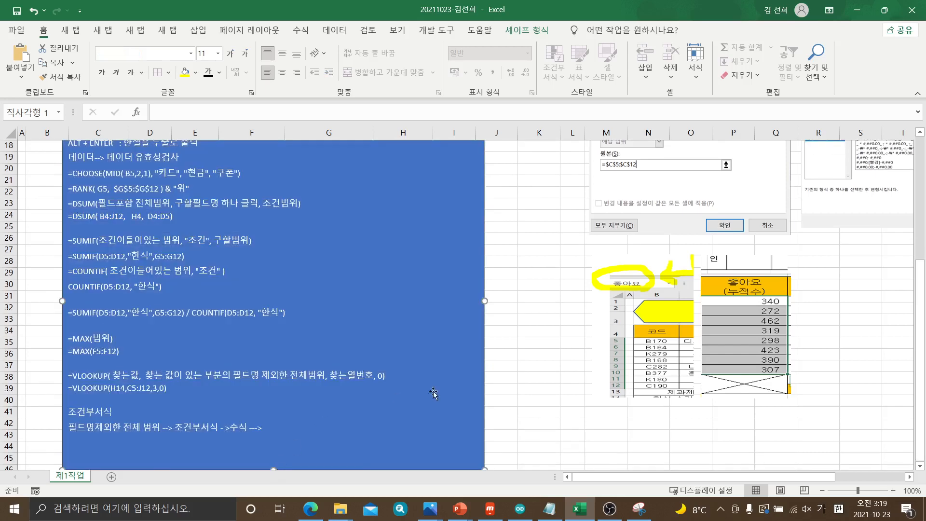
{"action": "left_click", "coordinate": [516, 381]}
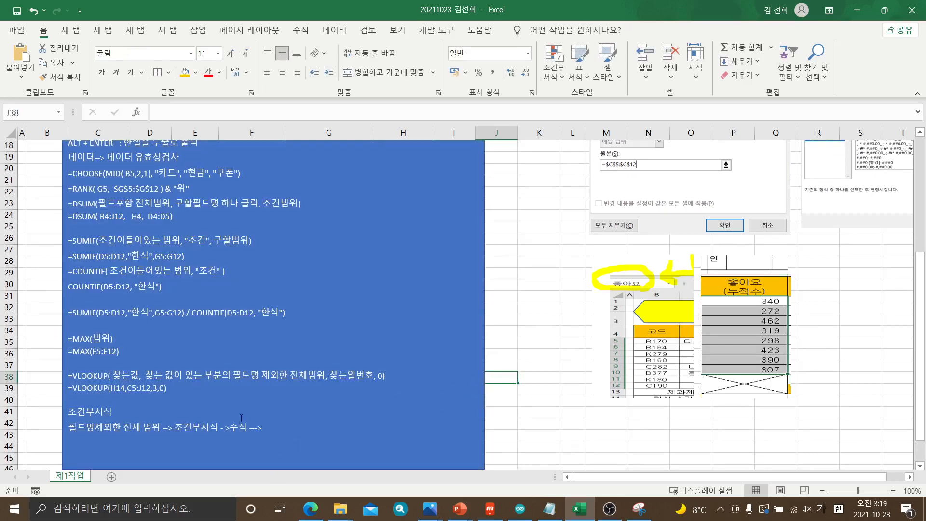
Start a formula-based conditional formatting rule for B5:J12, beginning its formula with =, and check item (7) in the exam PDF
{"action": "scroll", "coordinate": [132, 418], "scroll_direction": "up", "scroll_amount": 5}
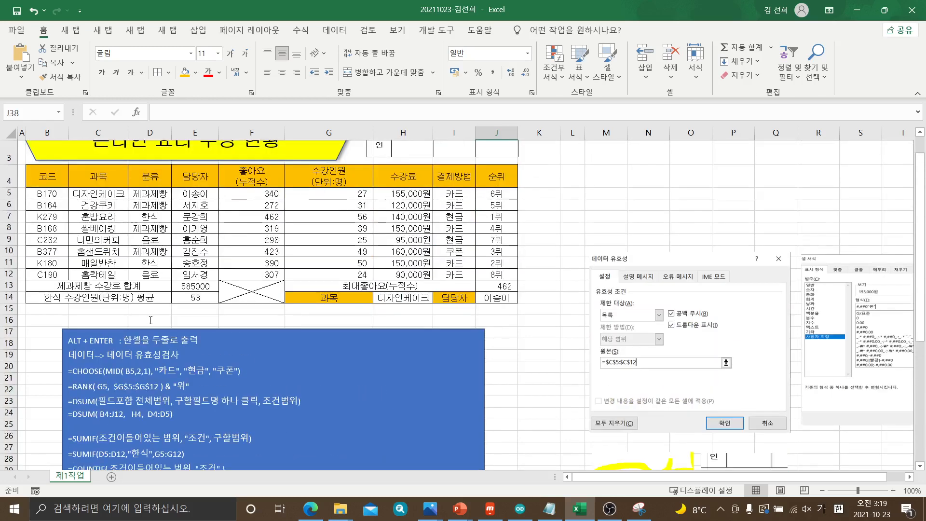
{"action": "left_click_drag", "start_coordinate": [44, 193], "coordinate": [496, 277]}
{"action": "left_click_drag", "start_coordinate": [46, 193], "coordinate": [490, 270]}
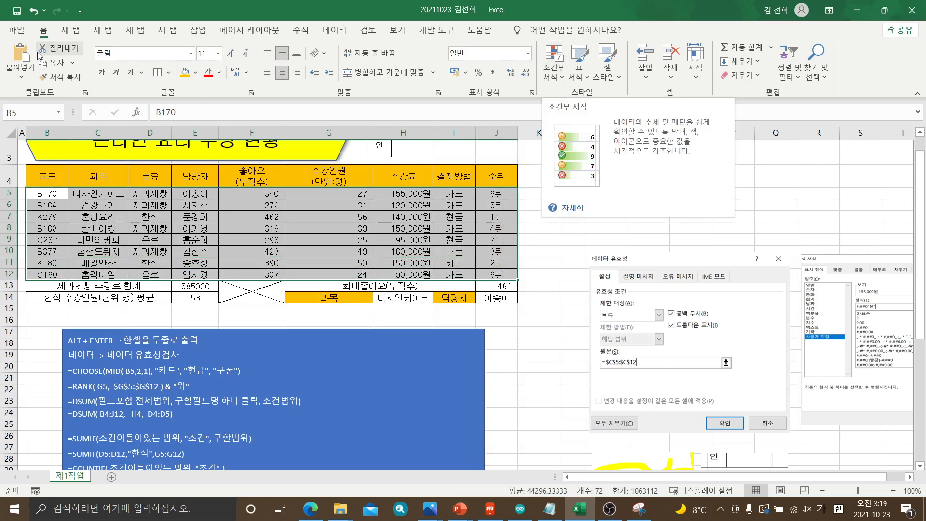
{"action": "left_click", "coordinate": [560, 77]}
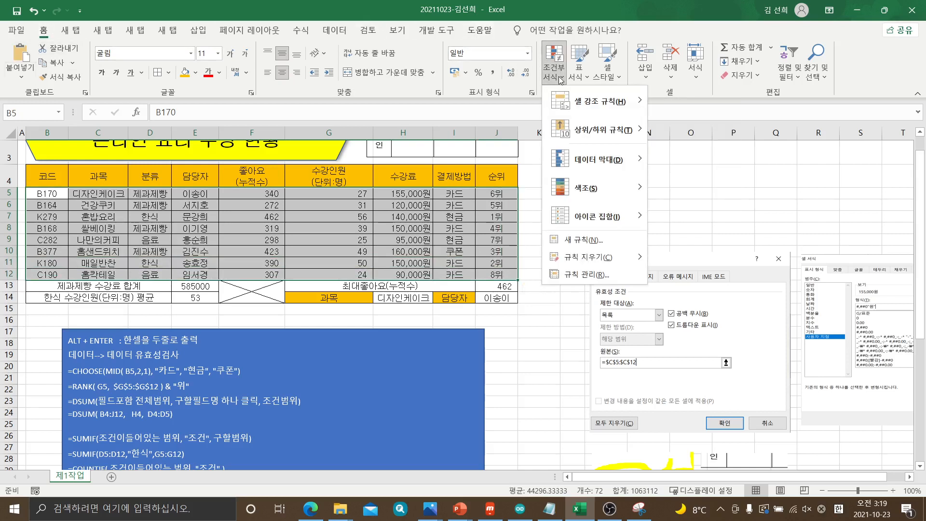
{"action": "left_click", "coordinate": [593, 243]}
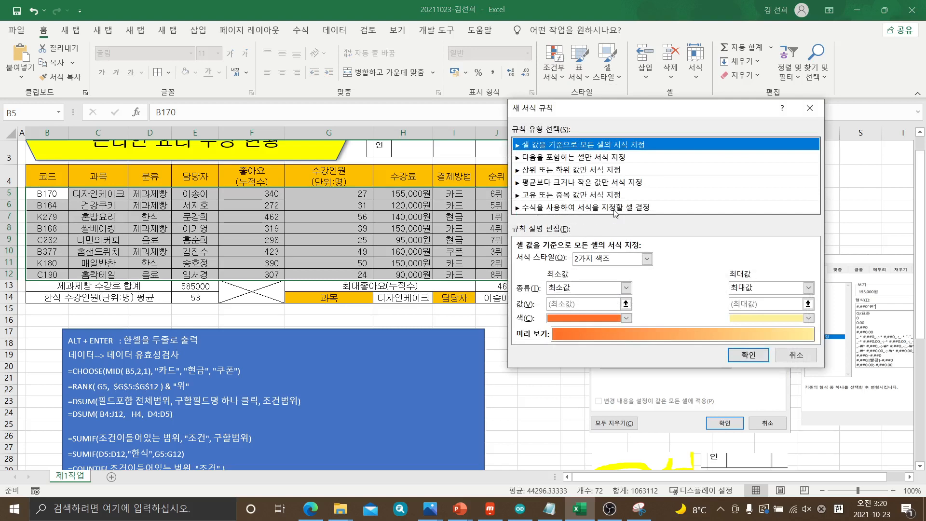
{"action": "left_click", "coordinate": [557, 208]}
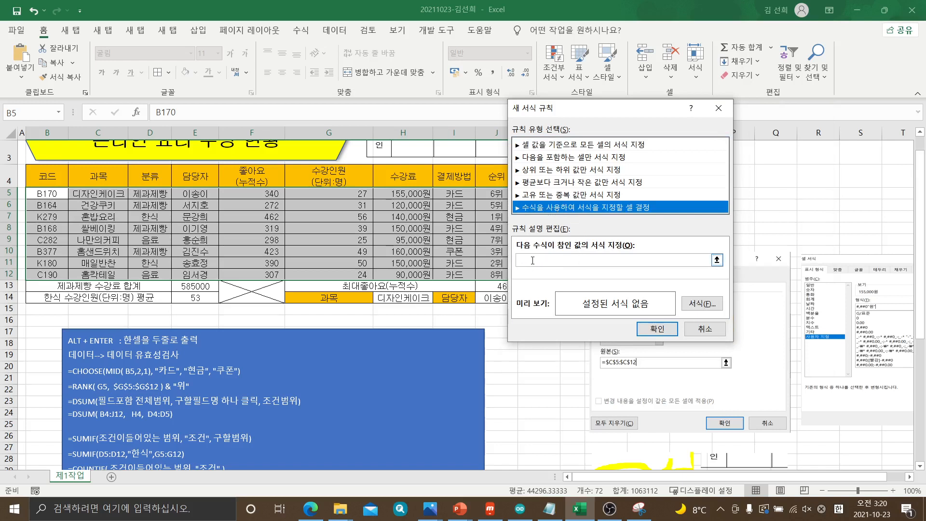
{"action": "left_click", "coordinate": [533, 260]}
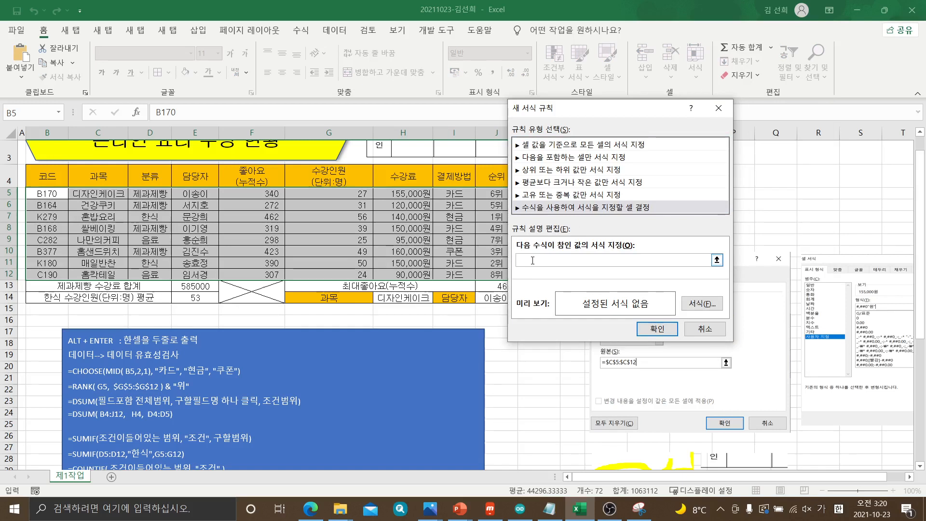
{"action": "type", "text": "="}
{"action": "left_click", "coordinate": [307, 515]}
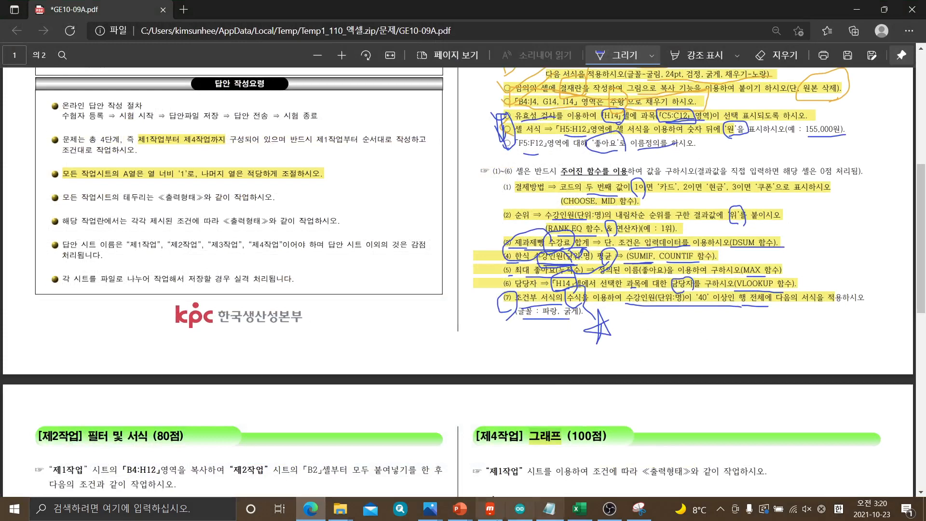
{"action": "left_click", "coordinate": [583, 514]}
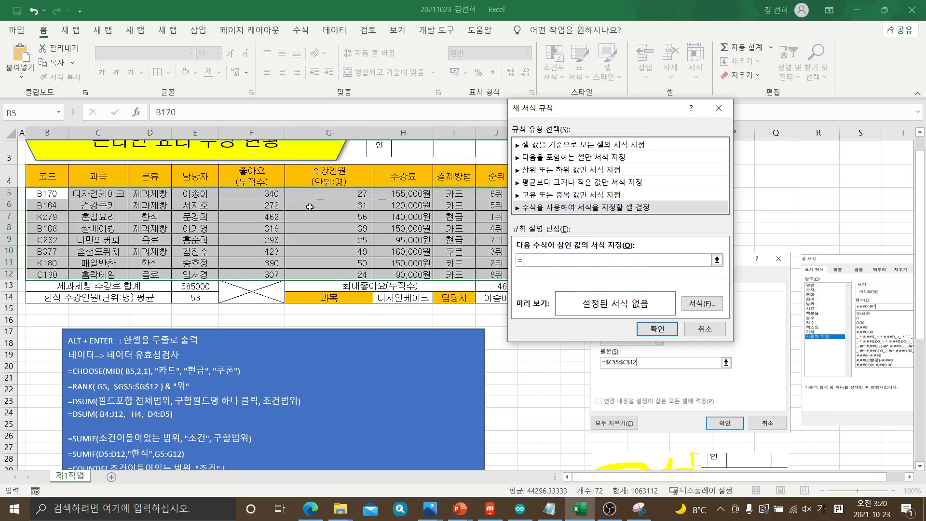
{"action": "left_click", "coordinate": [316, 193]}
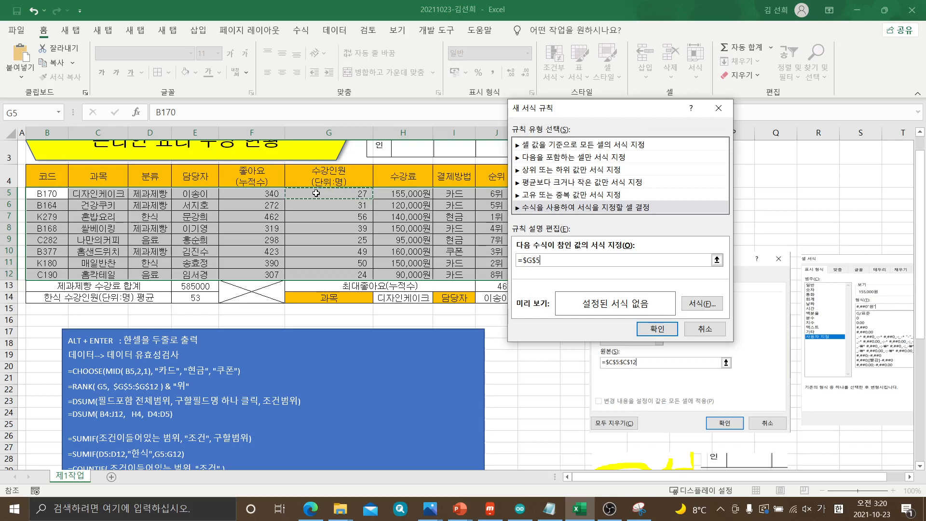
{"action": "key", "text": "F4"}
{"action": "key", "text": "F4"}
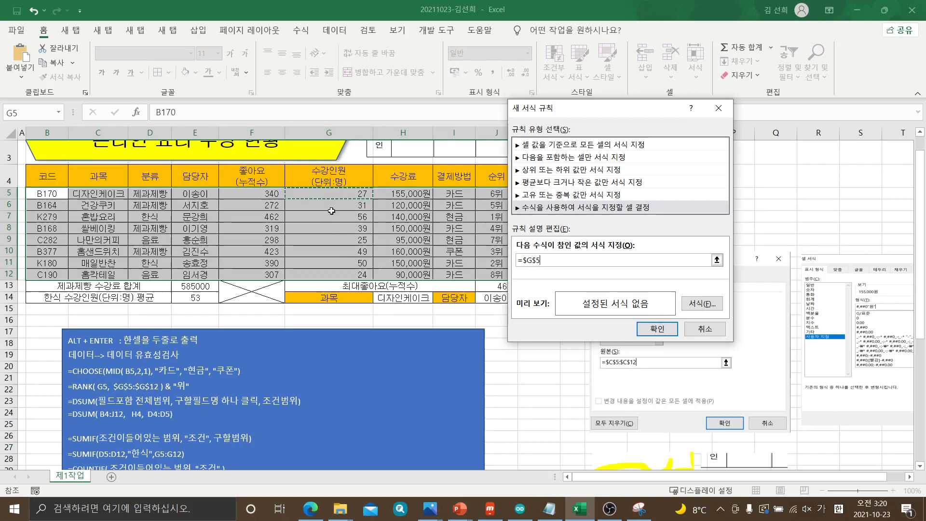
{"action": "left_click", "coordinate": [331, 208]}
{"action": "left_click", "coordinate": [332, 221]}
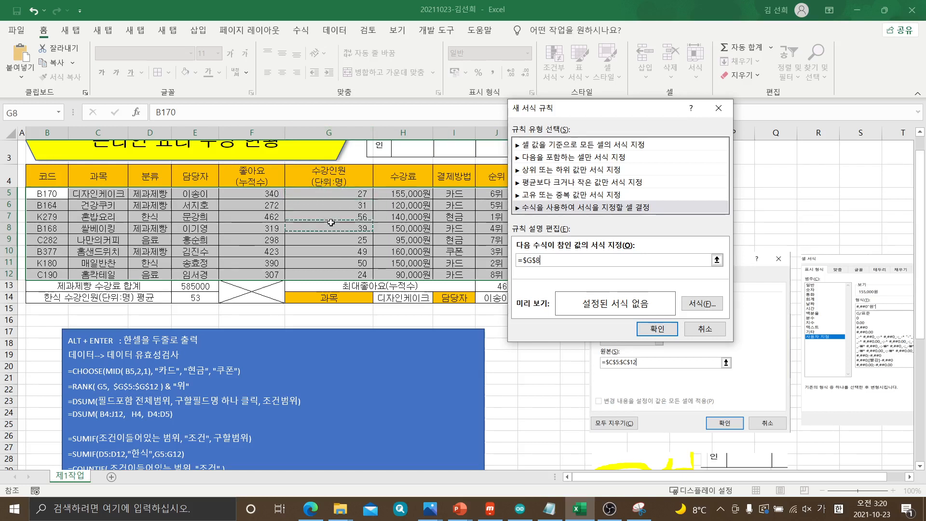
{"action": "left_click", "coordinate": [331, 228]}
{"action": "left_click", "coordinate": [332, 241]}
{"action": "left_click", "coordinate": [335, 251]}
{"action": "left_click", "coordinate": [336, 263]}
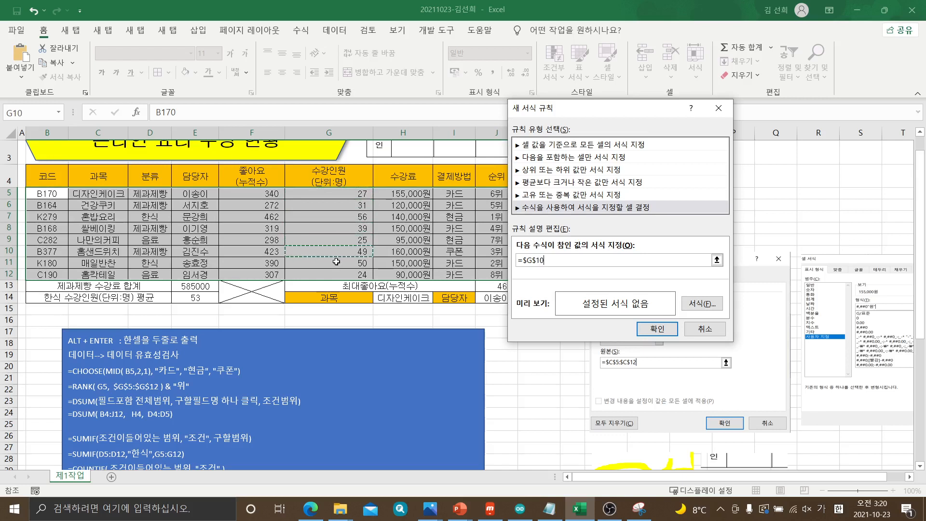
{"action": "left_click", "coordinate": [336, 276]}
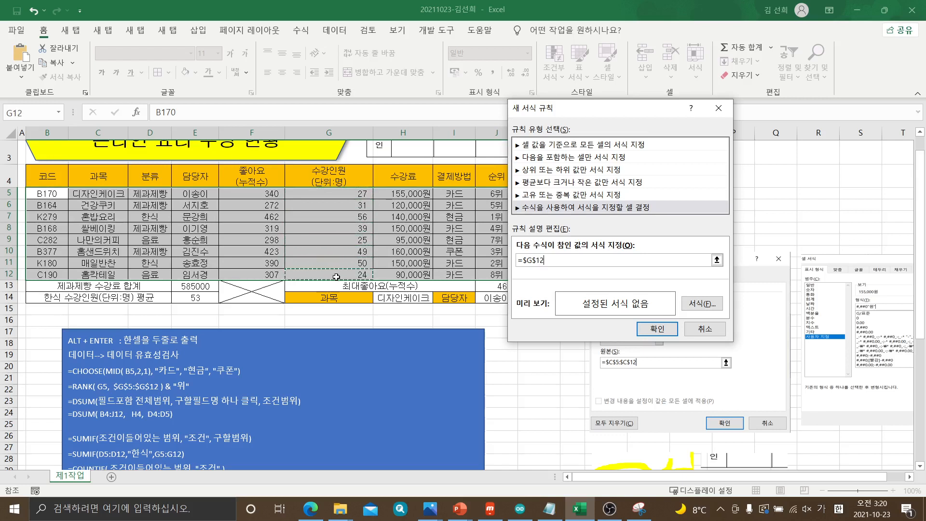
Complete the rule formula as =$G5 >= 40, consulting item (7) in the exam PDF for the condition
{"action": "left_click", "coordinate": [338, 191]}
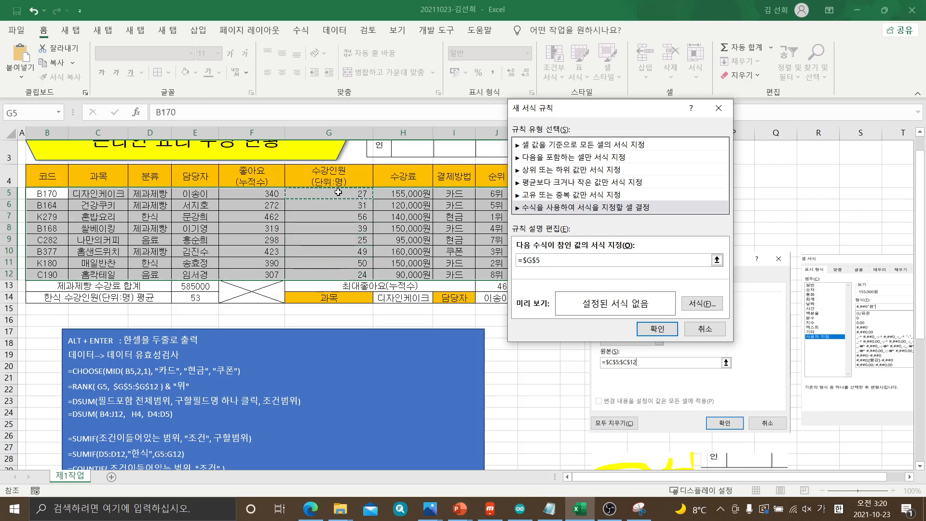
{"action": "key", "text": "F4"}
{"action": "key", "text": "F4"}
{"action": "left_click", "coordinate": [316, 514]}
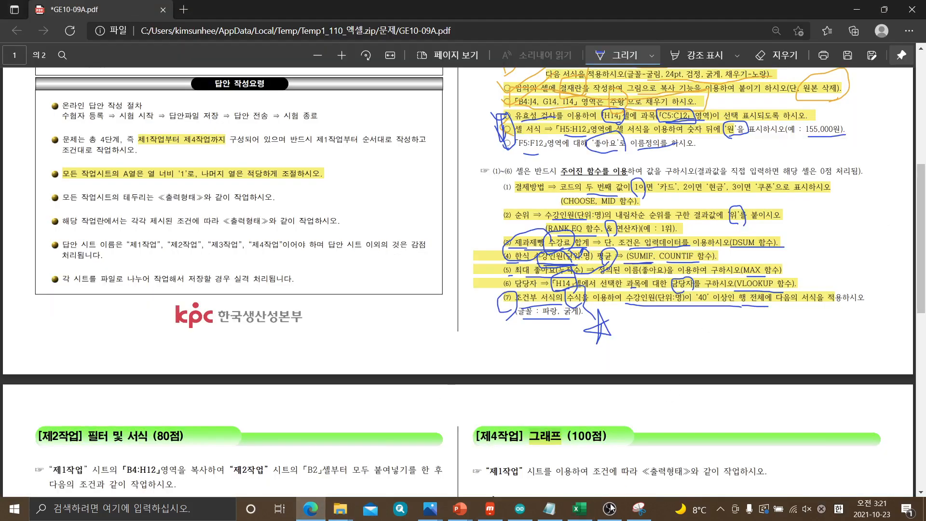
{"action": "left_click", "coordinate": [580, 509]}
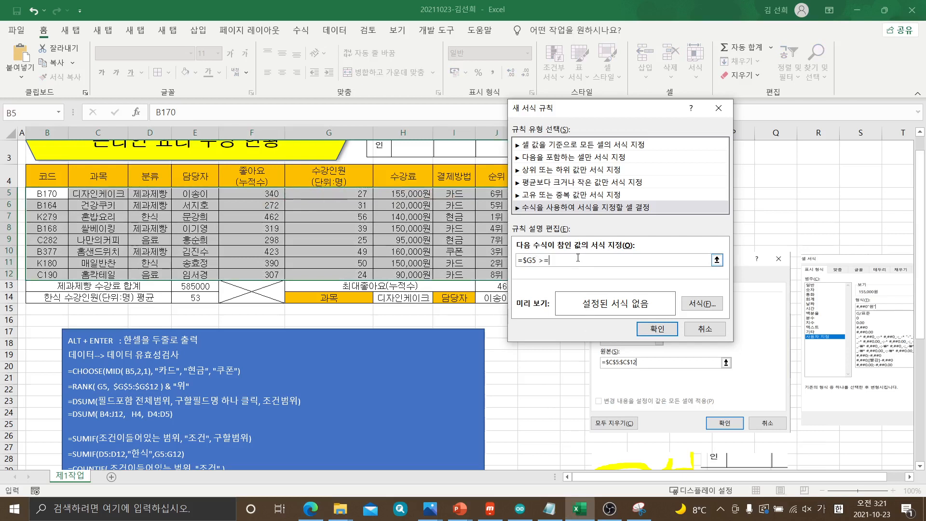
{"action": "type", "text": ">= 40"}
Capture the new formatting rule dialog with the Snipping Tool, then minimize the capture window
{"action": "left_click", "coordinate": [639, 509]}
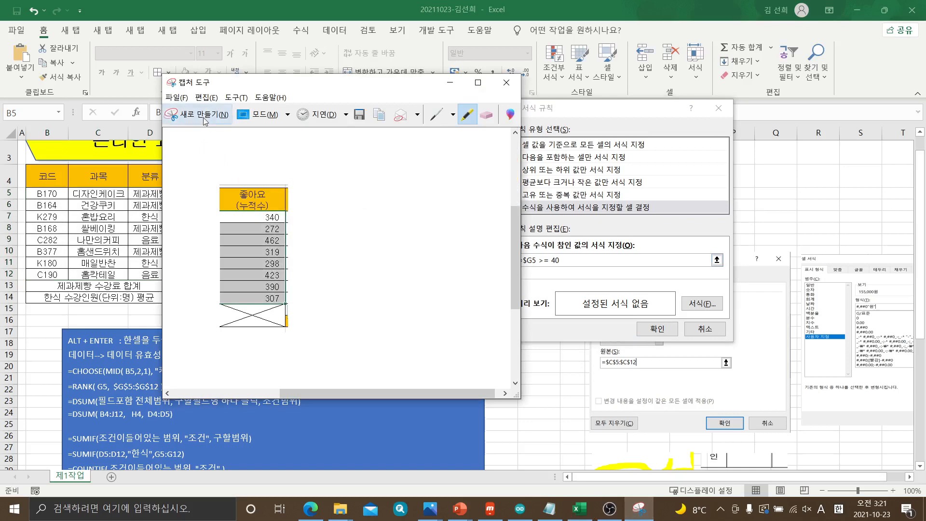
{"action": "left_click", "coordinate": [197, 114]}
{"action": "left_click_drag", "start_coordinate": [508, 101], "coordinate": [733, 343]}
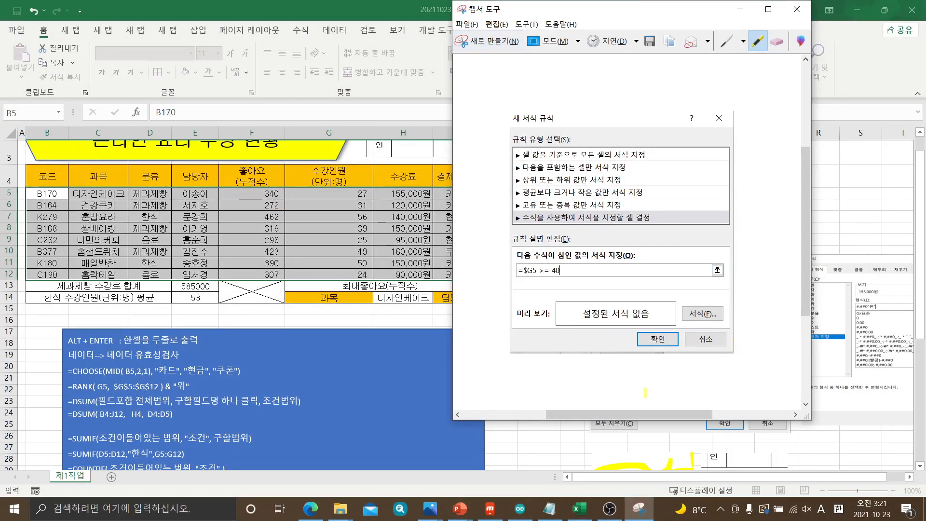
{"action": "scroll", "coordinate": [383, 394], "scroll_direction": "down", "scroll_amount": 7}
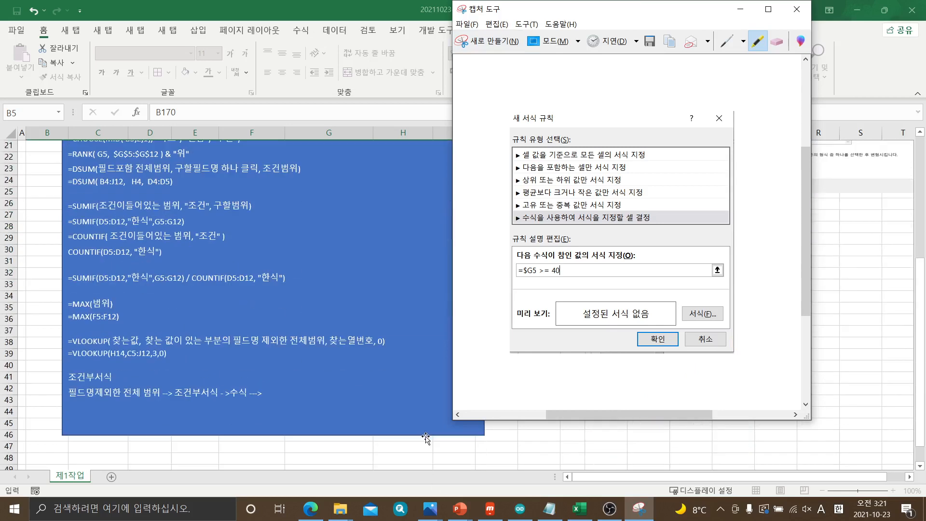
{"action": "left_click", "coordinate": [123, 434]}
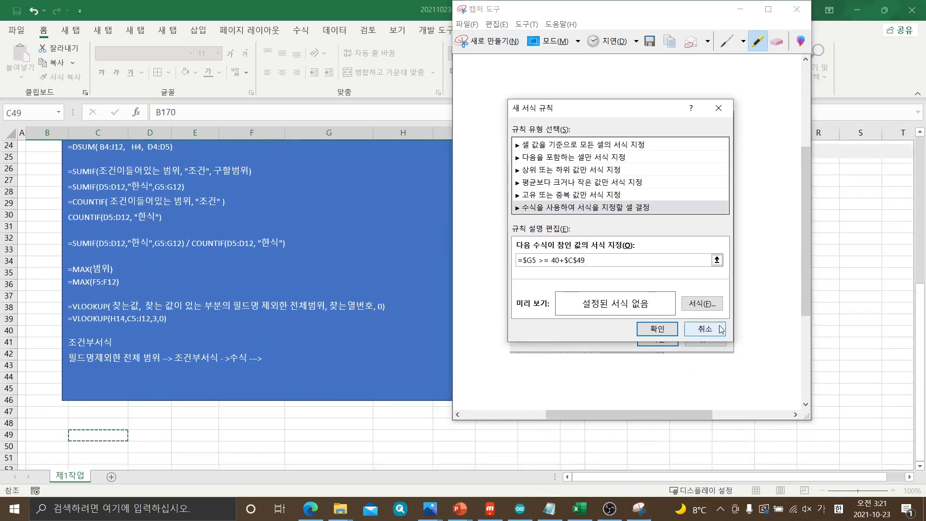
{"action": "left_click", "coordinate": [741, 9]}
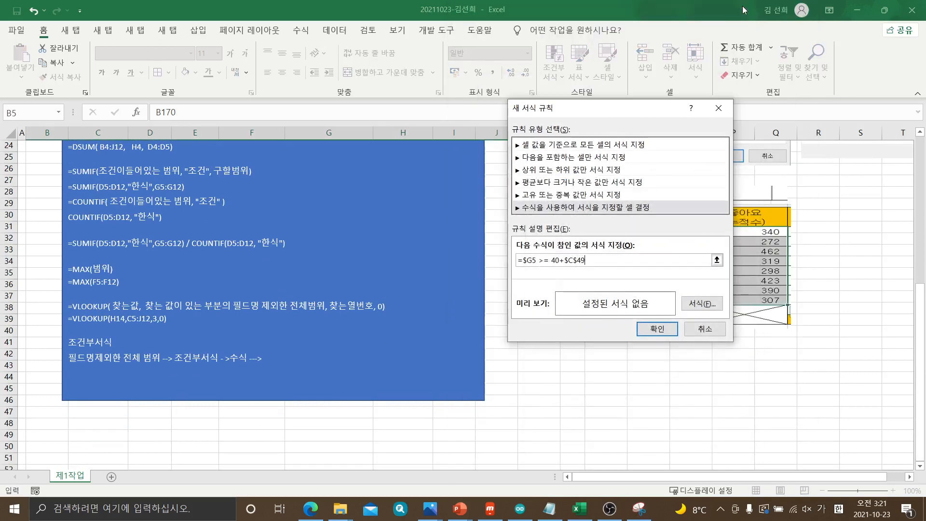
Remove the stray +$C$49 from the rule formula so that it reads =$G5 >= 40
{"action": "left_click_drag", "start_coordinate": [614, 114], "coordinate": [607, 100]}
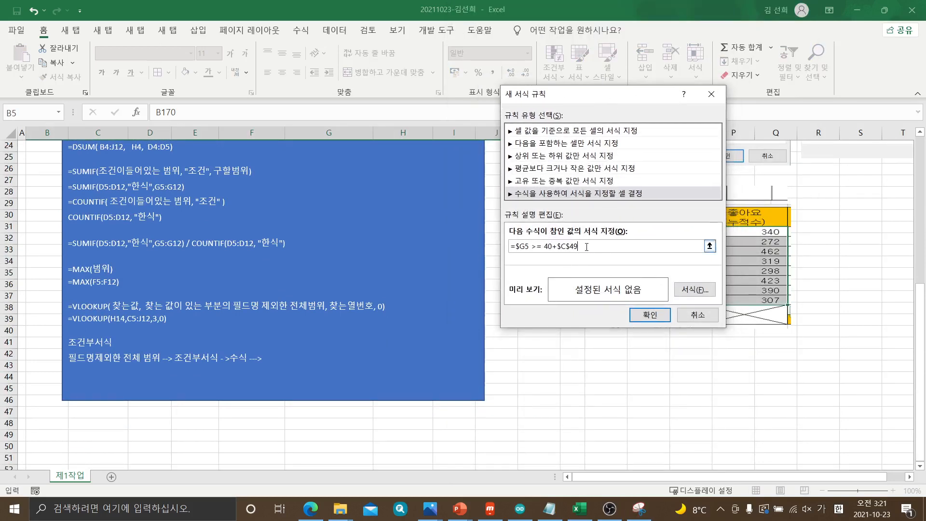
{"action": "key", "text": "BackSpace"}
{"action": "key", "text": "BackSpace"}
{"action": "key", "text": "BackSpace"}
{"action": "key", "text": "BackSpace"}
{"action": "left_click", "coordinate": [693, 291]}
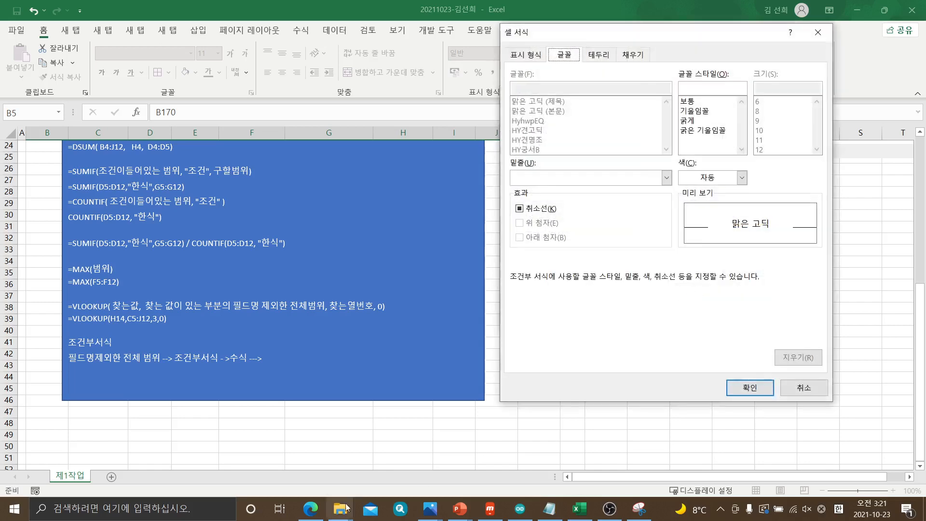
{"action": "left_click", "coordinate": [310, 508]}
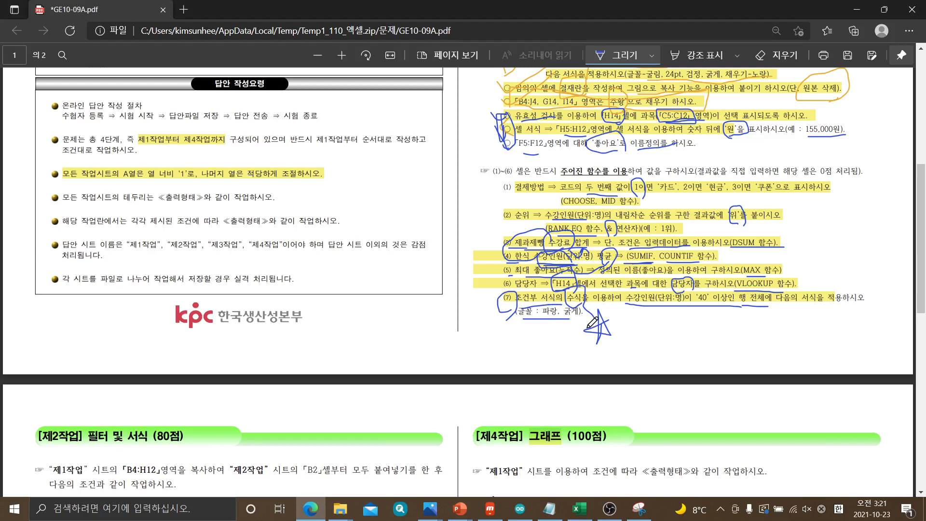
{"action": "left_click", "coordinate": [580, 509]}
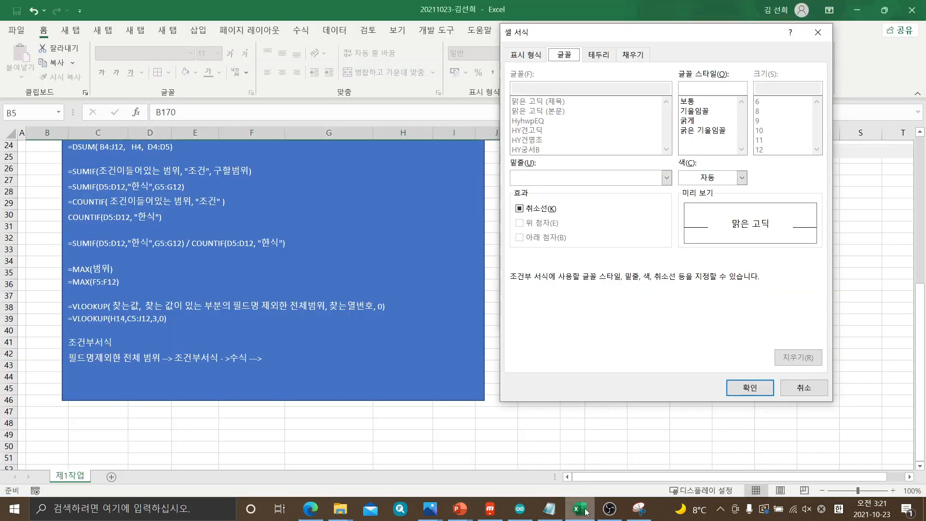
{"action": "left_click", "coordinate": [741, 179]}
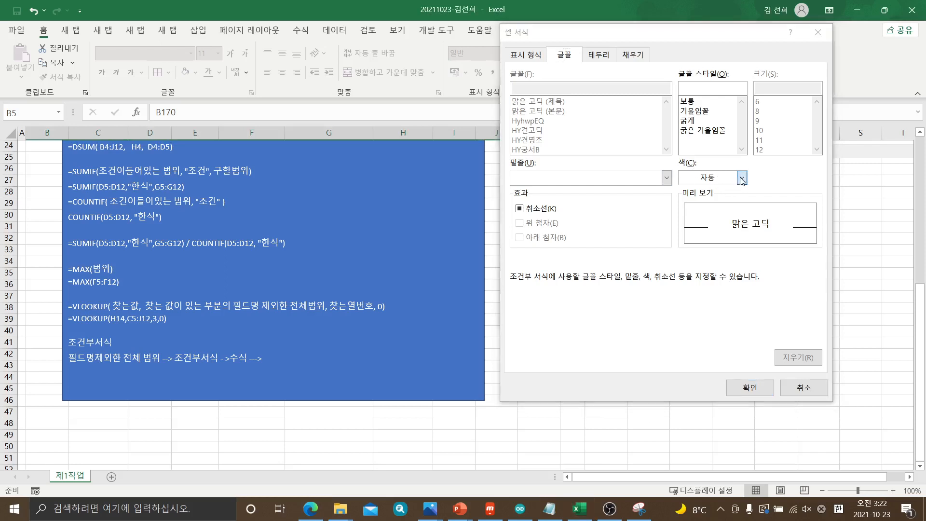
{"action": "left_click", "coordinate": [742, 179]}
{"action": "left_click", "coordinate": [741, 178]}
{"action": "left_click", "coordinate": [689, 123]}
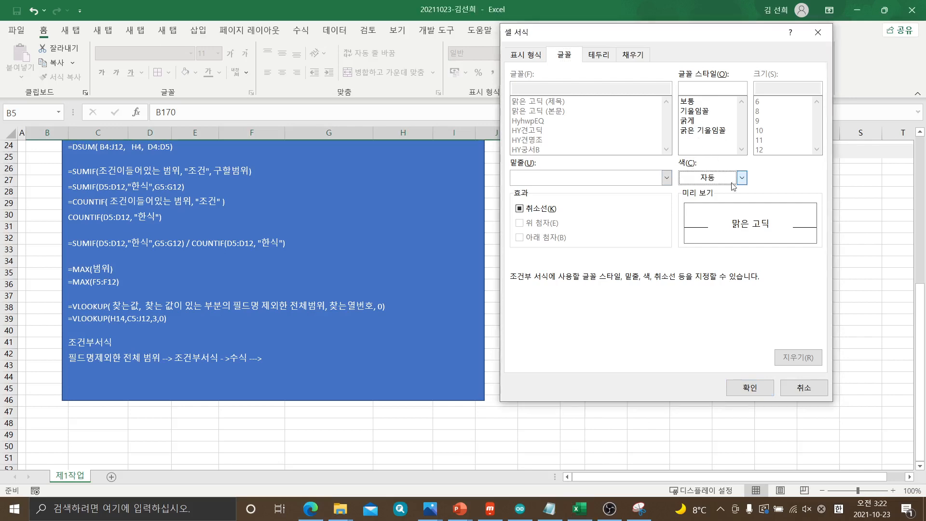
{"action": "left_click", "coordinate": [792, 390]}
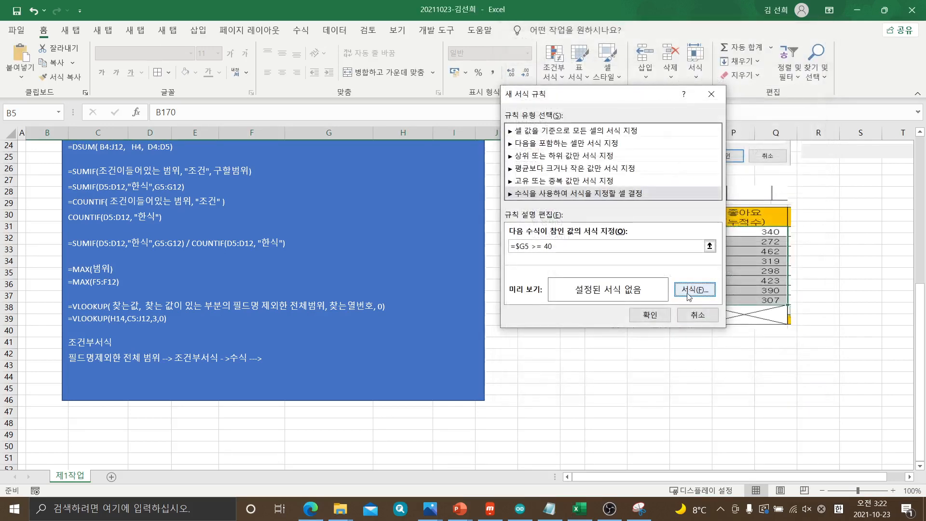
Set the conditional formatting rule's font color to standard 파랑 and its font style to 굵게
{"action": "left_click", "coordinate": [690, 292]}
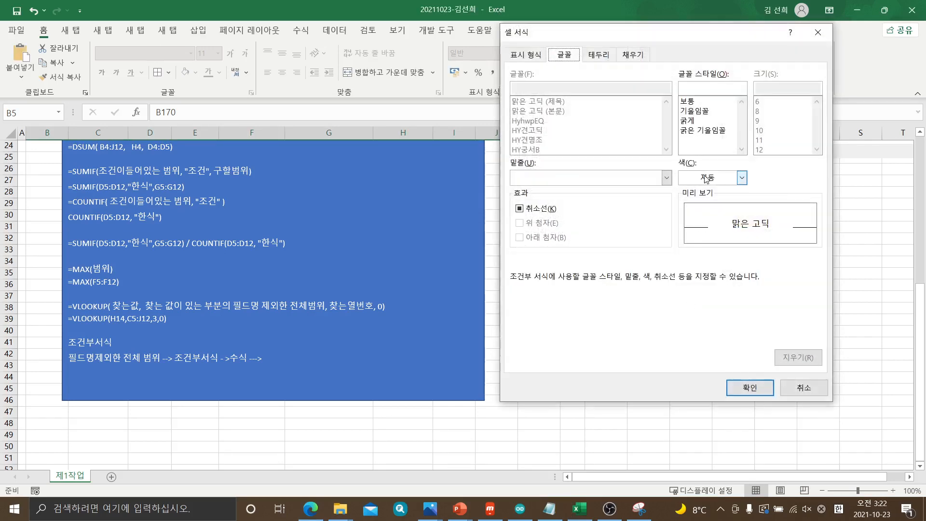
{"action": "left_click", "coordinate": [705, 178]}
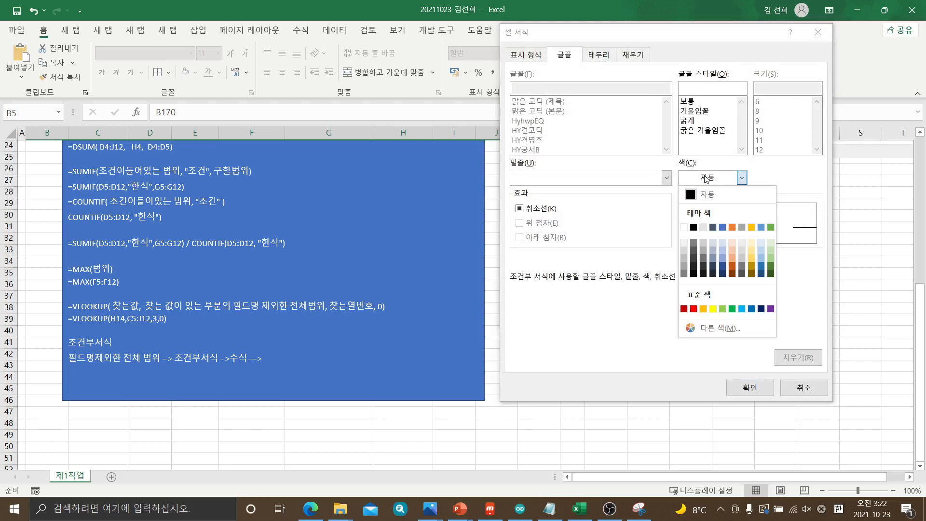
{"action": "left_click", "coordinate": [753, 311]}
{"action": "left_click", "coordinate": [689, 122]}
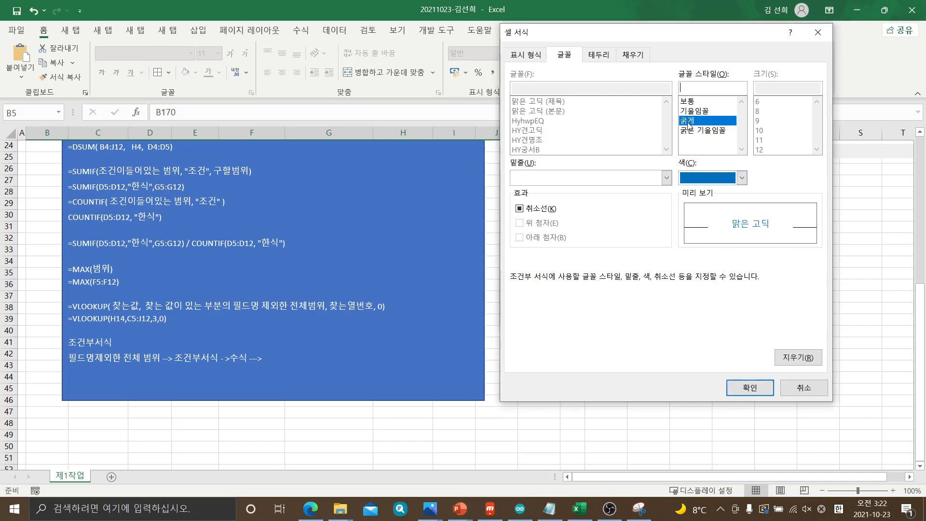
Accept the font format and apply the =$G5 >= 40 conditional formatting rule to B5:J12
{"action": "right_click", "coordinate": [639, 508]}
{"action": "left_click", "coordinate": [626, 366]}
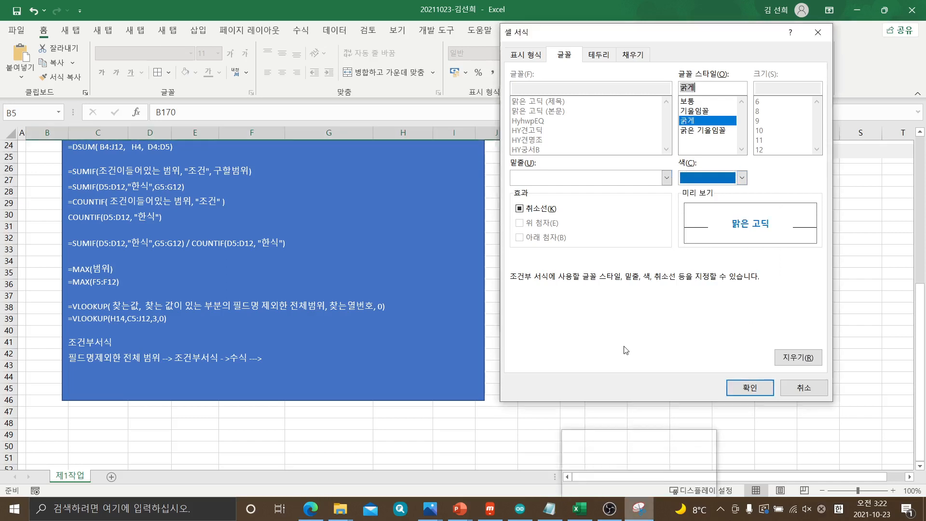
{"action": "left_click", "coordinate": [747, 389]}
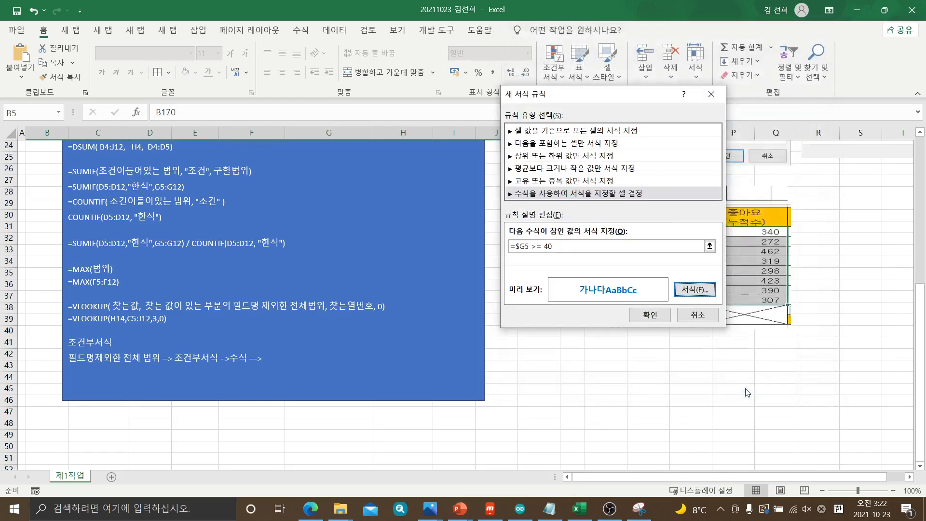
{"action": "left_click", "coordinate": [644, 319]}
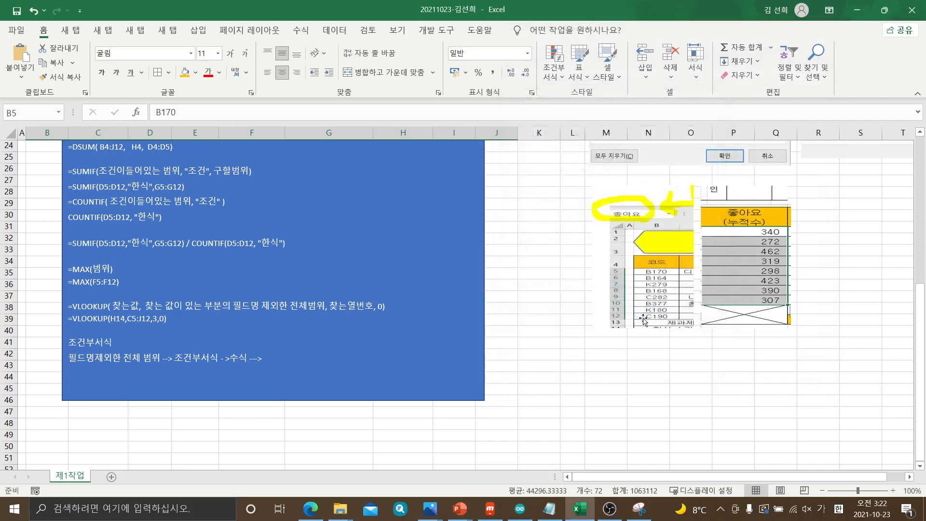
Examine the blue bold rows in the course table and check their 수강인원 values against the 40-or-more condition
{"action": "scroll", "coordinate": [575, 329], "scroll_direction": "up", "scroll_amount": 7}
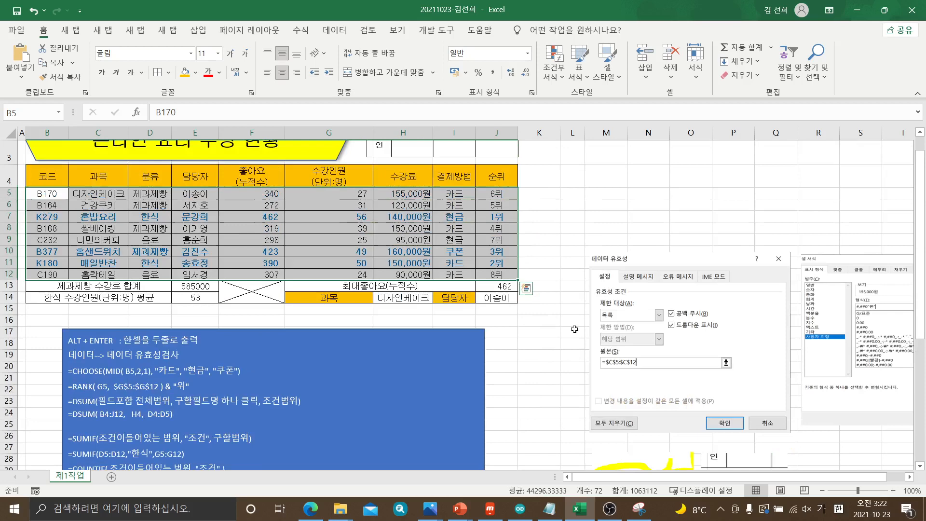
{"action": "left_click", "coordinate": [598, 255]}
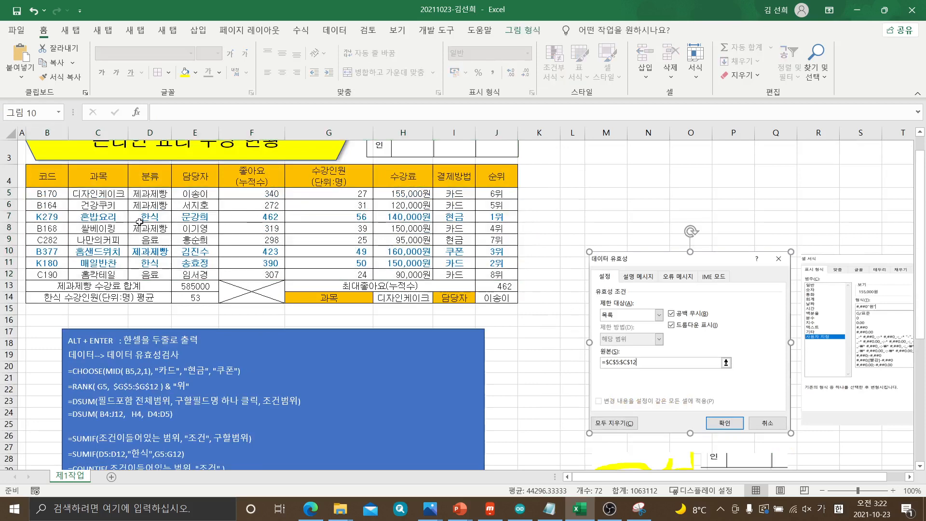
{"action": "left_click_drag", "start_coordinate": [47, 218], "coordinate": [486, 245]}
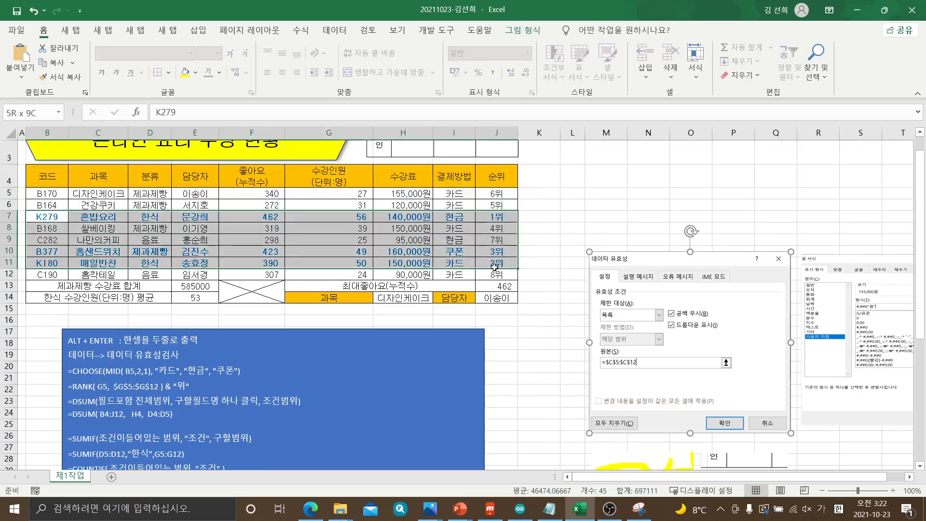
{"action": "left_click", "coordinate": [572, 239]}
{"action": "scroll", "coordinate": [419, 254], "scroll_direction": "up", "scroll_amount": 1}
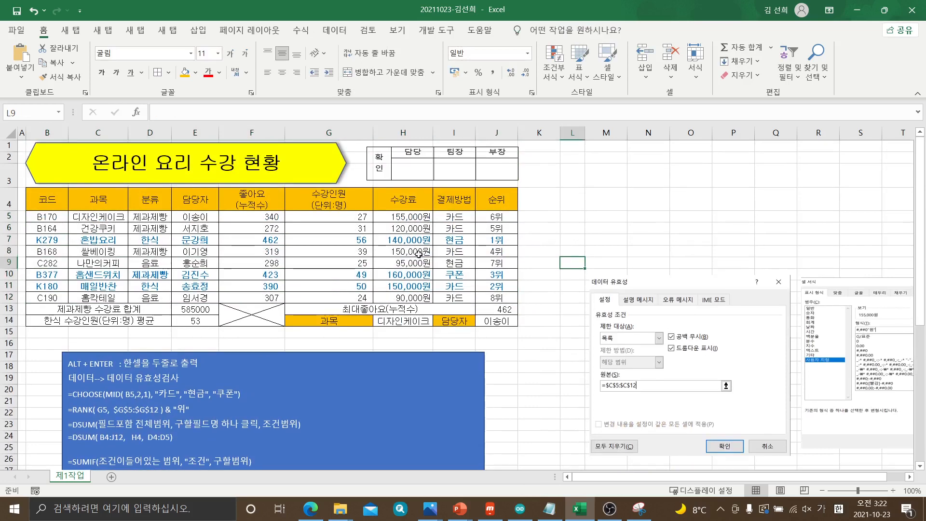
{"action": "left_click", "coordinate": [365, 244]}
{"action": "left_click", "coordinate": [361, 275]}
{"action": "left_click", "coordinate": [361, 286]}
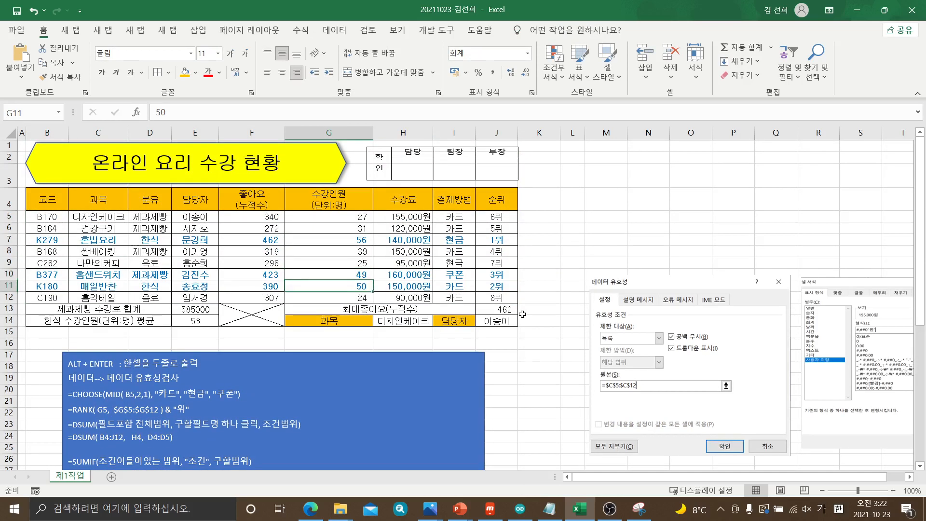
Insert 새규칙 ---> before 수식 in the 조건부서식 procedure note, checking the command's name among the conditional formatting options
{"action": "scroll", "coordinate": [542, 373], "scroll_direction": "down", "scroll_amount": 7}
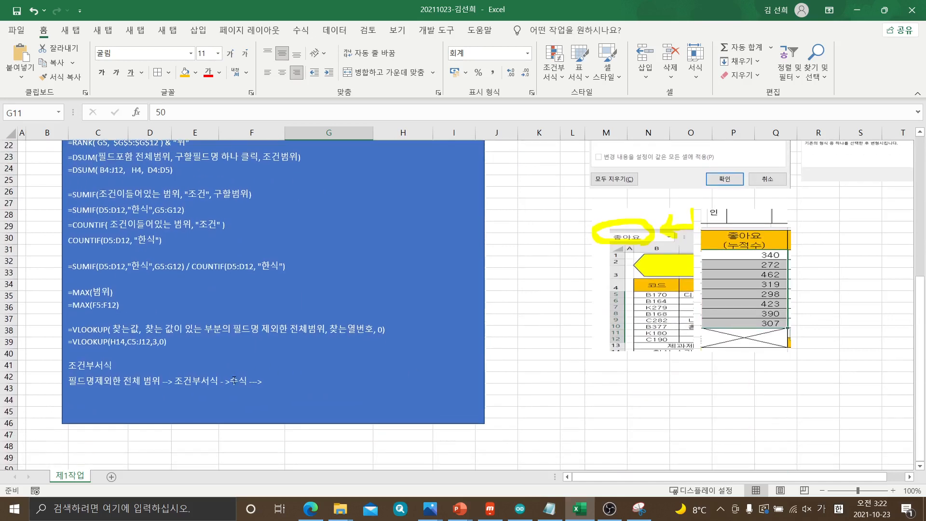
{"action": "left_click", "coordinate": [233, 381]}
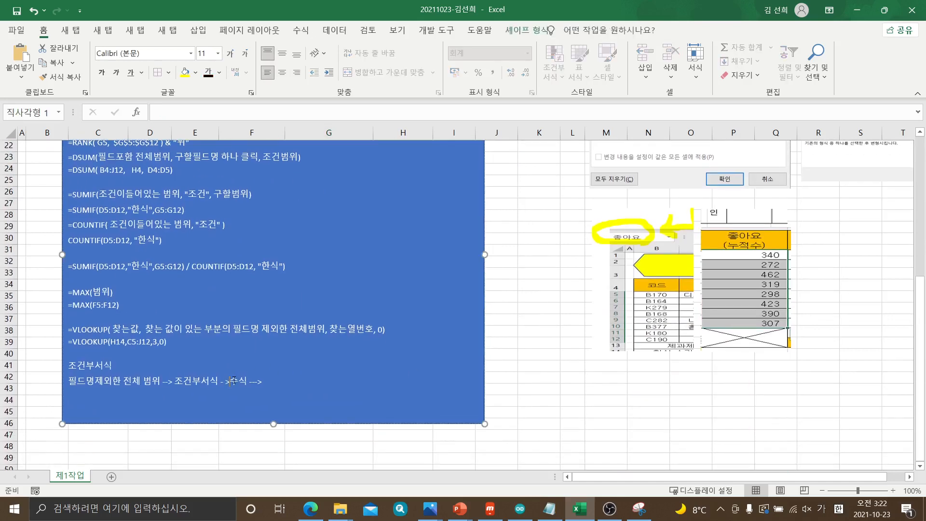
{"action": "left_click", "coordinate": [547, 190]}
{"action": "scroll", "coordinate": [547, 190], "scroll_direction": "up", "scroll_amount": 2}
{"action": "left_click", "coordinate": [560, 83]}
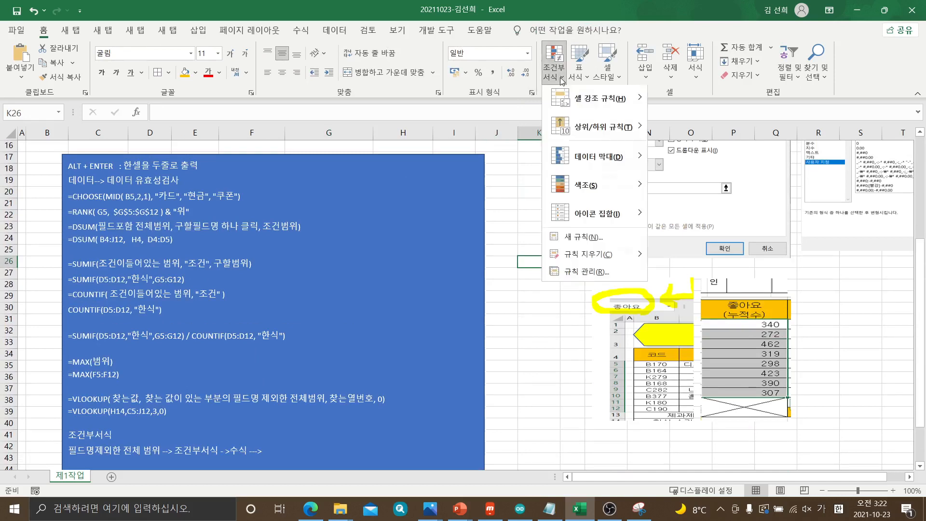
{"action": "key", "text": "Escape"}
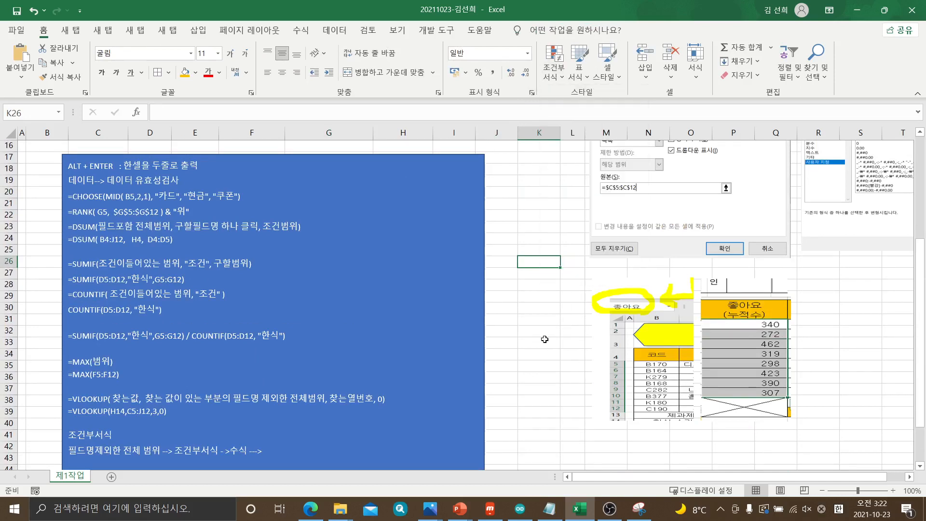
{"action": "left_click", "coordinate": [227, 449]}
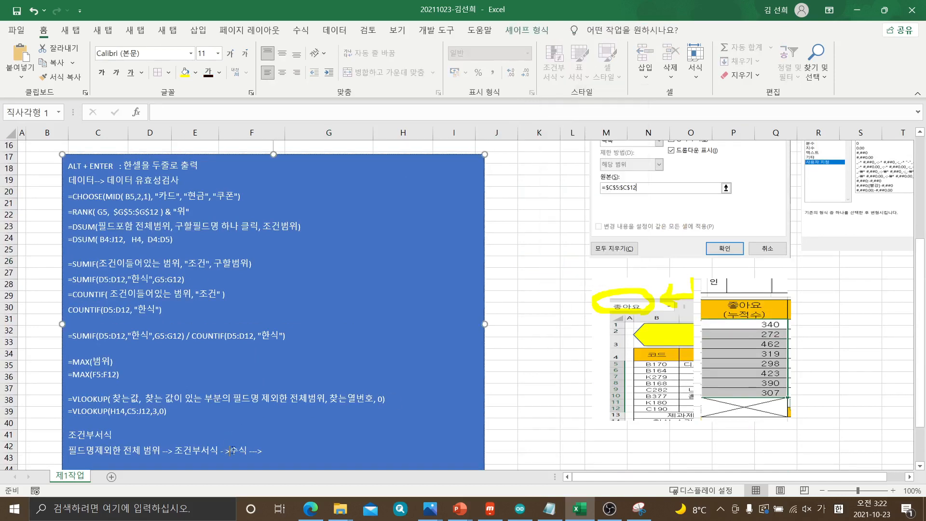
{"action": "type", "text": "ㅅ"}
{"action": "type", "text": "규"}
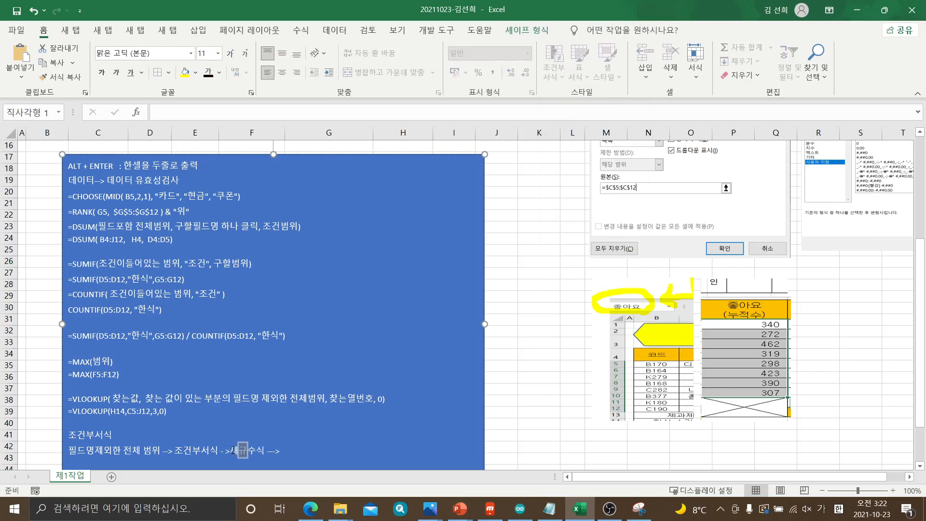
{"action": "type", "text": "지"}
{"action": "type", "text": " --"}
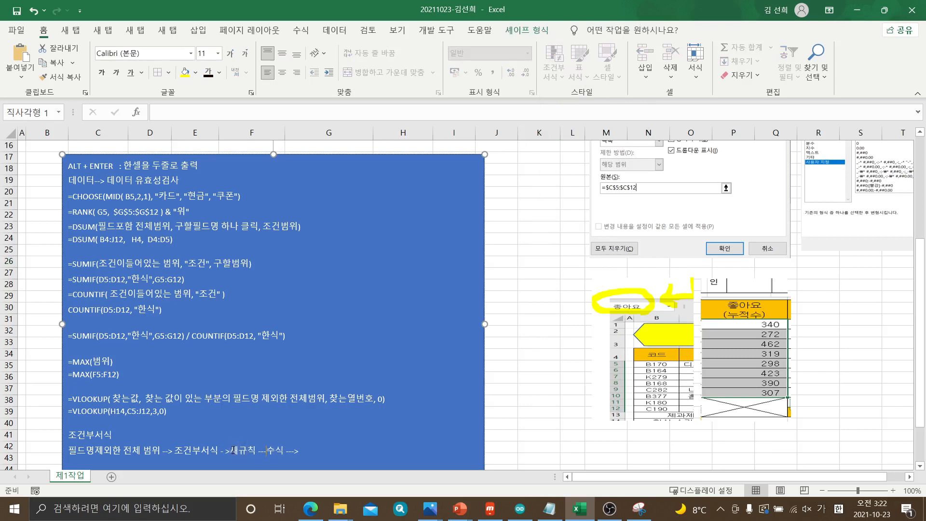
{"action": "type", "text": "->"}
Append 조건입력 to the end of the 조건부서식 procedure line in the notes
{"action": "key", "text": "Right"}
{"action": "key", "text": "Right"}
{"action": "key", "text": "Right"}
{"action": "type", "text": "ㅈ"}
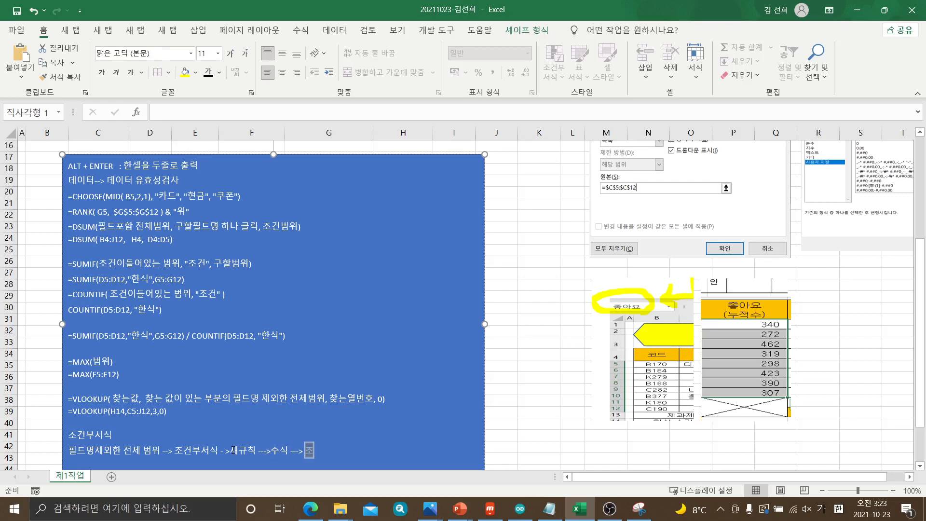
{"action": "type", "text": "건입ㄹ"}
{"action": "left_click", "coordinate": [557, 375]}
Mark the formula rule type, the =$G5 >= 40 formula and the 서식 button in yellow on the captured rule dialog
{"action": "scroll", "coordinate": [561, 386], "scroll_direction": "down", "scroll_amount": 5}
{"action": "left_click", "coordinate": [639, 508]}
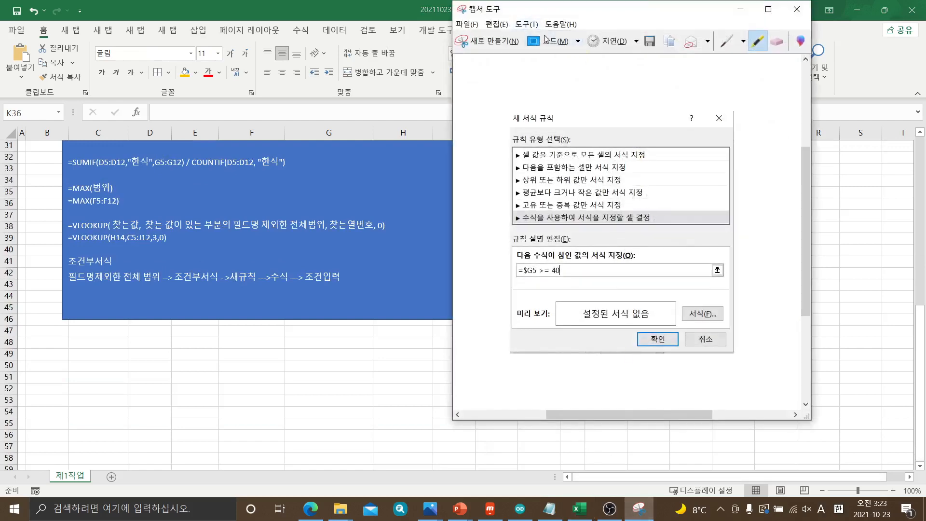
{"action": "mouse_move", "coordinate": [512, 225]}
{"action": "left_mouse_down"}
{"action": "mouse_move", "coordinate": [505, 211]}
{"action": "mouse_move", "coordinate": [655, 215]}
{"action": "mouse_move", "coordinate": [610, 226]}
{"action": "mouse_move", "coordinate": [511, 227]}
{"action": "left_mouse_up"}
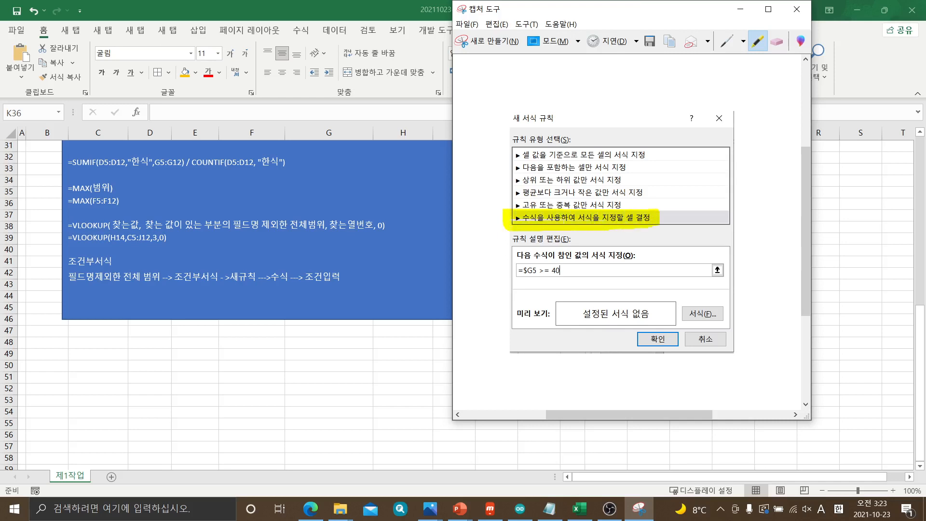
{"action": "mouse_move", "coordinate": [512, 260]}
{"action": "left_mouse_down"}
{"action": "mouse_move", "coordinate": [546, 255]}
{"action": "mouse_move", "coordinate": [585, 268]}
{"action": "mouse_move", "coordinate": [559, 285]}
{"action": "mouse_move", "coordinate": [500, 285]}
{"action": "left_mouse_up"}
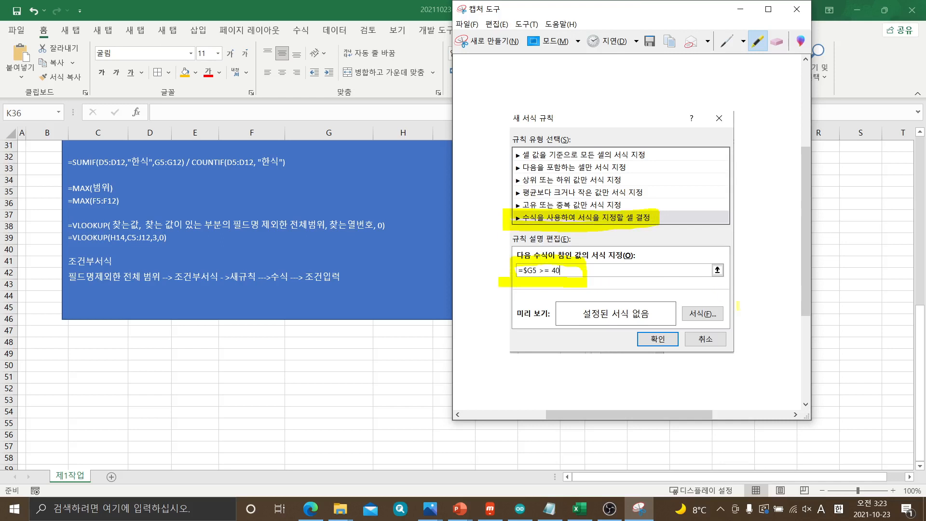
{"action": "mouse_move", "coordinate": [738, 317]}
{"action": "left_mouse_down"}
{"action": "mouse_move", "coordinate": [680, 328]}
{"action": "mouse_move", "coordinate": [711, 291]}
{"action": "mouse_move", "coordinate": [730, 311]}
{"action": "left_mouse_up"}
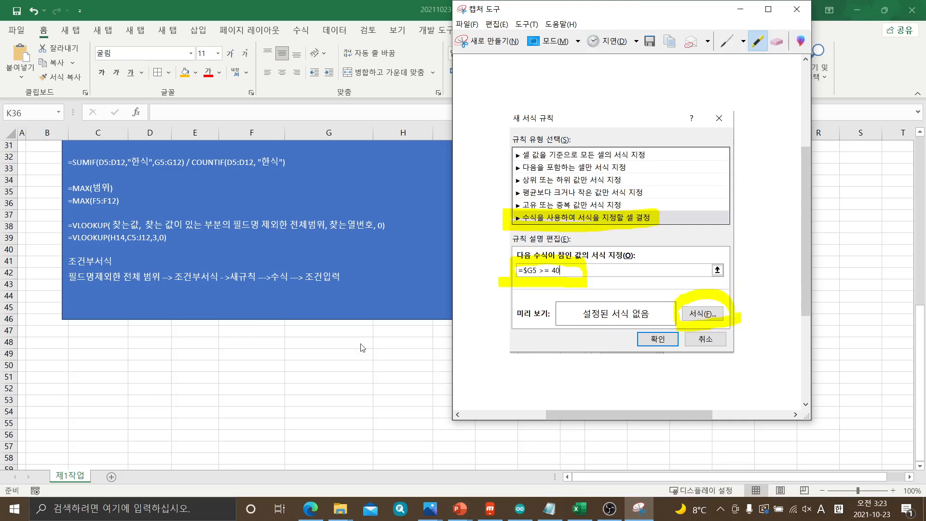
Paste the highlighted rule dialog capture into the sheet, shrink it and place it just below the blue notes box
{"action": "left_click", "coordinate": [216, 374]}
{"action": "left_click", "coordinate": [140, 363]}
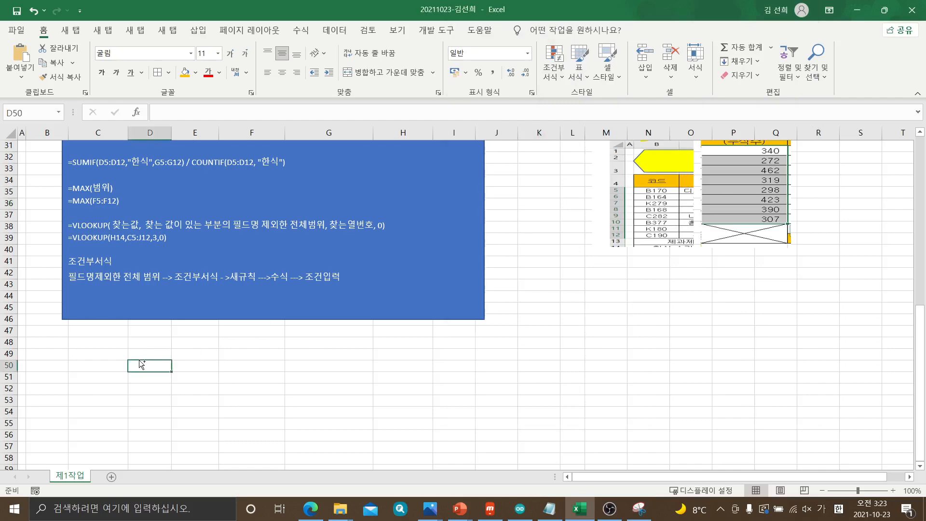
{"action": "key", "text": "ctrl+v"}
{"action": "scroll", "coordinate": [372, 405], "scroll_direction": "down", "scroll_amount": 3}
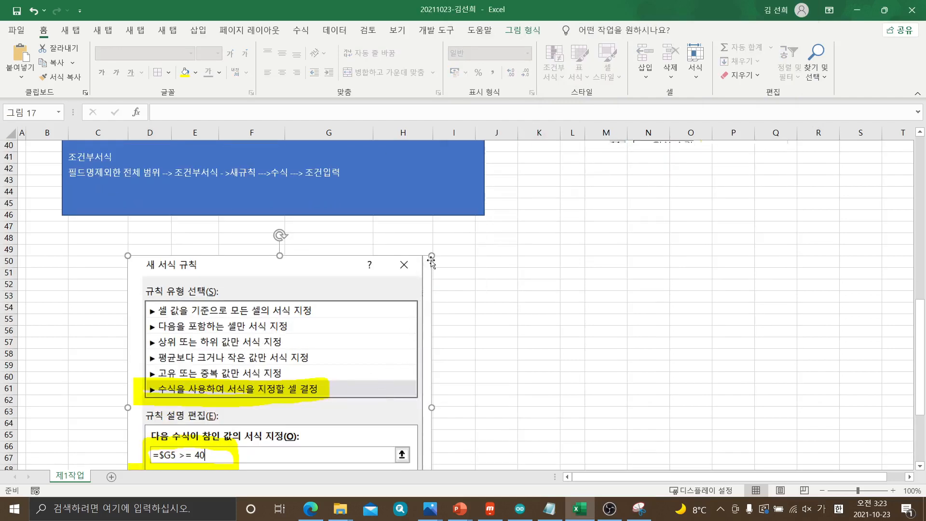
{"action": "left_click_drag", "start_coordinate": [409, 294], "coordinate": [322, 393]}
{"action": "left_click_drag", "start_coordinate": [270, 392], "coordinate": [217, 259]}
{"action": "left_click", "coordinate": [391, 321]}
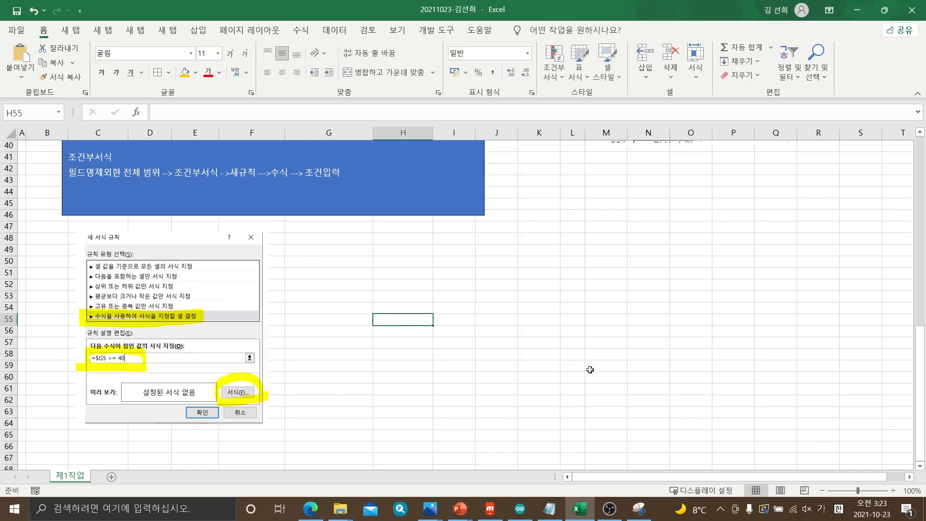
Start a new conditional formatting rule for B5:J12 that determines the cells to format with a formula
{"action": "scroll", "coordinate": [588, 368], "scroll_direction": "up", "scroll_amount": 3}
{"action": "scroll", "coordinate": [590, 369], "scroll_direction": "up", "scroll_amount": 3}
{"action": "scroll", "coordinate": [554, 344], "scroll_direction": "up", "scroll_amount": 7}
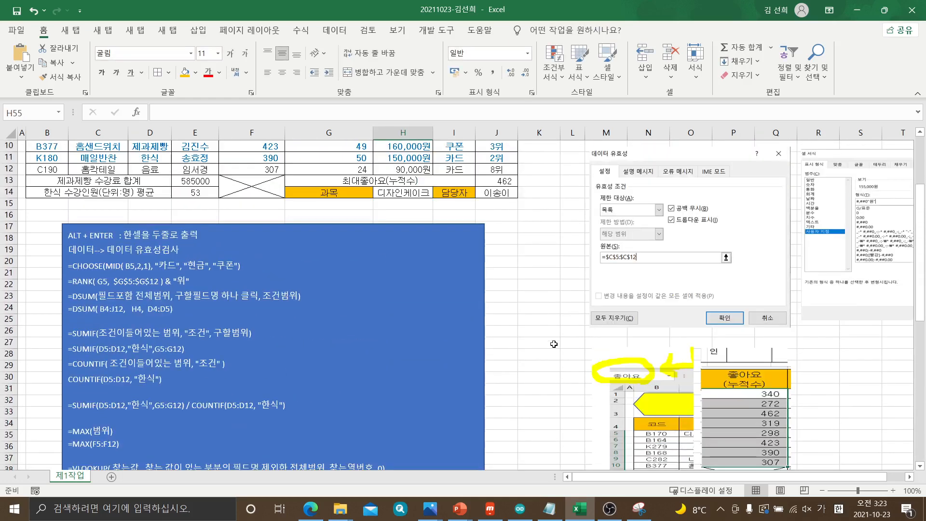
{"action": "left_click_drag", "start_coordinate": [28, 217], "coordinate": [499, 298]}
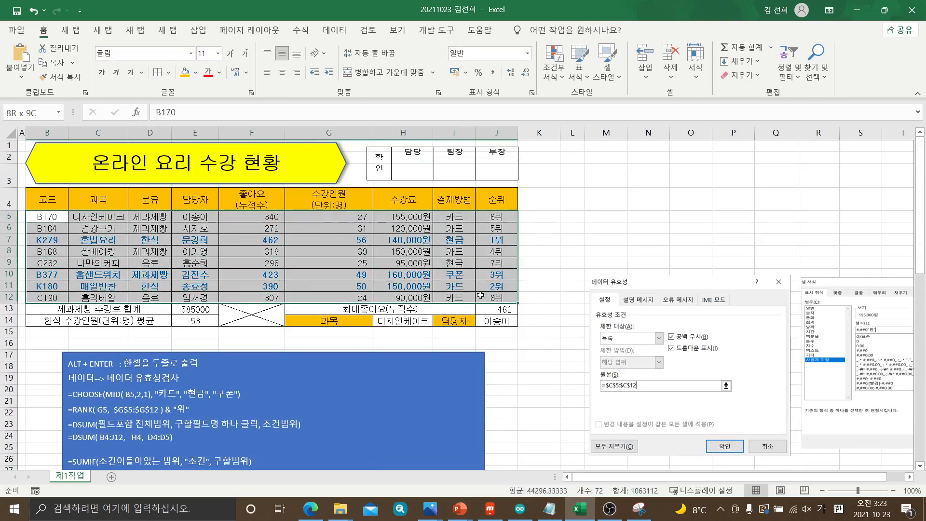
{"action": "left_click", "coordinate": [560, 75]}
{"action": "left_click", "coordinate": [597, 245]}
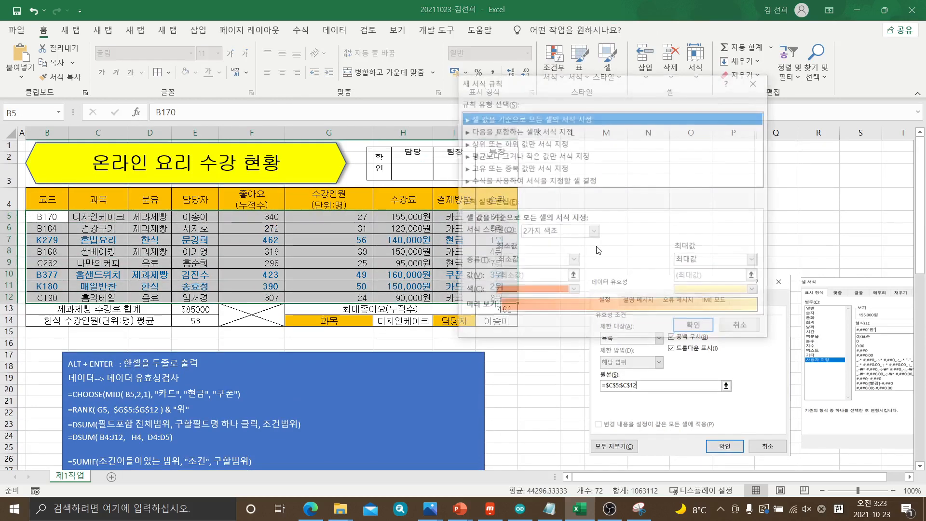
{"action": "left_click", "coordinate": [497, 181]}
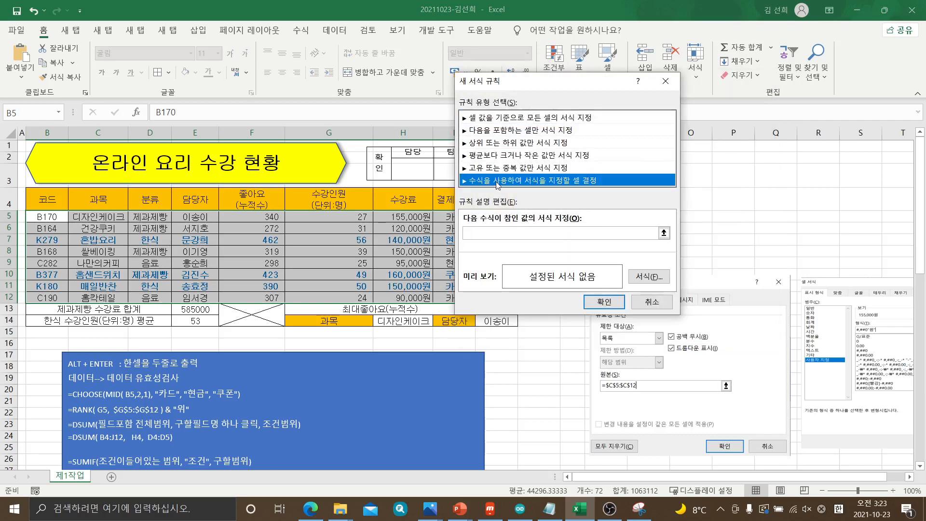
Enter the rule formula as a greater-than comparison on $G5, with only the column fixed
{"action": "left_click", "coordinate": [497, 235]}
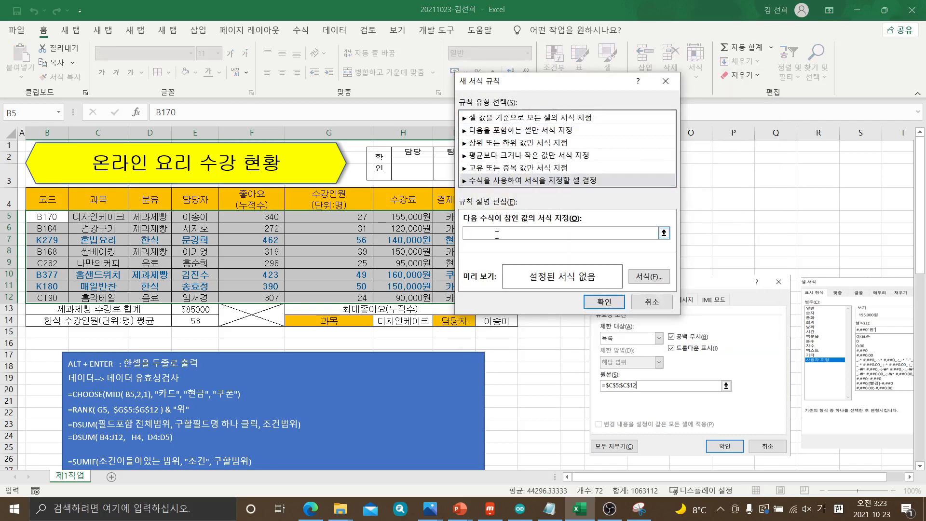
{"action": "left_click", "coordinate": [349, 218]}
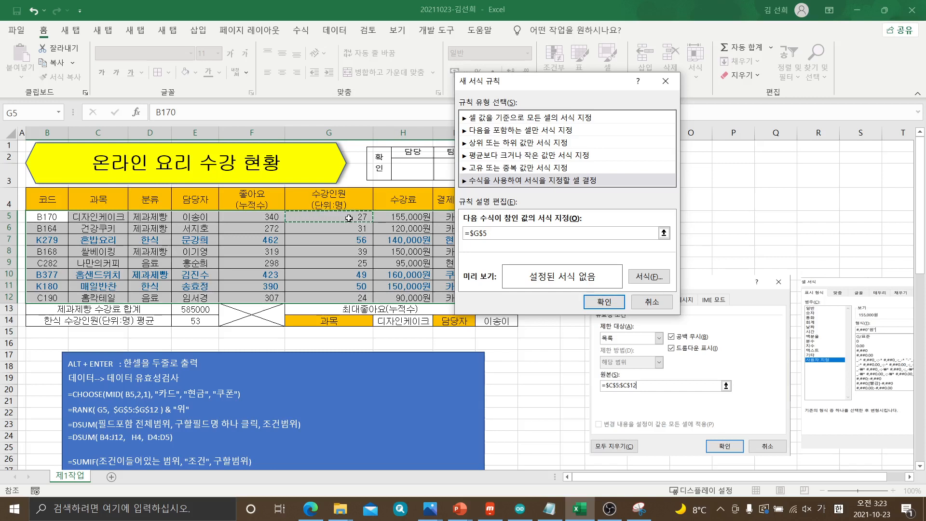
{"action": "key", "text": "F4"}
{"action": "key", "text": "F4"}
{"action": "type", "text": ">"}
Set the new rule's font color to standard 파랑 and its font style to 굵게
{"action": "left_click", "coordinate": [644, 273]}
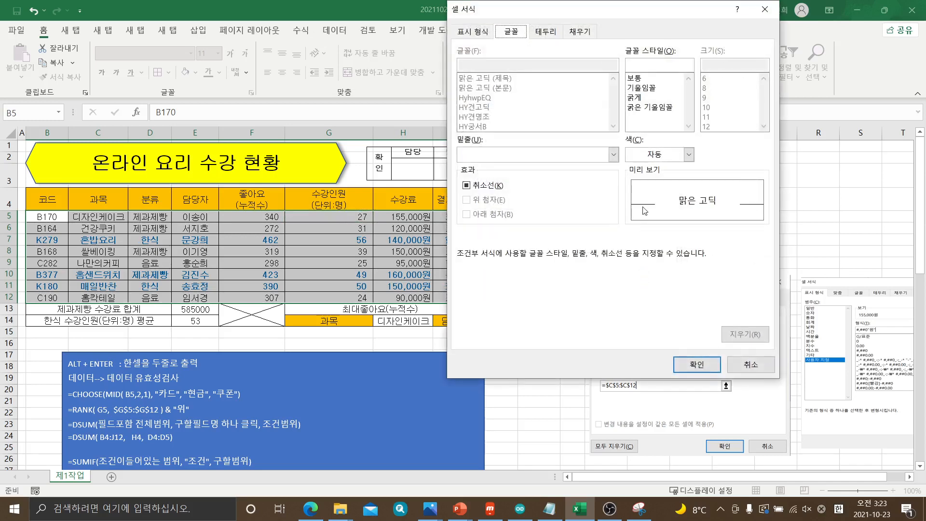
{"action": "left_click", "coordinate": [689, 154]}
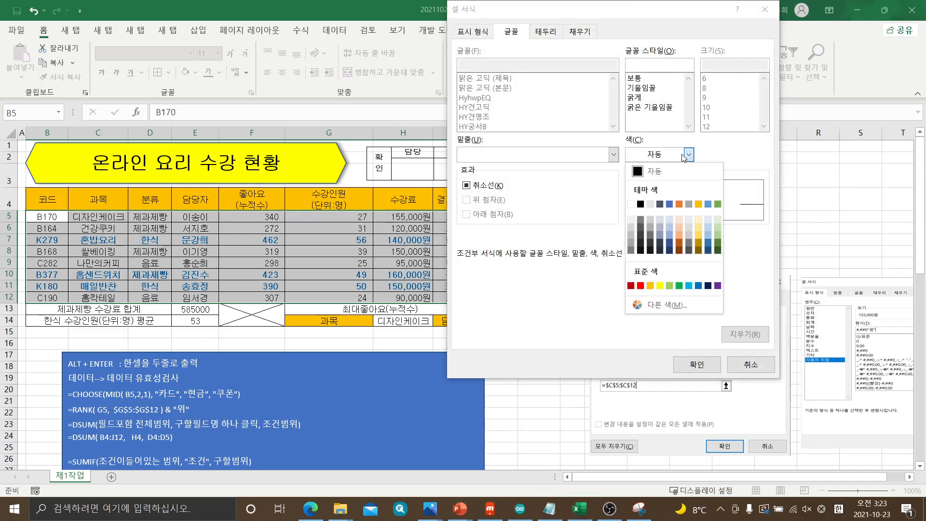
{"action": "left_click", "coordinate": [698, 286]}
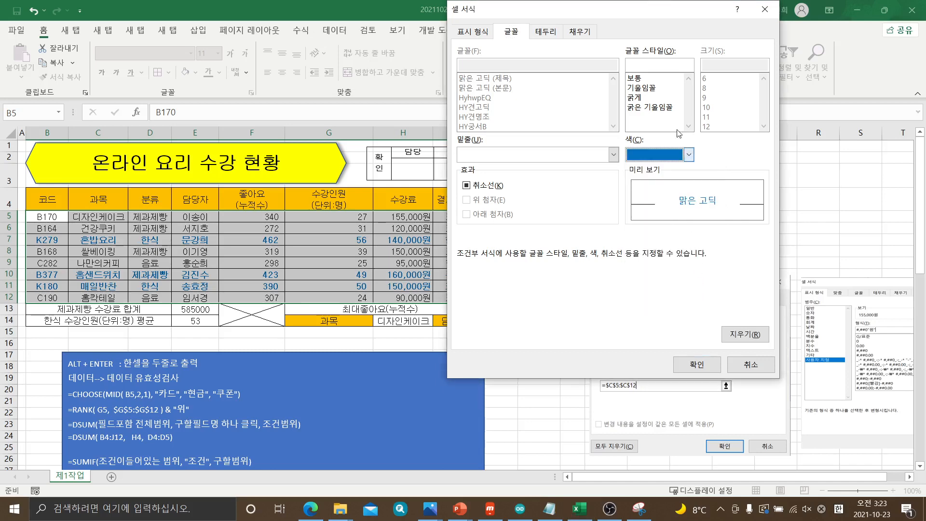
{"action": "left_click", "coordinate": [645, 99]}
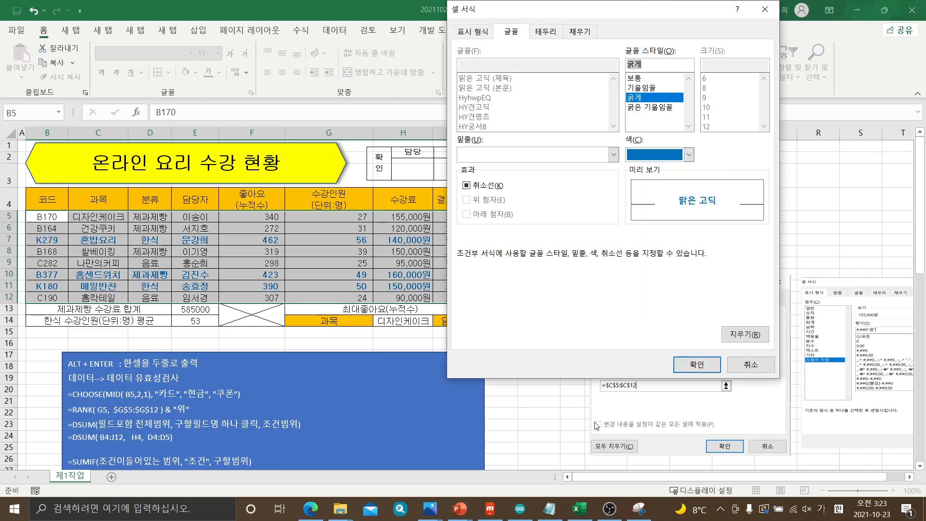
Capture the whole 셀 서식 dialog showing the font settings with the Snipping Tool
{"action": "left_click", "coordinate": [639, 508]}
{"action": "left_click", "coordinate": [477, 42]}
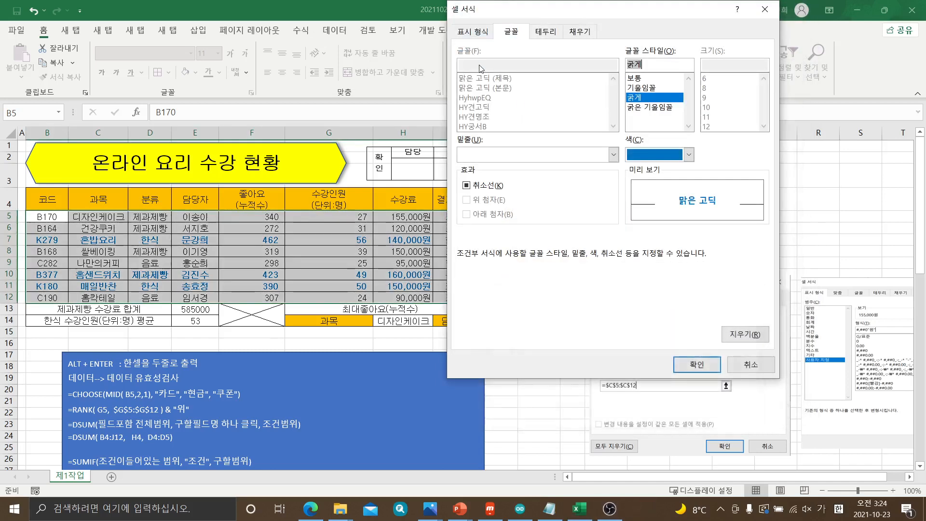
{"action": "left_click_drag", "start_coordinate": [449, 1], "coordinate": [782, 382]}
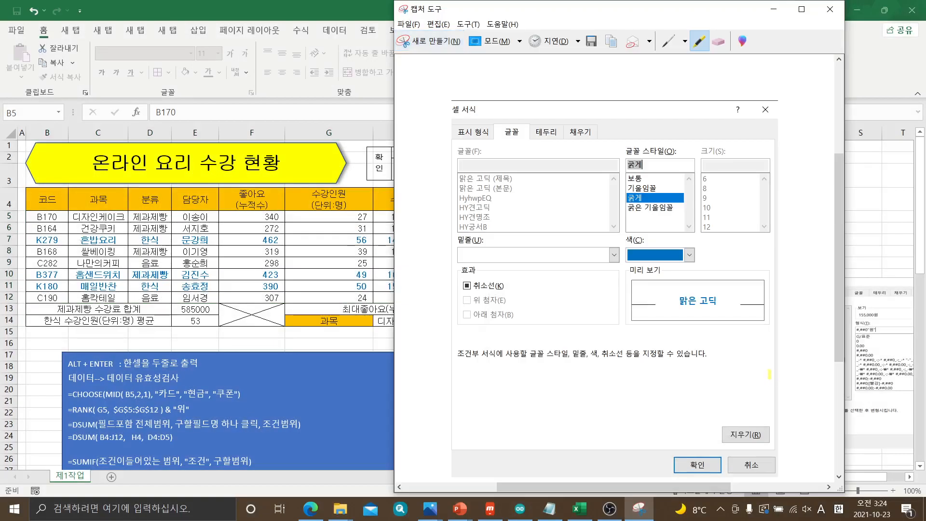
Dismiss the capture window and cancel both the 셀 서식 and 새 서식 규칙 dialogs without adding the rule
{"action": "left_click", "coordinate": [780, 14]}
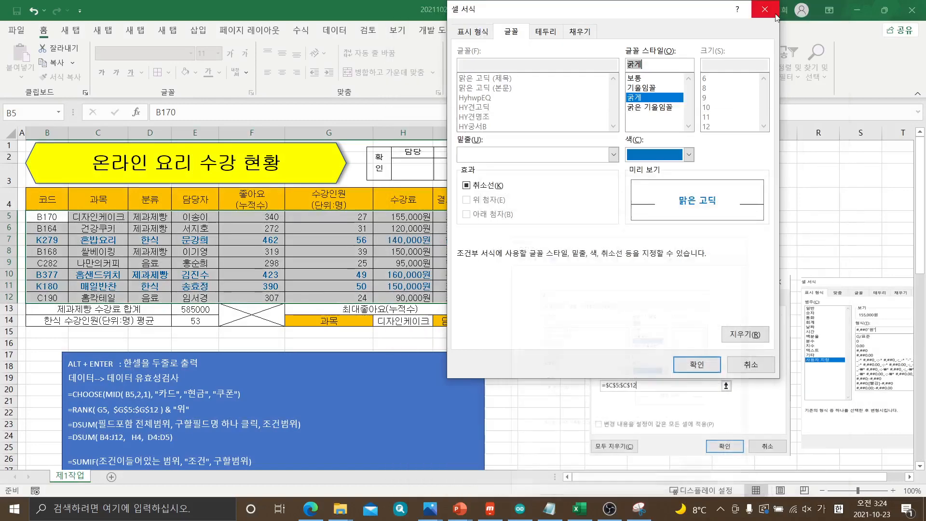
{"action": "left_click", "coordinate": [750, 365]}
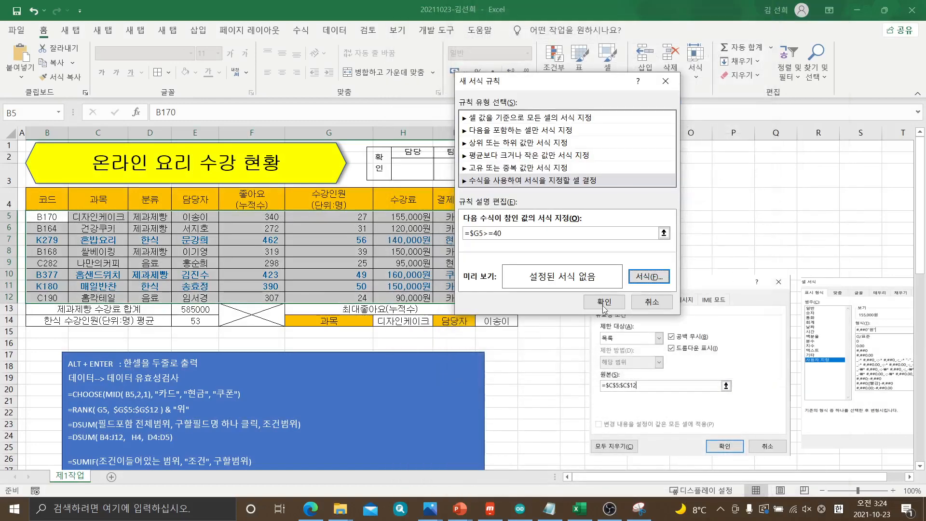
{"action": "left_click", "coordinate": [652, 301]}
Paste the 셀 서식 capture below the blue notes box, beside the highlighted 새 서식 규칙 capture
{"action": "scroll", "coordinate": [481, 318], "scroll_direction": "down", "scroll_amount": 7}
{"action": "scroll", "coordinate": [481, 318], "scroll_direction": "down", "scroll_amount": 5}
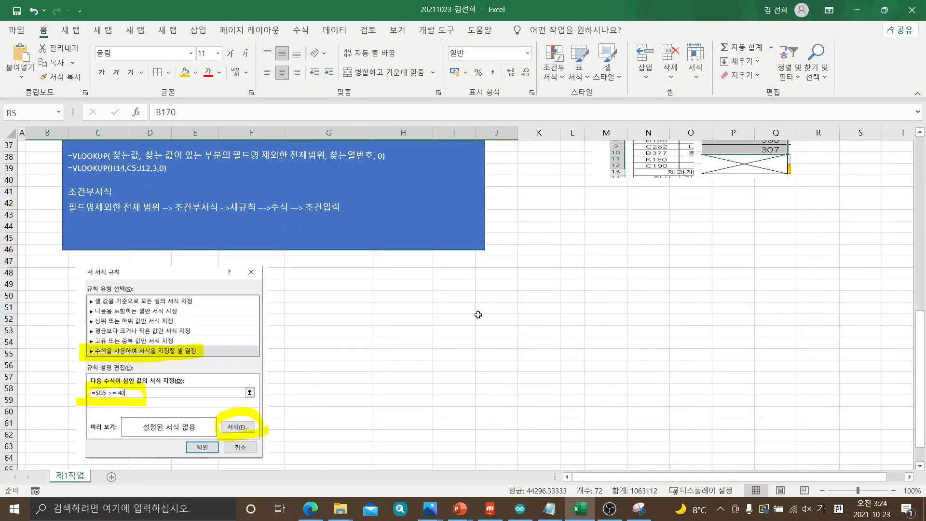
{"action": "left_click_drag", "start_coordinate": [339, 296], "coordinate": [339, 290]}
{"action": "key", "text": "ctrl+v"}
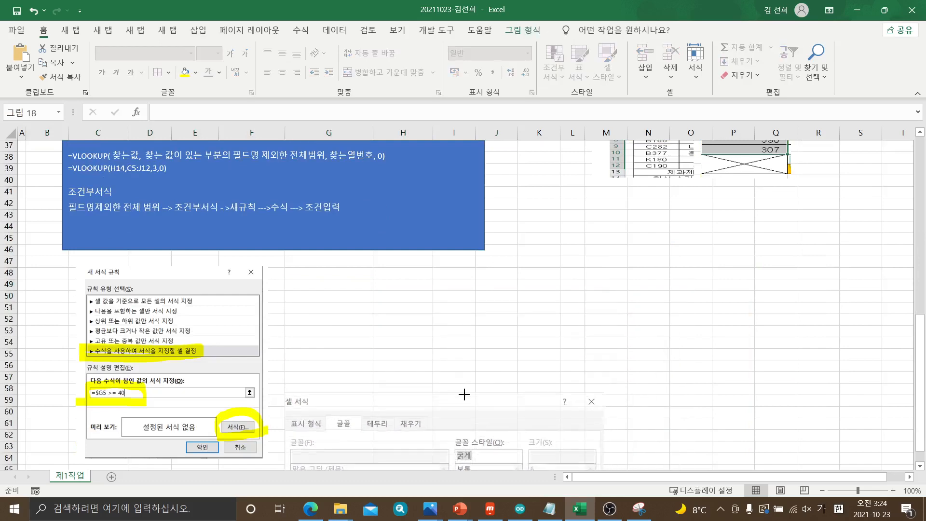
{"action": "left_click_drag", "start_coordinate": [438, 393], "coordinate": [427, 268]}
Shrink the pasted 셀 서식 capture to about the height of the neighbouring rule capture and align it beside that capture
{"action": "scroll", "coordinate": [427, 268], "scroll_direction": "down", "scroll_amount": 2}
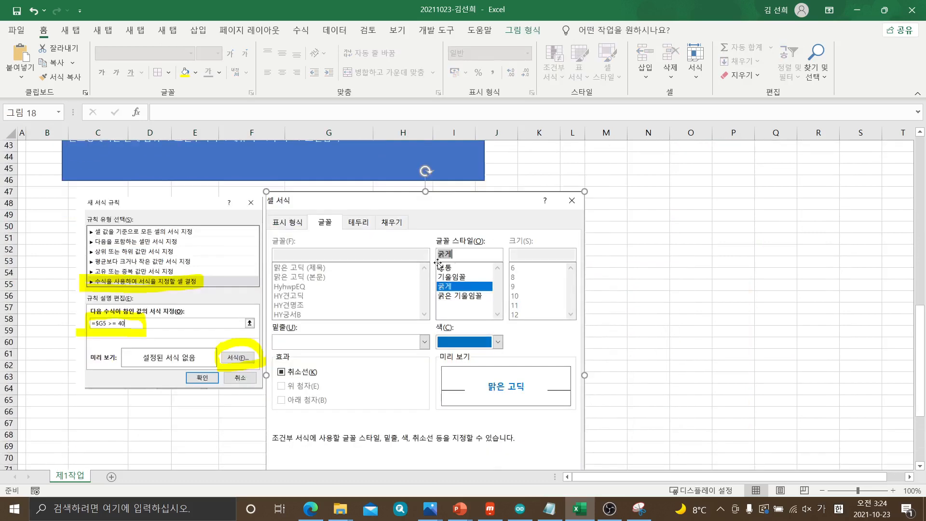
{"action": "left_click_drag", "start_coordinate": [553, 227], "coordinate": [416, 201]}
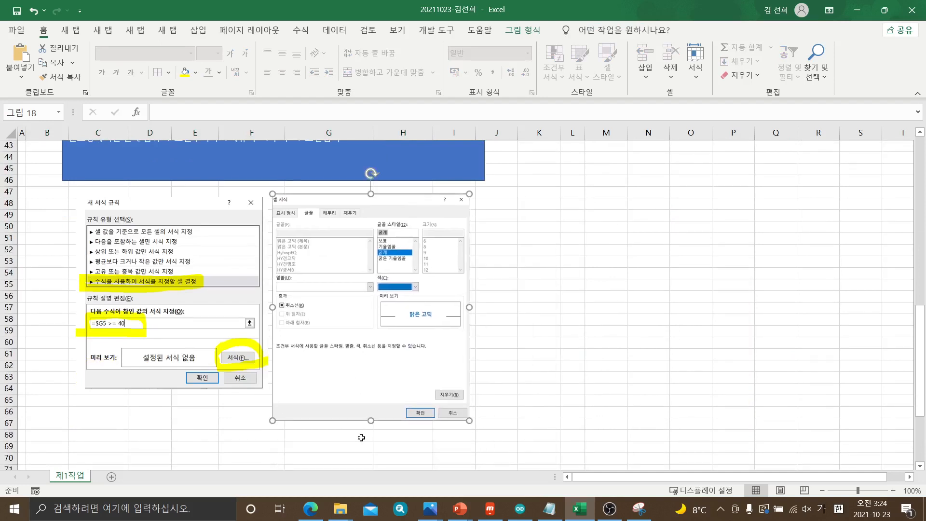
{"action": "left_click_drag", "start_coordinate": [370, 420], "coordinate": [371, 394]}
{"action": "left_click_drag", "start_coordinate": [364, 338], "coordinate": [366, 339]}
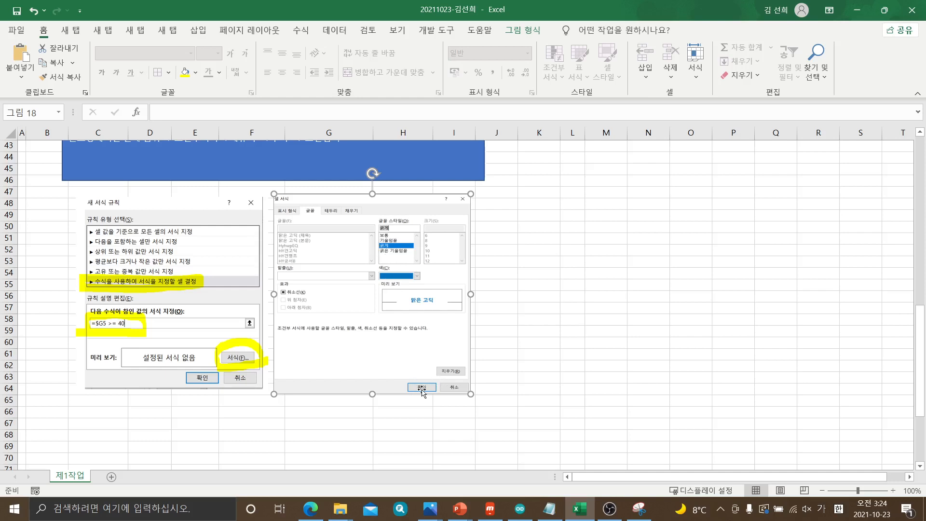
{"action": "left_click", "coordinate": [506, 379]}
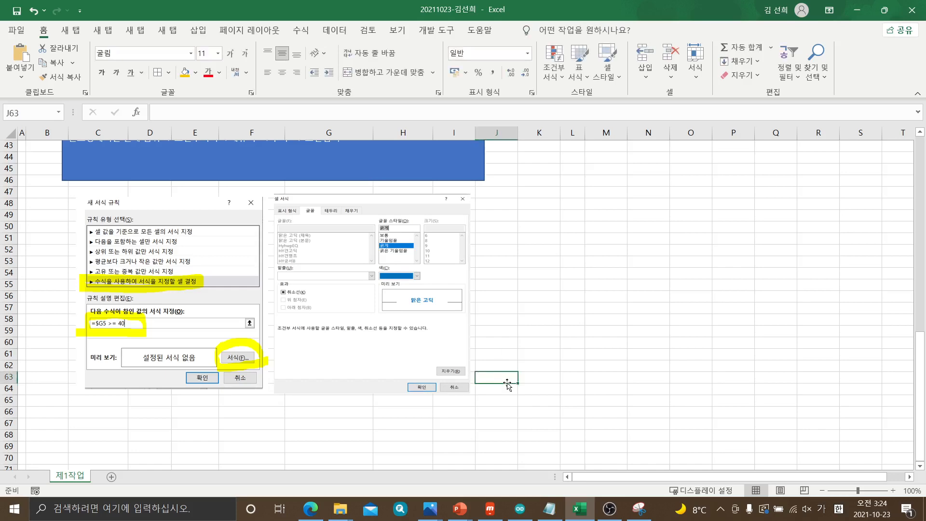
Return to the table at the start of the 제1작업 sheet and save the workbook
{"action": "scroll", "coordinate": [514, 388], "scroll_direction": "up", "scroll_amount": 1}
{"action": "scroll", "coordinate": [514, 388], "scroll_direction": "up", "scroll_amount": 13}
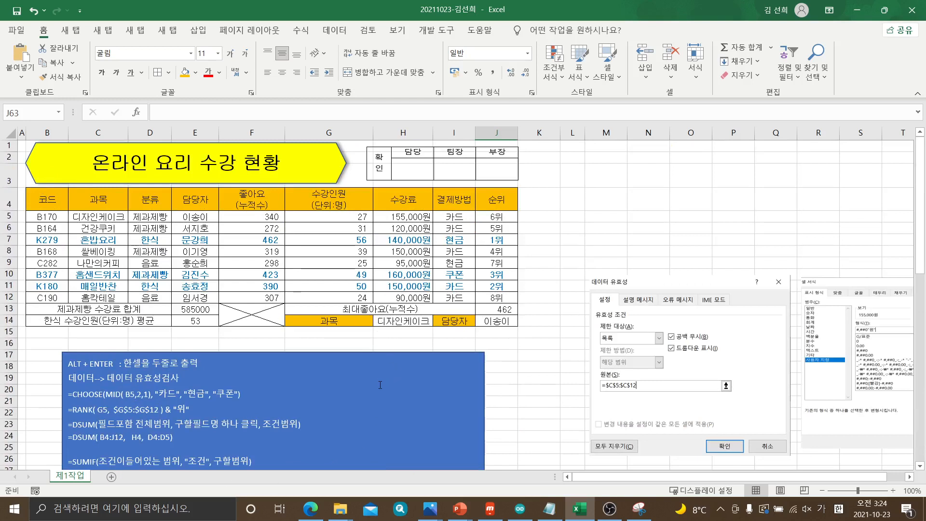
{"action": "left_click", "coordinate": [565, 273]}
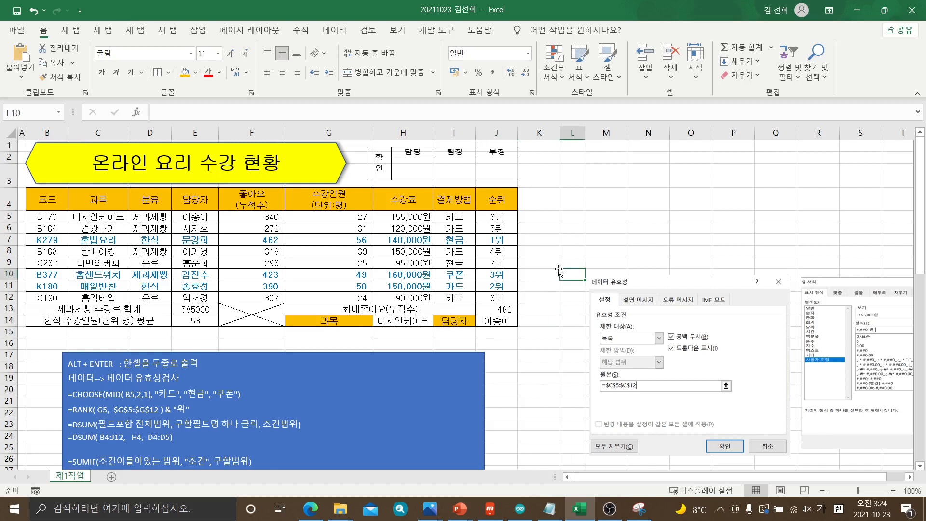
{"action": "left_click", "coordinate": [18, 14]}
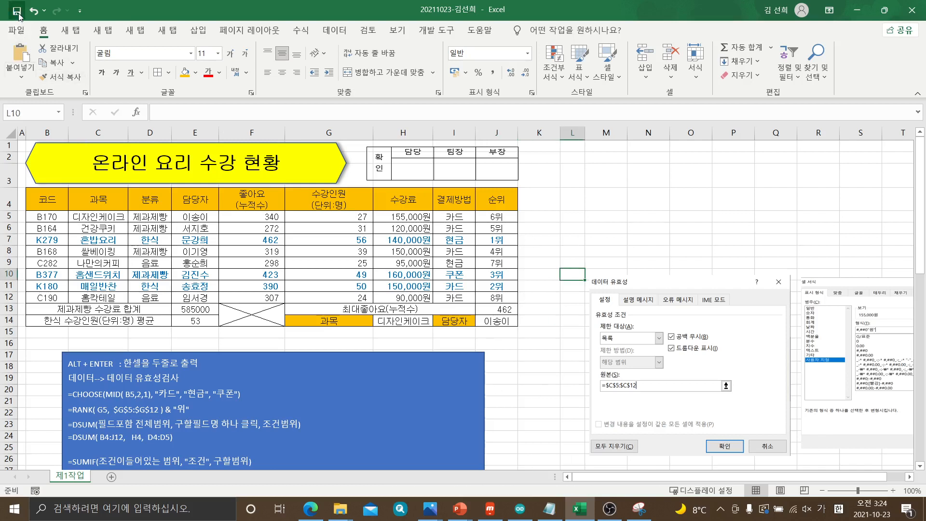
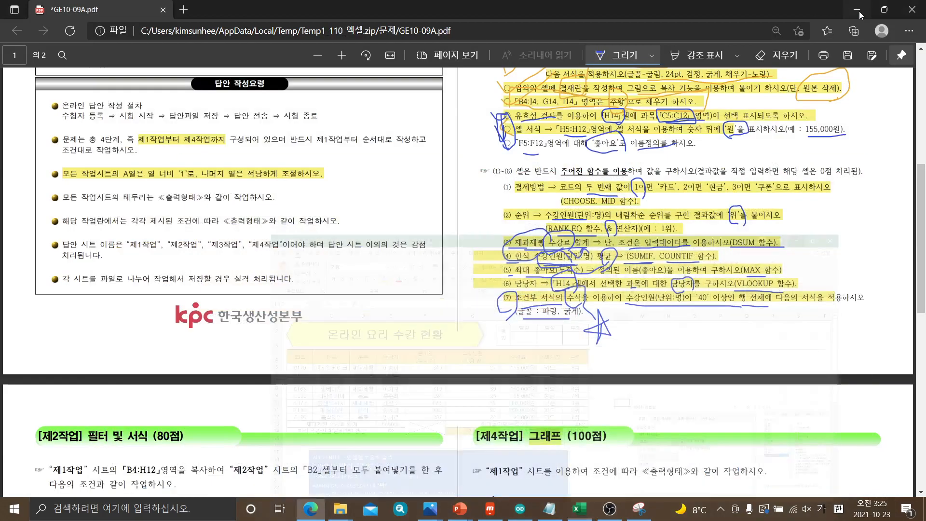
Minimize the open workbook and the exam PDF, open a new blank Excel workbook from the desktop, and maximize it
{"action": "left_click", "coordinate": [859, 13]}
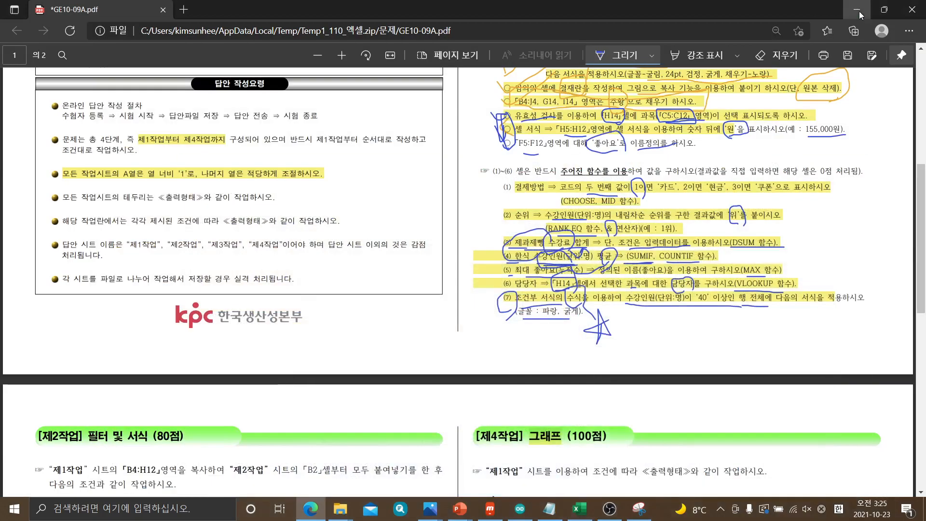
{"action": "left_click", "coordinate": [859, 12]}
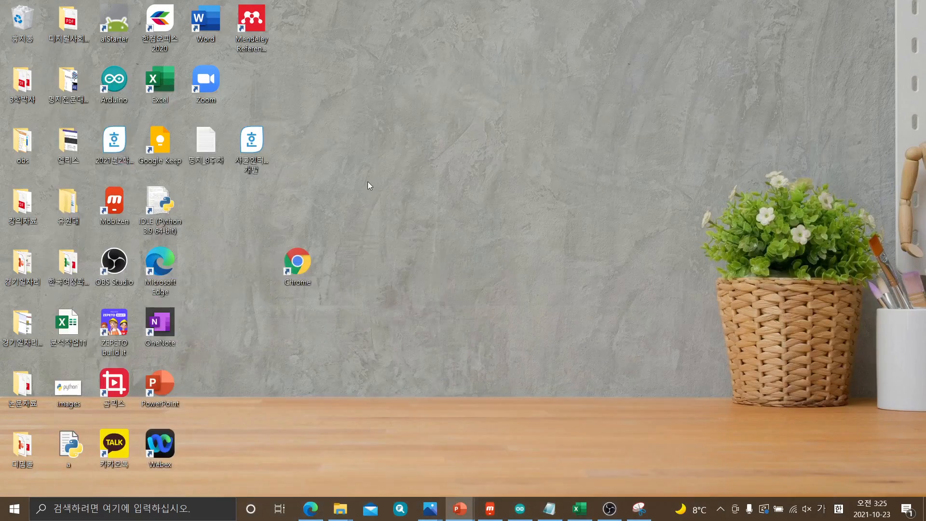
{"action": "double_click", "coordinate": [161, 91]}
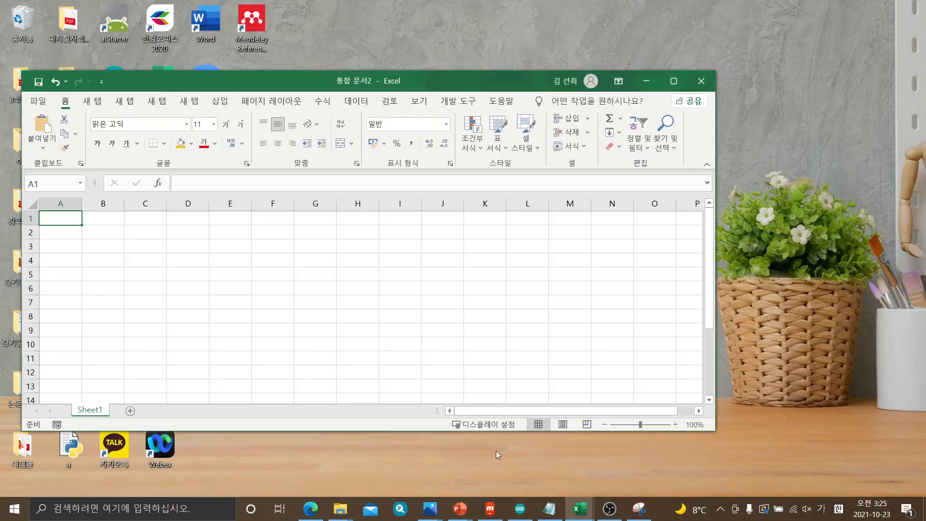
{"action": "left_click", "coordinate": [674, 81]}
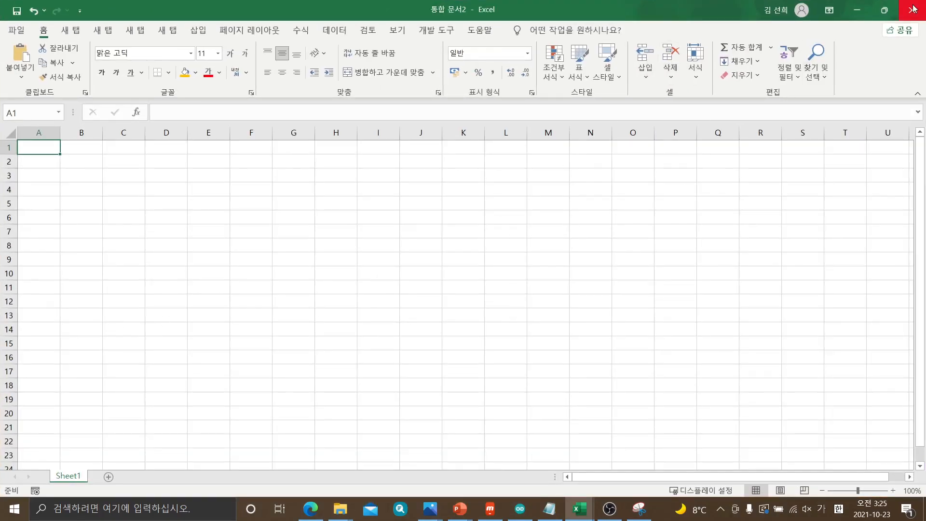
Return to the workbook with the 제1작업 sheet and review the formula notes and settings screenshots placed around the table
{"action": "left_click", "coordinate": [858, 13]}
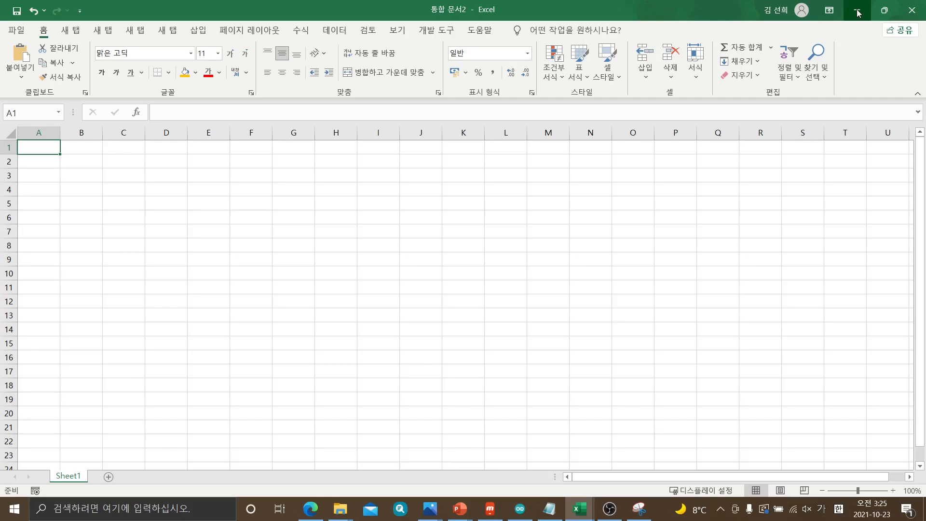
{"action": "left_click", "coordinate": [857, 10]}
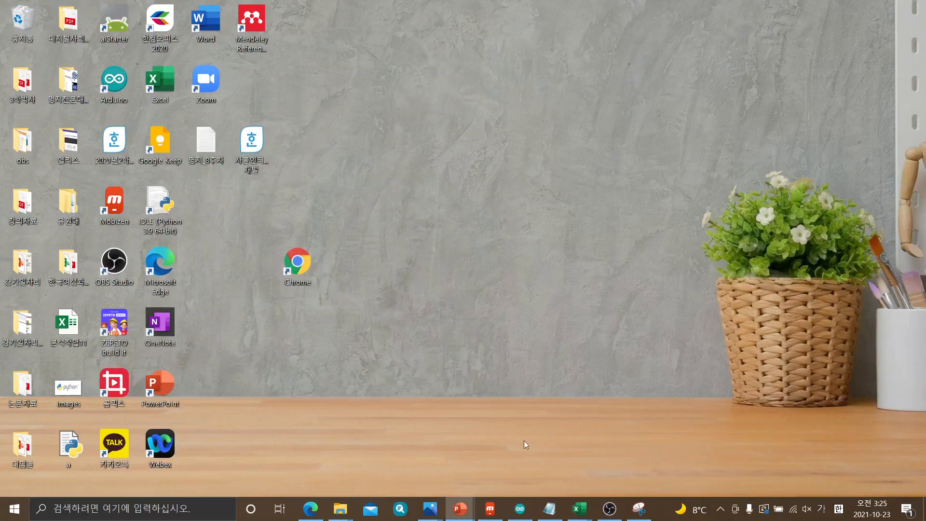
{"action": "mouse_move", "coordinate": [579, 509]}
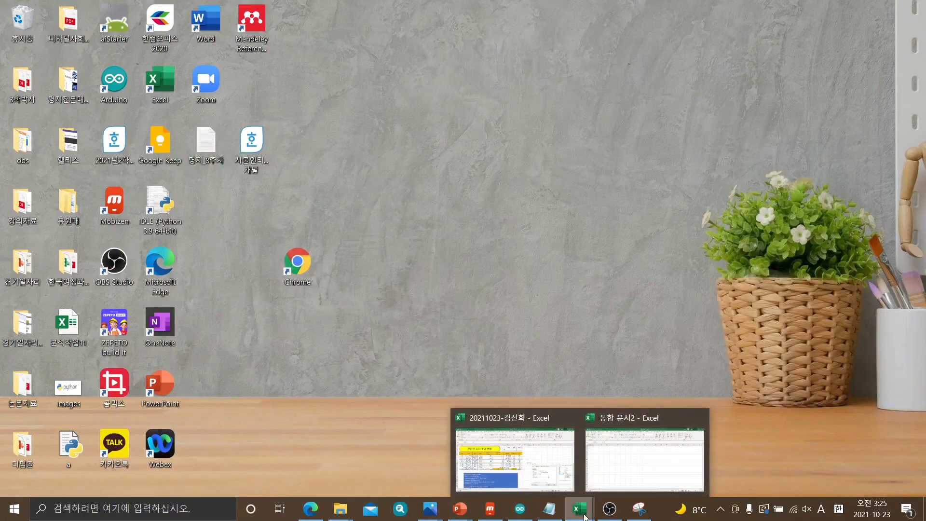
{"action": "left_click", "coordinate": [574, 486]}
{"action": "scroll", "coordinate": [536, 349], "scroll_direction": "down", "scroll_amount": 6}
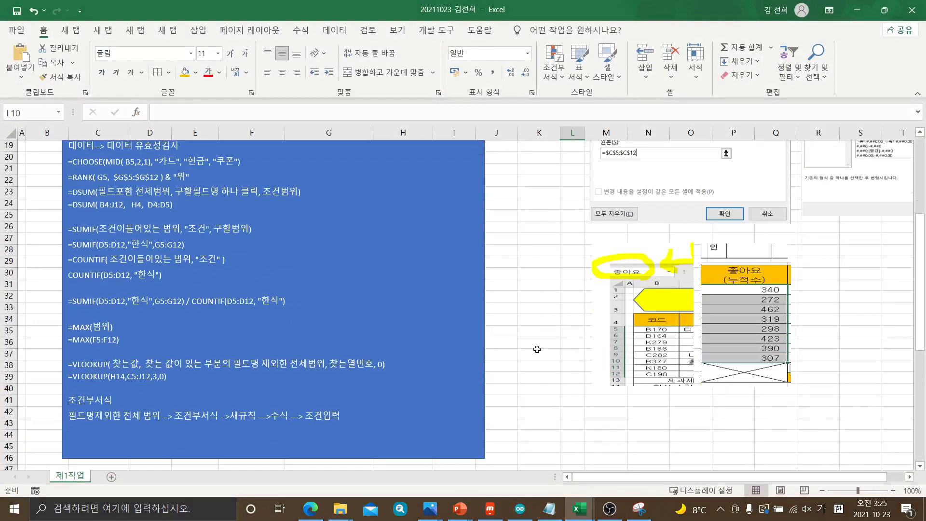
{"action": "scroll", "coordinate": [537, 350], "scroll_direction": "up", "scroll_amount": 6}
{"action": "scroll", "coordinate": [810, 295], "scroll_direction": "down", "scroll_amount": 3}
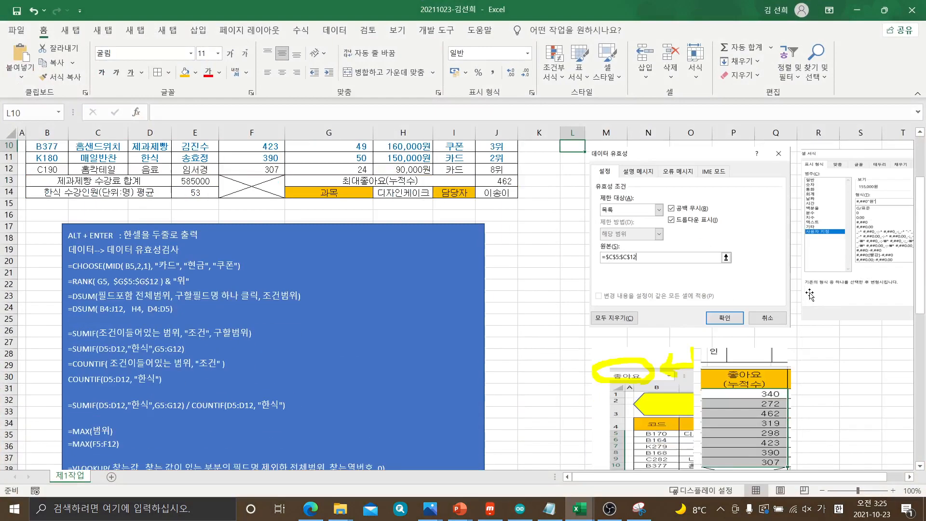
{"action": "scroll", "coordinate": [809, 295], "scroll_direction": "down", "scroll_amount": 11}
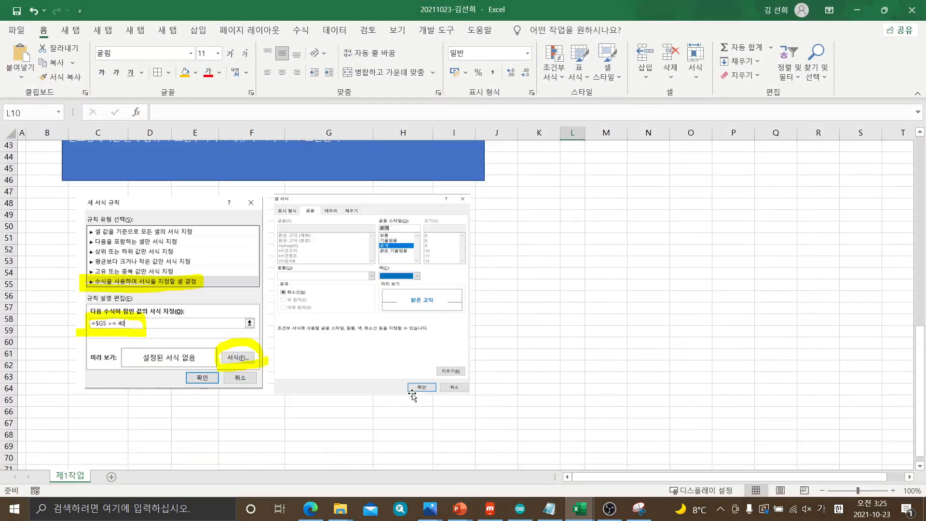
{"action": "scroll", "coordinate": [488, 373], "scroll_direction": "up", "scroll_amount": 9}
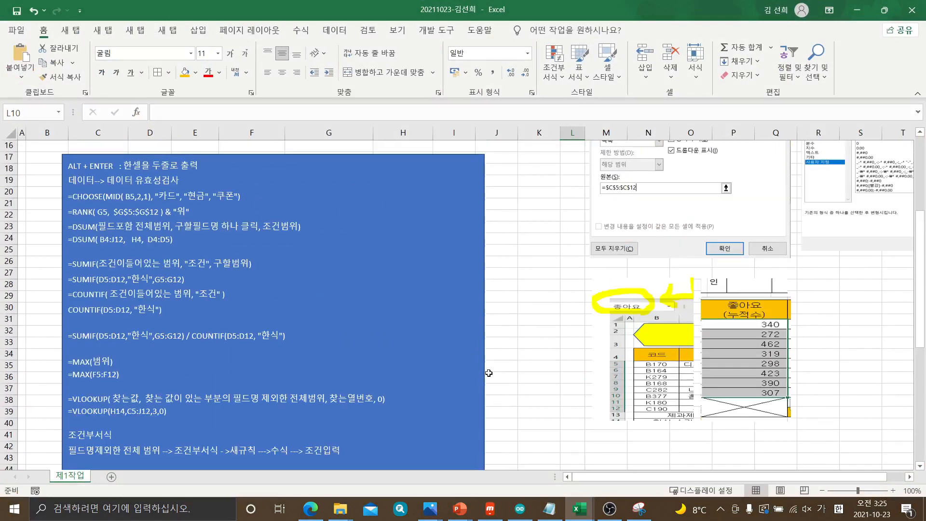
Add an arrow and the label "1번" at the end of the CHOOSE formula line in the blue notes box
{"action": "left_click", "coordinate": [68, 198]}
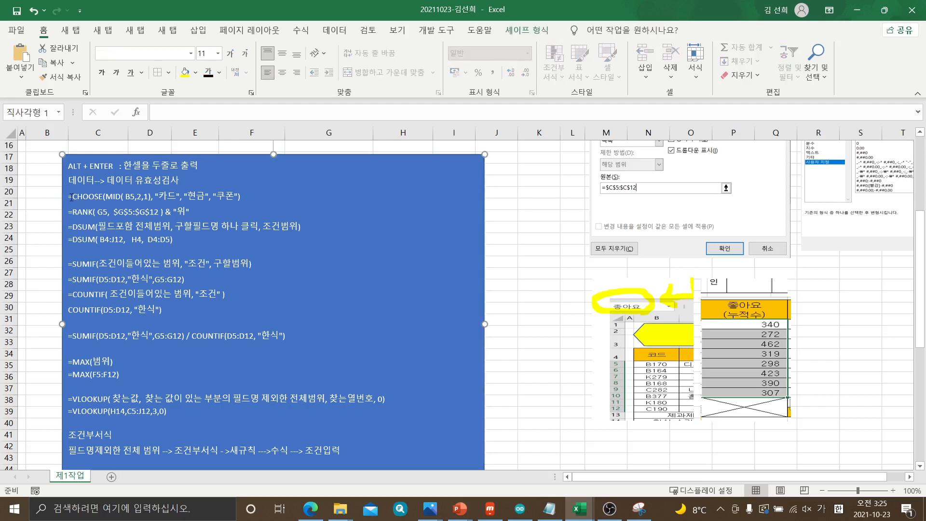
{"action": "left_click", "coordinate": [70, 197]}
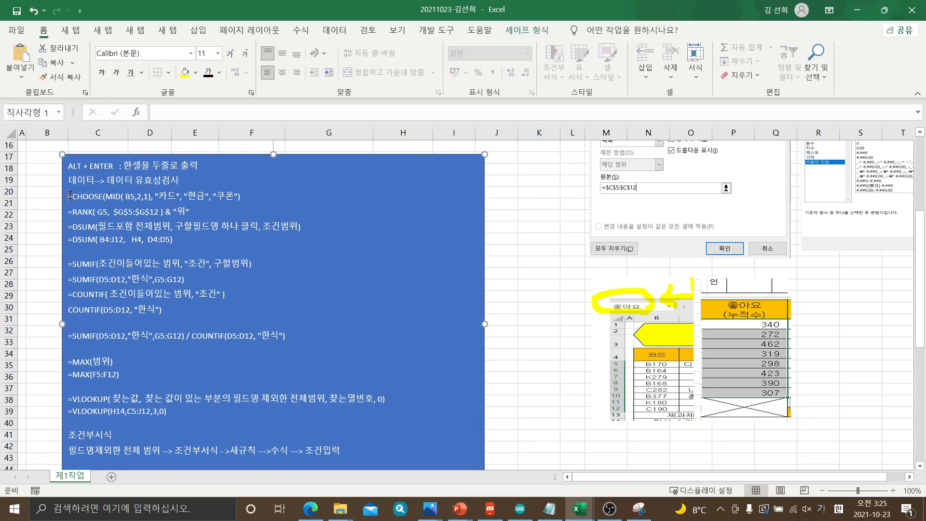
{"action": "left_click_drag", "start_coordinate": [70, 195], "coordinate": [75, 197]}
{"action": "left_click", "coordinate": [74, 198]}
{"action": "left_click", "coordinate": [267, 194]}
{"action": "type", "text": "------->1ㅓㅂㄴ"}
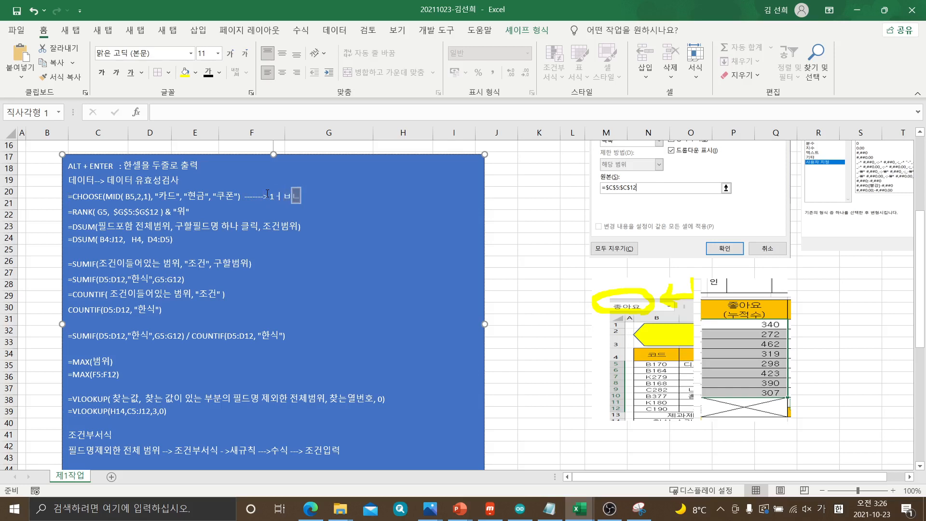
{"action": "key", "text": "BackSpace"}
{"action": "key", "text": "BackSpace"}
{"action": "key", "text": "BackSpace"}
{"action": "type", "text": "버"}
Add a long arrow and the label "2번" at the end of the RANK formula line in the notes box
{"action": "left_click", "coordinate": [226, 208]}
{"action": "type", "text": "-"}
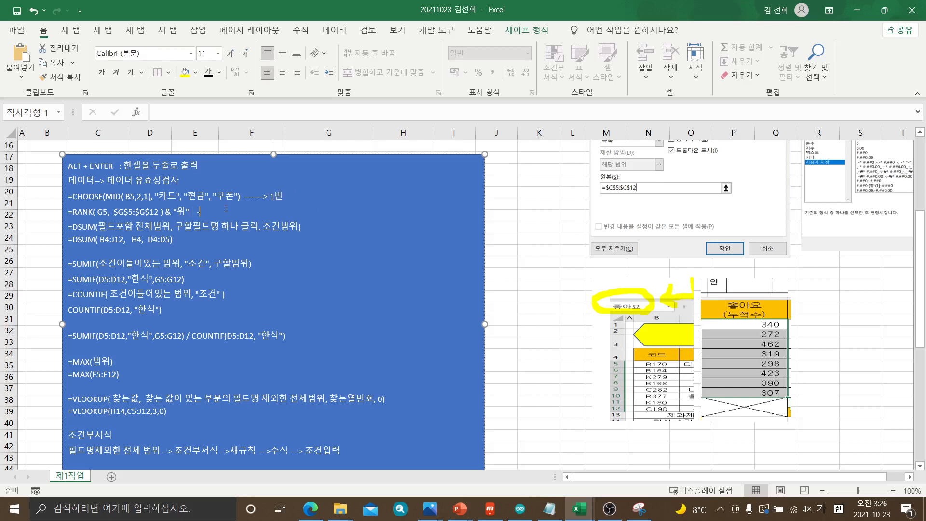
{"action": "type", "text": "------------> 2번"}
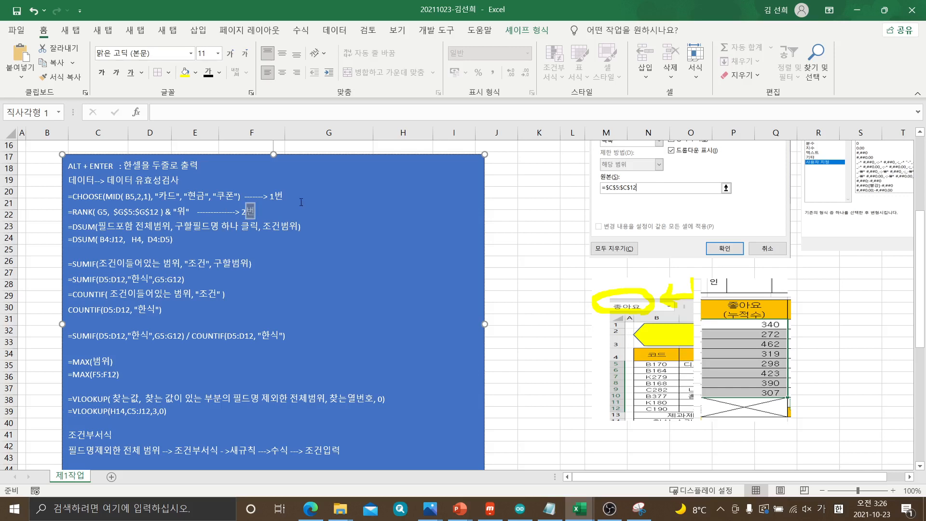
Add arrow labels "3번" after the DSUM description line and "4번" after the combined SUMIF / COUNTIF formula line
{"action": "left_click", "coordinate": [319, 227]}
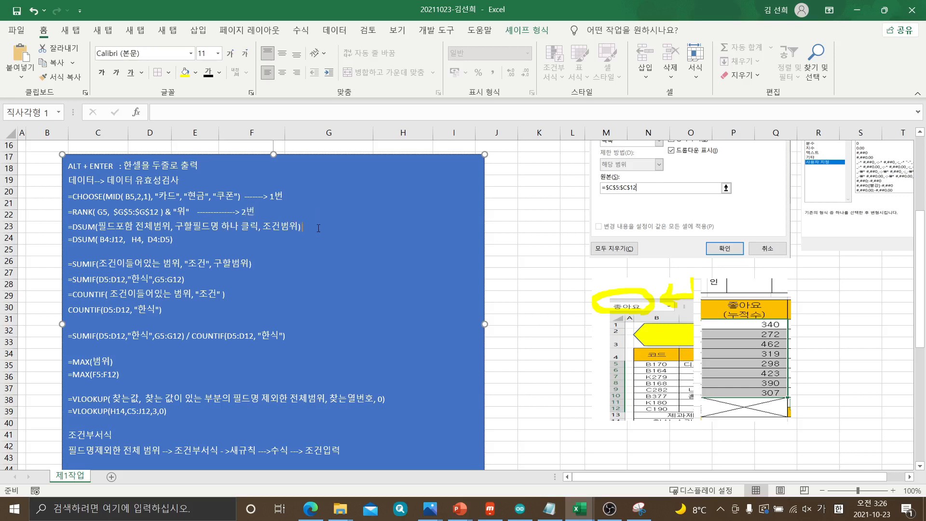
{"action": "type", "text": "--> 3번"}
{"action": "left_click", "coordinate": [300, 337]}
{"action": "type", "text": "---> 4번"}
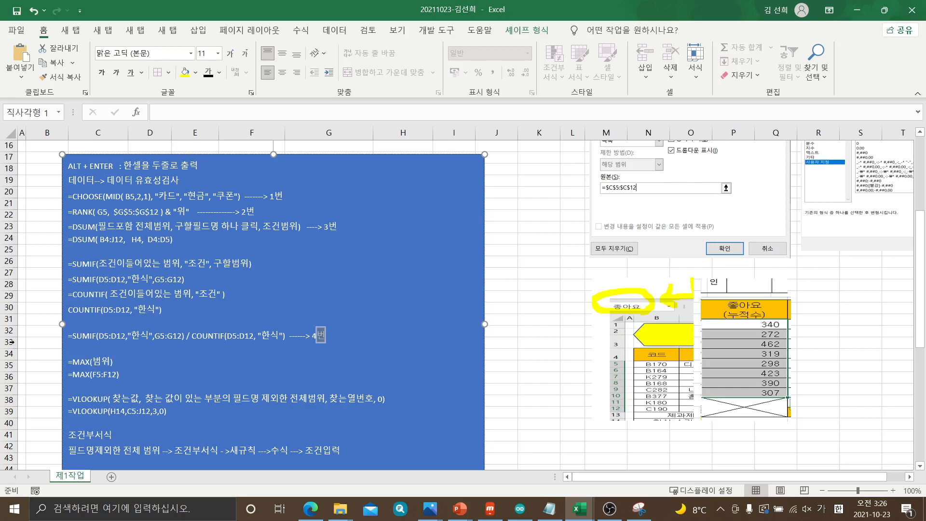
Add arrow labels "5번" after the =MAX(F5:F12) line and "6번" after the =VLOOKUP(H14,C5:J12,3,0) line
{"action": "left_click", "coordinate": [136, 371]}
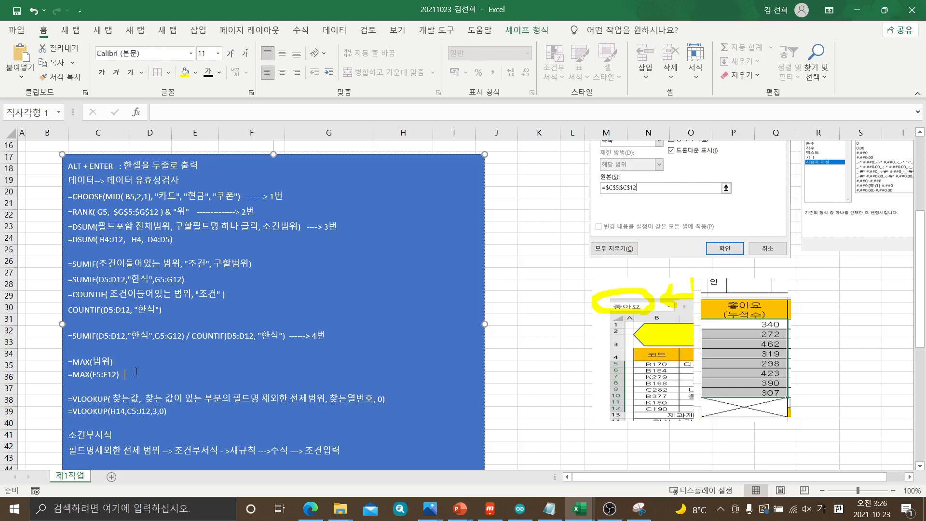
{"action": "type", "text": "-> 5번"}
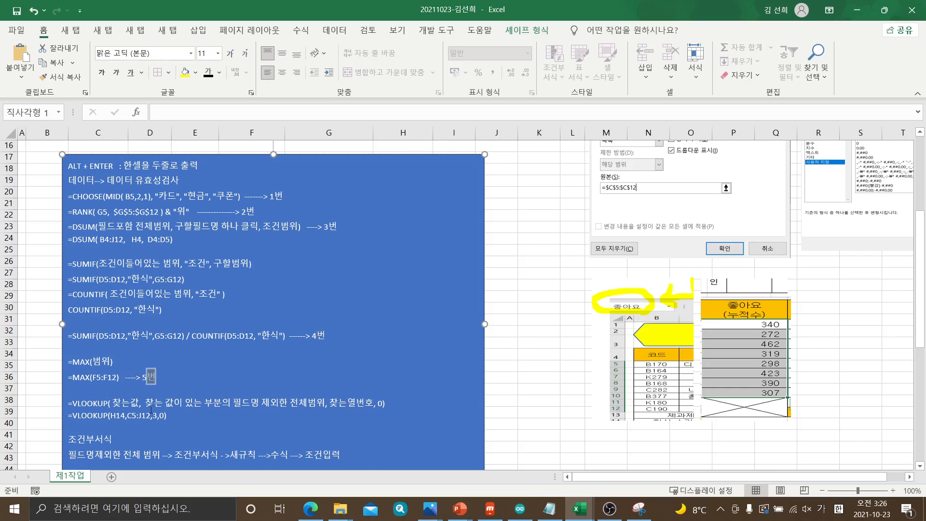
{"action": "left_click", "coordinate": [195, 418]}
{"action": "type", "text": "---->"}
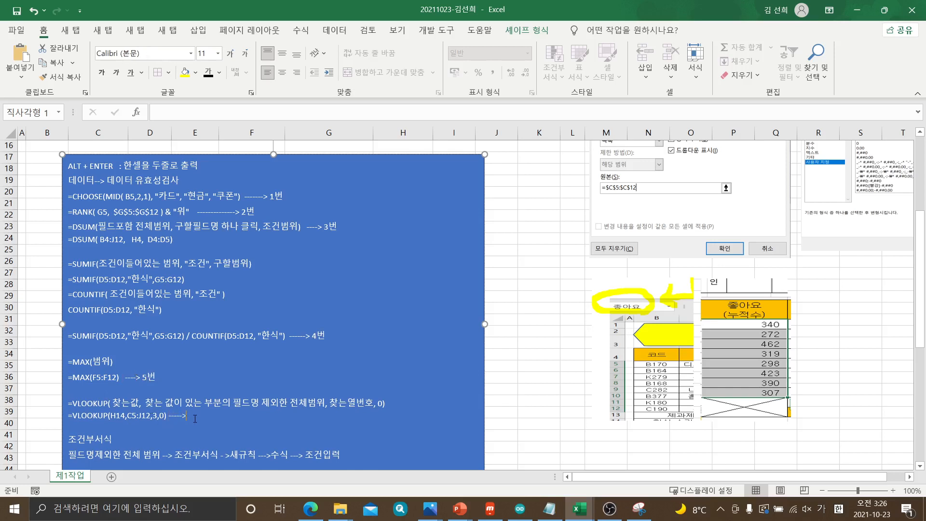
{"action": "type", "text": " 6번"}
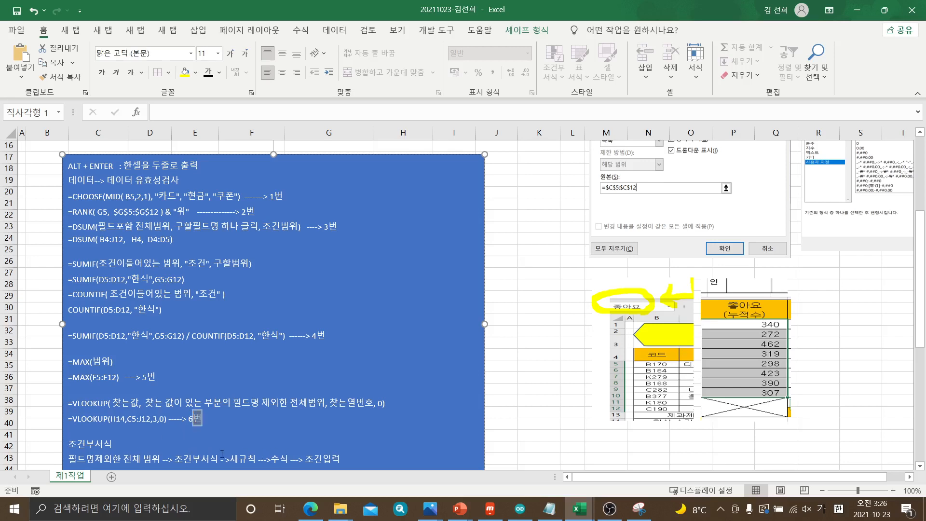
Add an arrow and the label "7번" after the 조건부서식 heading in the notes box, and save the workbook
{"action": "left_click", "coordinate": [158, 442]}
{"action": "type", "text": "---> 7번"}
{"action": "left_click", "coordinate": [511, 200]}
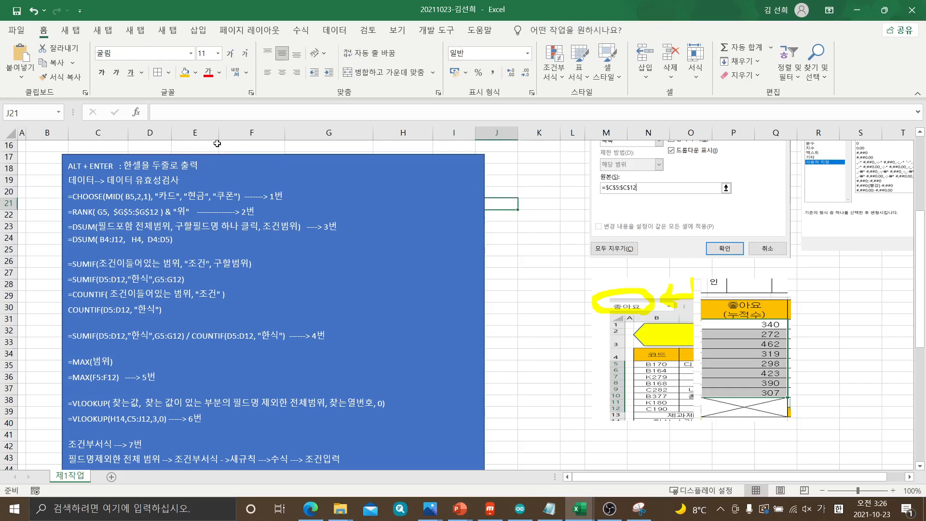
{"action": "left_click", "coordinate": [16, 12]}
{"action": "scroll", "coordinate": [203, 248], "scroll_direction": "up", "scroll_amount": 5}
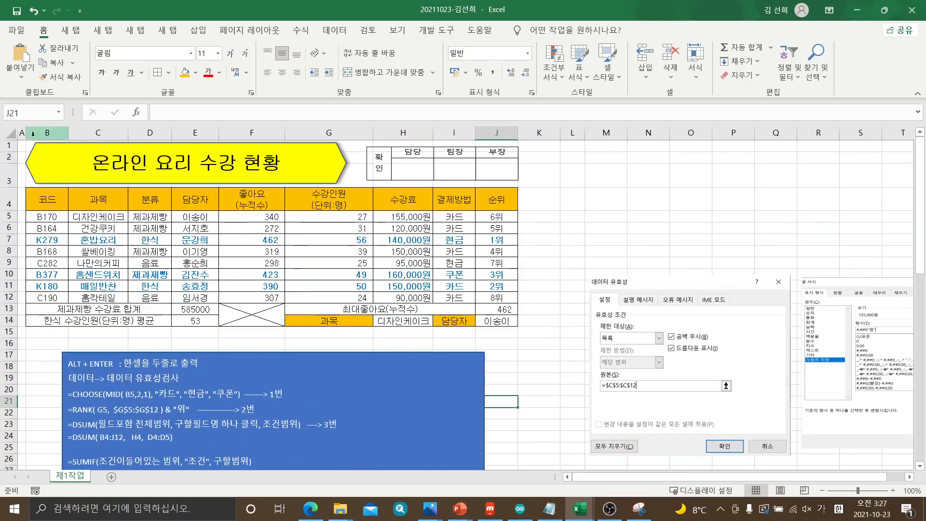